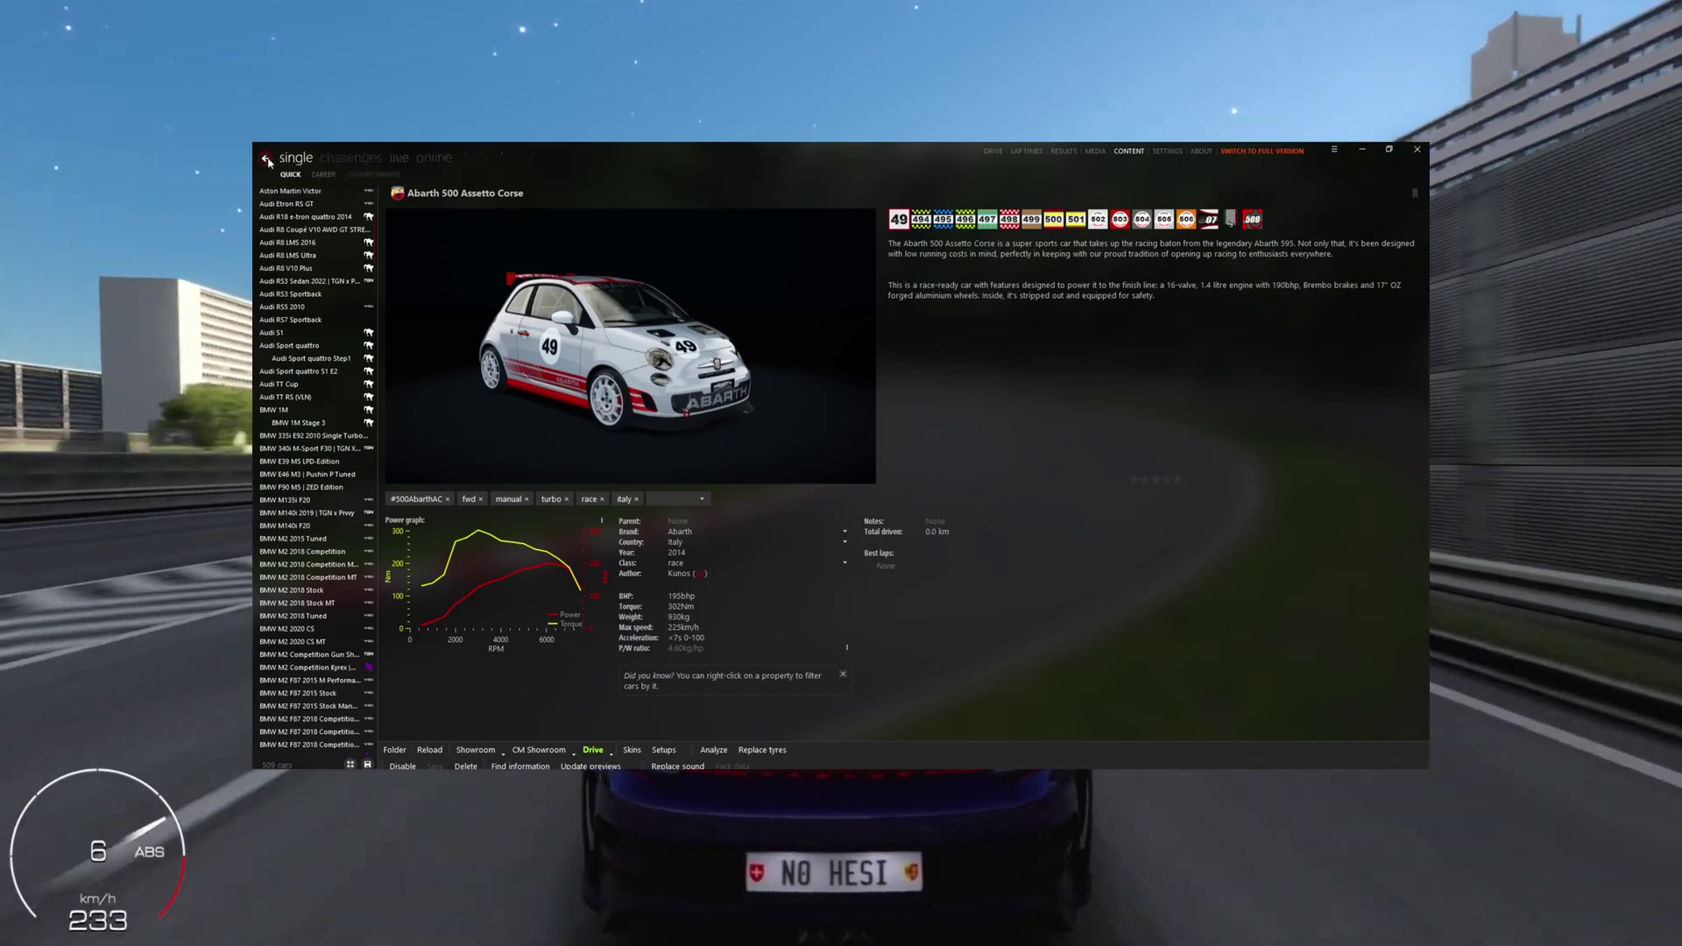
- Return to the quick drive setup and open its car selection with all cars listed
{"action": "left_click", "coordinate": [266, 163]}
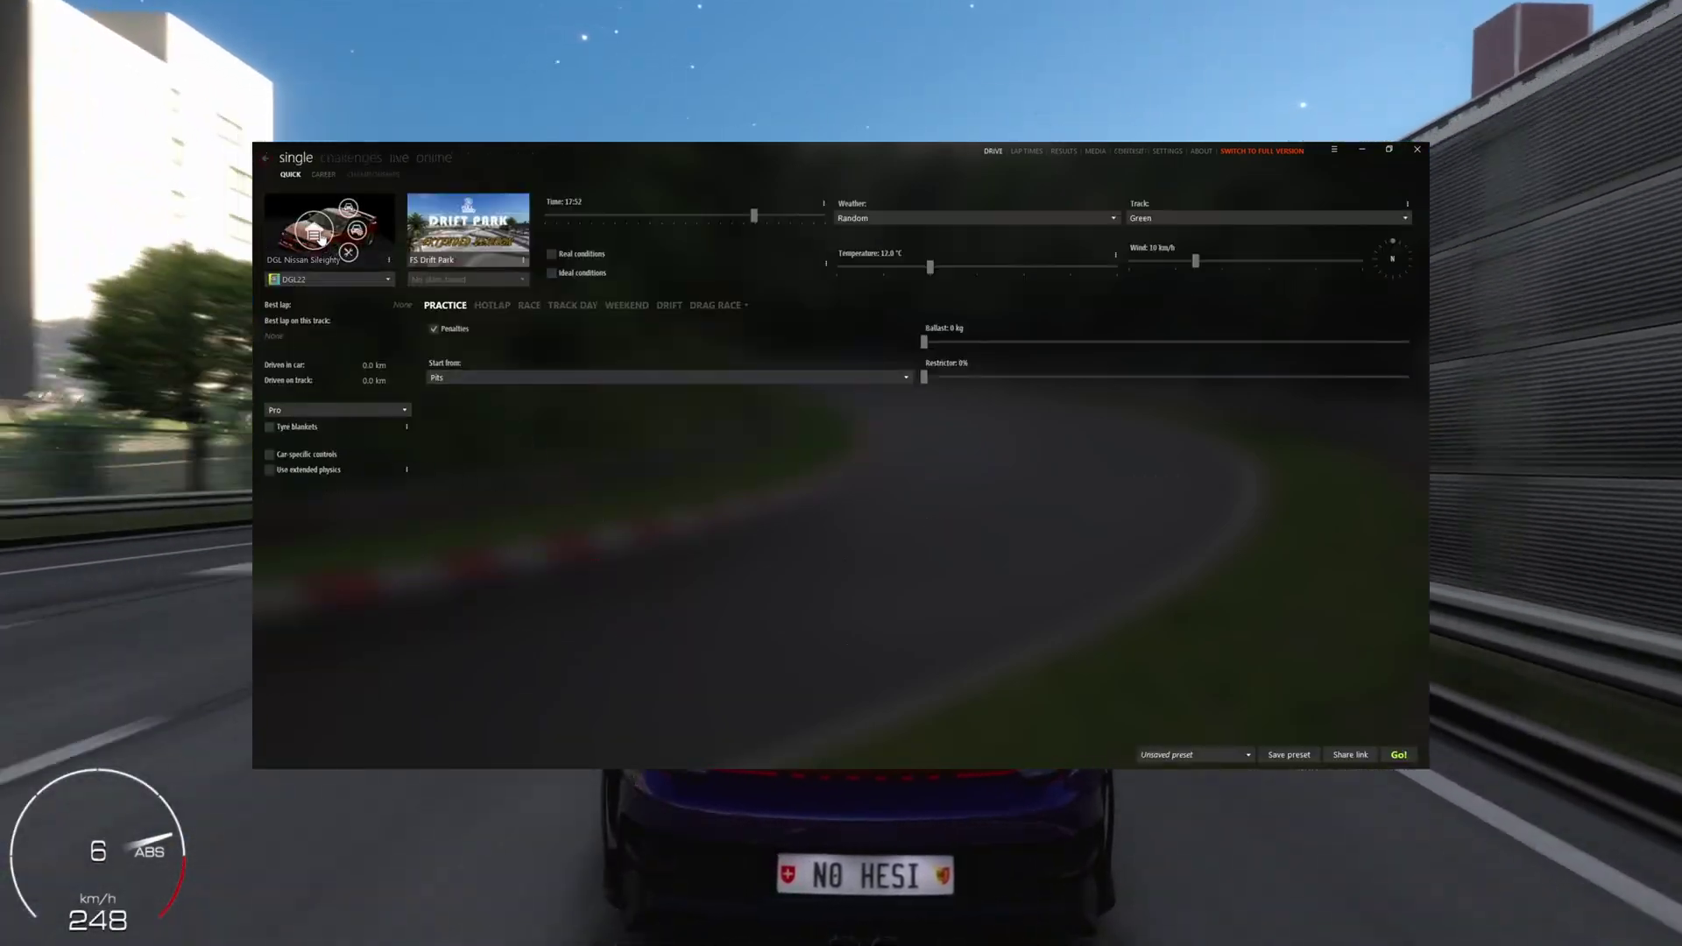
{"action": "left_click", "coordinate": [324, 233]}
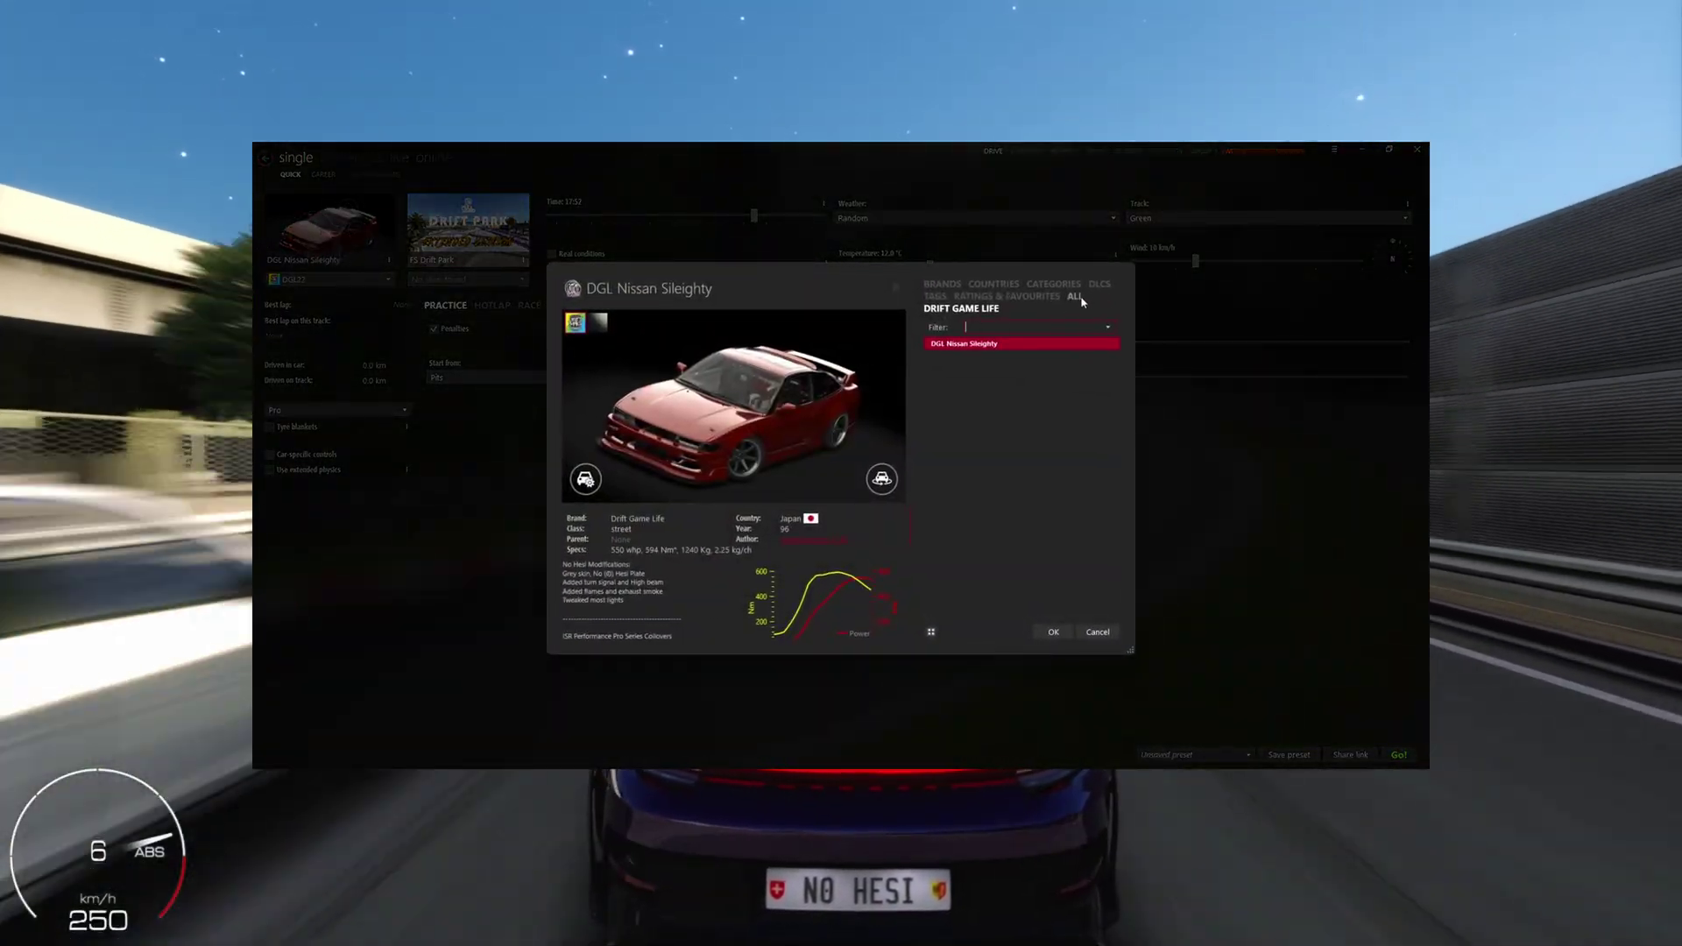
{"action": "left_click", "coordinate": [1074, 297]}
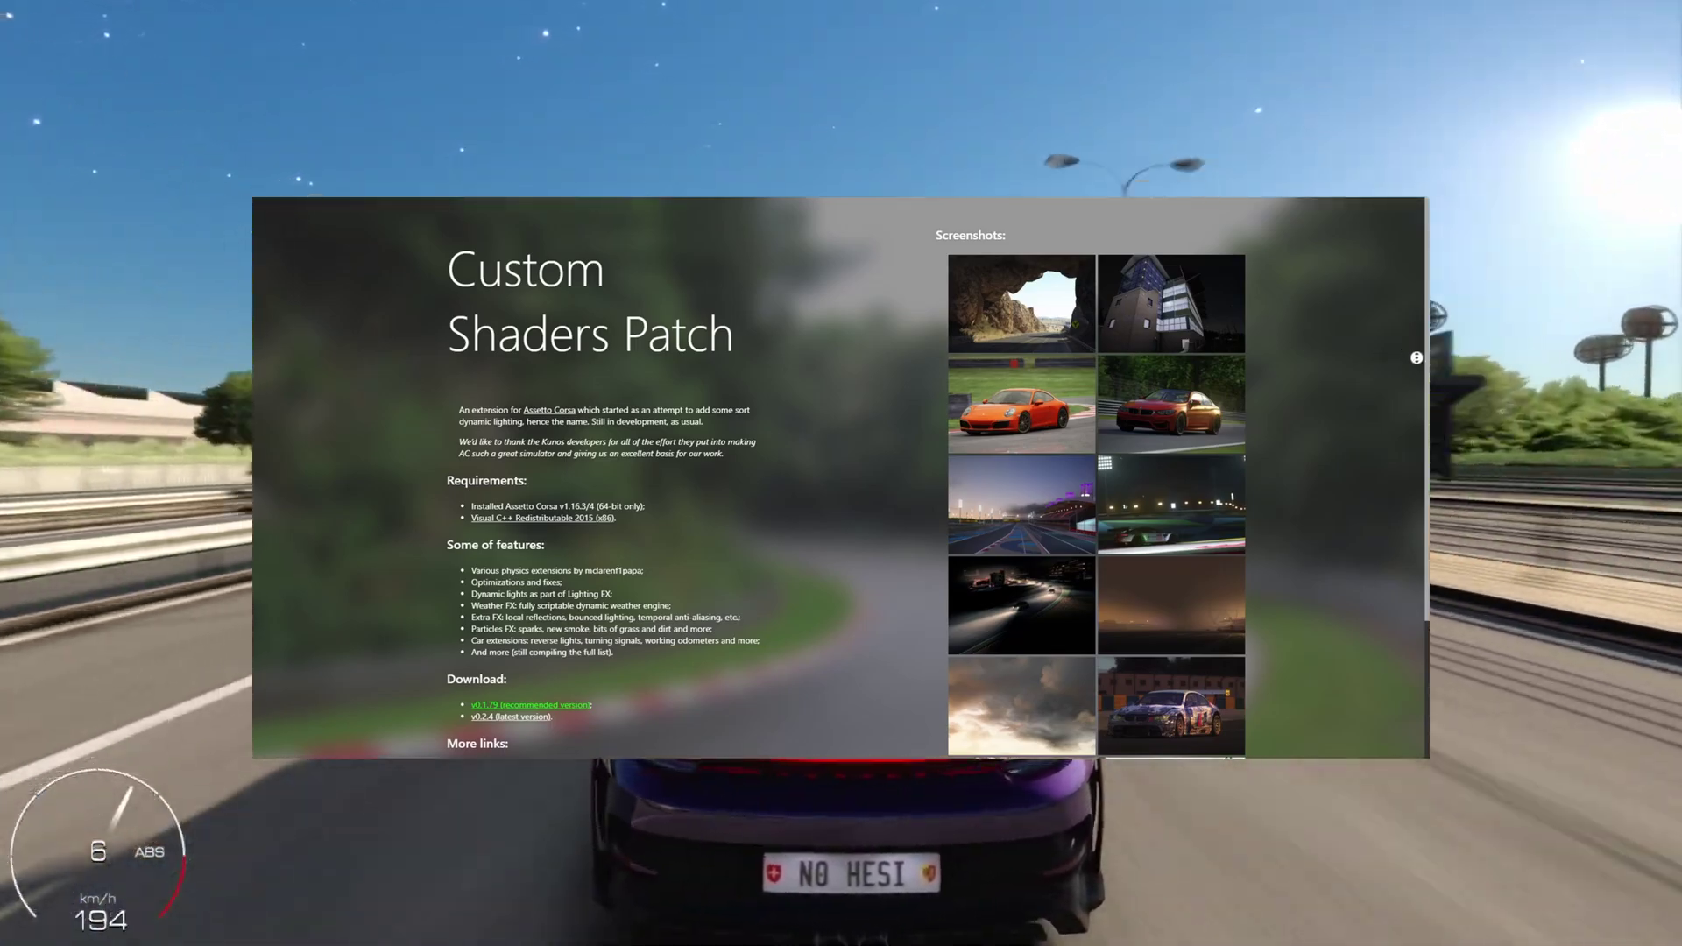
{"action": "scroll", "coordinate": [1412, 364], "scroll_direction": "down", "scroll_amount": 1}
{"action": "scroll", "coordinate": [1405, 377], "scroll_direction": "down", "scroll_amount": 4}
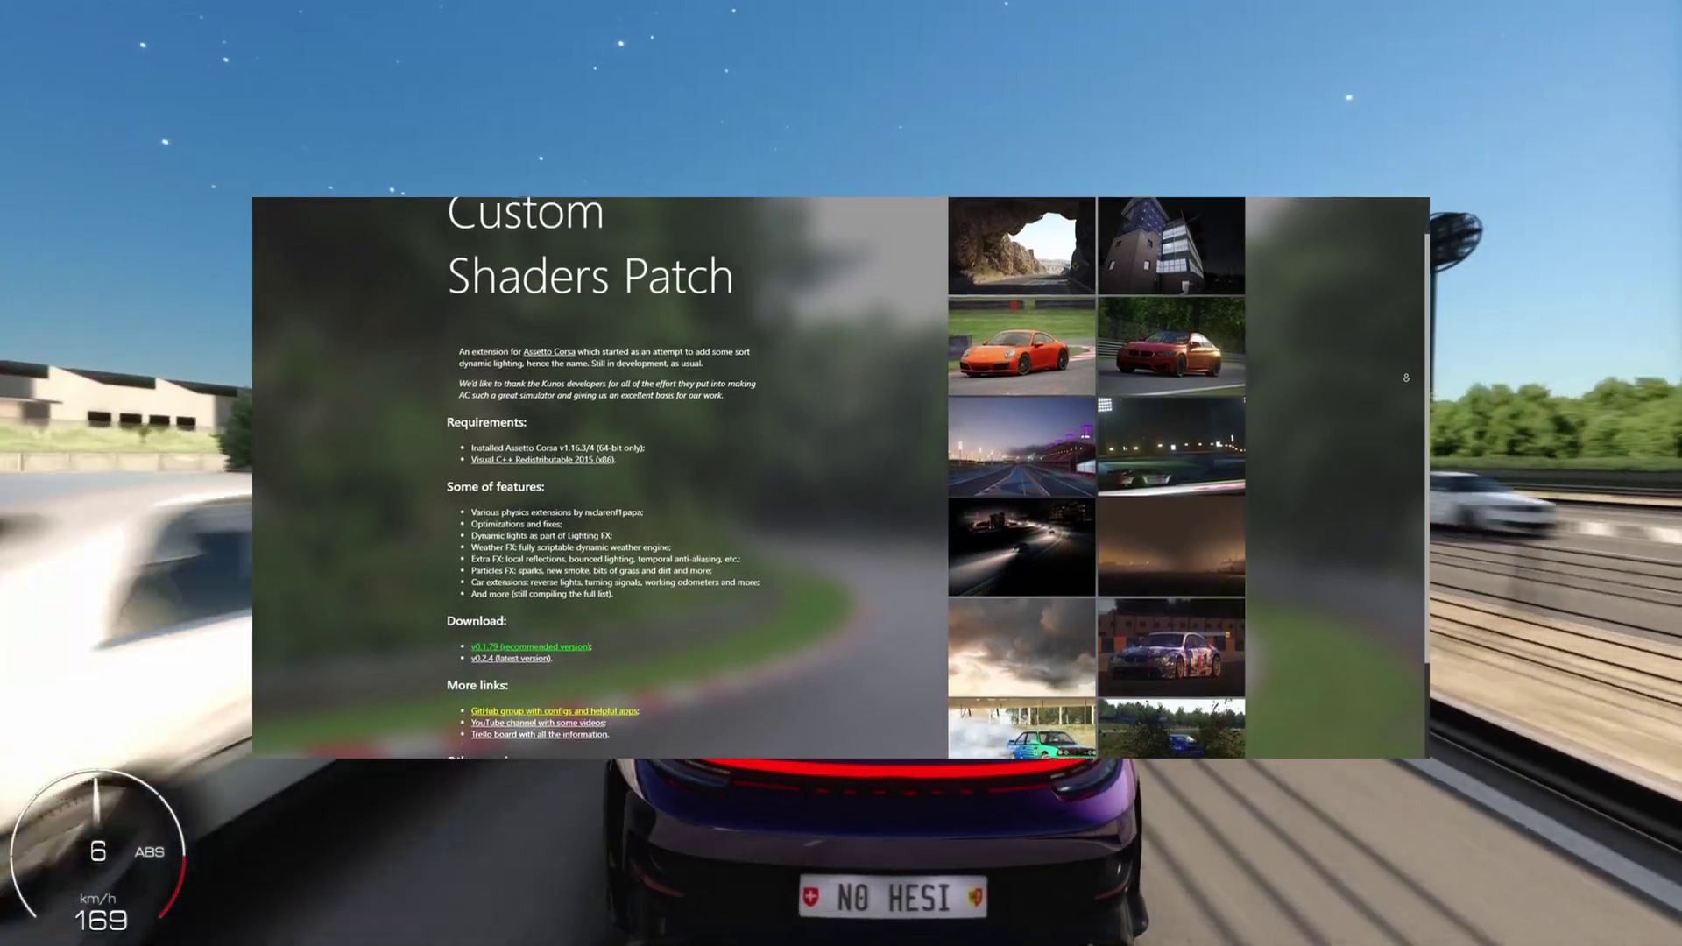
{"action": "scroll", "coordinate": [1405, 377], "scroll_direction": "down", "scroll_amount": 2}
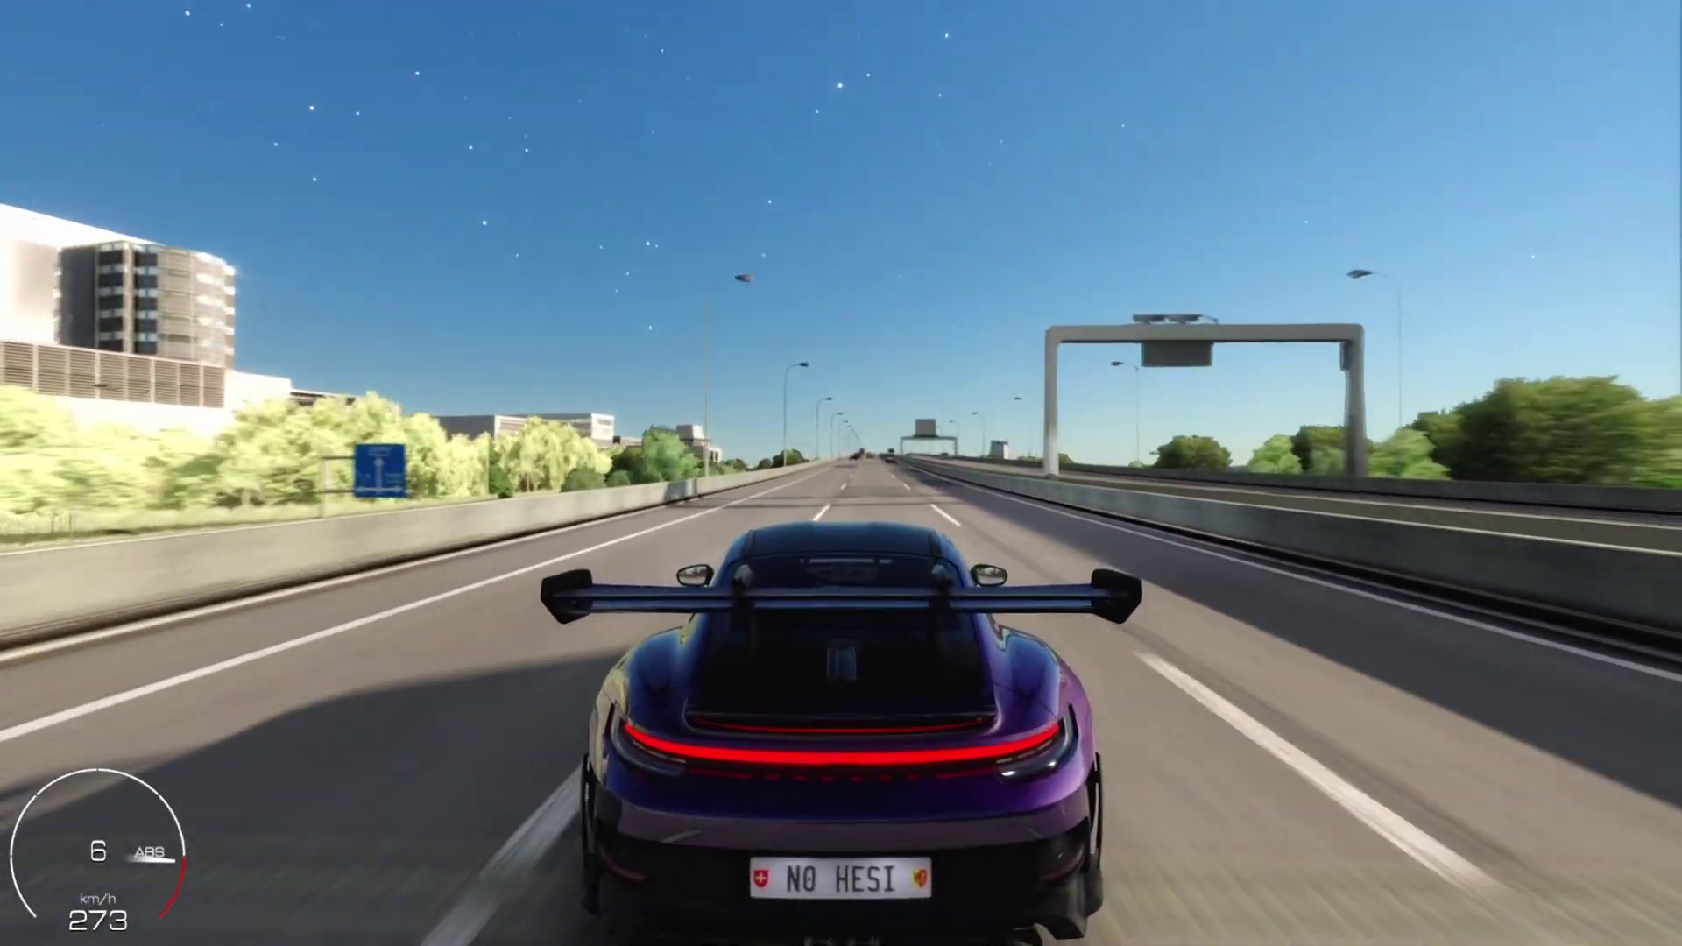
{"action": "key", "text": "Down"}
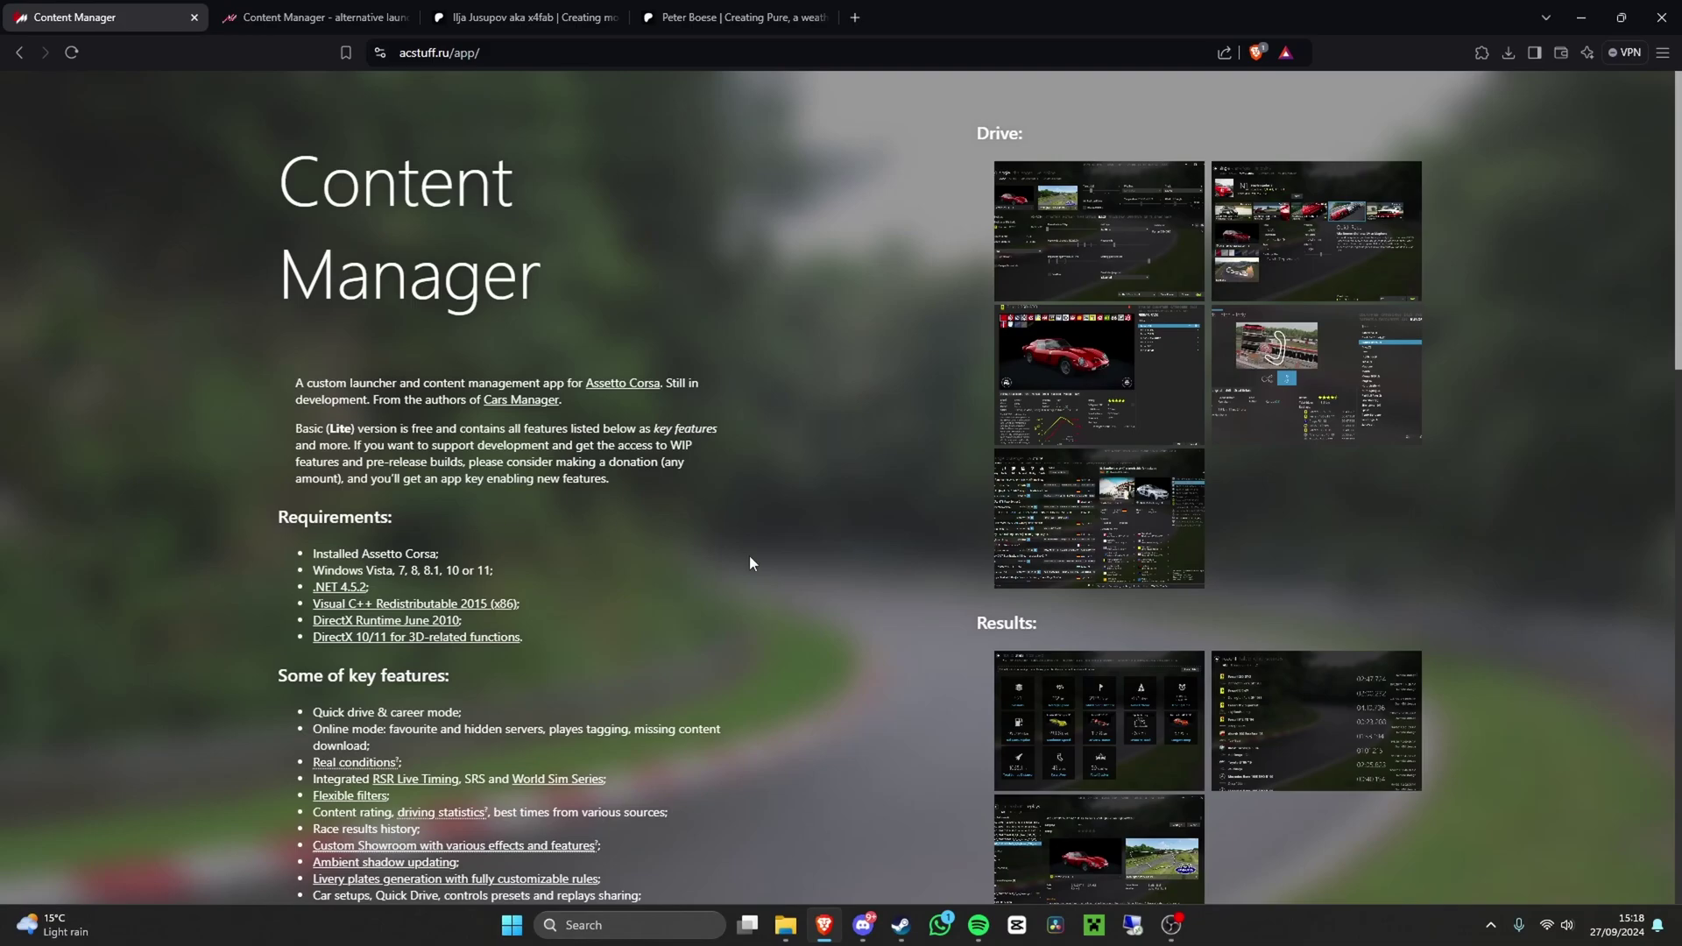
- Review the requirements, key features and download options on the Content Manager web page
{"action": "left_click_drag", "start_coordinate": [544, 649], "coordinate": [382, 632]}
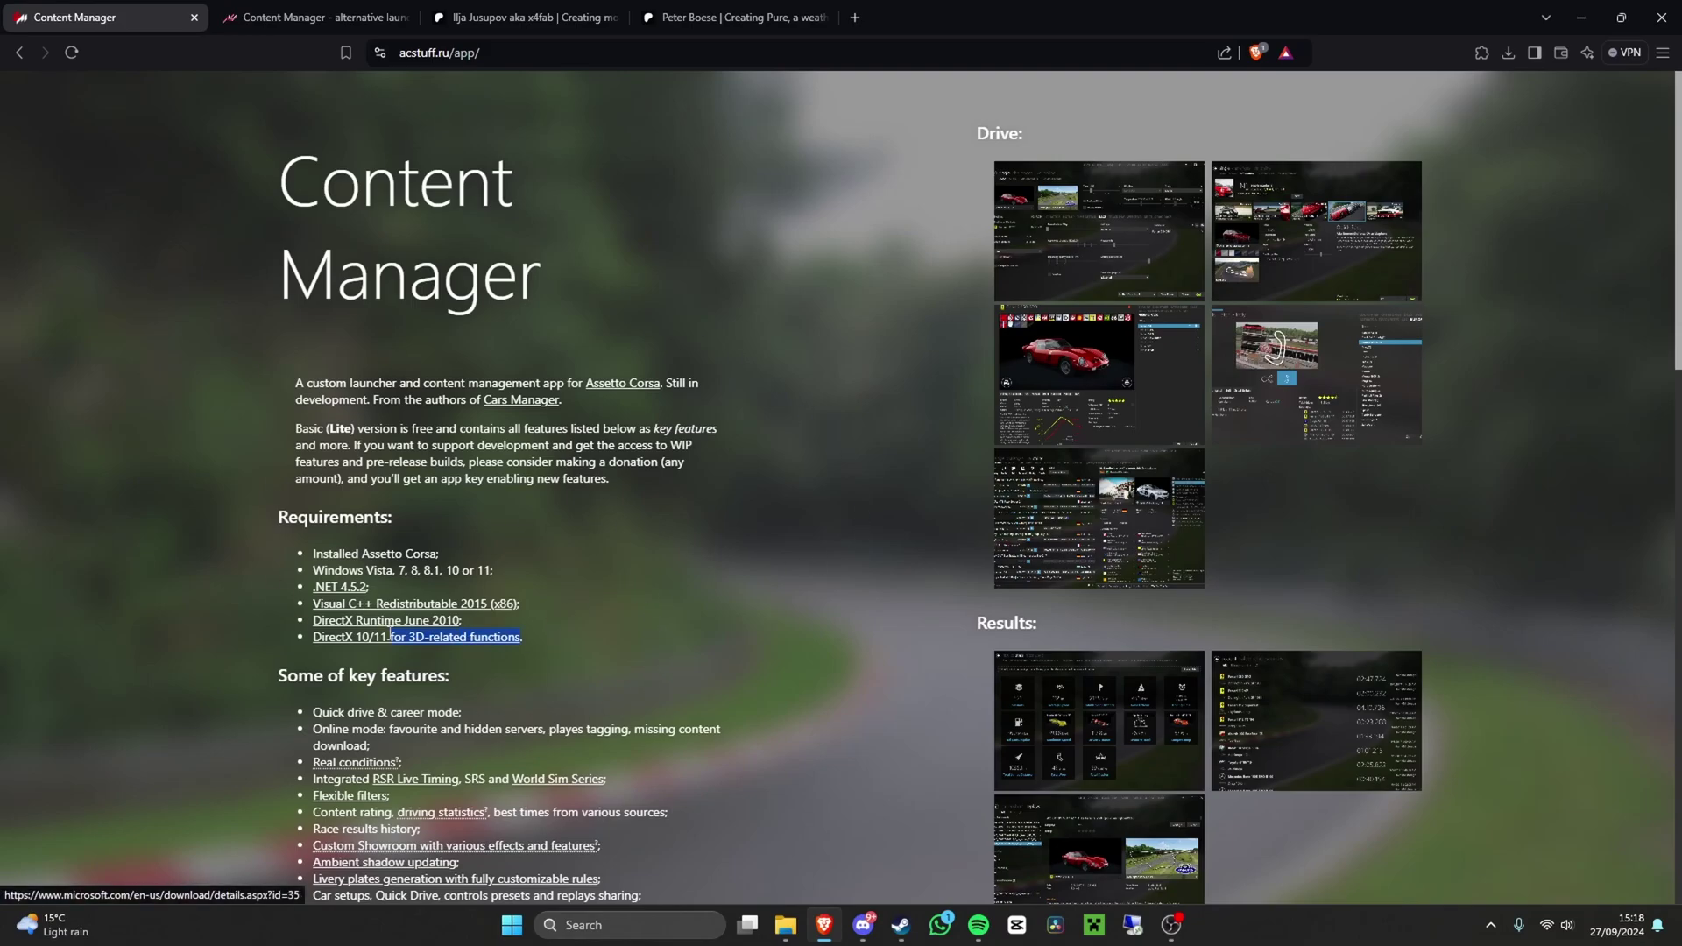
{"action": "left_click_drag", "start_coordinate": [312, 565], "coordinate": [314, 549]}
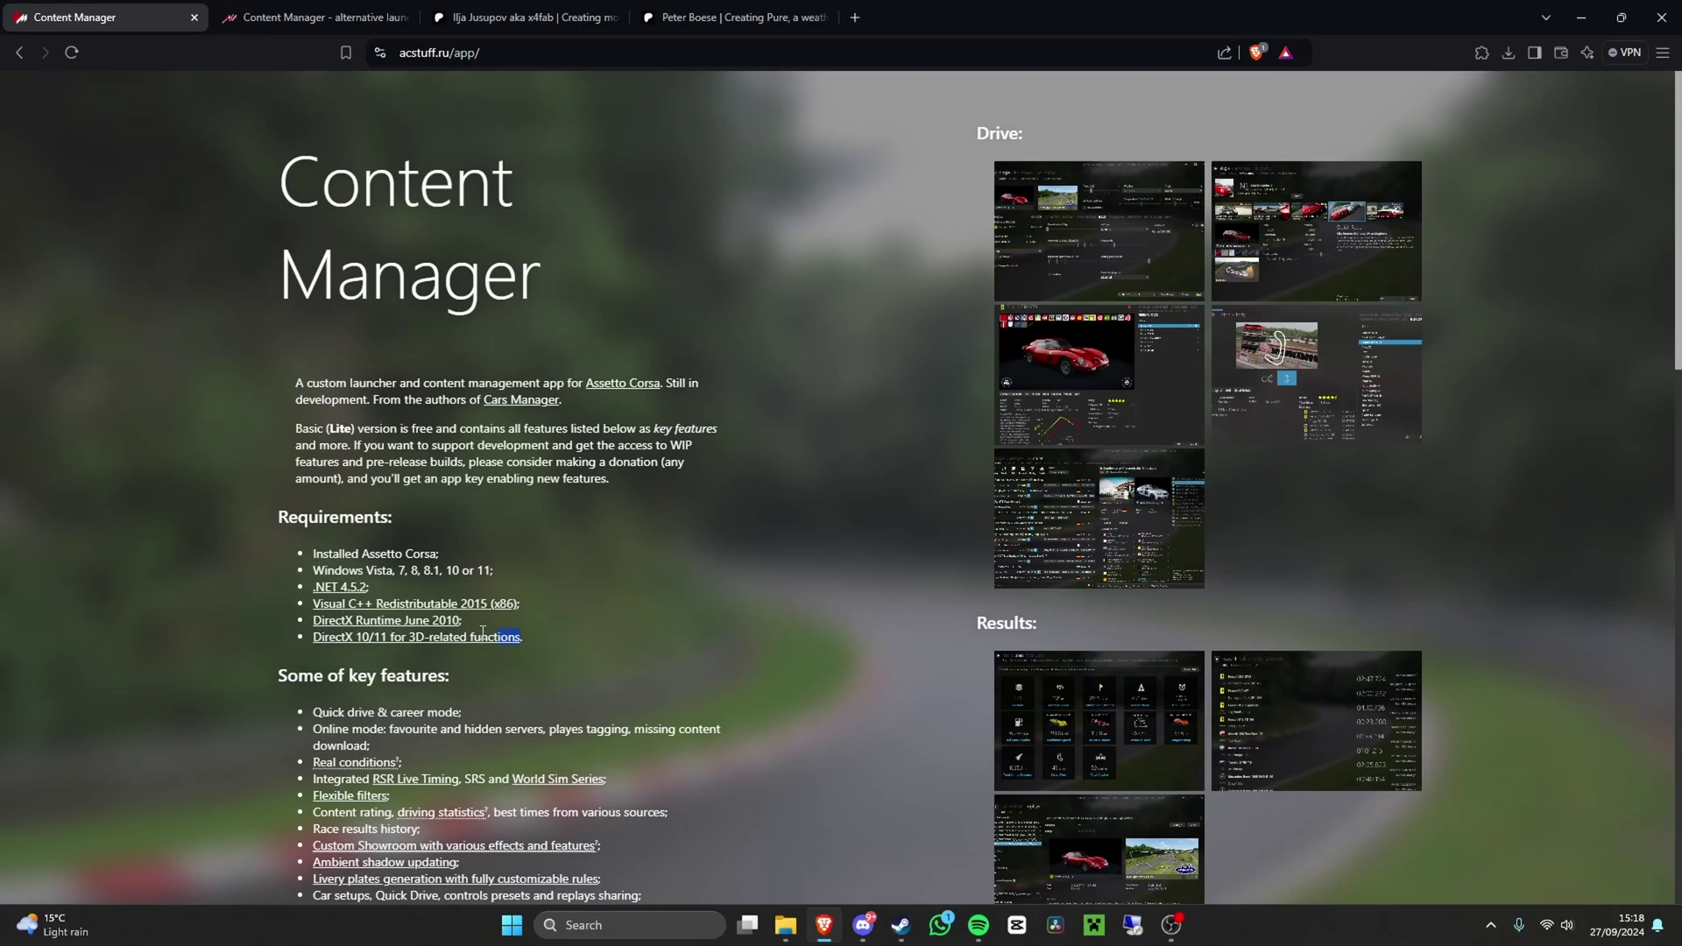
{"action": "left_click_drag", "start_coordinate": [463, 629], "coordinate": [315, 567]}
{"action": "scroll", "coordinate": [513, 565], "scroll_direction": "down", "scroll_amount": 8}
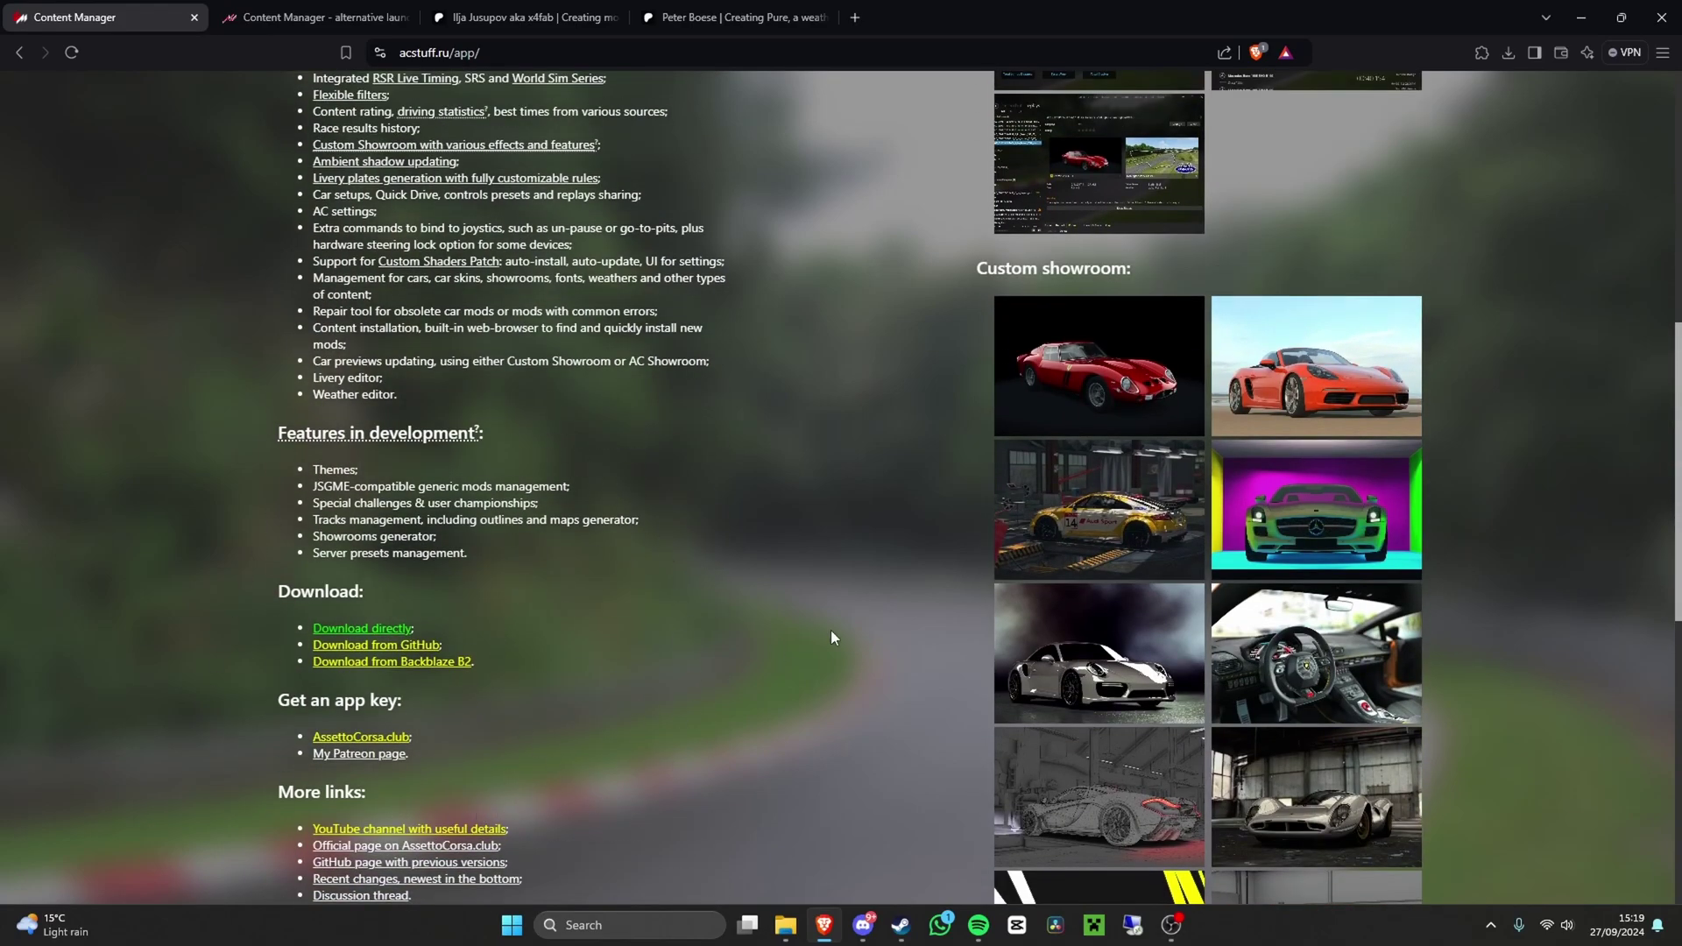
{"action": "scroll", "coordinate": [747, 427], "scroll_direction": "up", "scroll_amount": 1}
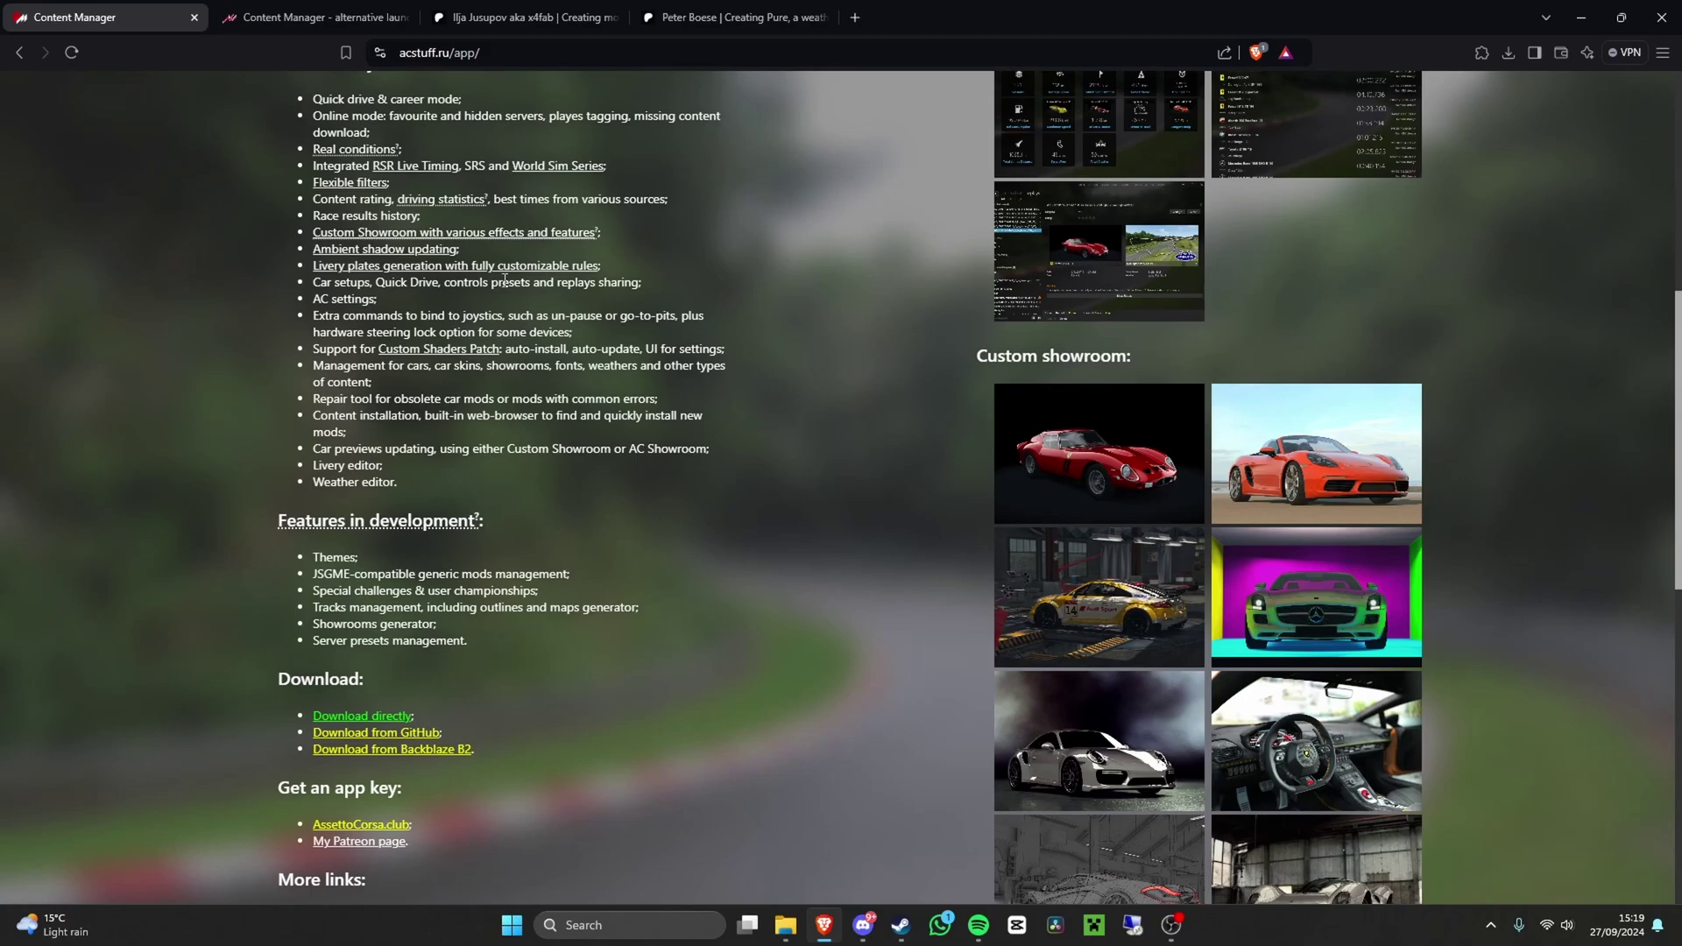
{"action": "scroll", "coordinate": [443, 604], "scroll_direction": "down", "scroll_amount": 1}
- Open the AssettoCorsa.club app key link in a new tab, look over its Content Manager page and return to the original page
{"action": "right_click", "coordinate": [362, 740]}
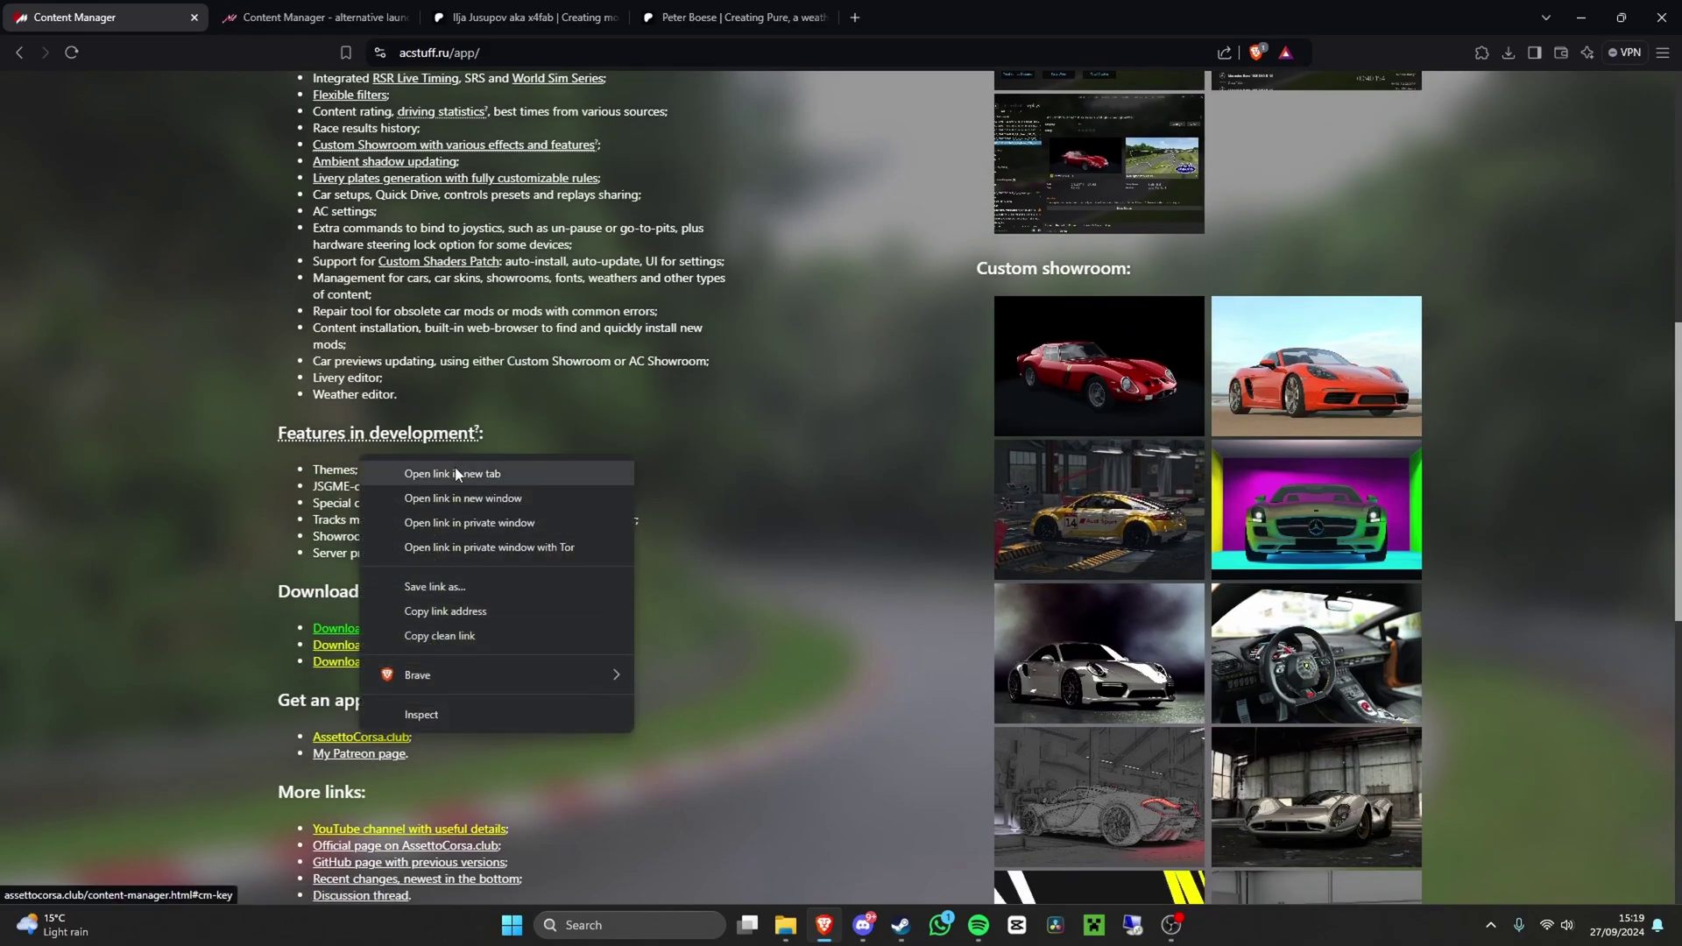
{"action": "left_click", "coordinate": [411, 470]}
{"action": "left_click", "coordinate": [304, 11]}
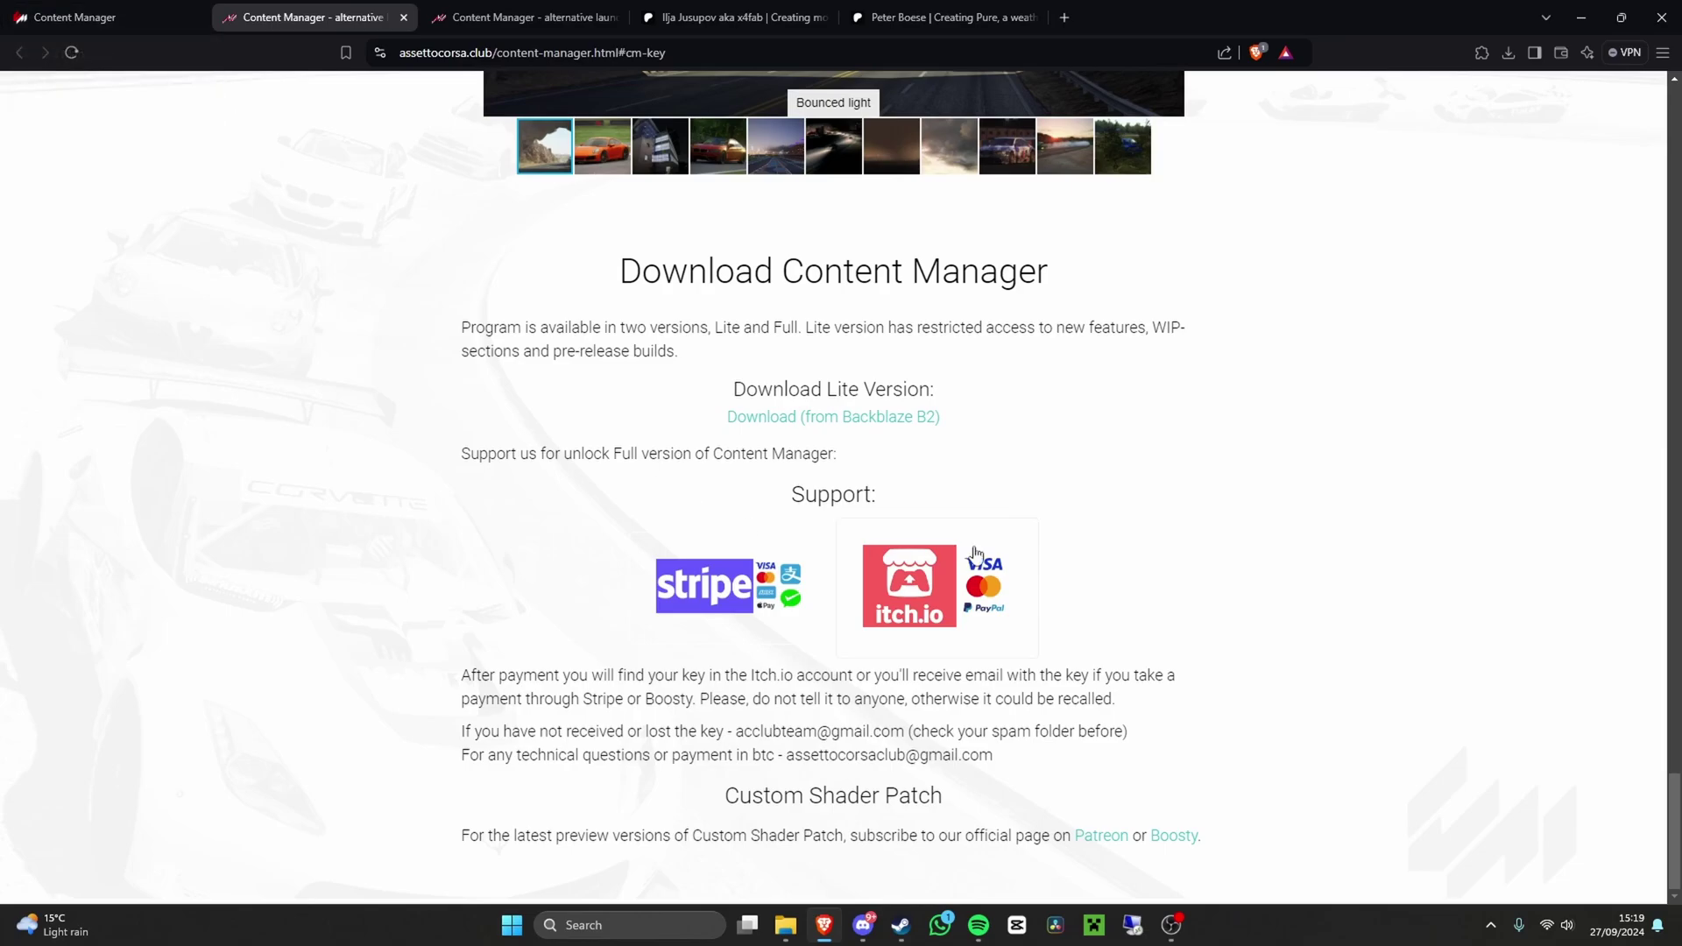
{"action": "scroll", "coordinate": [895, 747], "scroll_direction": "up", "scroll_amount": 20}
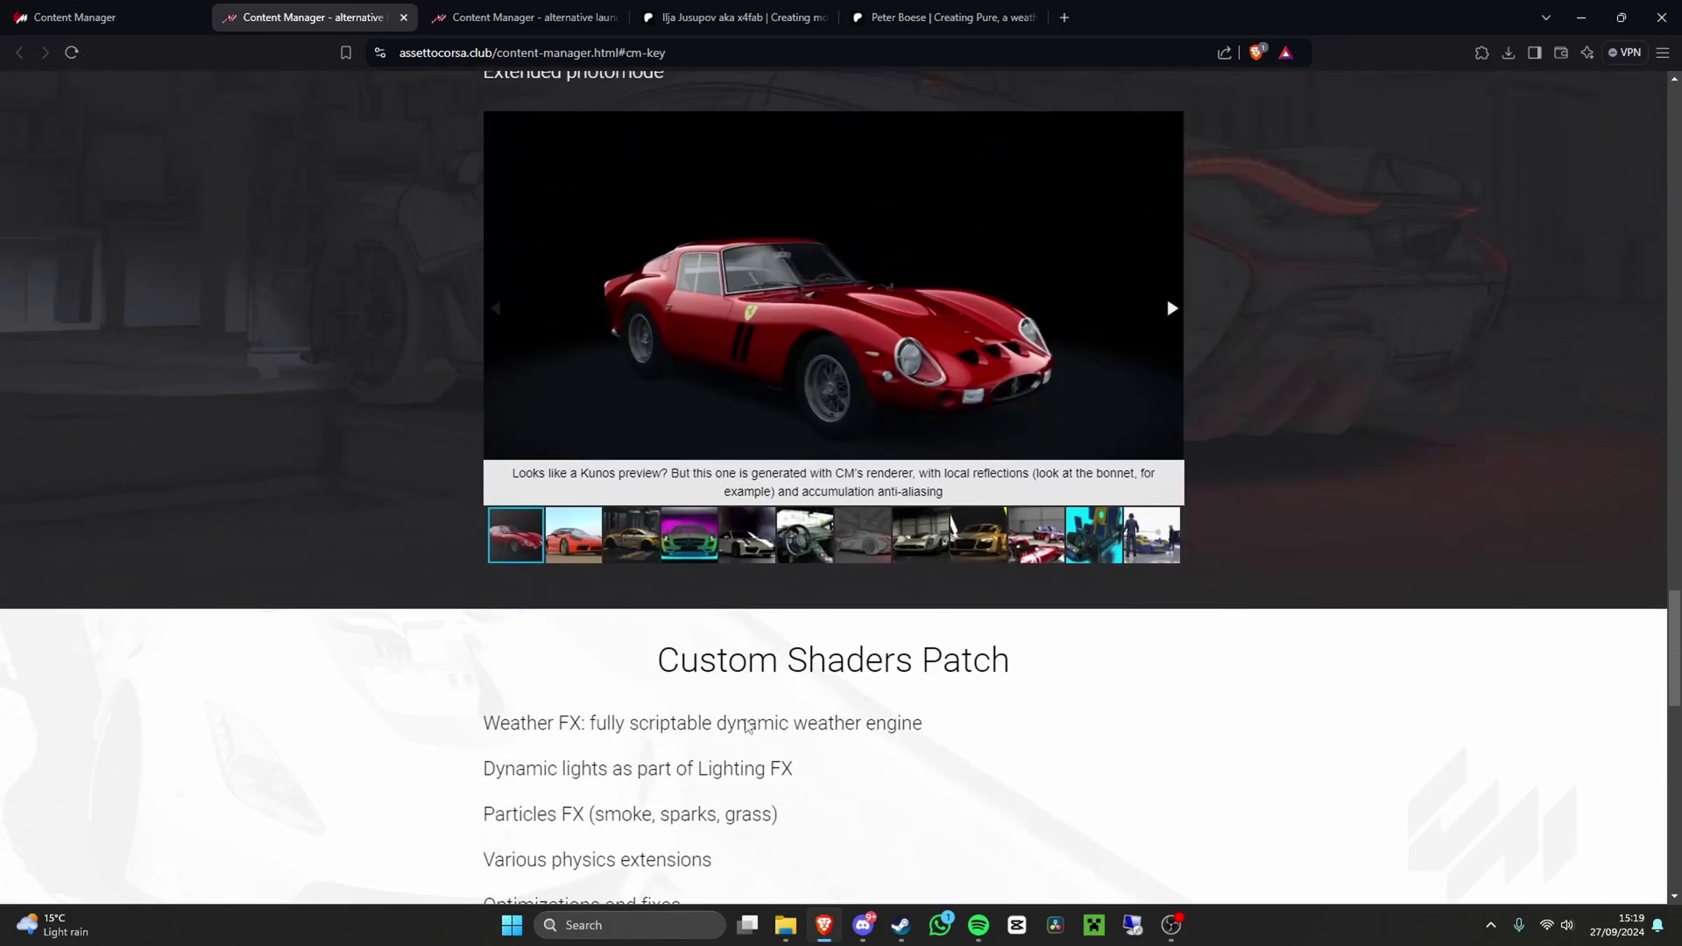
{"action": "scroll", "coordinate": [1171, 655], "scroll_direction": "up", "scroll_amount": 1}
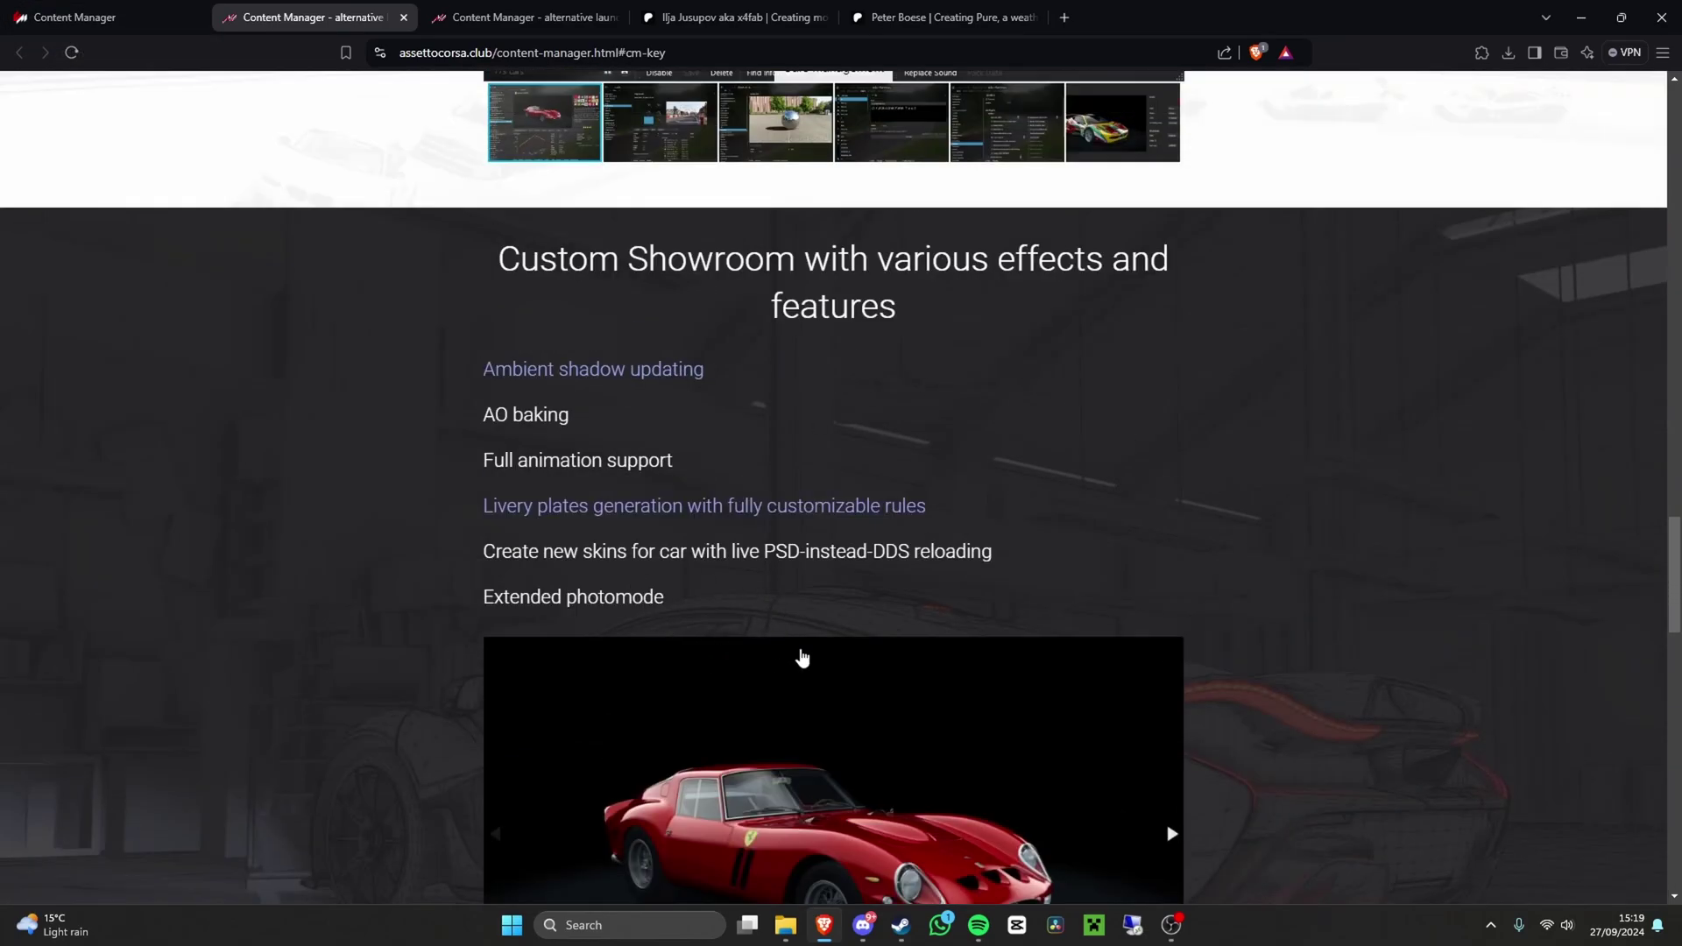
{"action": "scroll", "coordinate": [1171, 657], "scroll_direction": "up", "scroll_amount": 5}
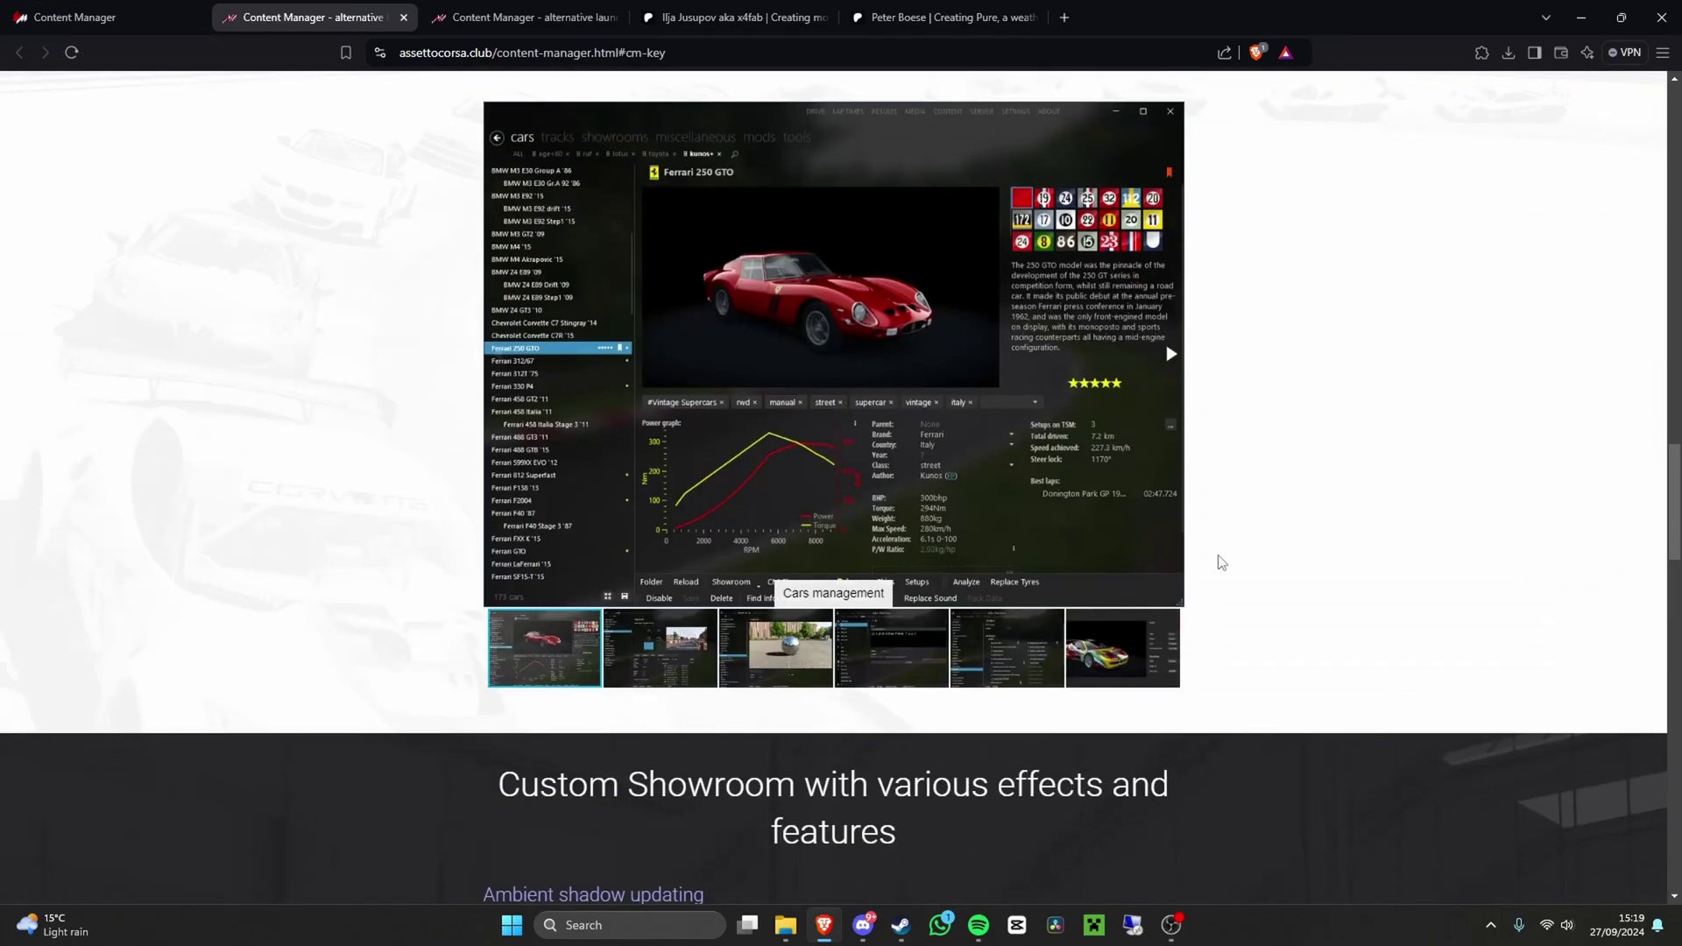
{"action": "left_click", "coordinate": [93, 16]}
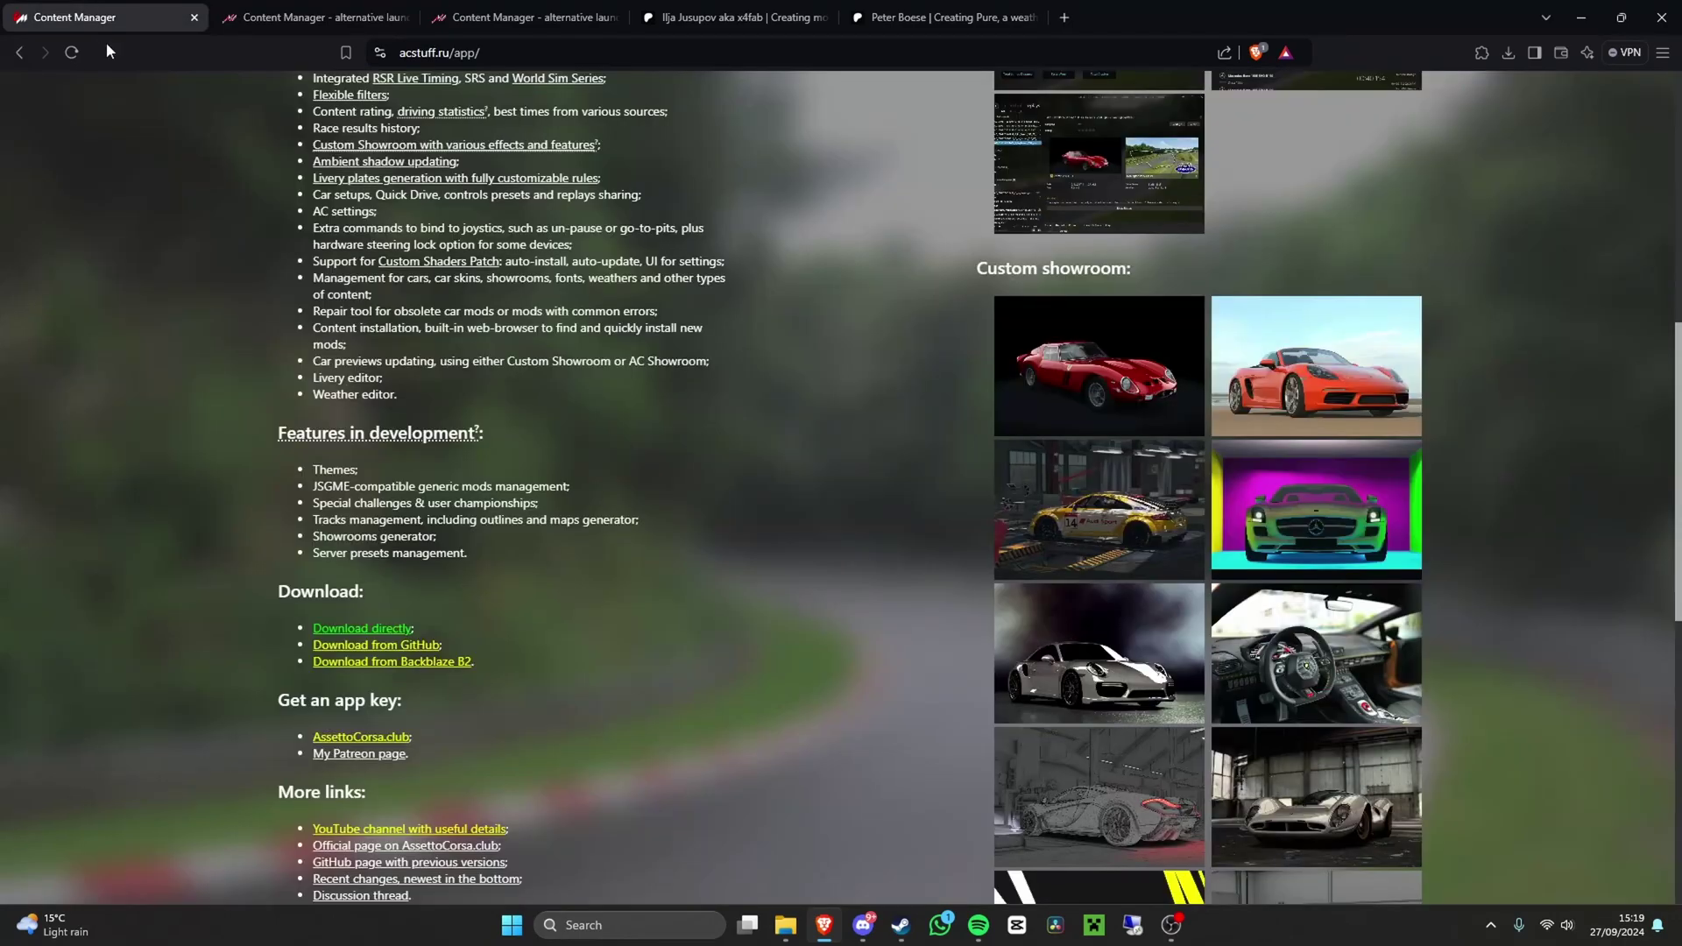
- Download Content Manager directly from acstuff.ru and save latest (3).zip in the Downloads folder
{"action": "left_click", "coordinate": [355, 637]}
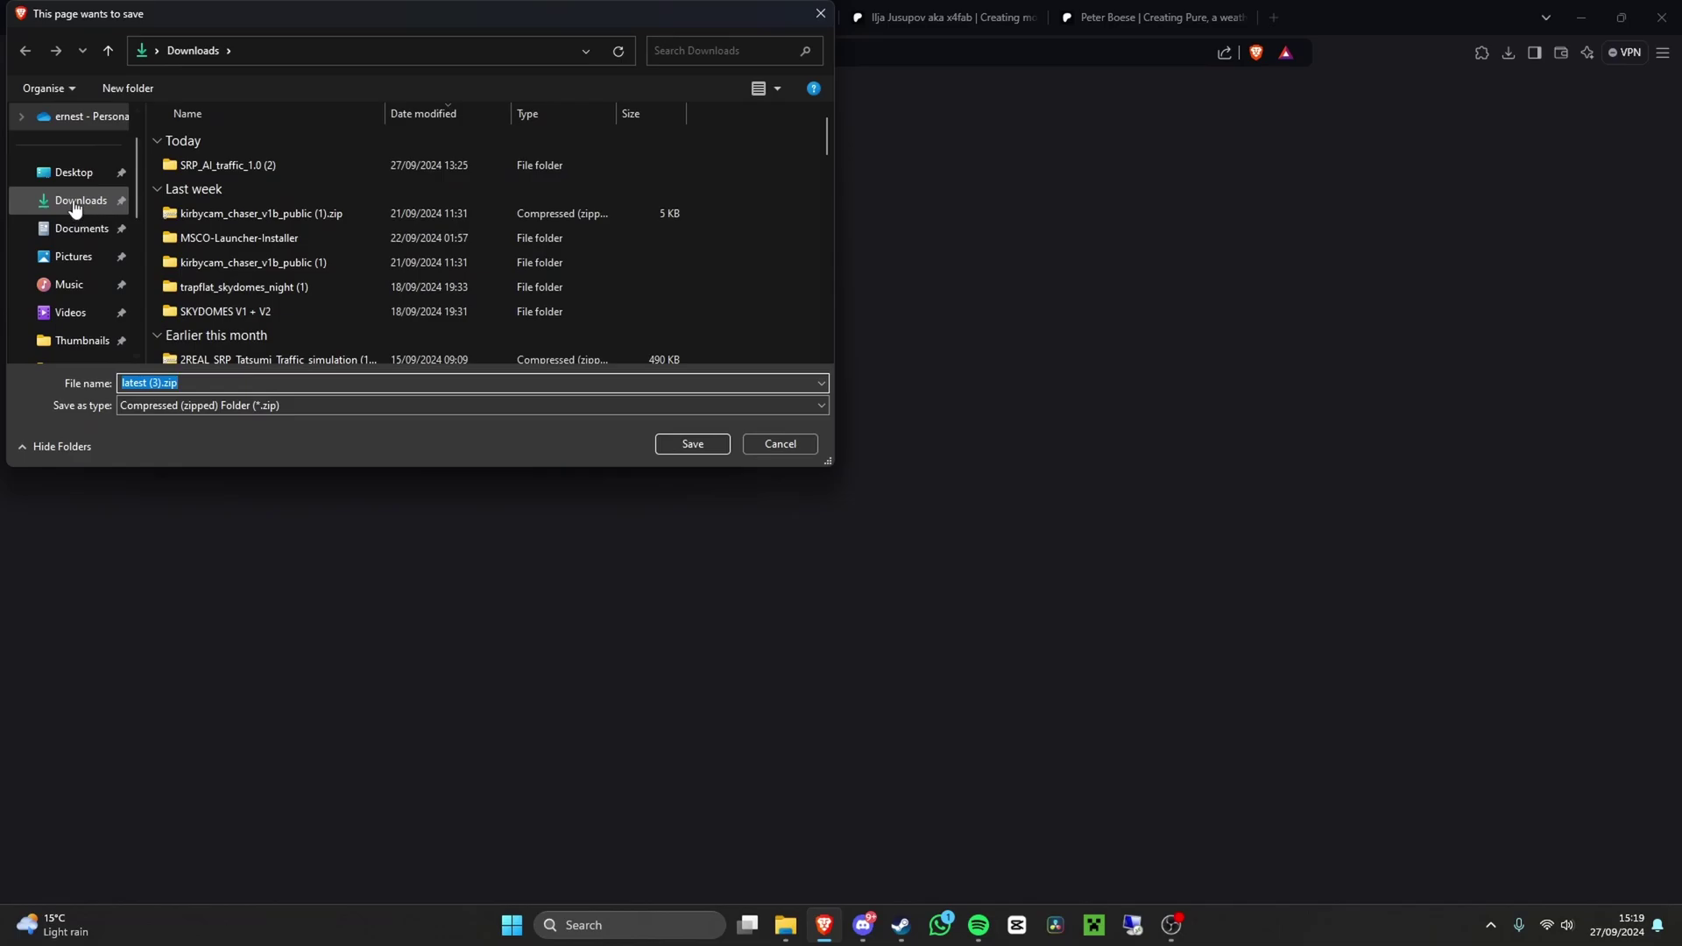
{"action": "left_click", "coordinate": [78, 202]}
{"action": "left_click", "coordinate": [720, 447]}
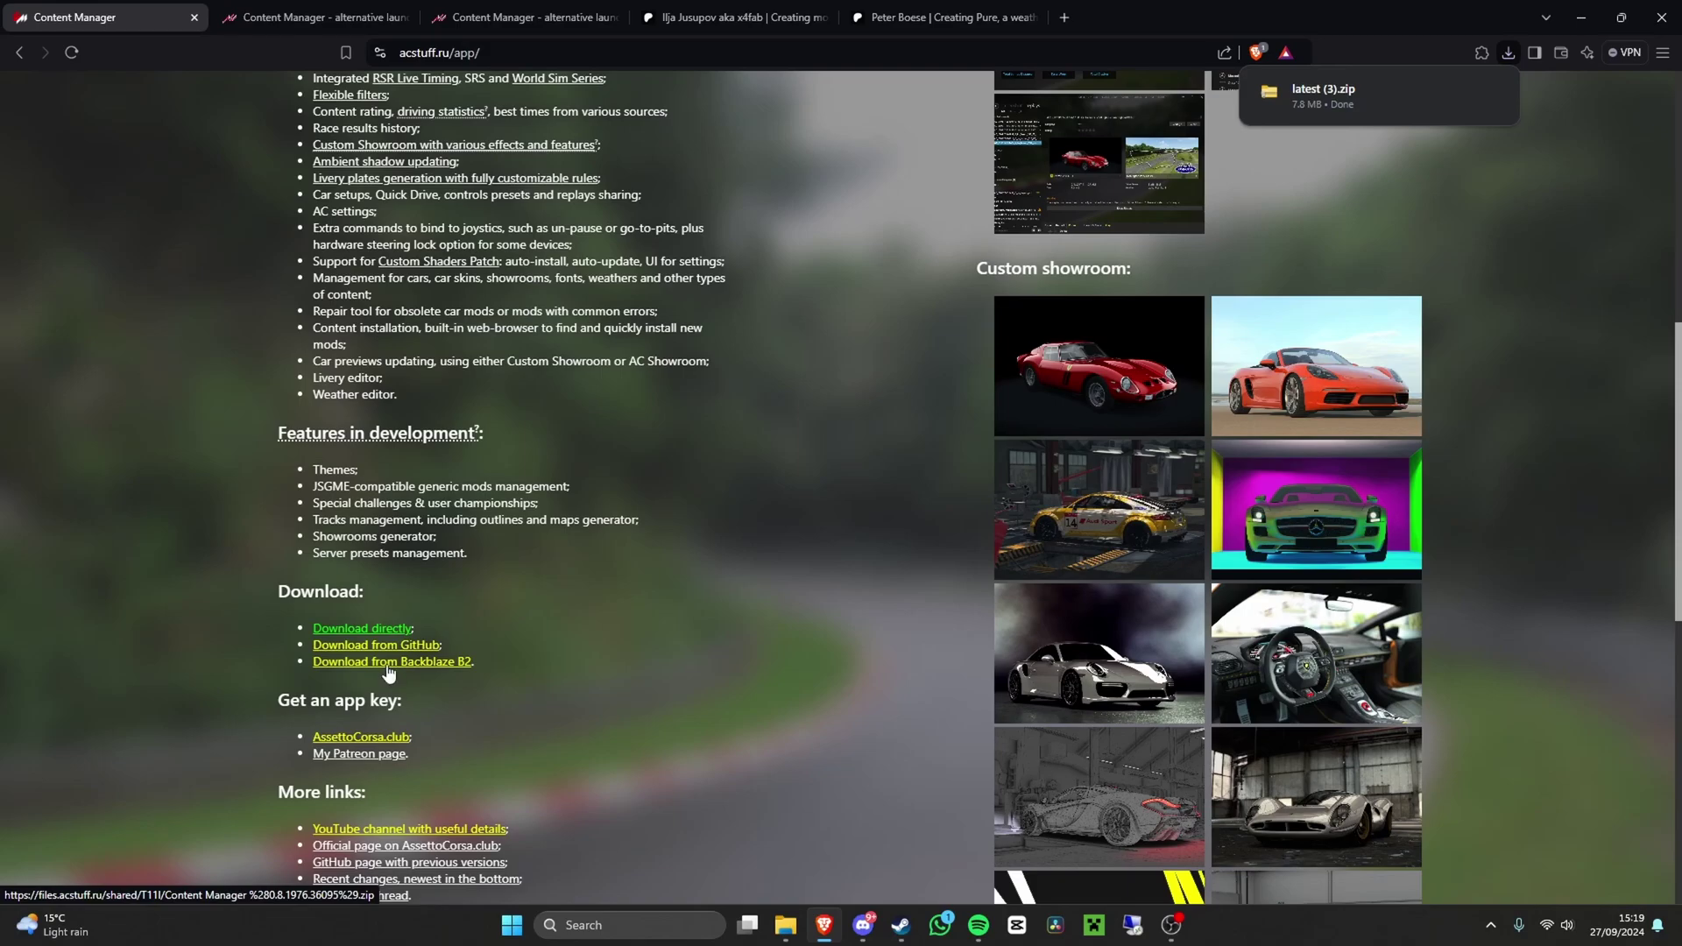
- Show the downloaded latest (3).zip in its folder and extract the whole archive there
{"action": "left_click", "coordinate": [1461, 96]}
{"action": "left_click", "coordinate": [1584, 17]}
{"action": "left_click_drag", "start_coordinate": [649, 234], "coordinate": [644, 188]}
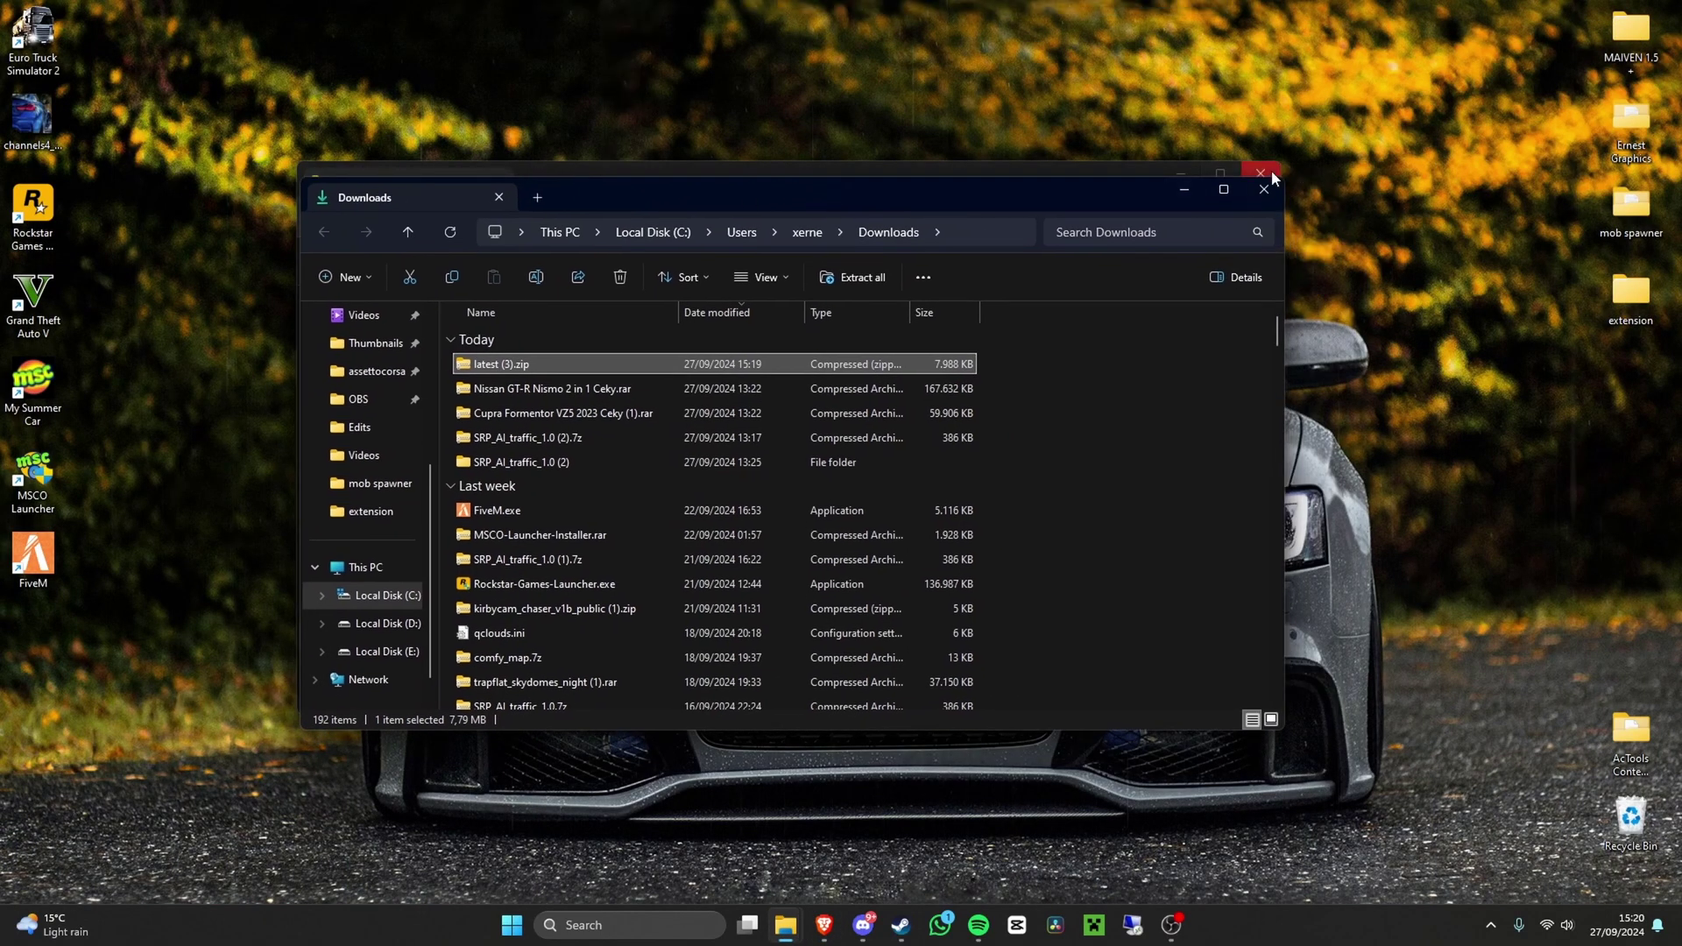
{"action": "left_click", "coordinate": [848, 278]}
{"action": "left_click", "coordinate": [991, 631]}
{"action": "left_click", "coordinate": [1303, 213]}
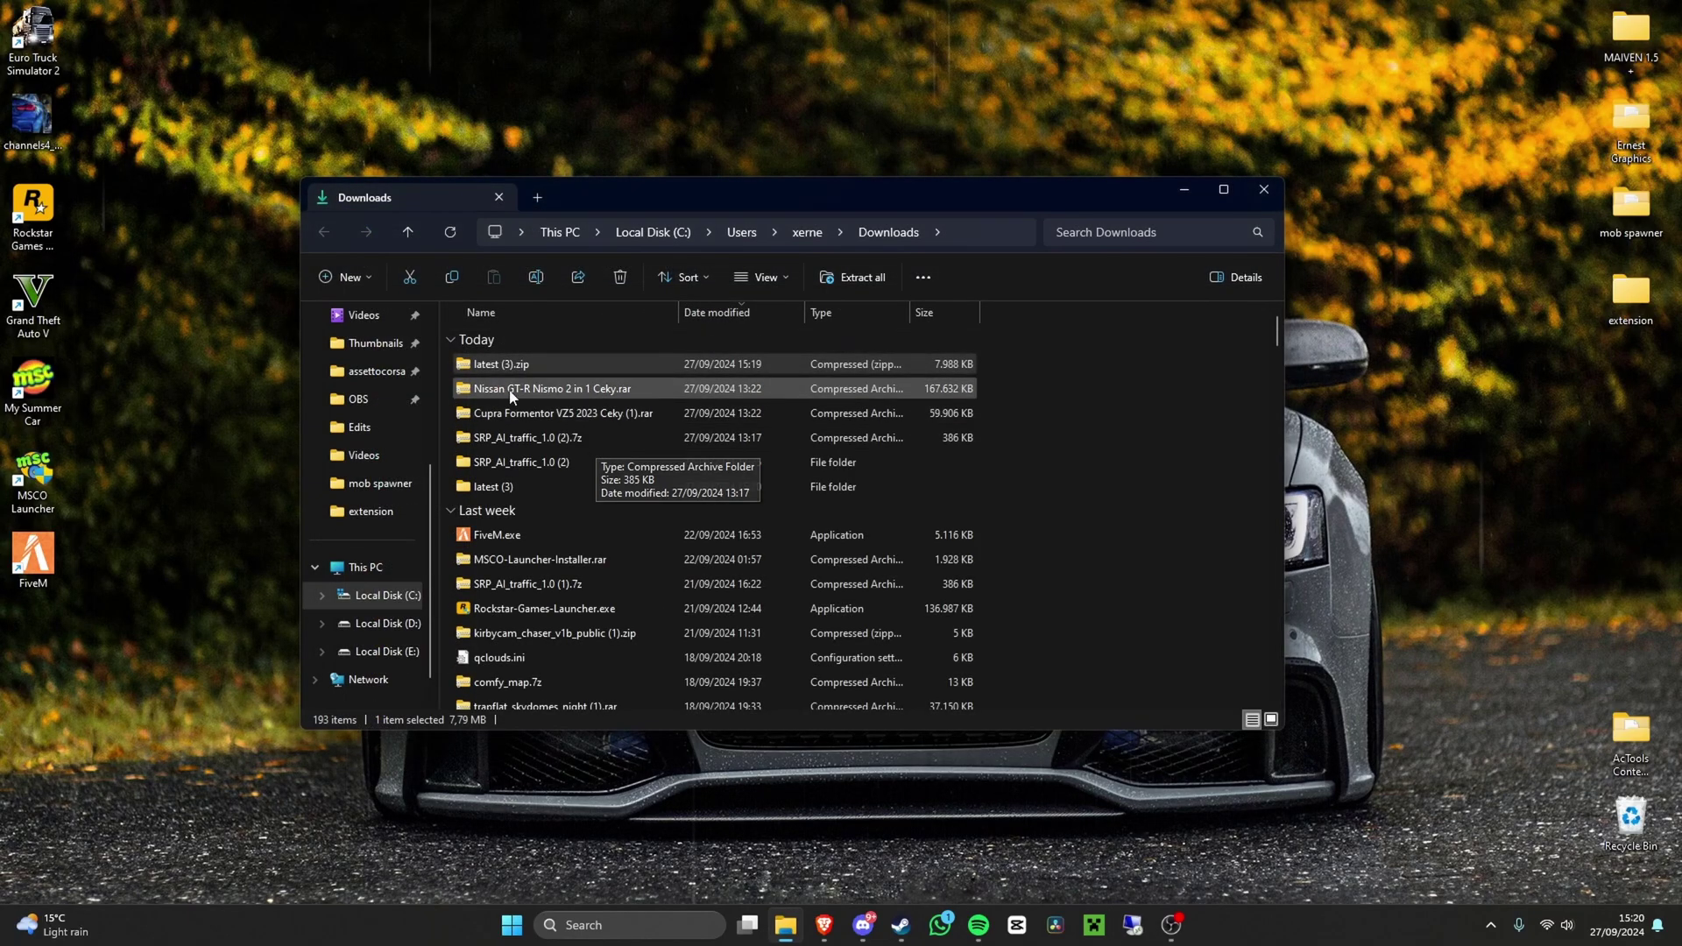
- Move the extracted latest (3) folder to the desktop, close Downloads and open the moved folder
{"action": "left_click_drag", "start_coordinate": [491, 487], "coordinate": [895, 549]}
{"action": "left_click", "coordinate": [1264, 190]}
{"action": "double_click", "coordinate": [896, 549]}
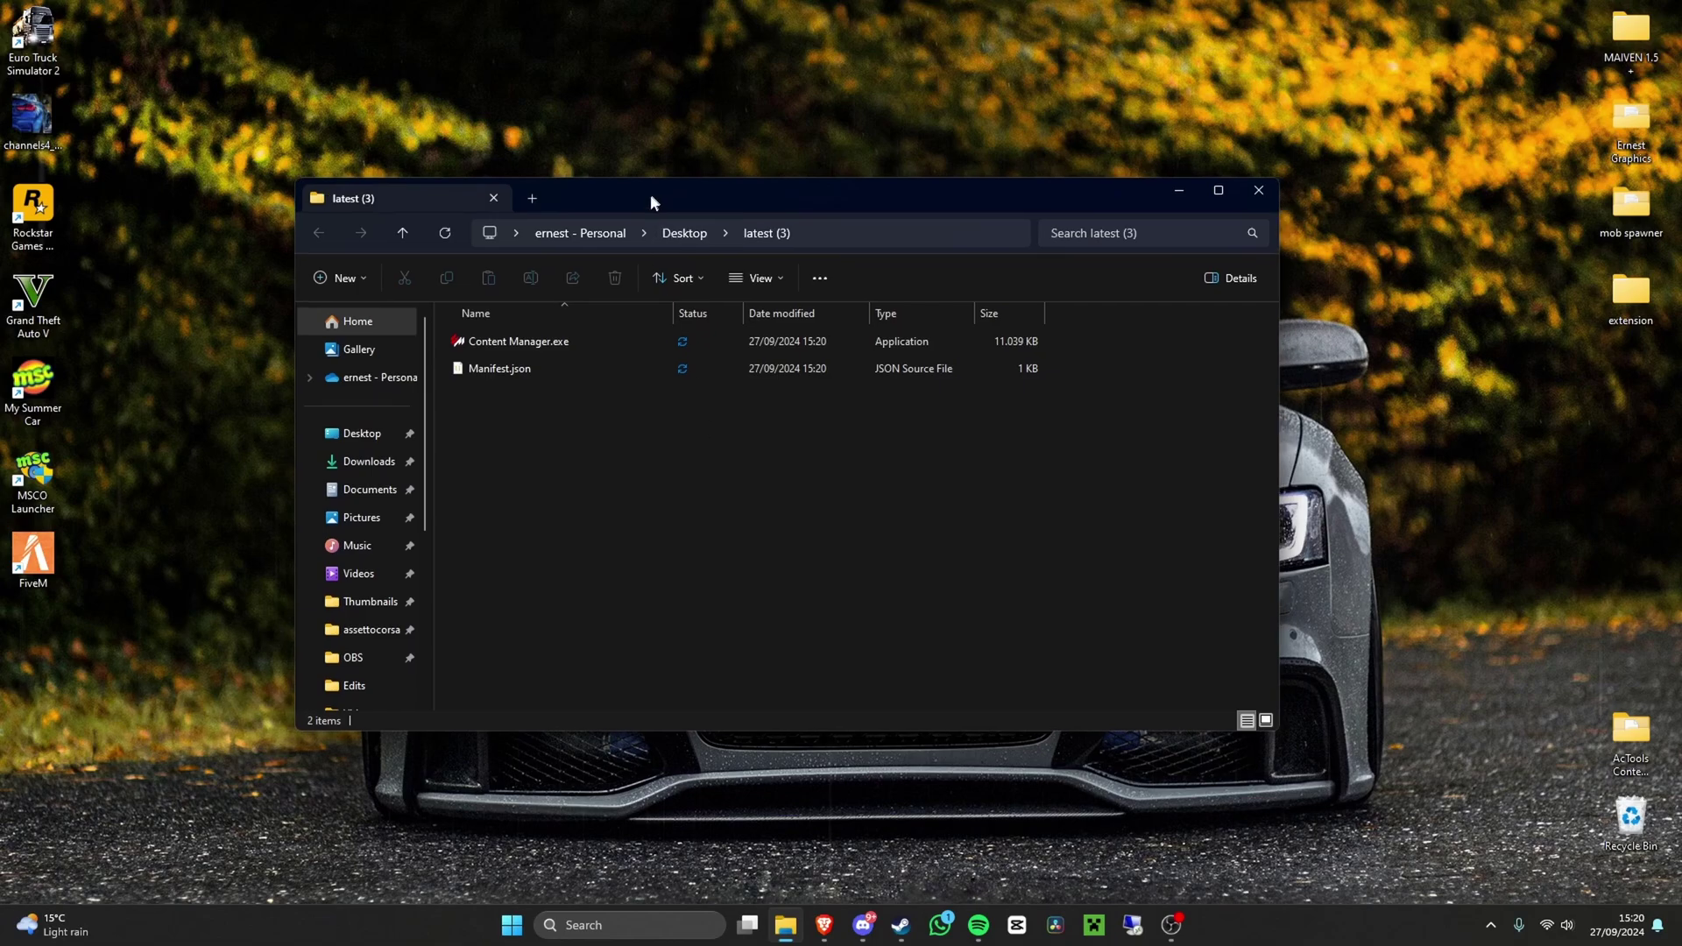
- Launch Content Manager.exe from the latest (3) folder, then cancel its initial setup dialog
{"action": "left_click_drag", "start_coordinate": [645, 204], "coordinate": [666, 168]}
{"action": "double_click", "coordinate": [511, 313]}
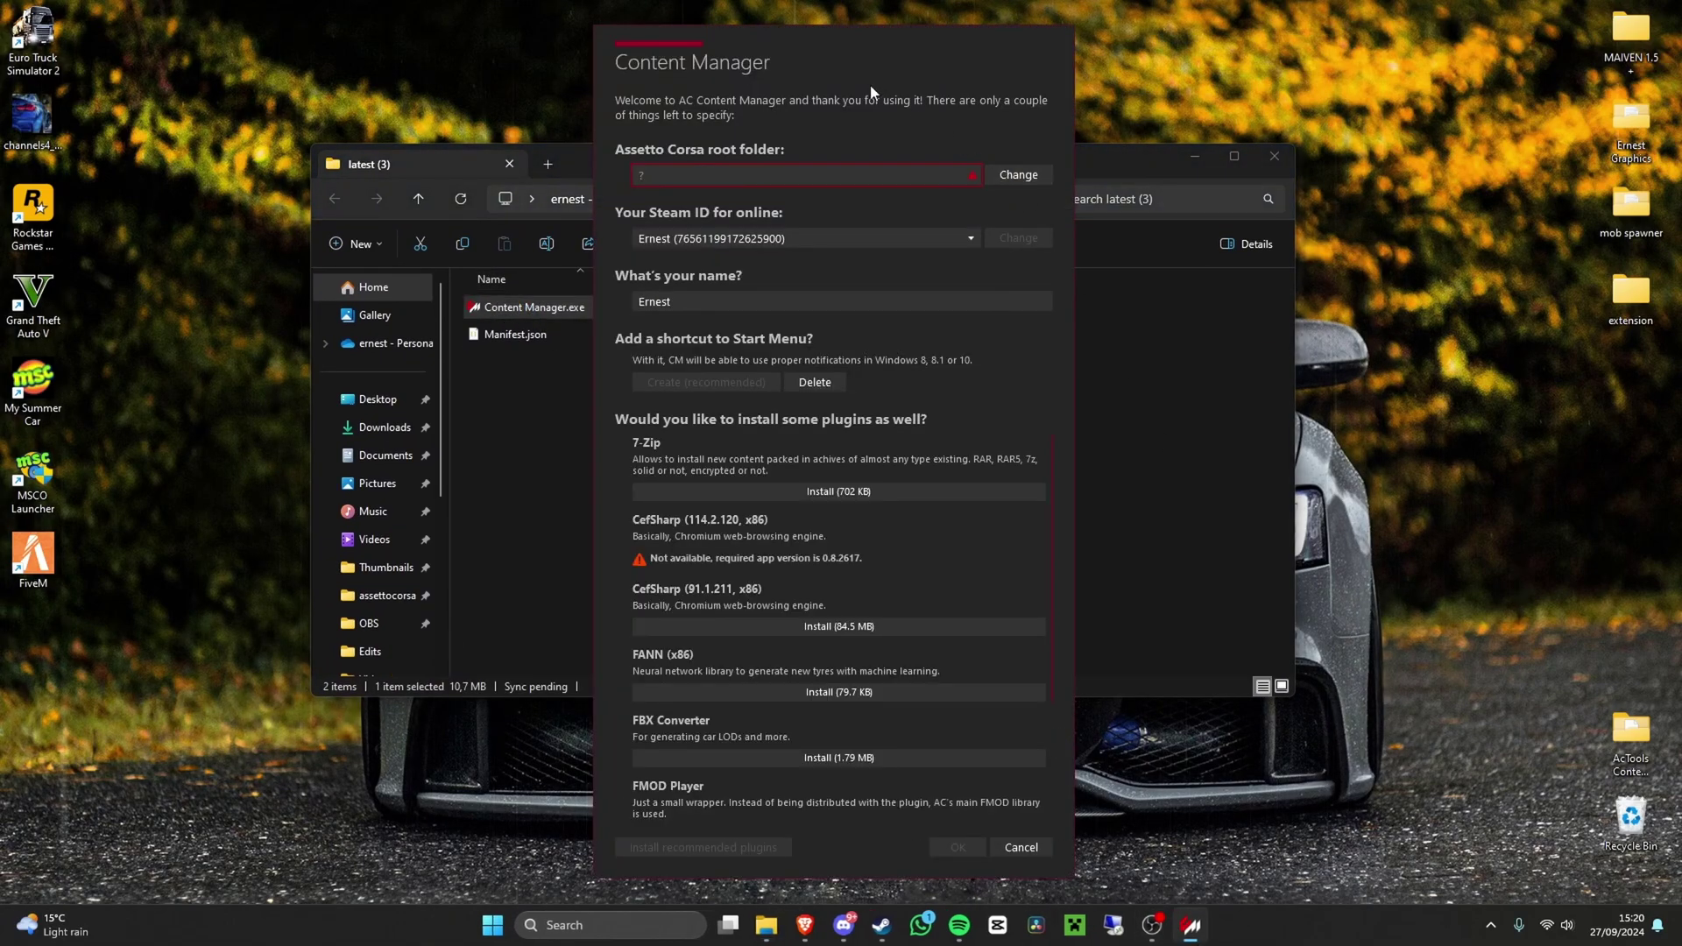
{"action": "left_click_drag", "start_coordinate": [865, 81], "coordinate": [940, 53]}
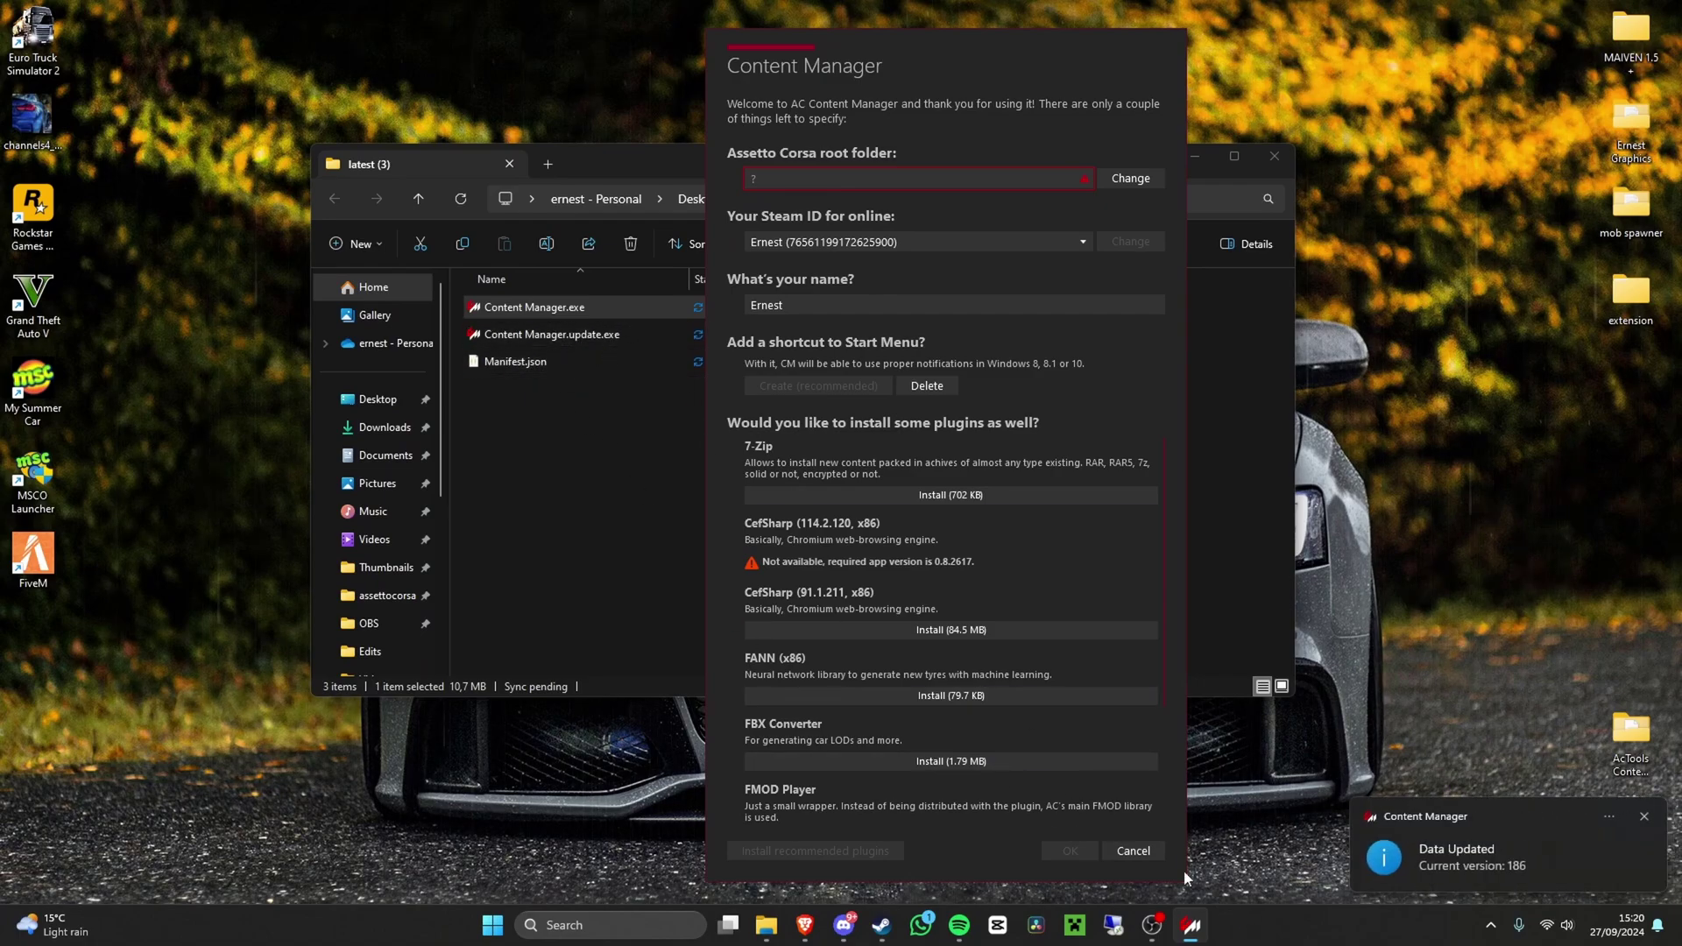
{"action": "left_click", "coordinate": [1142, 856]}
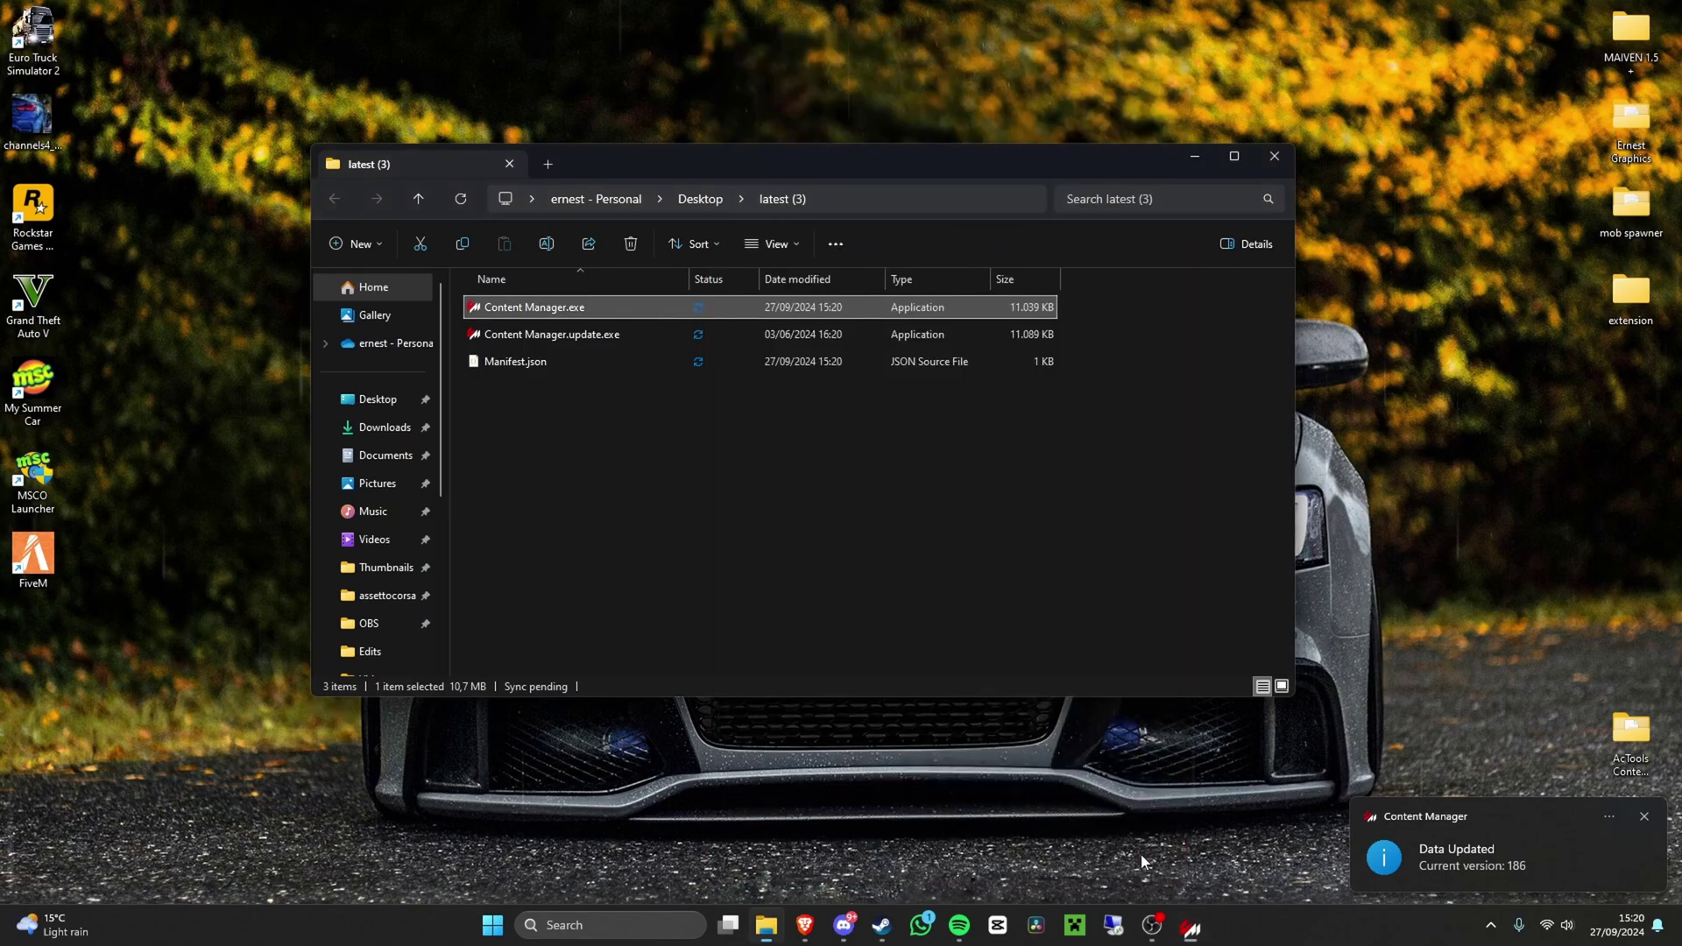
- Run Content Manager.update.exe and activate the Assetto Corsa root folder field in the setup dialog
{"action": "left_click", "coordinate": [647, 517]}
{"action": "left_click_drag", "start_coordinate": [617, 167], "coordinate": [559, 149]}
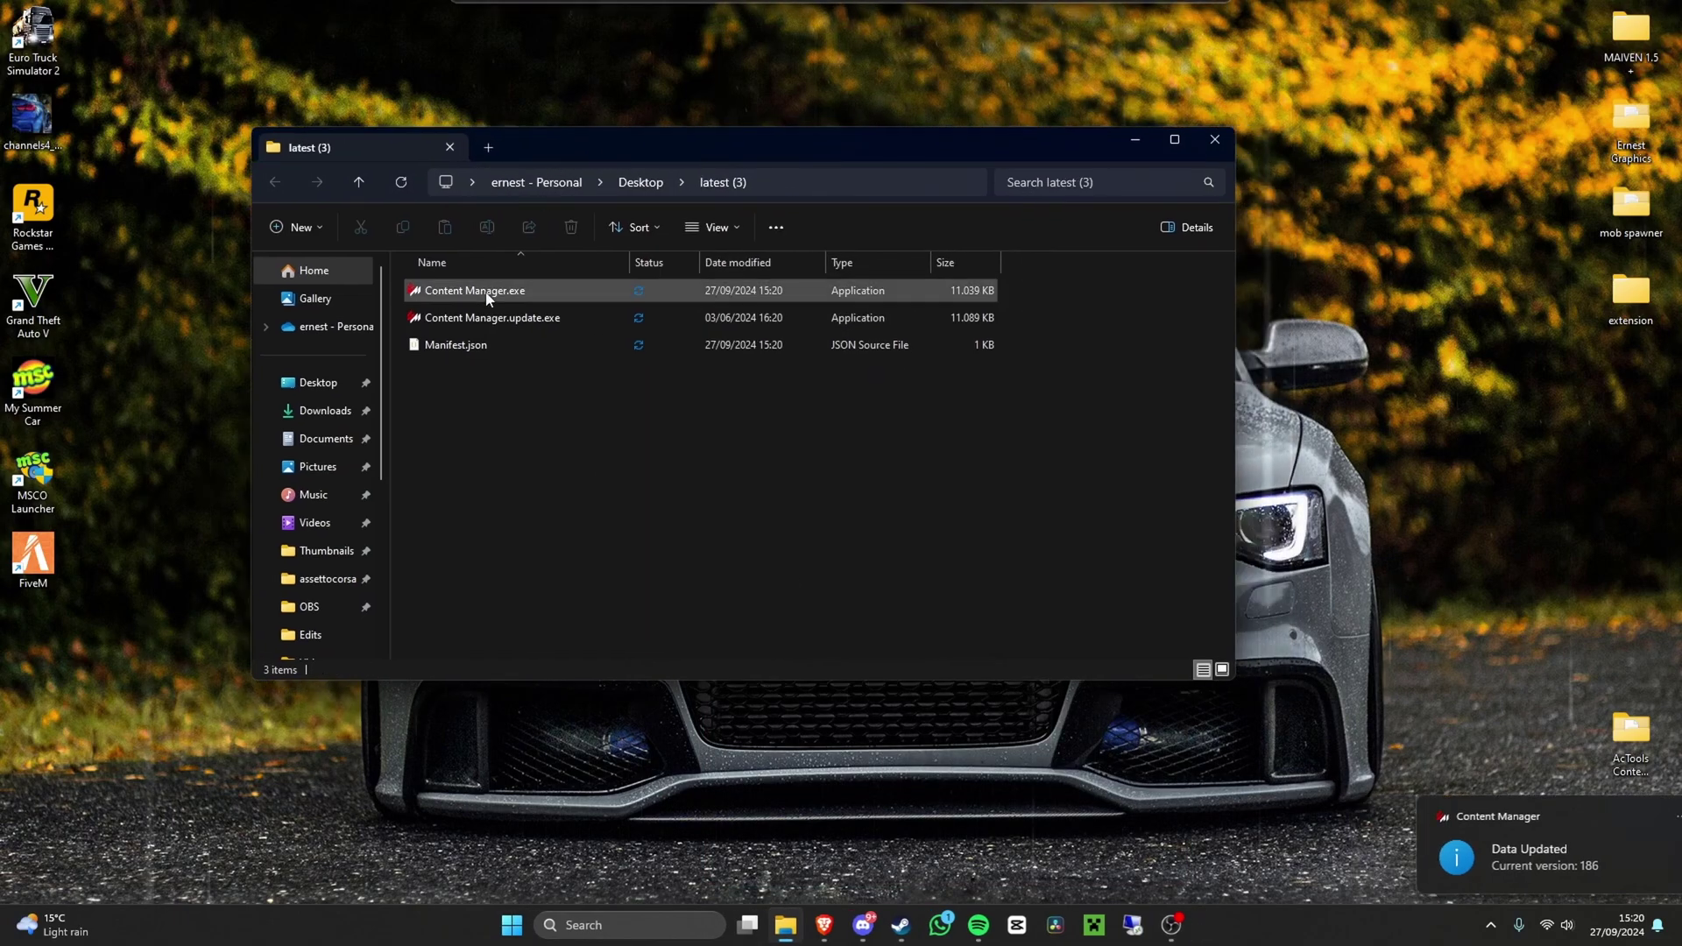
{"action": "left_click", "coordinate": [433, 320]}
{"action": "double_click", "coordinate": [436, 320]}
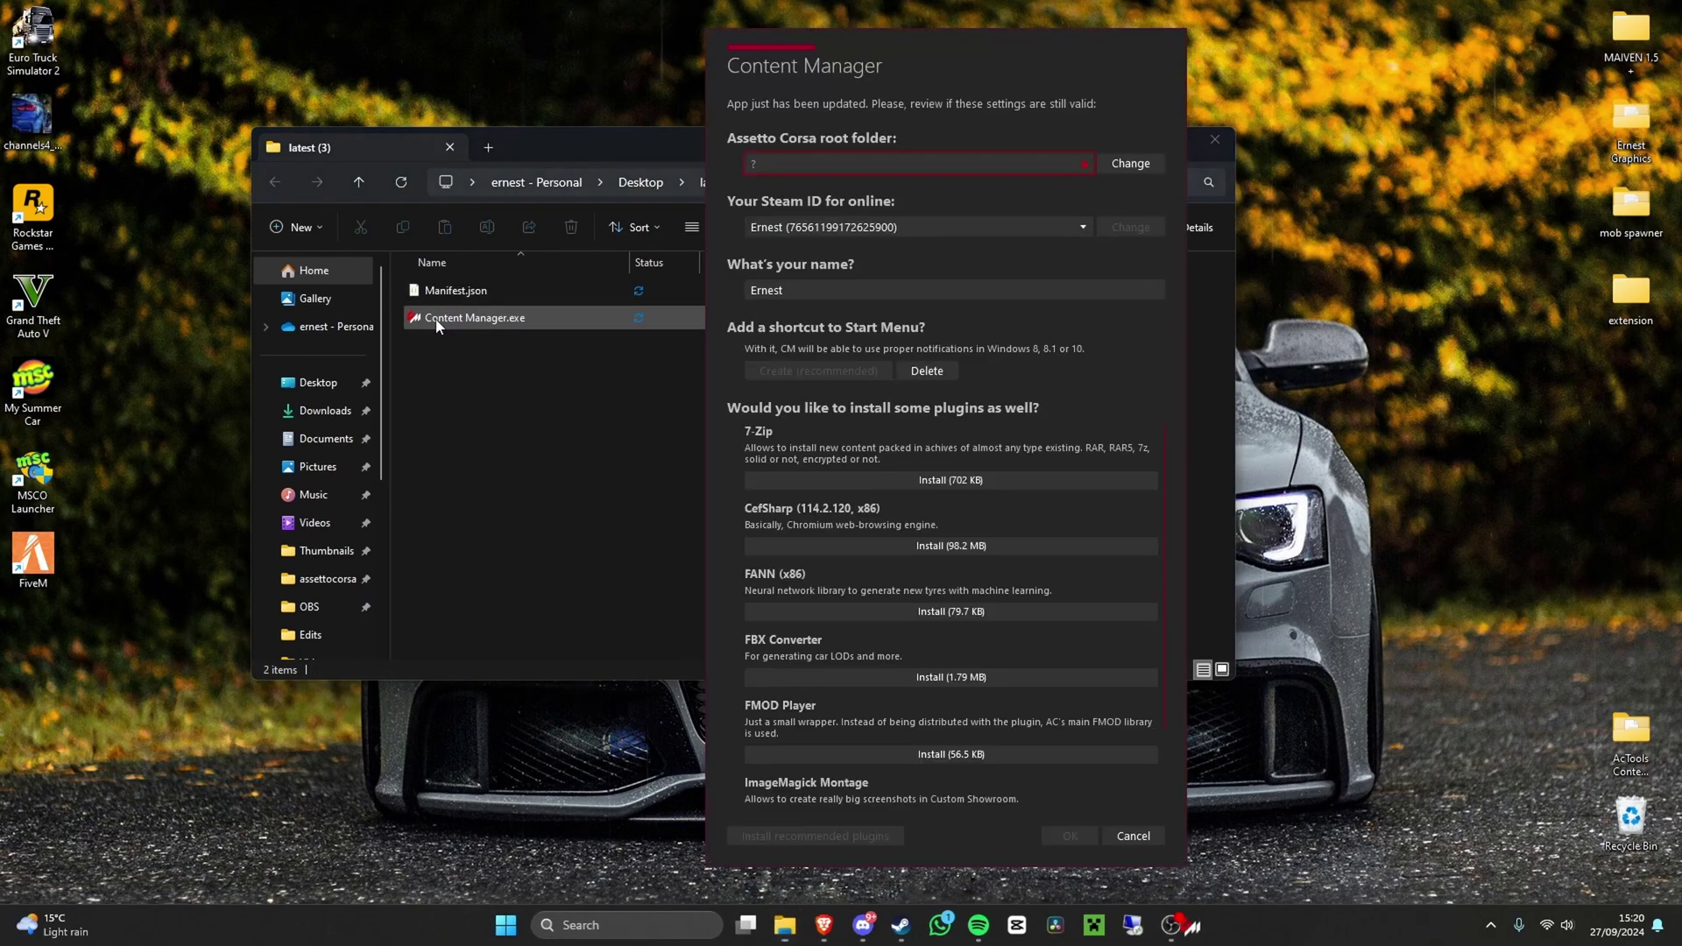
{"action": "left_click_drag", "start_coordinate": [478, 429], "coordinate": [506, 371]}
{"action": "left_click", "coordinate": [901, 61]}
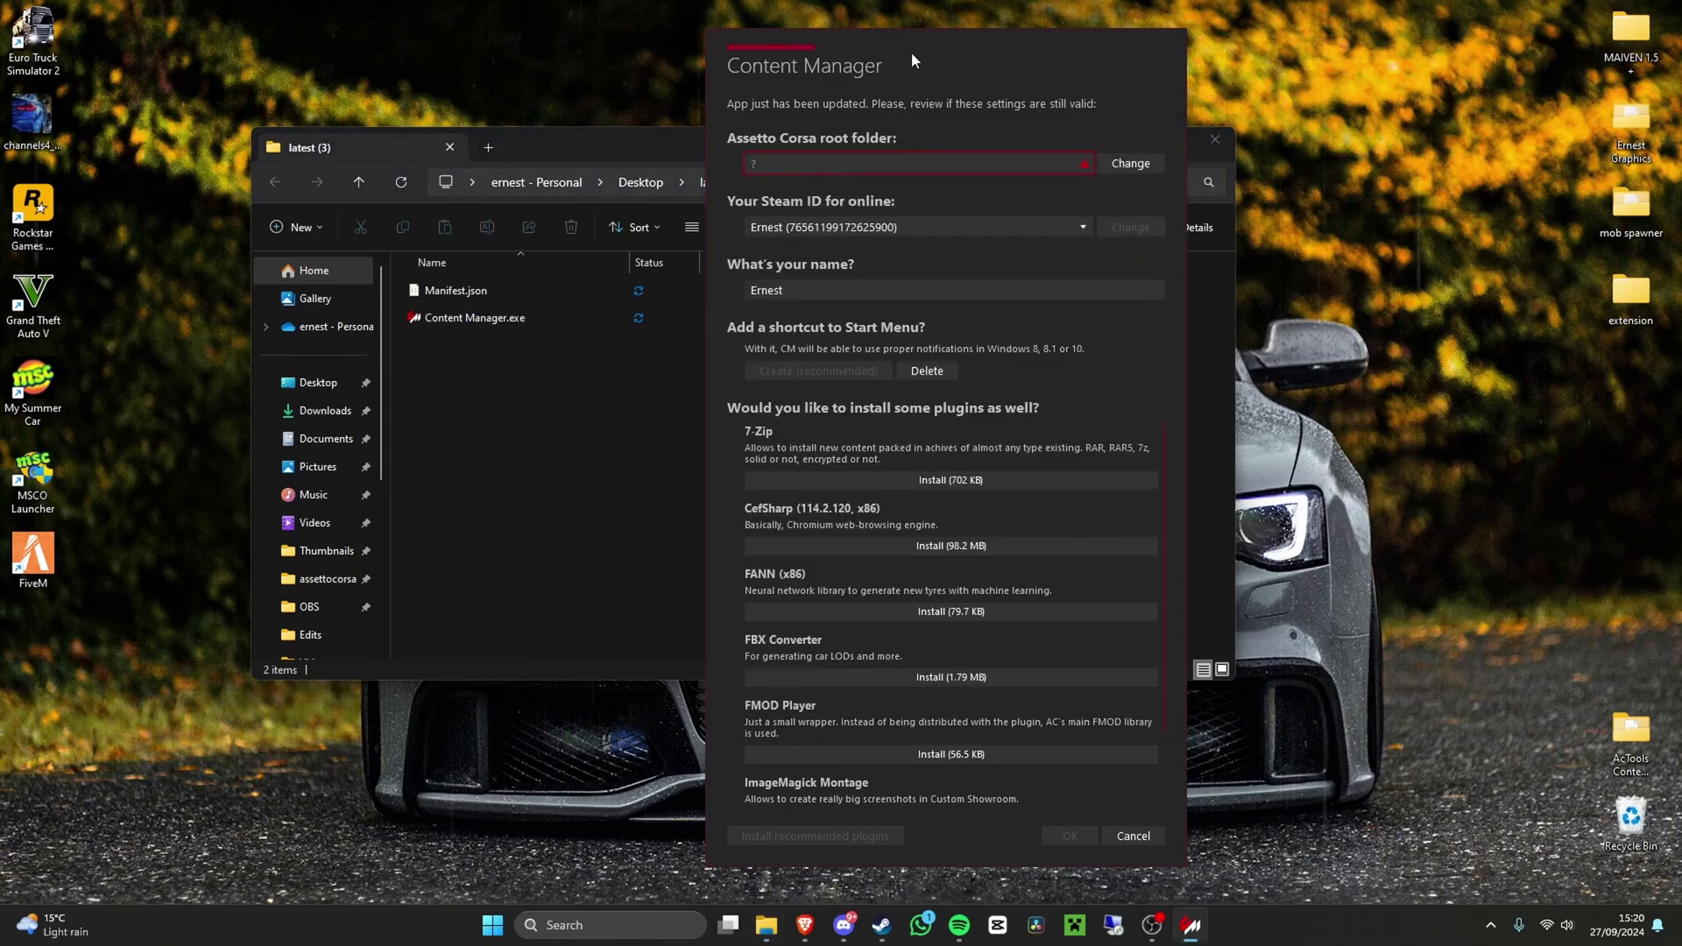
{"action": "left_click_drag", "start_coordinate": [911, 46], "coordinate": [831, 58]}
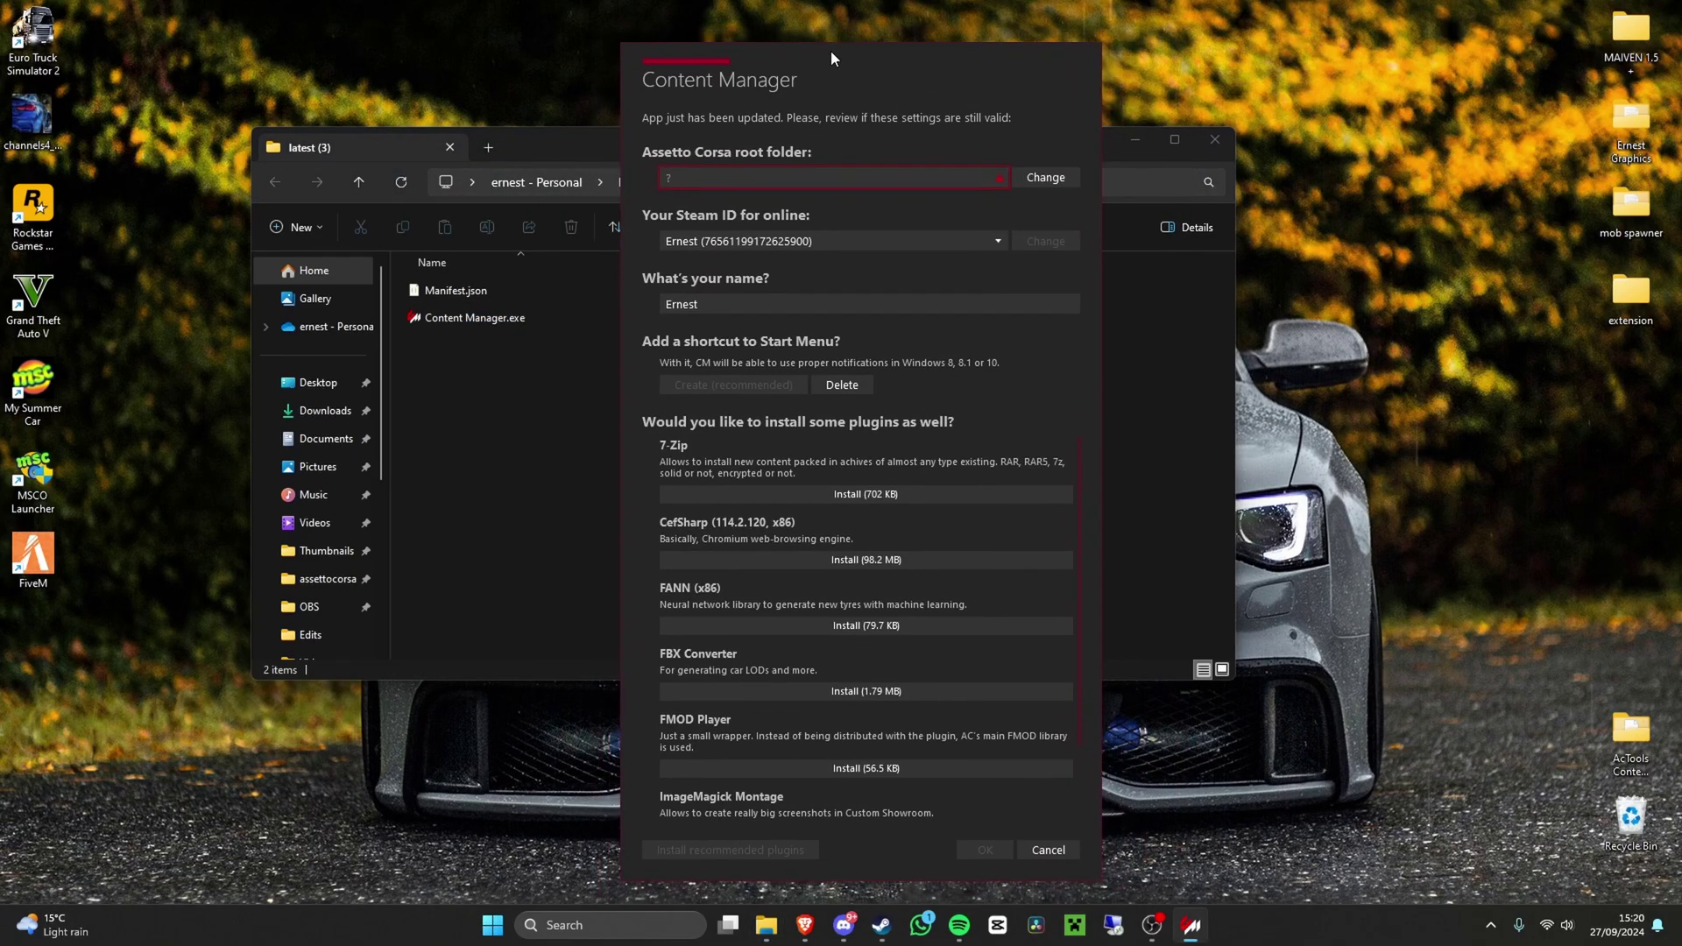
{"action": "left_click", "coordinate": [800, 175]}
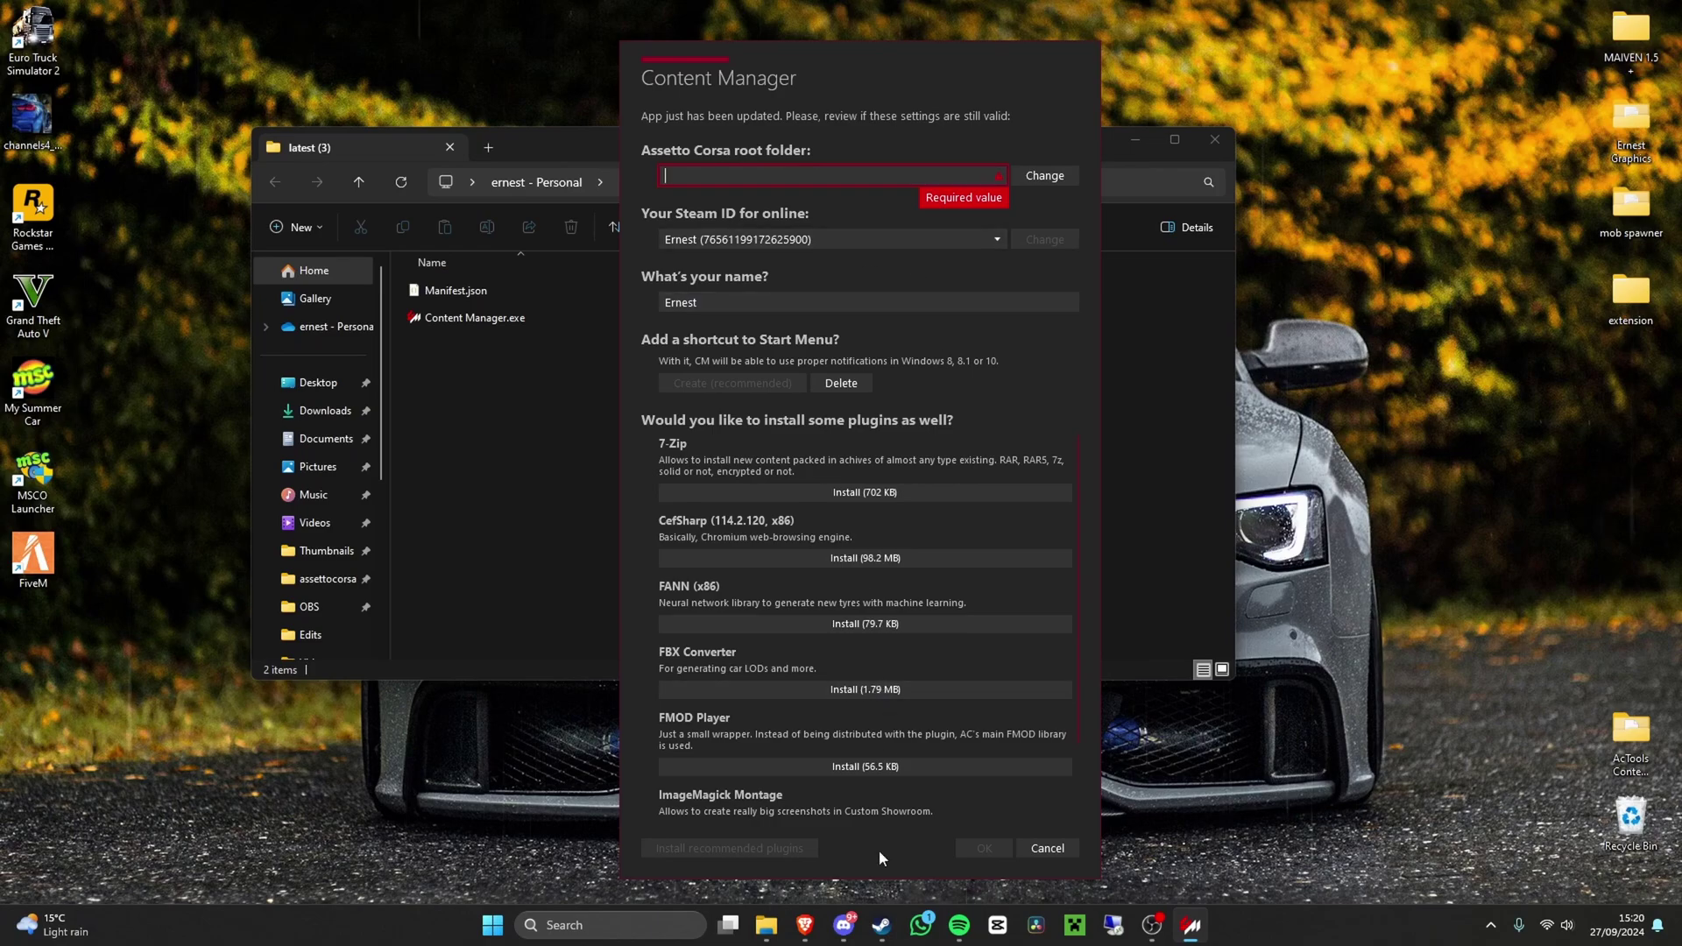
- Switch to Steam and open Assetto Corsa's local installation folder through the game's installed files properties
{"action": "mouse_move", "coordinate": [881, 920]}
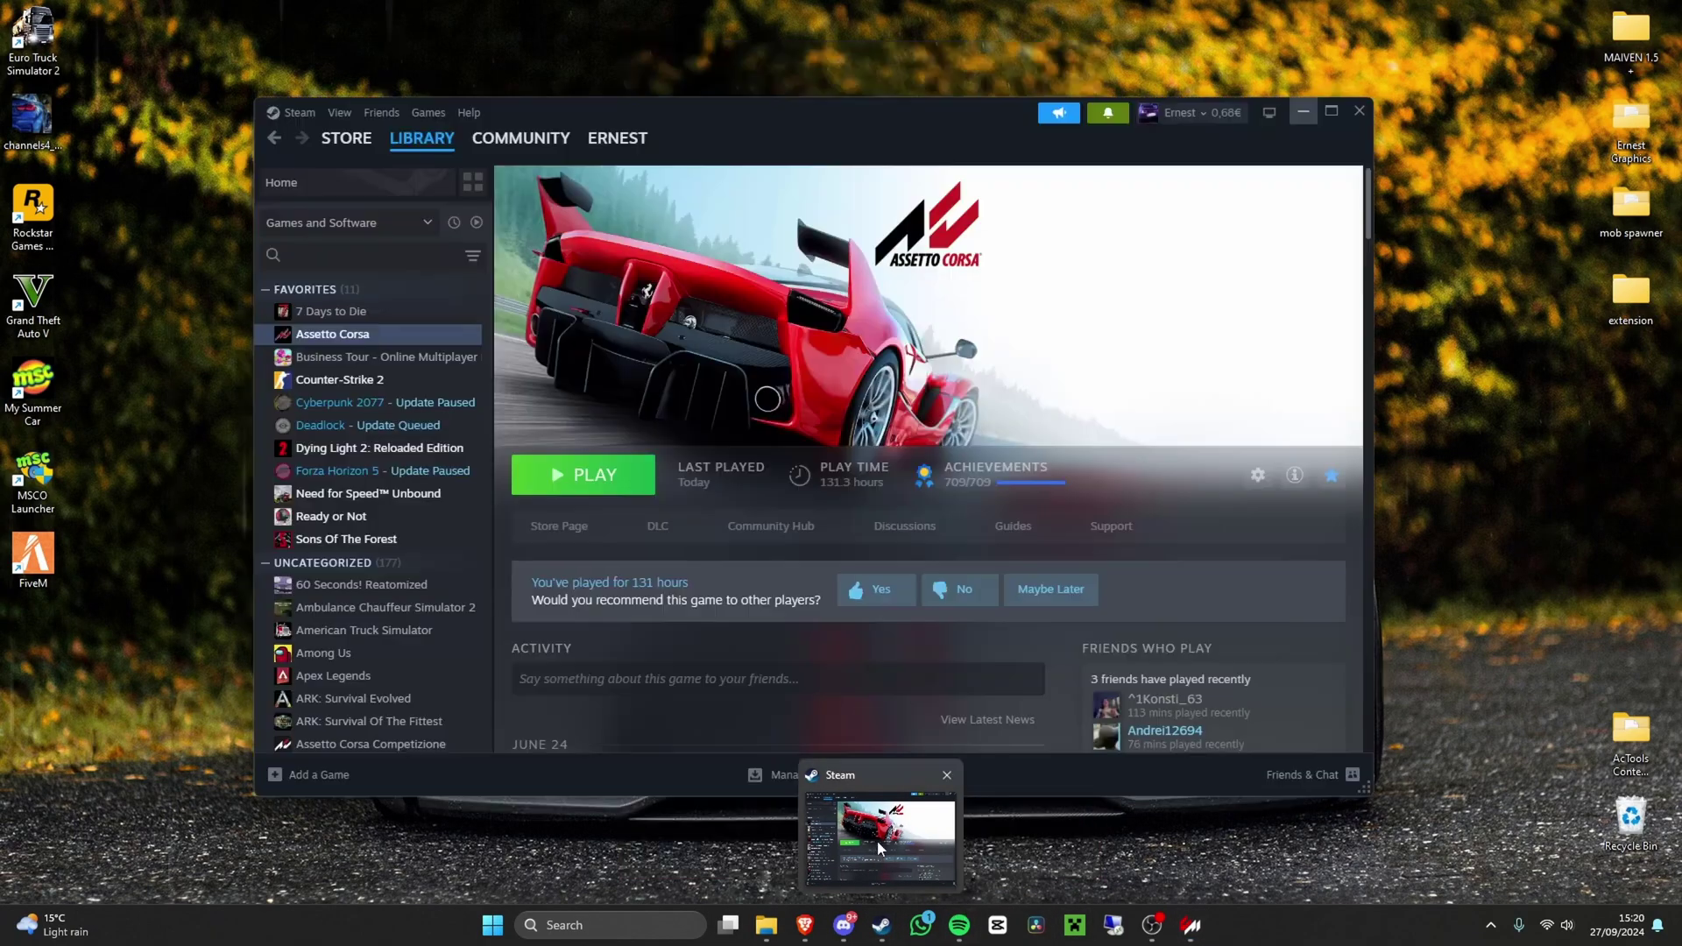
{"action": "left_click", "coordinate": [876, 839]}
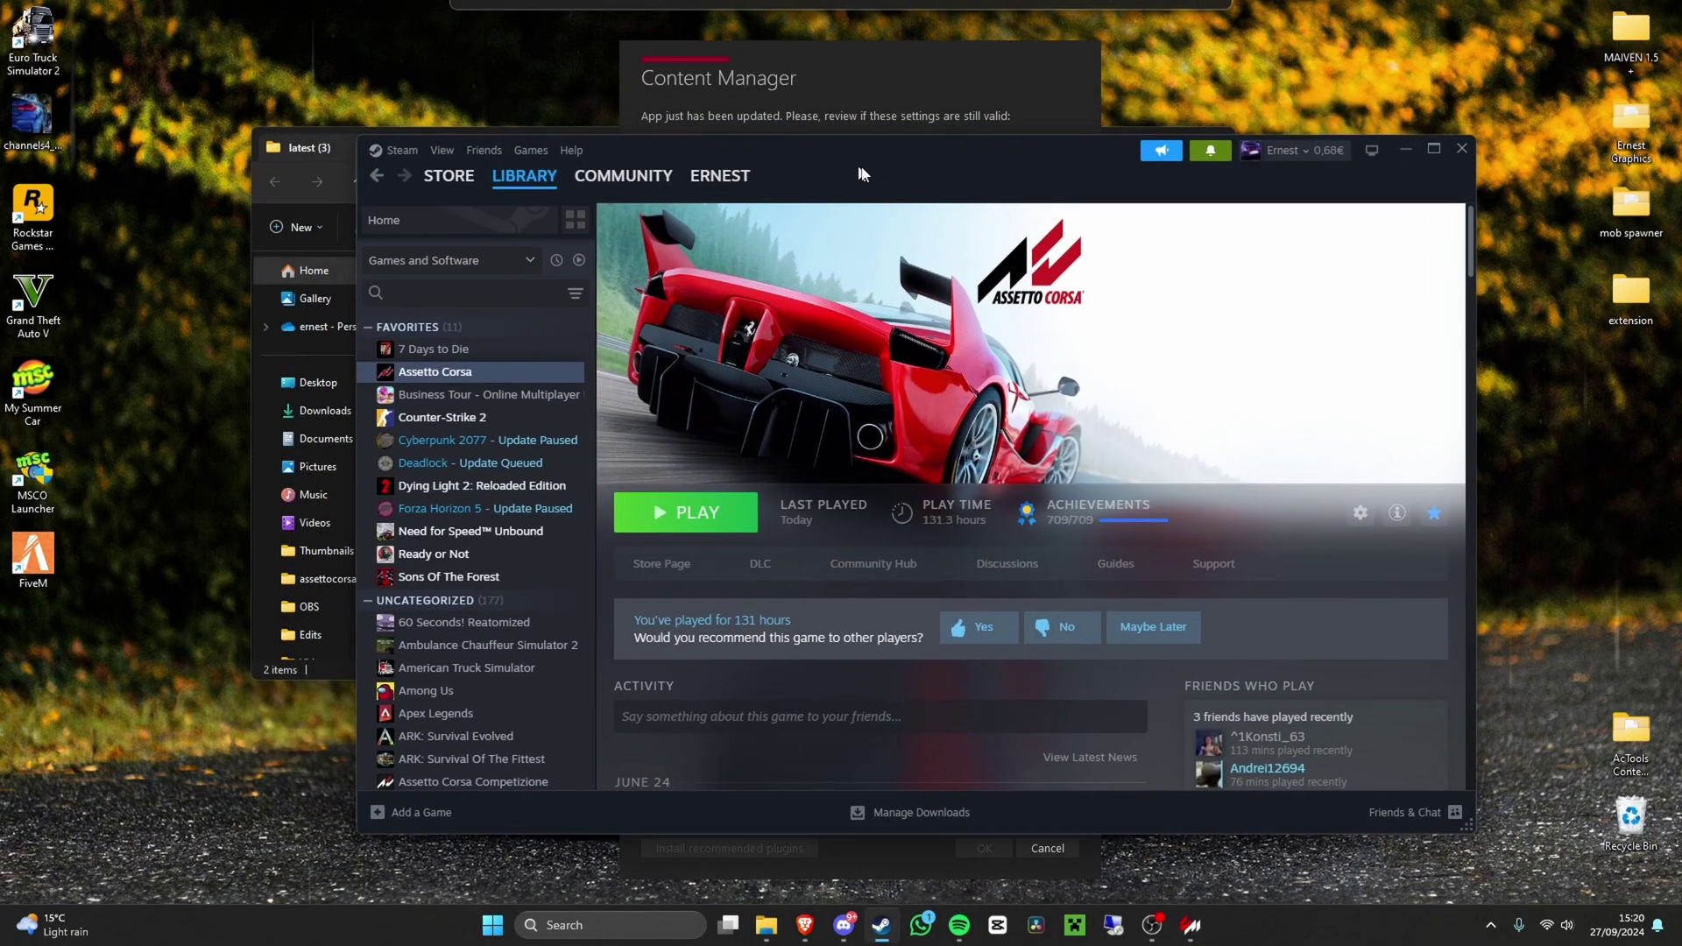
{"action": "left_click_drag", "start_coordinate": [869, 175], "coordinate": [691, 95]}
{"action": "right_click", "coordinate": [258, 298]}
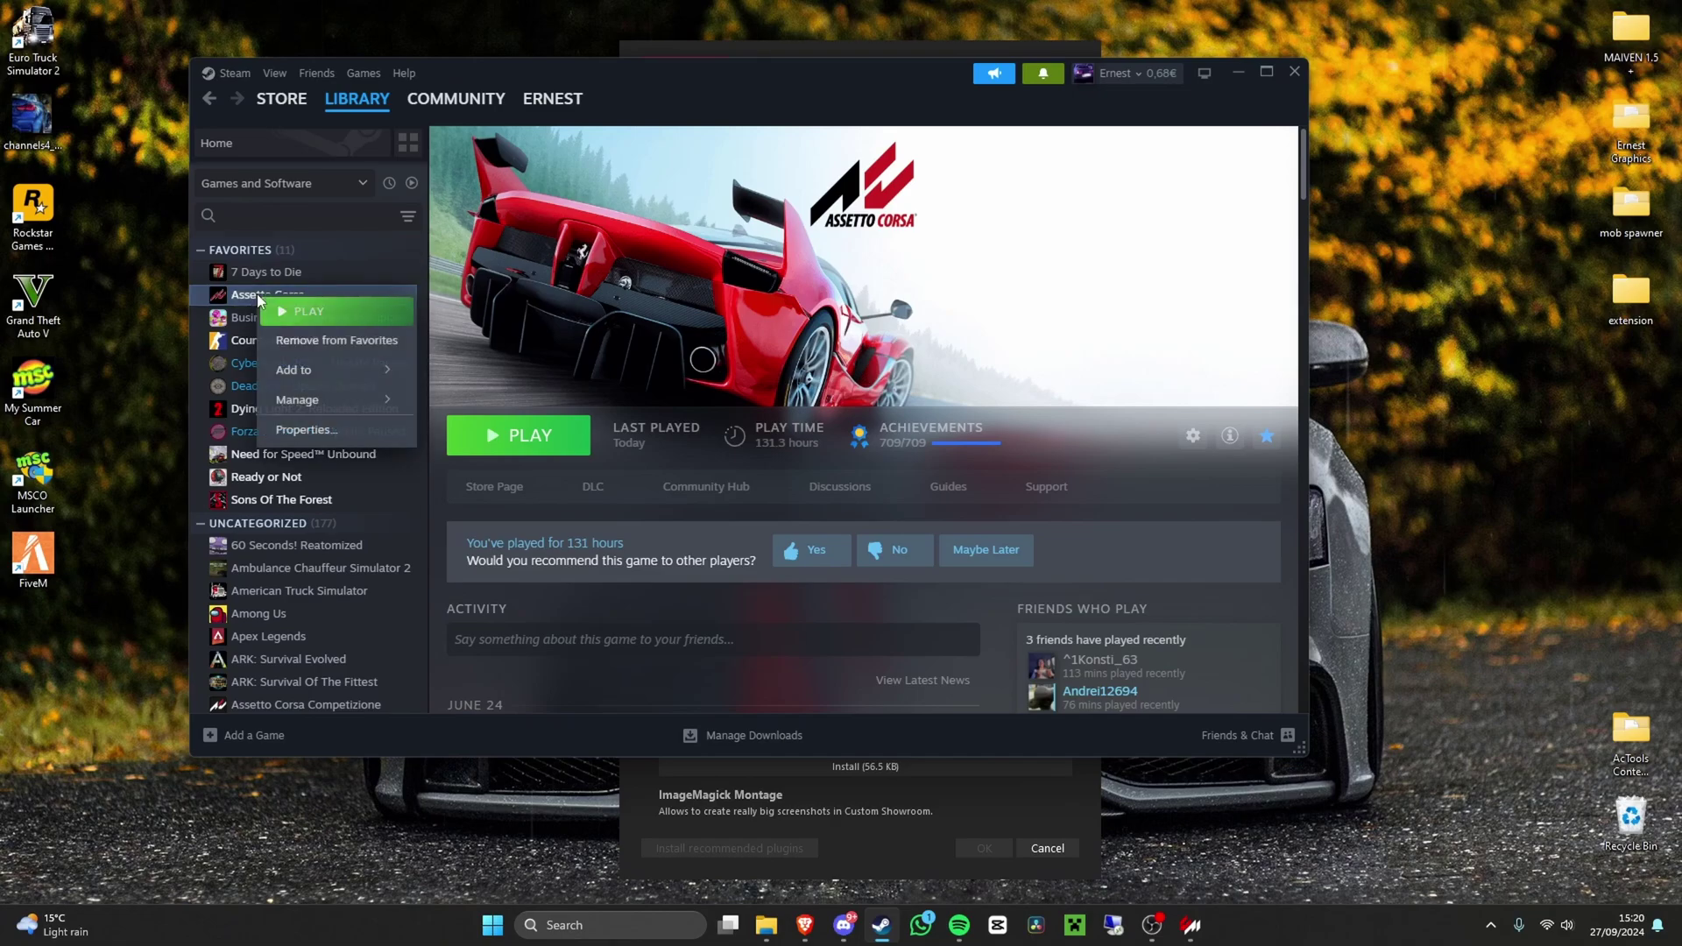
{"action": "left_click", "coordinate": [296, 431]}
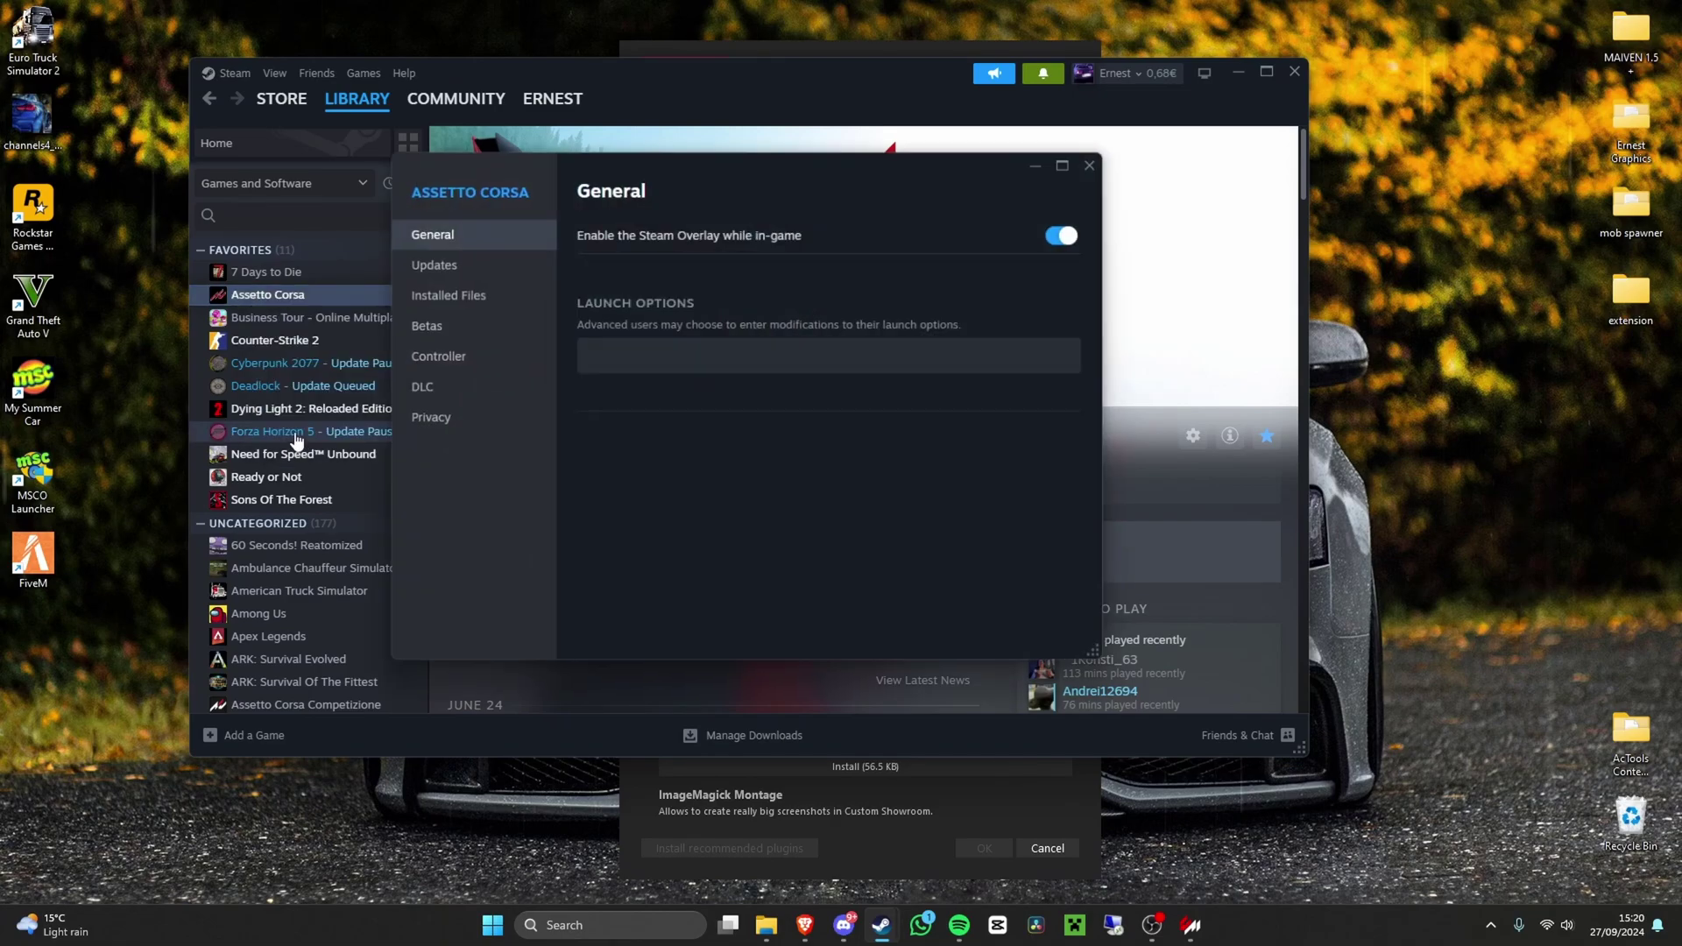
{"action": "left_click", "coordinate": [418, 298]}
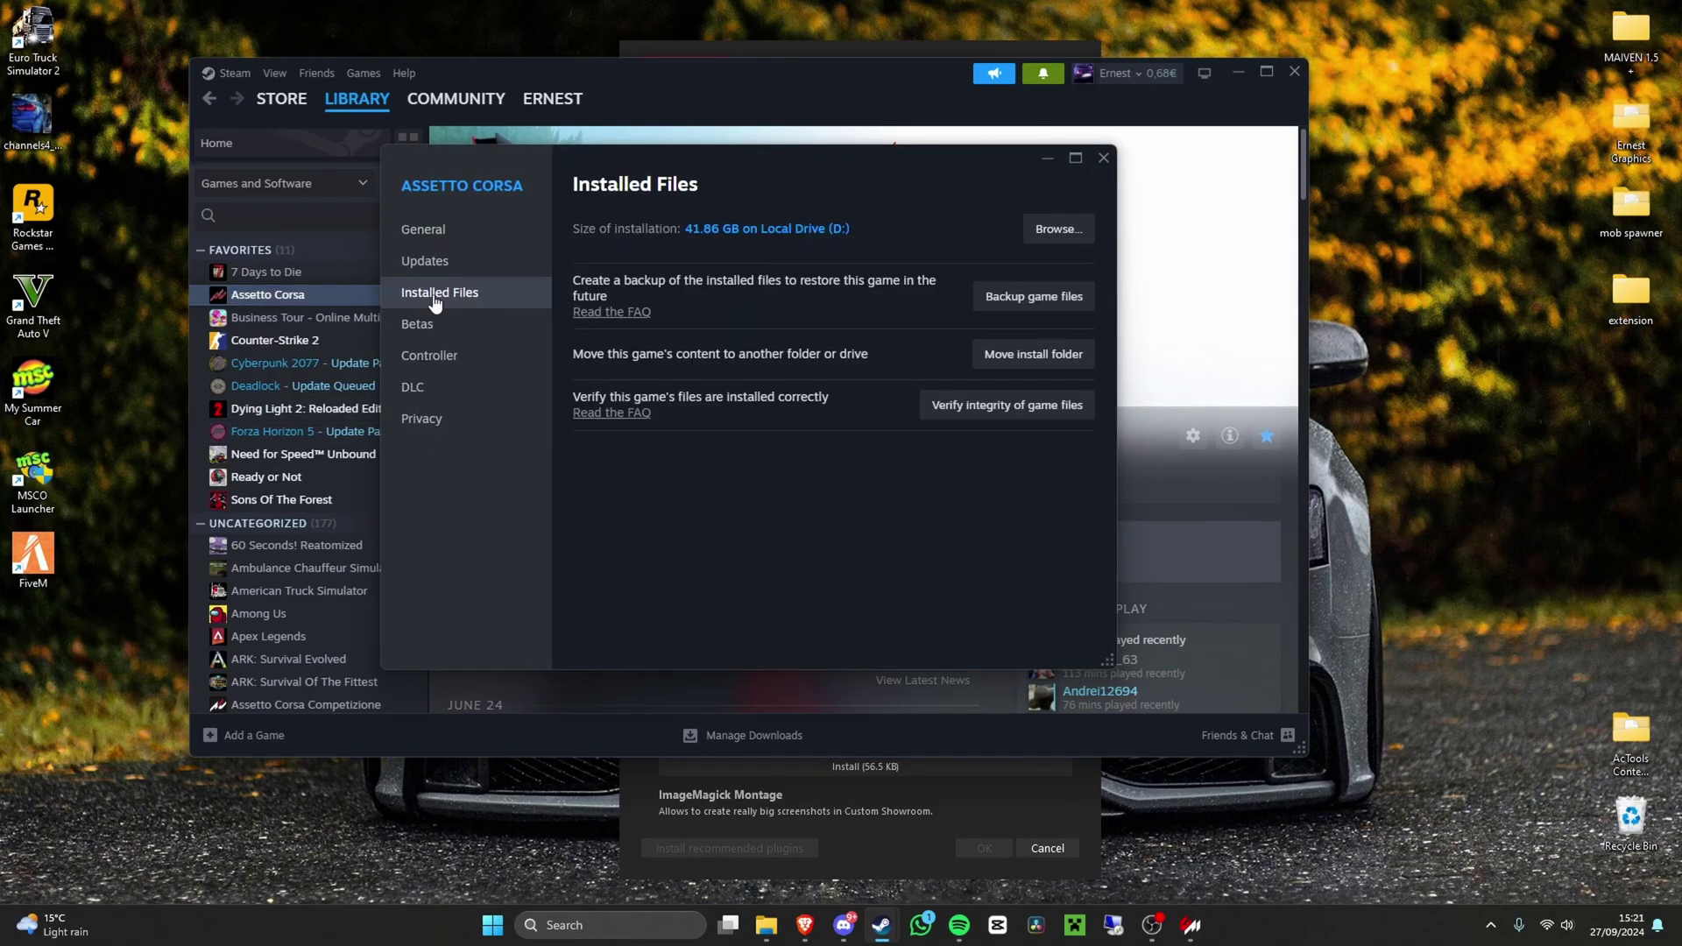
{"action": "left_click", "coordinate": [1055, 229]}
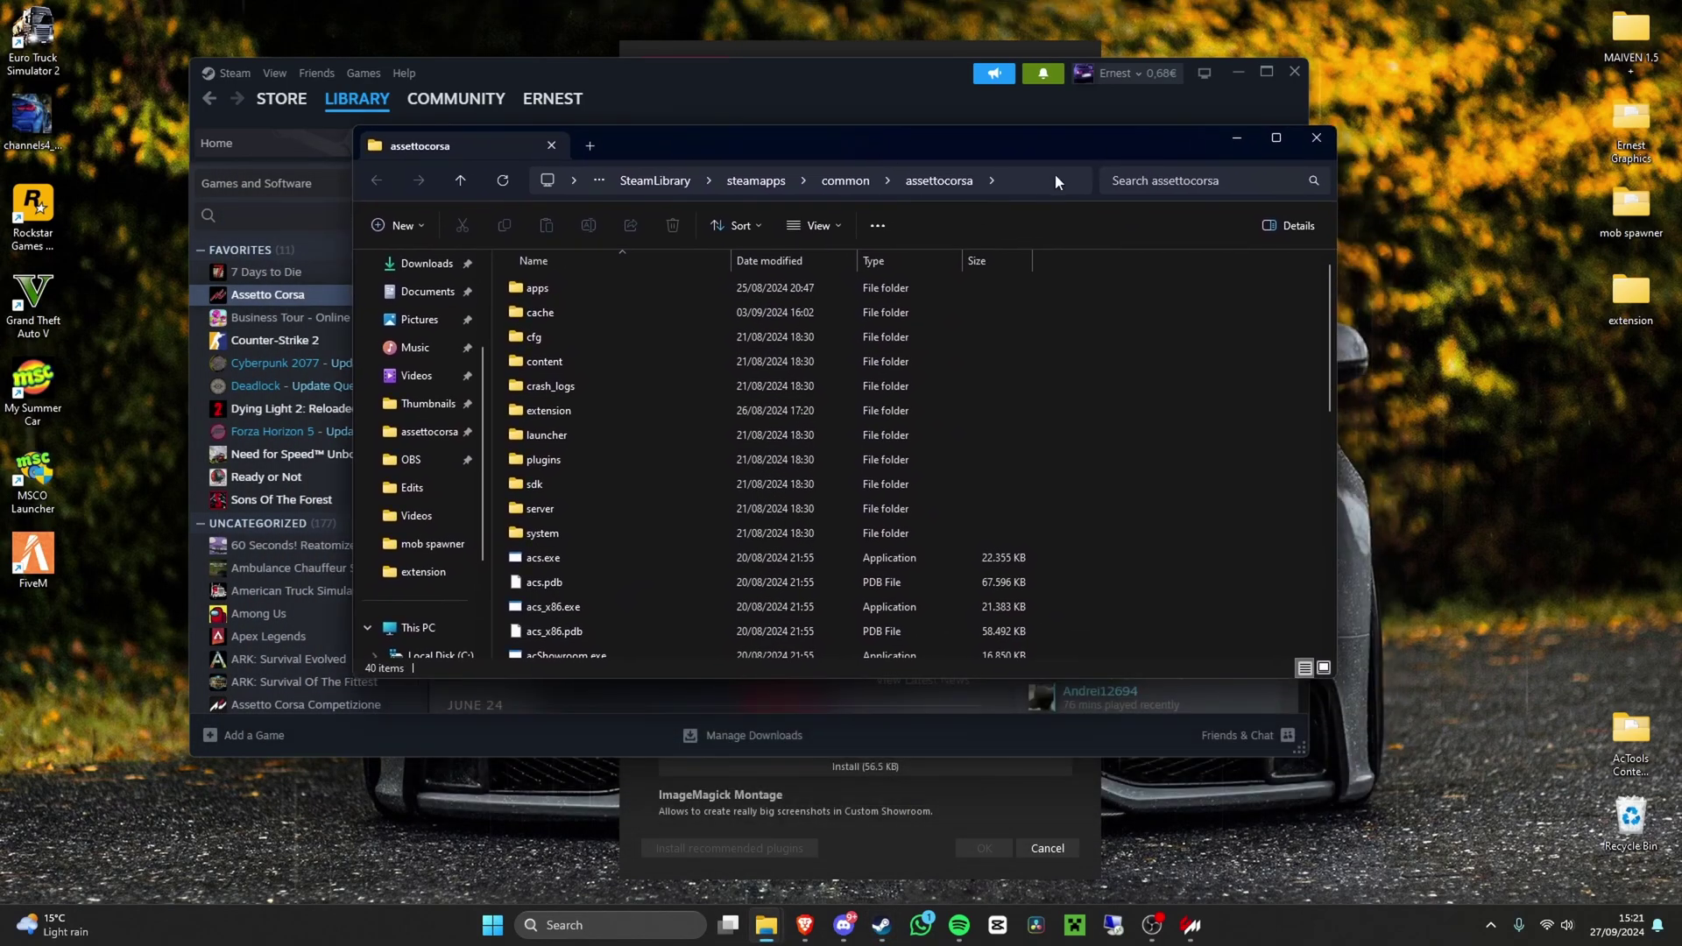
- Copy the assettocorsa folder's path and paste it as the Assetto Corsa root folder in Content Manager's setup dialog
{"action": "left_click", "coordinate": [1044, 185]}
{"action": "key", "text": "ctrl+c"}
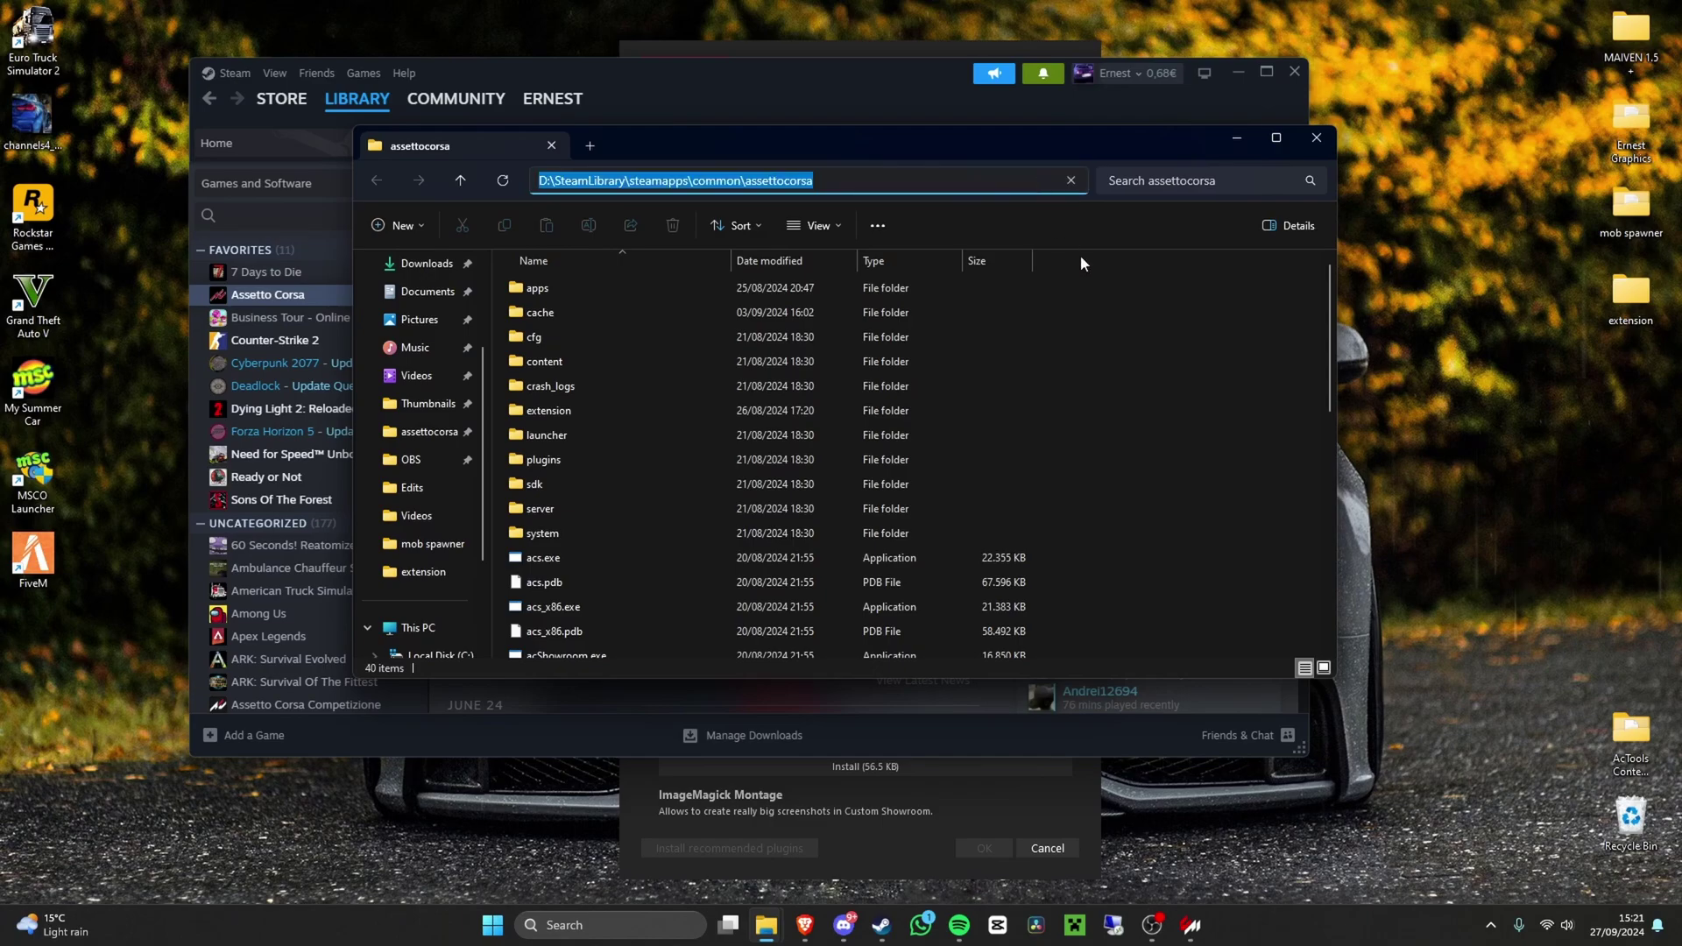
{"action": "left_click", "coordinate": [851, 143]}
{"action": "left_click", "coordinate": [1153, 170]}
{"action": "left_click", "coordinate": [1046, 159]}
{"action": "left_click", "coordinate": [1238, 72]}
{"action": "left_click", "coordinate": [1047, 158]}
{"action": "left_click_drag", "start_coordinate": [903, 103], "coordinate": [926, 73]}
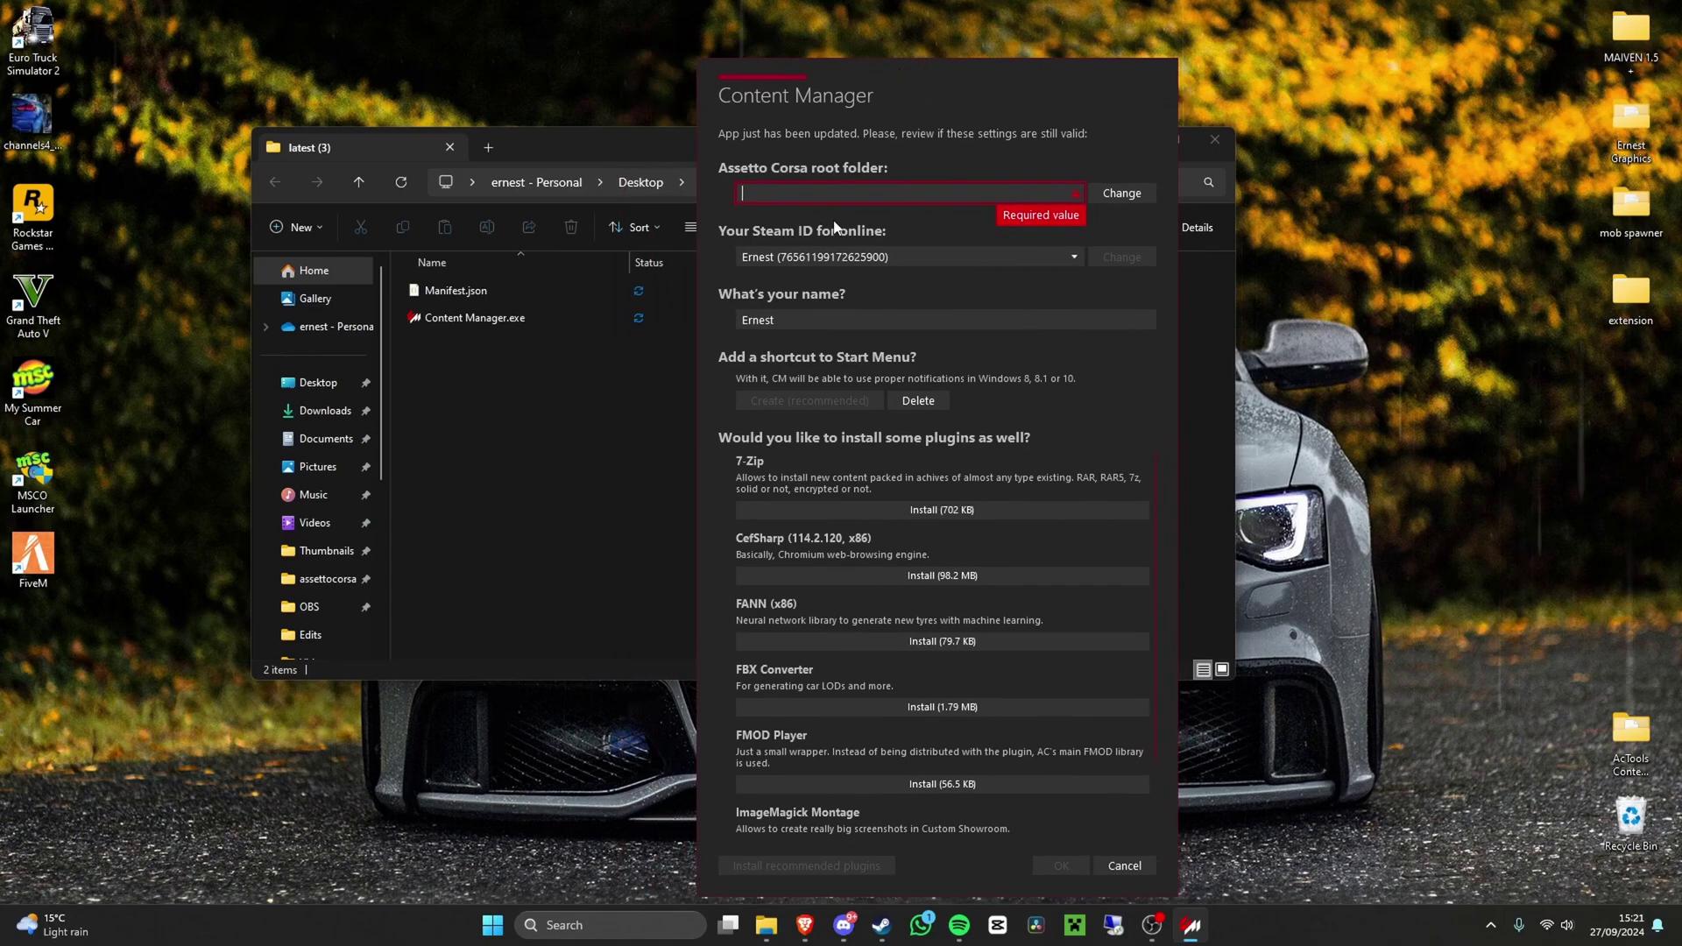
{"action": "left_click", "coordinate": [911, 194]}
{"action": "key", "text": "ctrl+v"}
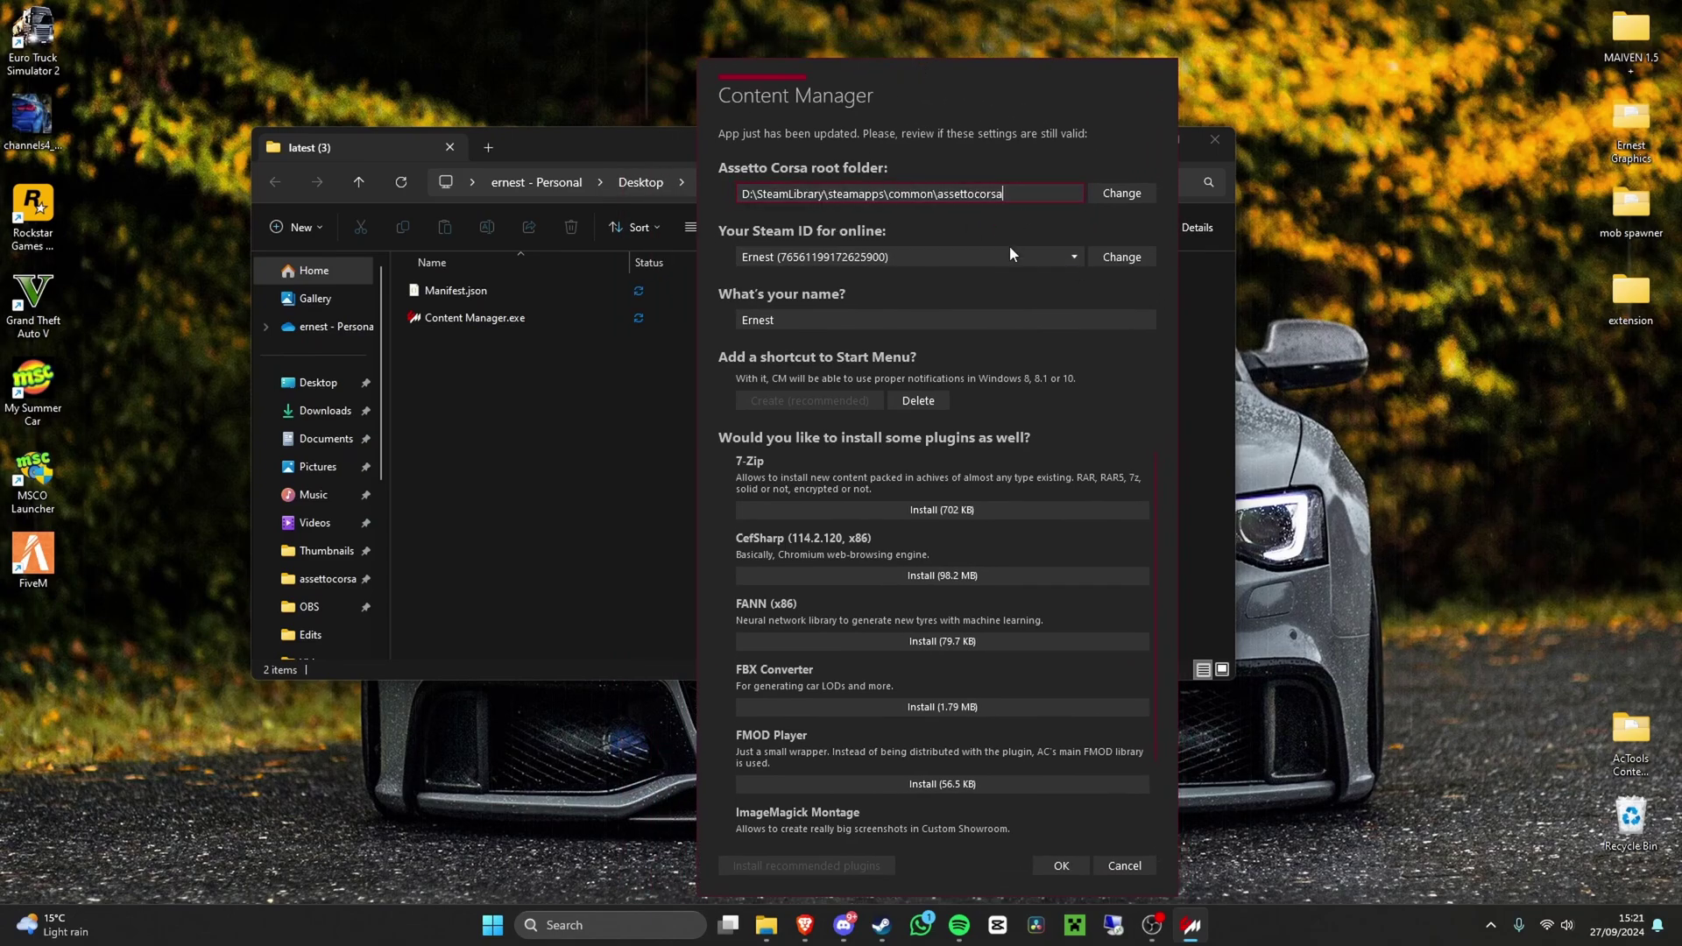
- Select the user's own Steam account as the Steam ID for online and activate the player name field
{"action": "left_click", "coordinate": [1056, 254]}
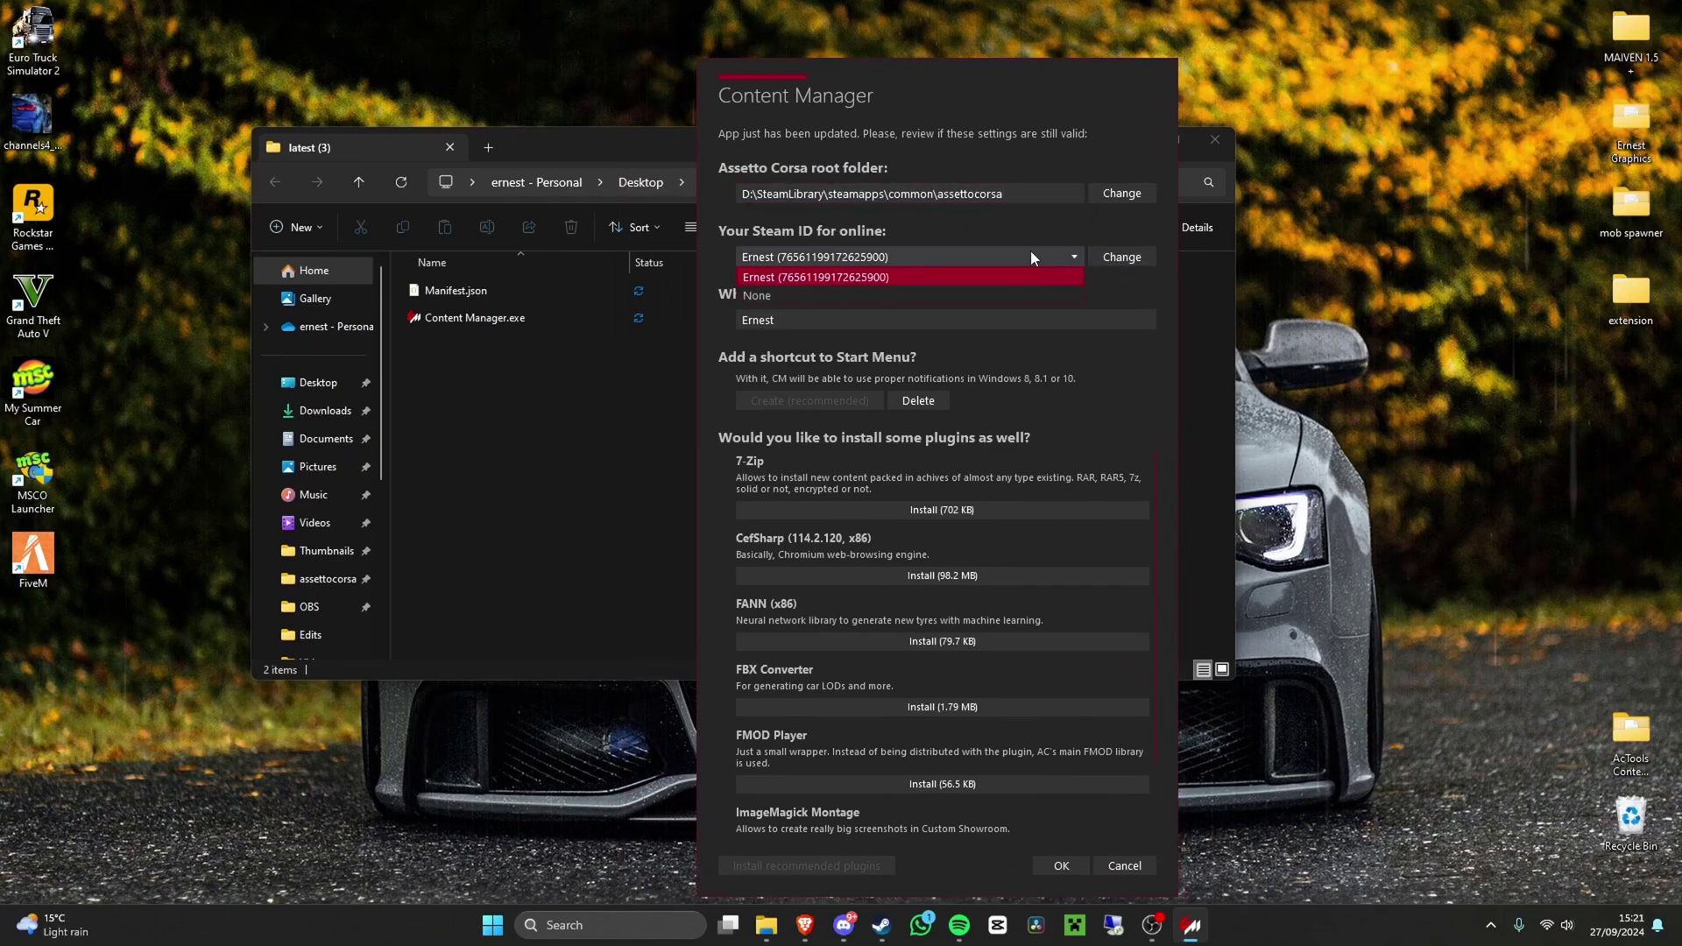
{"action": "left_click", "coordinate": [834, 276]}
{"action": "left_click", "coordinate": [839, 328]}
{"action": "left_click_drag", "start_coordinate": [875, 346], "coordinate": [702, 330]}
{"action": "double_click", "coordinate": [654, 304]}
{"action": "left_click", "coordinate": [665, 306]}
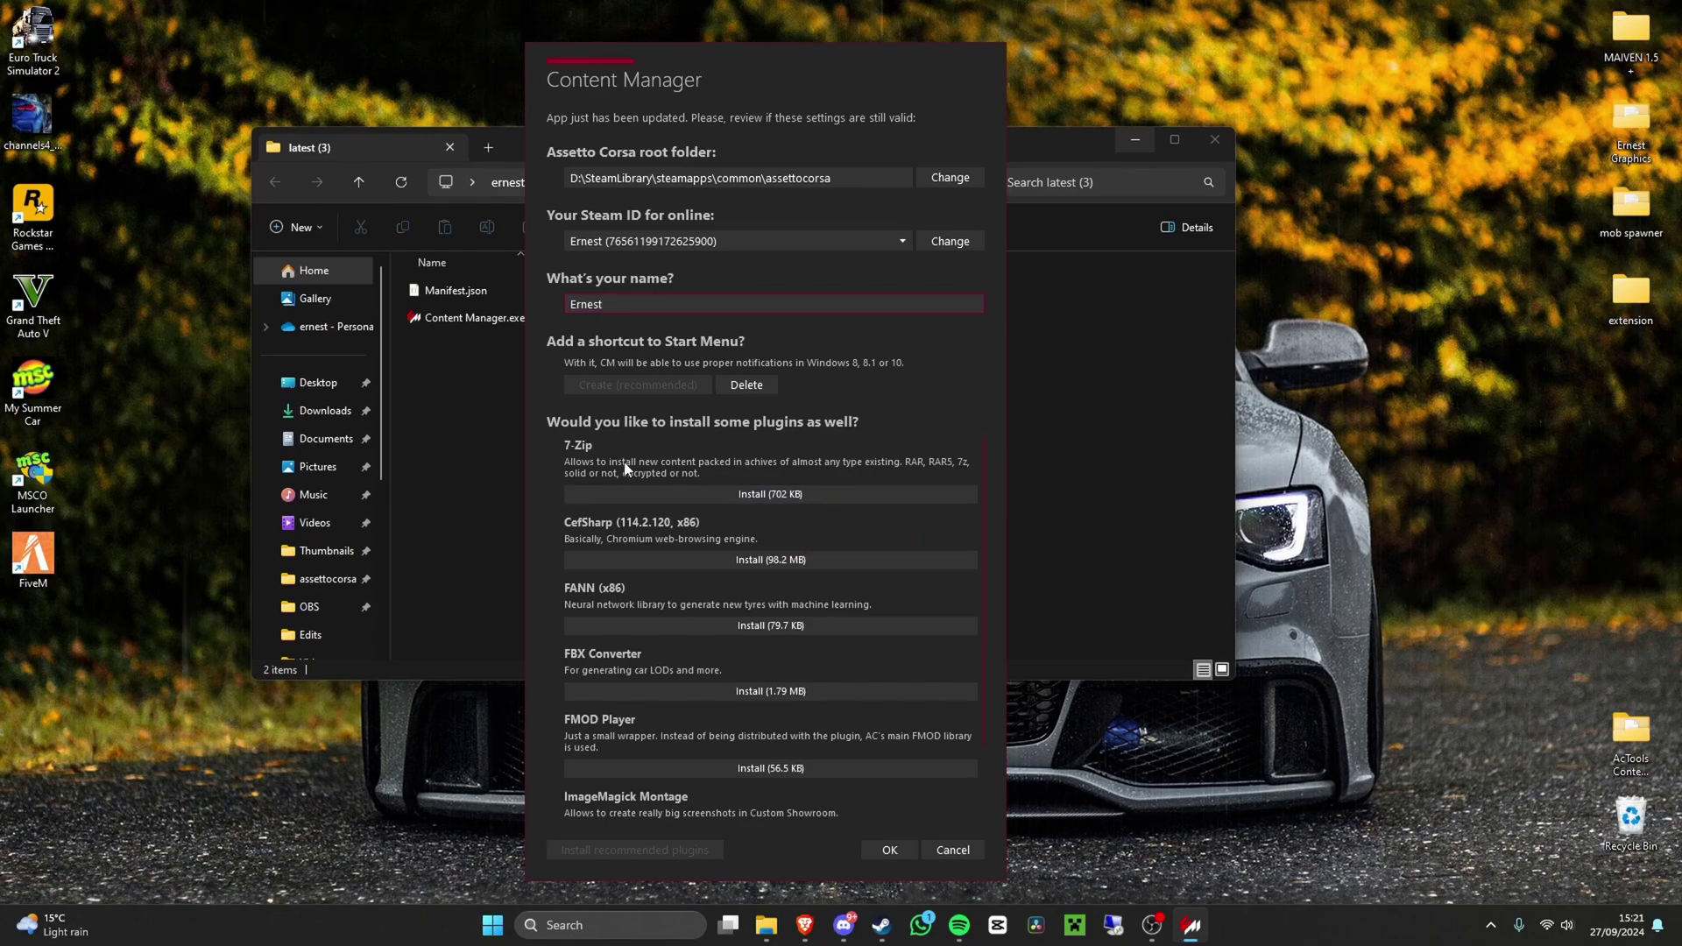
- Install the 7-Zip, CefSharp, FANN, FBX Converter, FMOD Player, ImageMagick Montage and Magick.NET plugins and confirm the setup dialog
{"action": "left_click", "coordinate": [713, 493]}
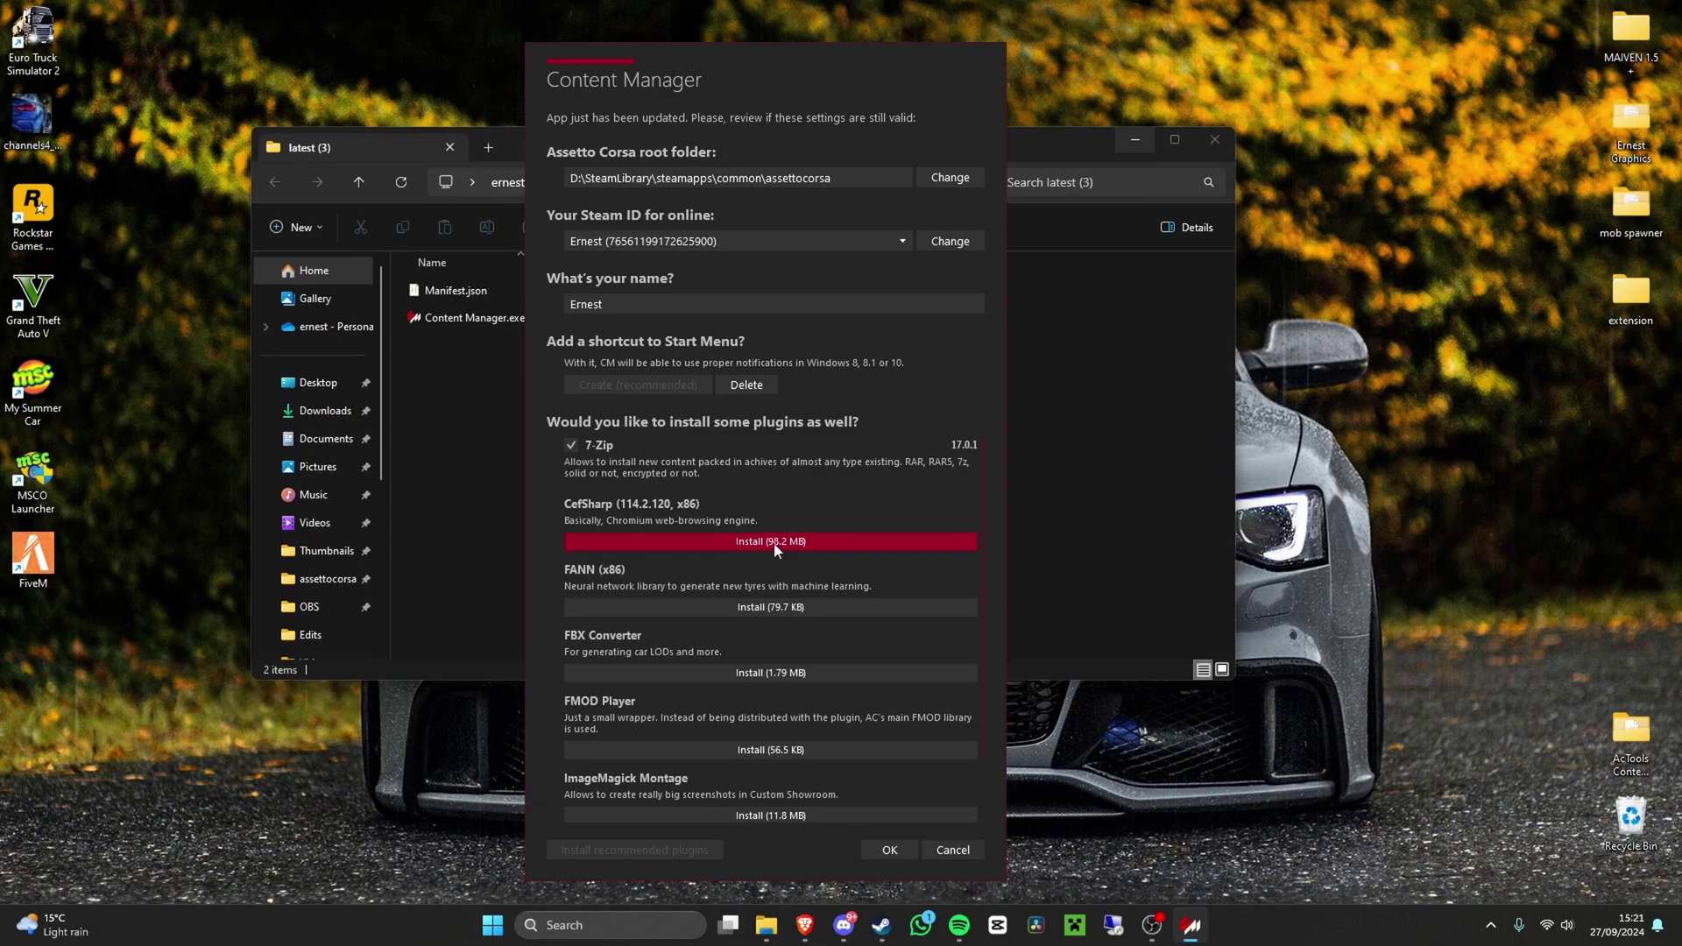
{"action": "left_click", "coordinate": [778, 542]}
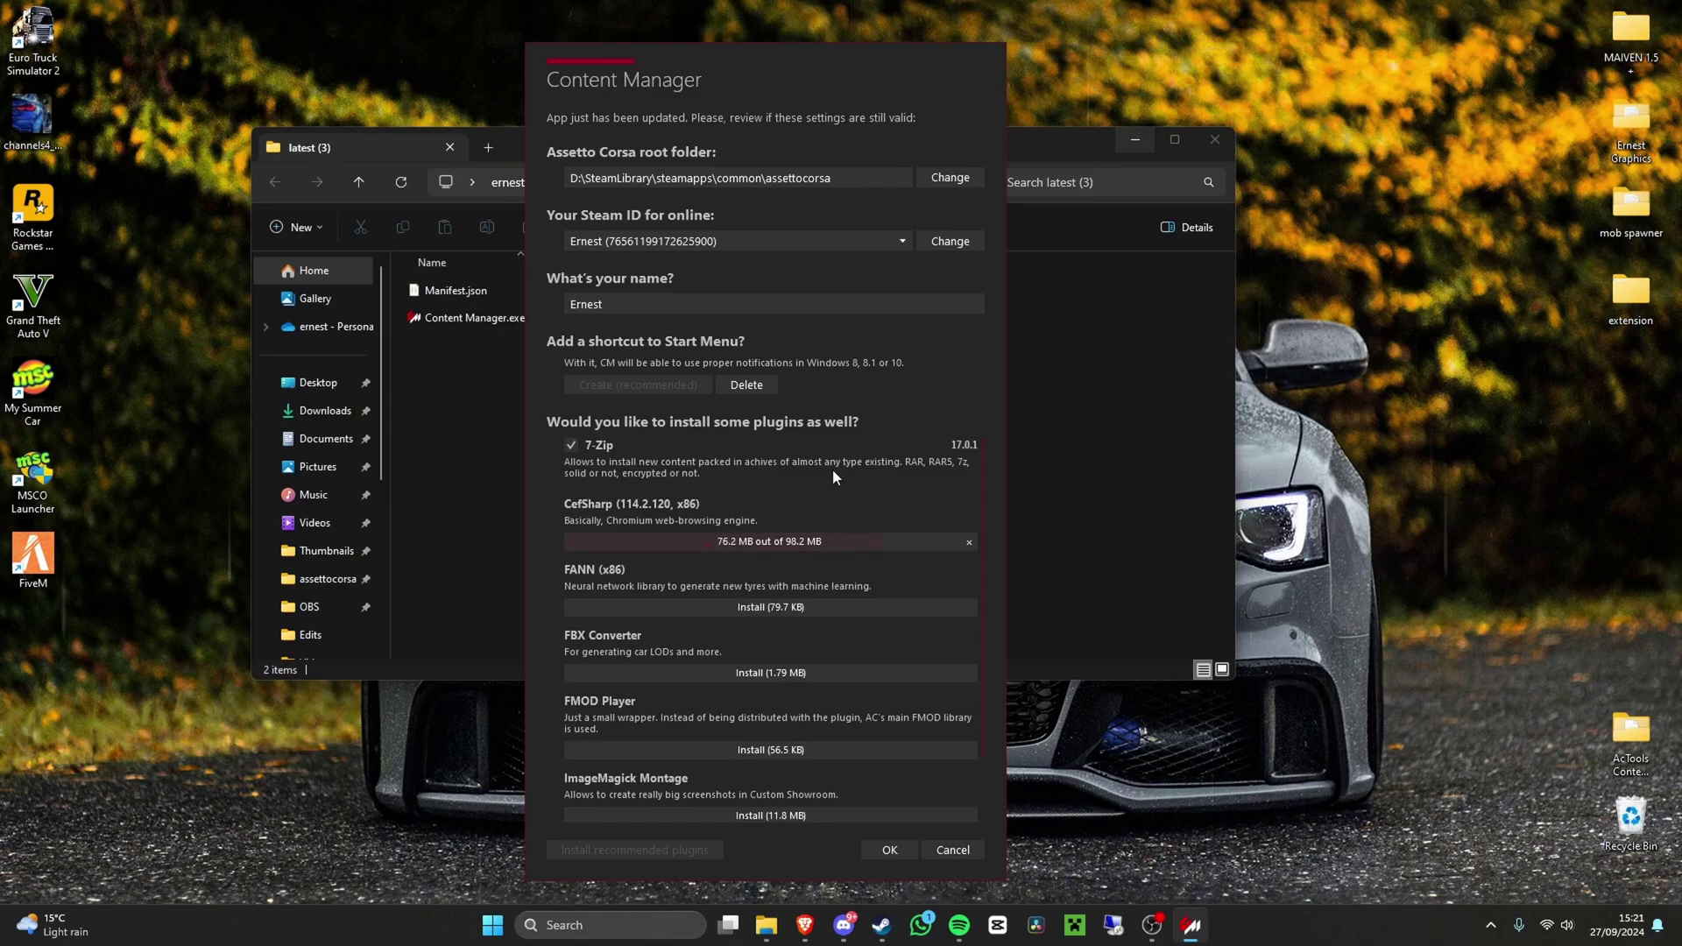
{"action": "left_click", "coordinate": [788, 607]}
{"action": "left_click", "coordinate": [827, 662]}
{"action": "left_click", "coordinate": [803, 655]}
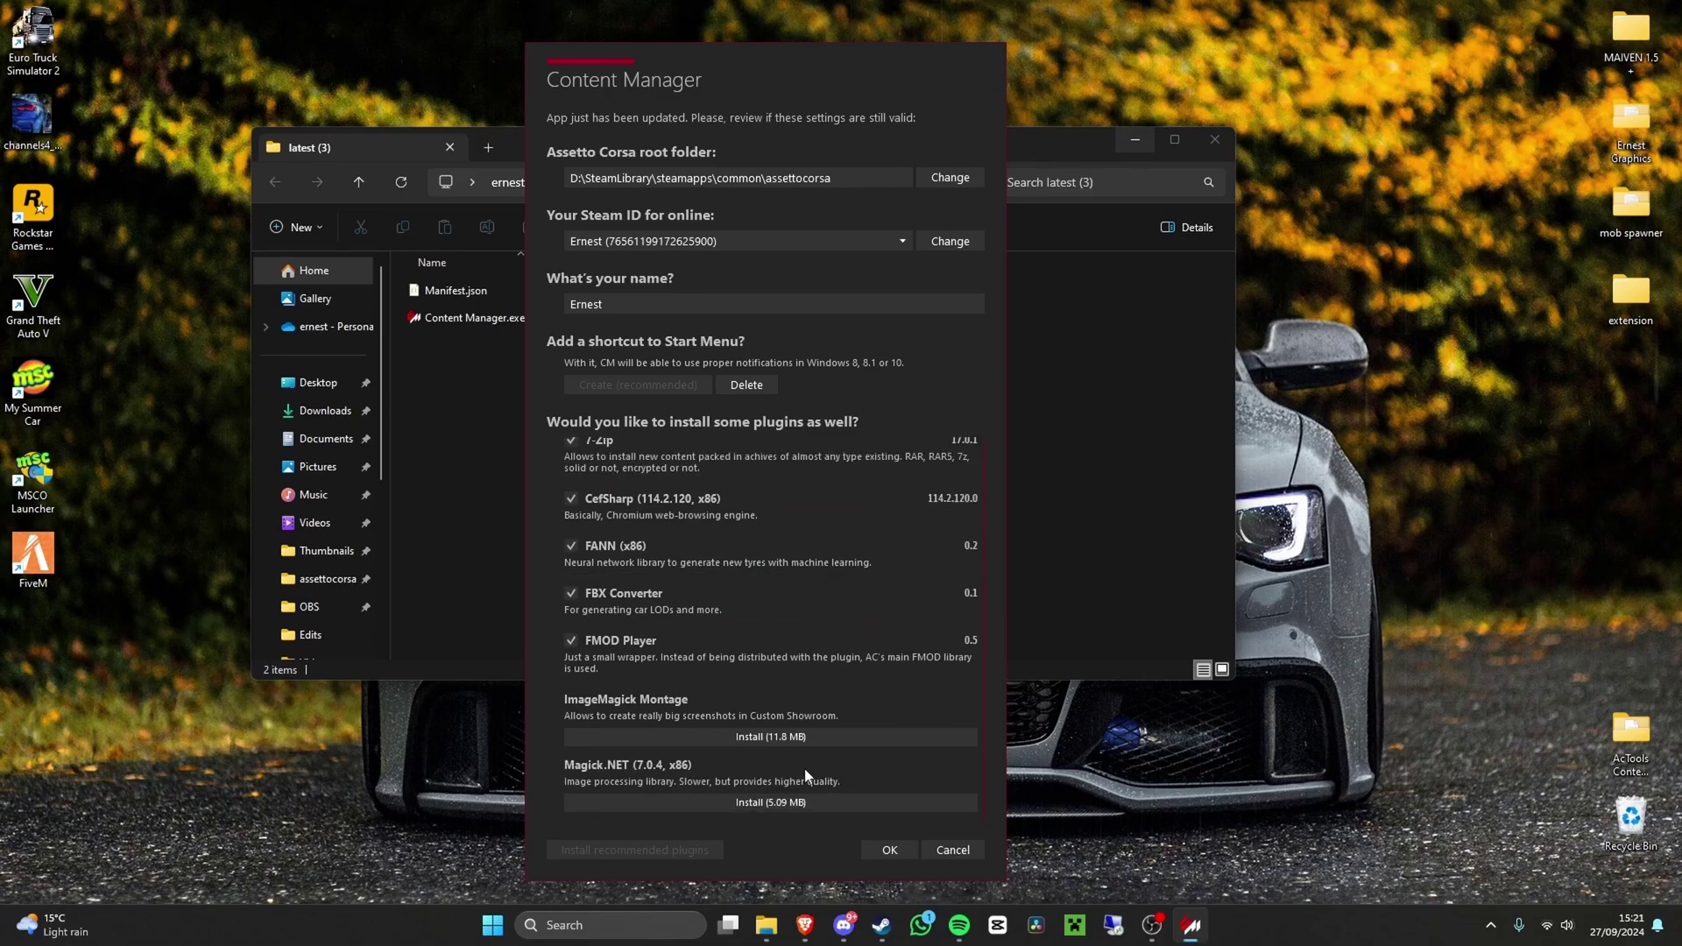
{"action": "left_click", "coordinate": [795, 739]}
{"action": "left_click", "coordinate": [797, 803]}
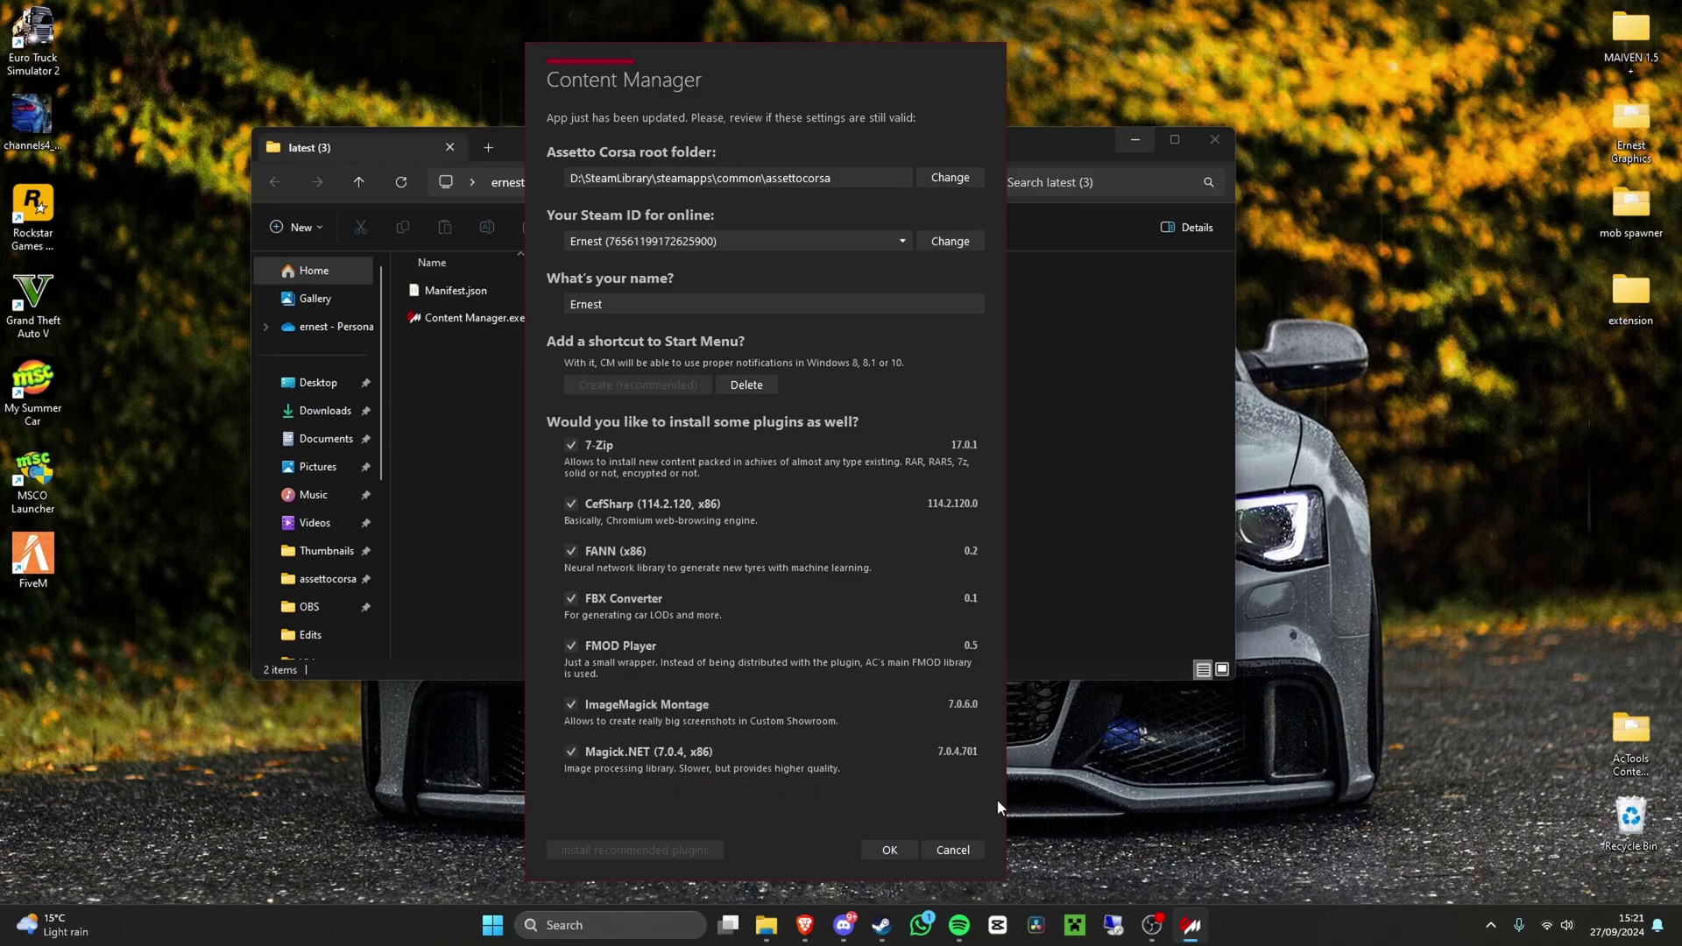
{"action": "left_click", "coordinate": [889, 849]}
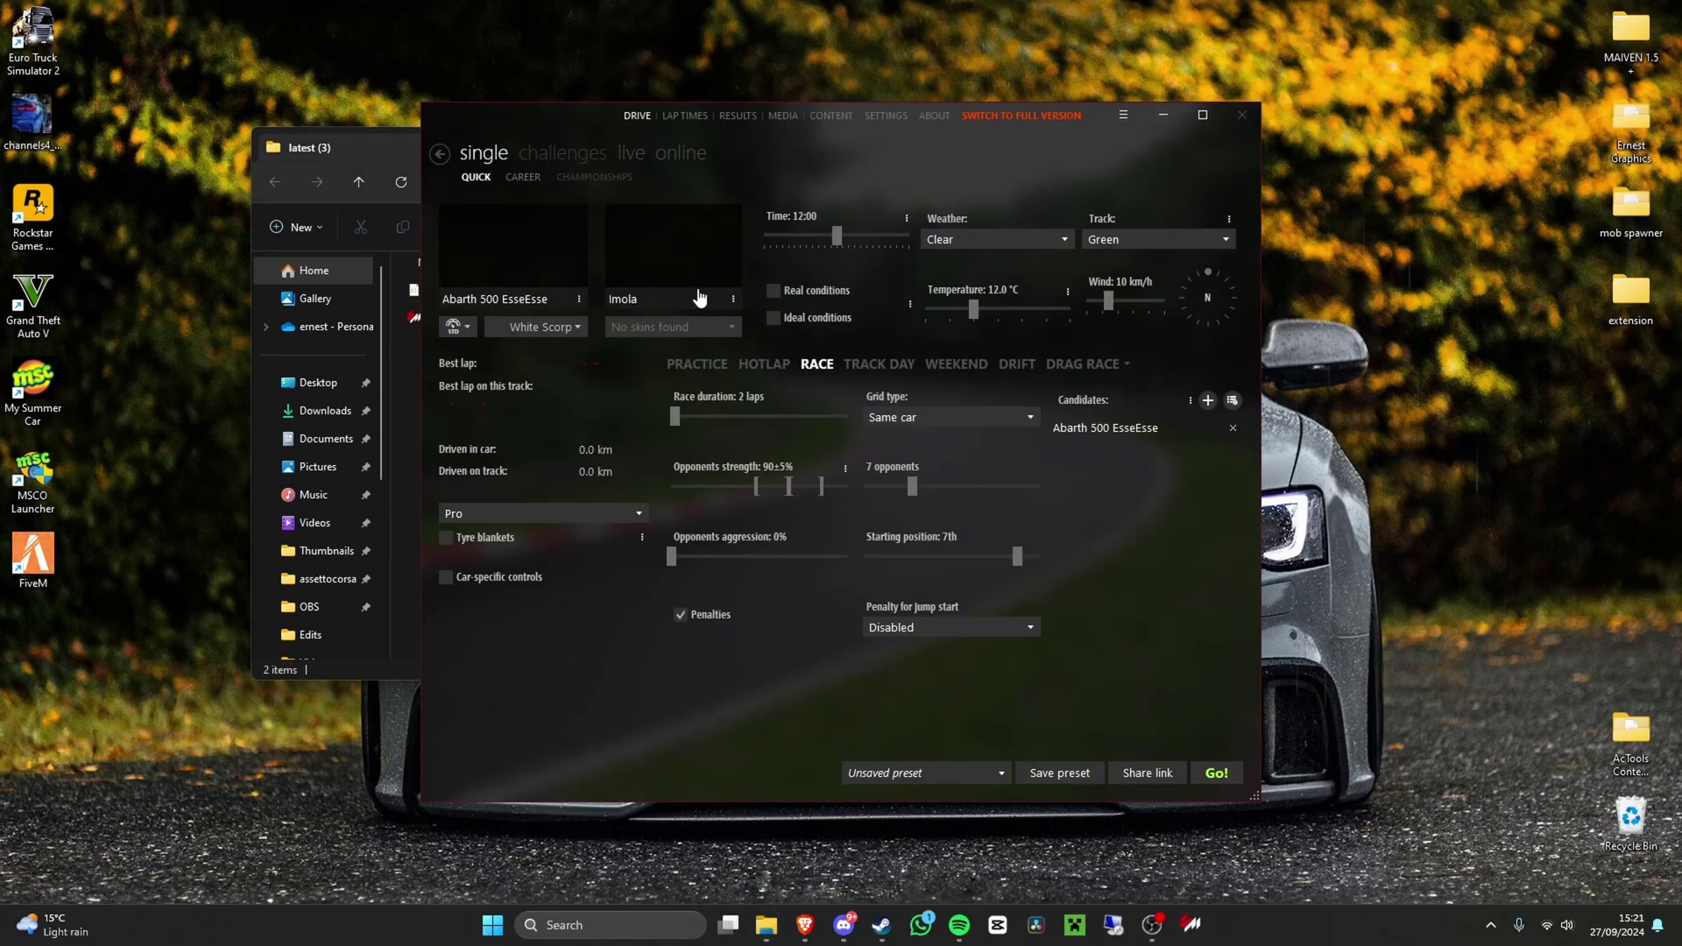
- Maximize Content Manager's main window and choose the DGL Nissan Sileighty as the car for the quick drive
{"action": "left_click_drag", "start_coordinate": [595, 112], "coordinate": [493, 119]}
{"action": "double_click", "coordinate": [486, 116]}
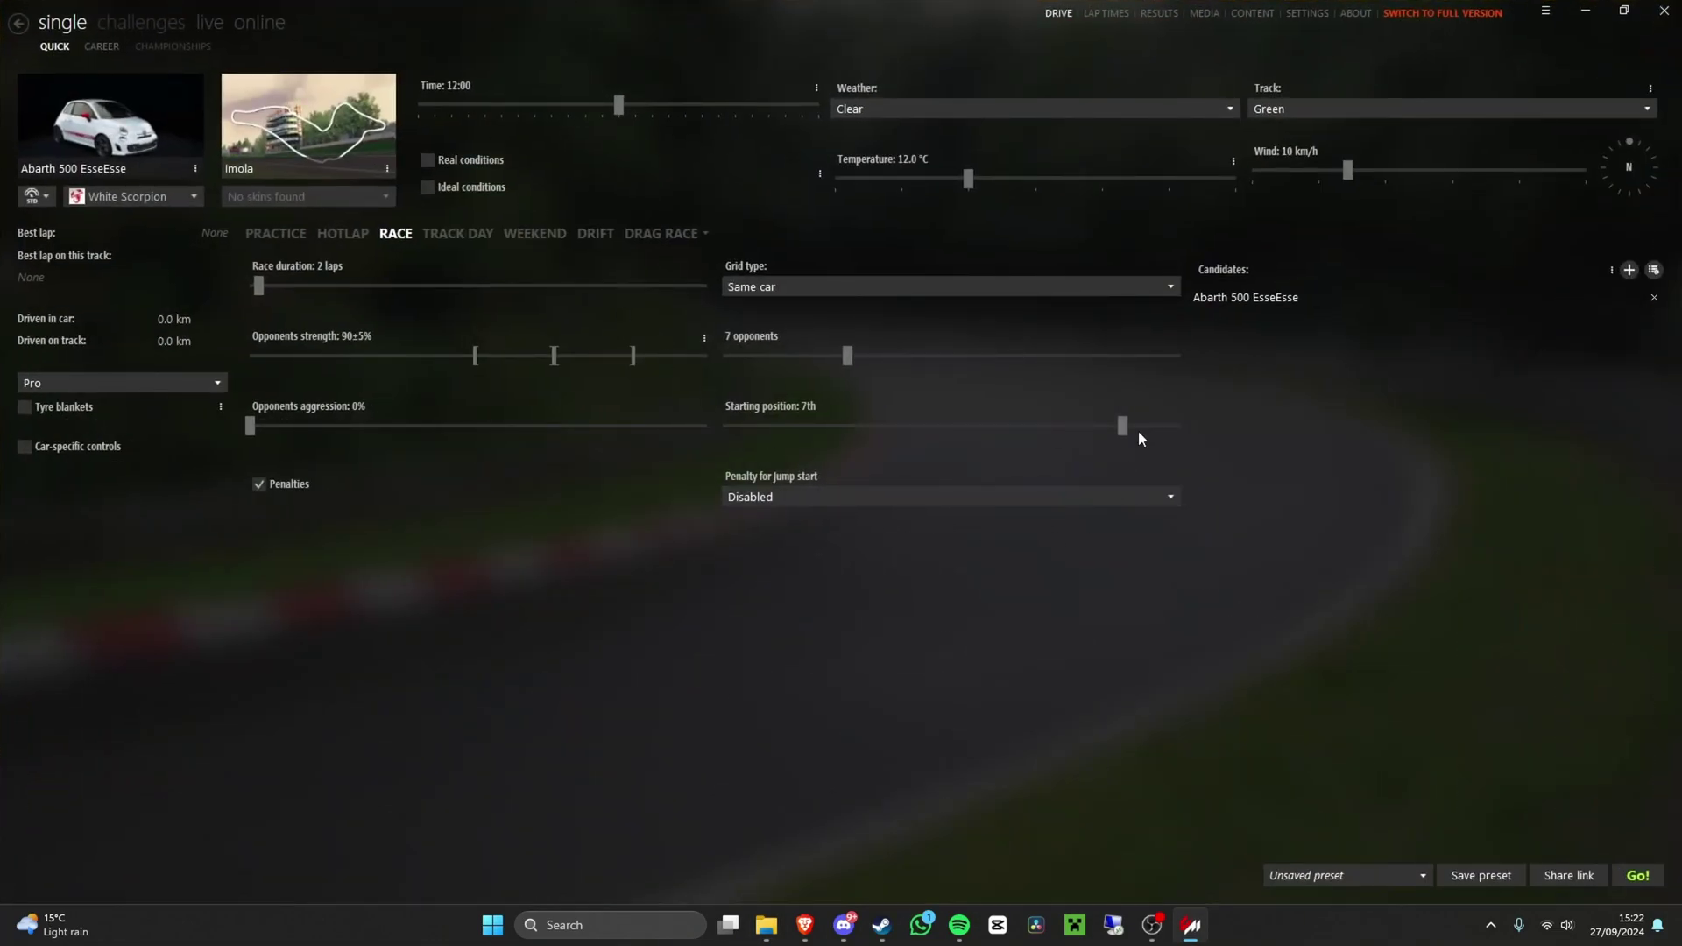
{"action": "mouse_move", "coordinate": [127, 154]}
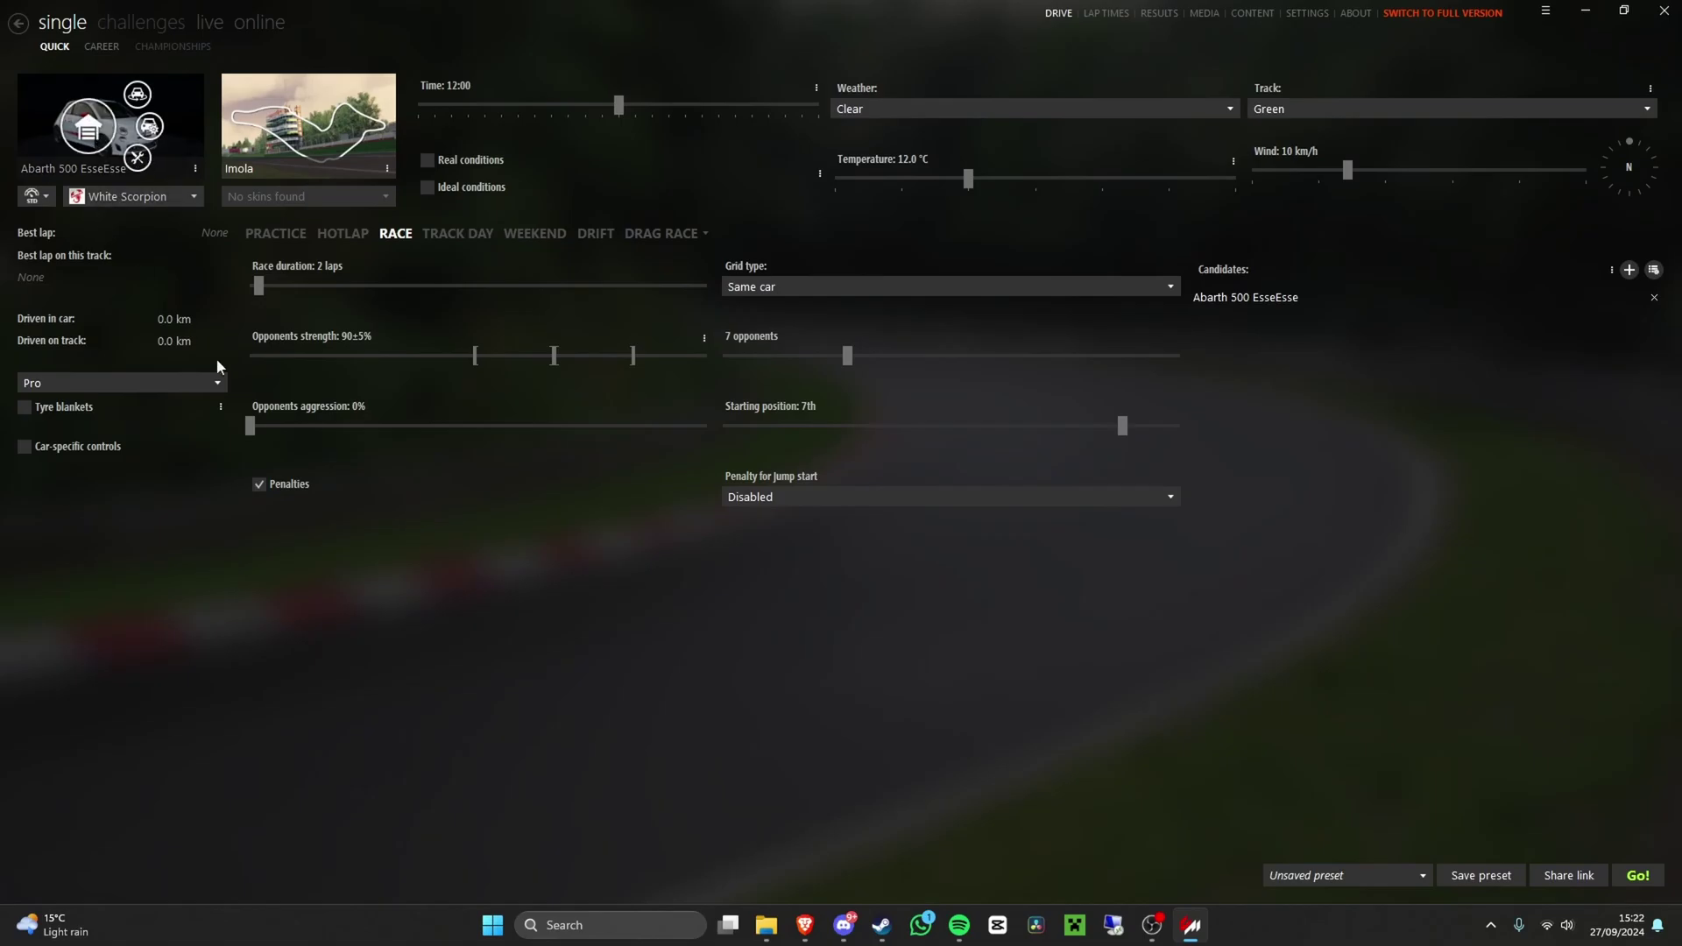
{"action": "left_click", "coordinate": [87, 129]}
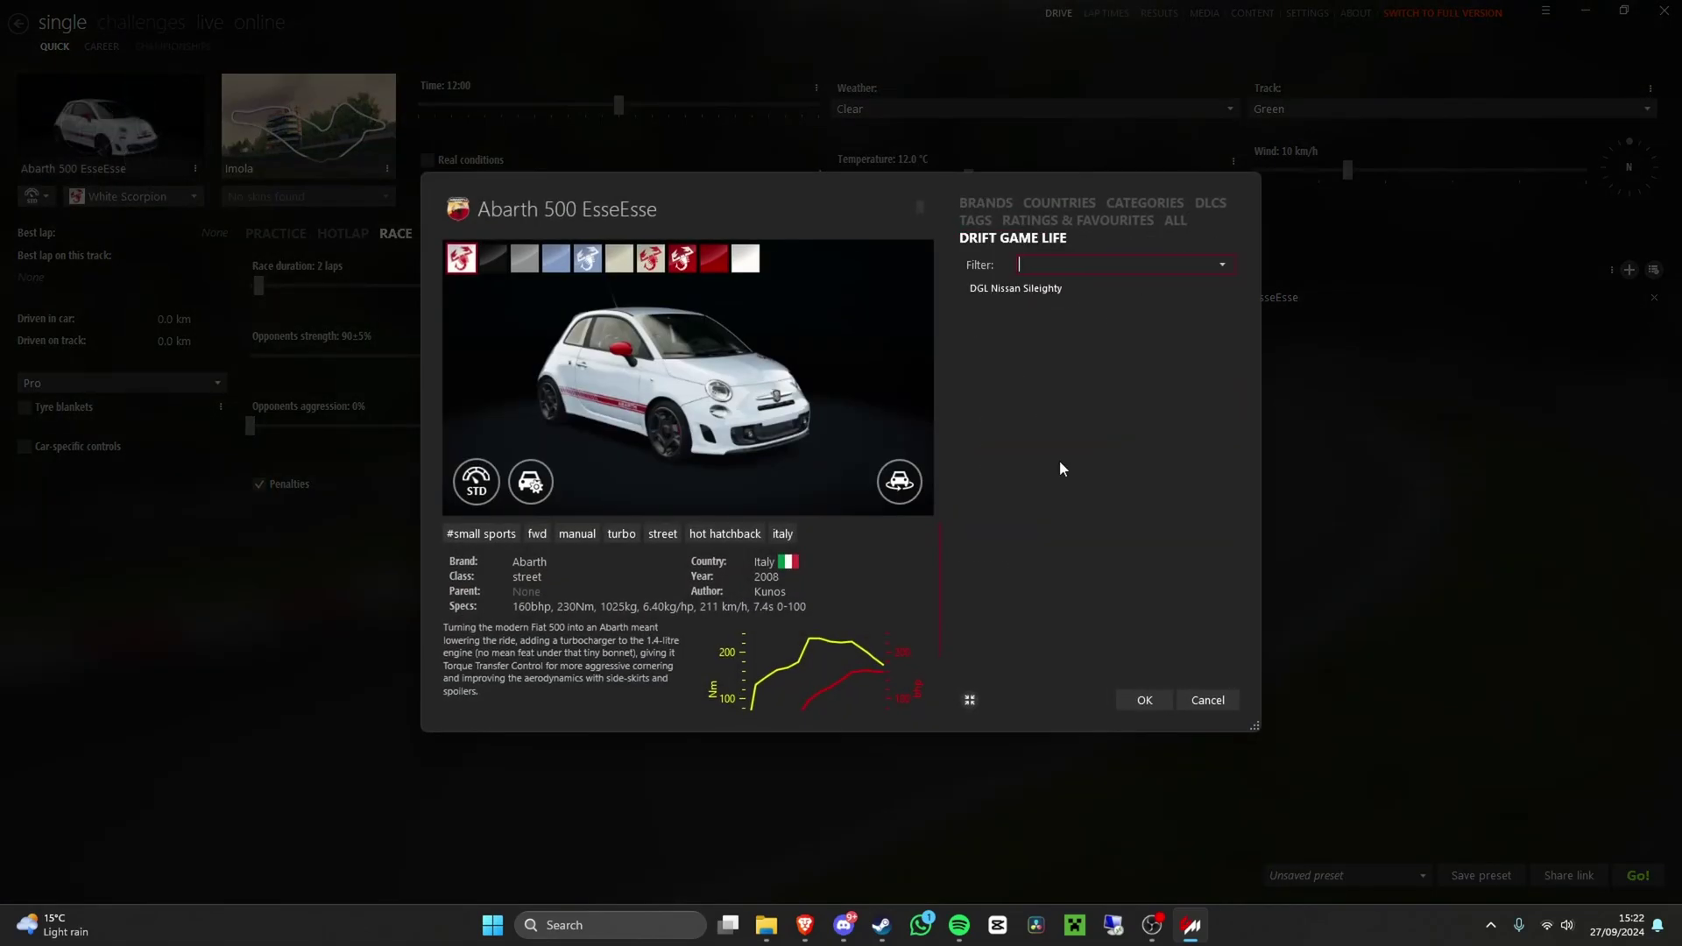
{"action": "left_click", "coordinate": [1033, 289]}
{"action": "left_click", "coordinate": [1144, 698]}
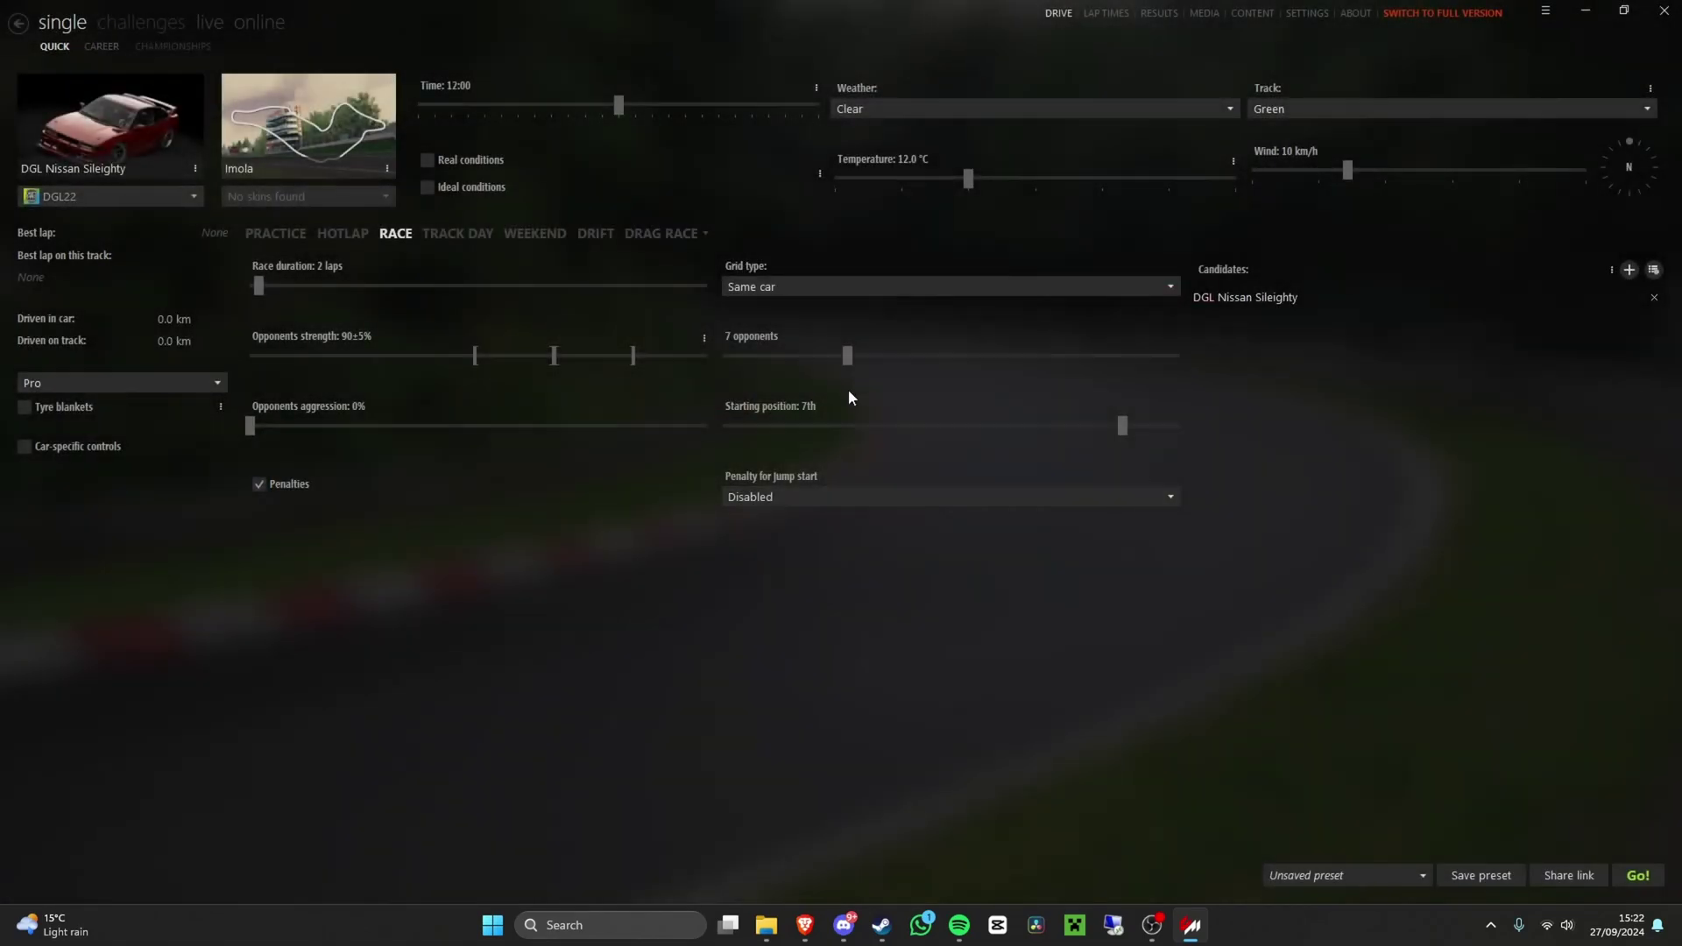
- Choose Barcelona - GP as the track for the quick drive and set the session time to 17:52
{"action": "left_click", "coordinate": [281, 123]}
{"action": "left_click", "coordinate": [1043, 401]}
{"action": "left_click", "coordinate": [1007, 288]}
{"action": "left_click", "coordinate": [724, 469]}
{"action": "left_click", "coordinate": [649, 469]}
{"action": "left_click", "coordinate": [1132, 237]}
{"action": "left_click", "coordinate": [1144, 682]}
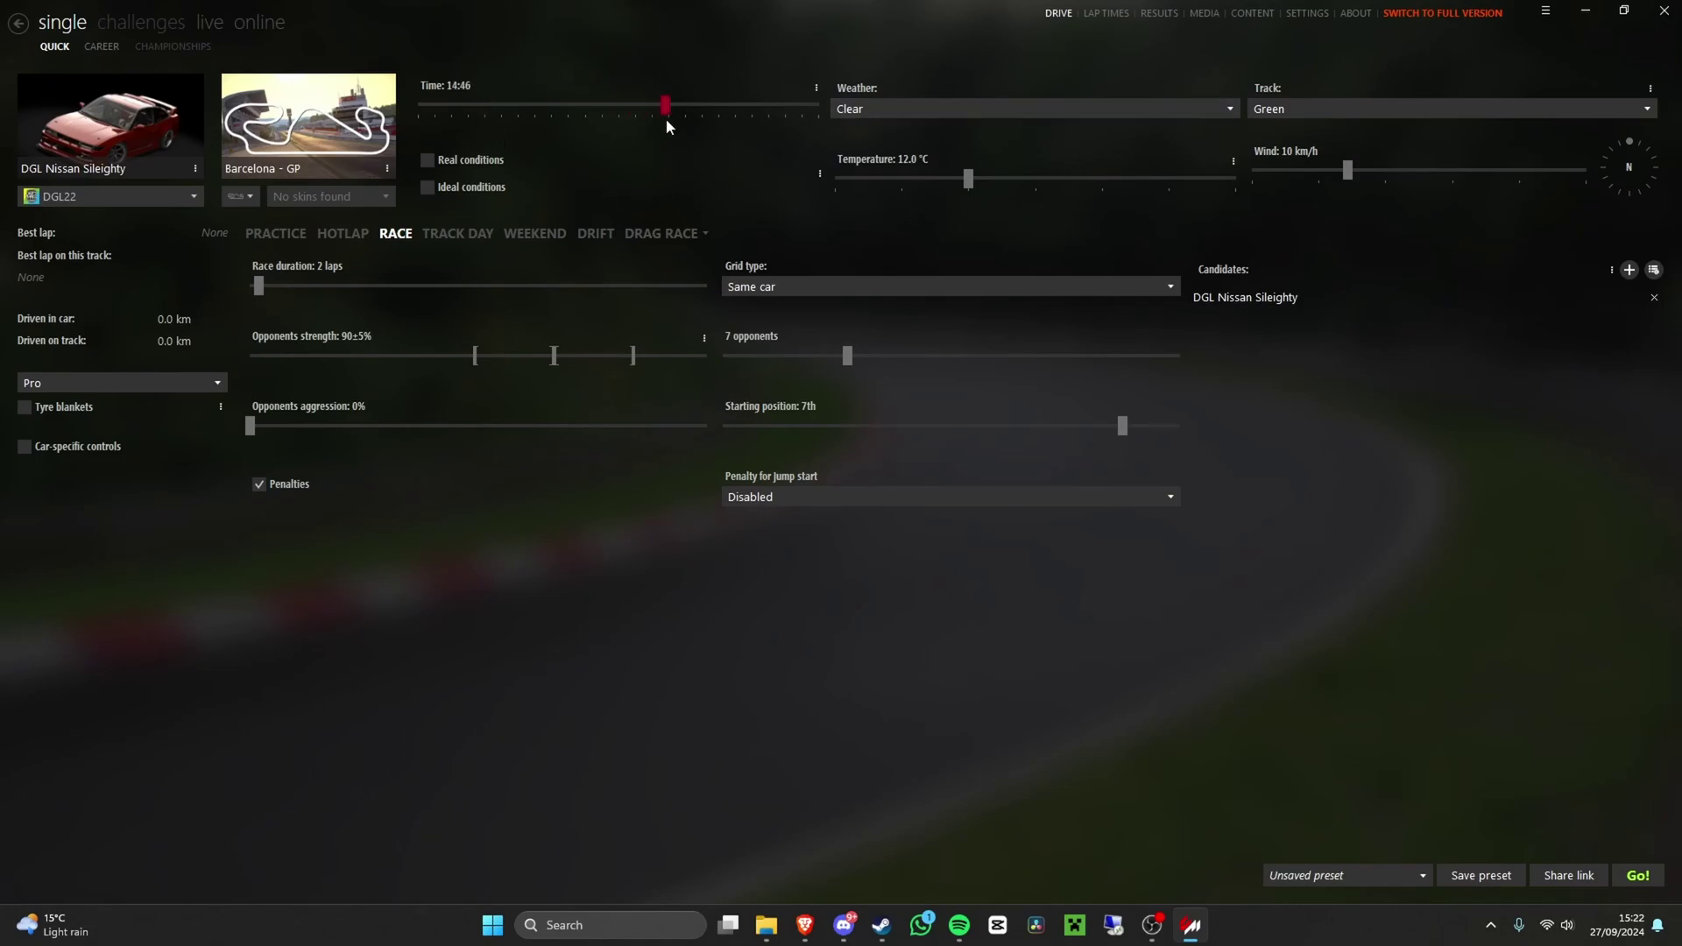
- Look over the weather options and the Track Day, Hotlap and Race session settings, ending on Race
{"action": "left_click", "coordinate": [918, 112]}
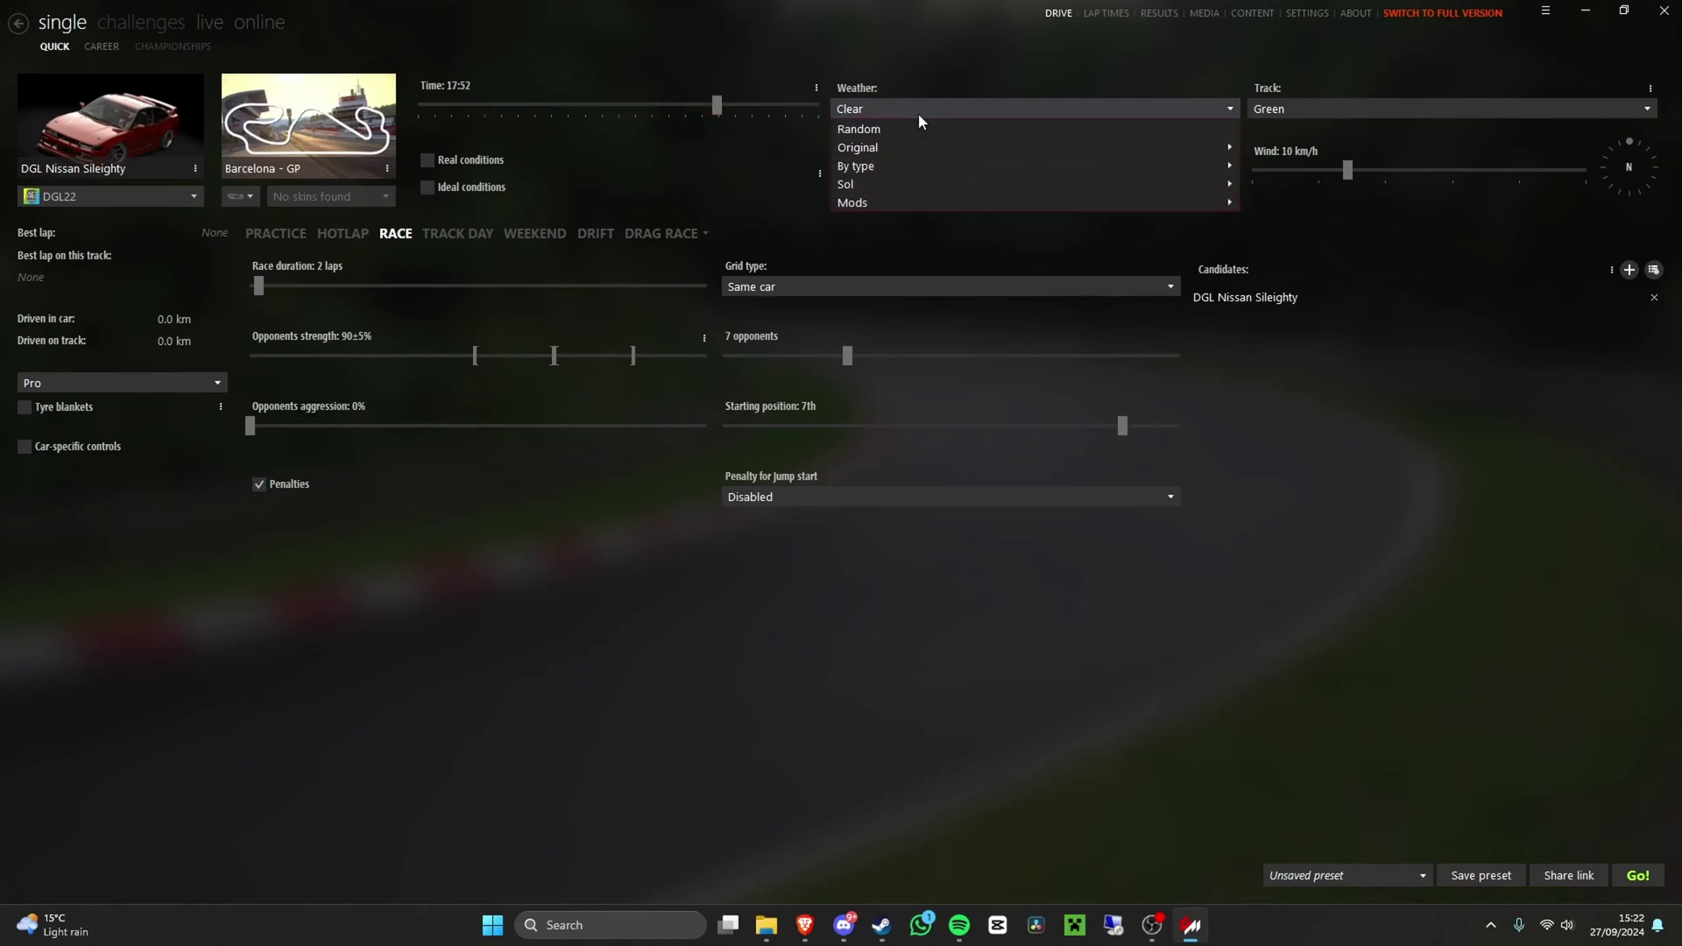
{"action": "left_click", "coordinate": [918, 112]}
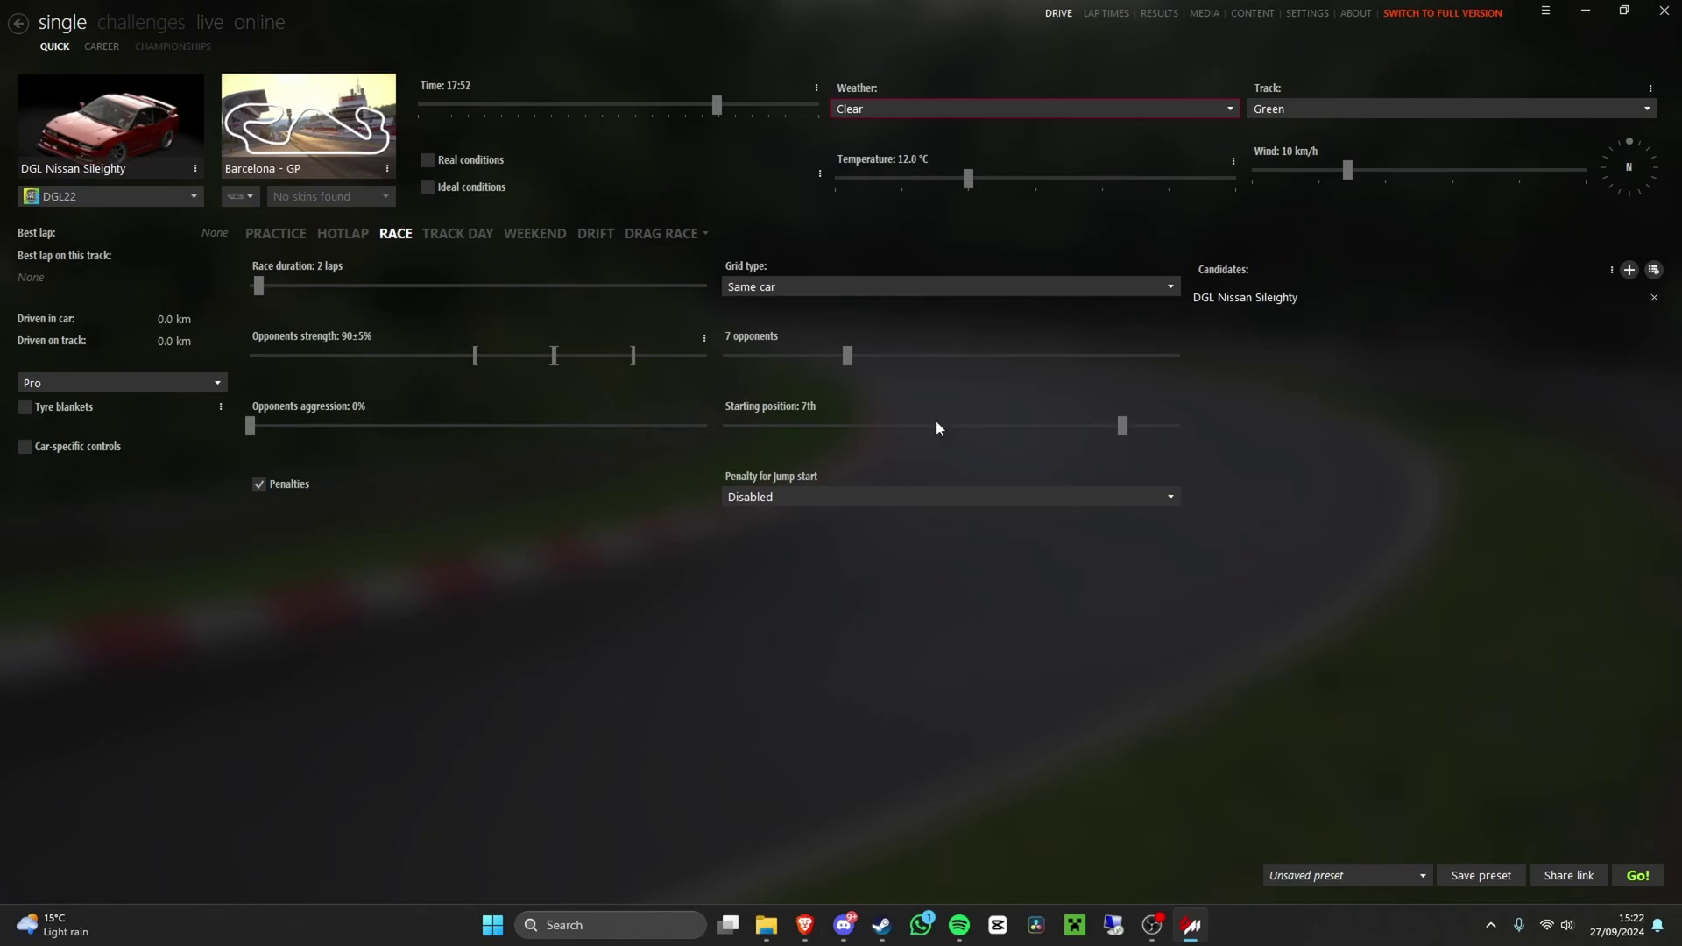
{"action": "left_click", "coordinate": [443, 236]}
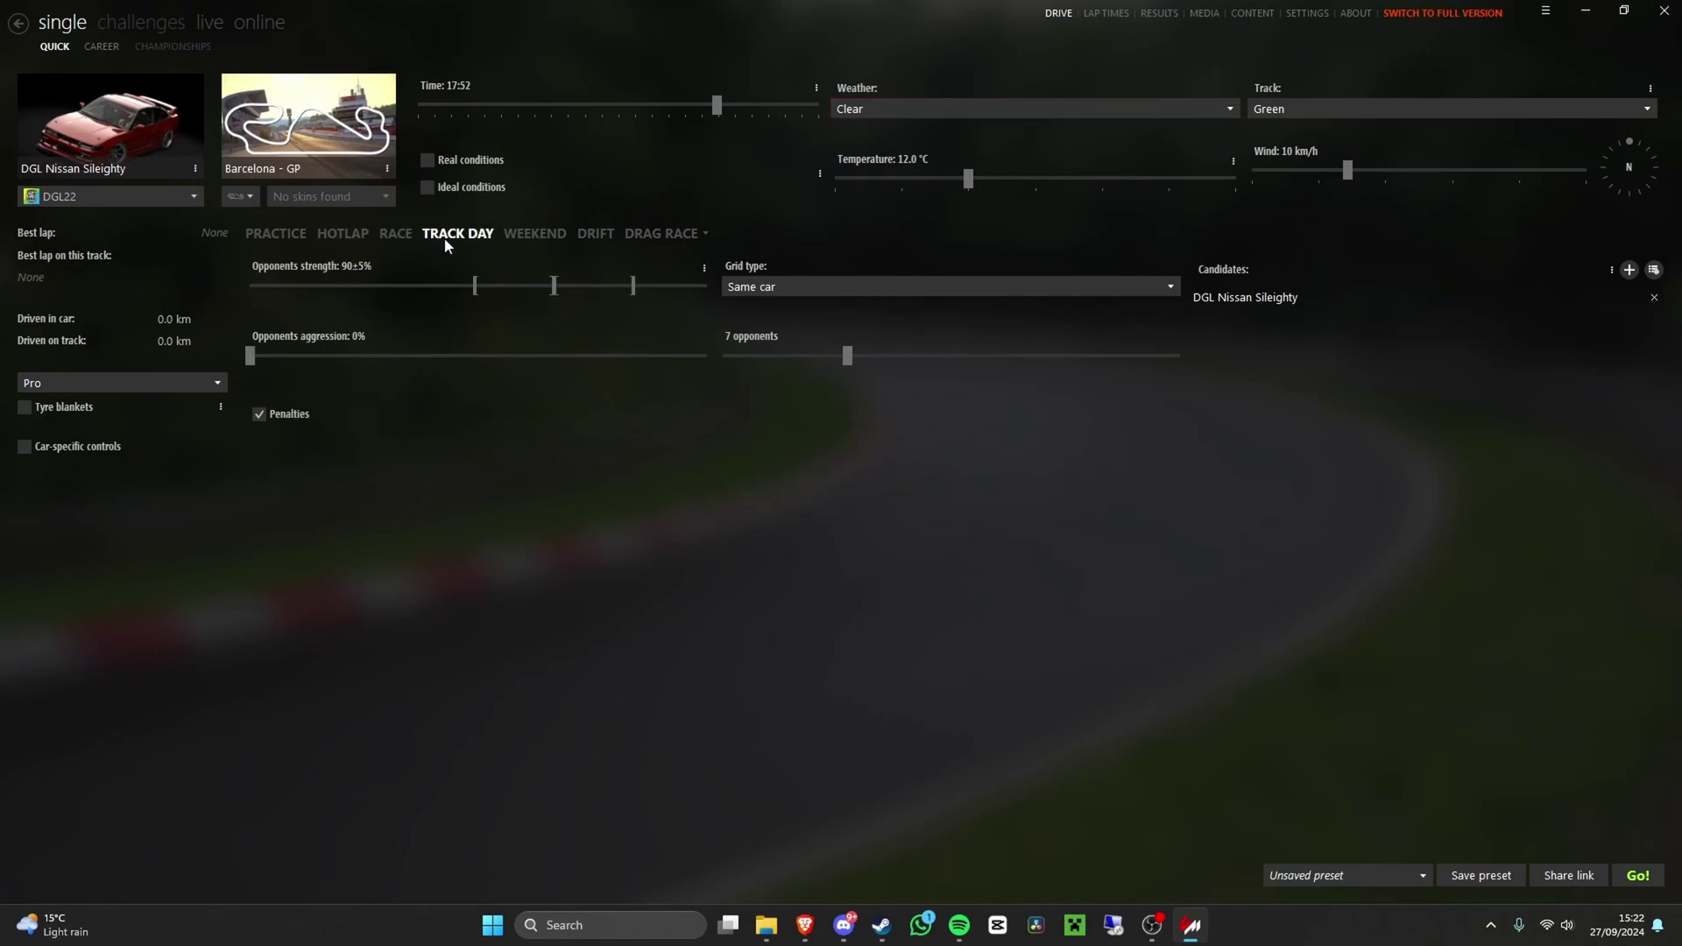
{"action": "left_click", "coordinate": [385, 234]}
{"action": "left_click", "coordinate": [352, 237]}
{"action": "left_click", "coordinate": [389, 235]}
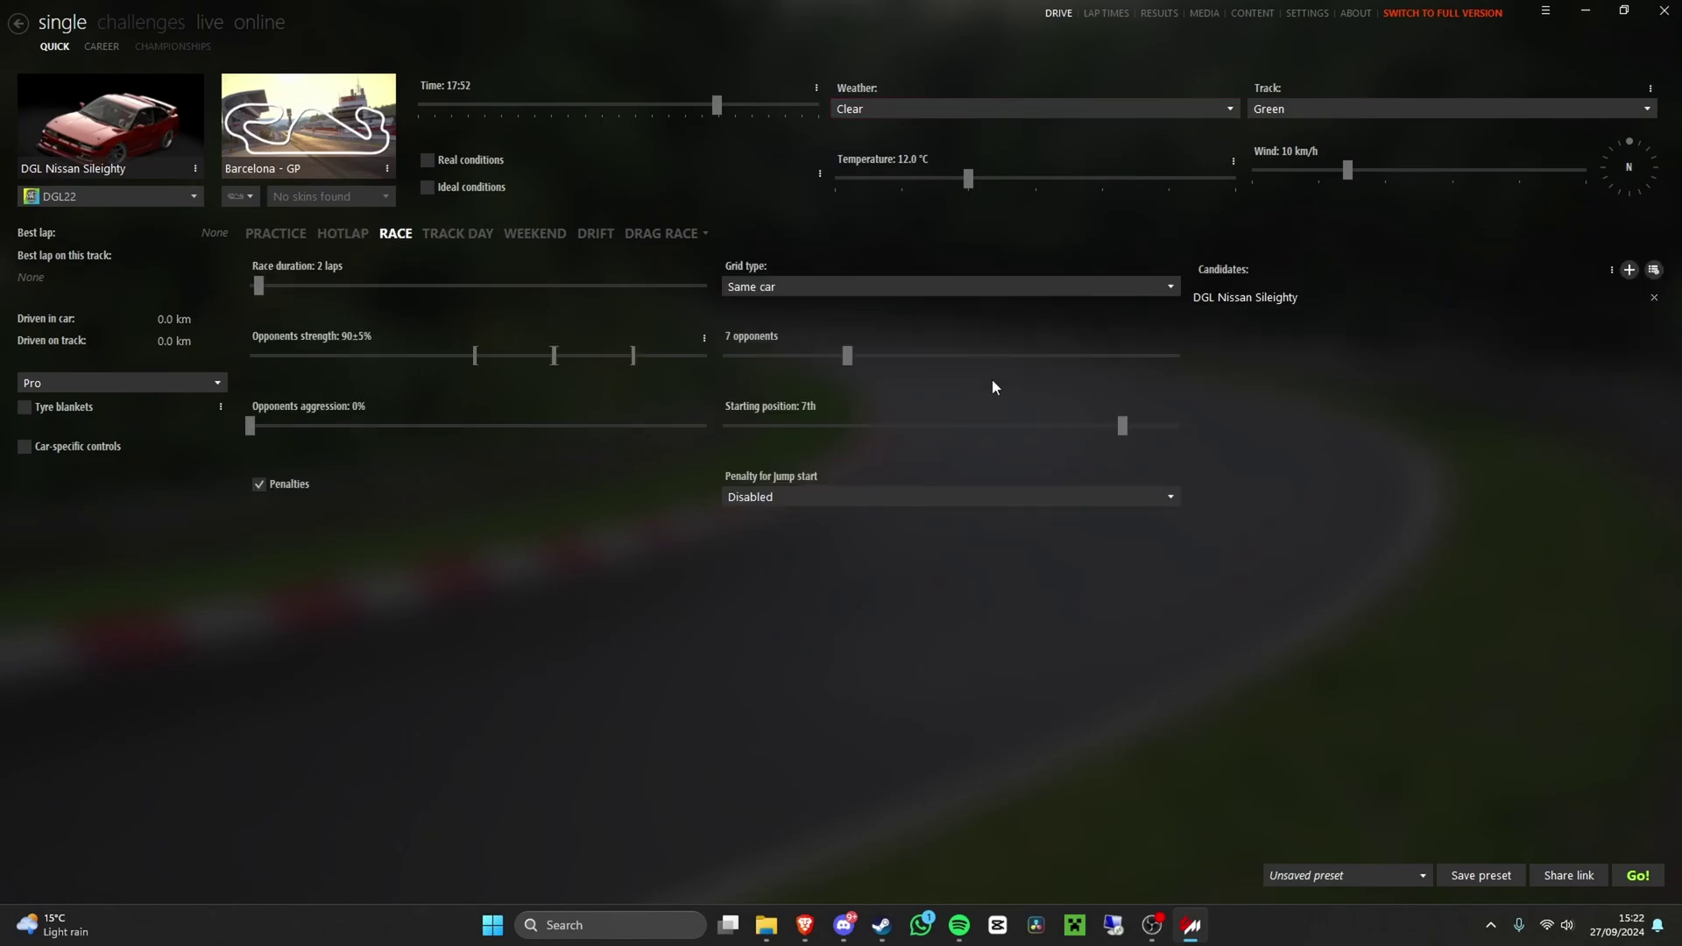
- Browse the car brands available as race opponent candidates and close the list without adding a car
{"action": "left_click", "coordinate": [1630, 271]}
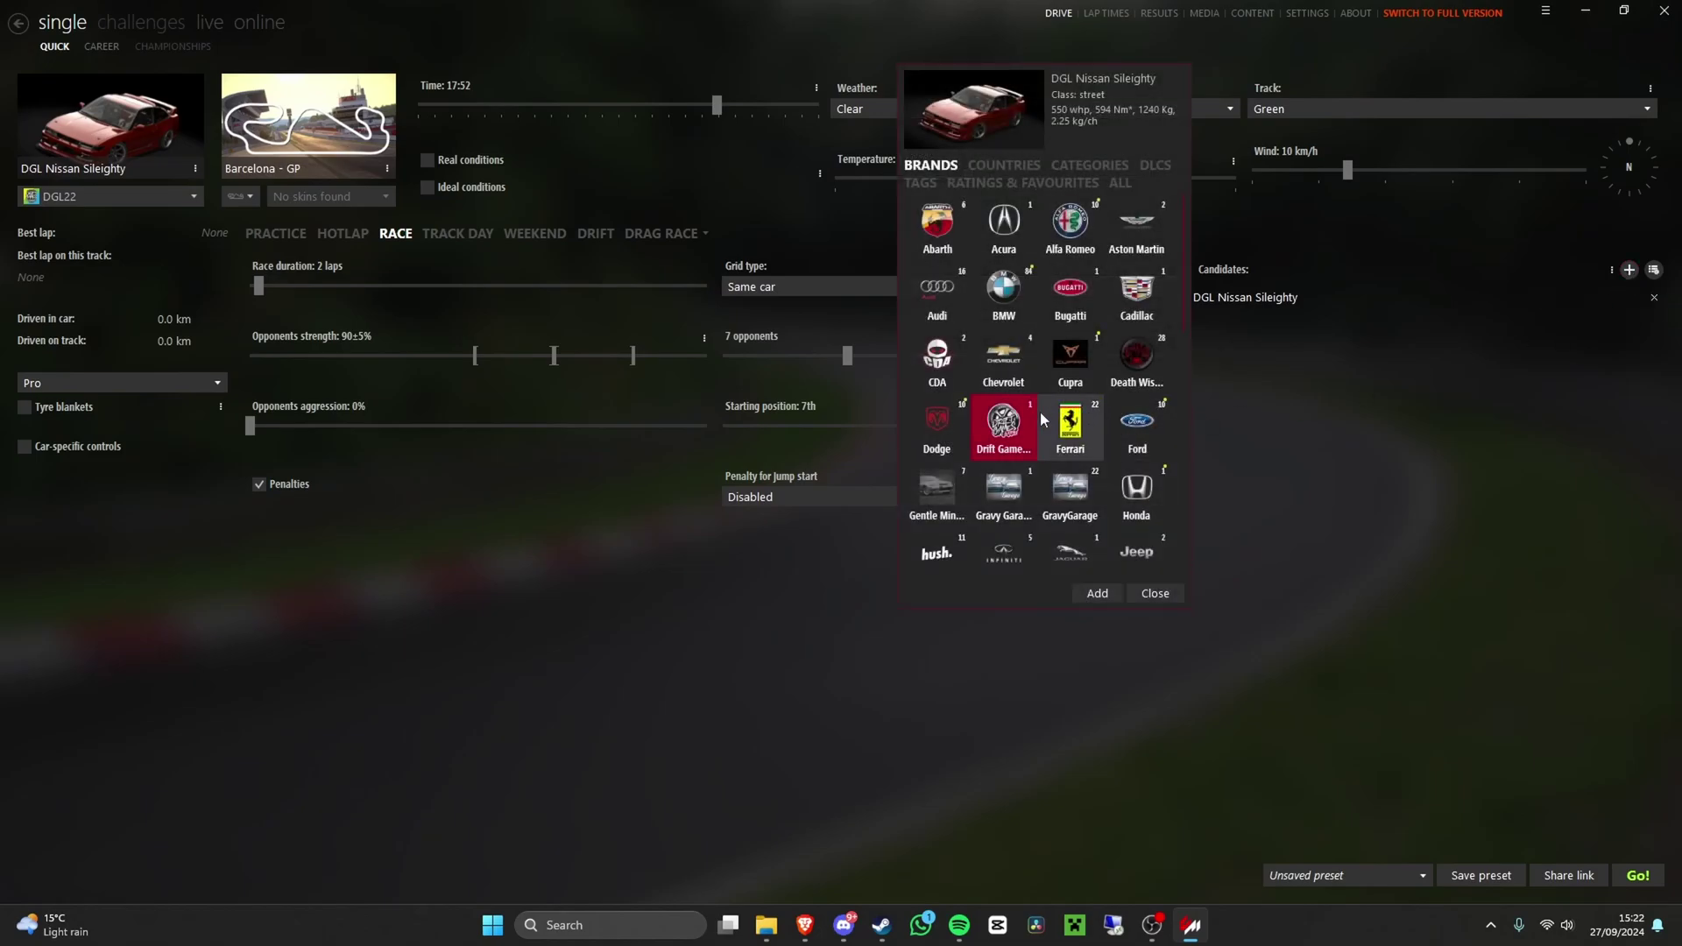
{"action": "left_click_drag", "start_coordinate": [1184, 291], "coordinate": [1181, 525]}
{"action": "left_click", "coordinate": [1153, 596]}
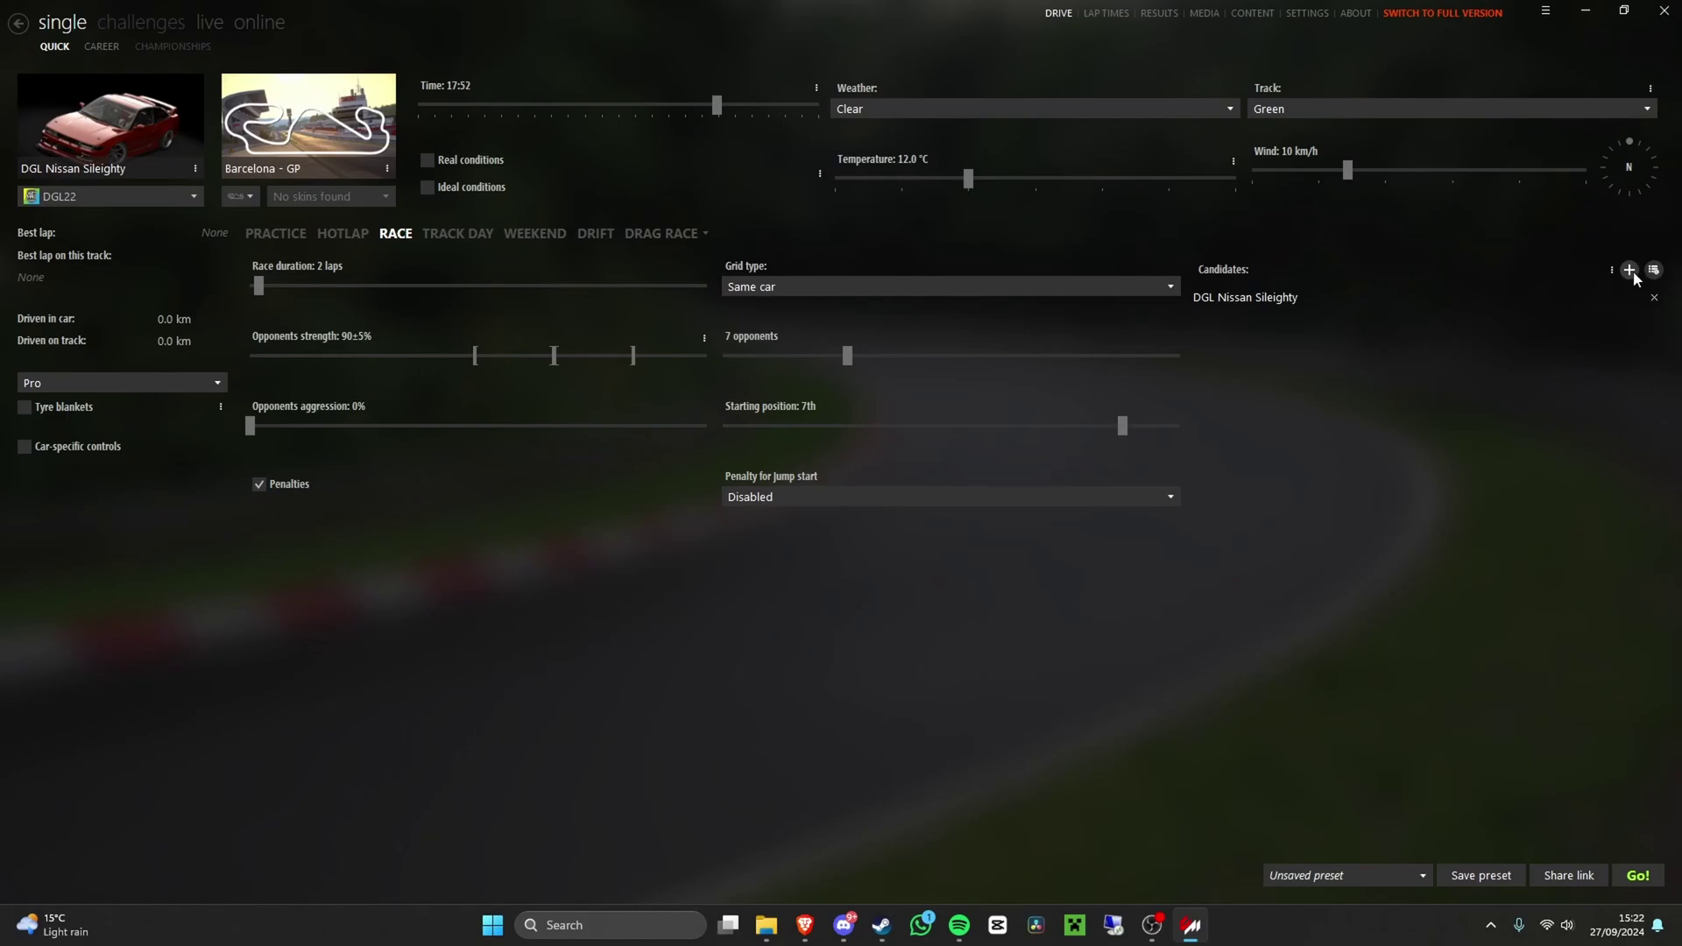
- Set the quick drive session to Practice, and view the career series before returning to the quick drive page
{"action": "left_click", "coordinate": [450, 238]}
{"action": "left_click", "coordinate": [390, 236]}
{"action": "left_click", "coordinate": [333, 238]}
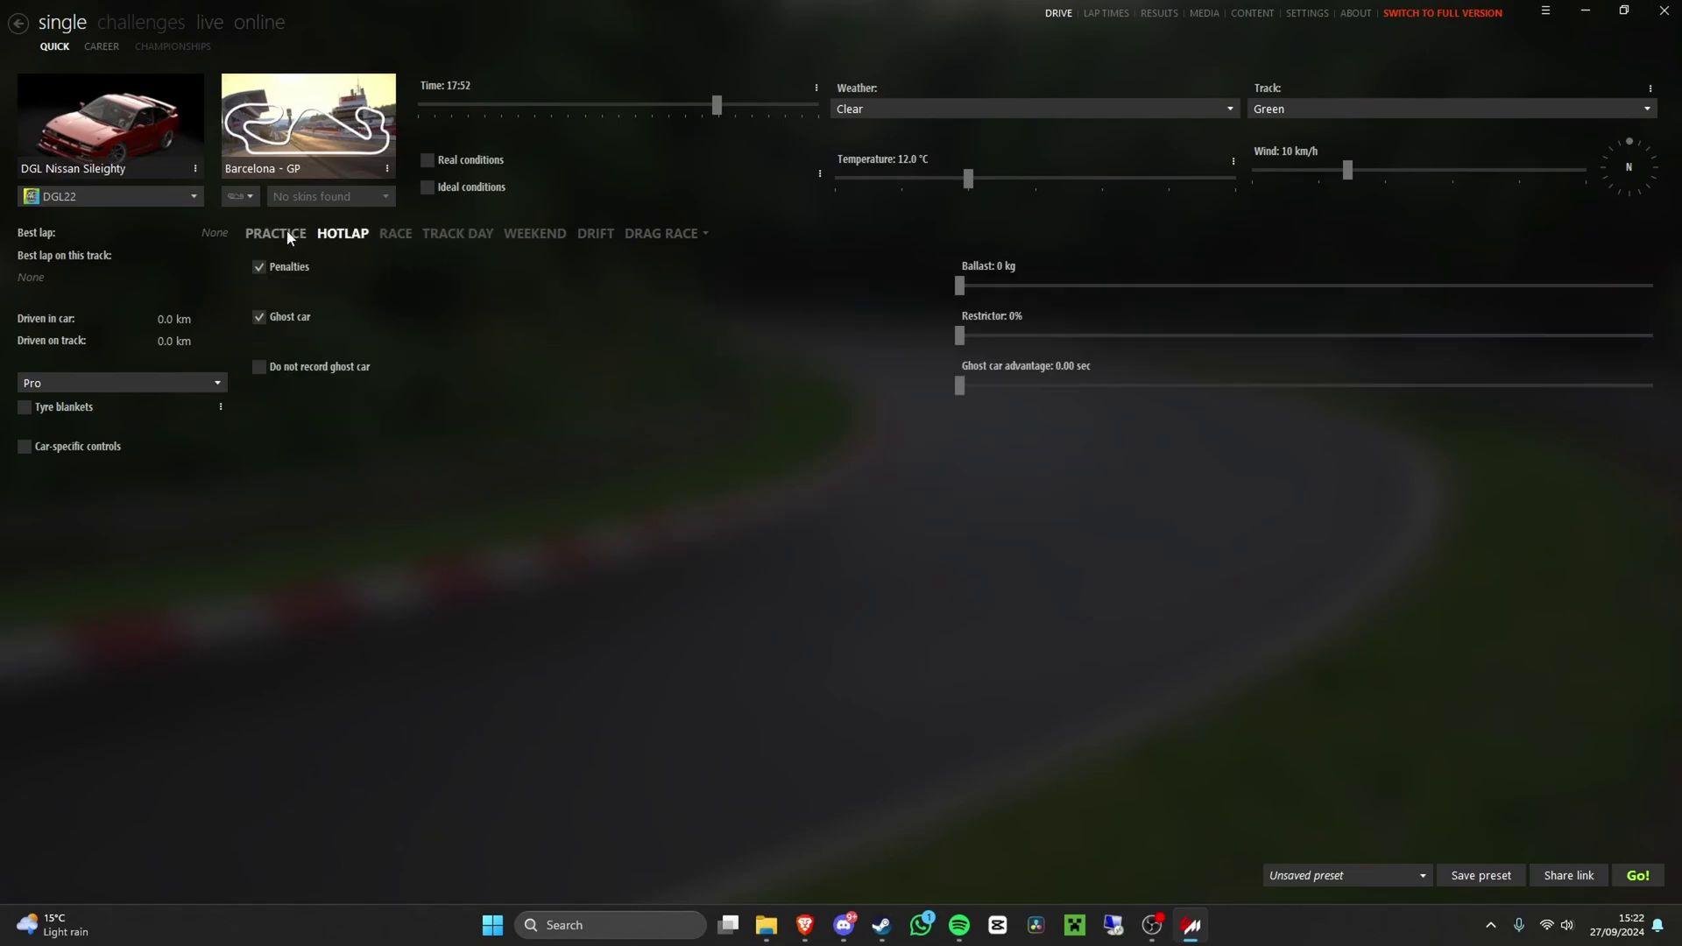
{"action": "left_click", "coordinate": [285, 238]}
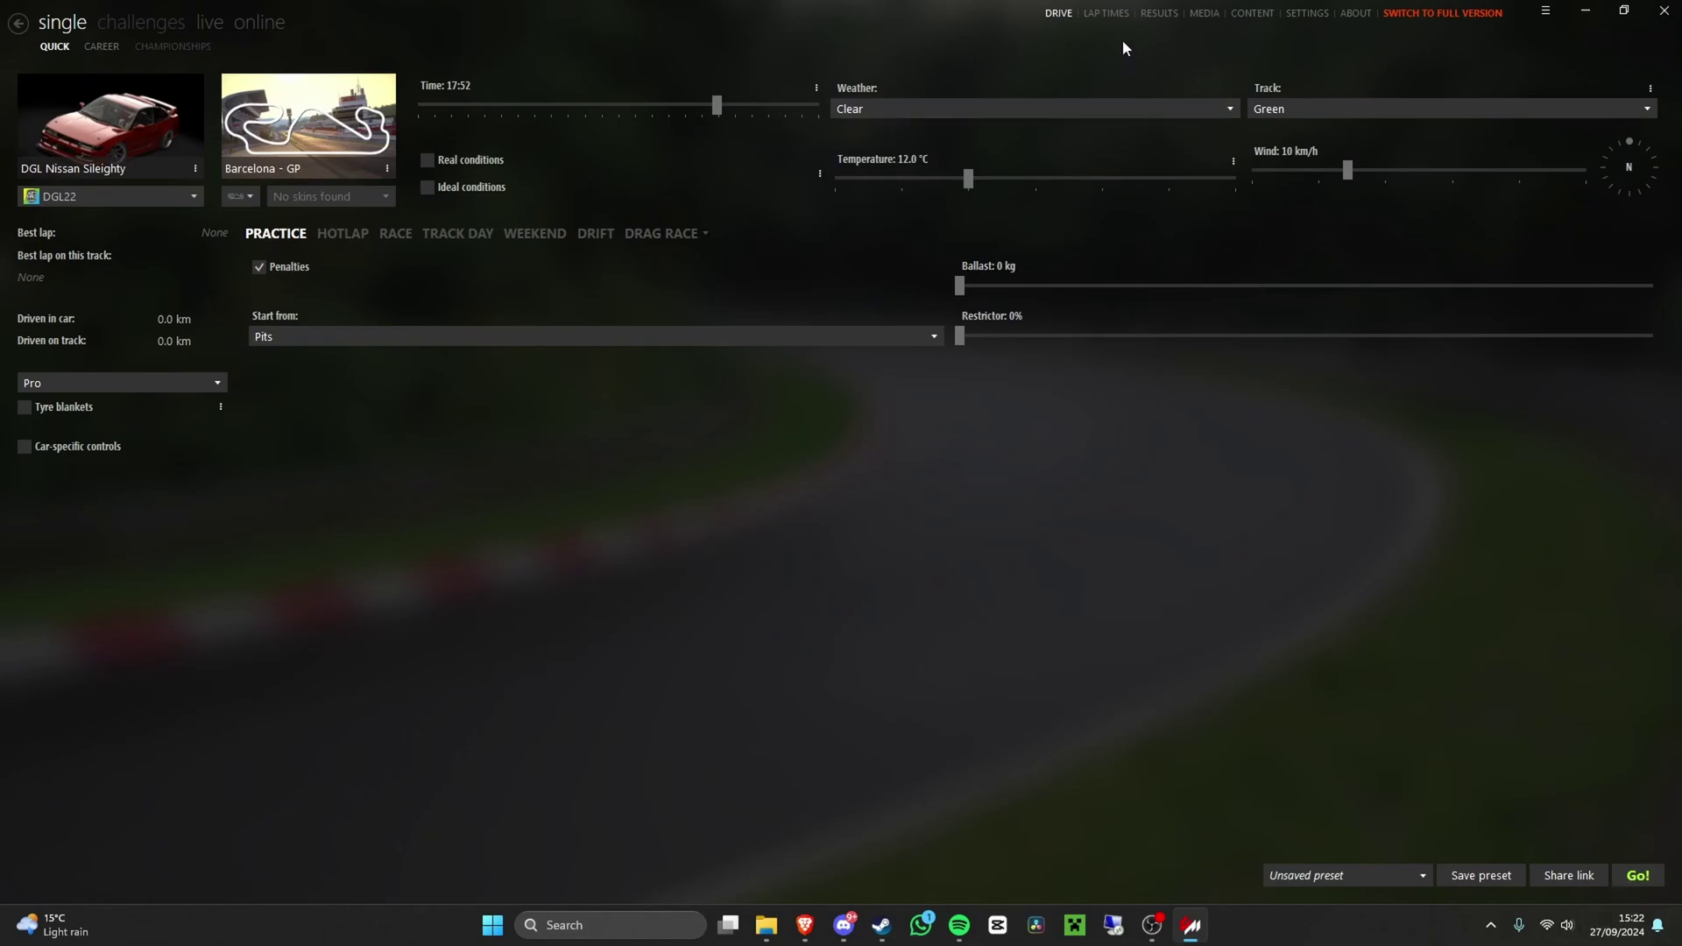
{"action": "left_click", "coordinate": [101, 49]}
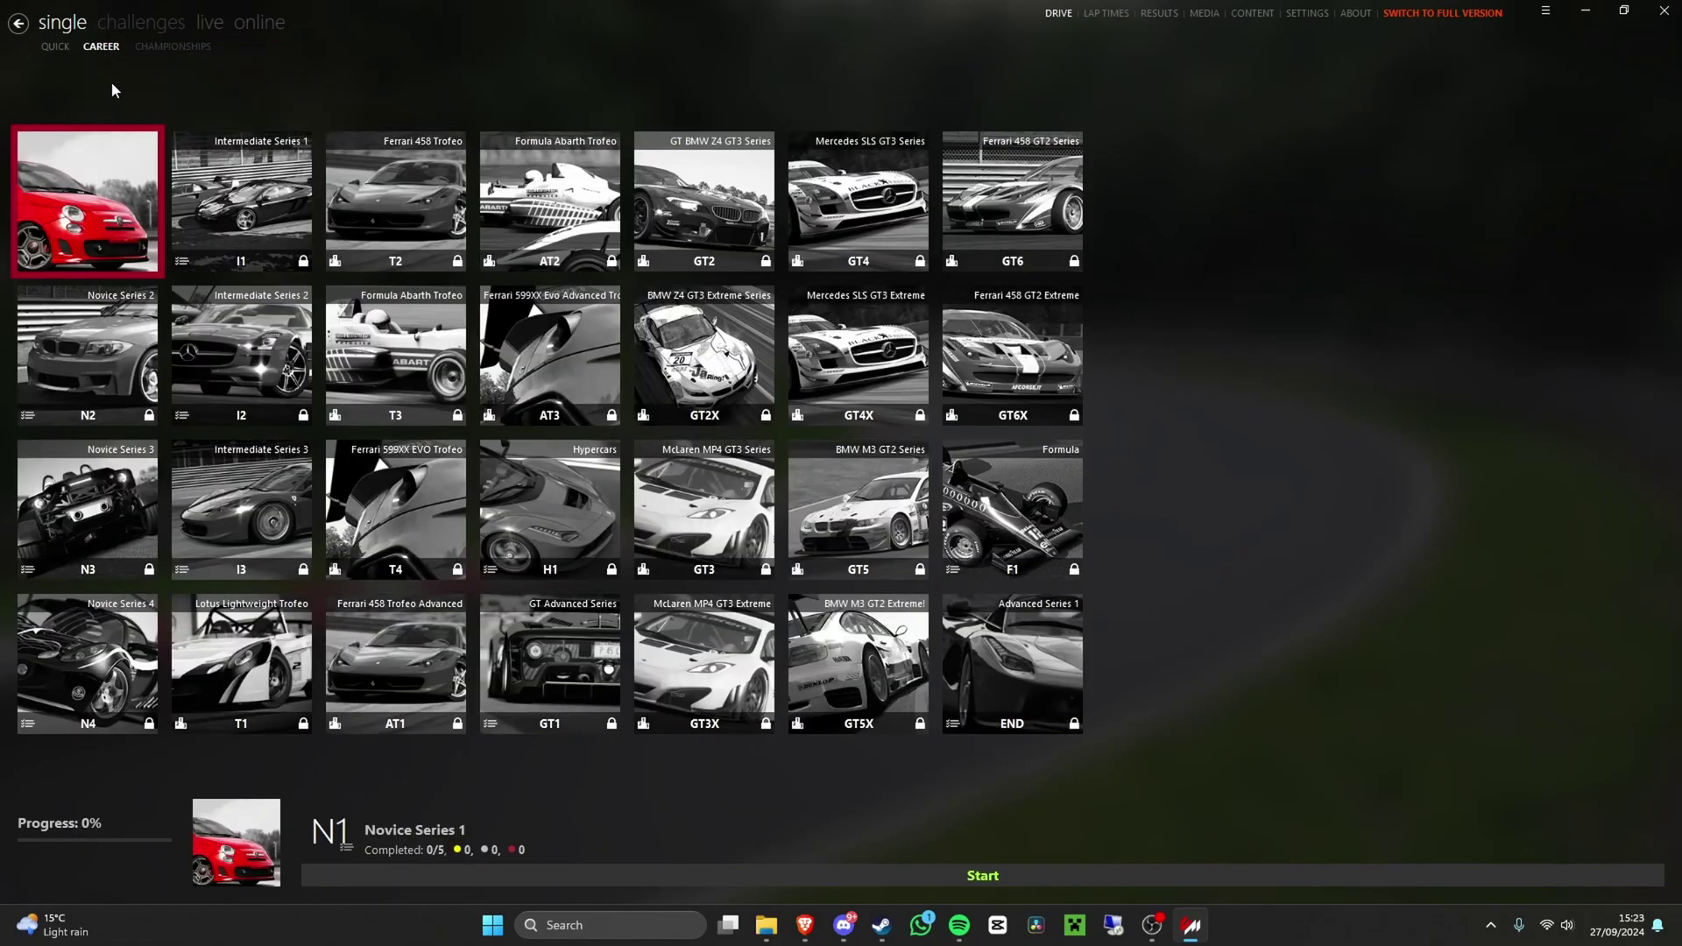
{"action": "left_click", "coordinate": [70, 50]}
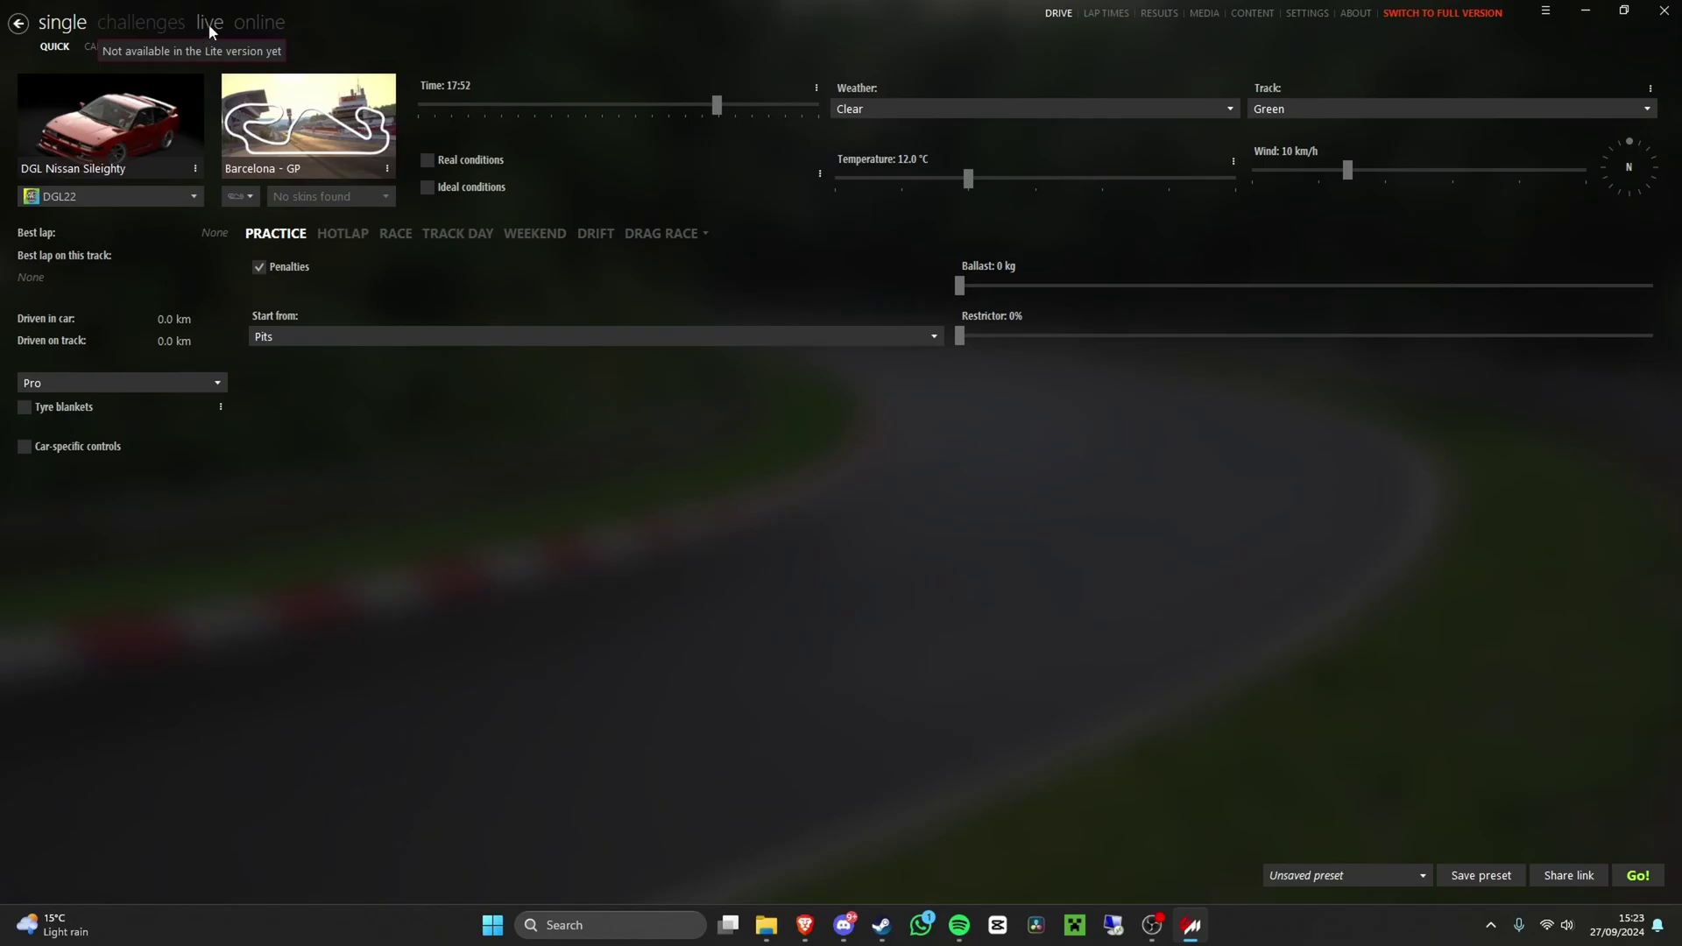
- Browse the Kunos online server list and its sorting options, and return to the single-player quick drive page
{"action": "left_click", "coordinate": [257, 24]}
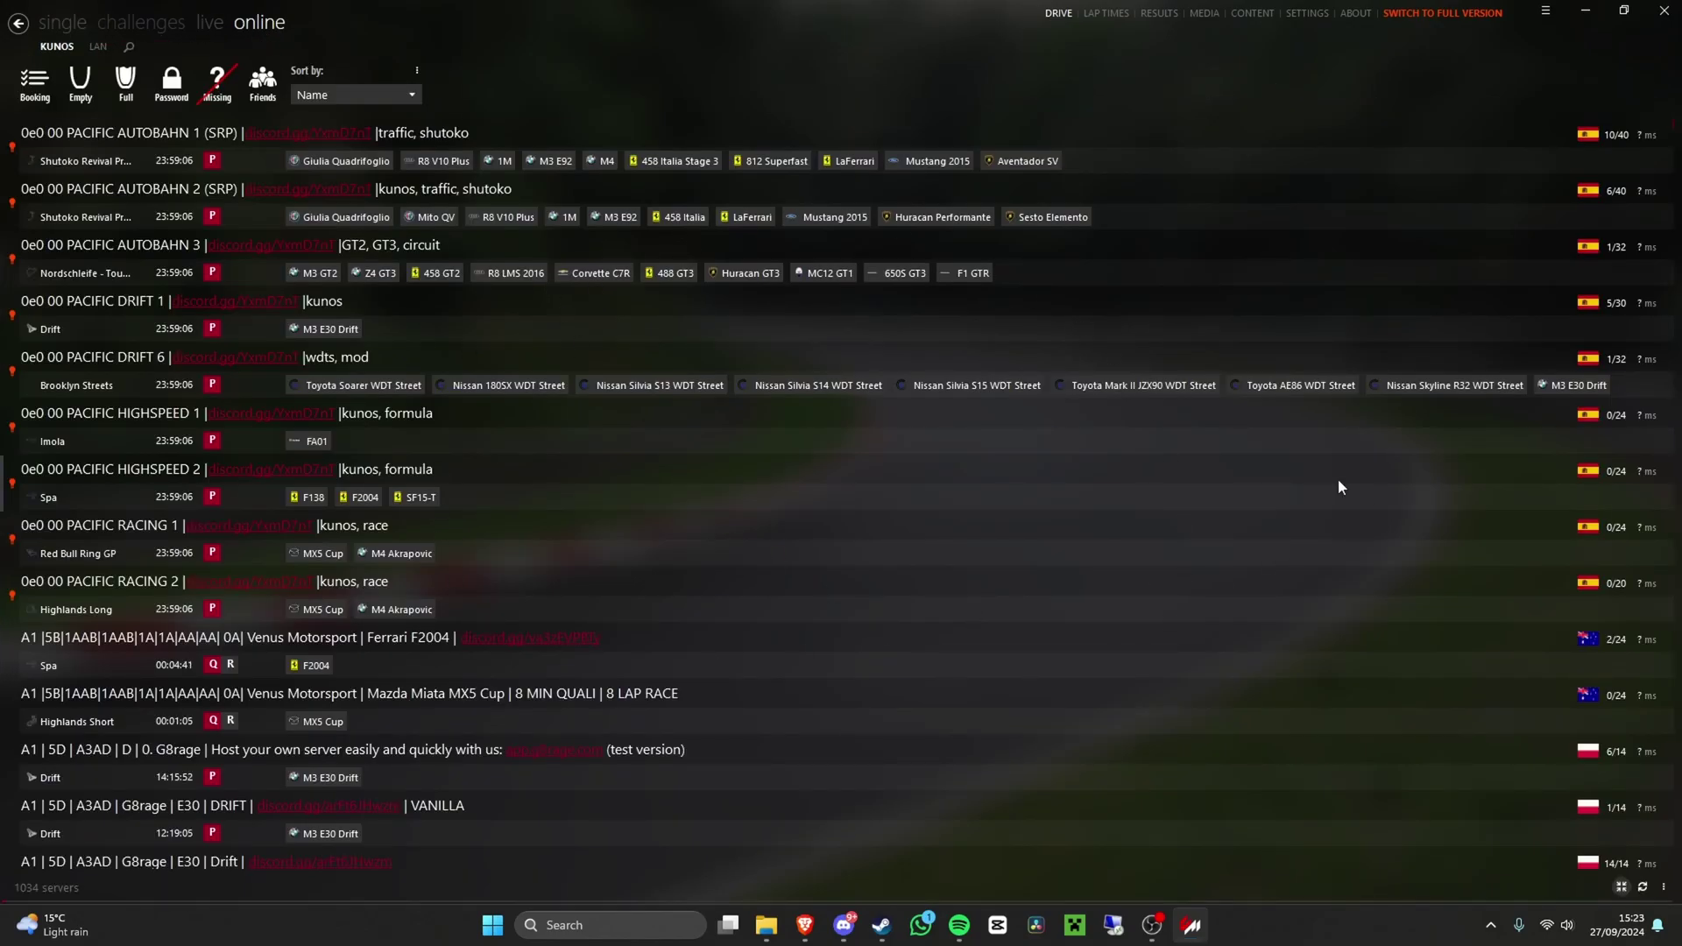
{"action": "scroll", "coordinate": [1338, 478], "scroll_direction": "down", "scroll_amount": 1}
{"action": "scroll", "coordinate": [1363, 501], "scroll_direction": "down", "scroll_amount": 3}
{"action": "scroll", "coordinate": [1302, 429], "scroll_direction": "up", "scroll_amount": 3}
{"action": "scroll", "coordinate": [685, 385], "scroll_direction": "up", "scroll_amount": 1}
{"action": "scroll", "coordinate": [514, 432], "scroll_direction": "down", "scroll_amount": 9}
{"action": "scroll", "coordinate": [709, 642], "scroll_direction": "up", "scroll_amount": 9}
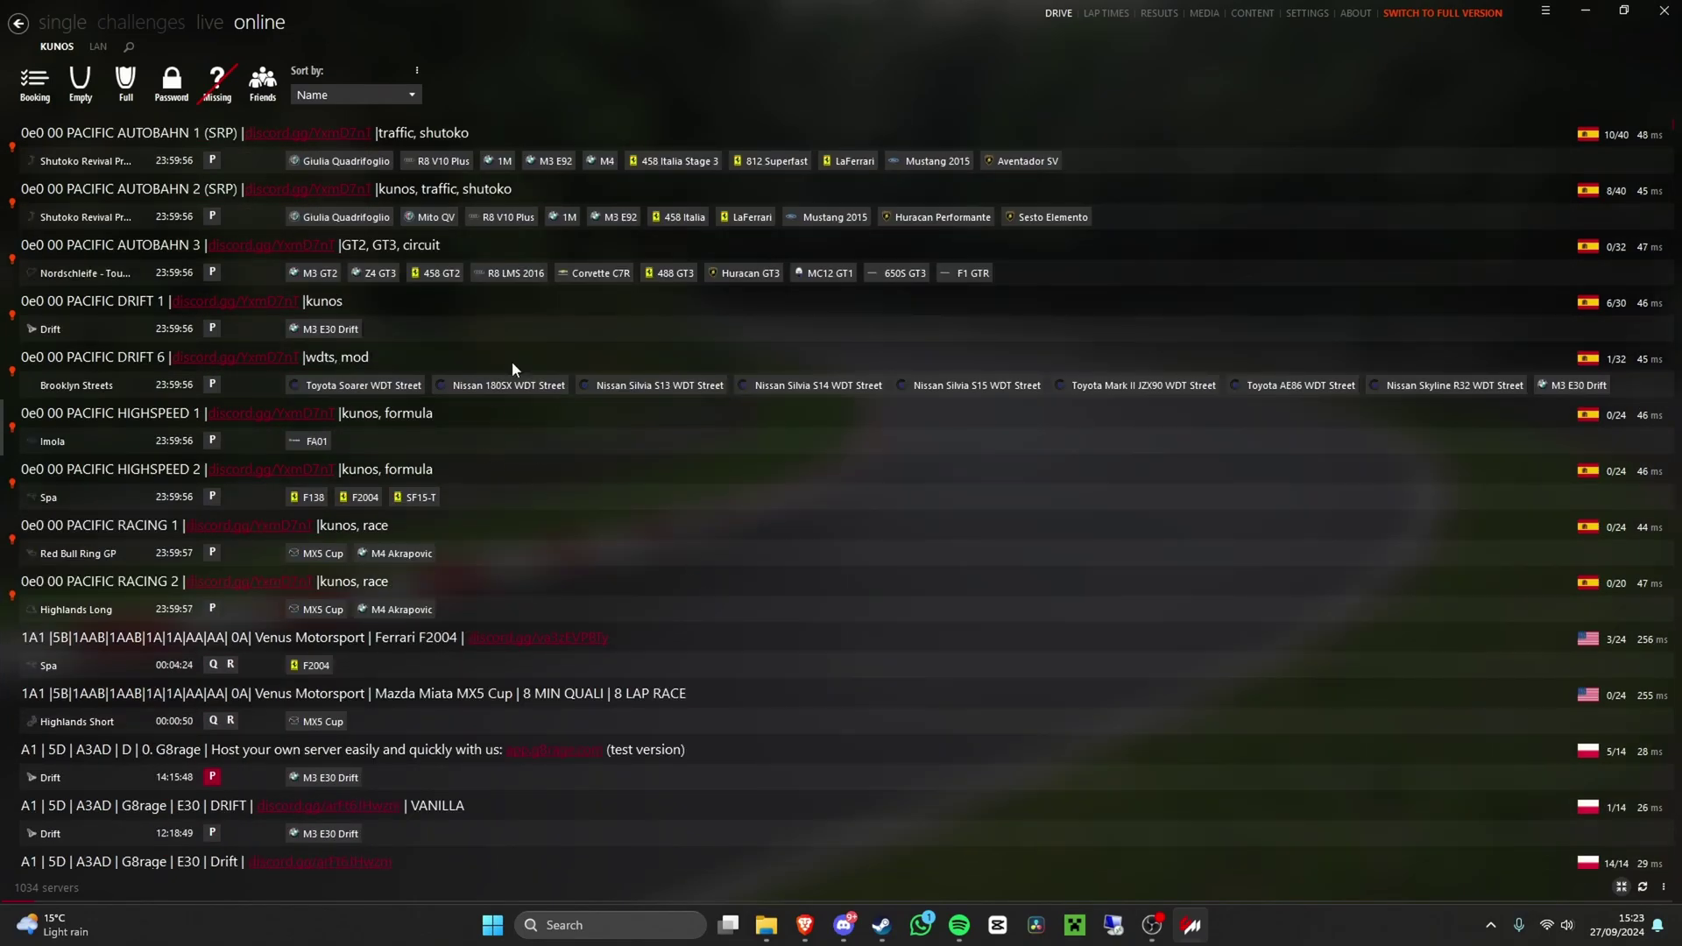
{"action": "left_click", "coordinate": [317, 97]}
{"action": "left_click", "coordinate": [317, 112]}
{"action": "type", "text": "sss"}
{"action": "left_click", "coordinate": [72, 23]}
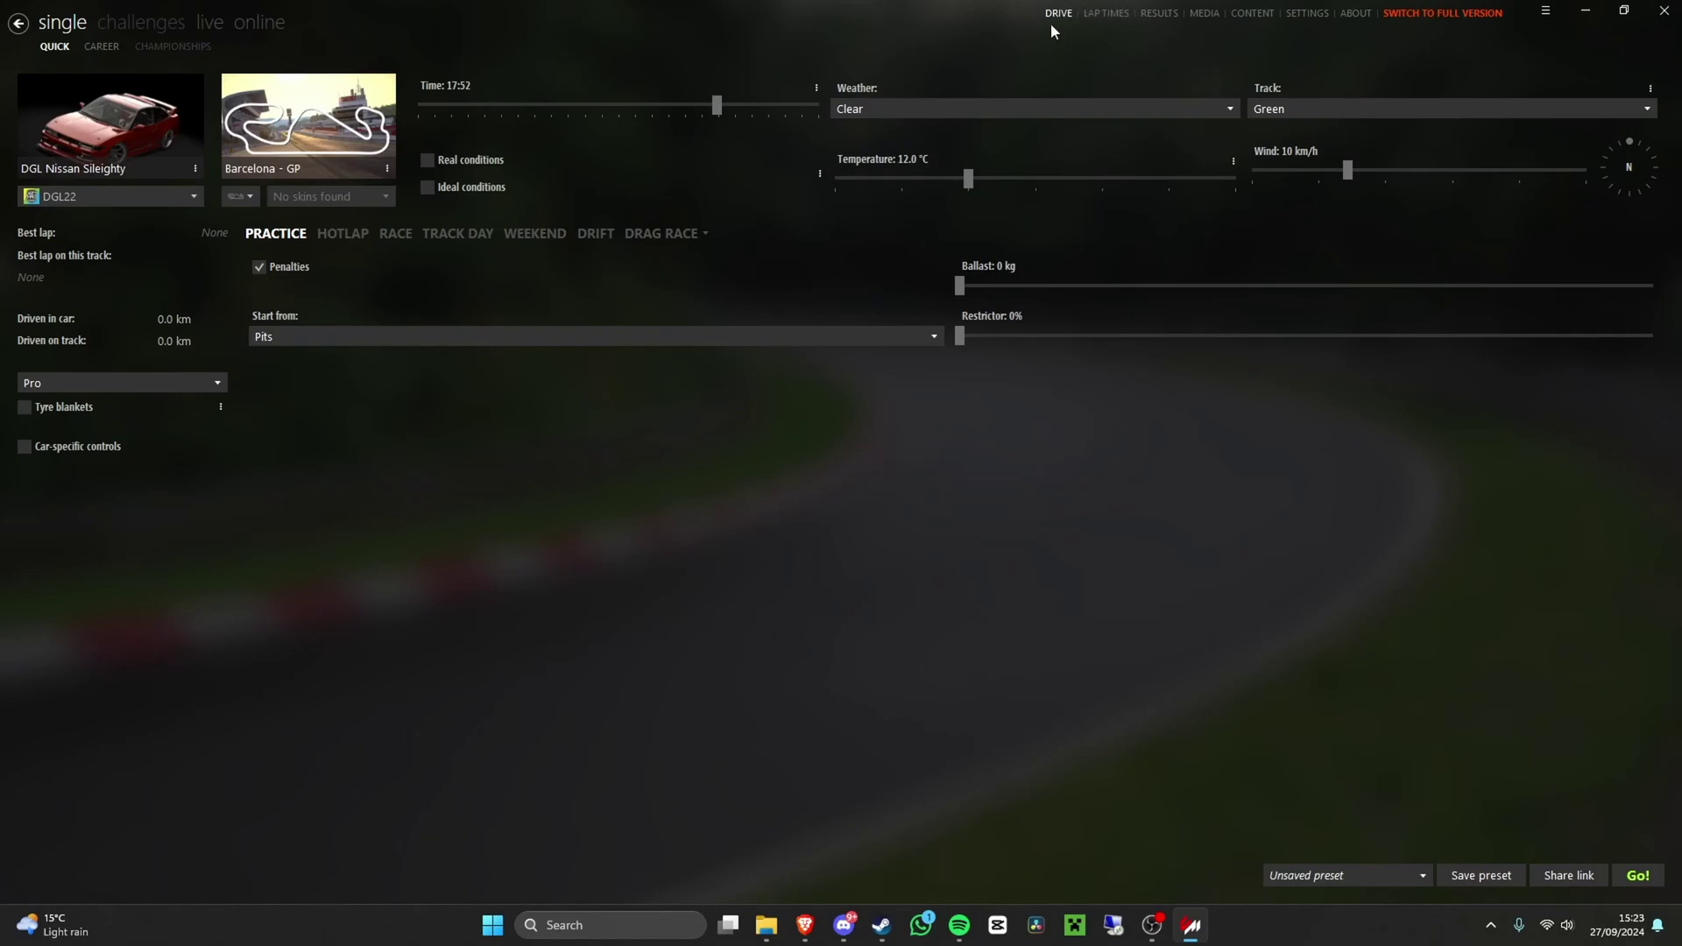
- Look through the lap times, results and saved media screenshots pages
{"action": "left_click", "coordinate": [1106, 14]}
{"action": "left_click", "coordinate": [1158, 14]}
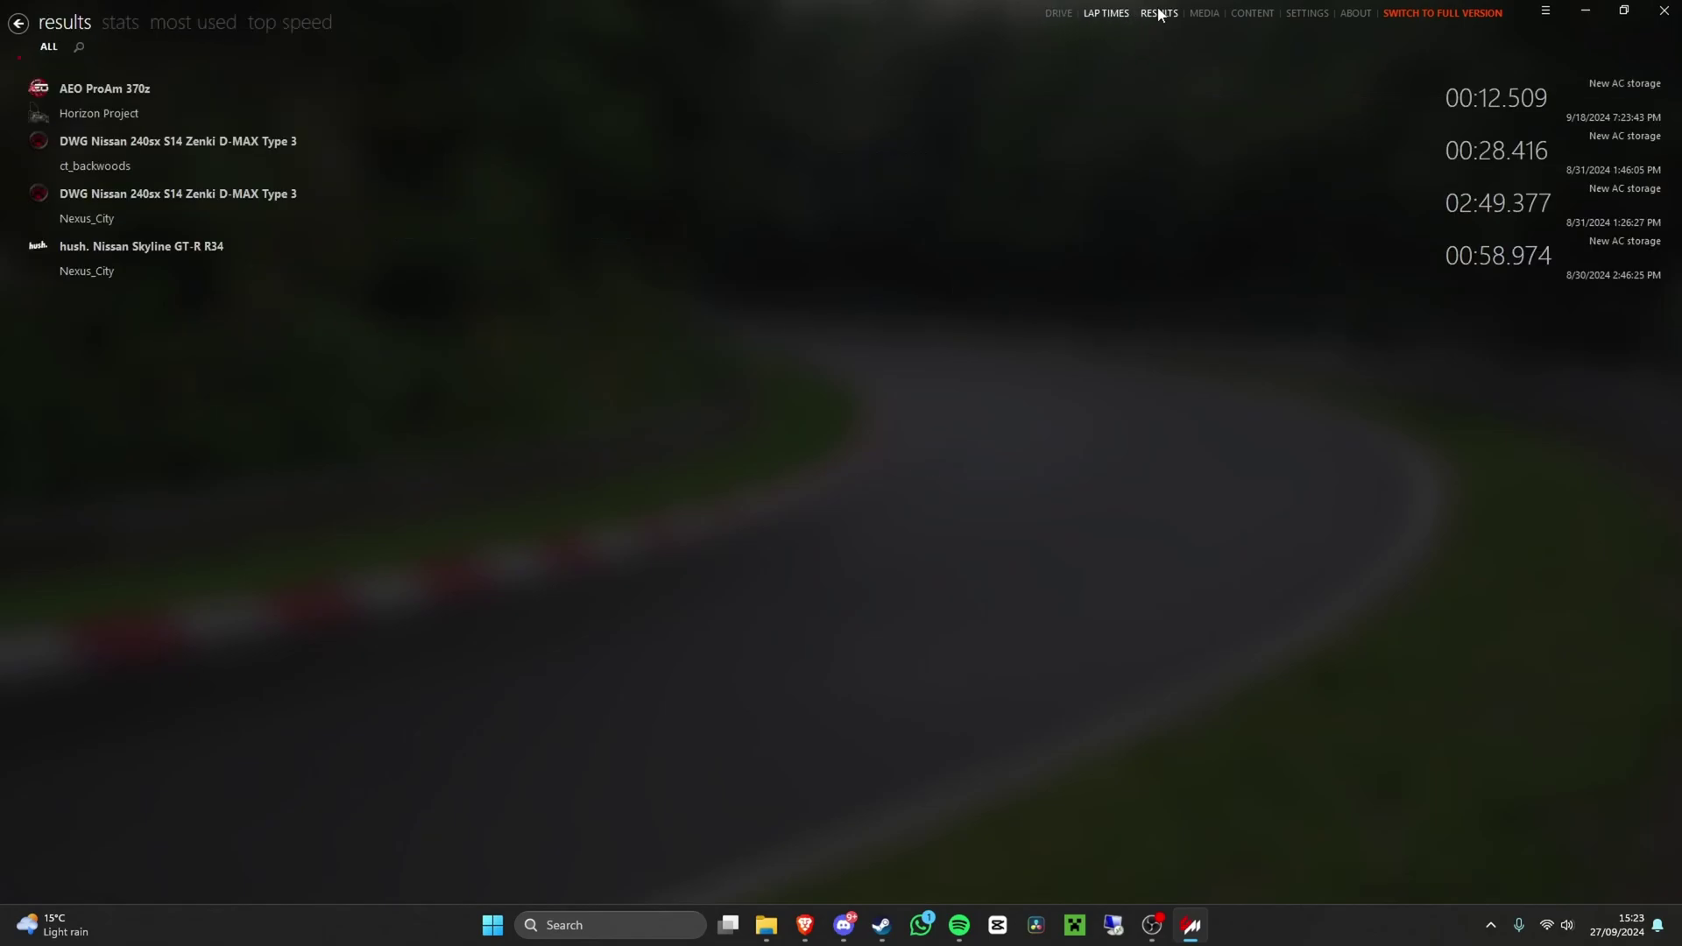
{"action": "left_click", "coordinate": [1204, 14]}
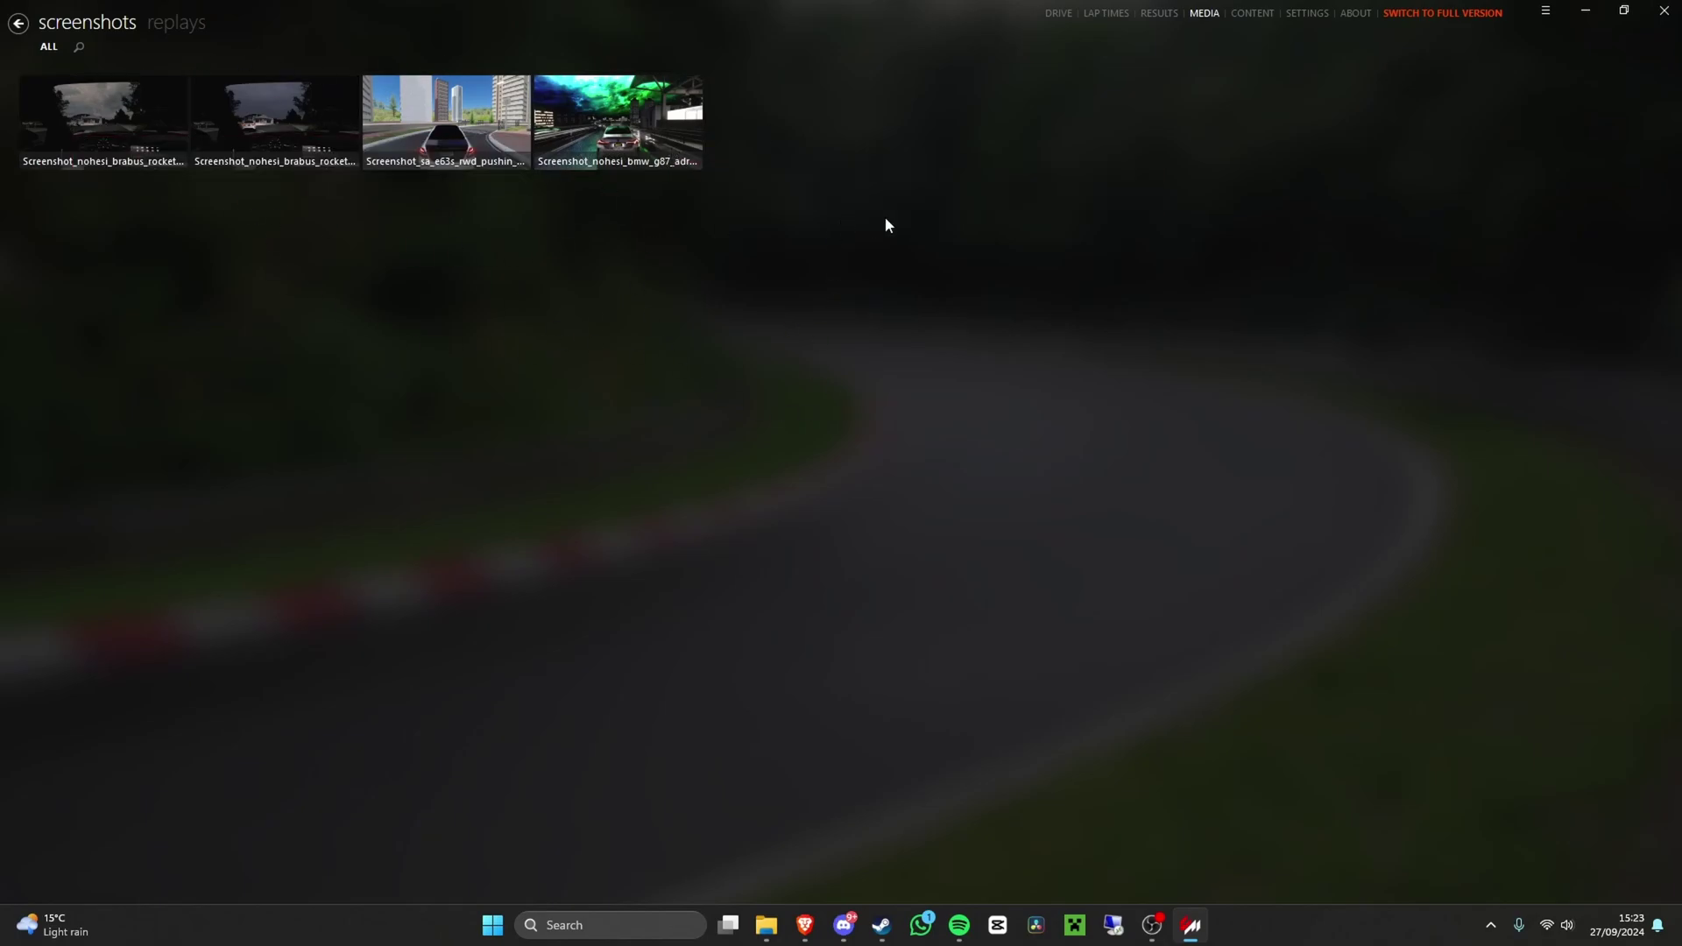
{"action": "mouse_move", "coordinate": [647, 118]}
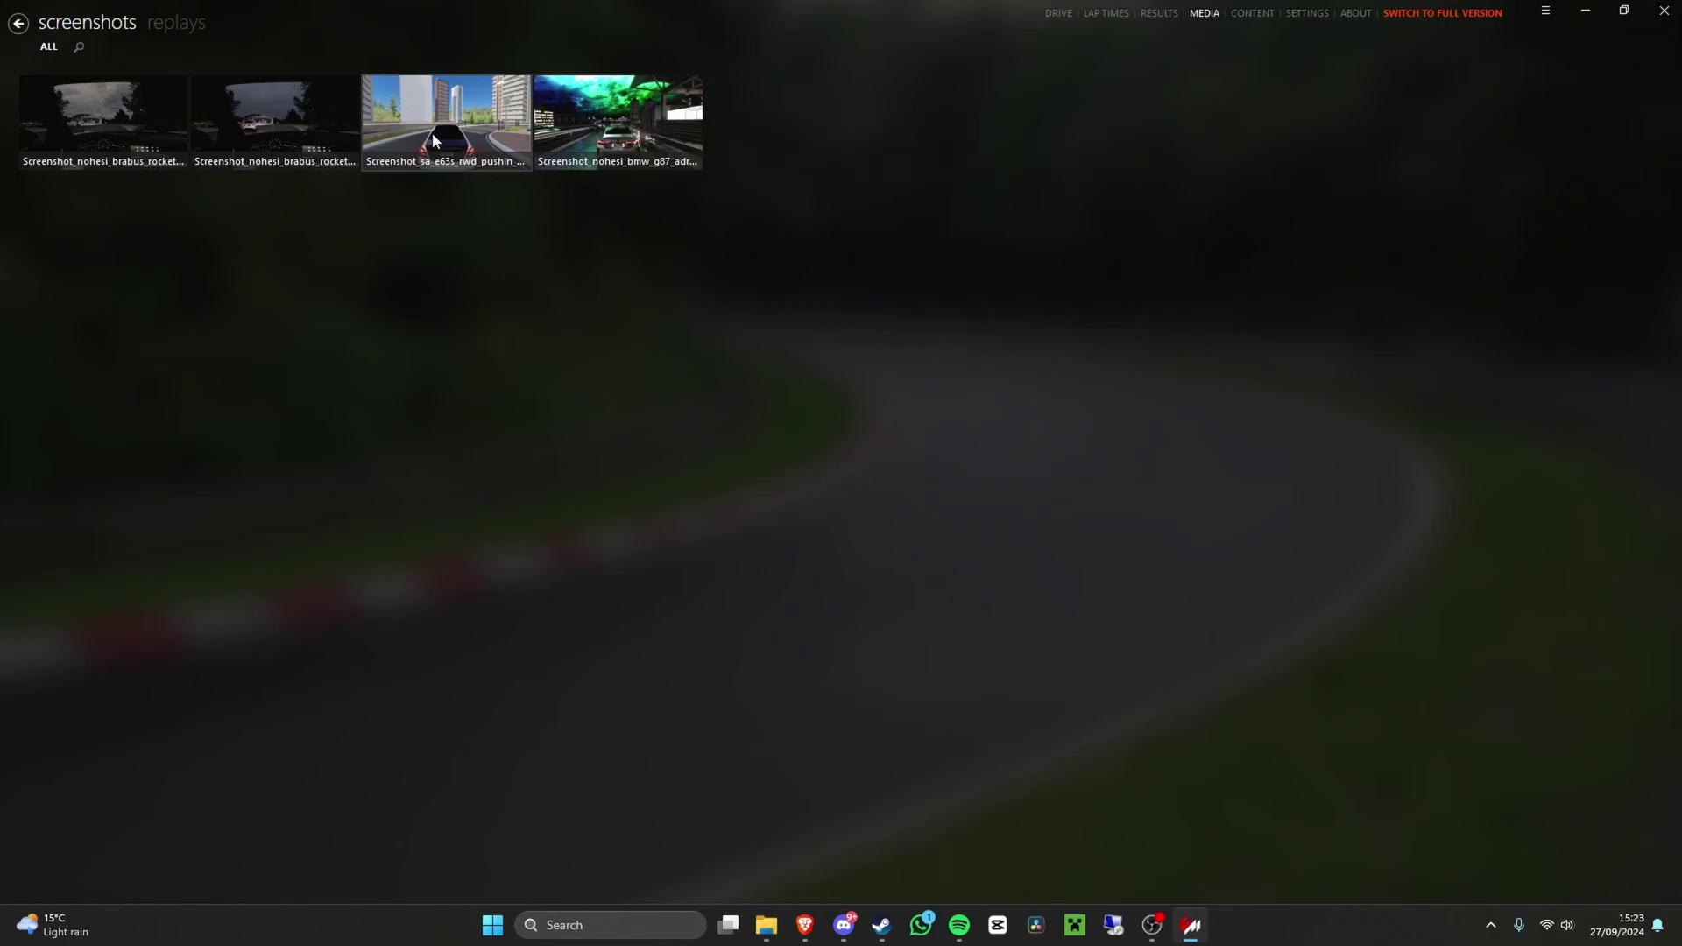
- Browse the installed cars in the content library and open Content Manager's general settings
{"action": "left_click", "coordinate": [1249, 15]}
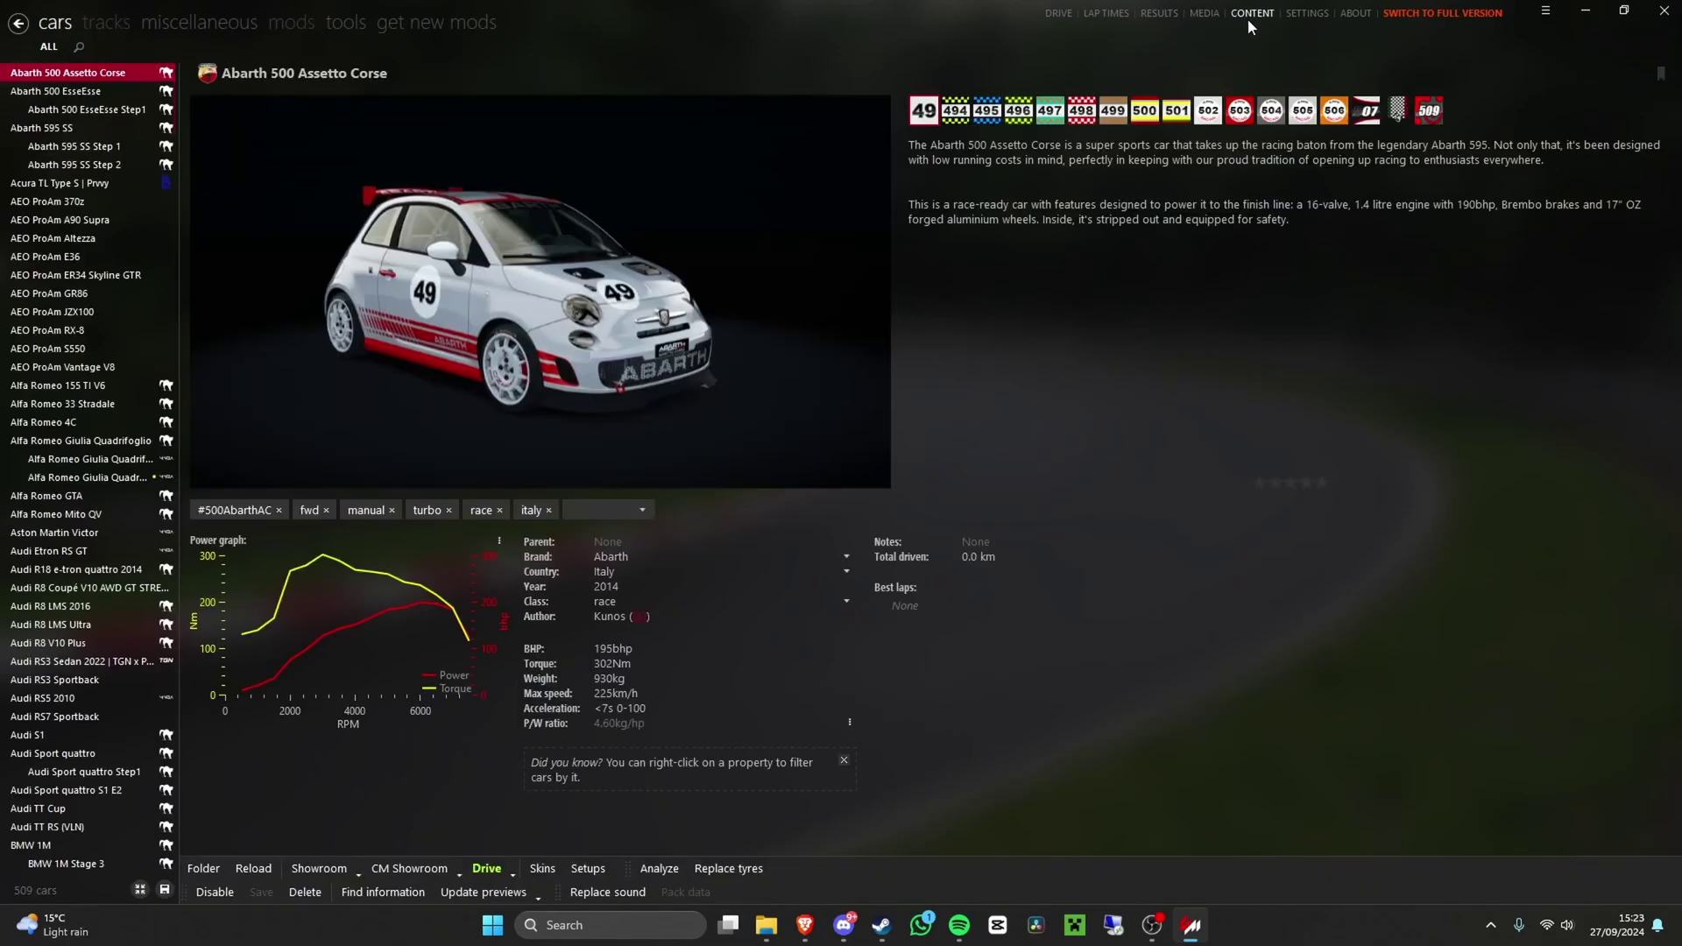
{"action": "scroll", "coordinate": [76, 481], "scroll_direction": "down", "scroll_amount": 15}
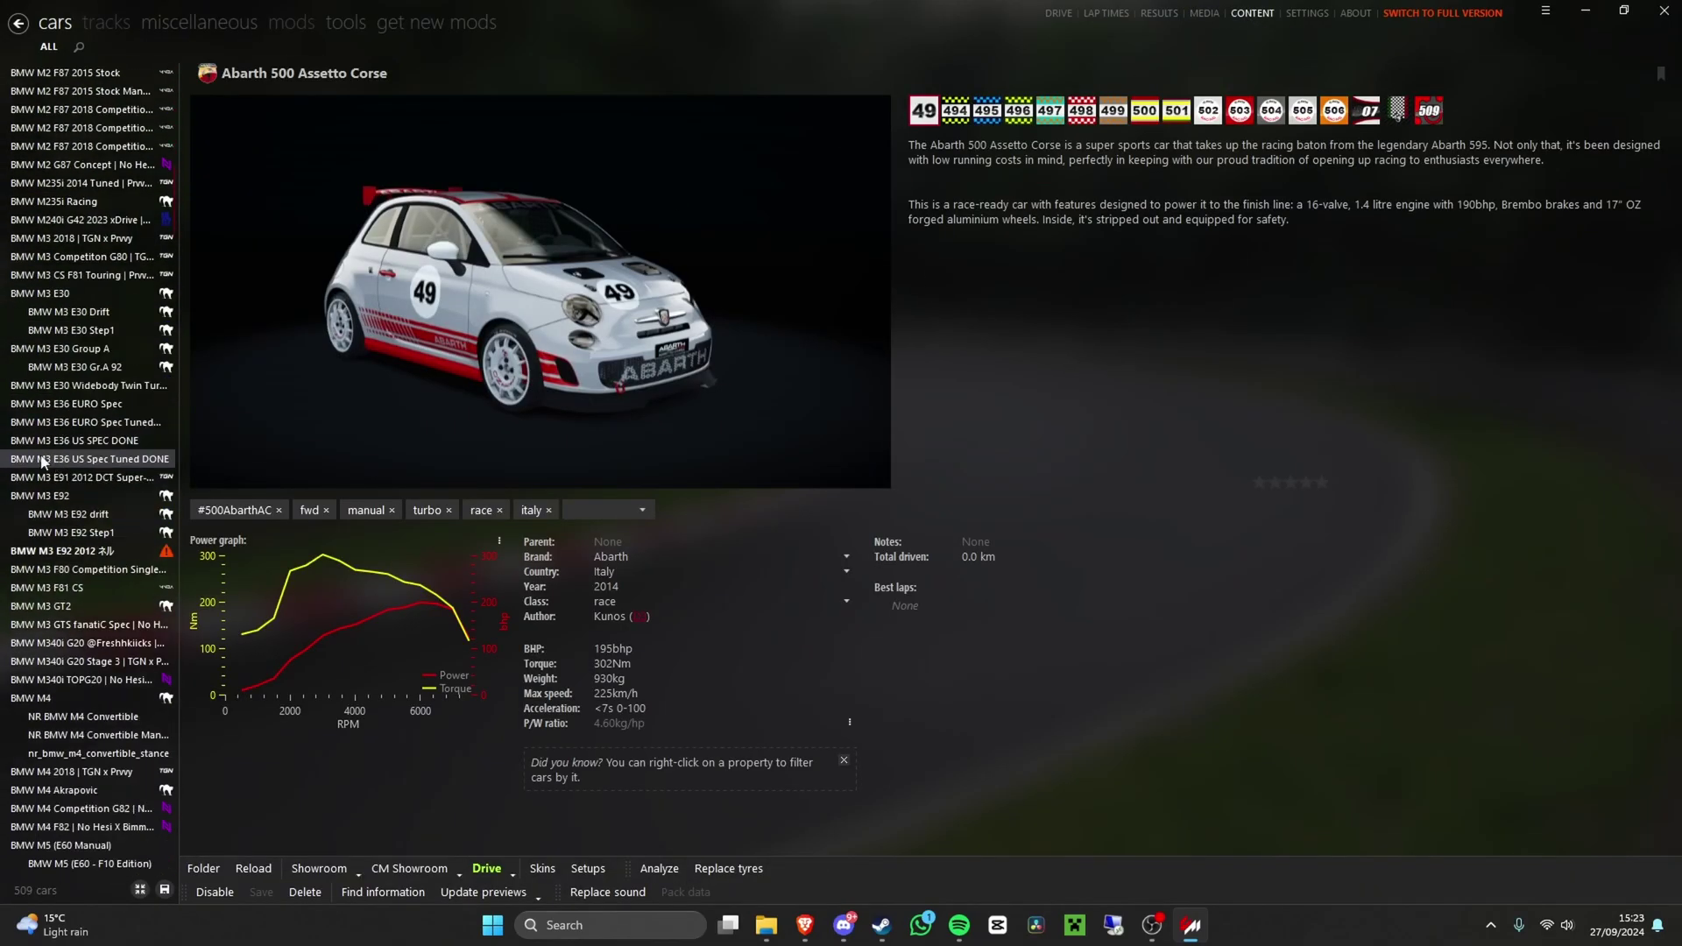
{"action": "scroll", "coordinate": [52, 473], "scroll_direction": "up", "scroll_amount": 12}
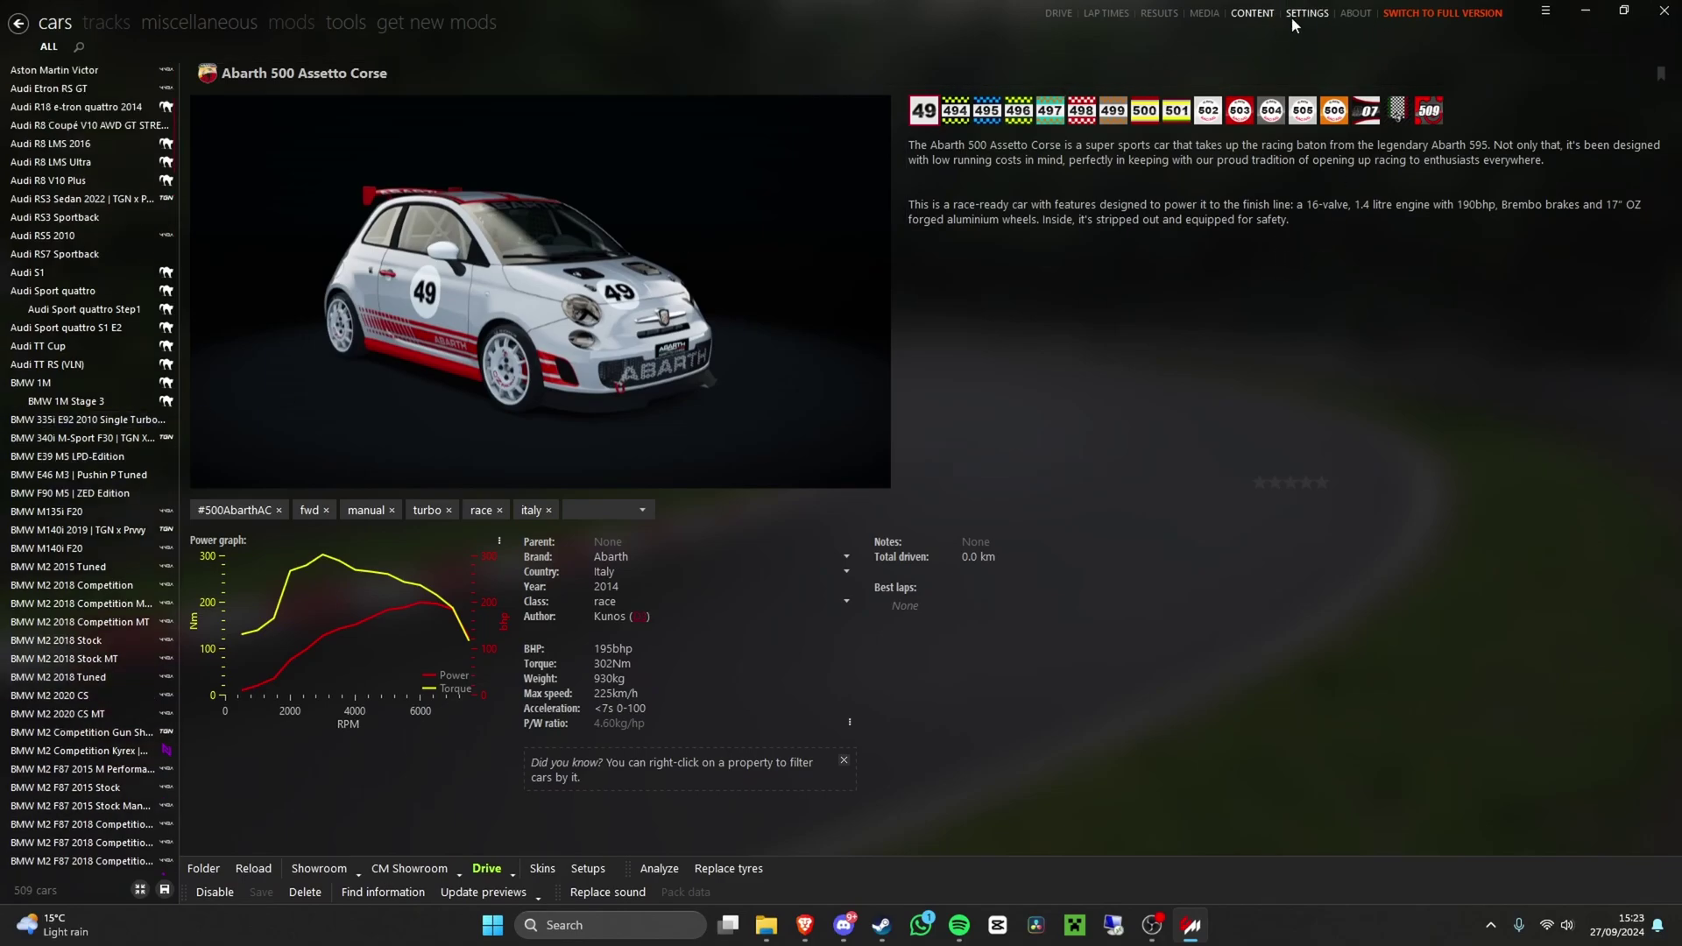
{"action": "left_click", "coordinate": [1307, 14]}
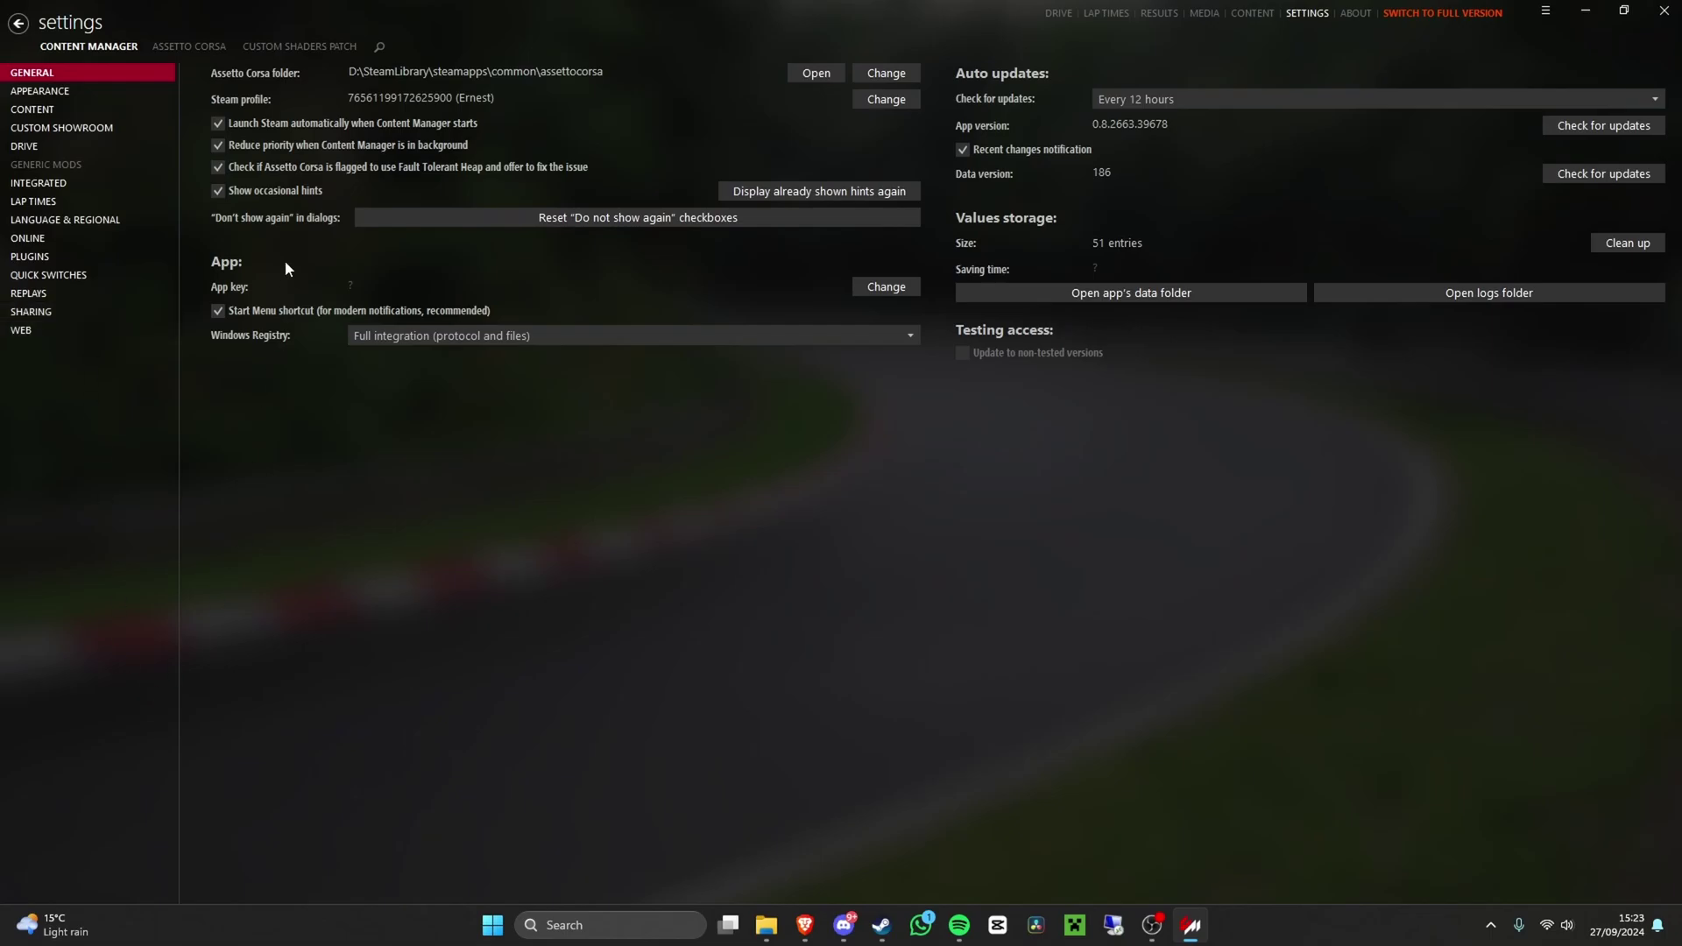
- View the Assetto Corsa game settings, and open the About & Updates page of the Custom Shaders Patch settings
{"action": "left_click", "coordinate": [172, 47]}
{"action": "left_click", "coordinate": [131, 49]}
{"action": "left_click", "coordinate": [169, 49]}
{"action": "left_click", "coordinate": [291, 50]}
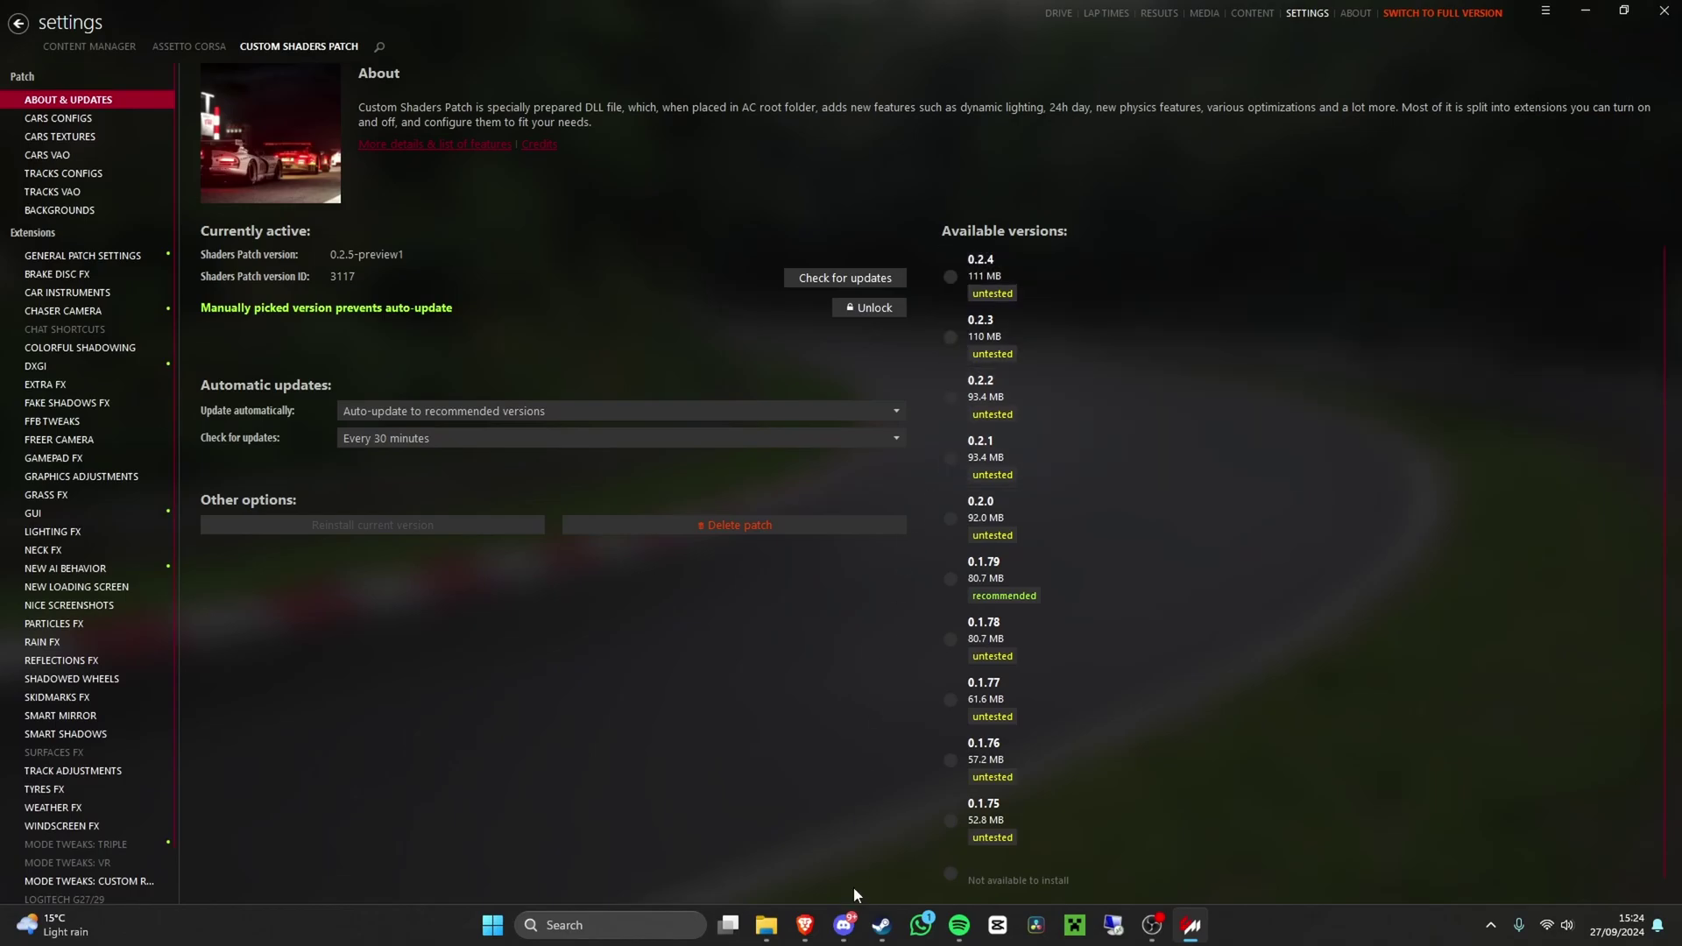
- Switch to the browser and open the Custom Shaders Patch developer's Patreon posts page
{"action": "left_click", "coordinate": [806, 926]}
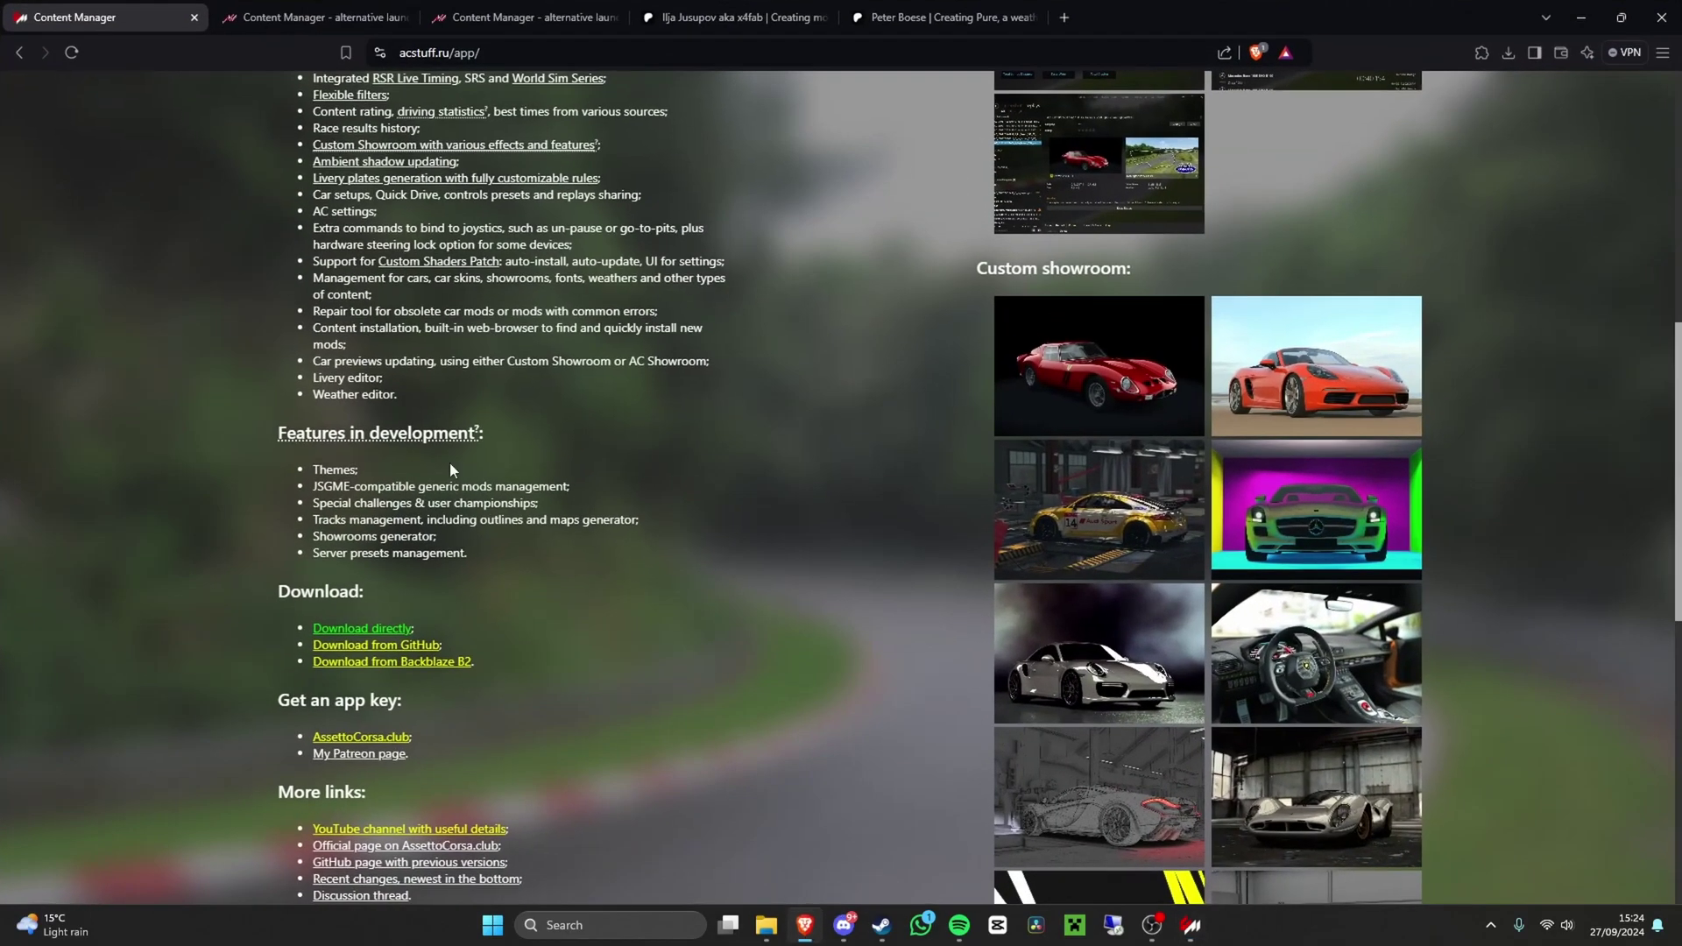
{"action": "left_click", "coordinate": [807, 927]}
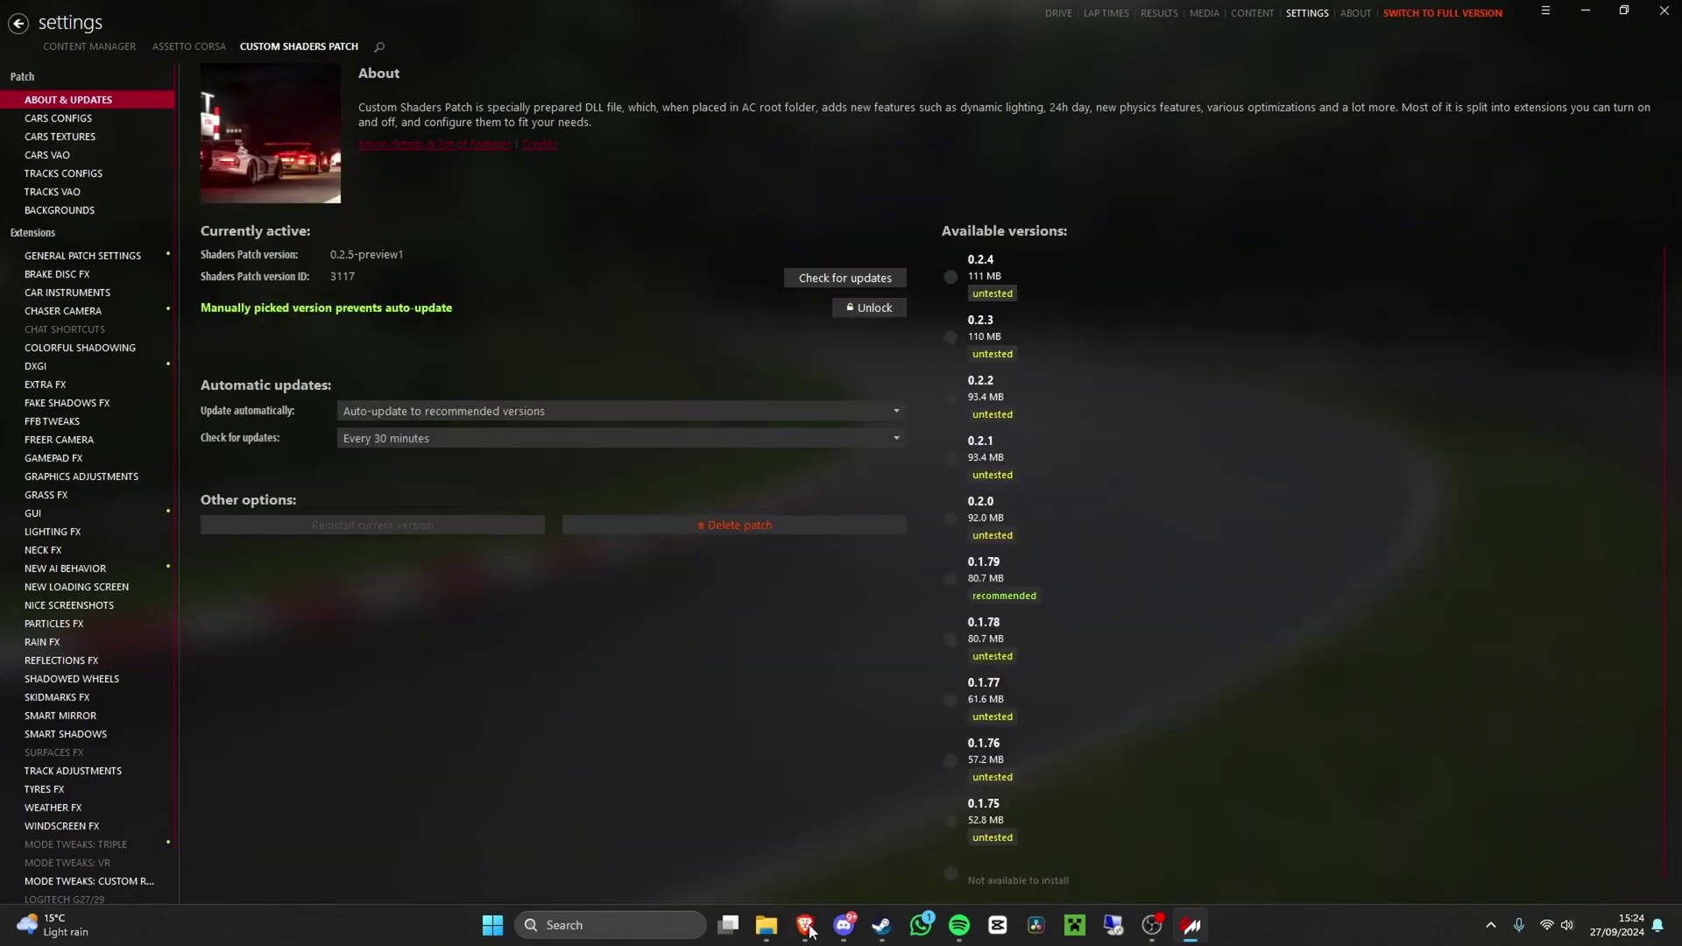
{"action": "left_click", "coordinate": [806, 929]}
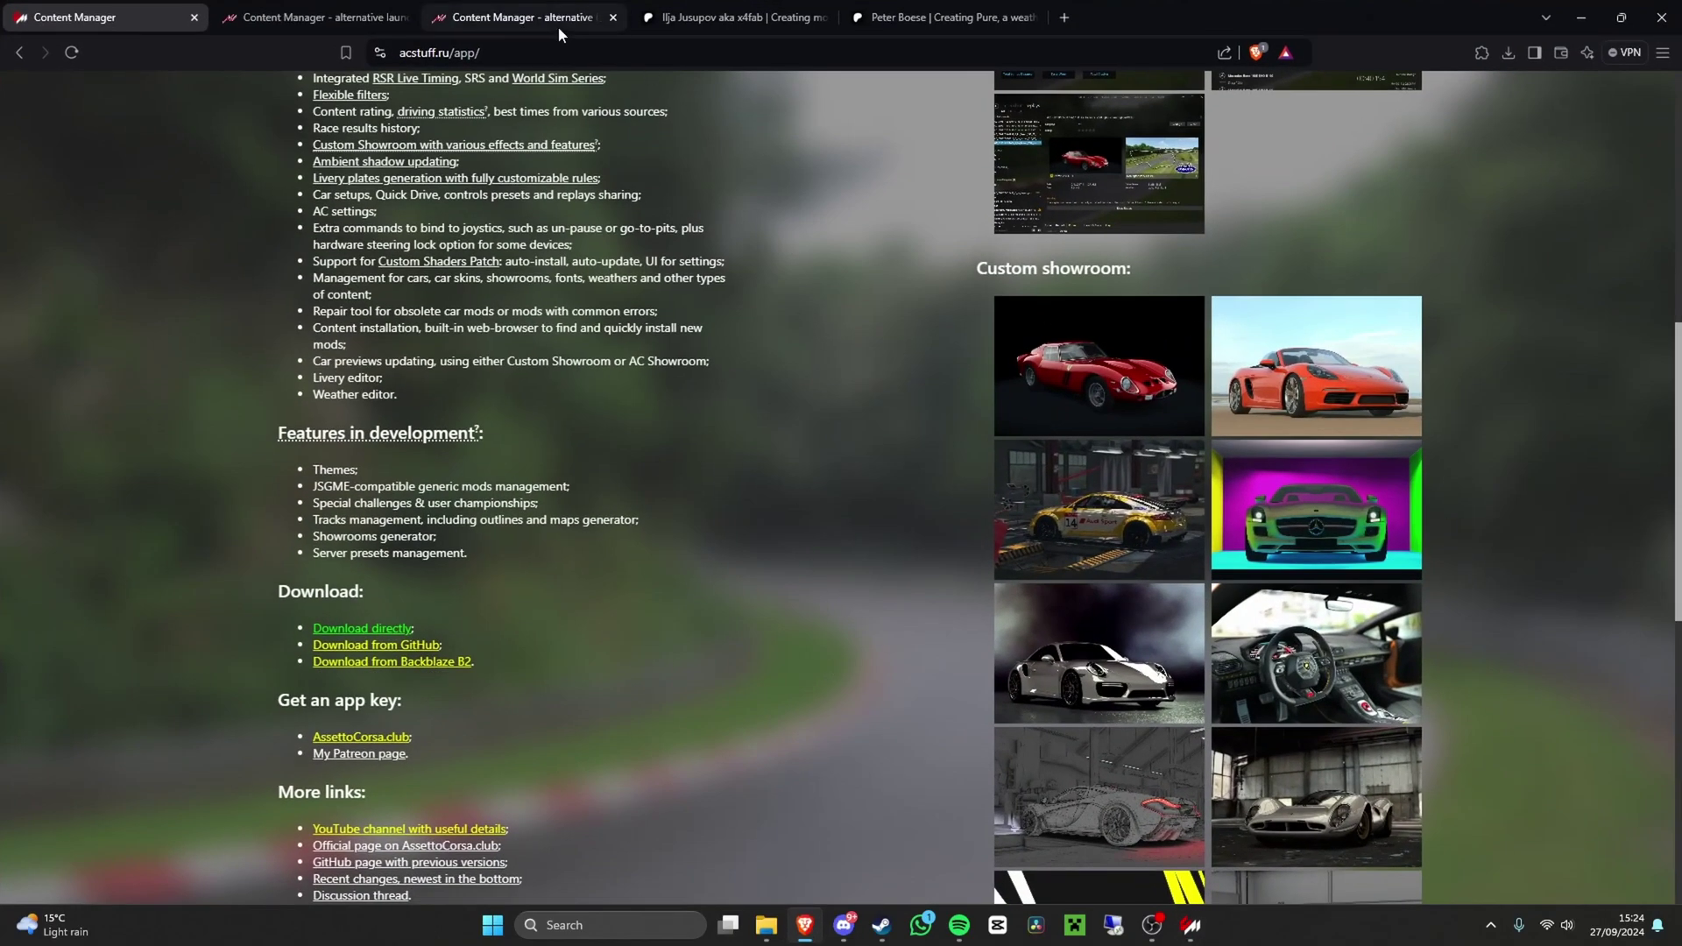
{"action": "left_click_drag", "start_coordinate": [504, 24], "coordinate": [280, 10]}
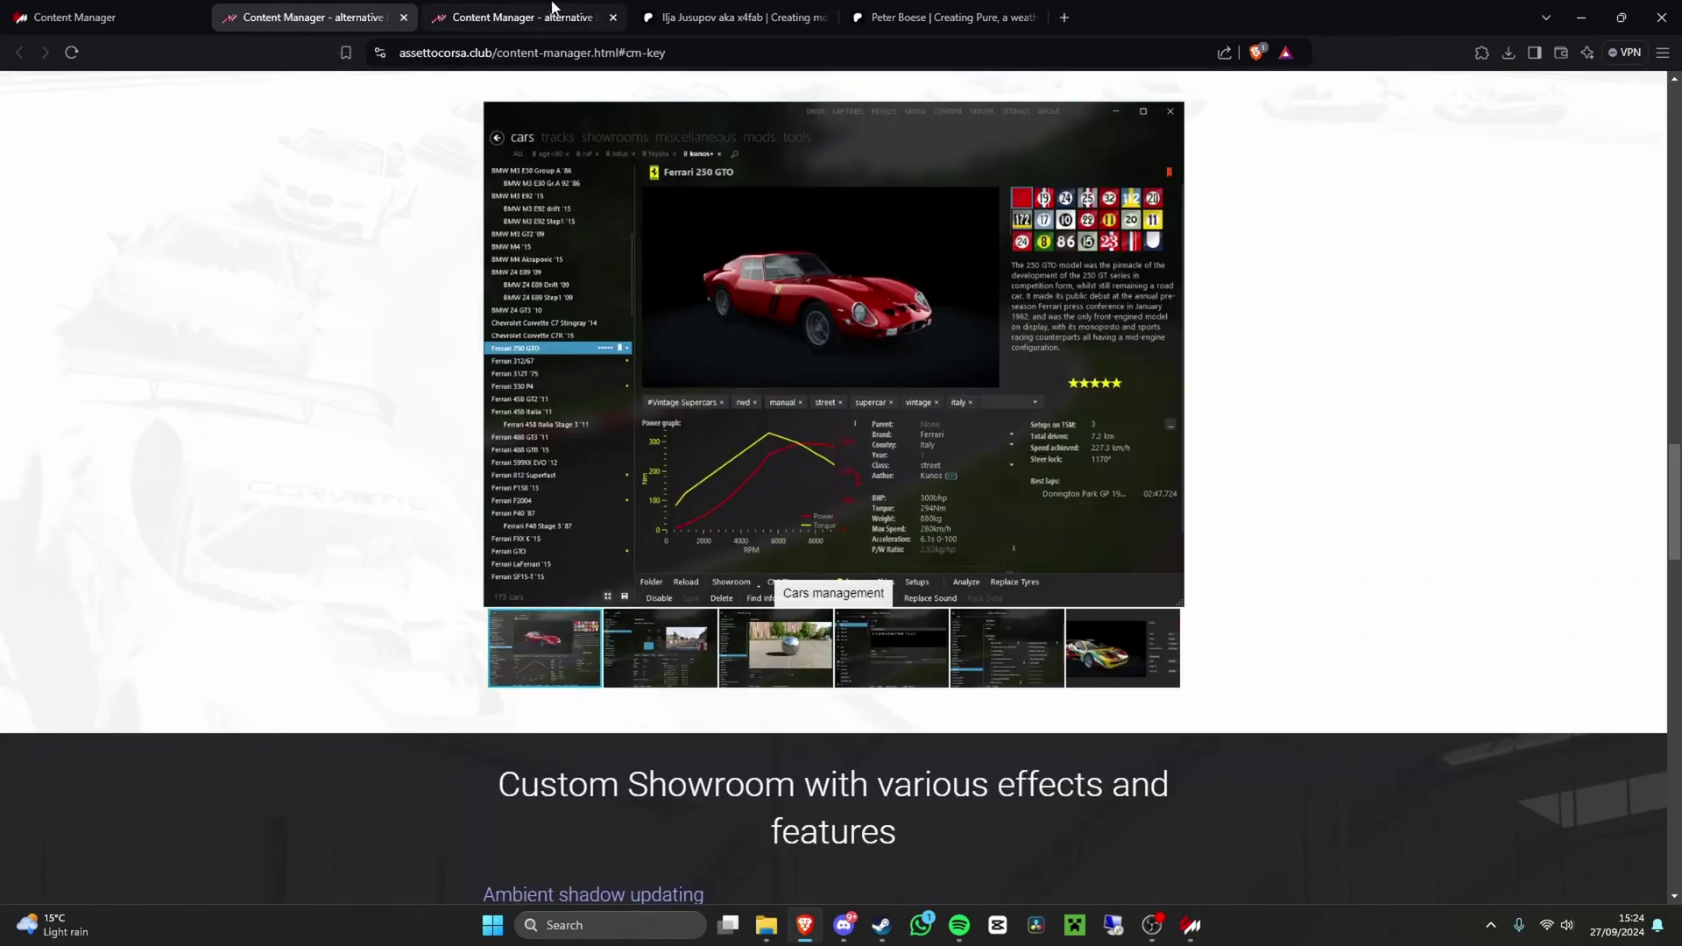
{"action": "left_click", "coordinate": [747, 15]}
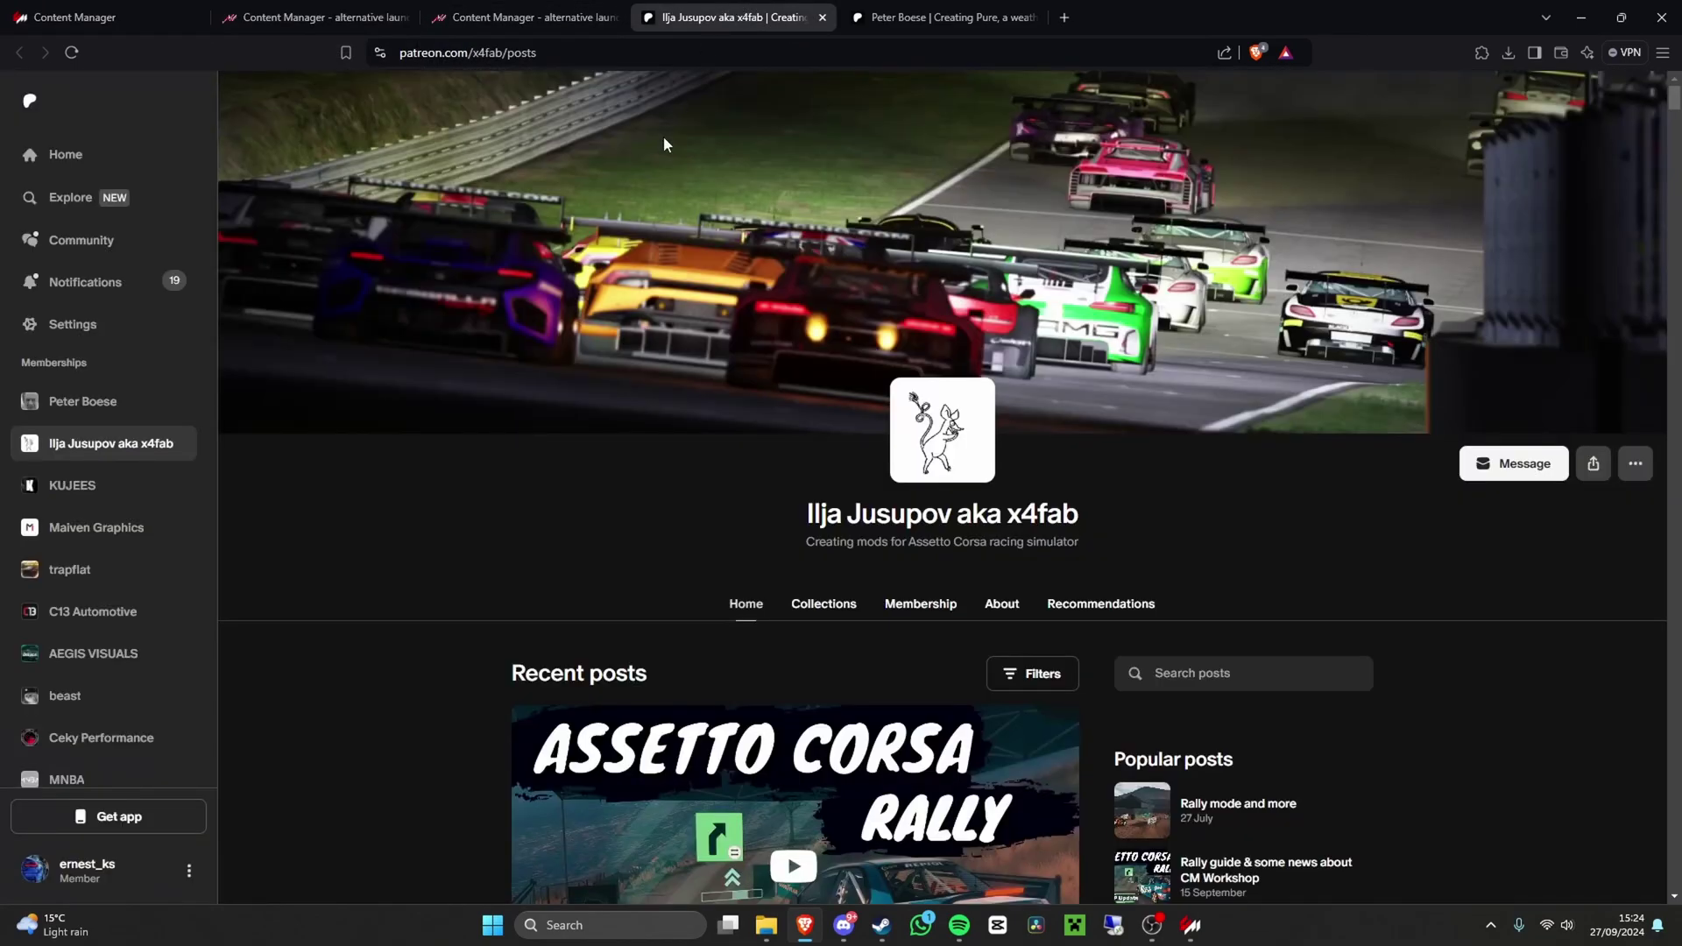
{"action": "left_click", "coordinate": [620, 48]}
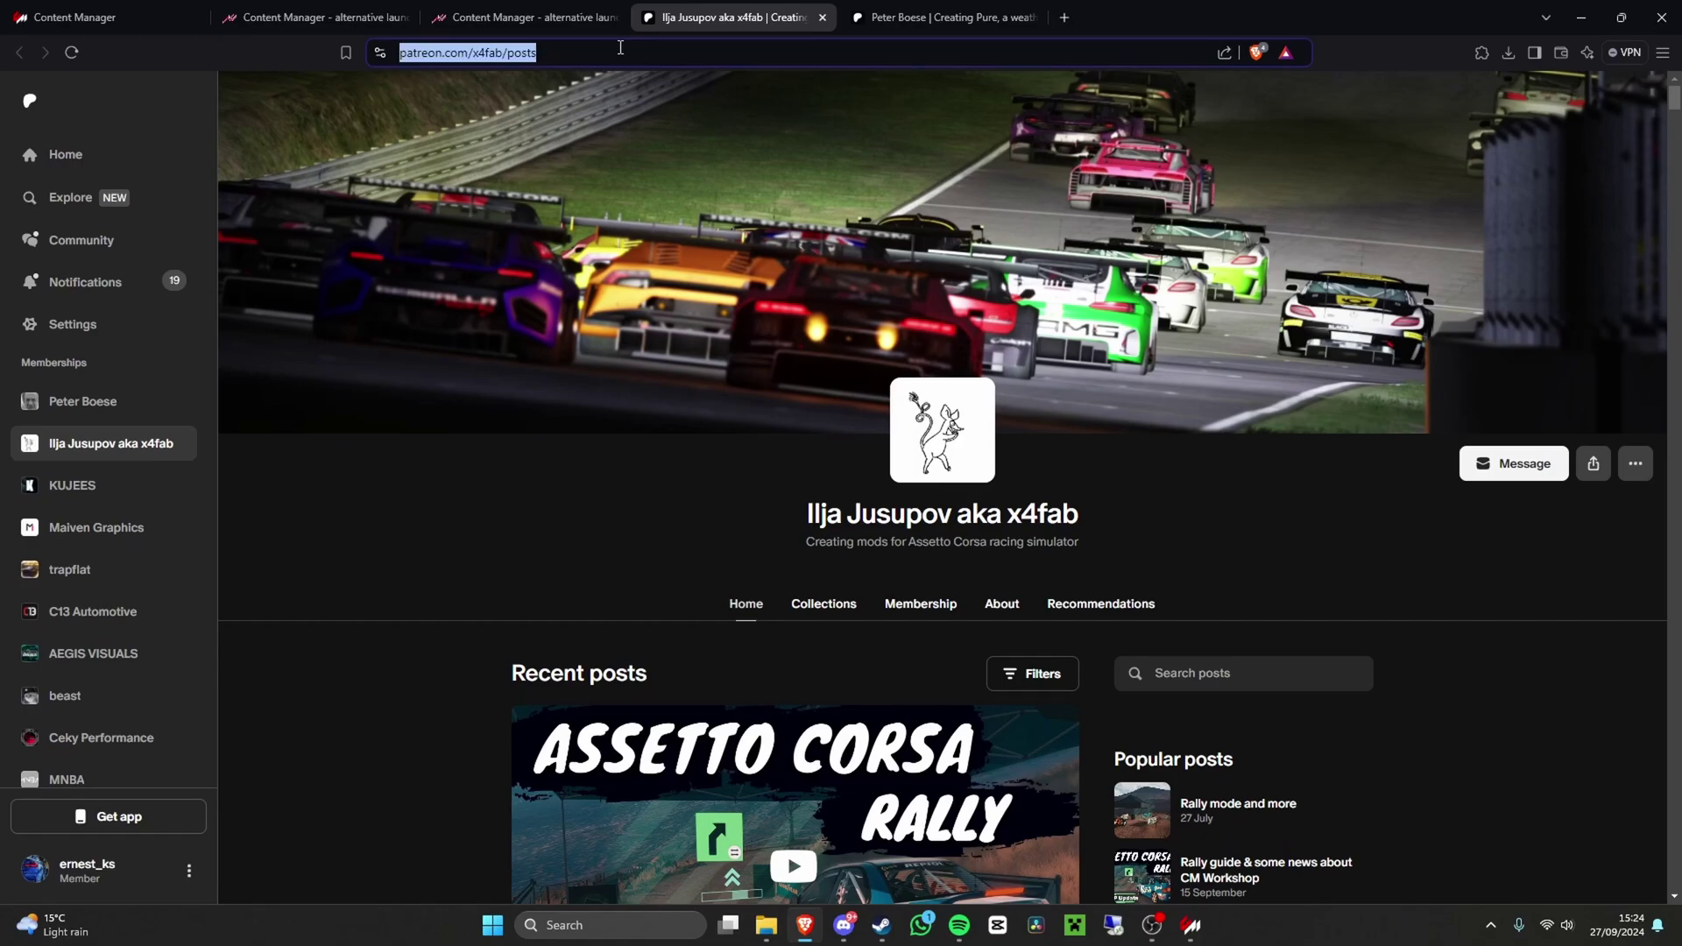
{"action": "left_click", "coordinate": [620, 47]}
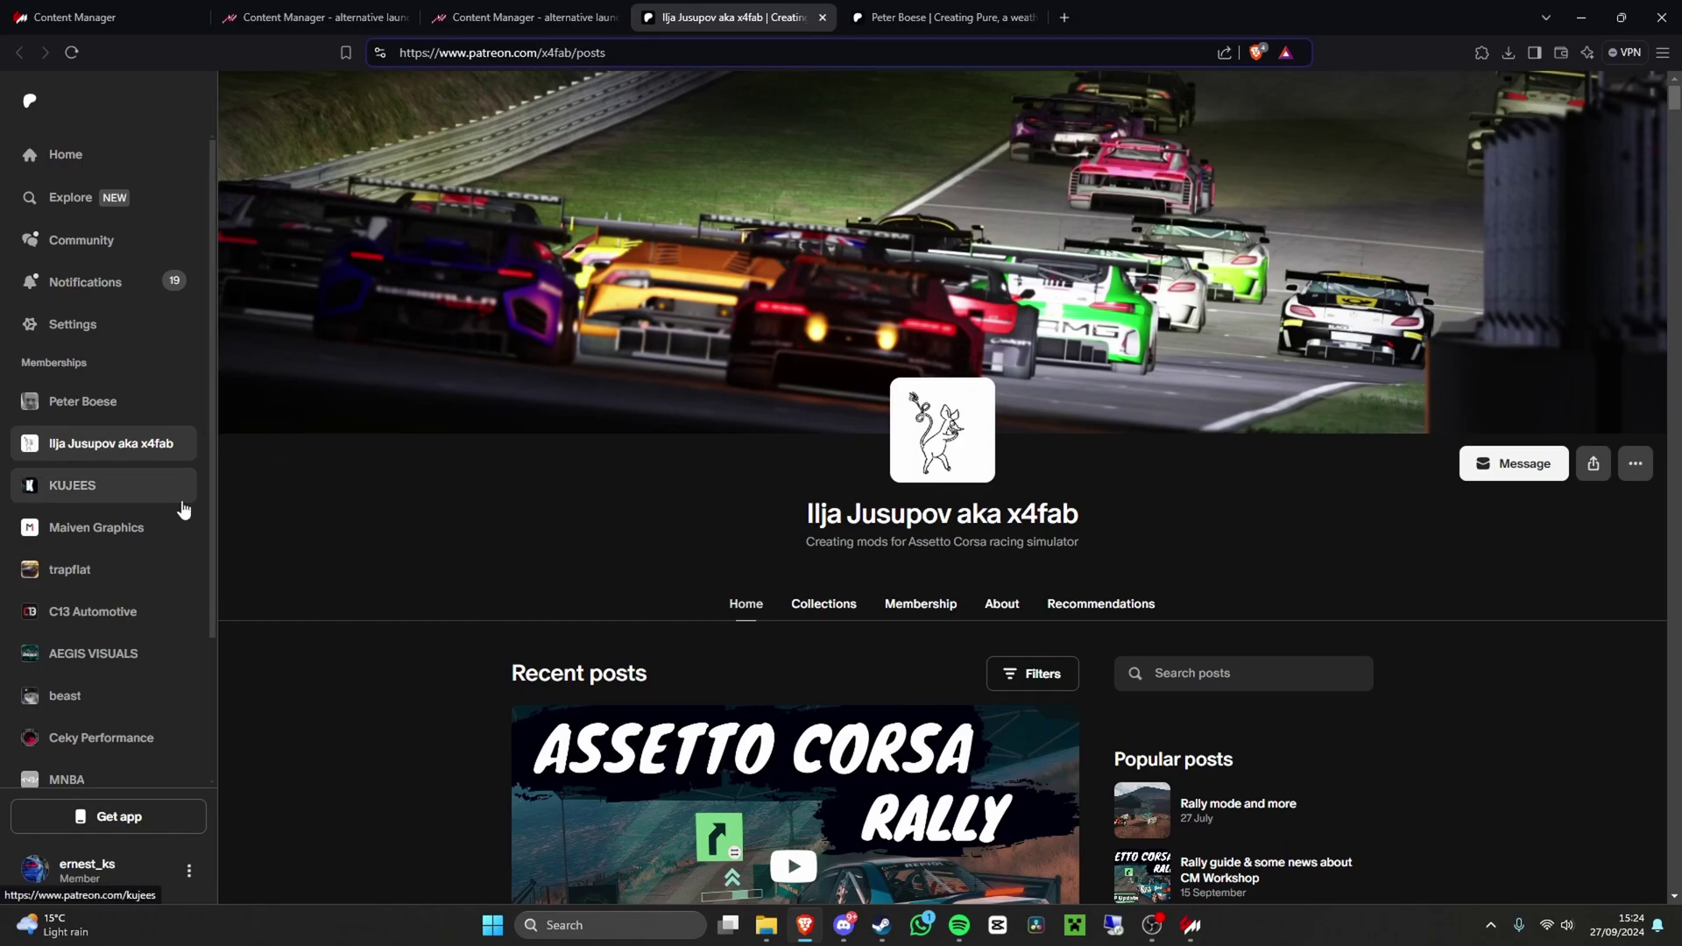
- Look through the Patreon posts for the attached Custom Shaders Patch preview archives
{"action": "scroll", "coordinate": [360, 575], "scroll_direction": "down", "scroll_amount": 4}
{"action": "scroll", "coordinate": [953, 536], "scroll_direction": "down", "scroll_amount": 3}
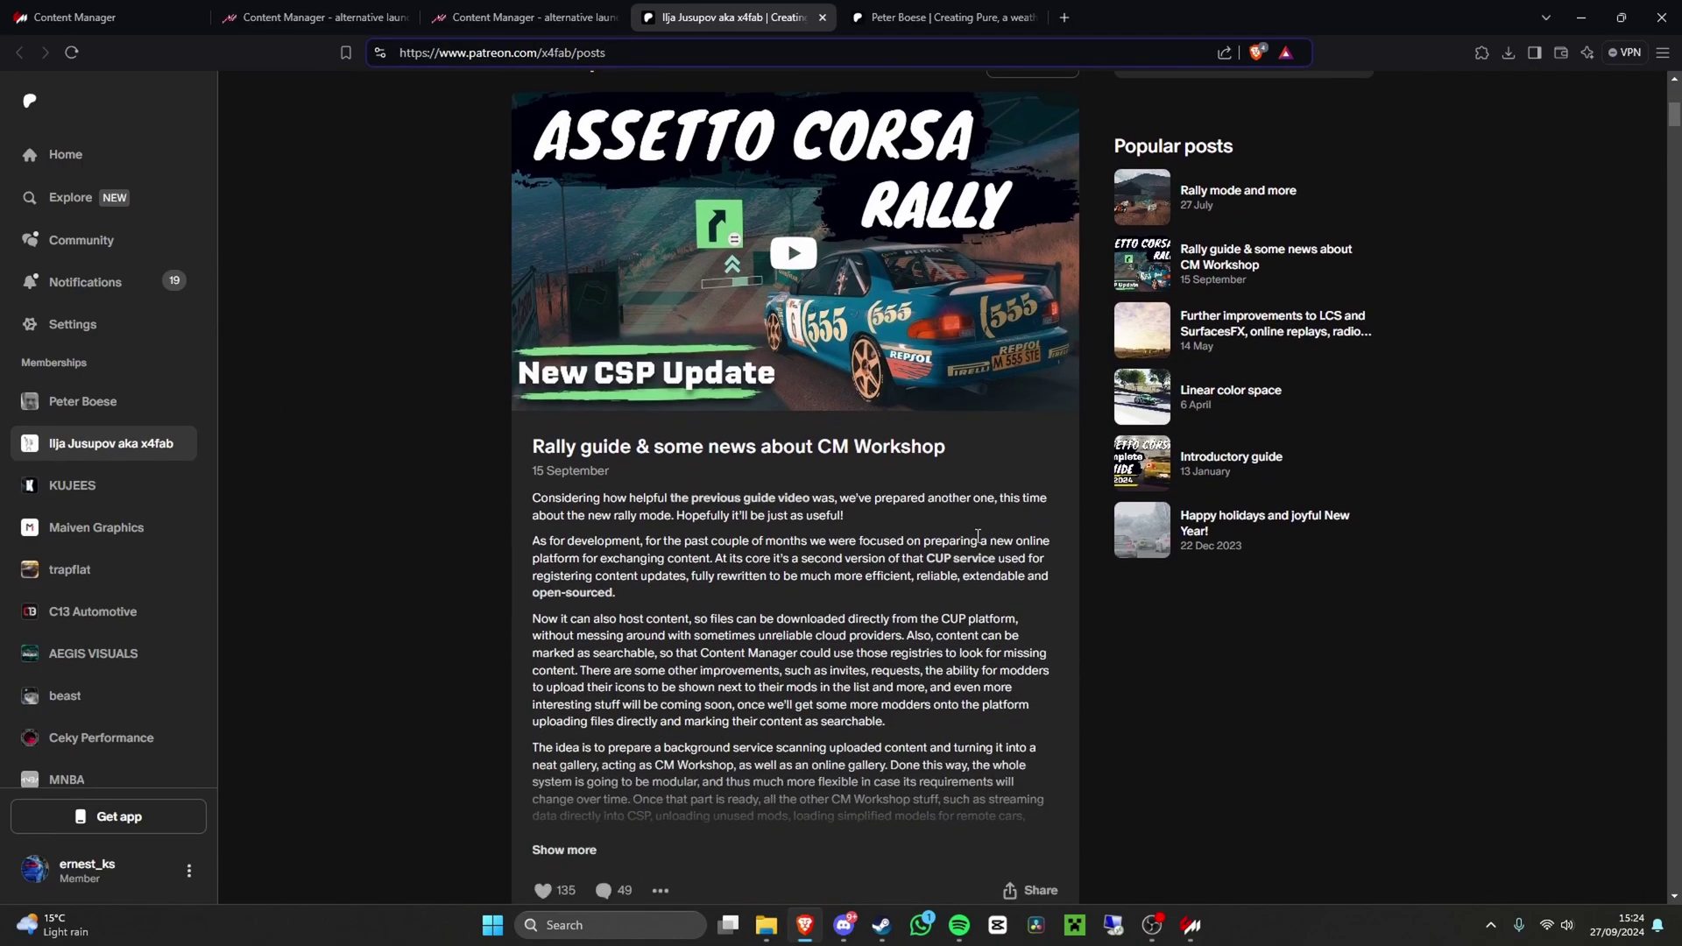
{"action": "scroll", "coordinate": [952, 536], "scroll_direction": "down", "scroll_amount": 6}
{"action": "left_click", "coordinate": [565, 325]}
{"action": "scroll", "coordinate": [548, 366], "scroll_direction": "down", "scroll_amount": 15}
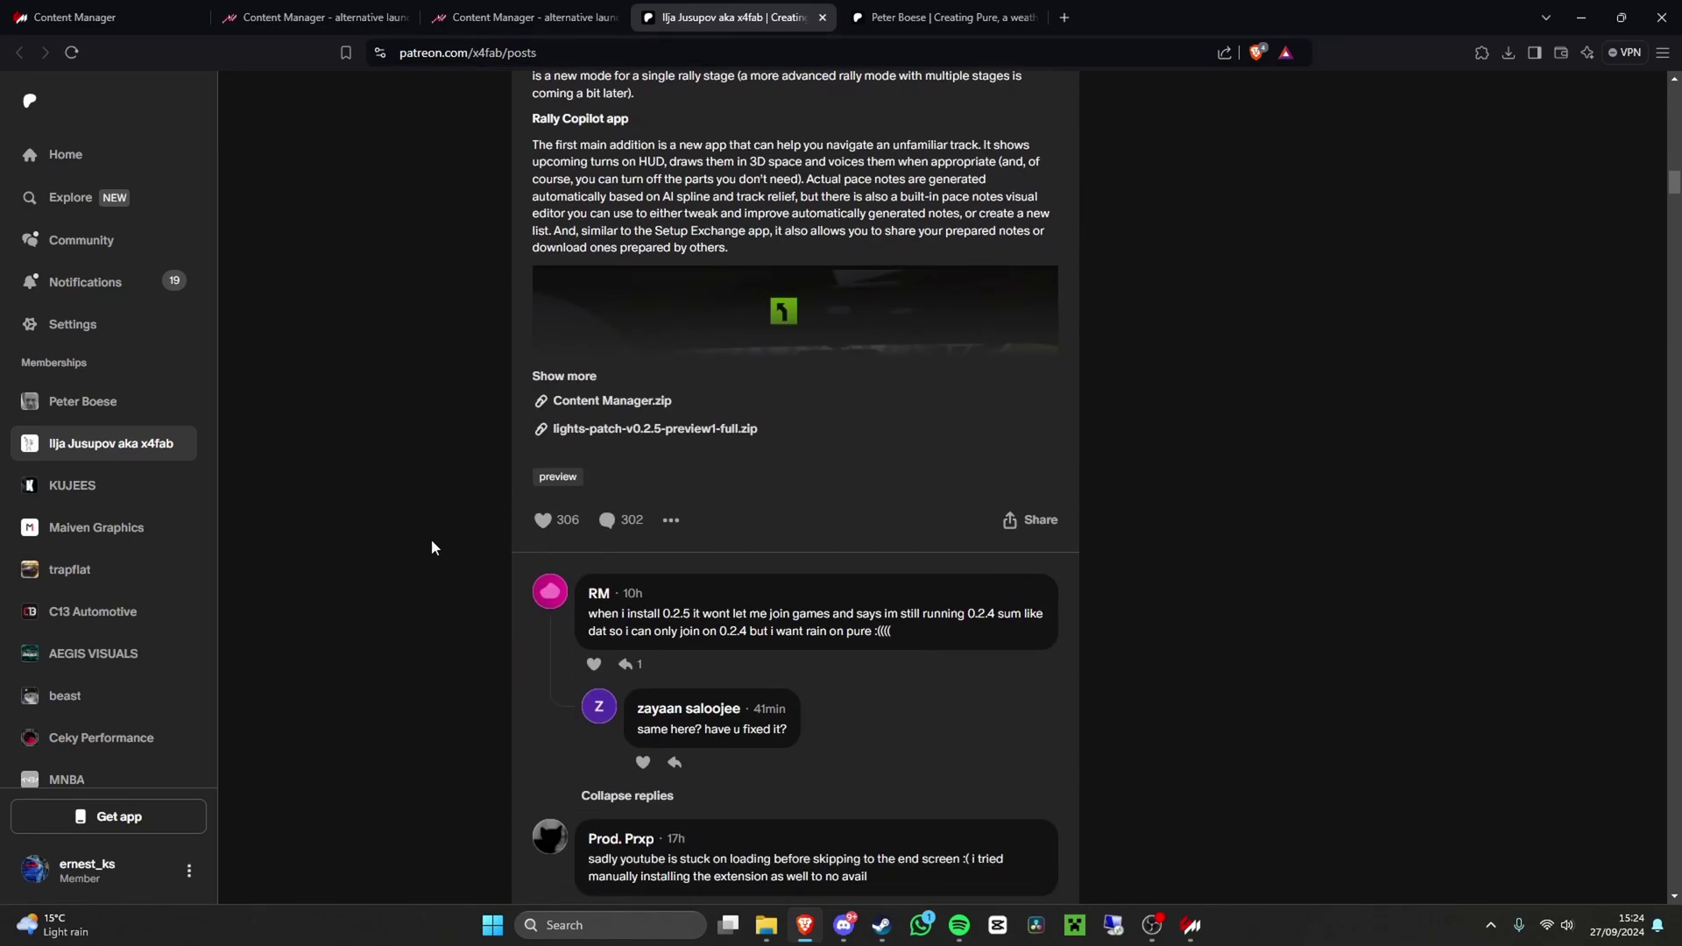
{"action": "scroll", "coordinate": [431, 547], "scroll_direction": "down", "scroll_amount": 10}
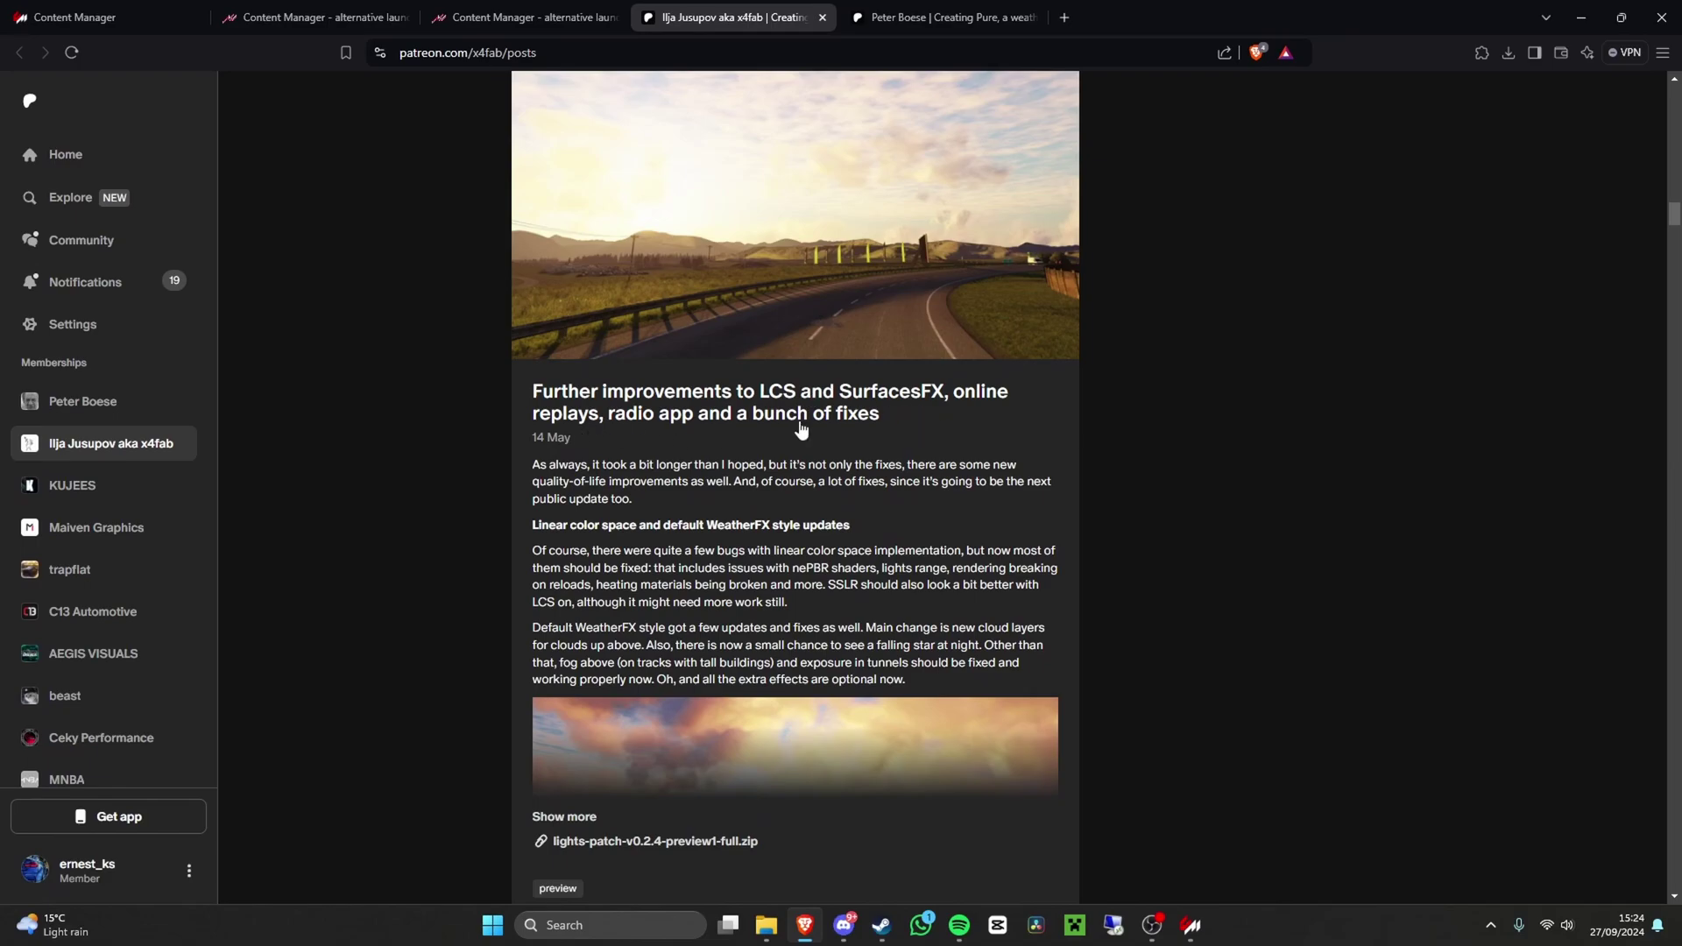
{"action": "scroll", "coordinate": [791, 432], "scroll_direction": "down", "scroll_amount": 3}
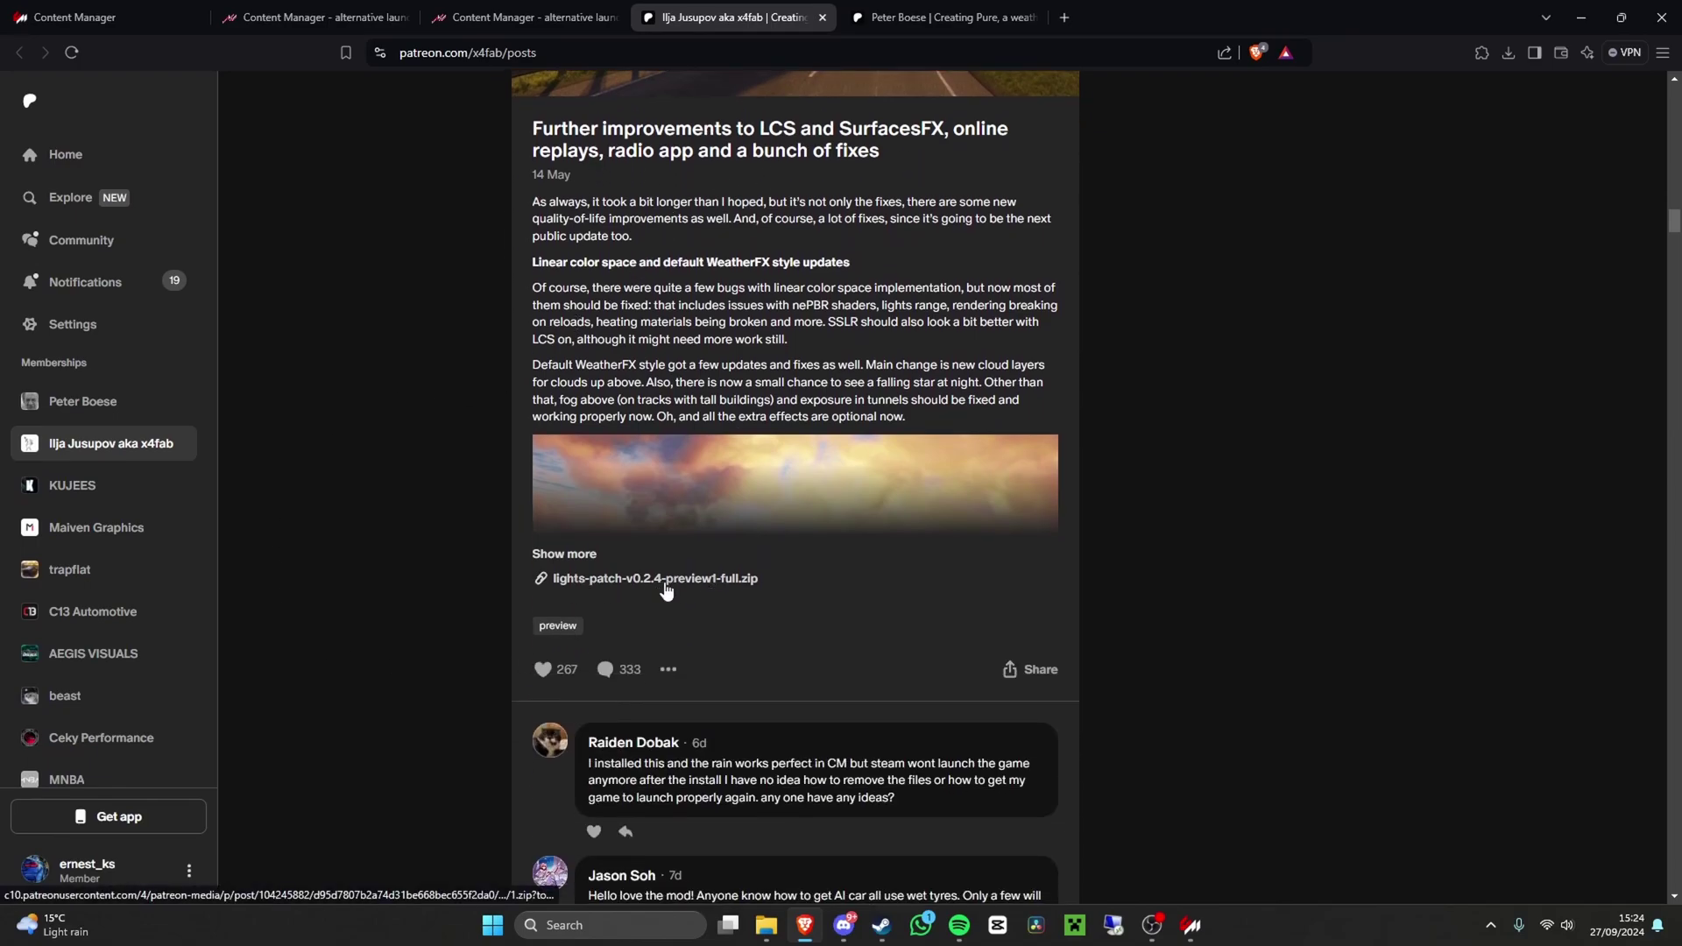
- Download lights-patch-v0.2.5-preview1-full.zip from the "Rally mode and more" post and show the saved archive in the Downloads folder
{"action": "scroll", "coordinate": [660, 599], "scroll_direction": "up", "scroll_amount": 15}
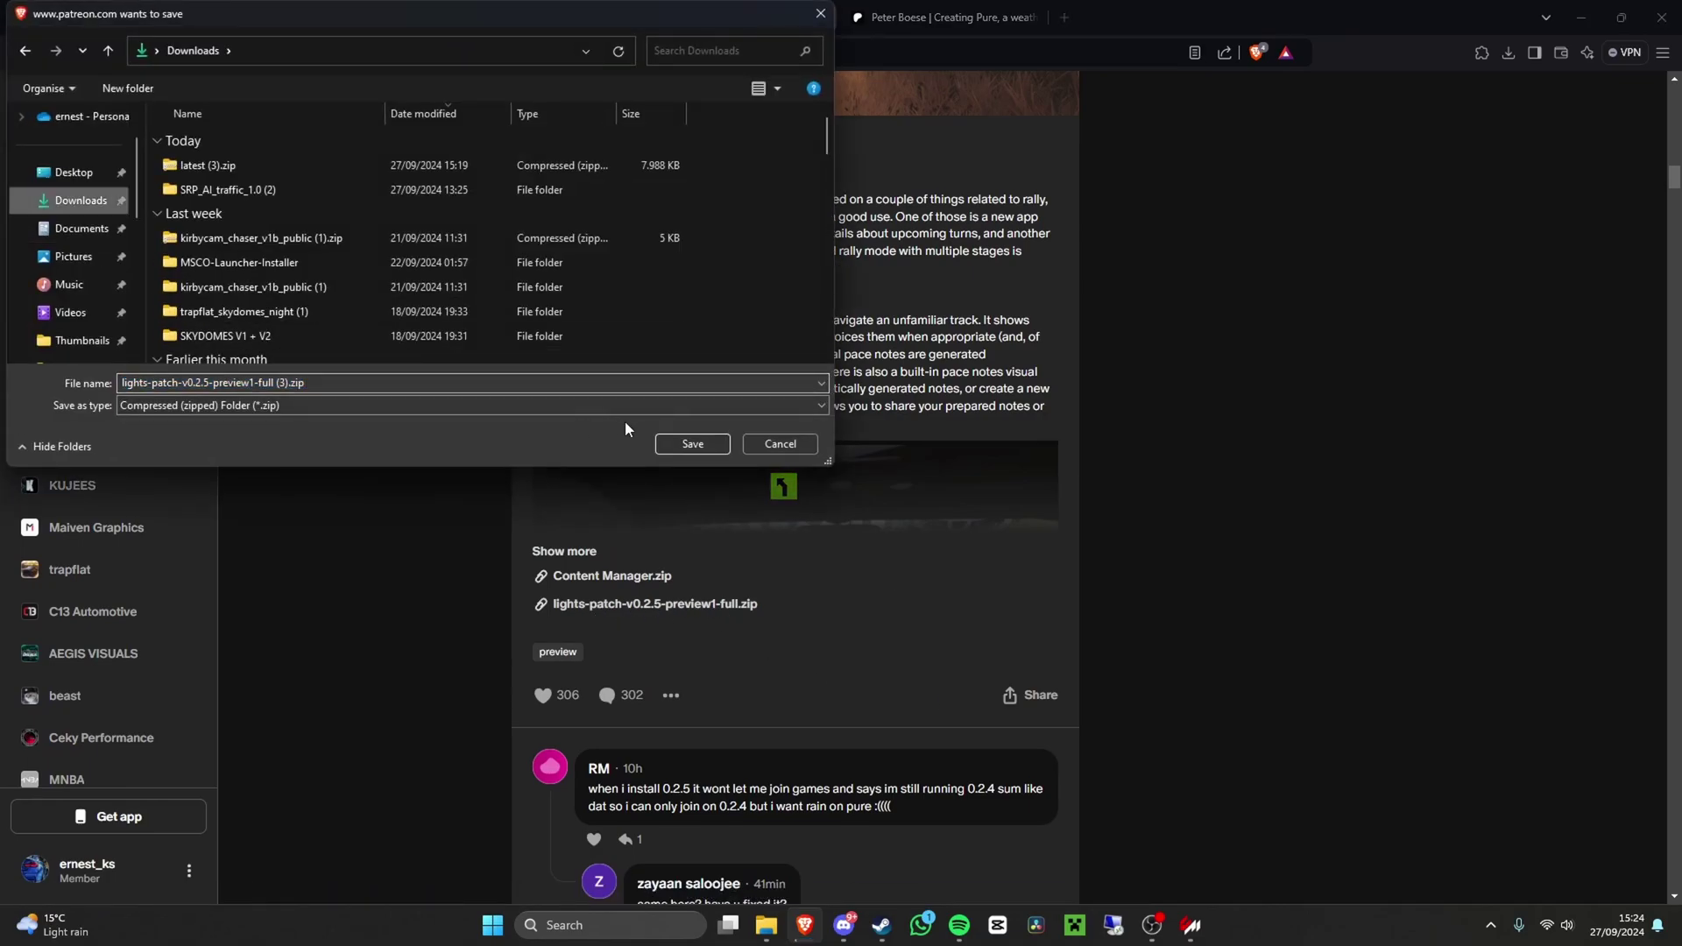
{"action": "left_click", "coordinate": [788, 443]}
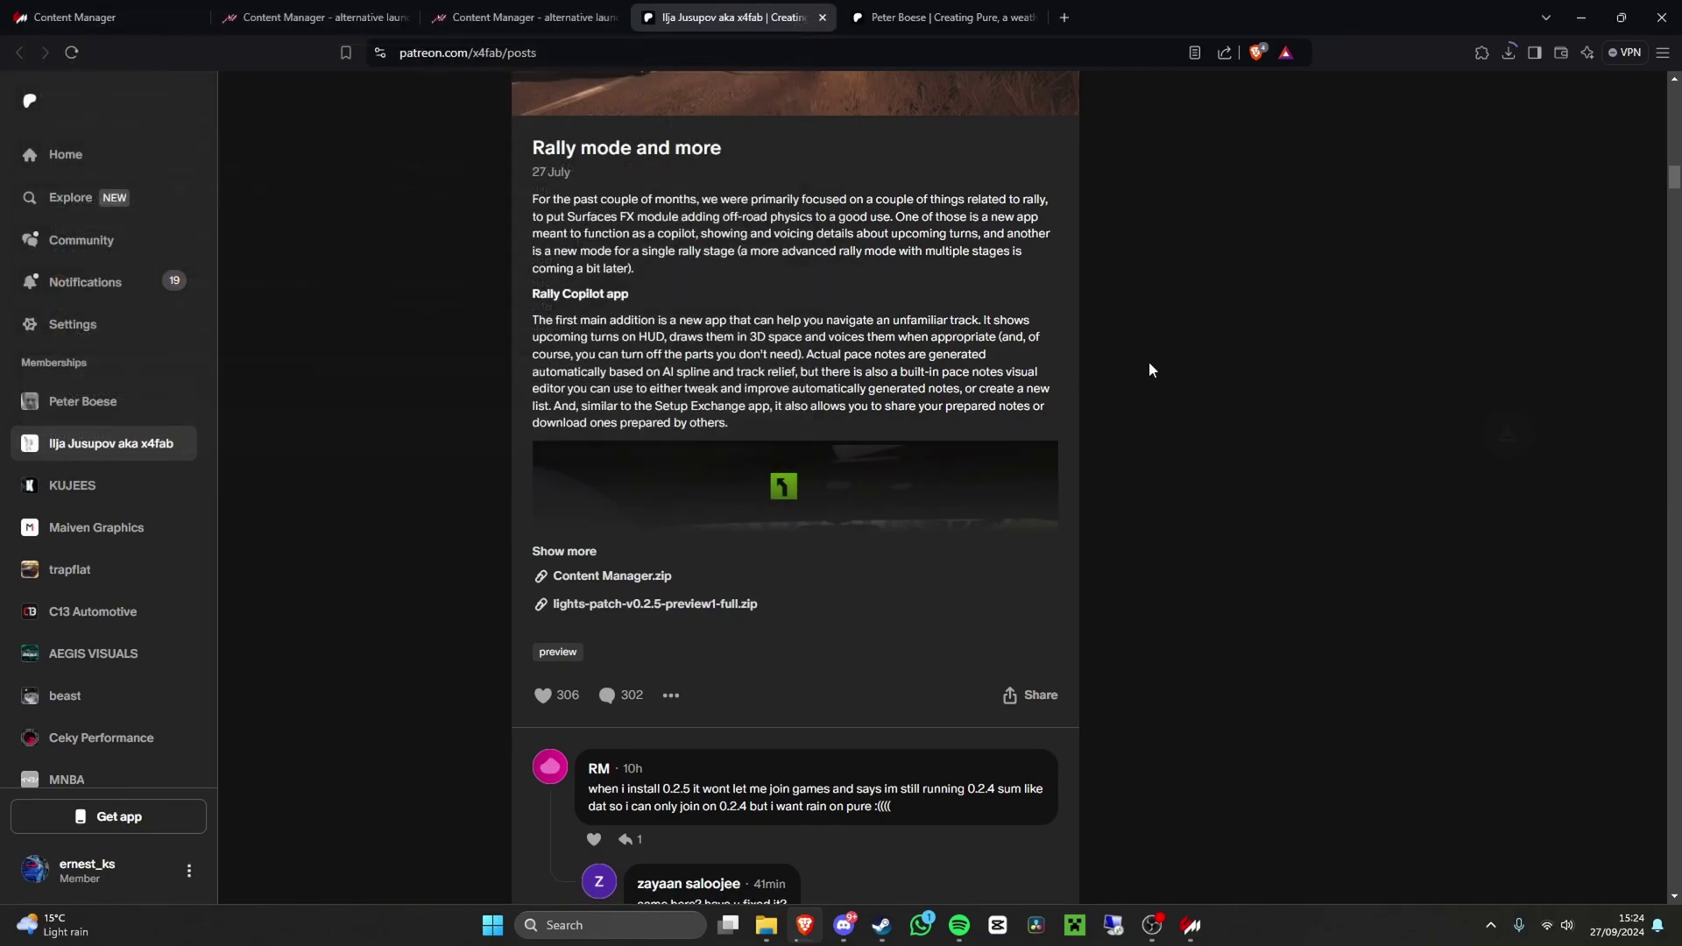
{"action": "left_click", "coordinate": [1511, 53]}
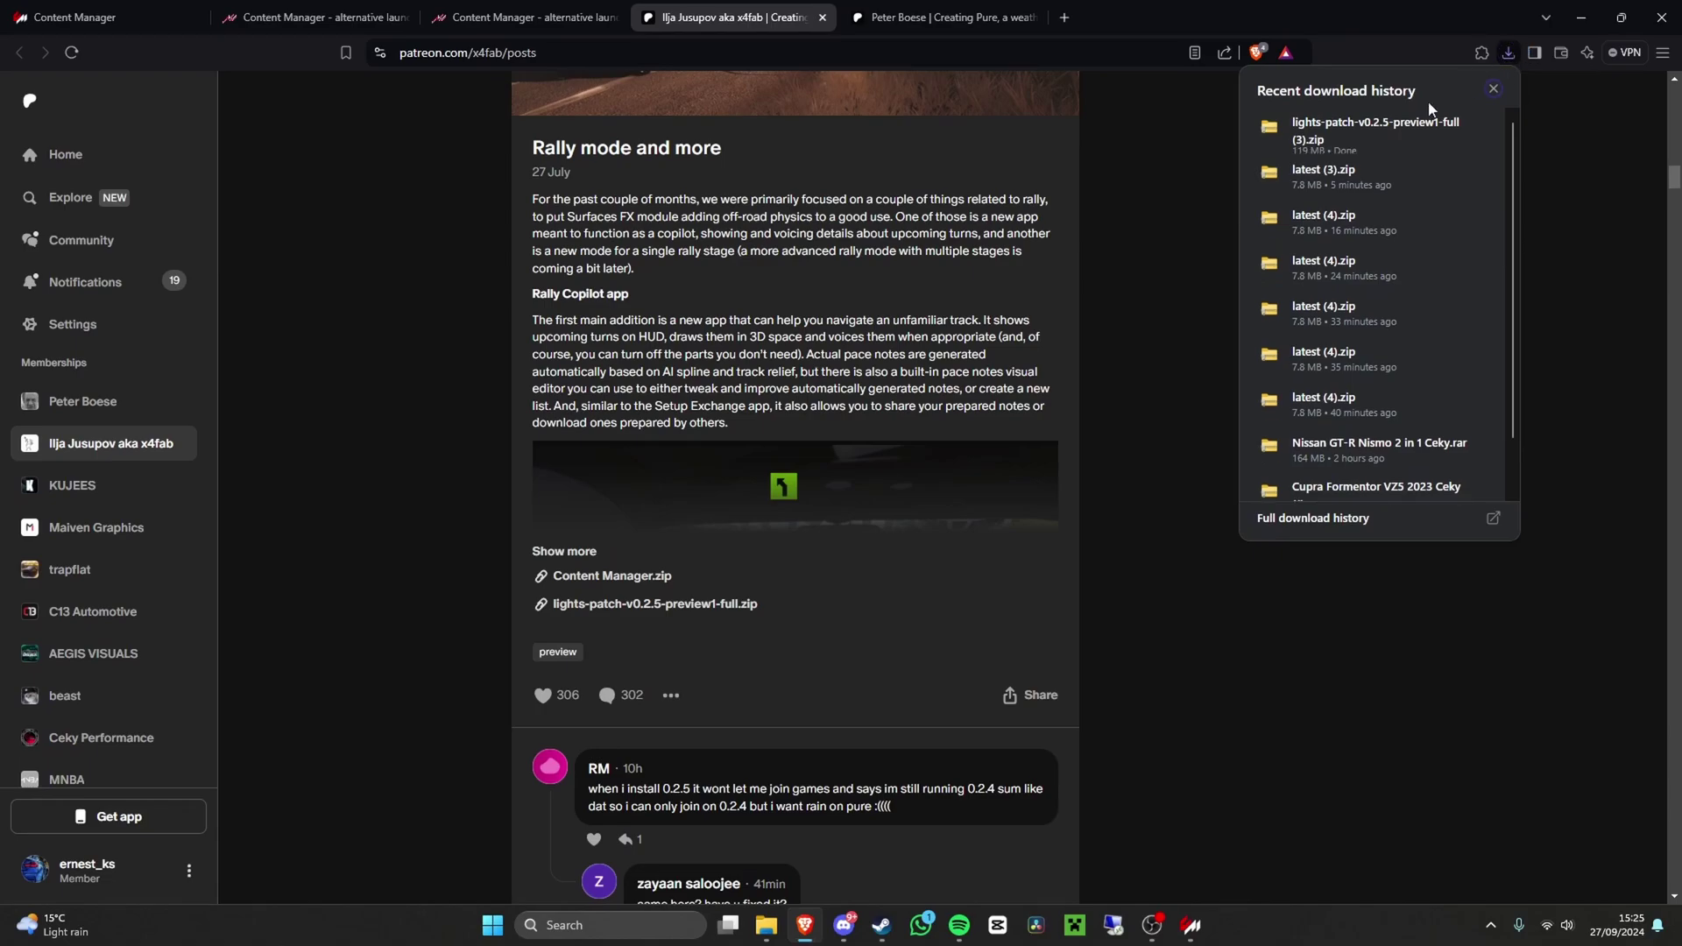
{"action": "left_click", "coordinate": [1449, 128]}
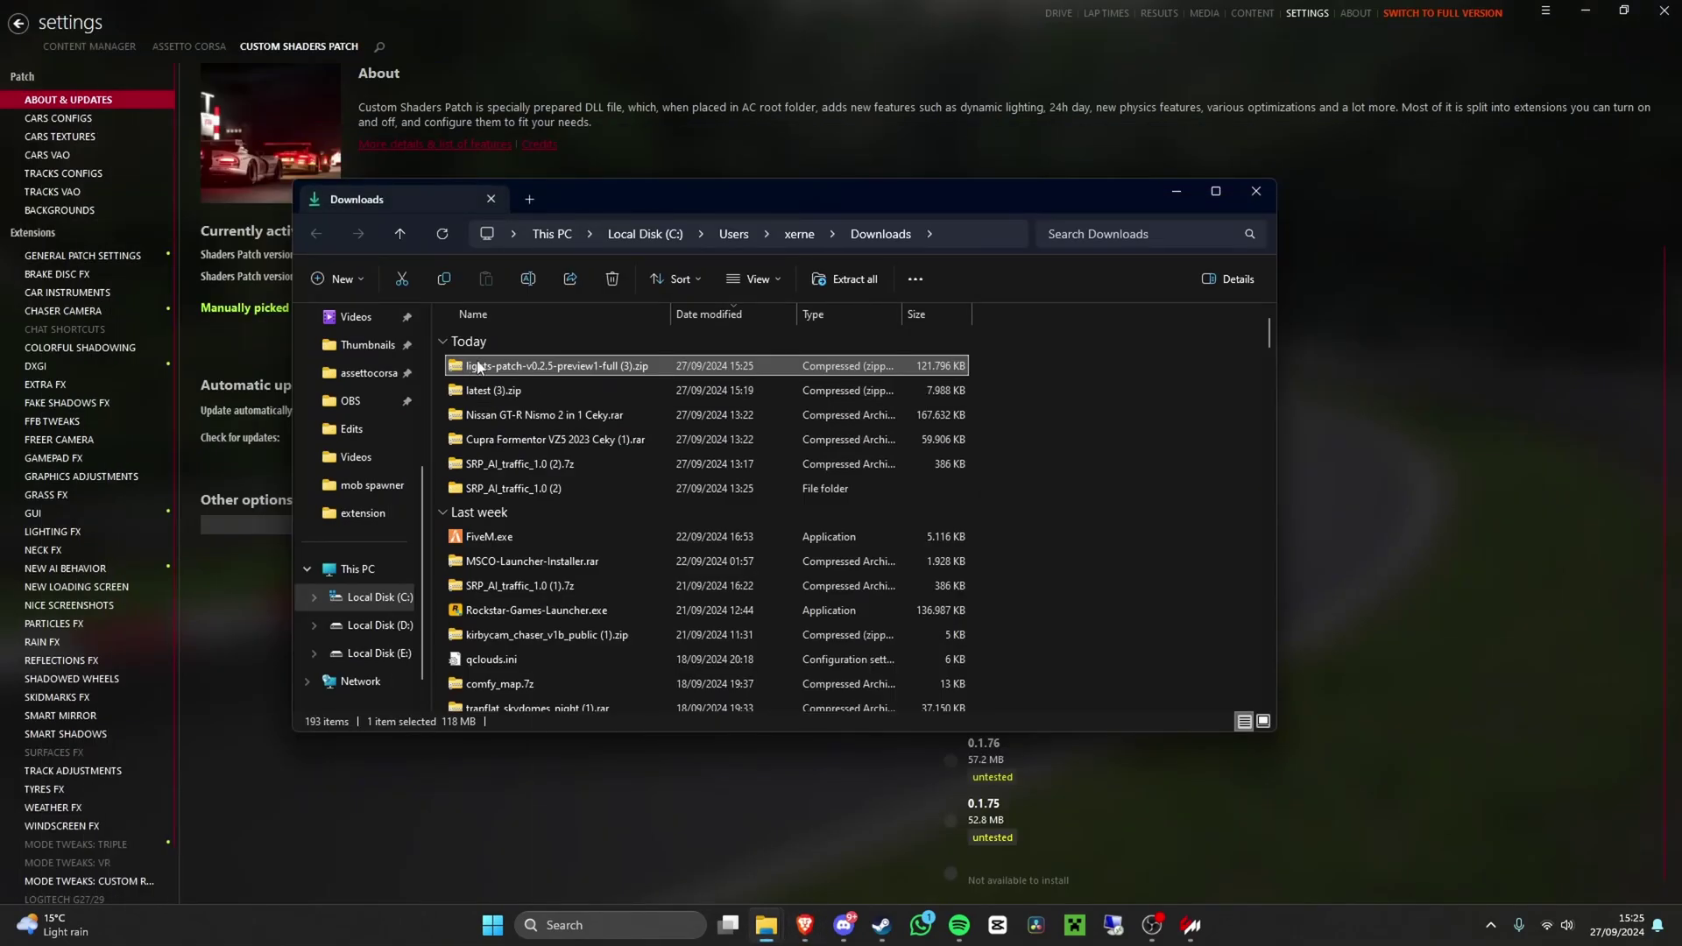
- Extract the lights-patch-v0.2.5-preview1-full archive in Downloads, and arrange its extracted contents beside the Downloads window
{"action": "left_click", "coordinate": [846, 279]}
{"action": "left_click", "coordinate": [999, 629]}
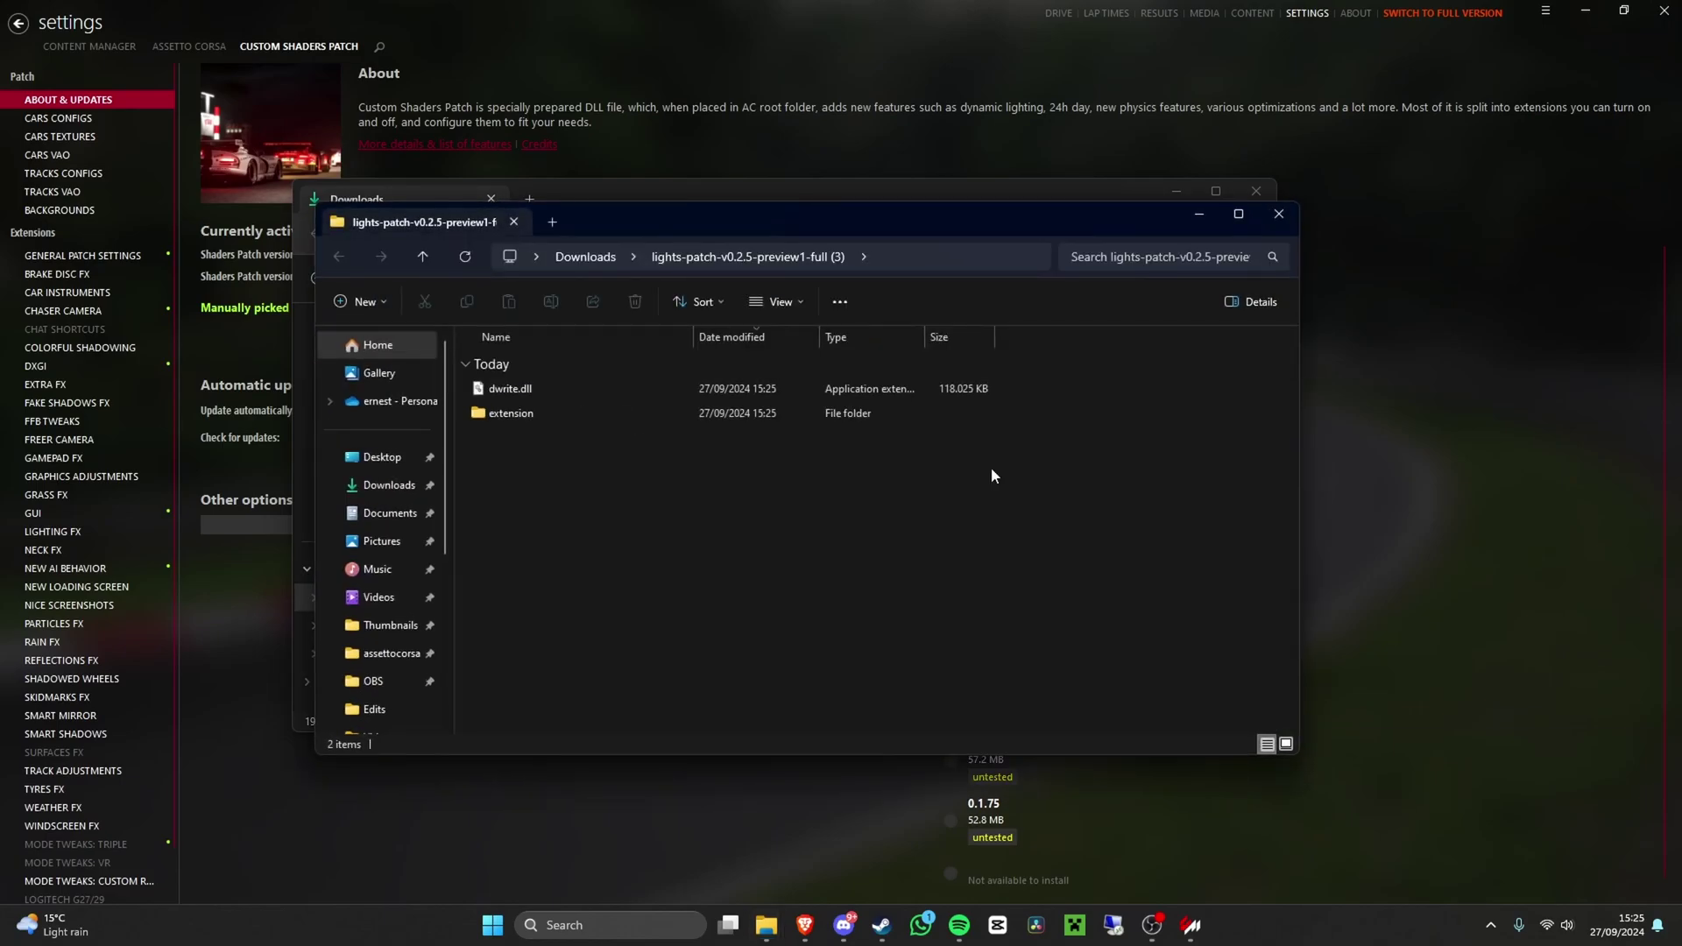
{"action": "left_click", "coordinate": [514, 395]}
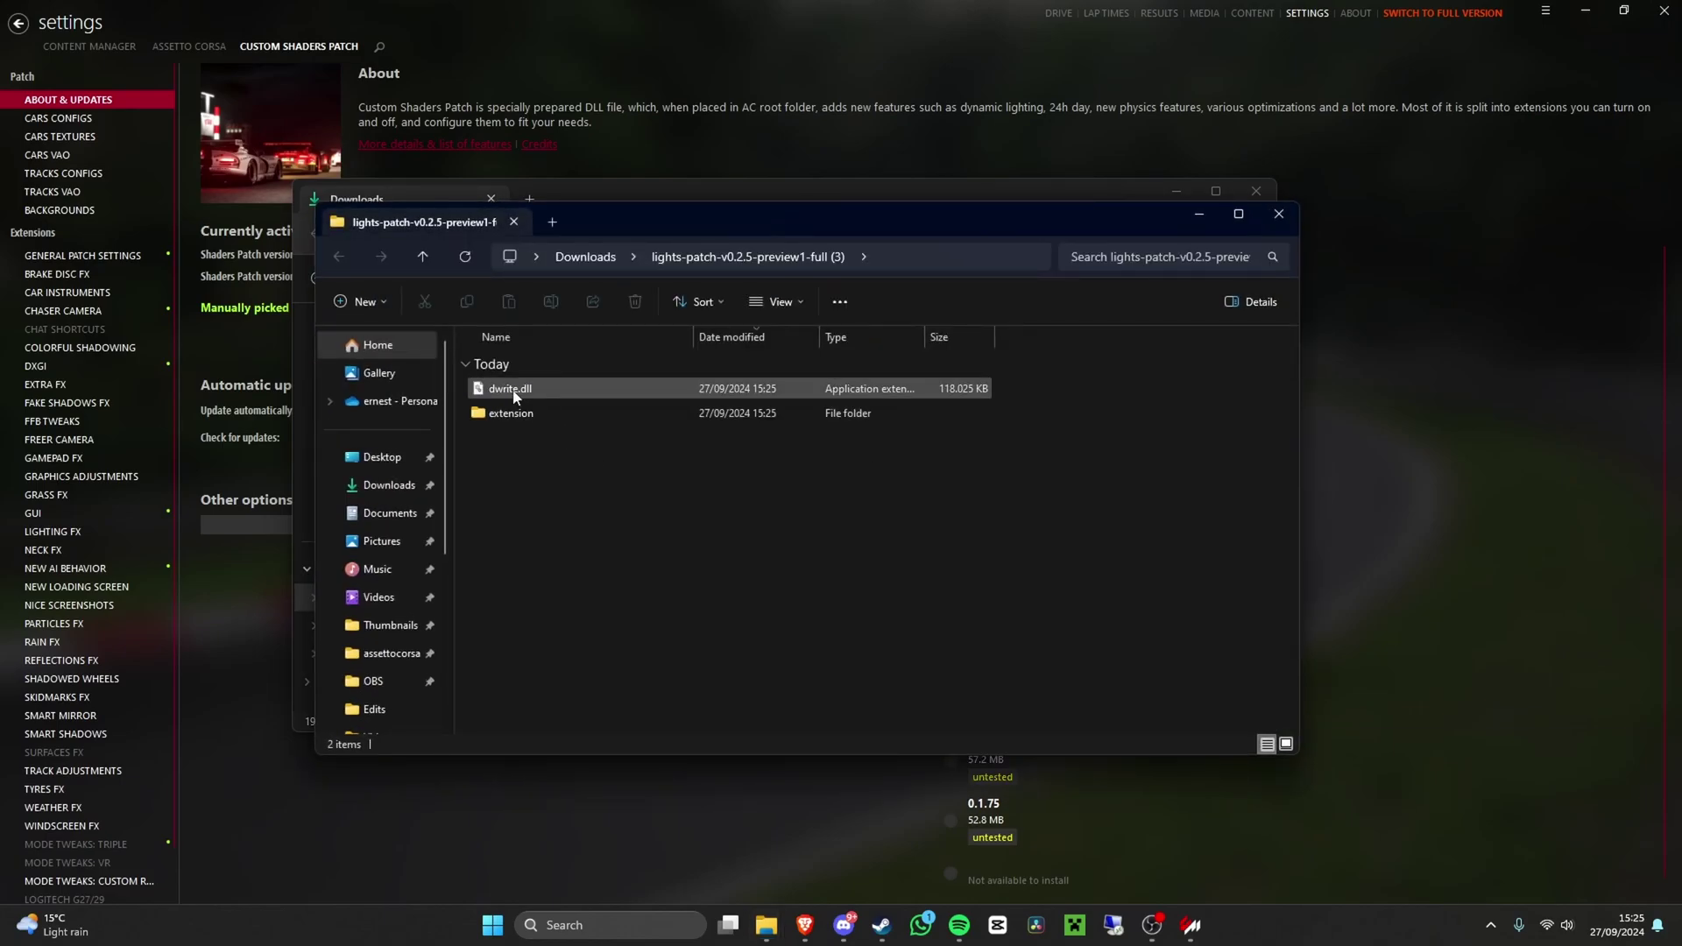
{"action": "left_click_drag", "start_coordinate": [712, 217], "coordinate": [1093, 141]}
{"action": "left_click_drag", "start_coordinate": [658, 201], "coordinate": [519, 367]}
{"action": "left_click_drag", "start_coordinate": [1353, 478], "coordinate": [1270, 298]}
{"action": "left_click_drag", "start_coordinate": [543, 366], "coordinate": [443, 243]}
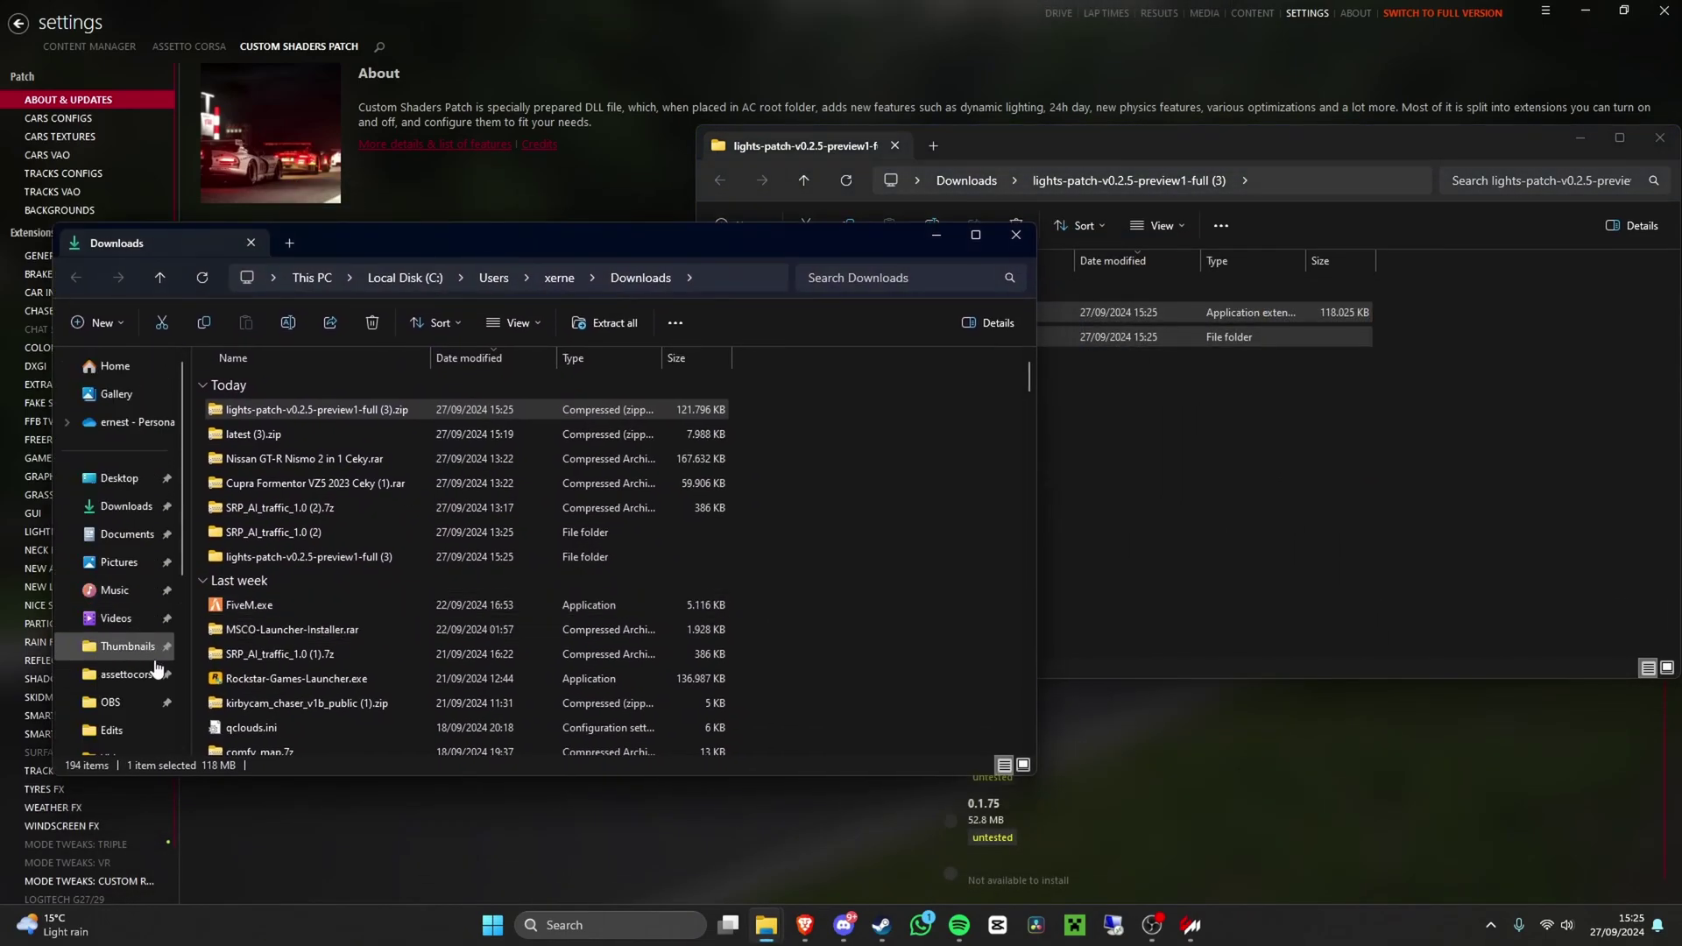
- Switch to Steam and browse to Assetto Corsa's installed files from the game's properties, opening the assettocorsa root folder
{"action": "mouse_move", "coordinate": [878, 928]}
{"action": "left_click", "coordinate": [807, 820]}
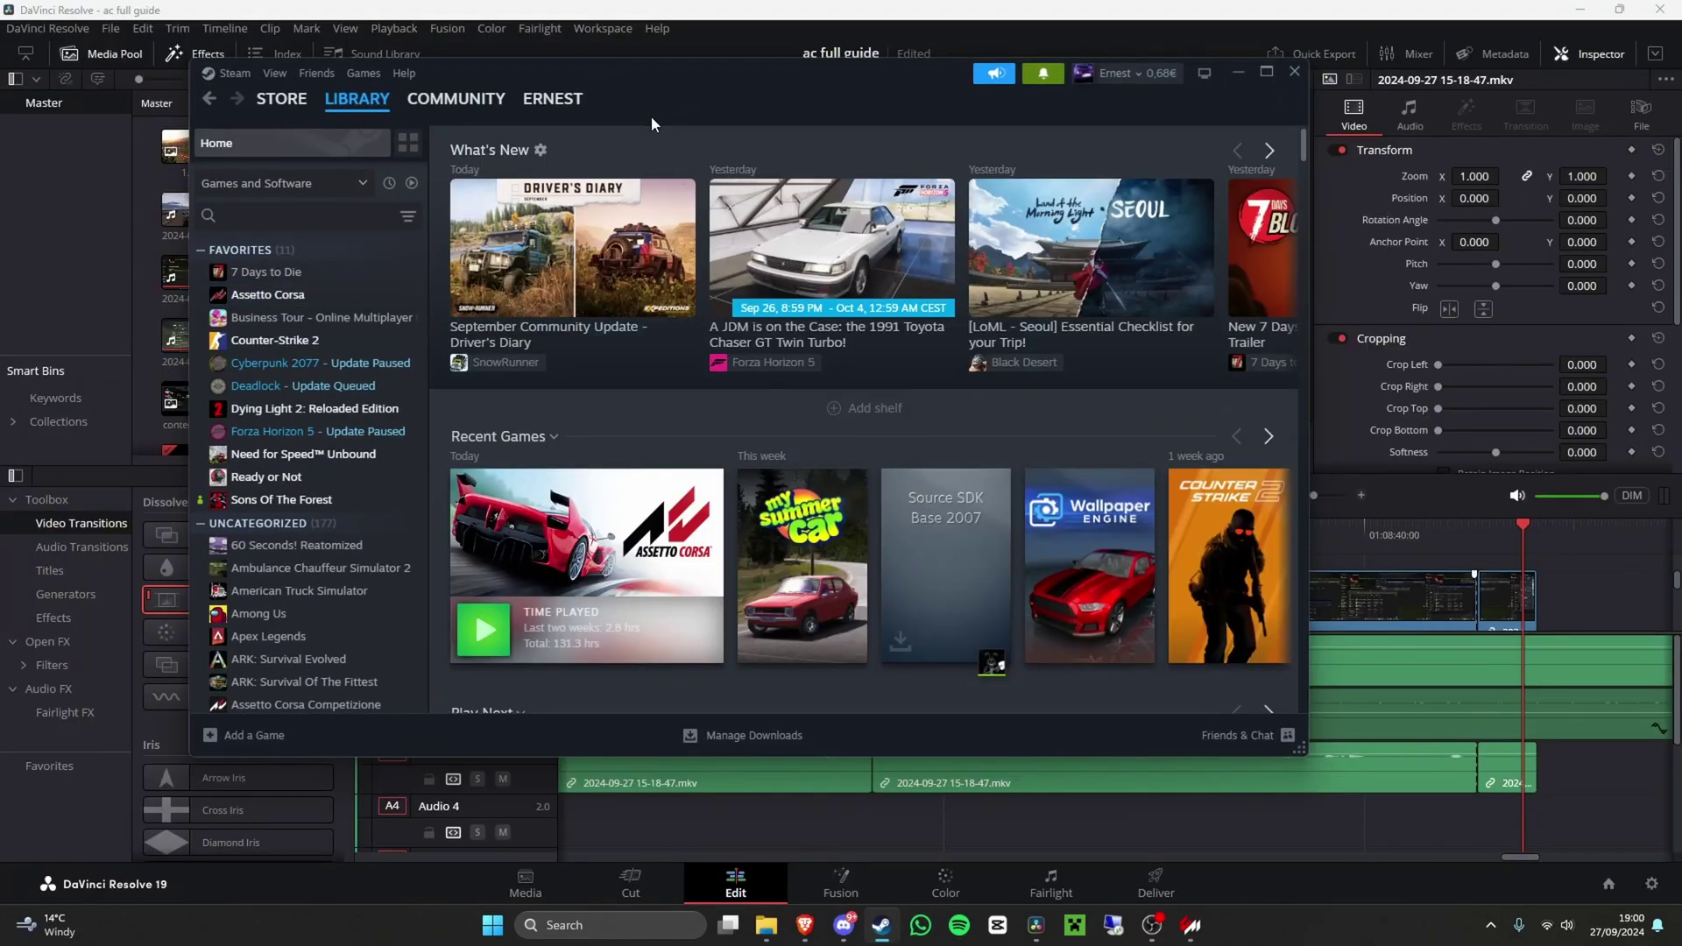
{"action": "left_click", "coordinate": [267, 295]}
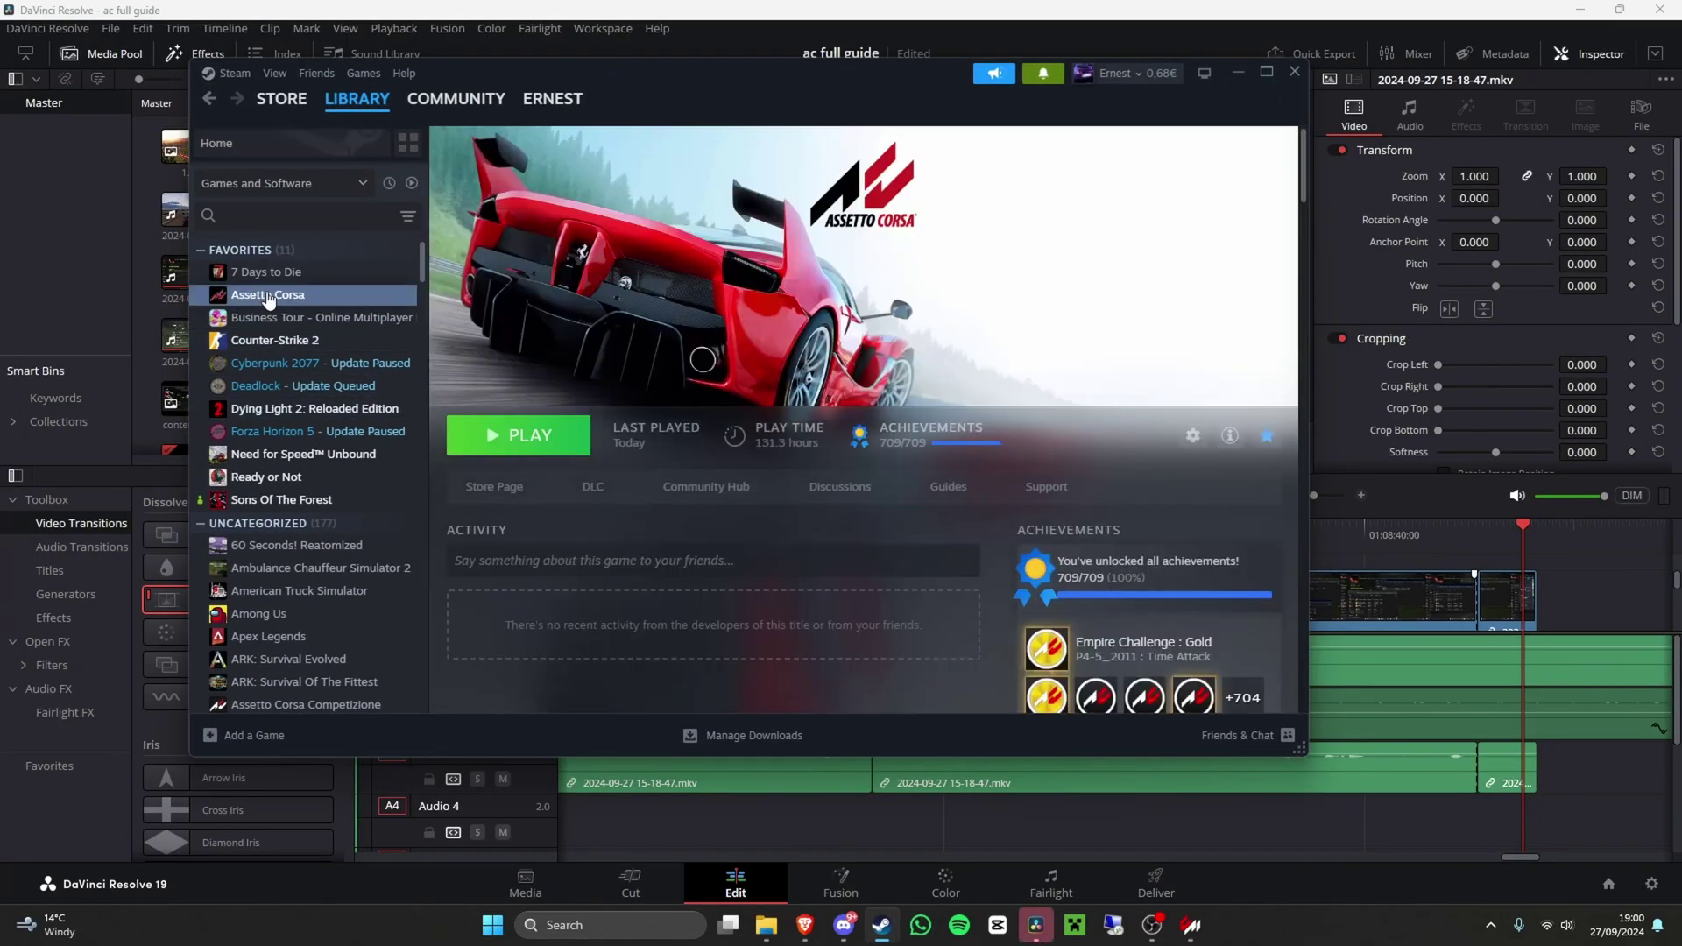
{"action": "right_click", "coordinate": [269, 301]}
{"action": "left_click", "coordinate": [324, 528]}
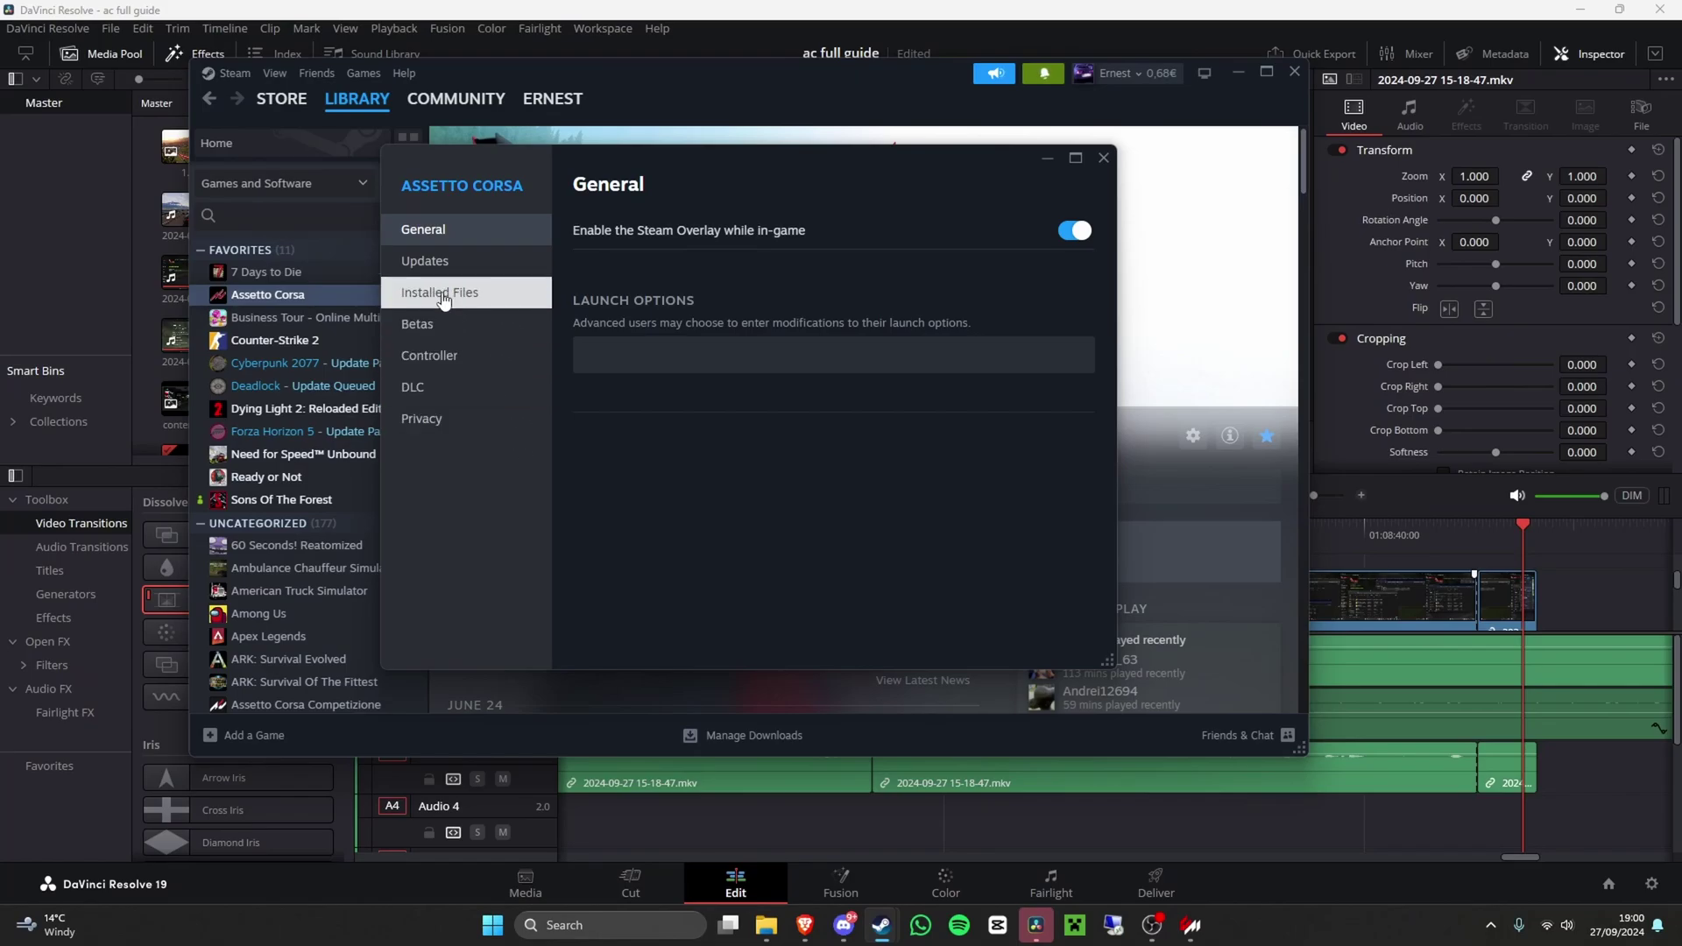
{"action": "left_click", "coordinate": [444, 296]}
{"action": "left_click", "coordinate": [1057, 230]}
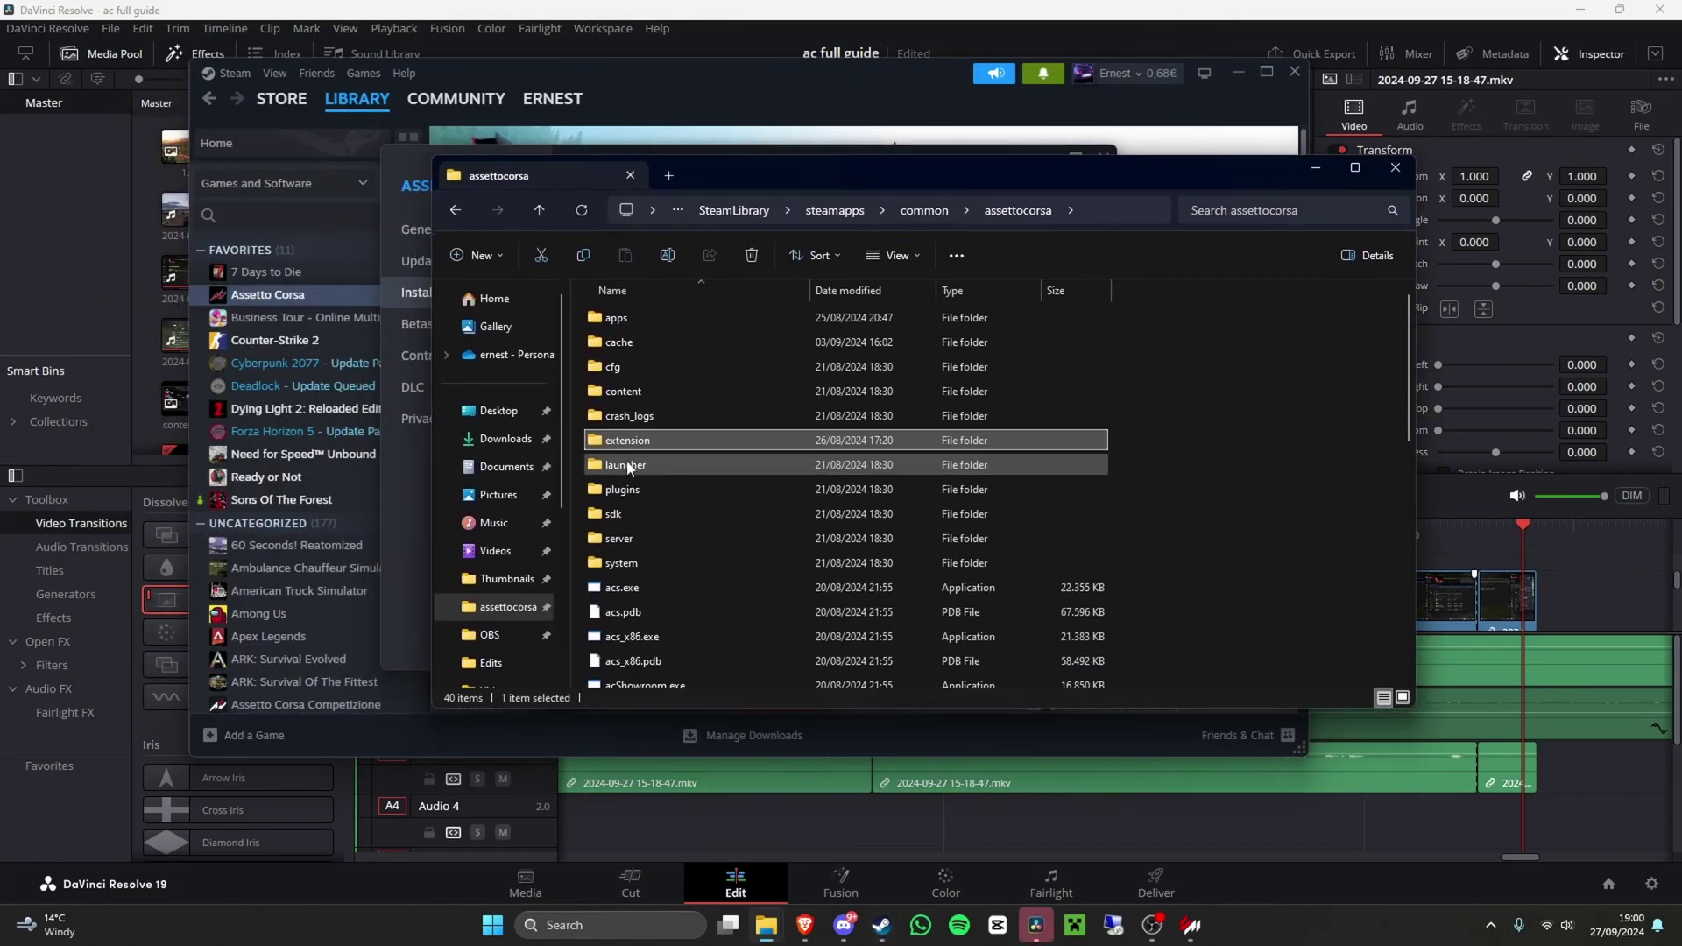
{"action": "left_click_drag", "start_coordinate": [741, 180], "coordinate": [412, 133]}
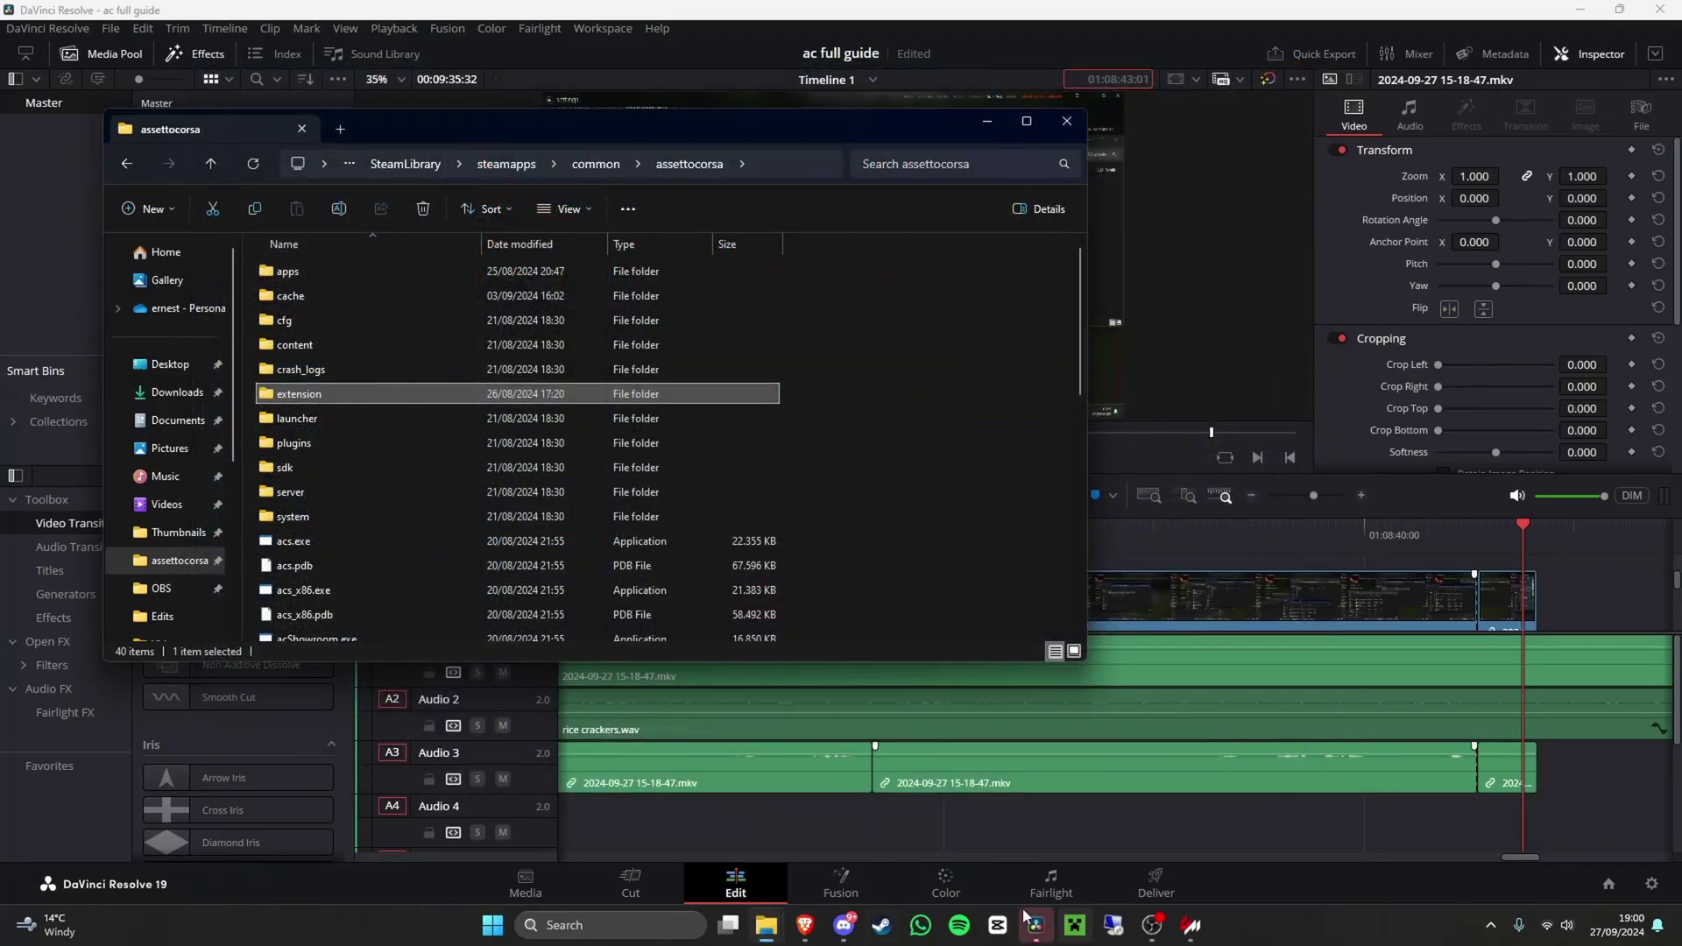
- Open the extracted lights-patch-v0.2.5-preview1-full (3) folder from Downloads in a second window beside the assettocorsa folder
{"action": "left_click", "coordinate": [798, 927]}
{"action": "left_click", "coordinate": [791, 934]}
{"action": "mouse_move", "coordinate": [767, 927]}
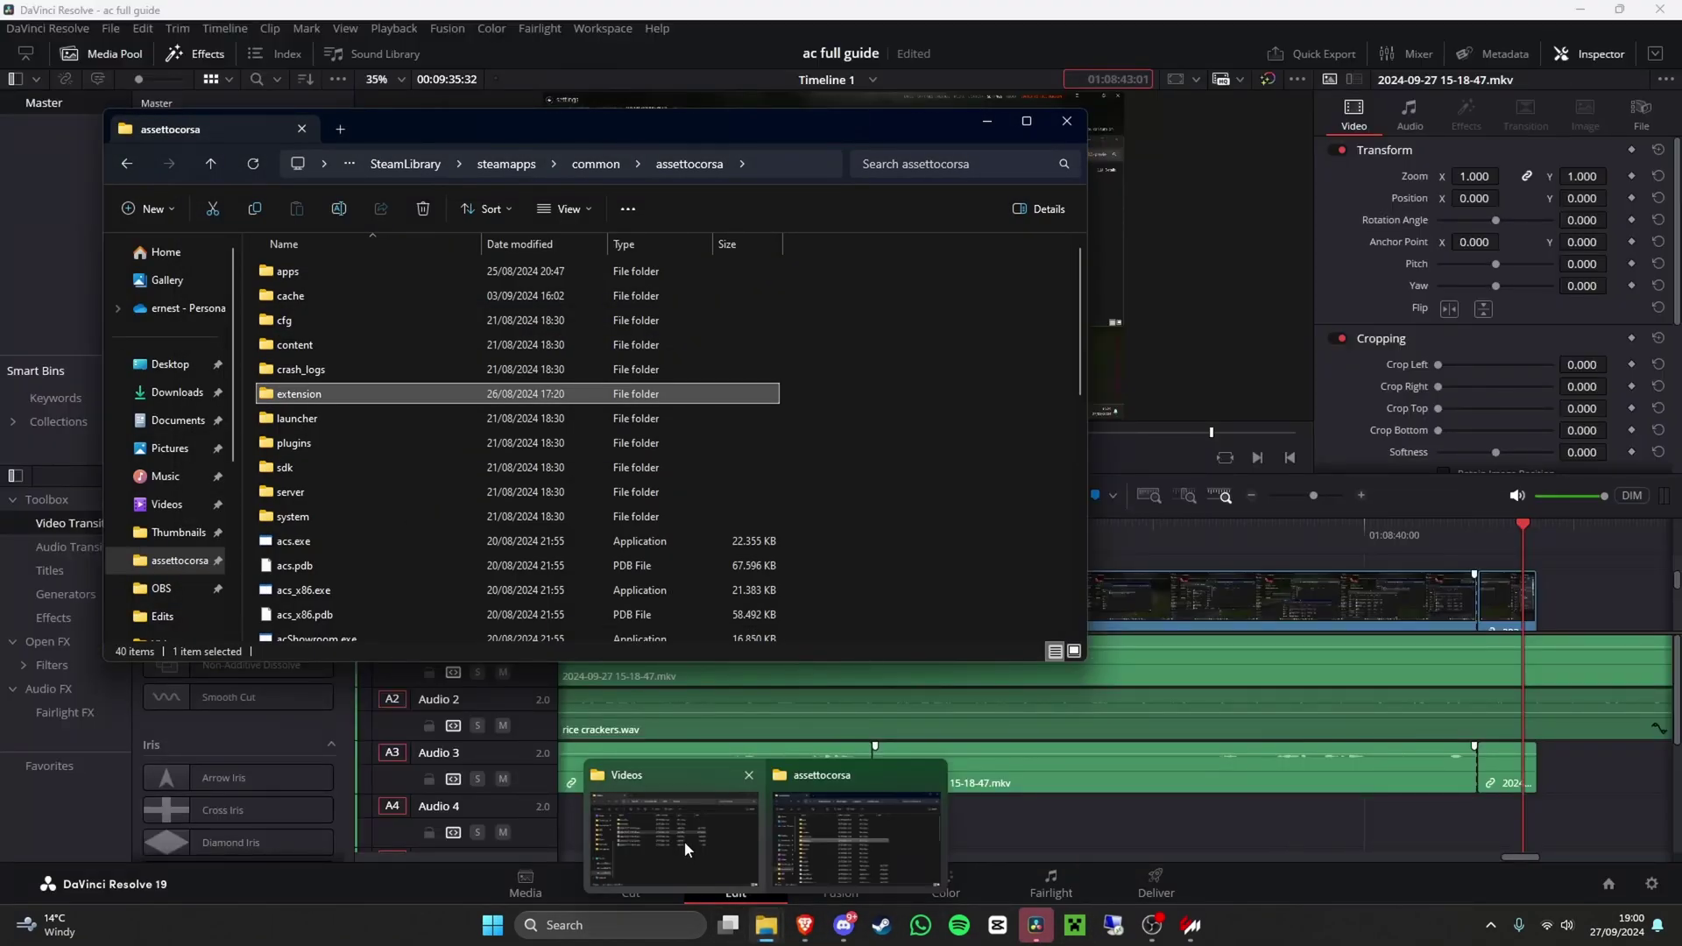
{"action": "left_click", "coordinate": [688, 849]}
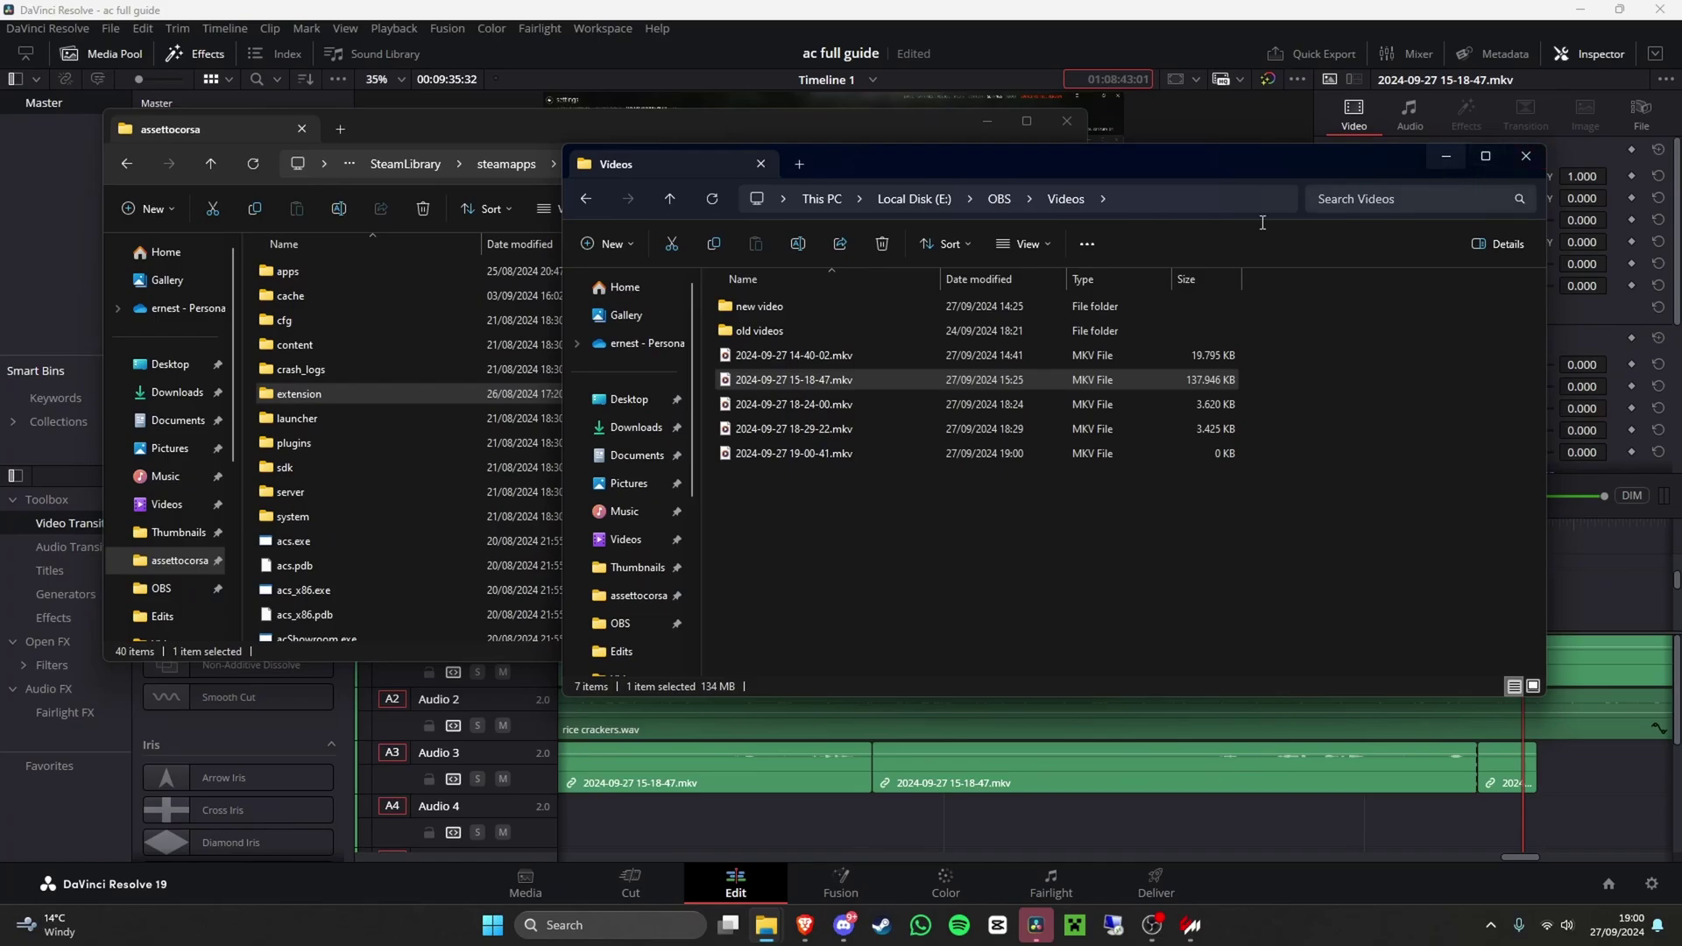
{"action": "left_click", "coordinate": [633, 427]}
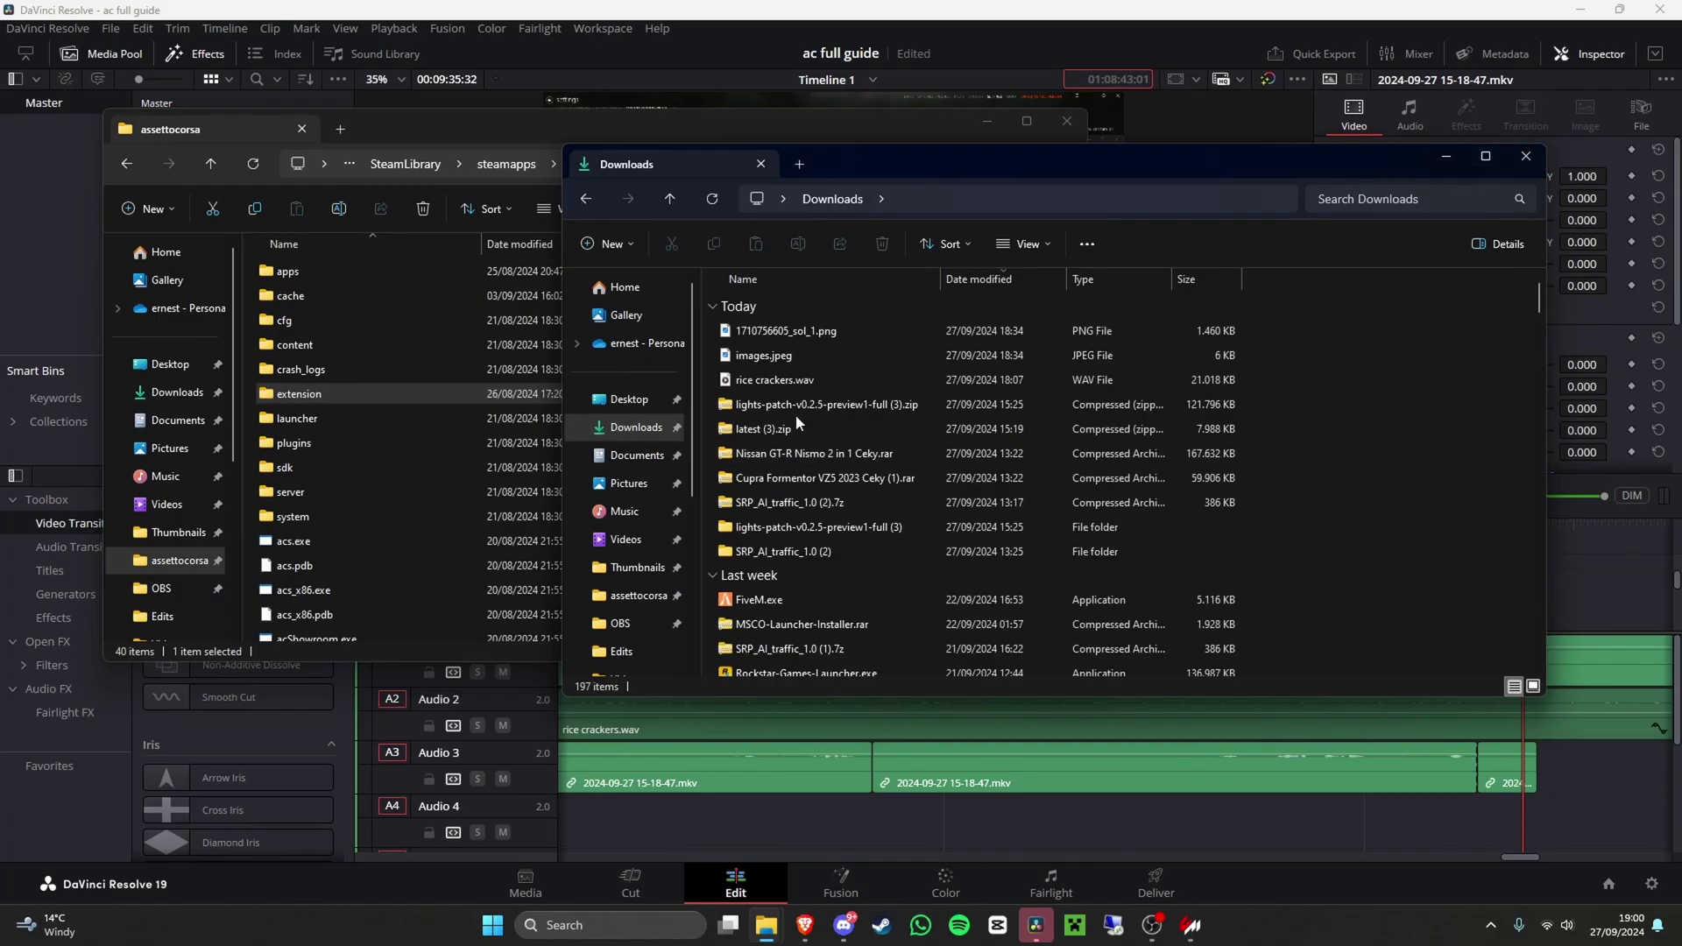
{"action": "double_click", "coordinate": [782, 527]}
{"action": "left_click_drag", "start_coordinate": [886, 153], "coordinate": [1132, 136]}
{"action": "left_click", "coordinate": [639, 124]}
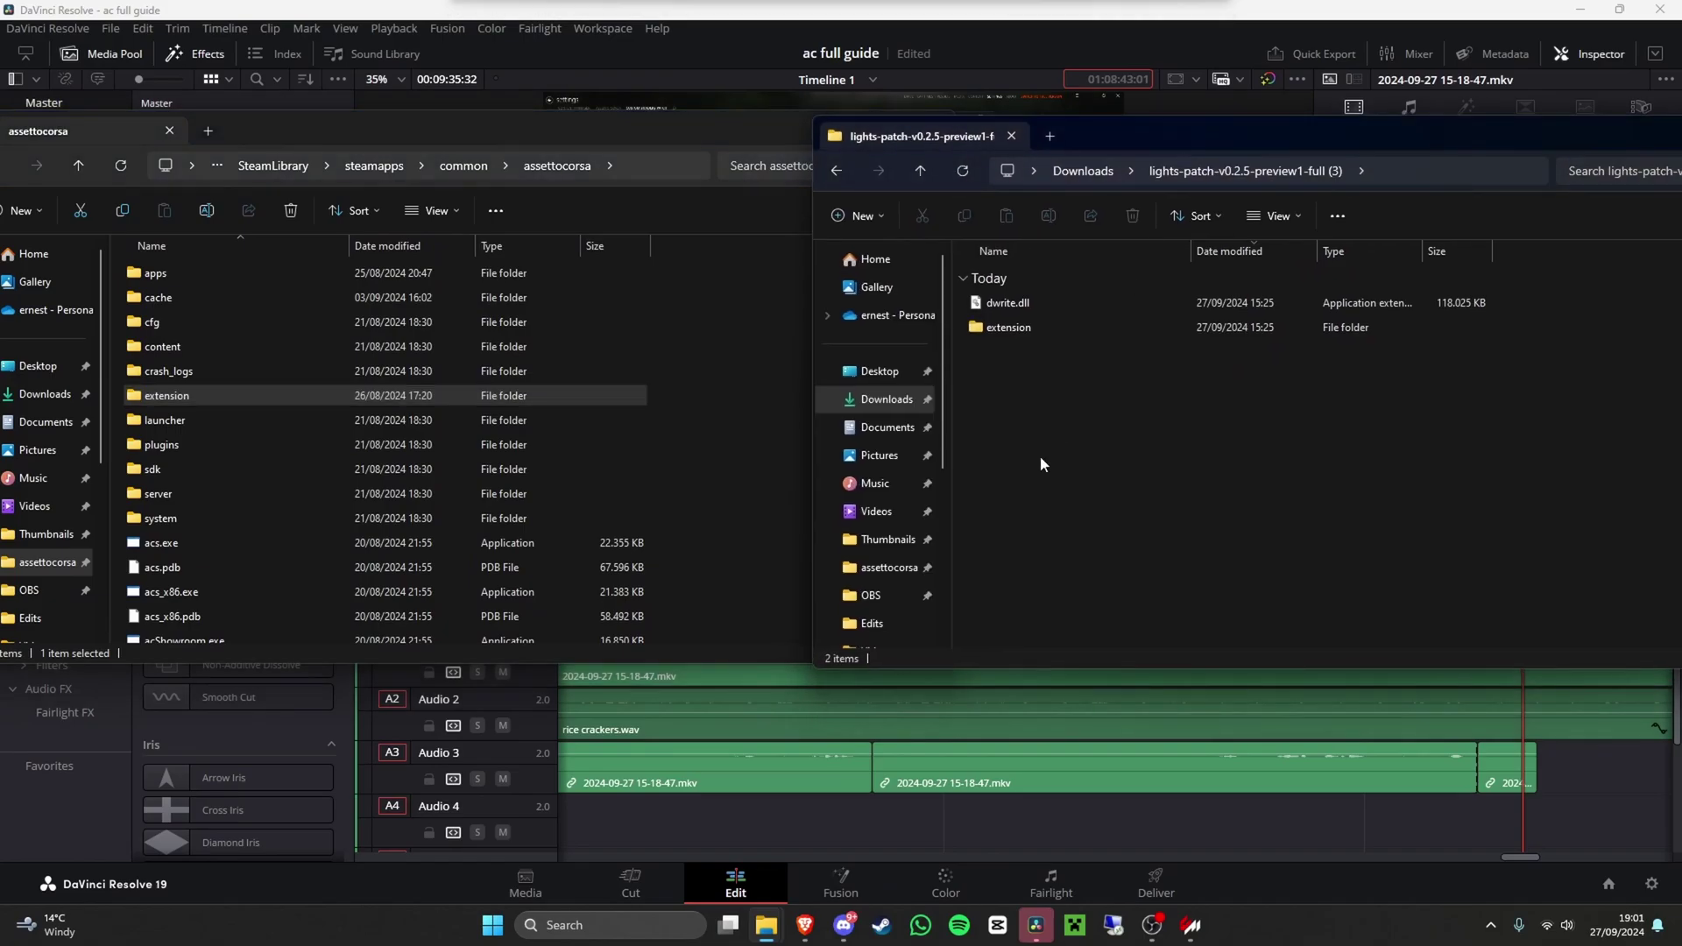
- Copy dwrite.dll and the extension folder from the extracted patch into the assettocorsa root folder, replacing the existing files
{"action": "left_click_drag", "start_coordinate": [1040, 459], "coordinate": [1034, 291]}
{"action": "left_click", "coordinate": [1193, 580]}
{"action": "left_click_drag", "start_coordinate": [1165, 156], "coordinate": [1399, 190]}
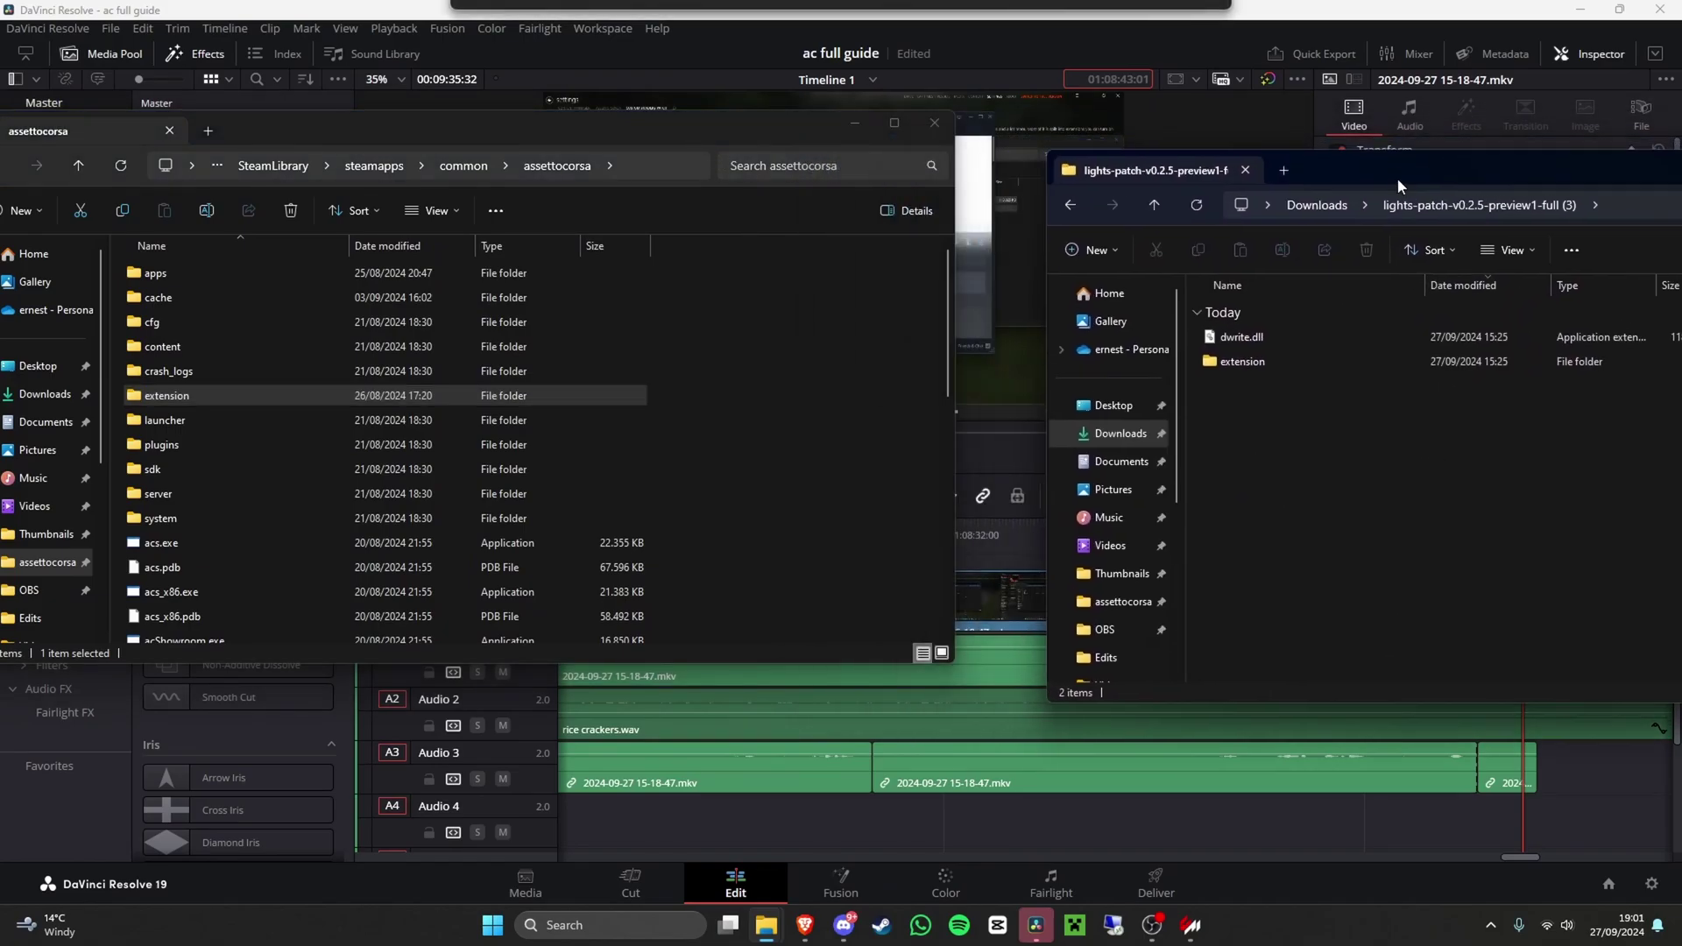
{"action": "left_click_drag", "start_coordinate": [1348, 491], "coordinate": [746, 335]}
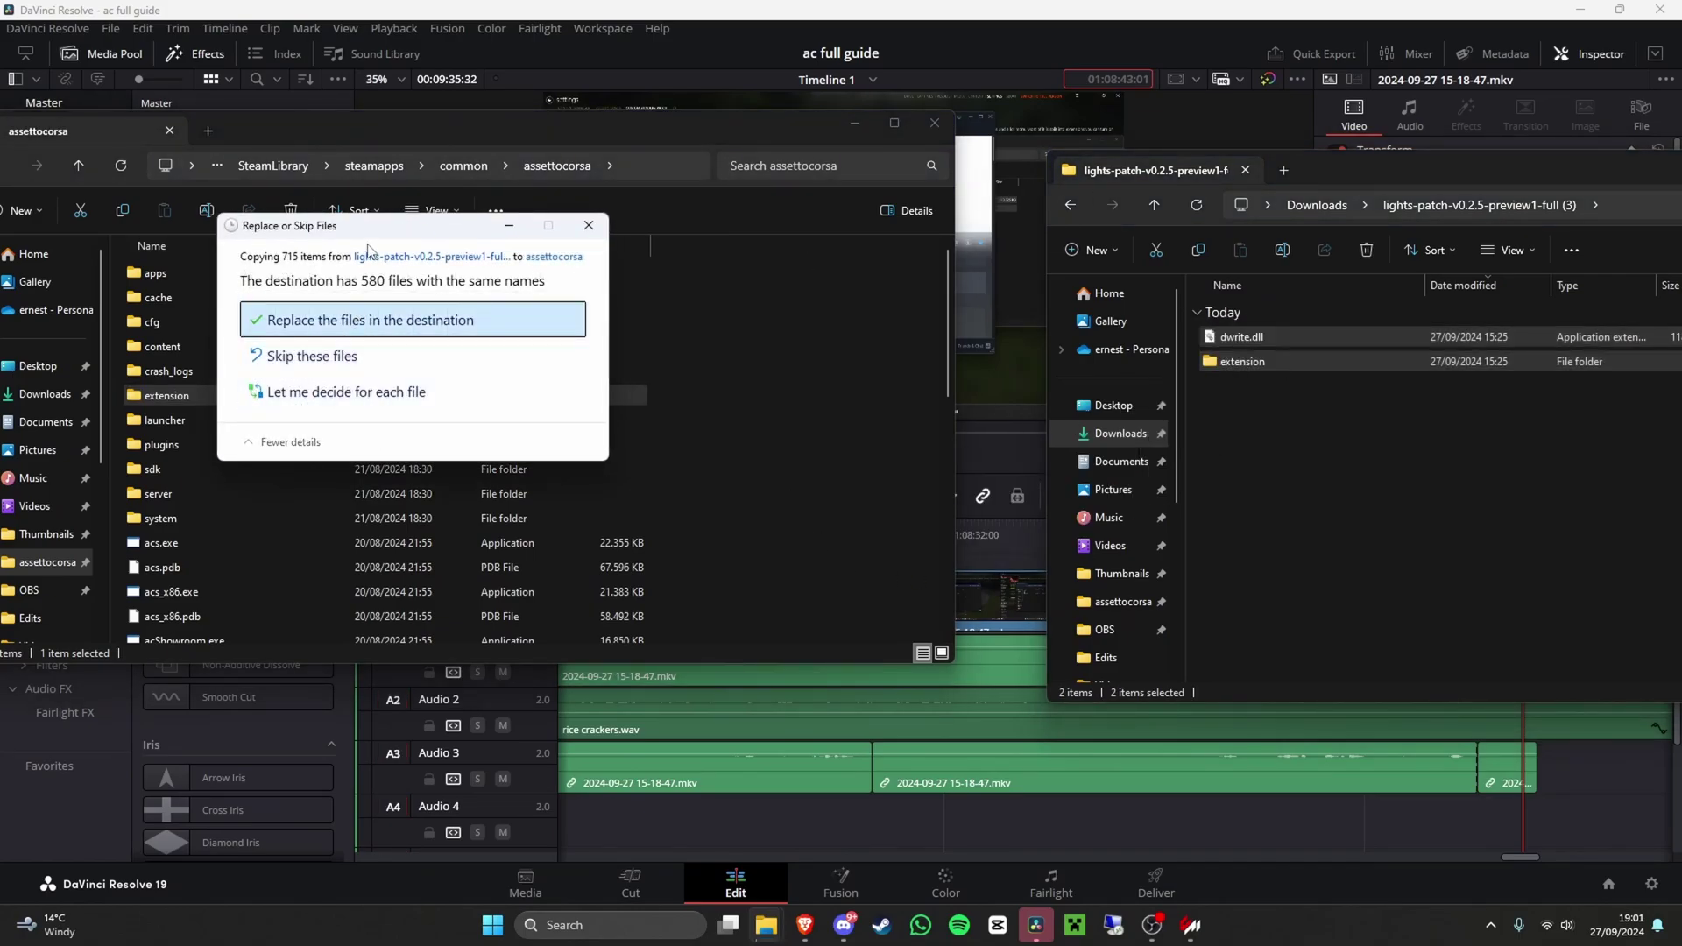
{"action": "left_click", "coordinate": [346, 320]}
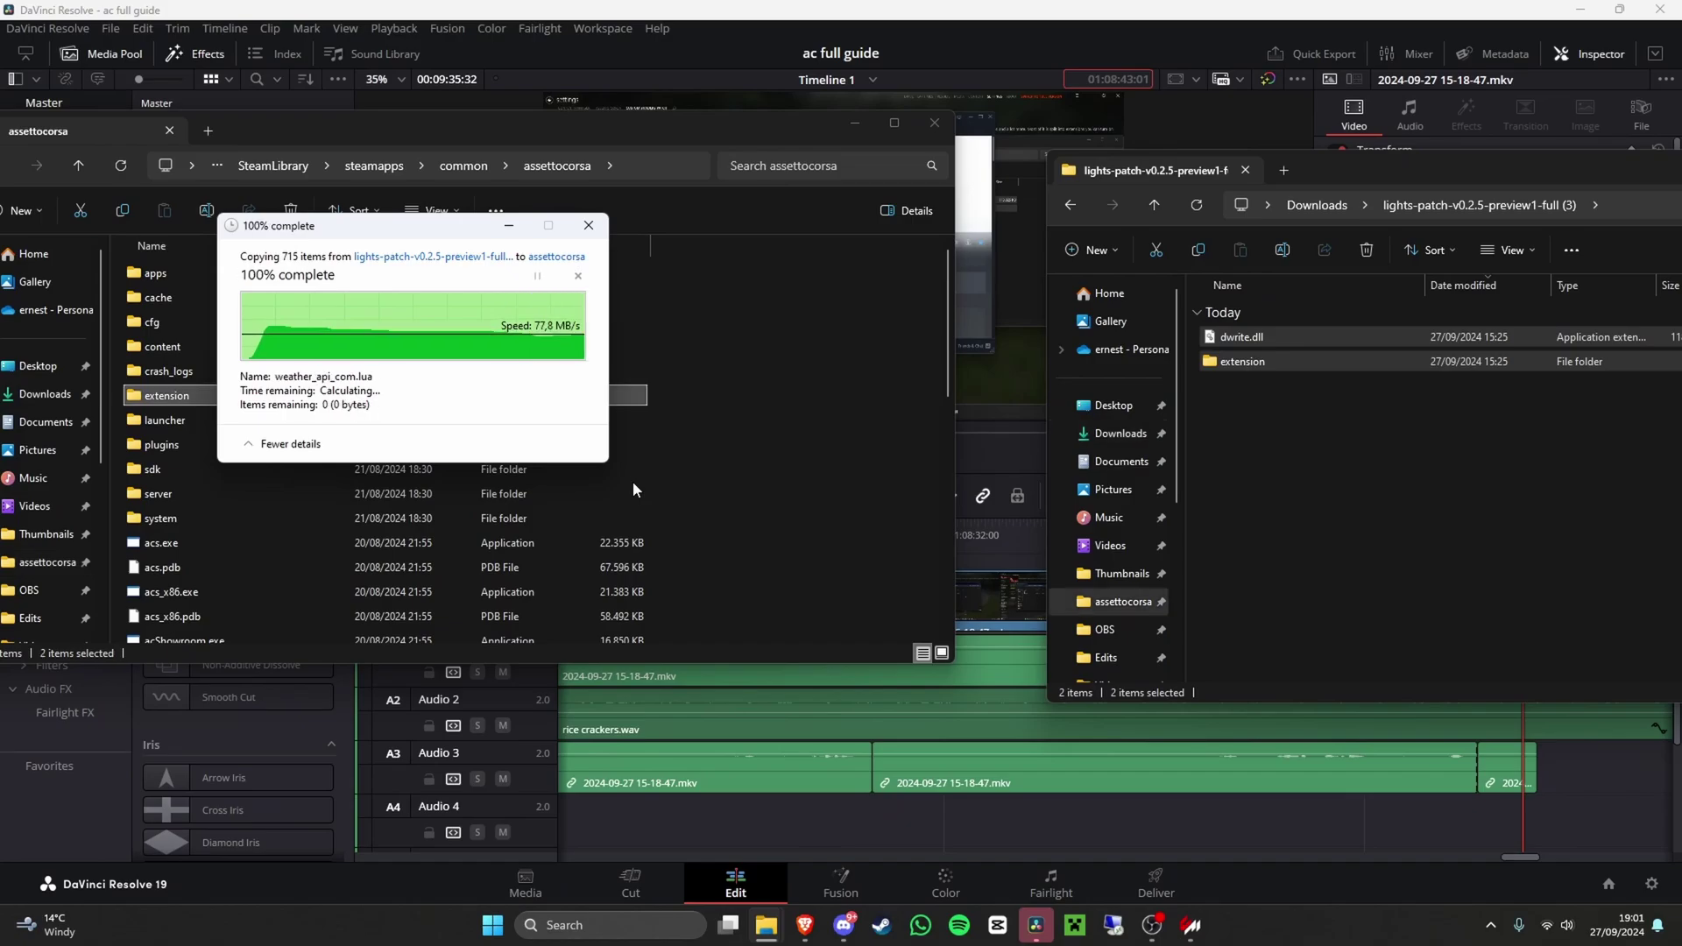
- Close both folder windows, and restart Content Manager on its Custom Shaders Patch settings page
{"action": "left_click_drag", "start_coordinate": [1328, 177], "coordinate": [707, 216]}
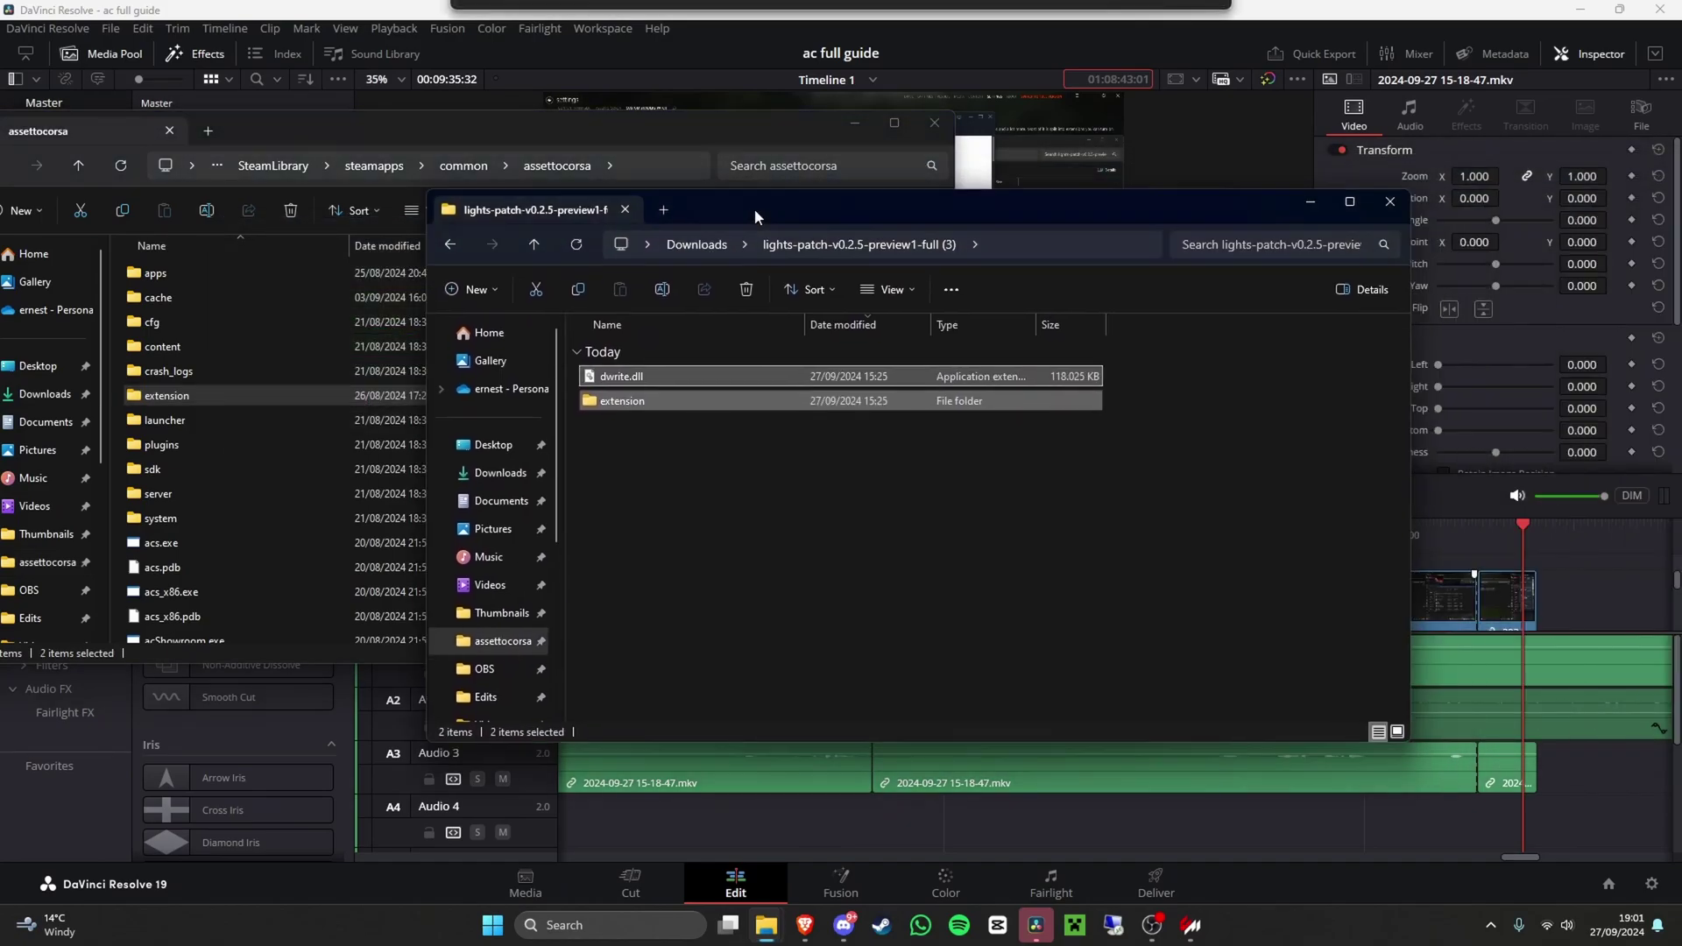
{"action": "left_click", "coordinate": [1385, 207]}
{"action": "left_click", "coordinate": [935, 123]}
{"action": "left_click", "coordinate": [1190, 925]}
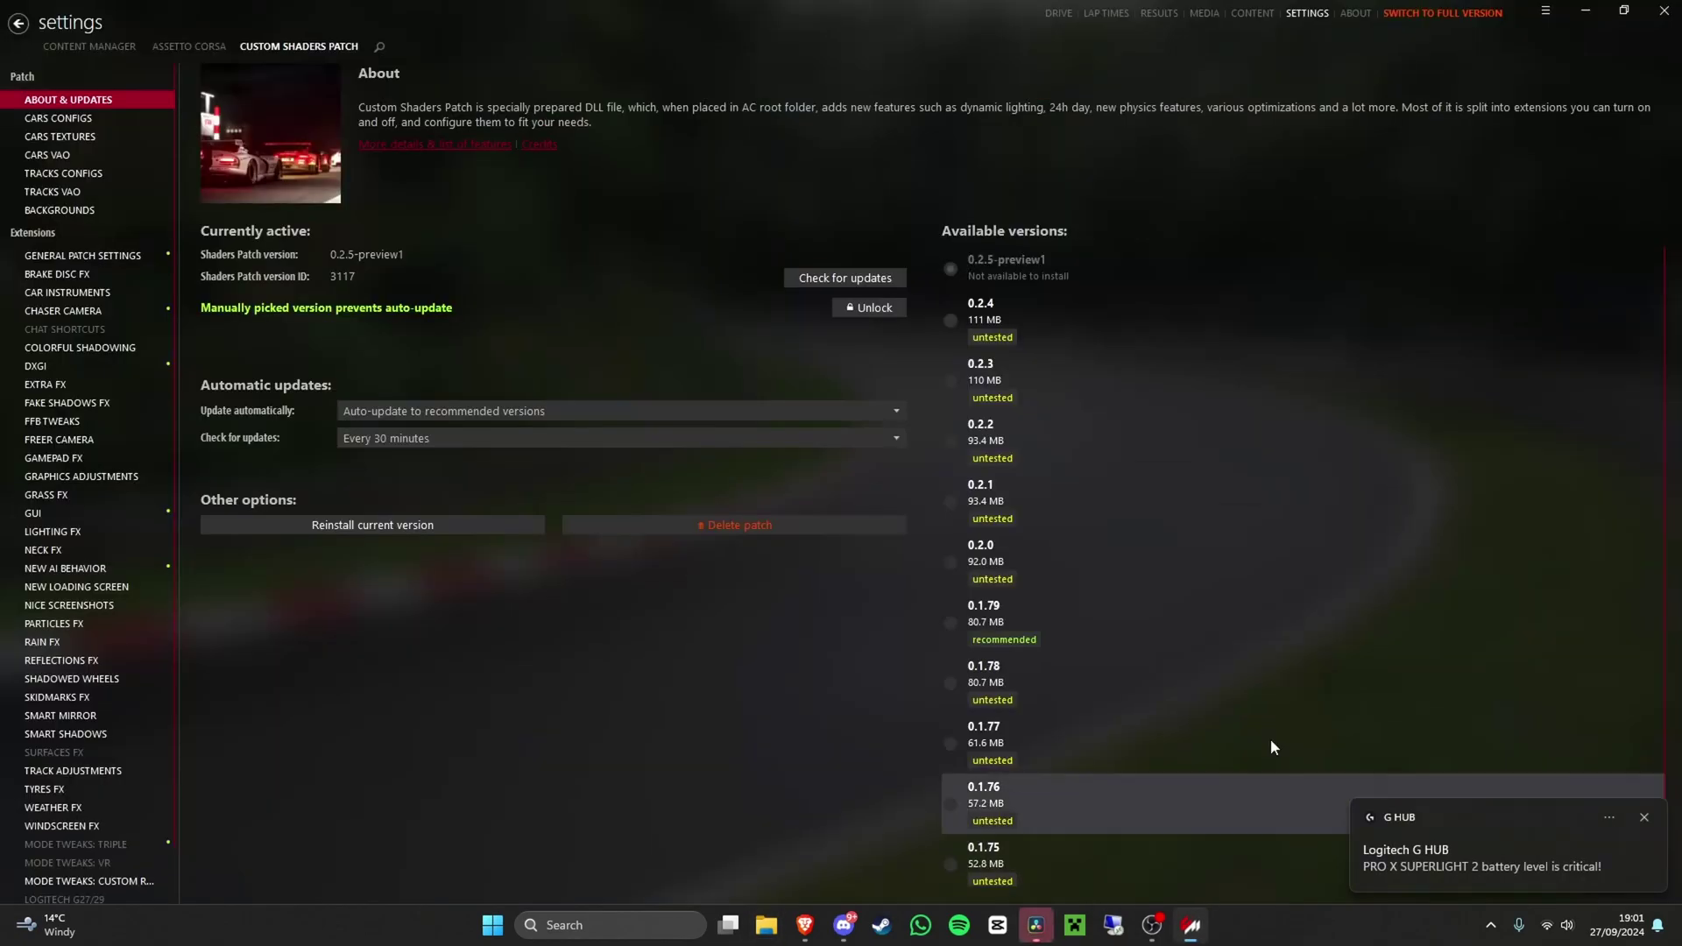
{"action": "left_click", "coordinate": [1663, 10]}
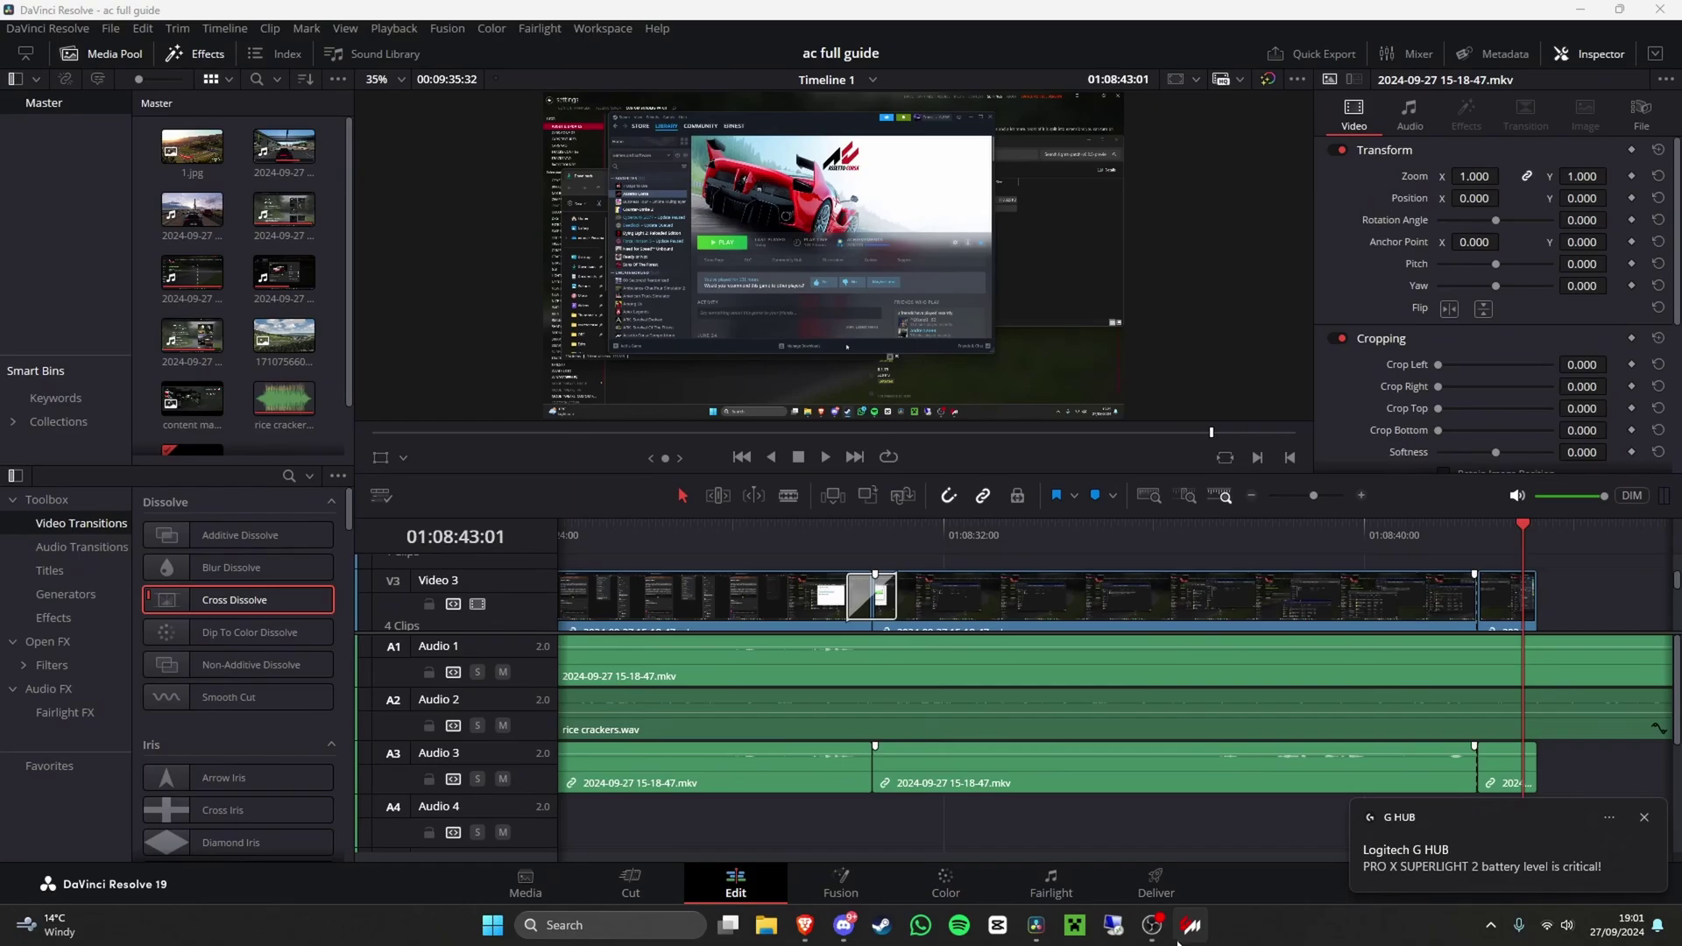
{"action": "key", "text": "alt+Tab"}
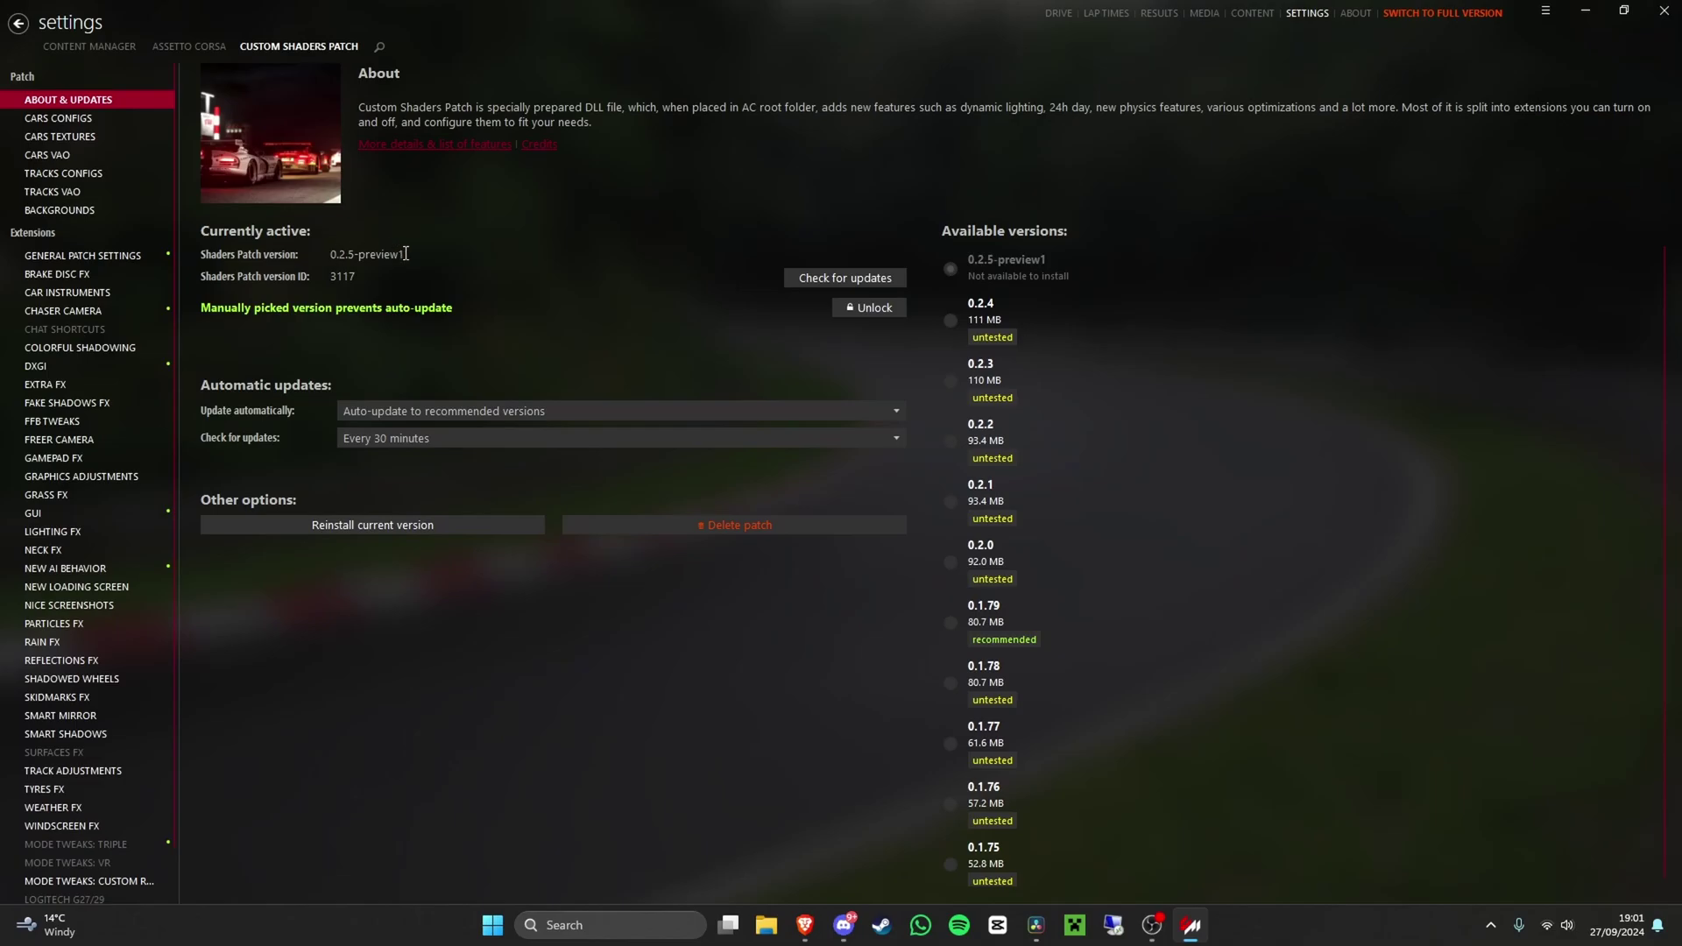
- Check the active Custom Shaders Patch version and version ID, and return to the quick drive page
{"action": "left_click_drag", "start_coordinate": [405, 254], "coordinate": [350, 253]}
{"action": "left_click_drag", "start_coordinate": [328, 254], "coordinate": [362, 282]}
{"action": "left_click", "coordinate": [16, 25]}
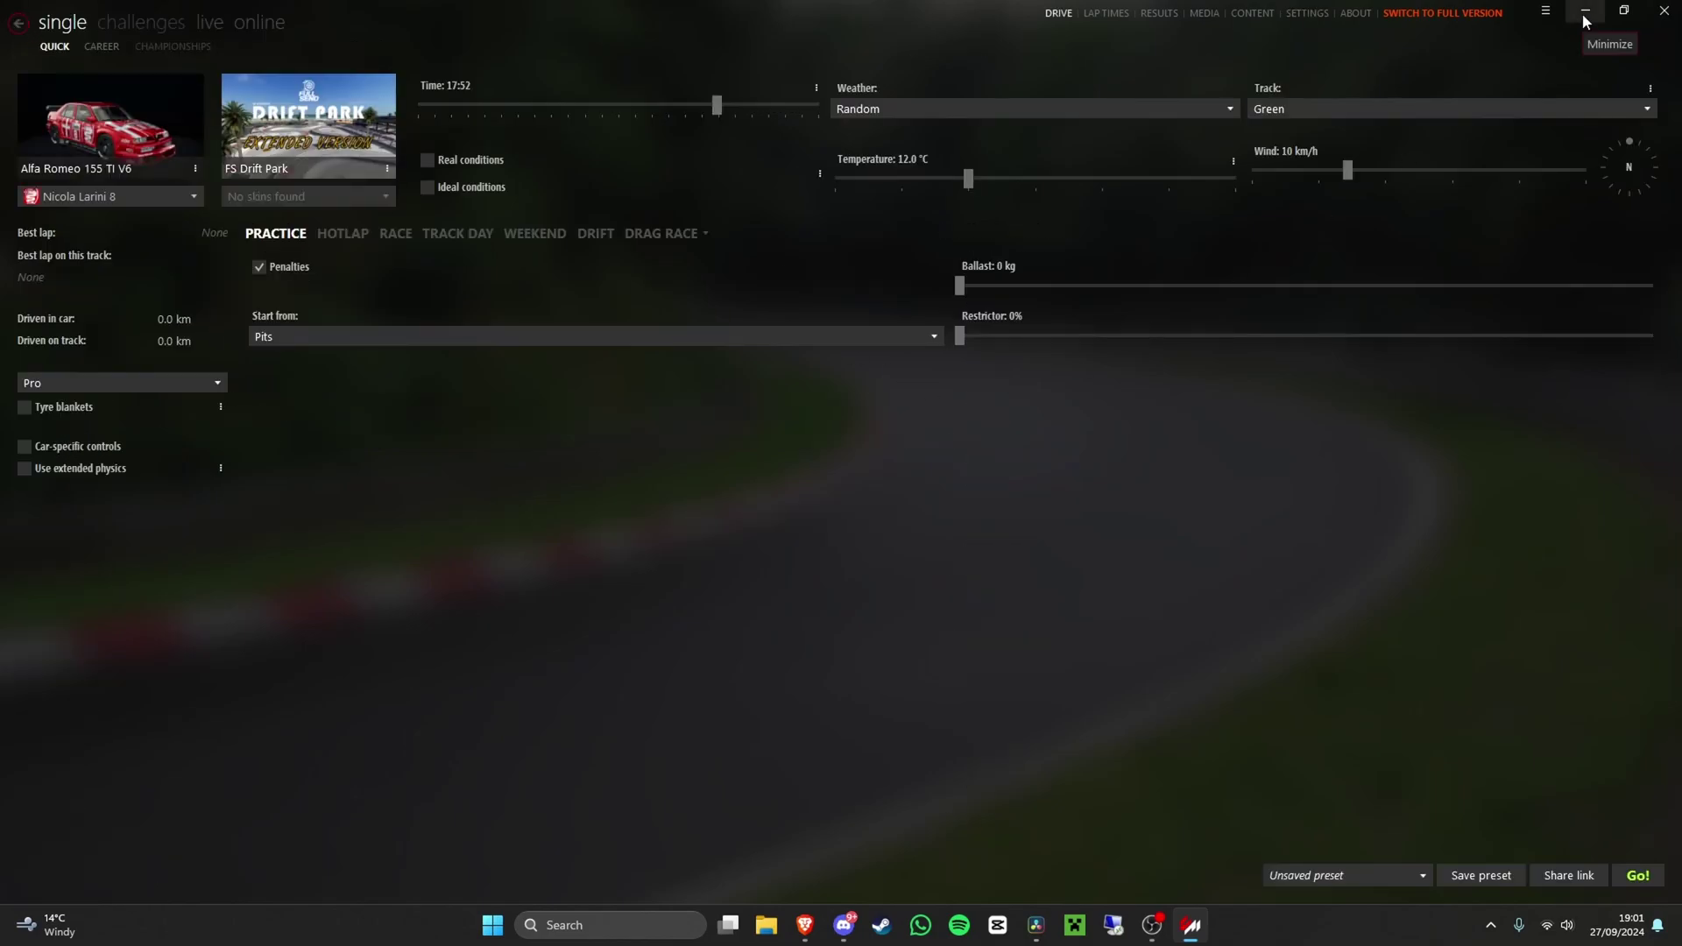
- Switch to the browser, bring up the Pure creator's Patreon posts, and close the enlarged image
{"action": "mouse_move", "coordinate": [805, 925]}
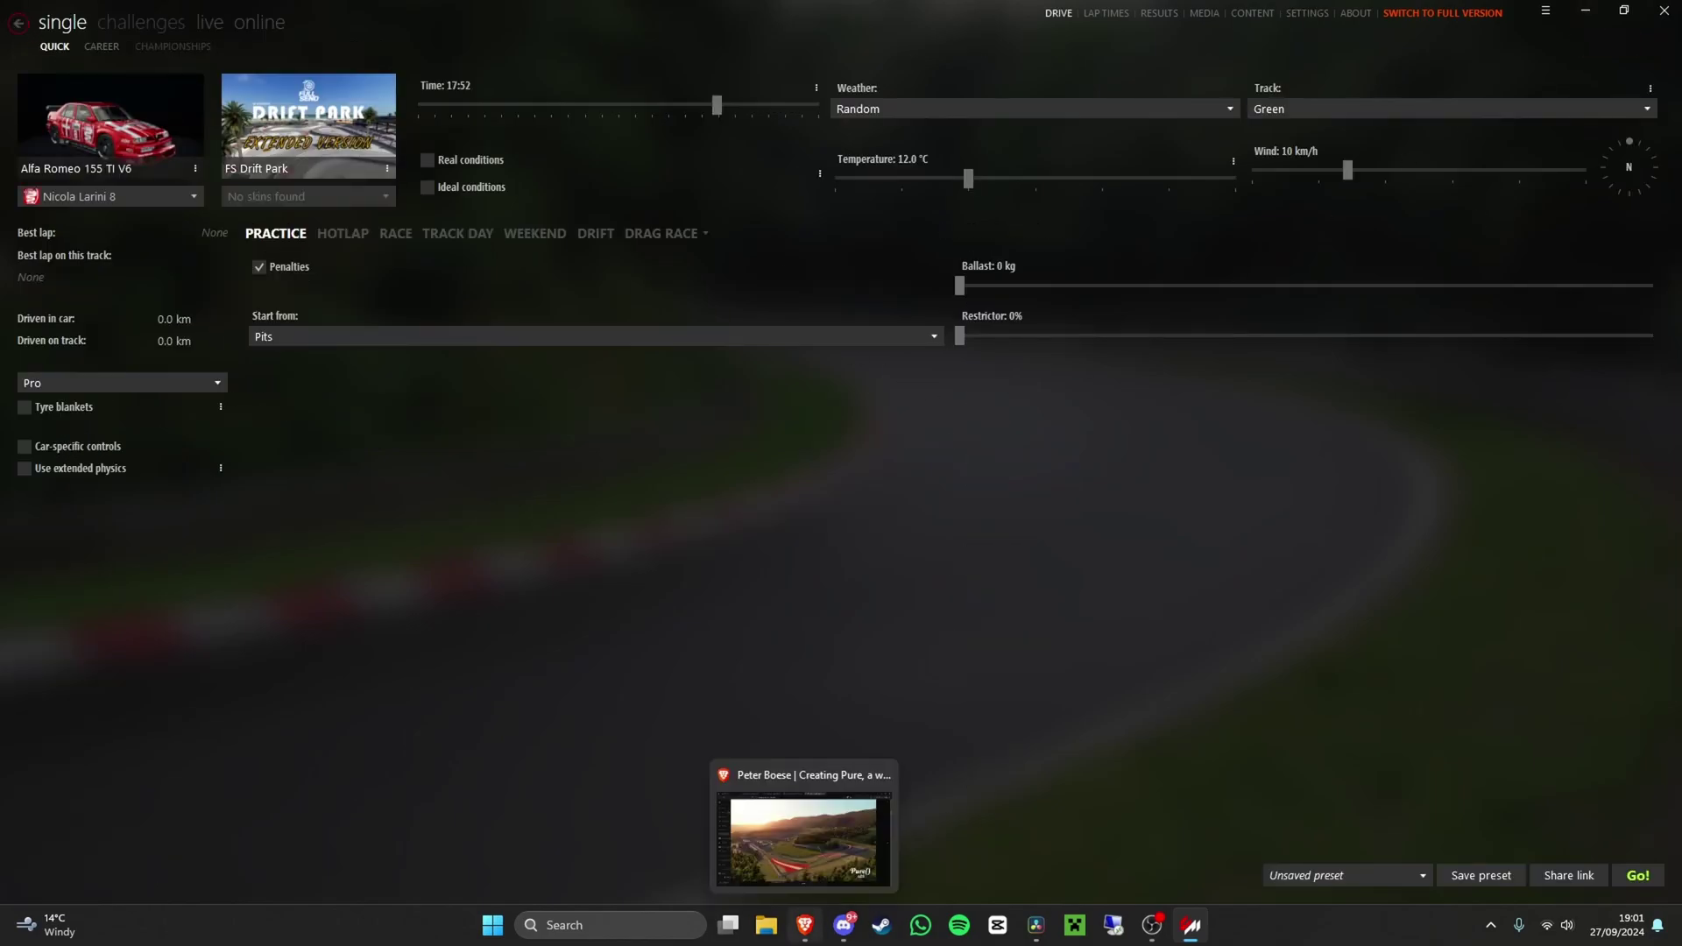
{"action": "left_click", "coordinate": [803, 838]}
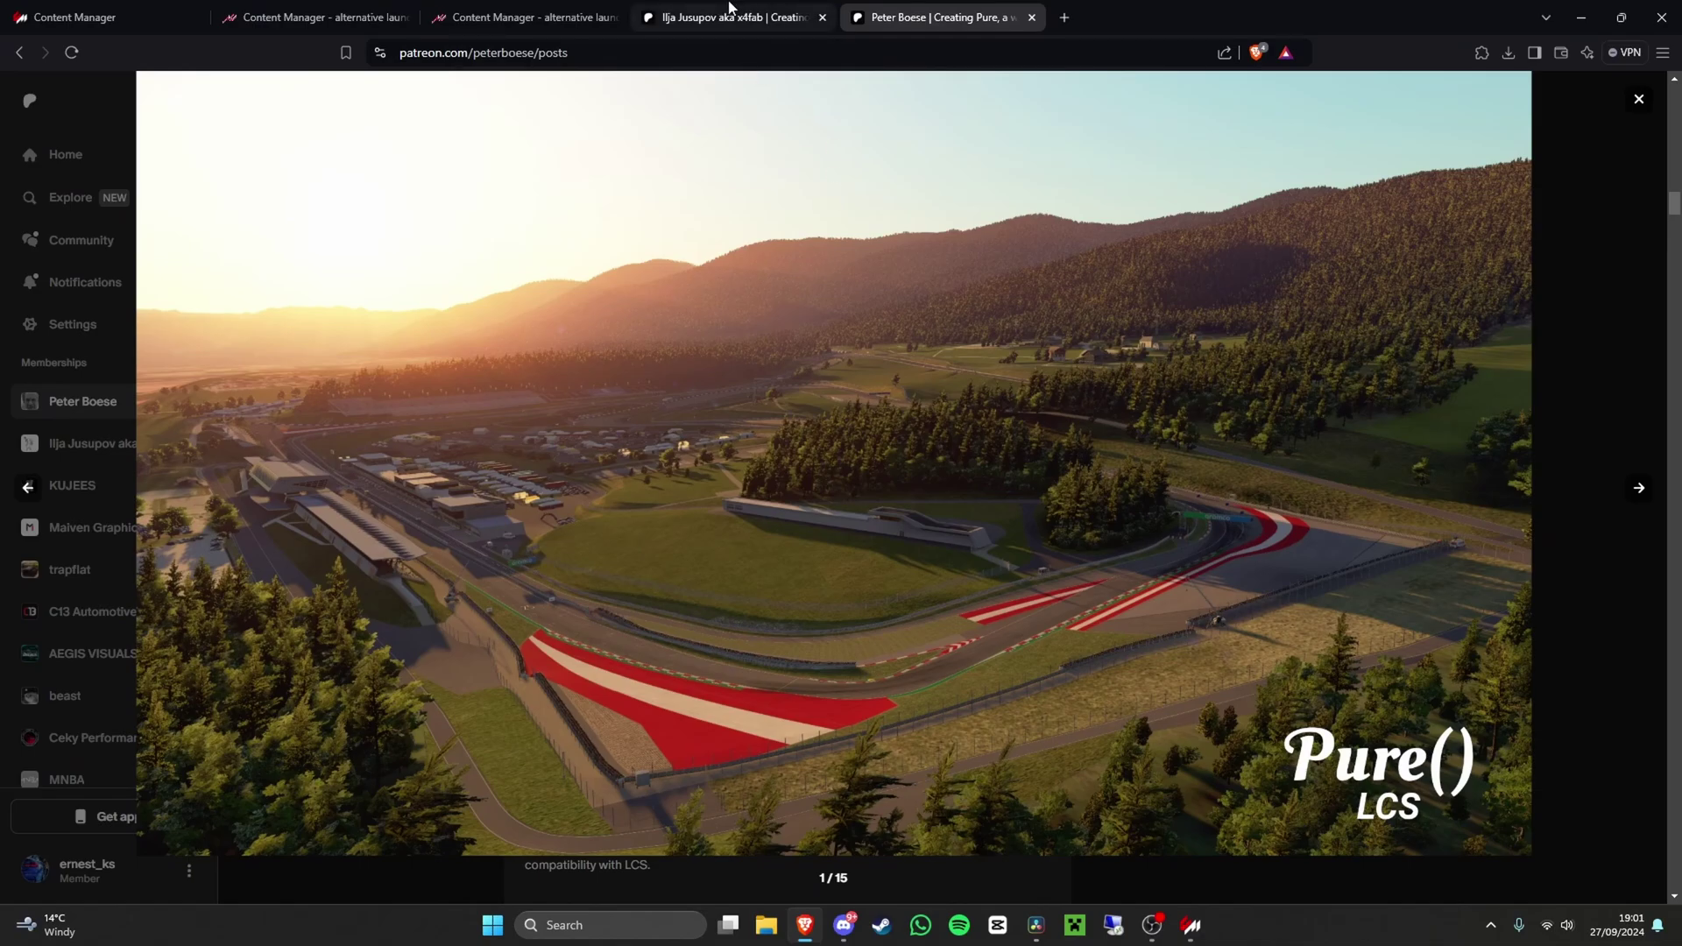
{"action": "left_click", "coordinate": [525, 18]}
{"action": "left_click", "coordinate": [770, 18]}
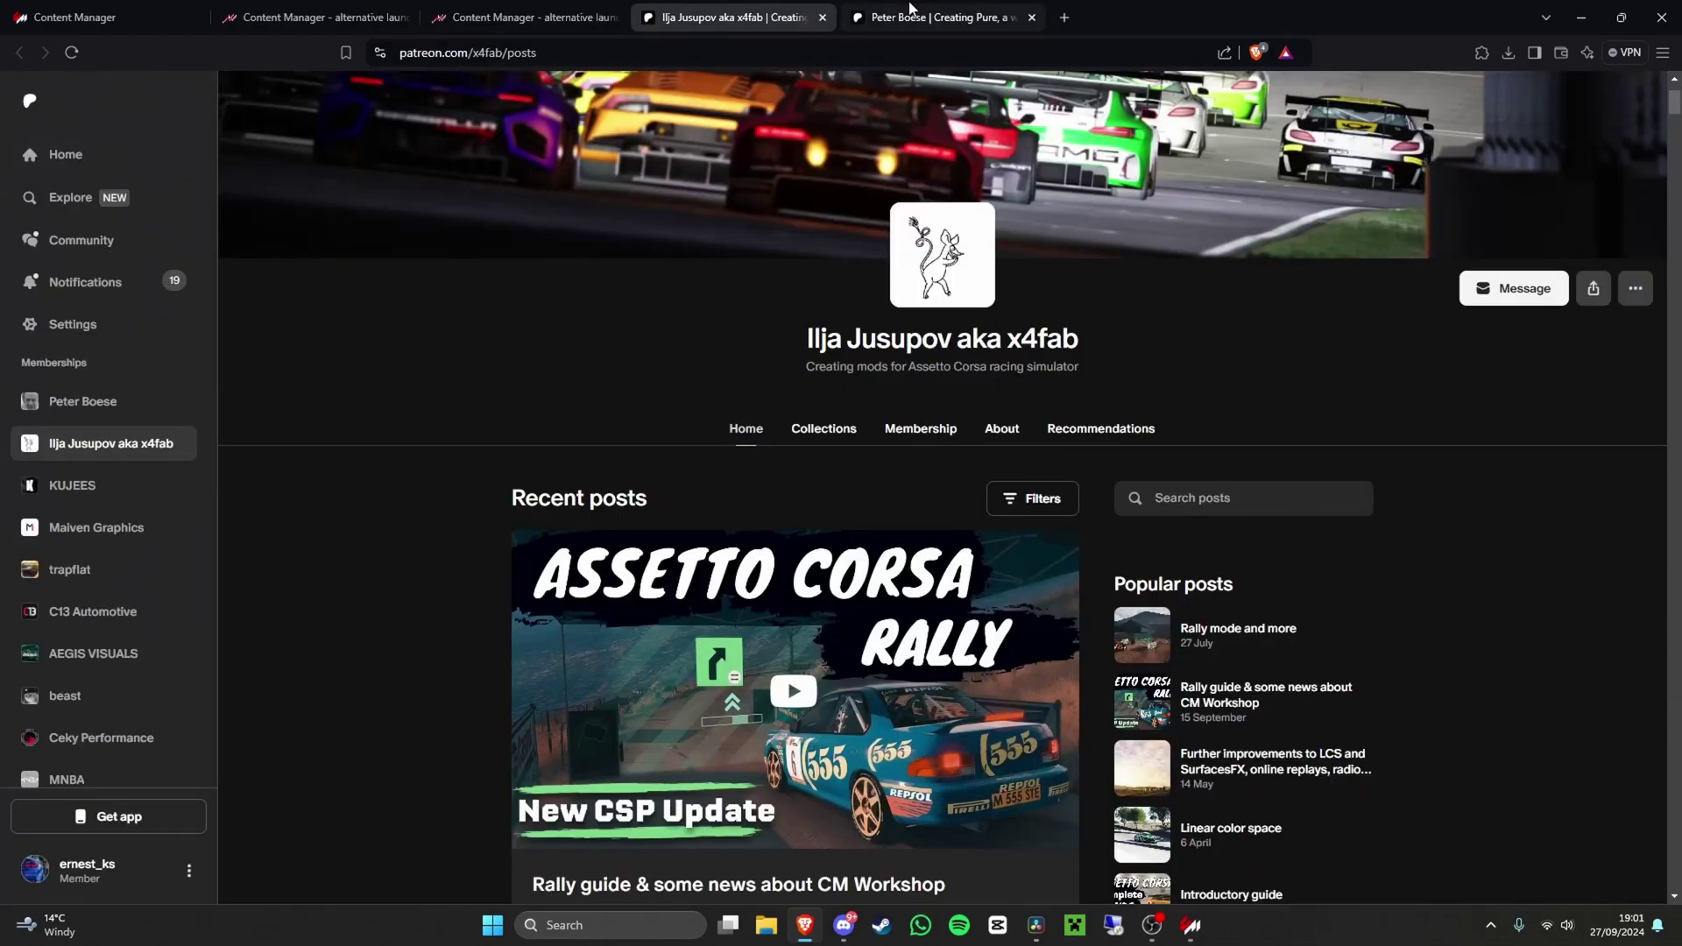
{"action": "left_click", "coordinate": [951, 12]}
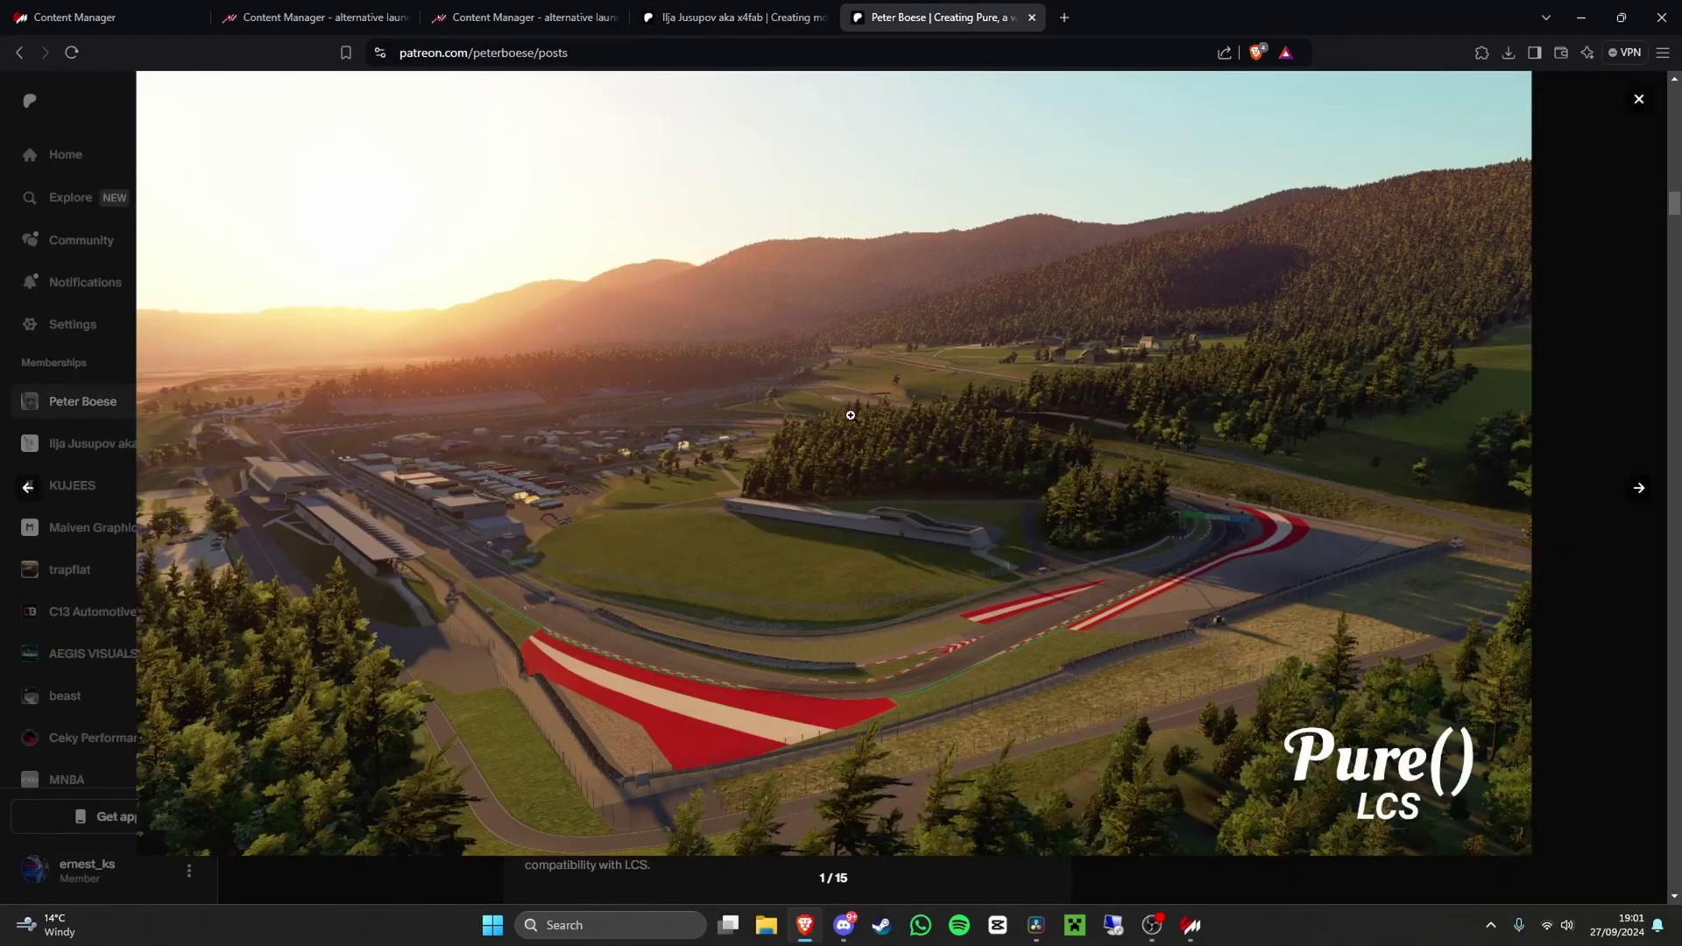
{"action": "left_click", "coordinate": [1637, 100]}
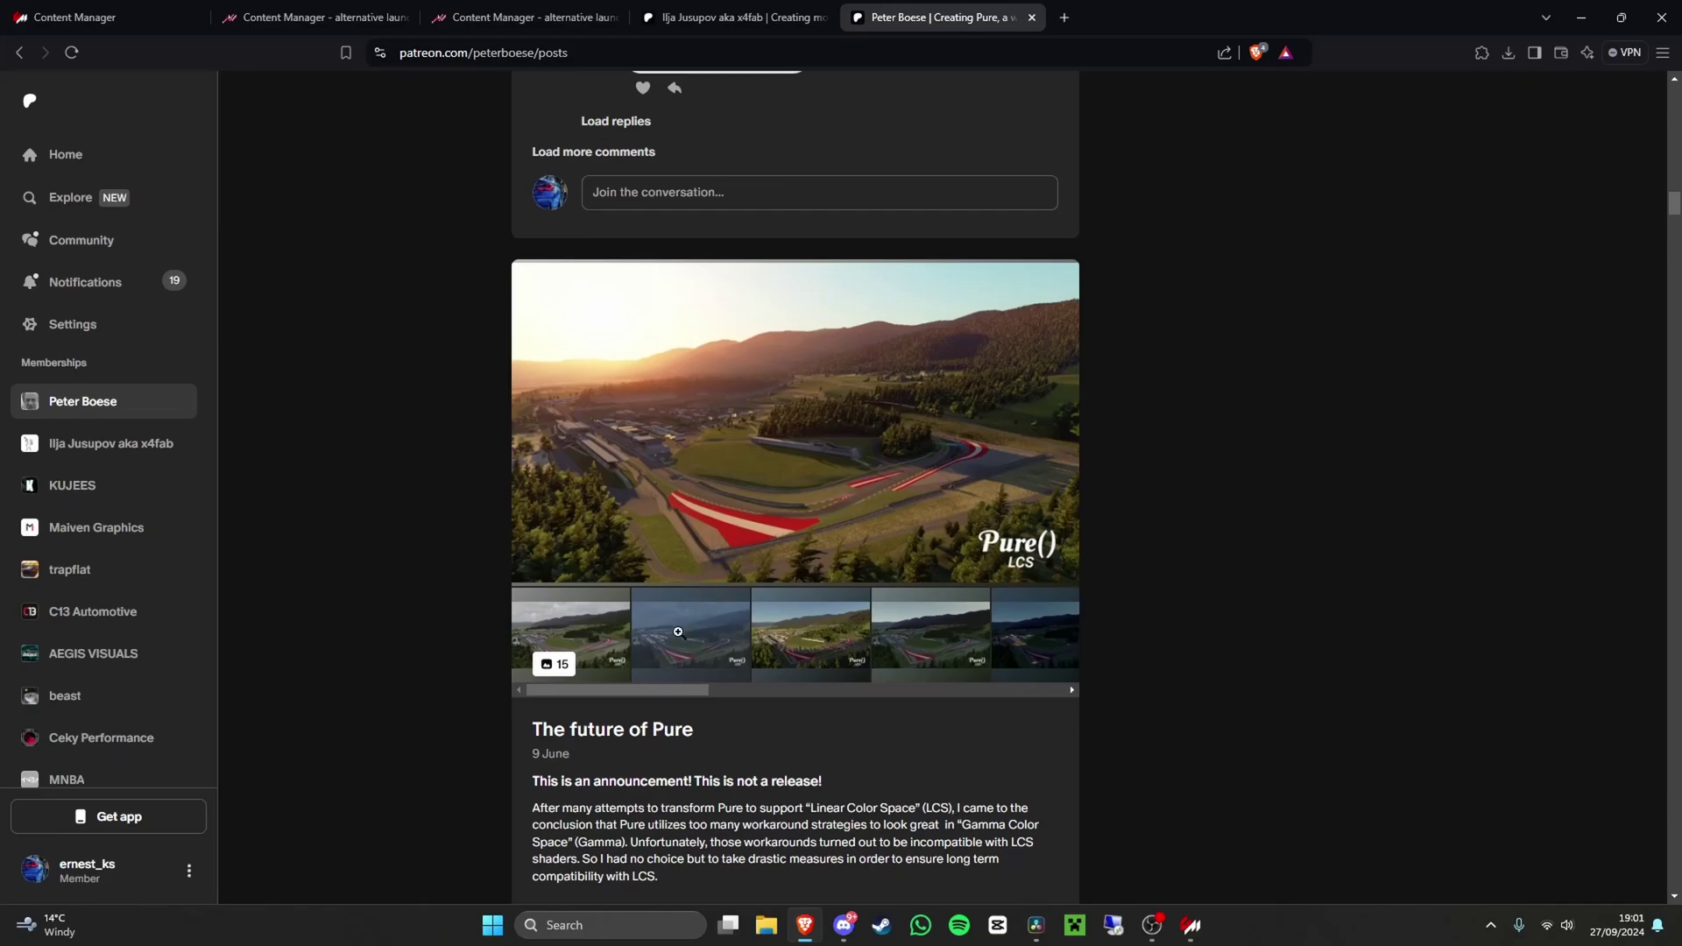
- Find the Pure 2.16 development update post on the Patreon page and expand its full text
{"action": "scroll", "coordinate": [703, 503], "scroll_direction": "down", "scroll_amount": 10}
{"action": "scroll", "coordinate": [702, 503], "scroll_direction": "up", "scroll_amount": 15}
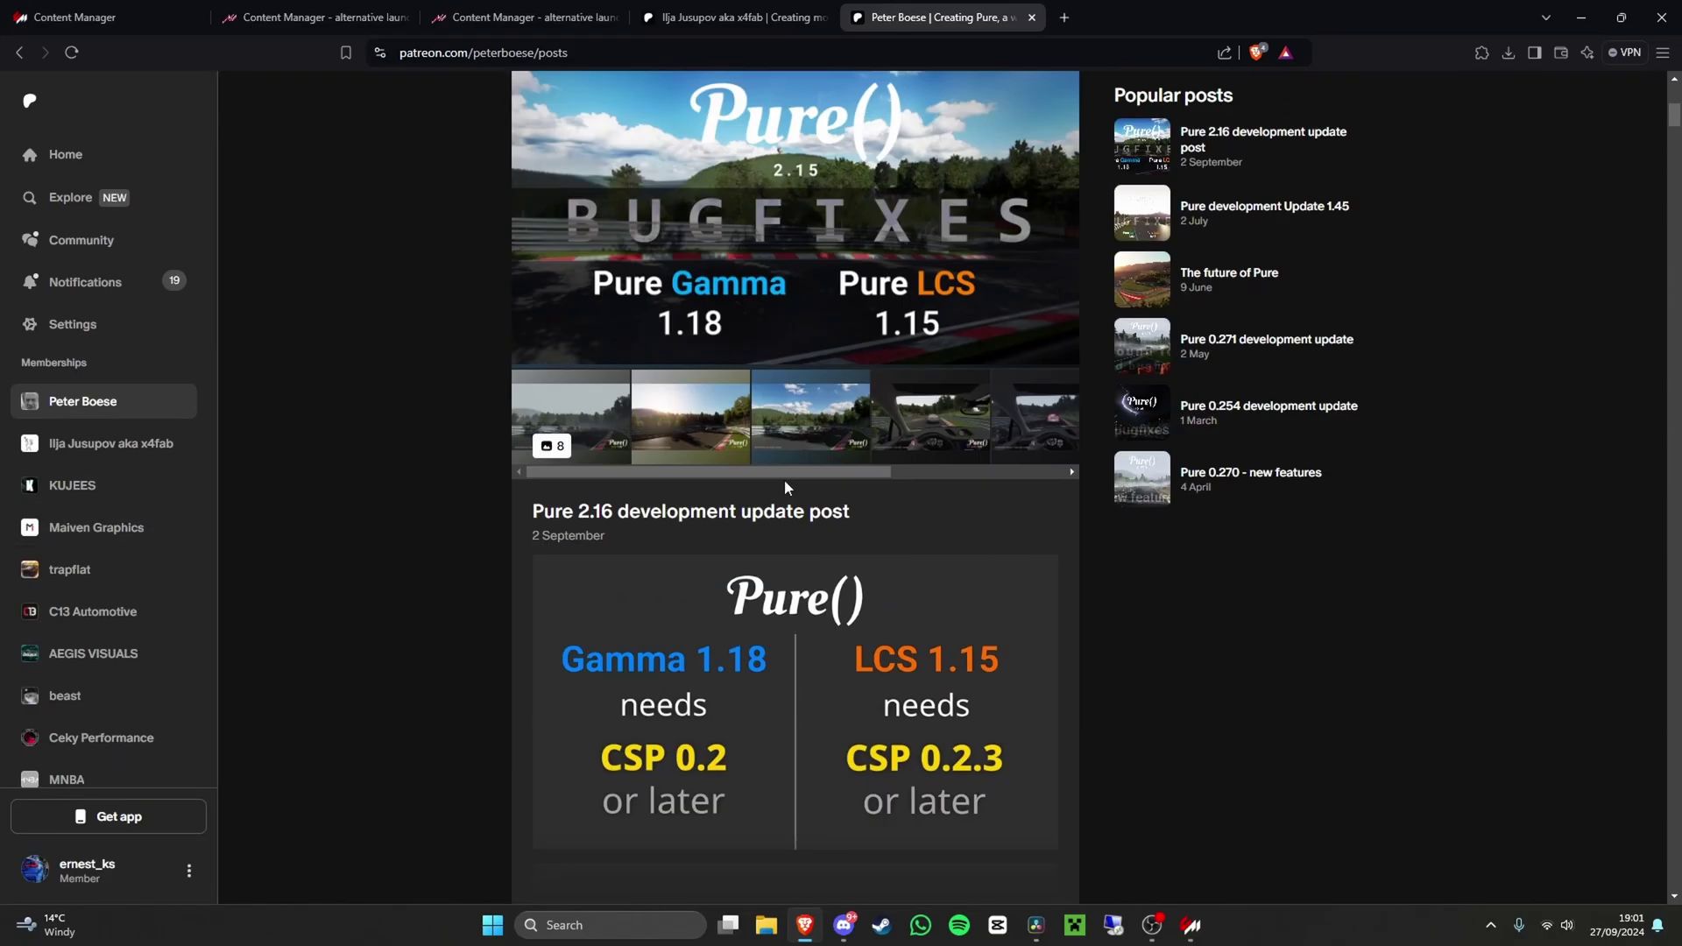
{"action": "scroll", "coordinate": [762, 511], "scroll_direction": "down", "scroll_amount": 5}
{"action": "scroll", "coordinate": [654, 589], "scroll_direction": "down", "scroll_amount": 4}
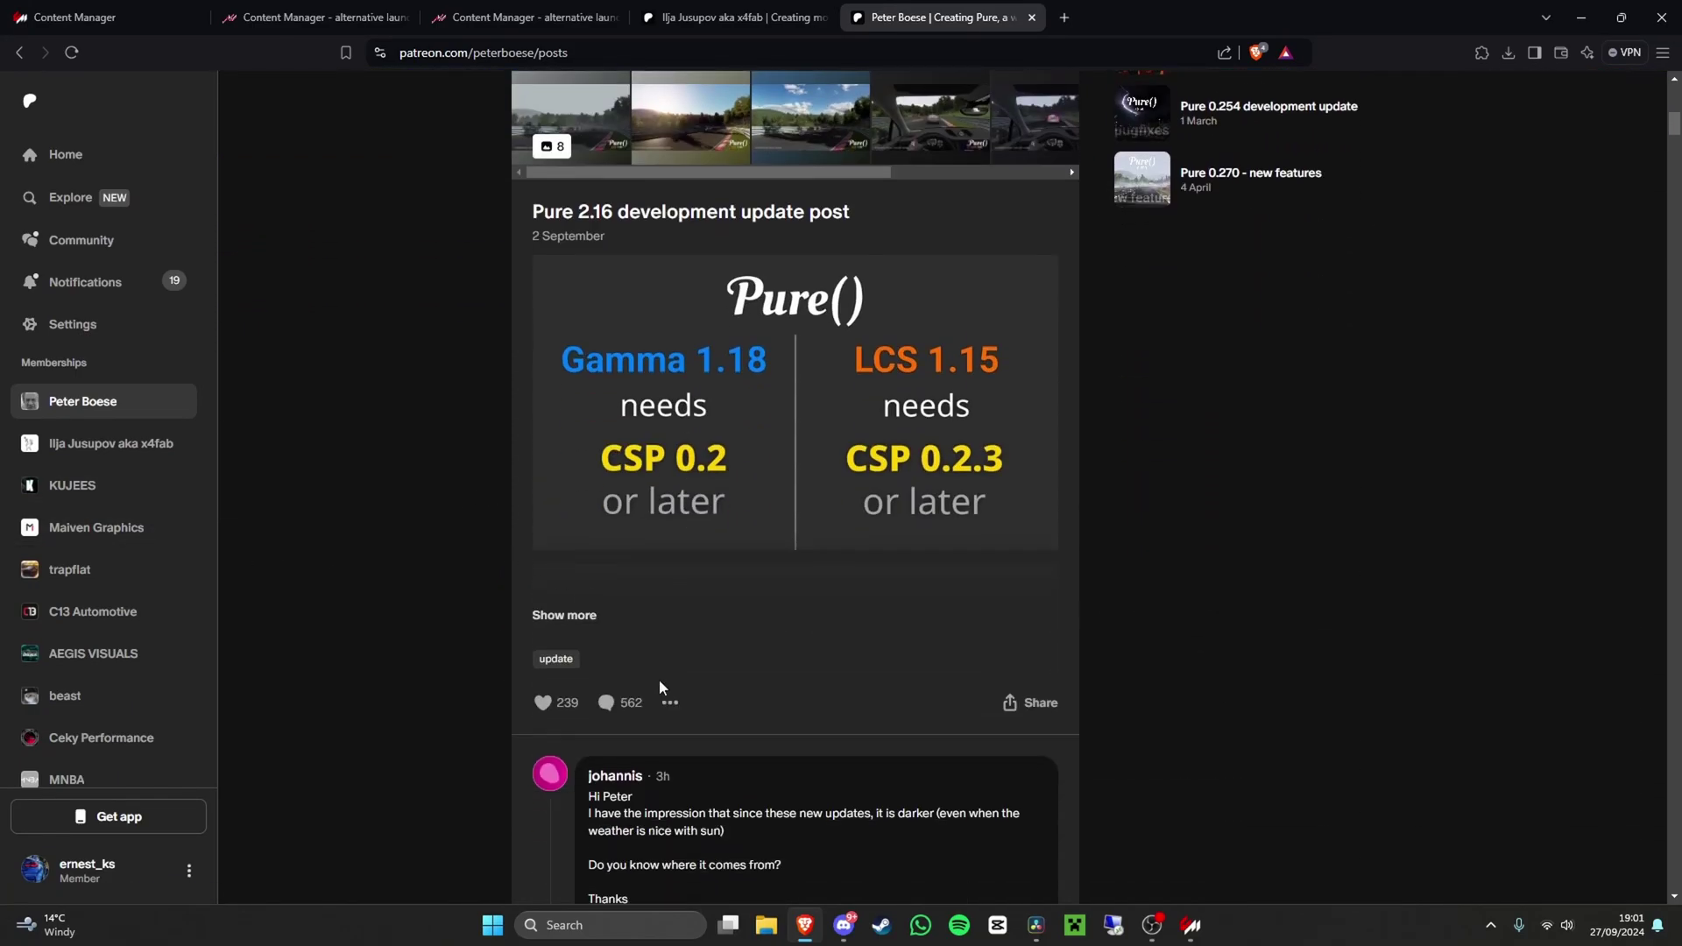
{"action": "left_click", "coordinate": [563, 615]}
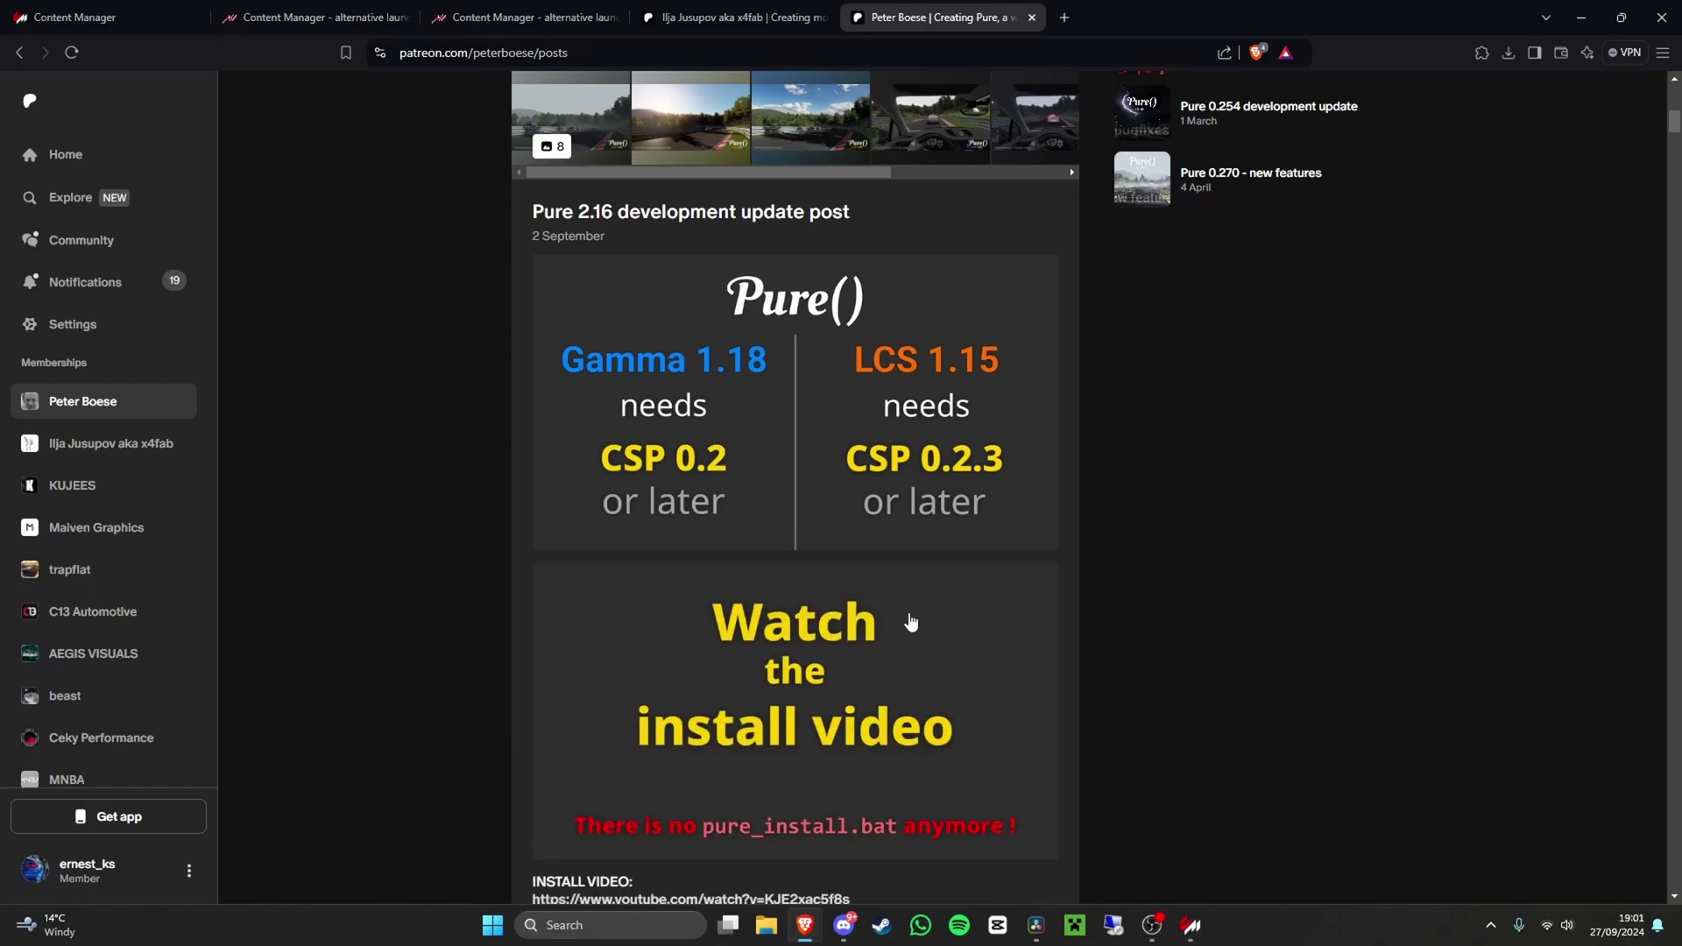
- Locate the post's download links and open the MediaFire link for Pure 2.16 Highres in a new tab
{"action": "scroll", "coordinate": [426, 531], "scroll_direction": "down", "scroll_amount": 5}
{"action": "scroll", "coordinate": [432, 563], "scroll_direction": "down", "scroll_amount": 4}
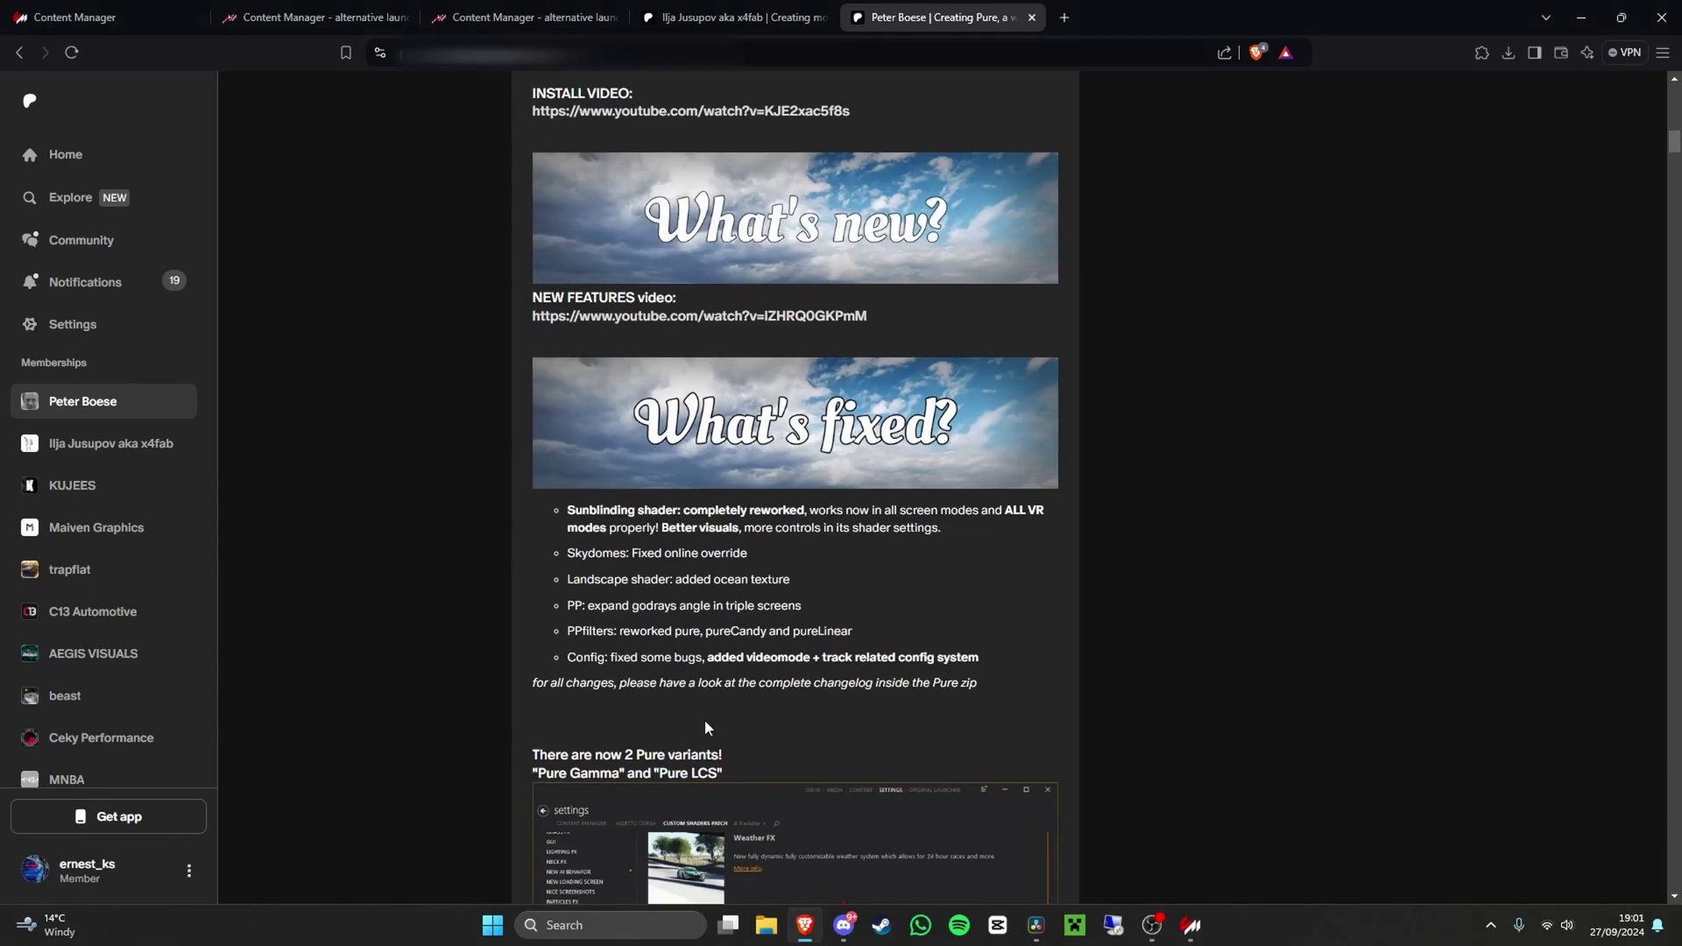
{"action": "scroll", "coordinate": [604, 552], "scroll_direction": "down", "scroll_amount": 5}
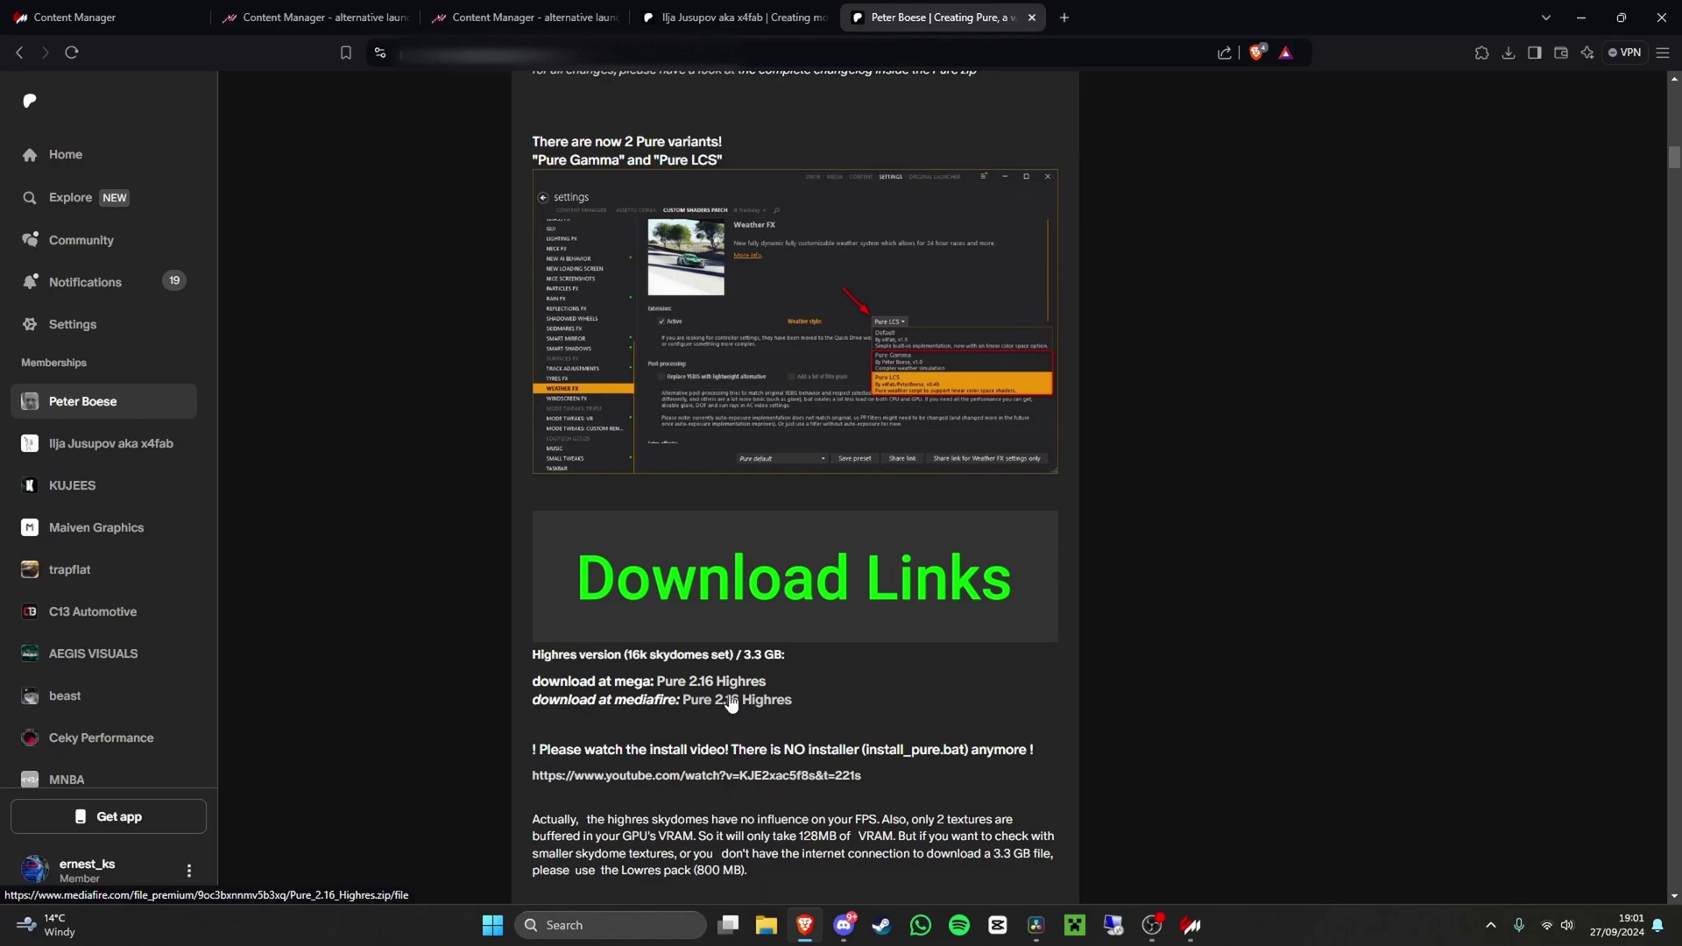
{"action": "scroll", "coordinate": [718, 692], "scroll_direction": "down", "scroll_amount": 2}
{"action": "right_click", "coordinate": [747, 531]}
{"action": "left_click", "coordinate": [804, 550]}
{"action": "left_click_drag", "start_coordinate": [534, 523], "coordinate": [680, 526]}
{"action": "left_click", "coordinate": [537, 512]}
{"action": "scroll", "coordinate": [848, 750], "scroll_direction": "down", "scroll_amount": 2}
- Download Pure 2.16 Highres.zip from MediaFire into the Downloads folder and bring up the browser's downloads
{"action": "left_click", "coordinate": [1102, 16]}
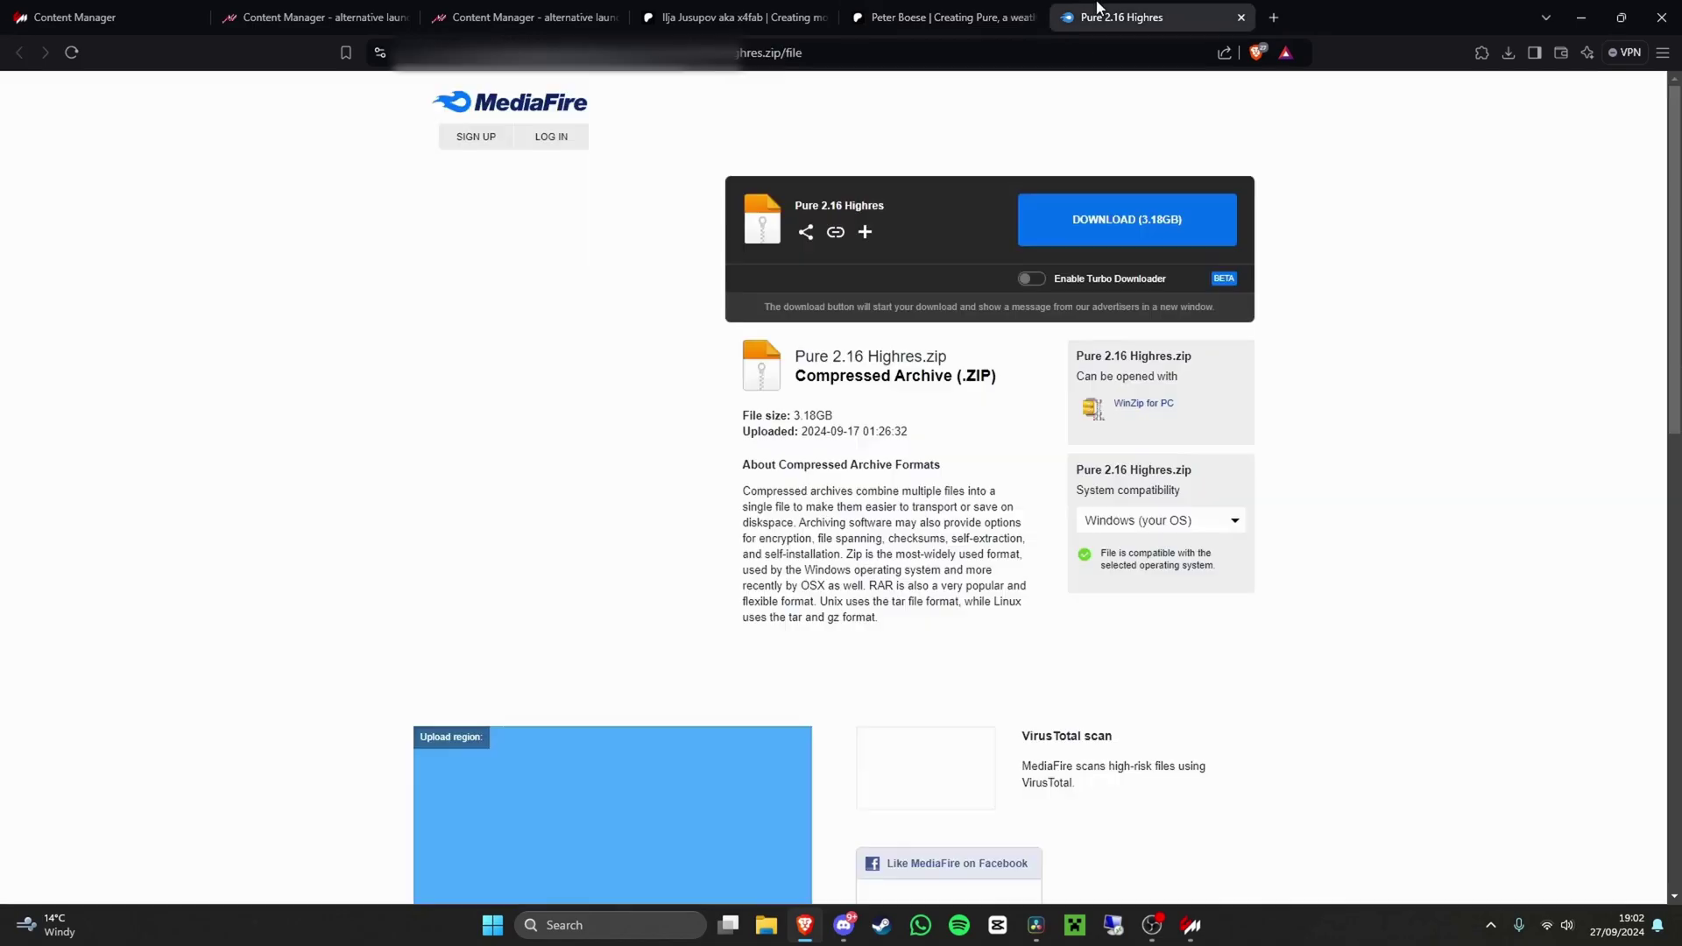
{"action": "left_click", "coordinate": [1163, 218]}
{"action": "left_click", "coordinate": [79, 201]}
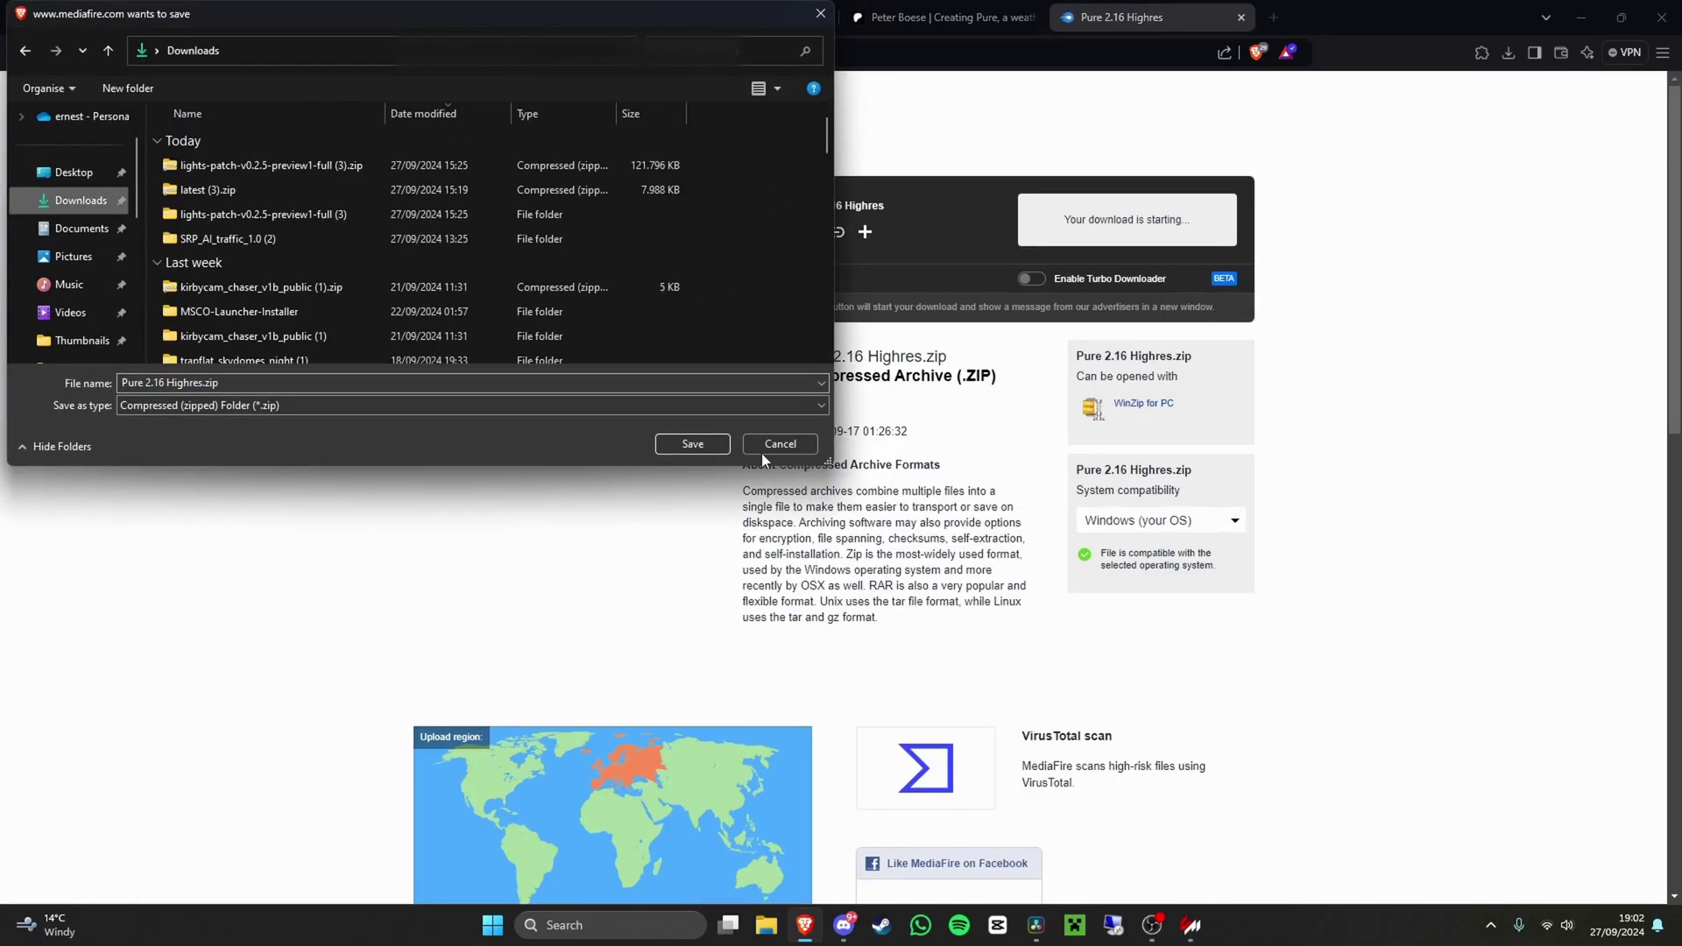
{"action": "left_click", "coordinate": [692, 443]}
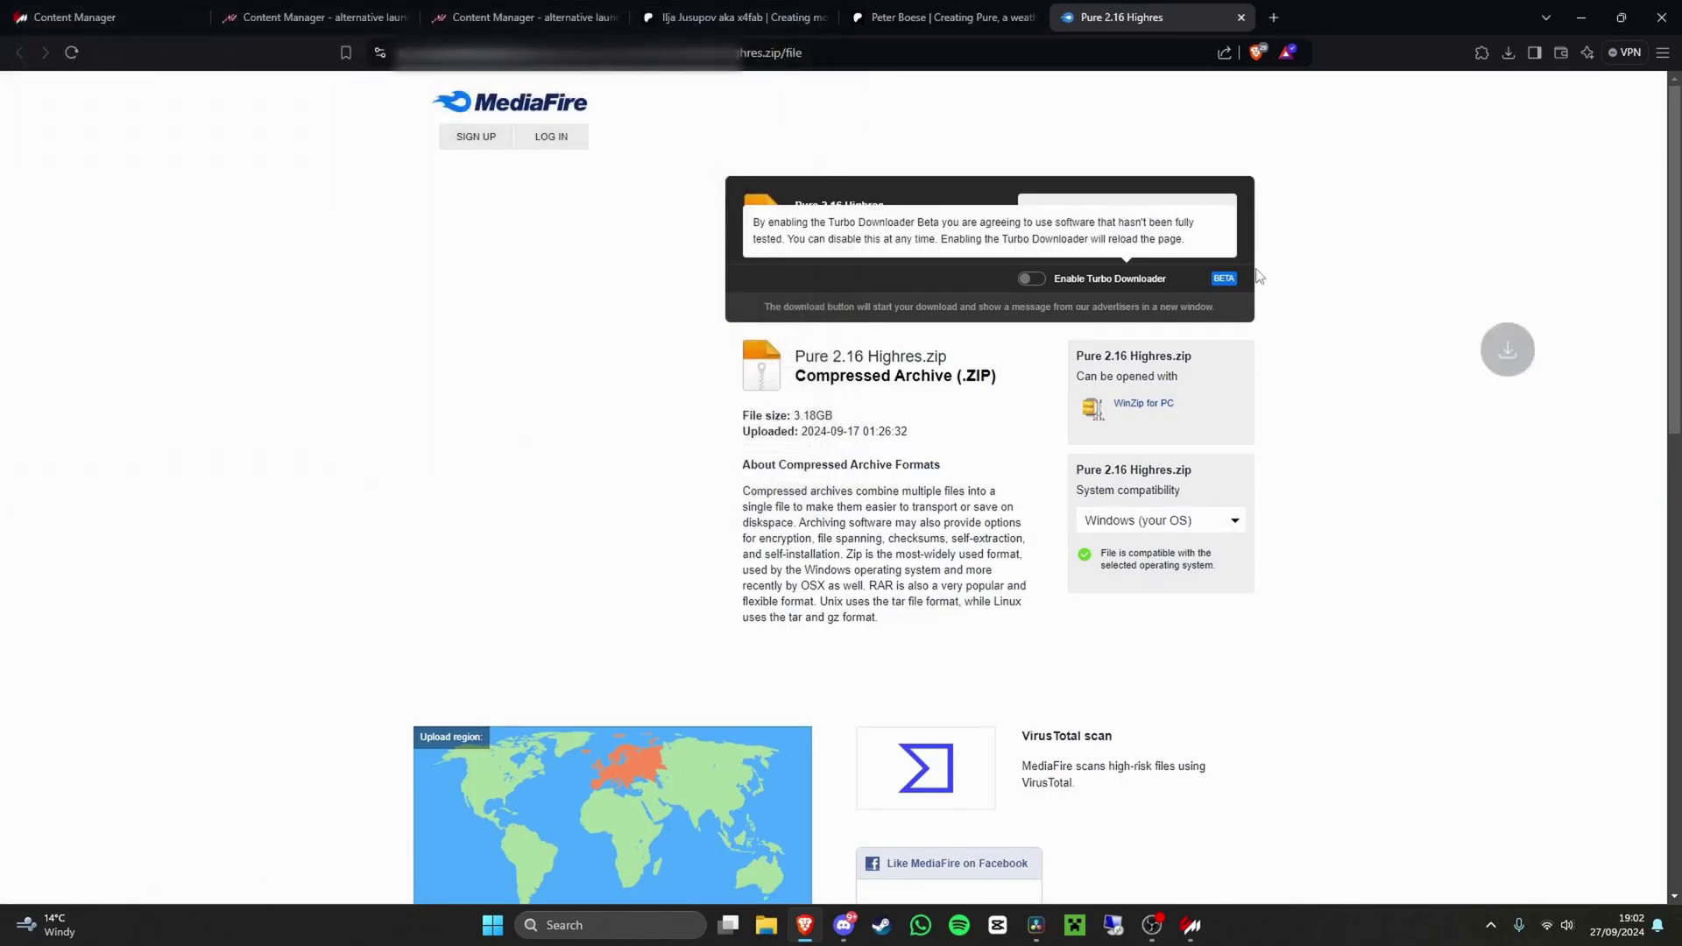
{"action": "left_click", "coordinate": [1506, 52]}
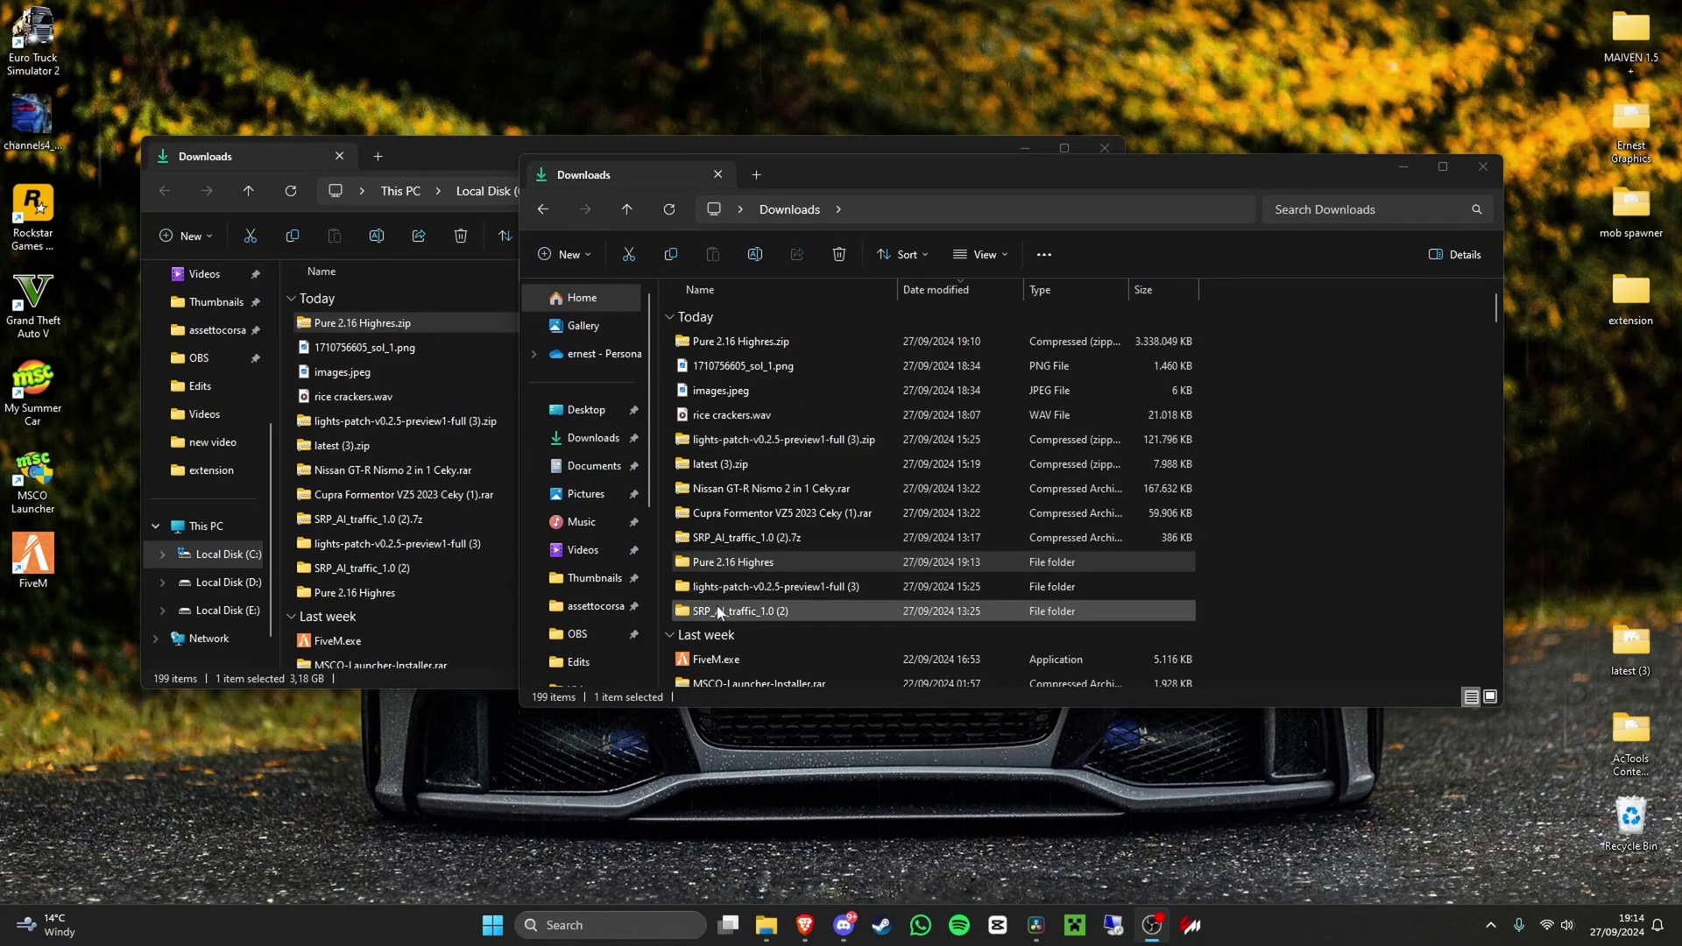
- Open Pure Gamma 1.19 + LCS 1.16 inside the extracted Pure 2.16 Highres folder and select extension, system, content and apps
{"action": "left_click", "coordinate": [723, 563]}
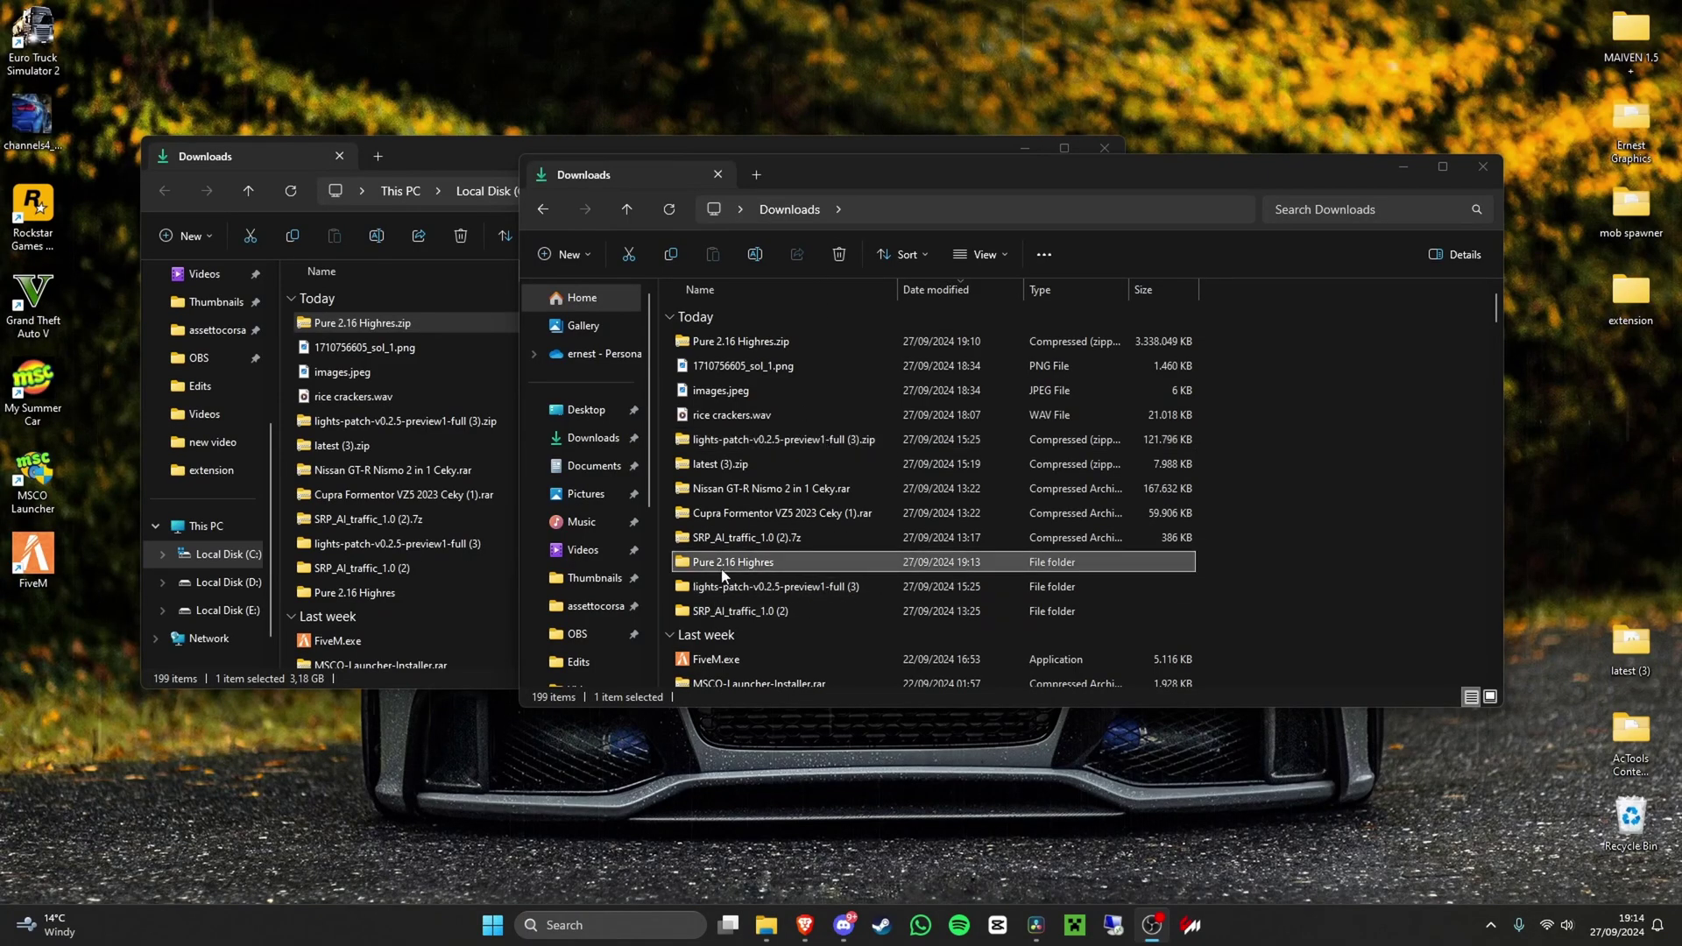
{"action": "double_click", "coordinate": [704, 565]}
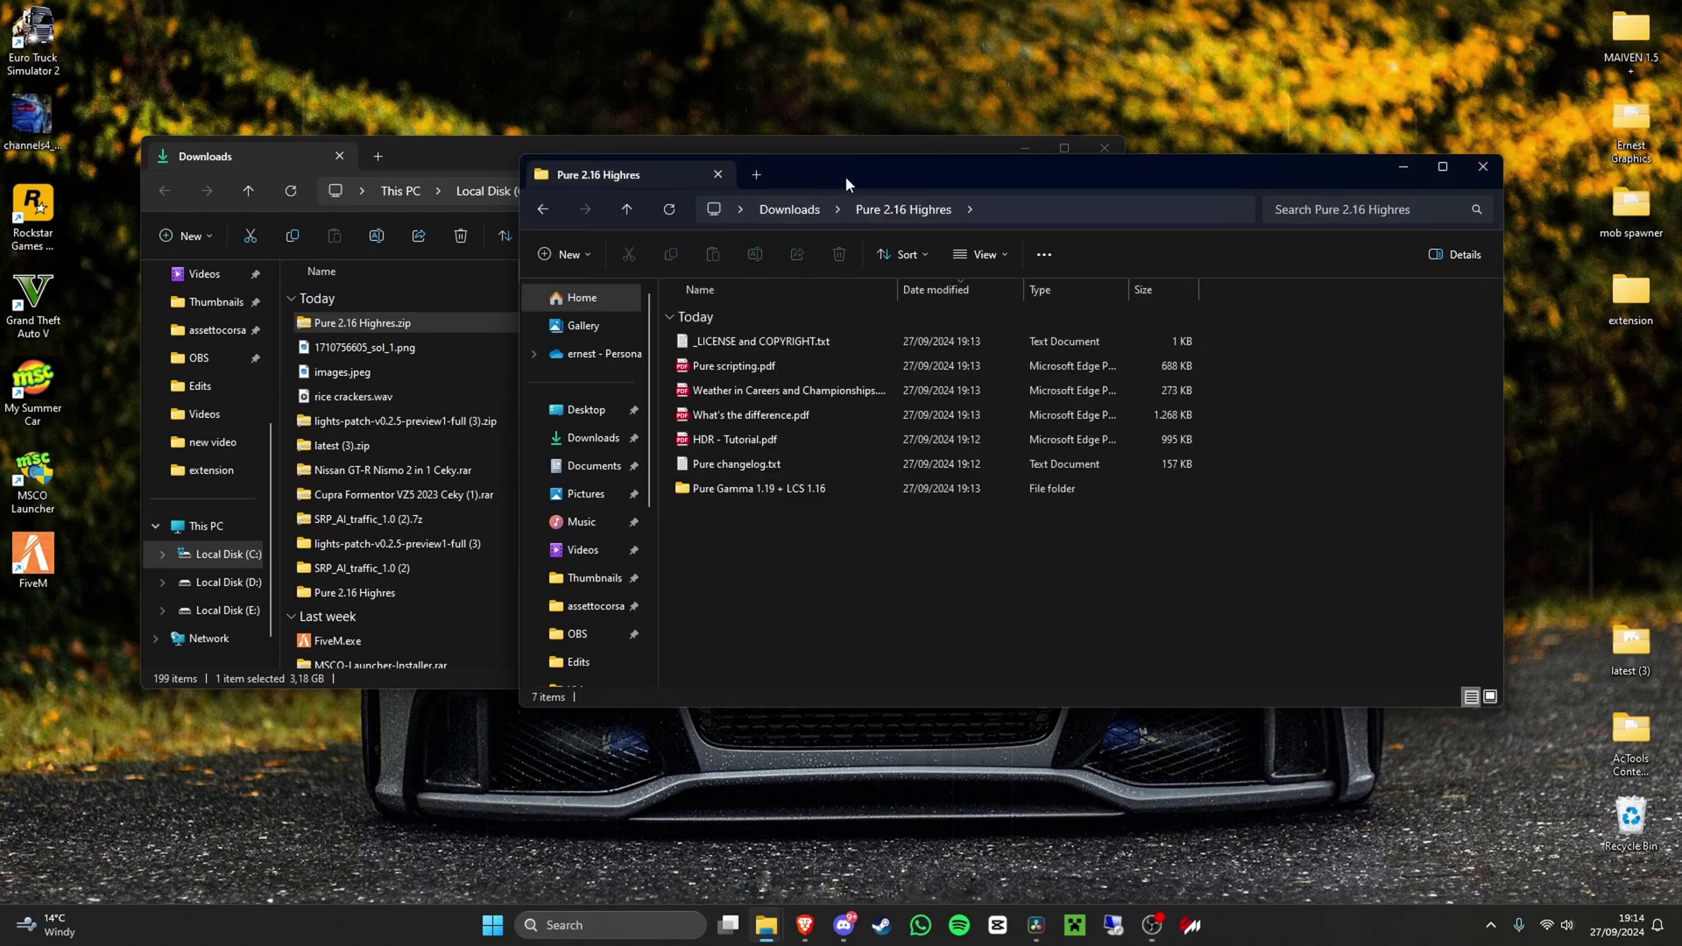
{"action": "left_click_drag", "start_coordinate": [846, 181], "coordinate": [859, 170]}
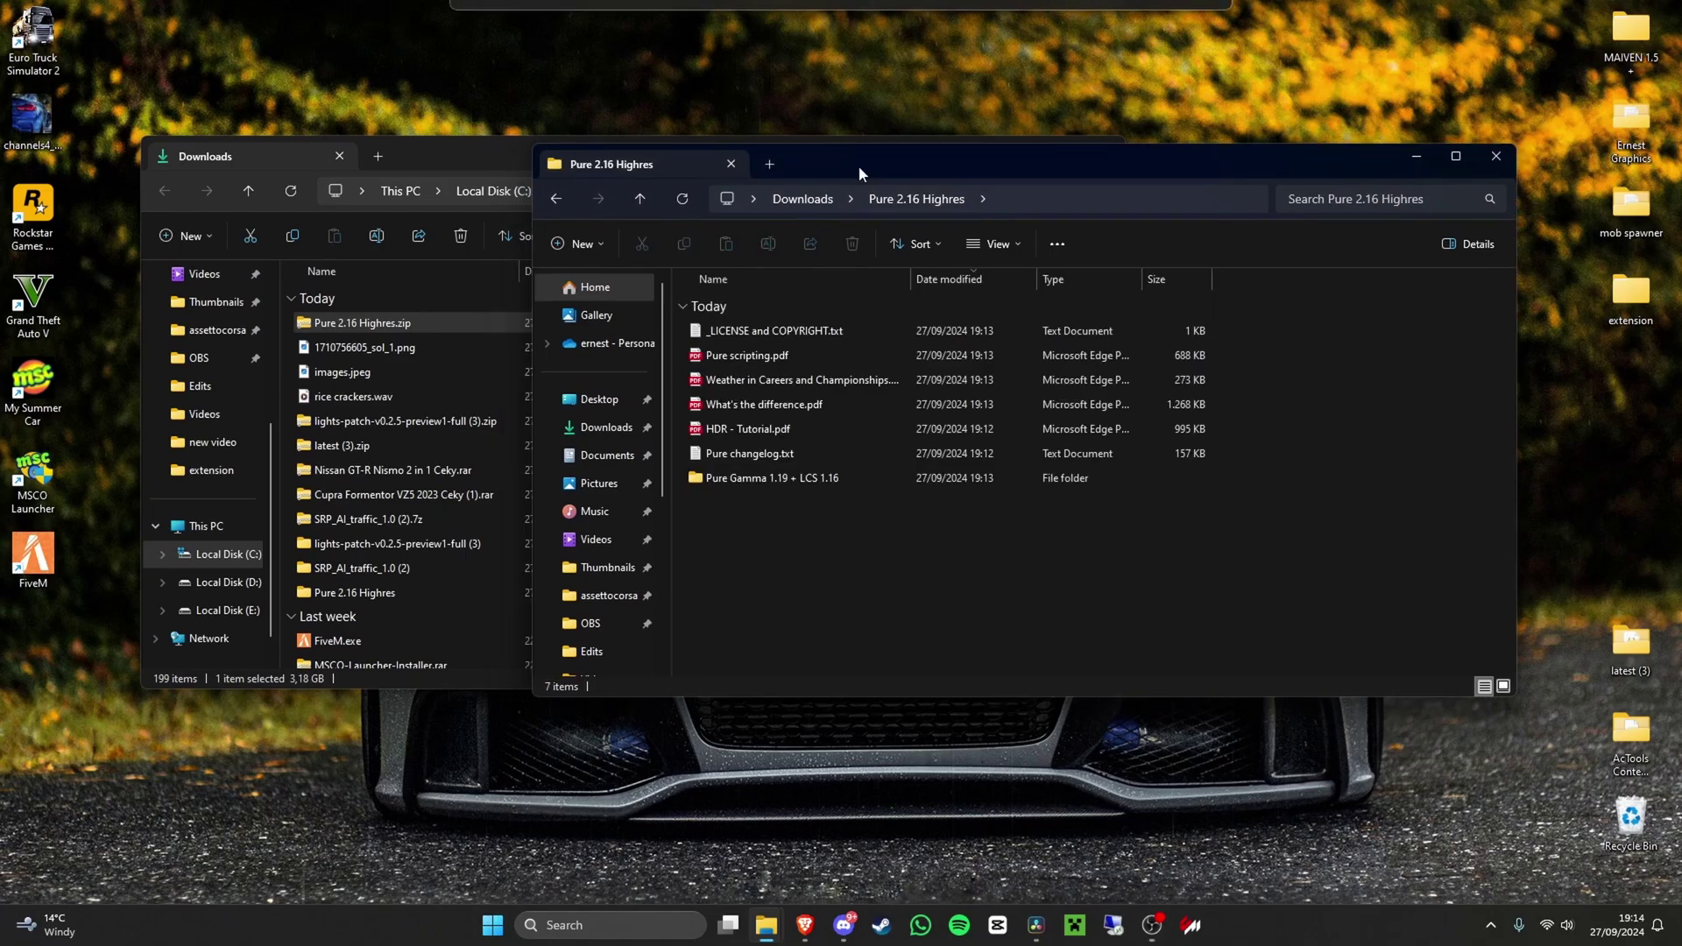
{"action": "double_click", "coordinate": [743, 480]}
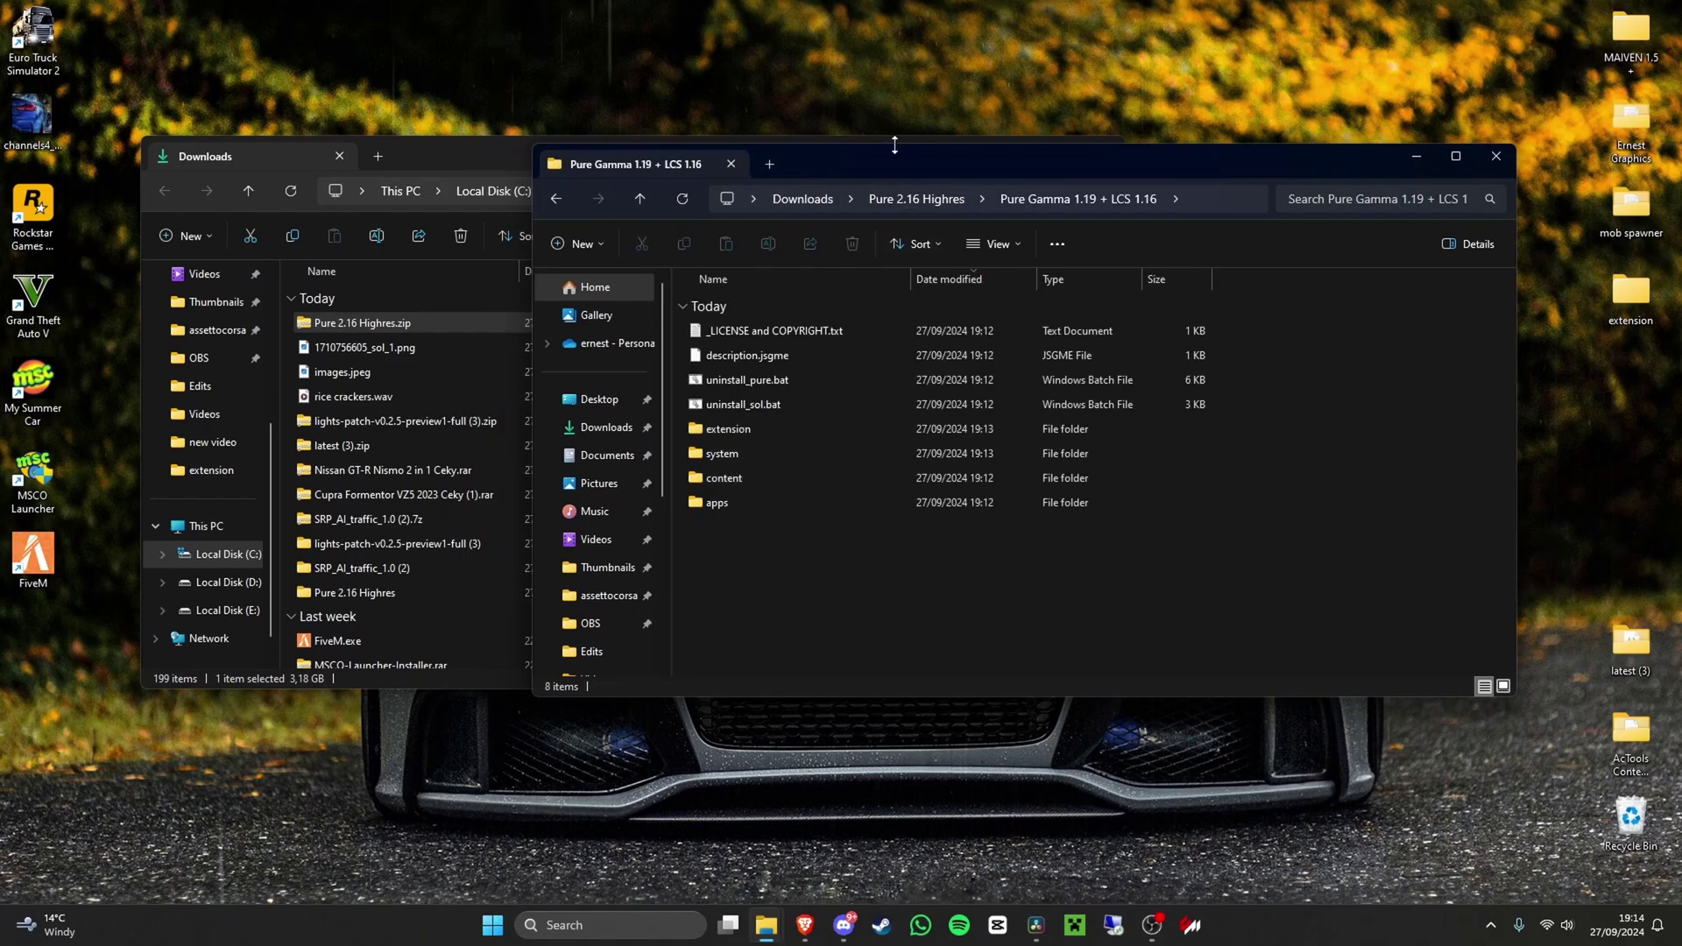
{"action": "left_click_drag", "start_coordinate": [895, 149], "coordinate": [831, 147]}
{"action": "left_click_drag", "start_coordinate": [677, 551], "coordinate": [683, 424]}
- Open the assettocorsa root folder in the second window and arrange both folder windows side by side
{"action": "left_click_drag", "start_coordinate": [843, 173], "coordinate": [1051, 149]}
{"action": "left_click_drag", "start_coordinate": [525, 162], "coordinate": [438, 146]}
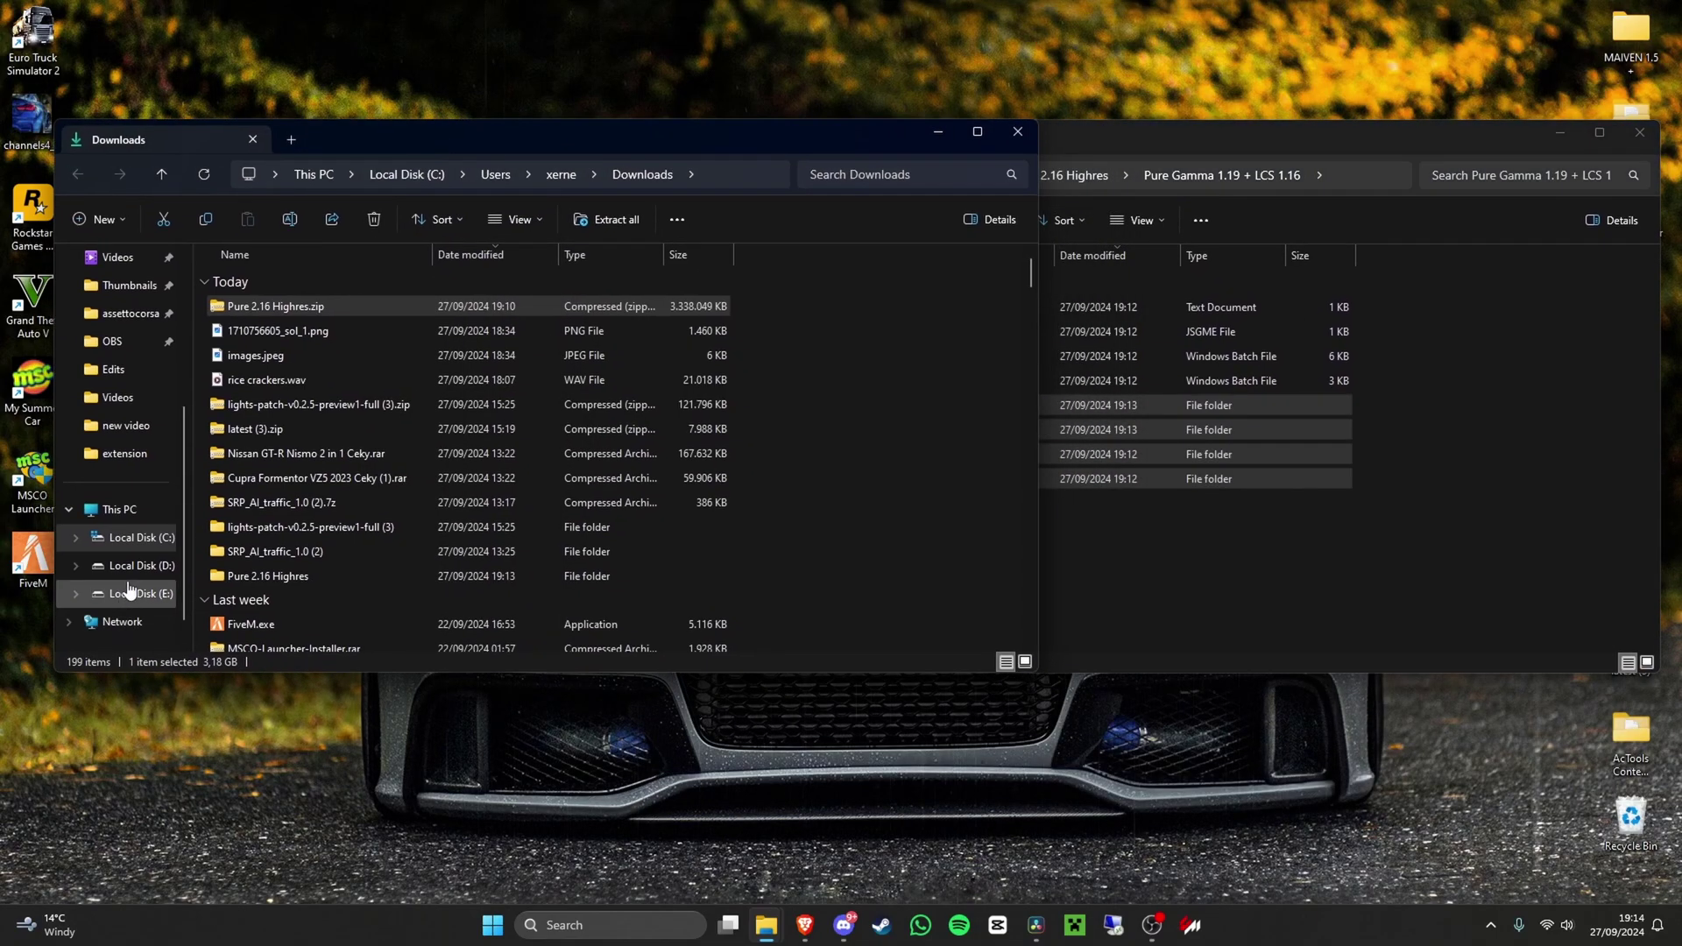
{"action": "left_click", "coordinate": [140, 312]}
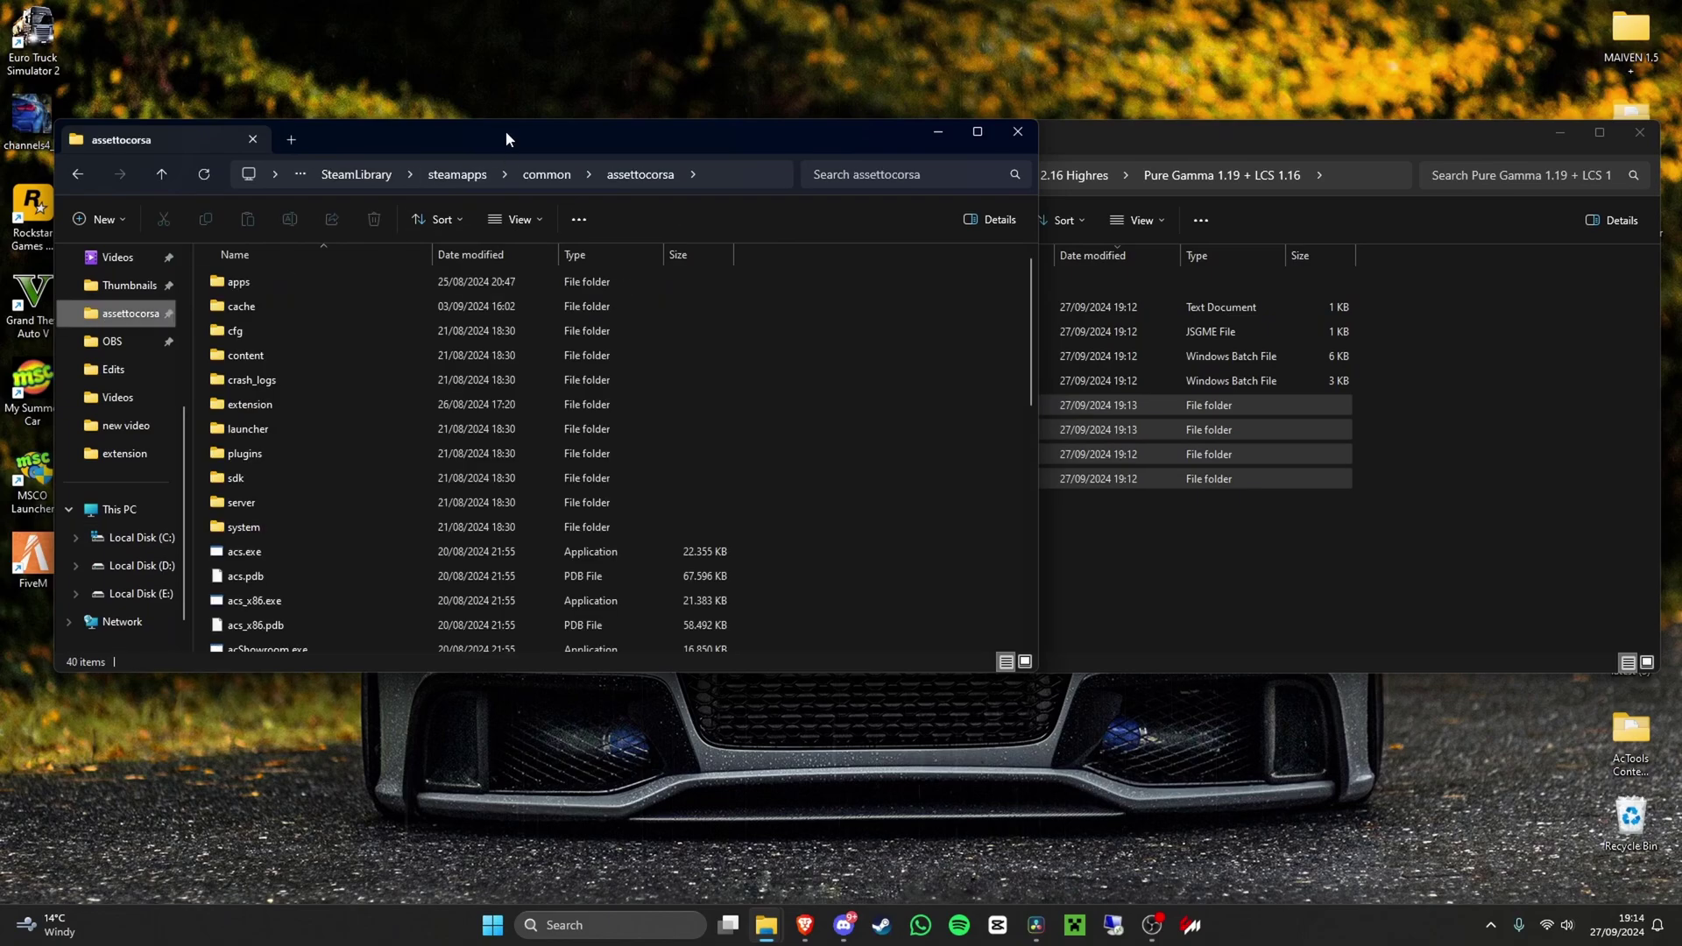
{"action": "left_click_drag", "start_coordinate": [506, 129], "coordinate": [451, 122]}
{"action": "left_click_drag", "start_coordinate": [1359, 137], "coordinate": [1452, 93]}
{"action": "left_click", "coordinate": [1058, 570]}
{"action": "left_click_drag", "start_coordinate": [1095, 95], "coordinate": [1369, 121]}
- Copy the four selected Pure folders into the assettocorsa root folder, replacing the existing files
{"action": "left_click_drag", "start_coordinate": [1270, 491], "coordinate": [782, 432]}
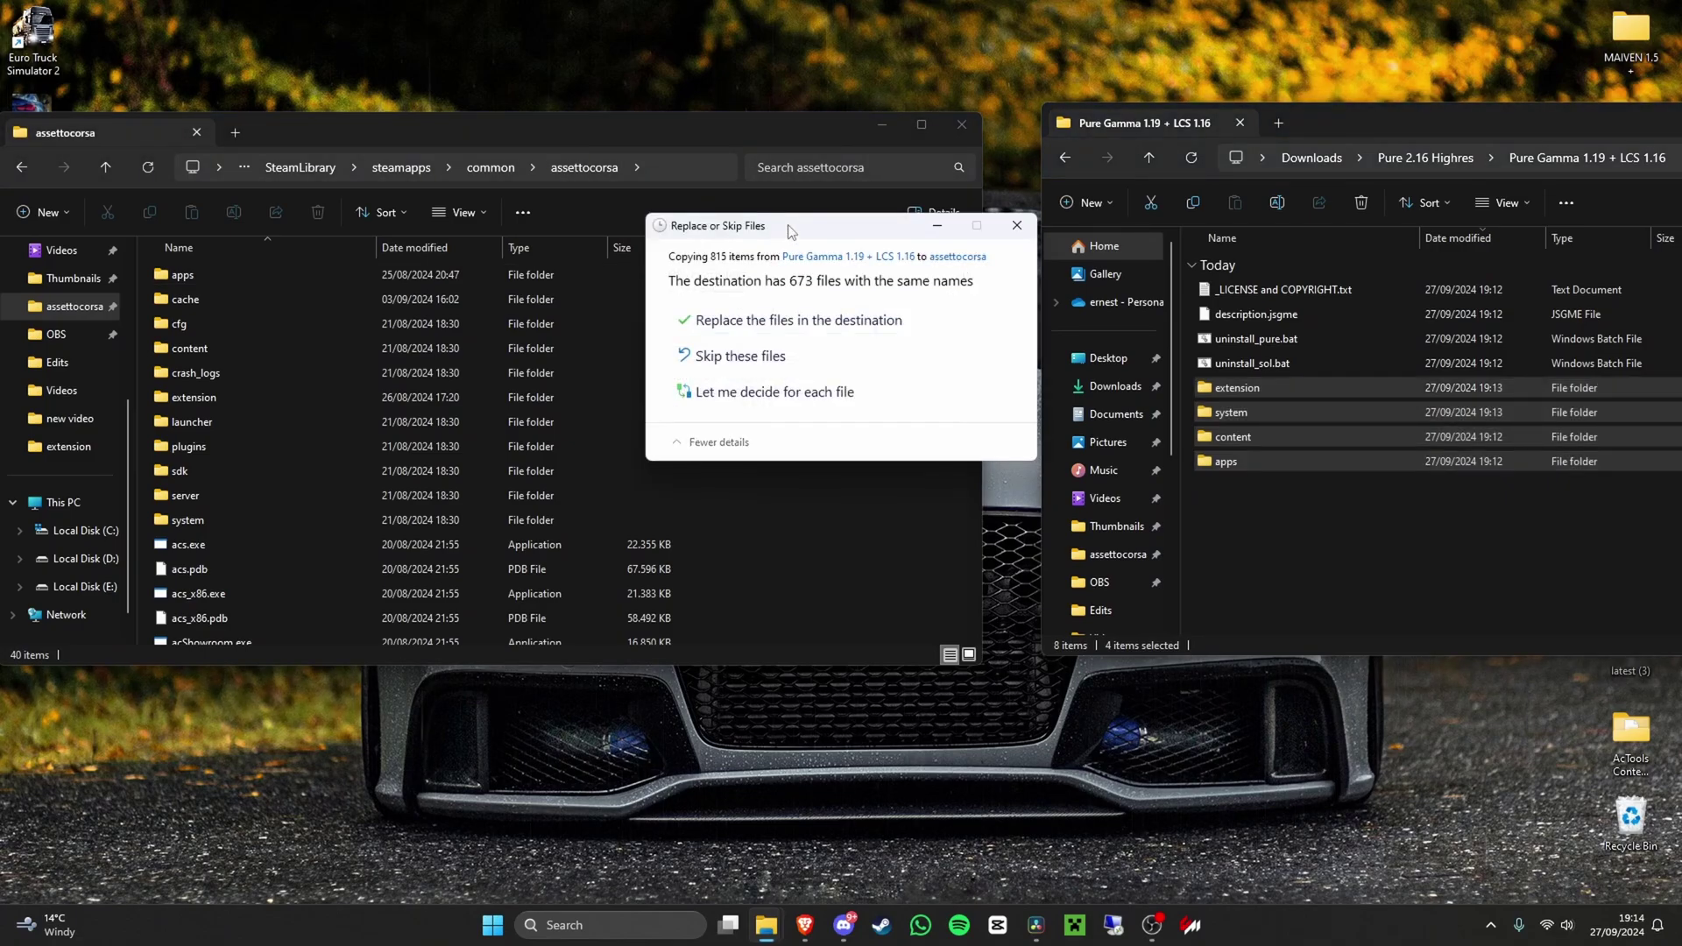
{"action": "left_click_drag", "start_coordinate": [779, 240], "coordinate": [535, 278]}
{"action": "left_click", "coordinate": [701, 347]}
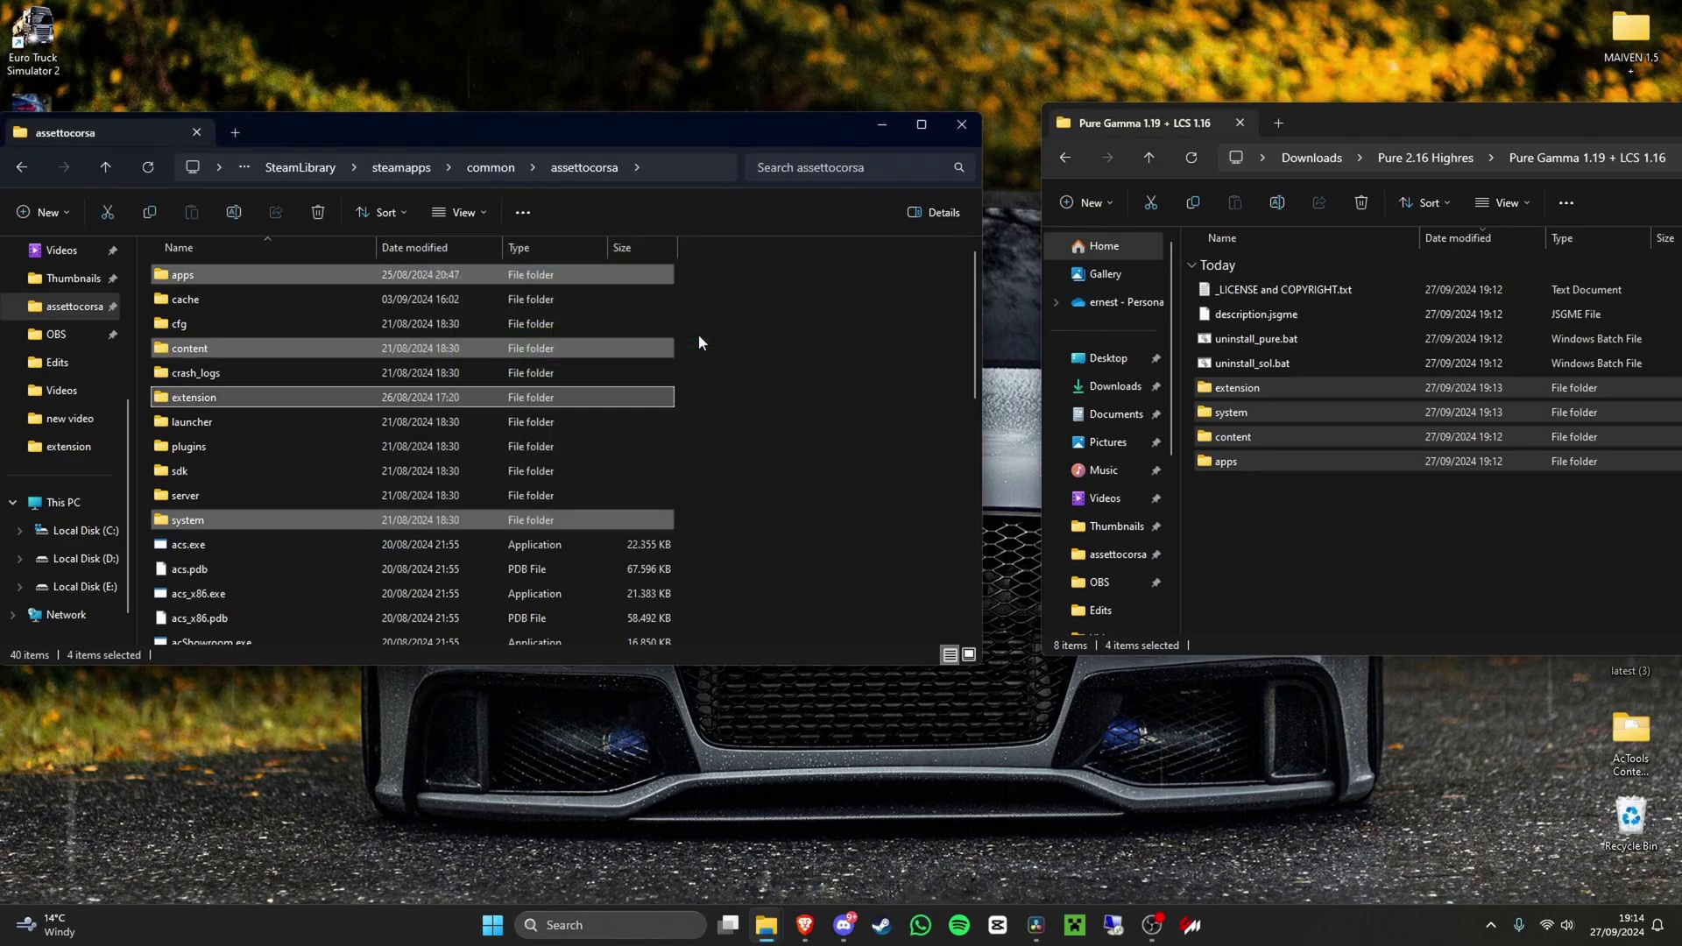
{"action": "left_click", "coordinate": [823, 423]}
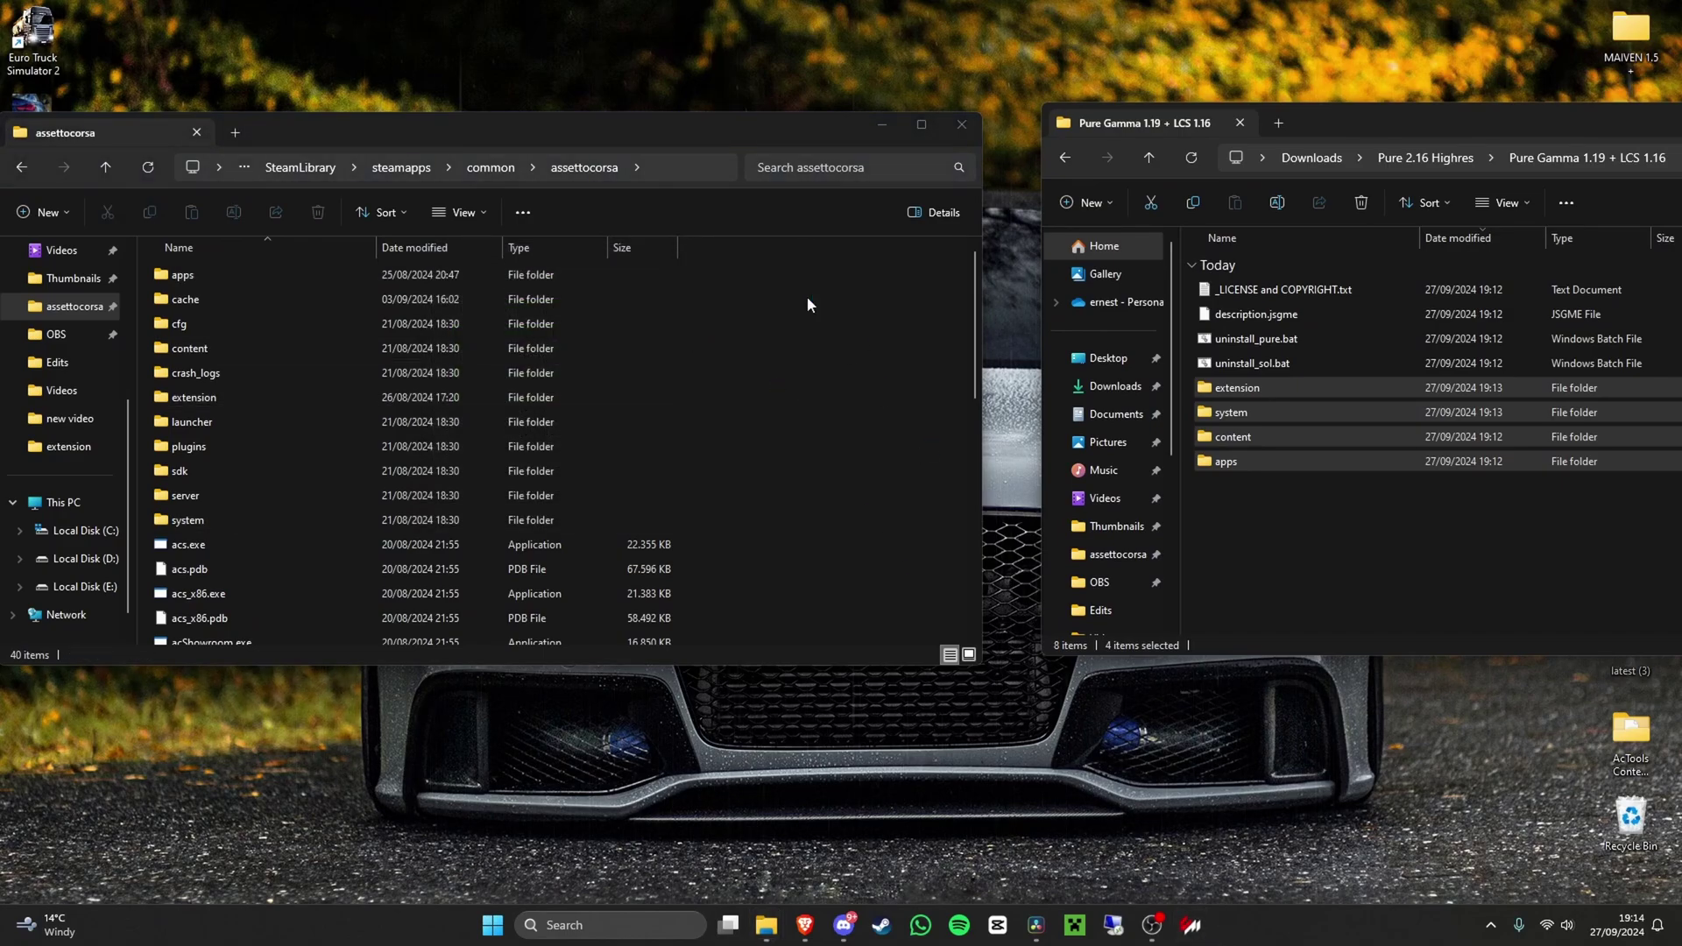
- Switch to Content Manager and set the Weather FX weather style to Pure Gamma
{"action": "key", "text": "alt+Tab"}
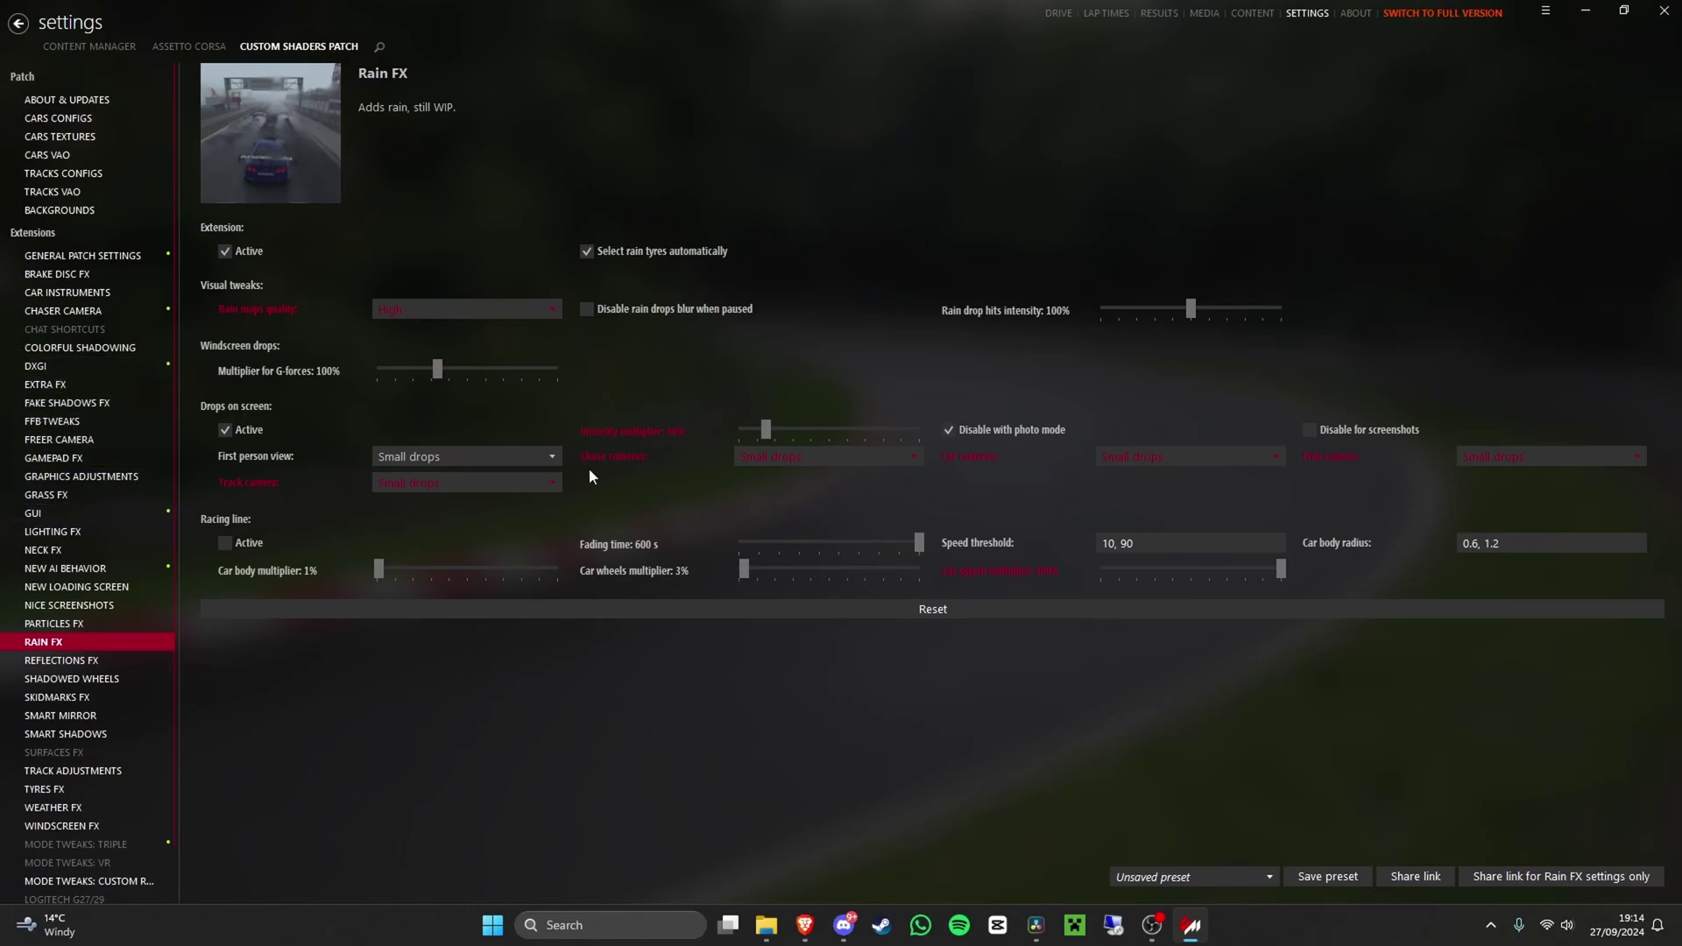
{"action": "scroll", "coordinate": [61, 674], "scroll_direction": "down", "scroll_amount": 1}
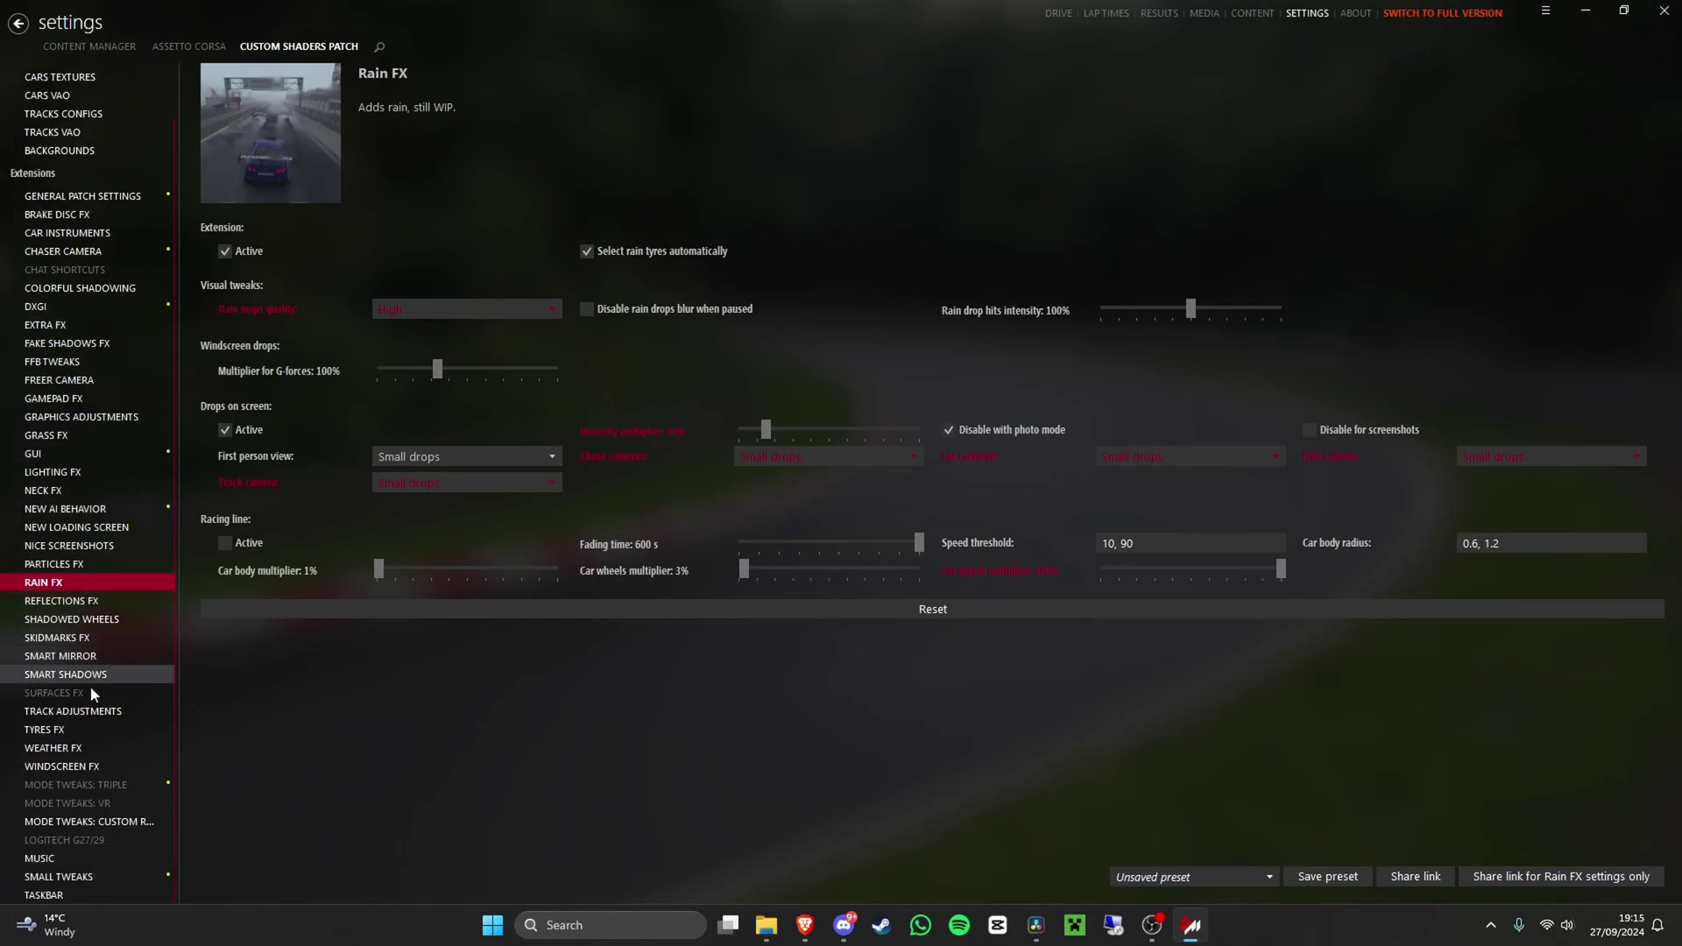
{"action": "left_click", "coordinate": [65, 751]}
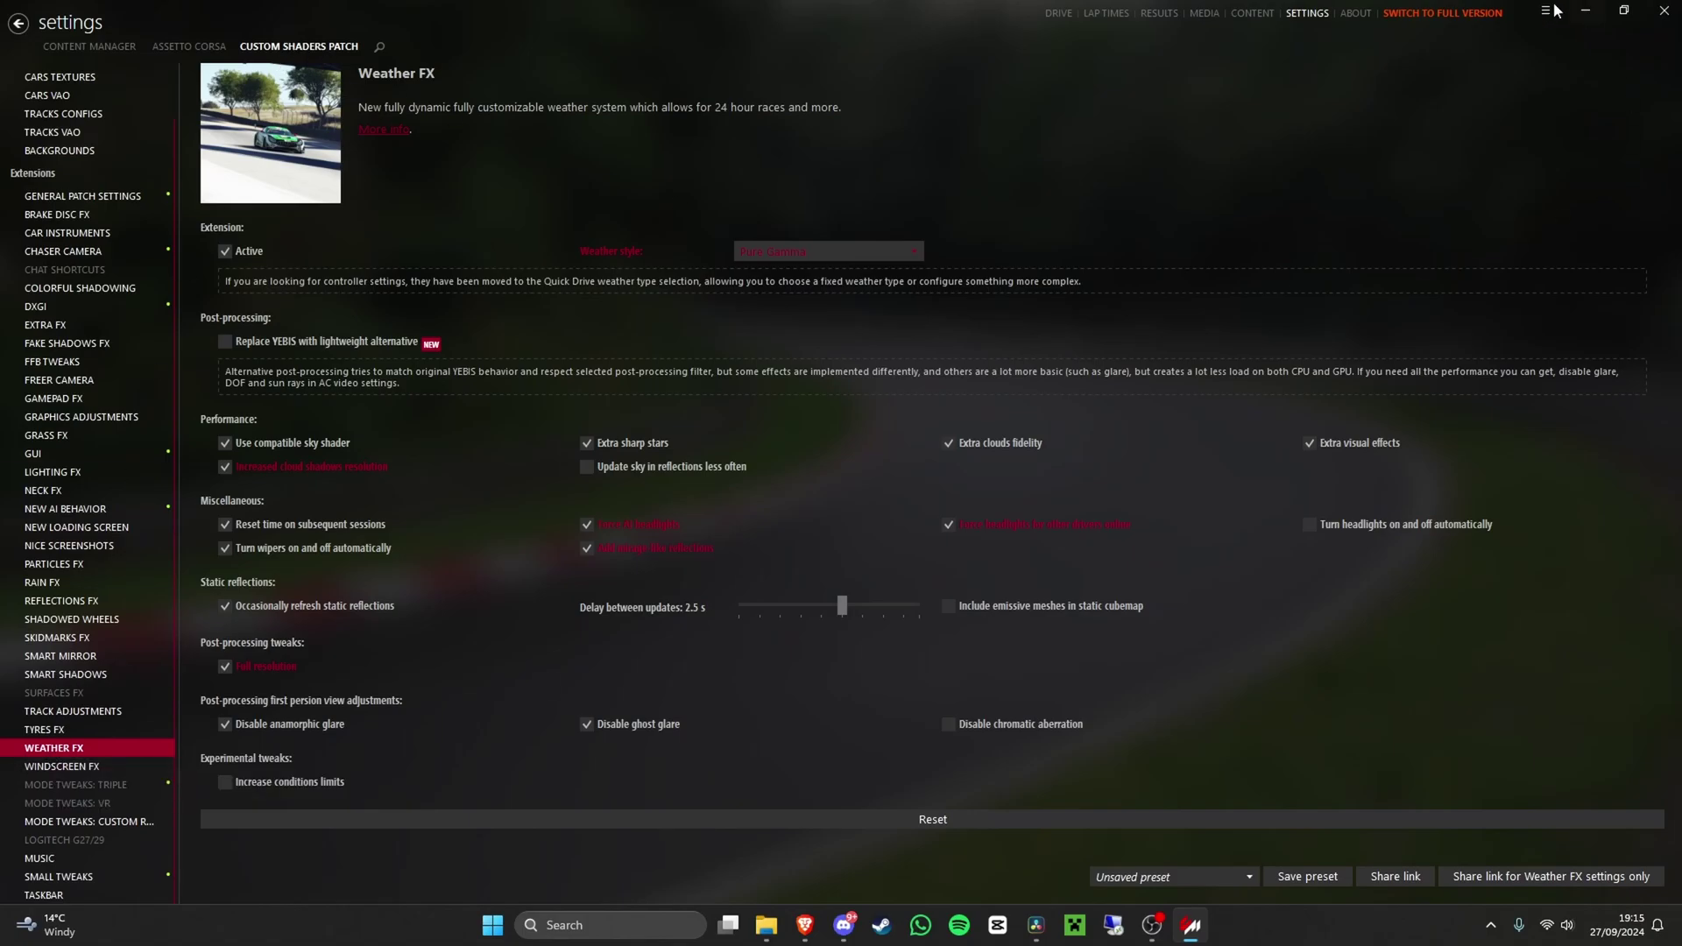
{"action": "left_click", "coordinate": [797, 256]}
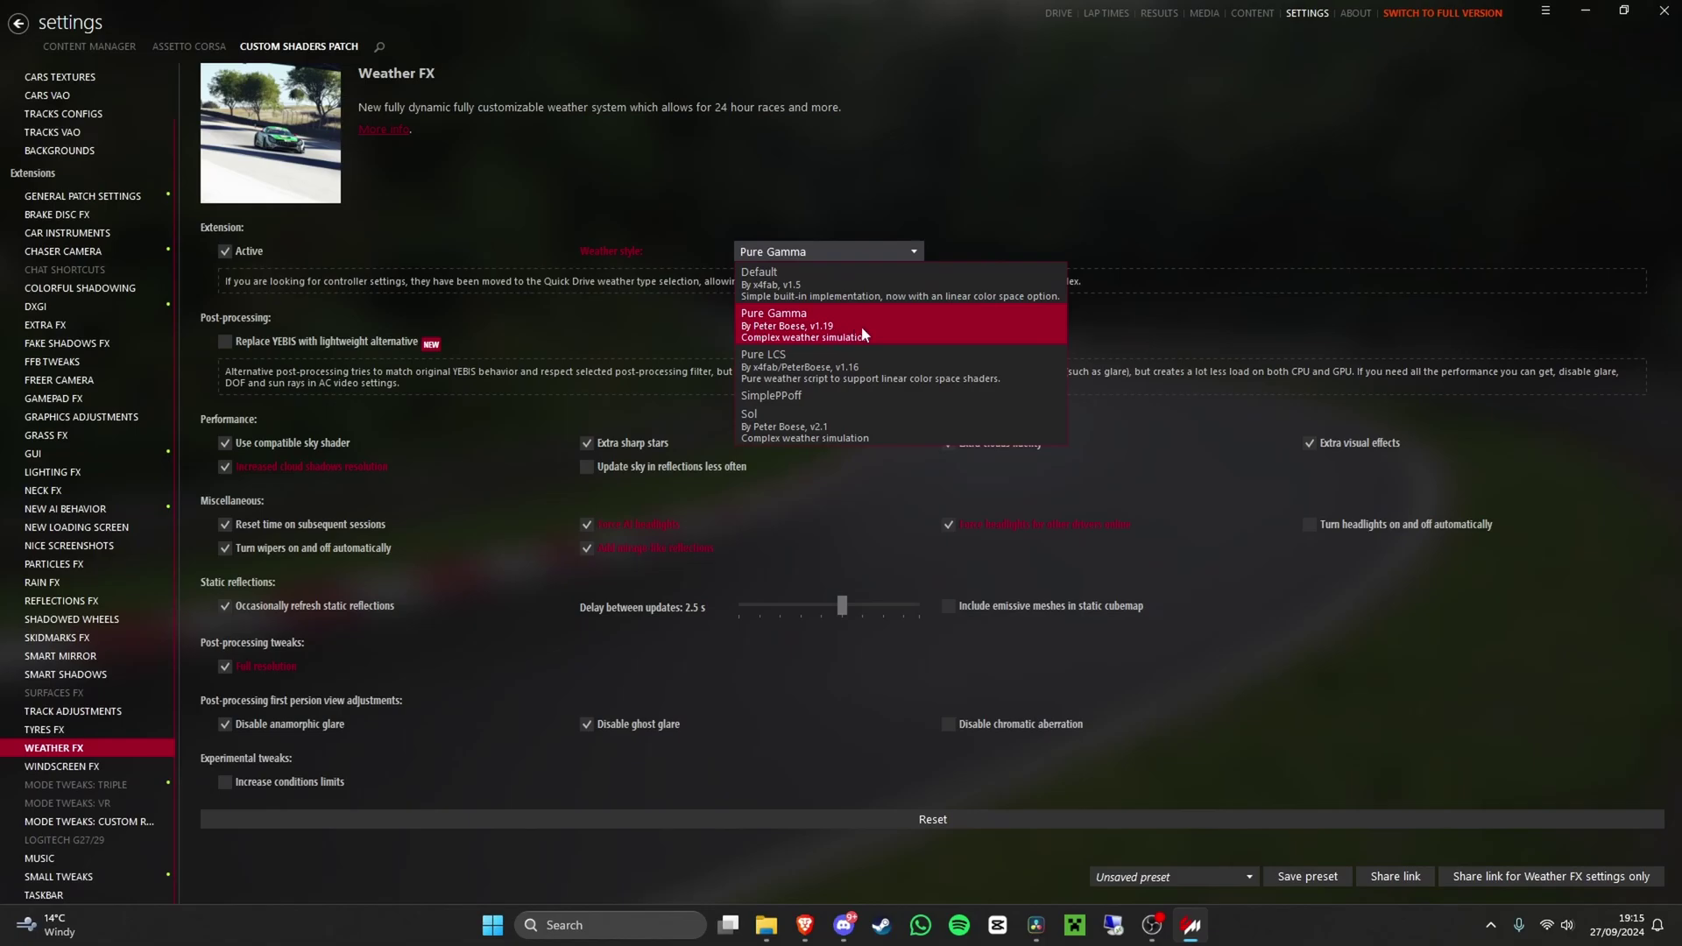
{"action": "left_click", "coordinate": [806, 326]}
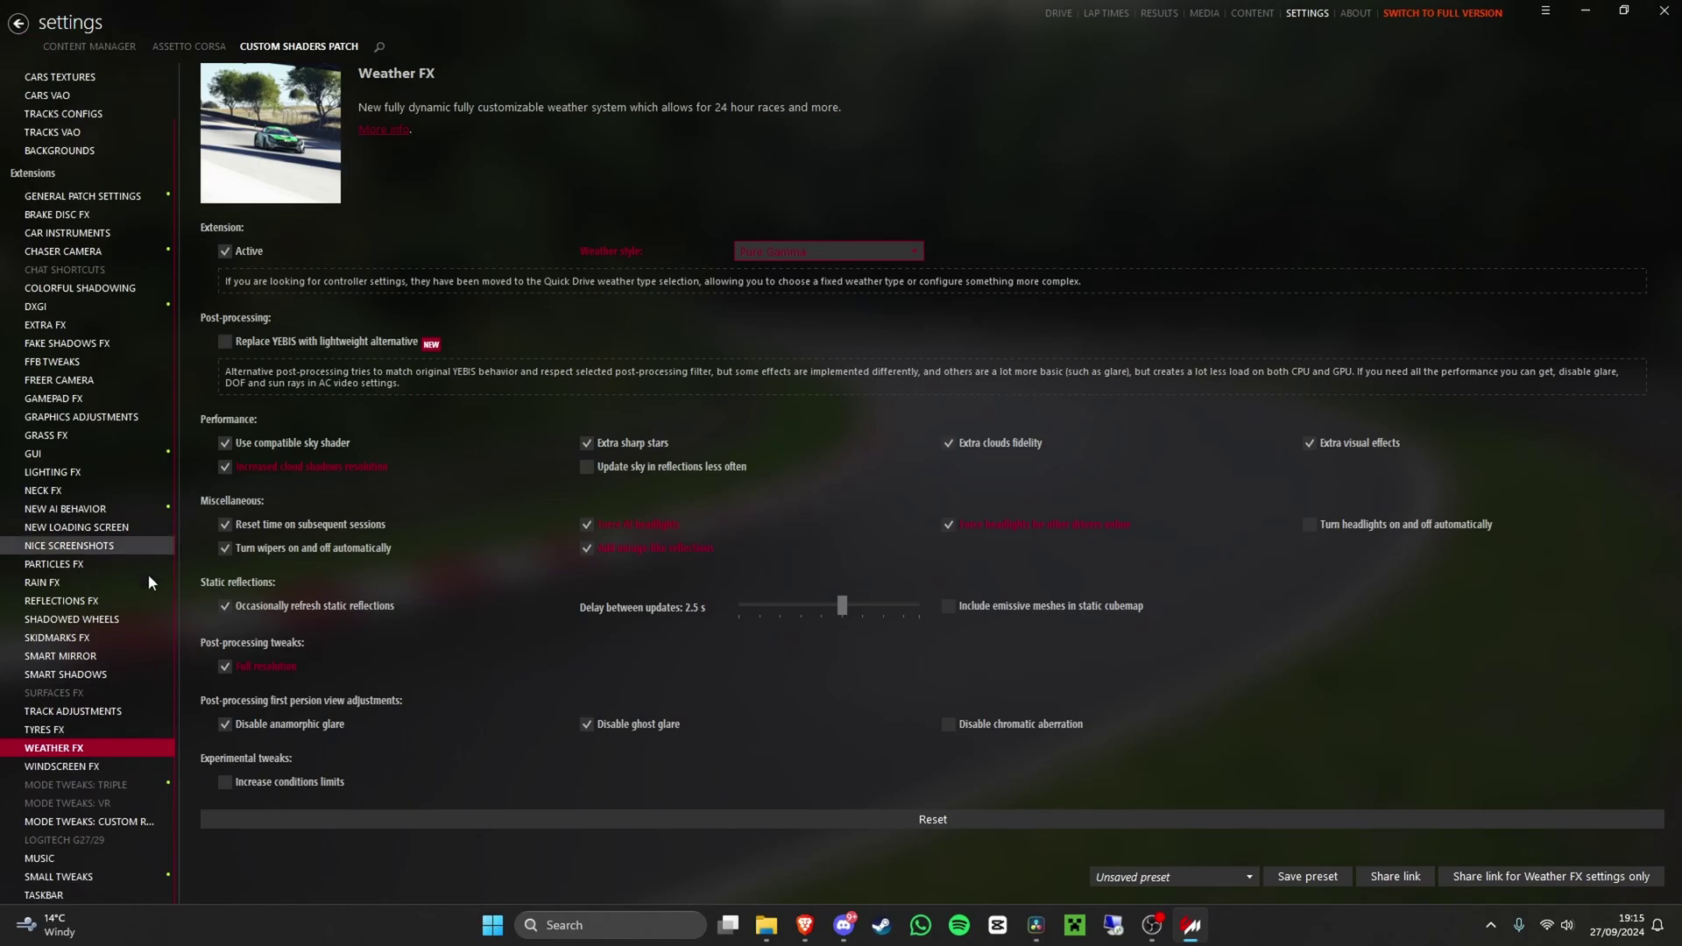
- Review the Assetto Corsa video, view and controls settings
{"action": "scroll", "coordinate": [149, 613], "scroll_direction": "up", "scroll_amount": 1}
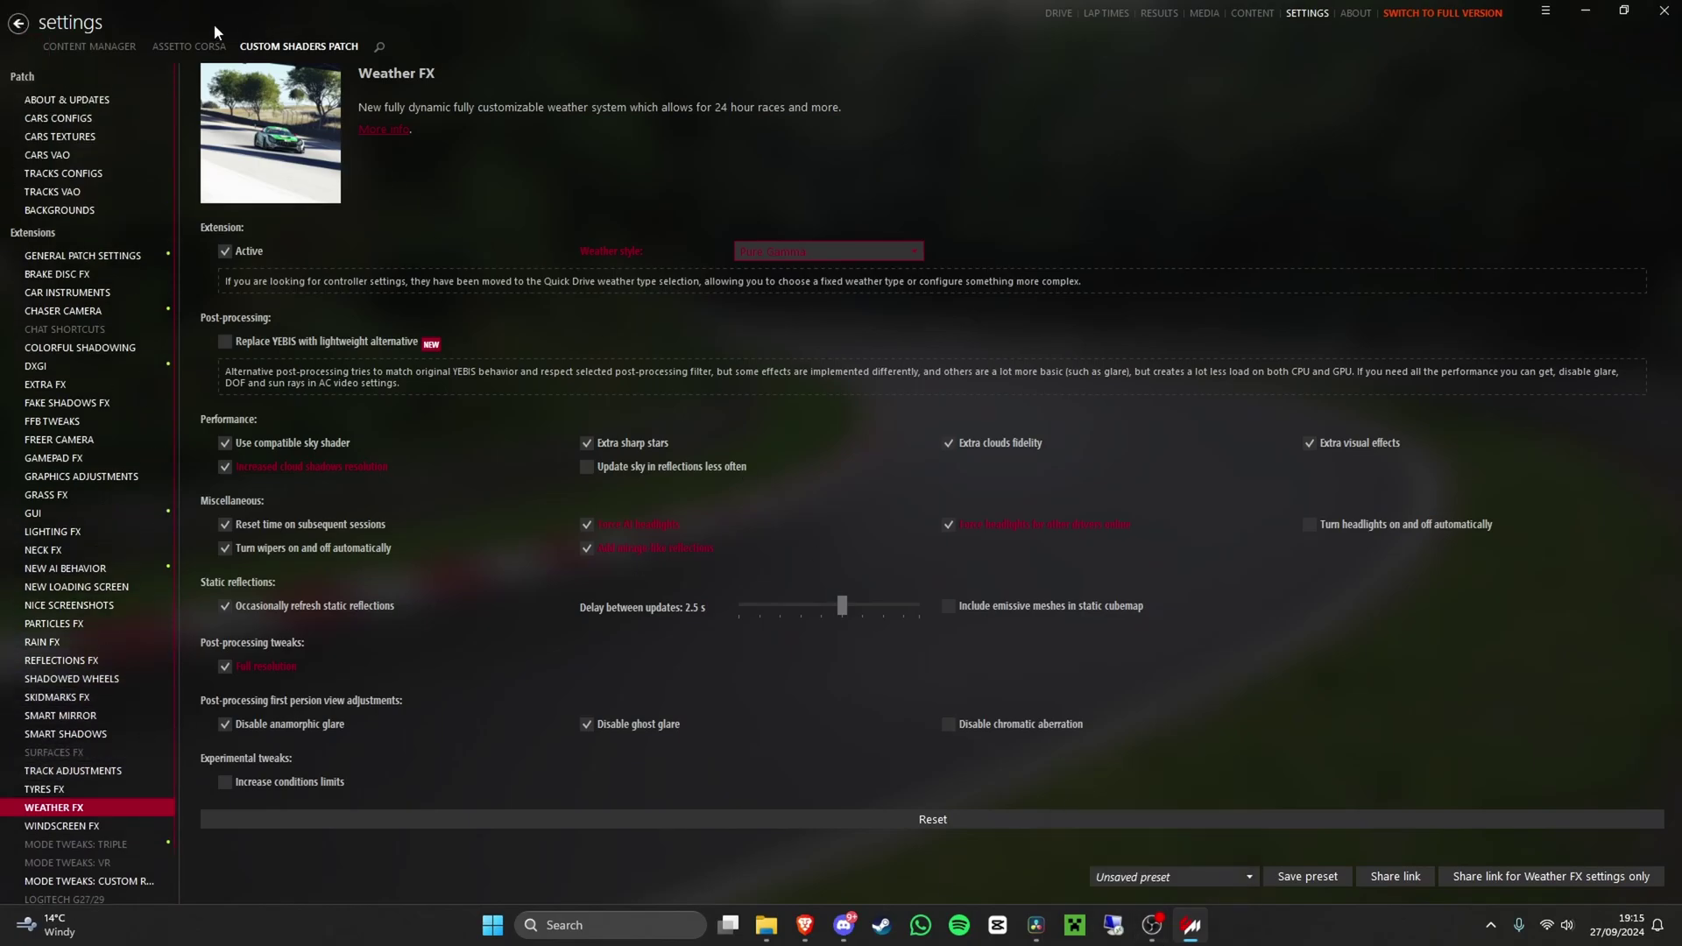
{"action": "left_click", "coordinate": [182, 44]}
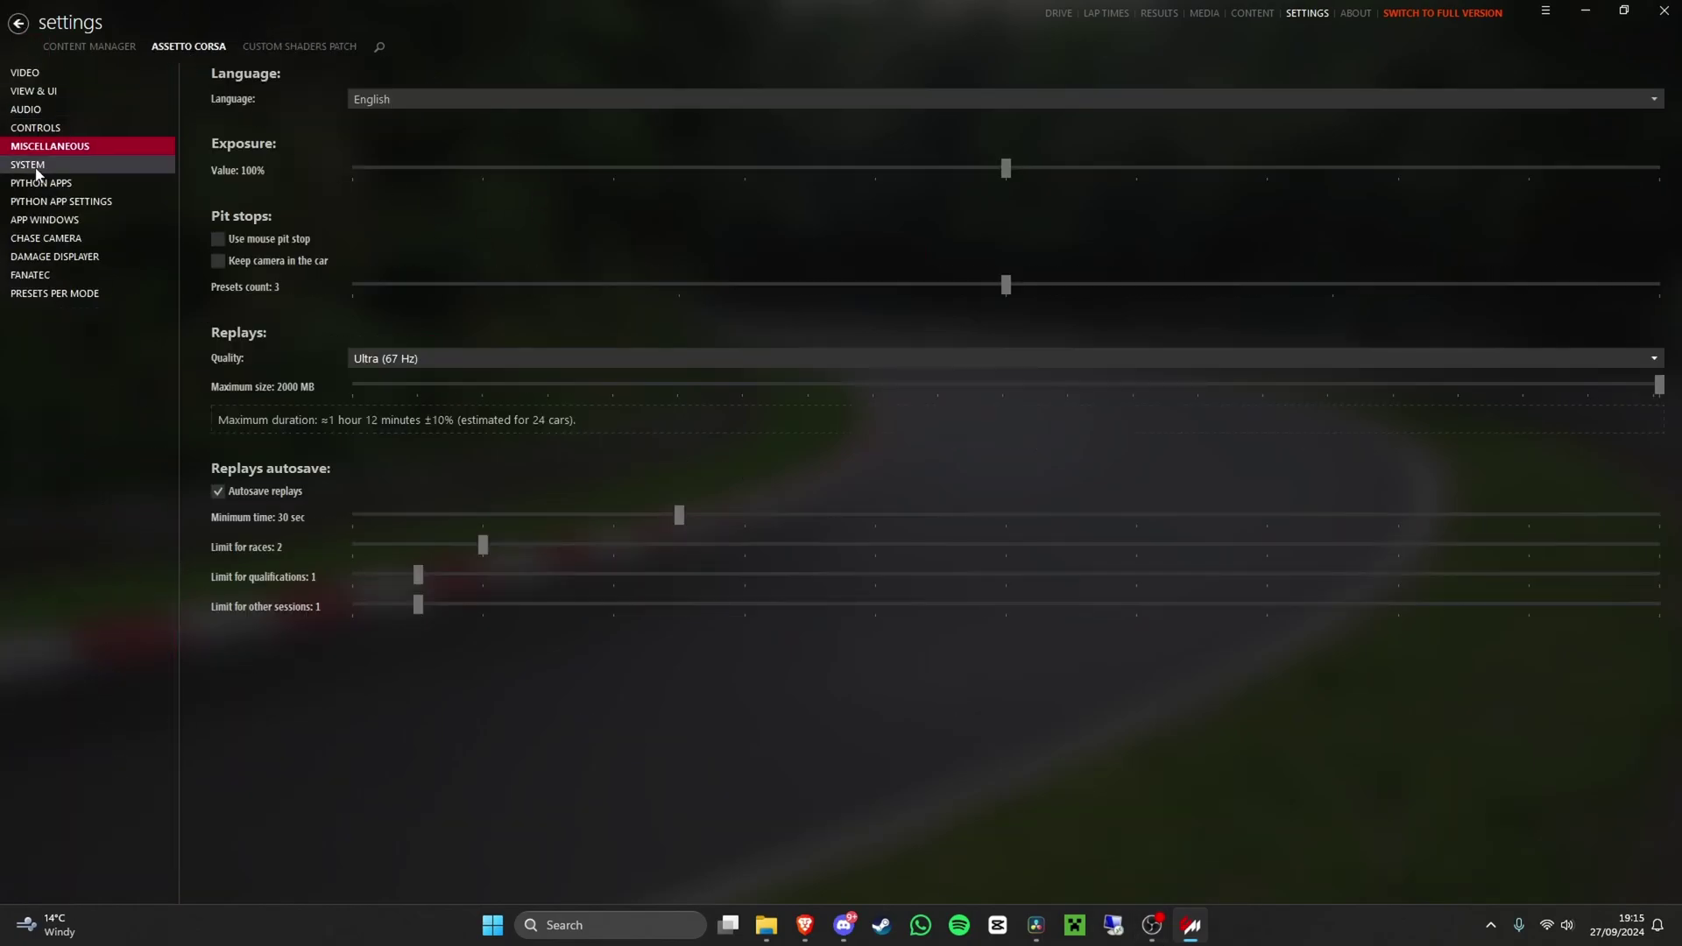
{"action": "left_click", "coordinate": [38, 76]}
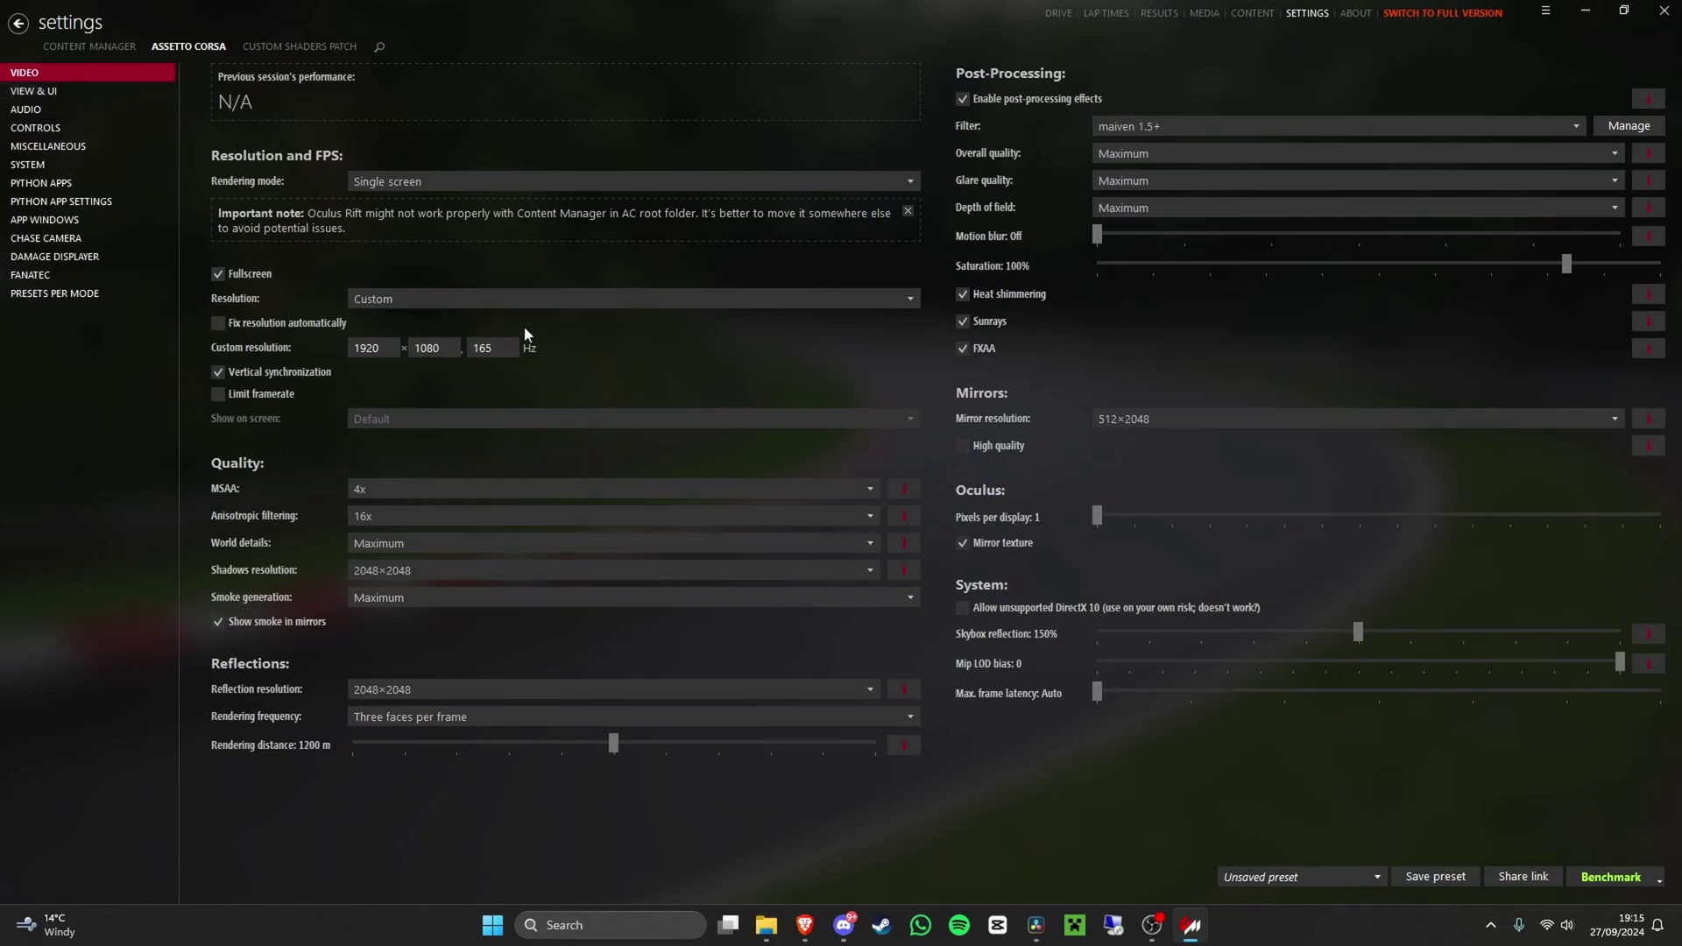
{"action": "left_click", "coordinate": [26, 91]}
{"action": "left_click", "coordinate": [32, 128]}
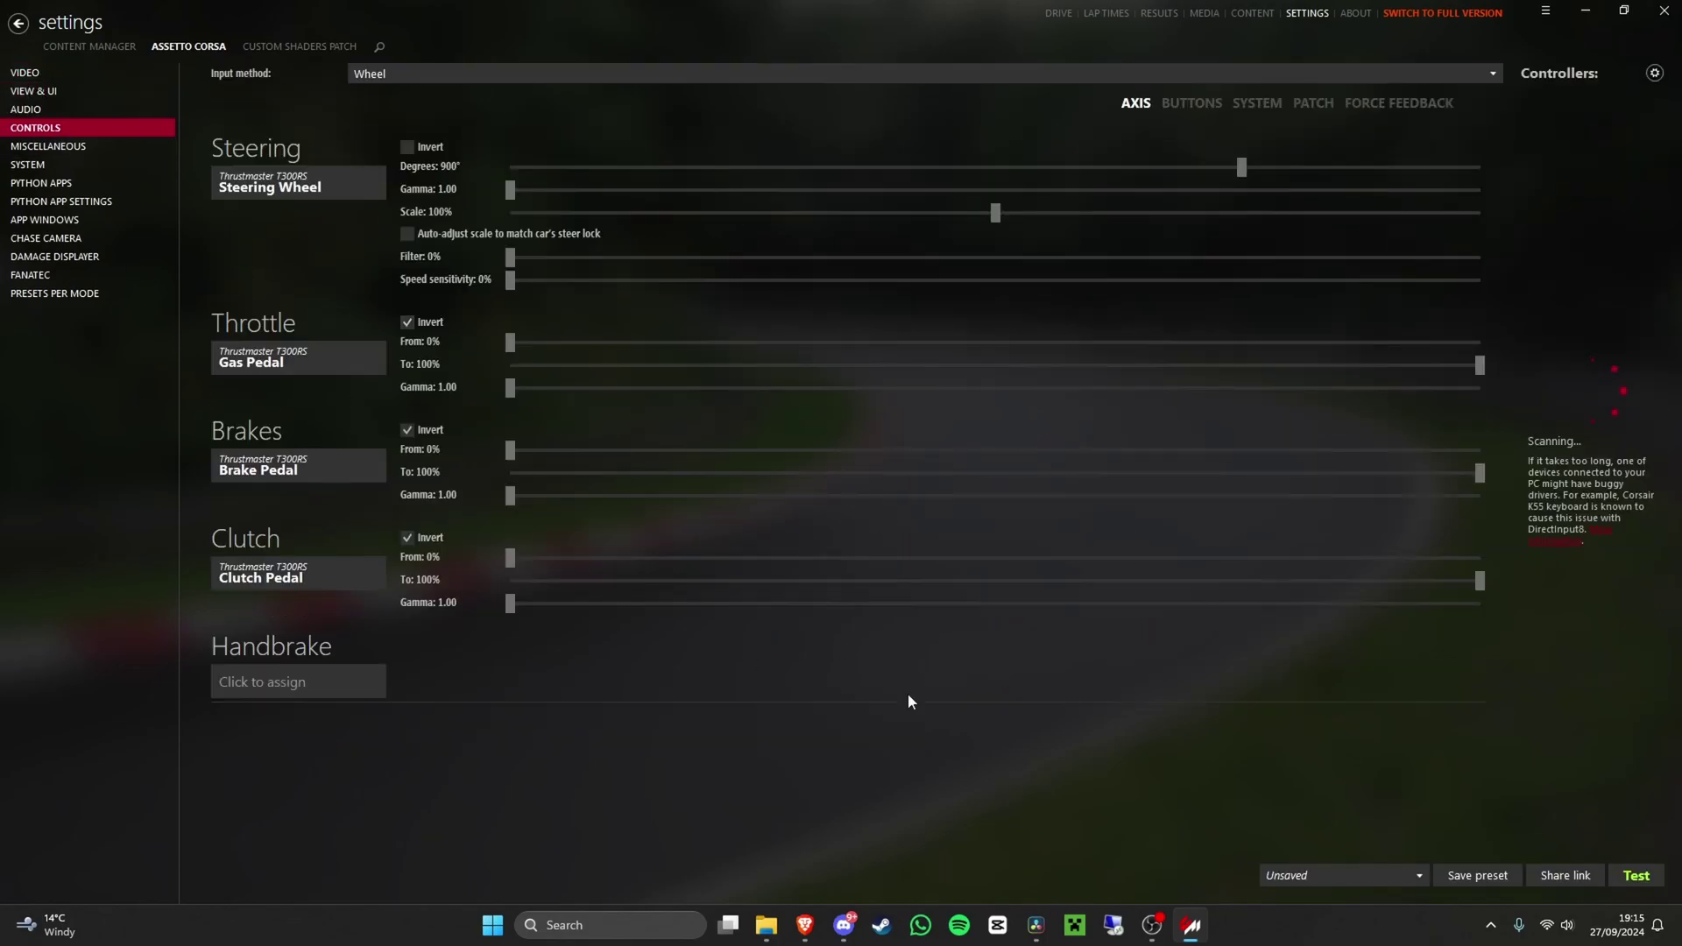
- Switch to Discord and open the guide channel in the community server's graphics section
{"action": "mouse_move", "coordinate": [847, 938]}
{"action": "left_click", "coordinate": [817, 886]}
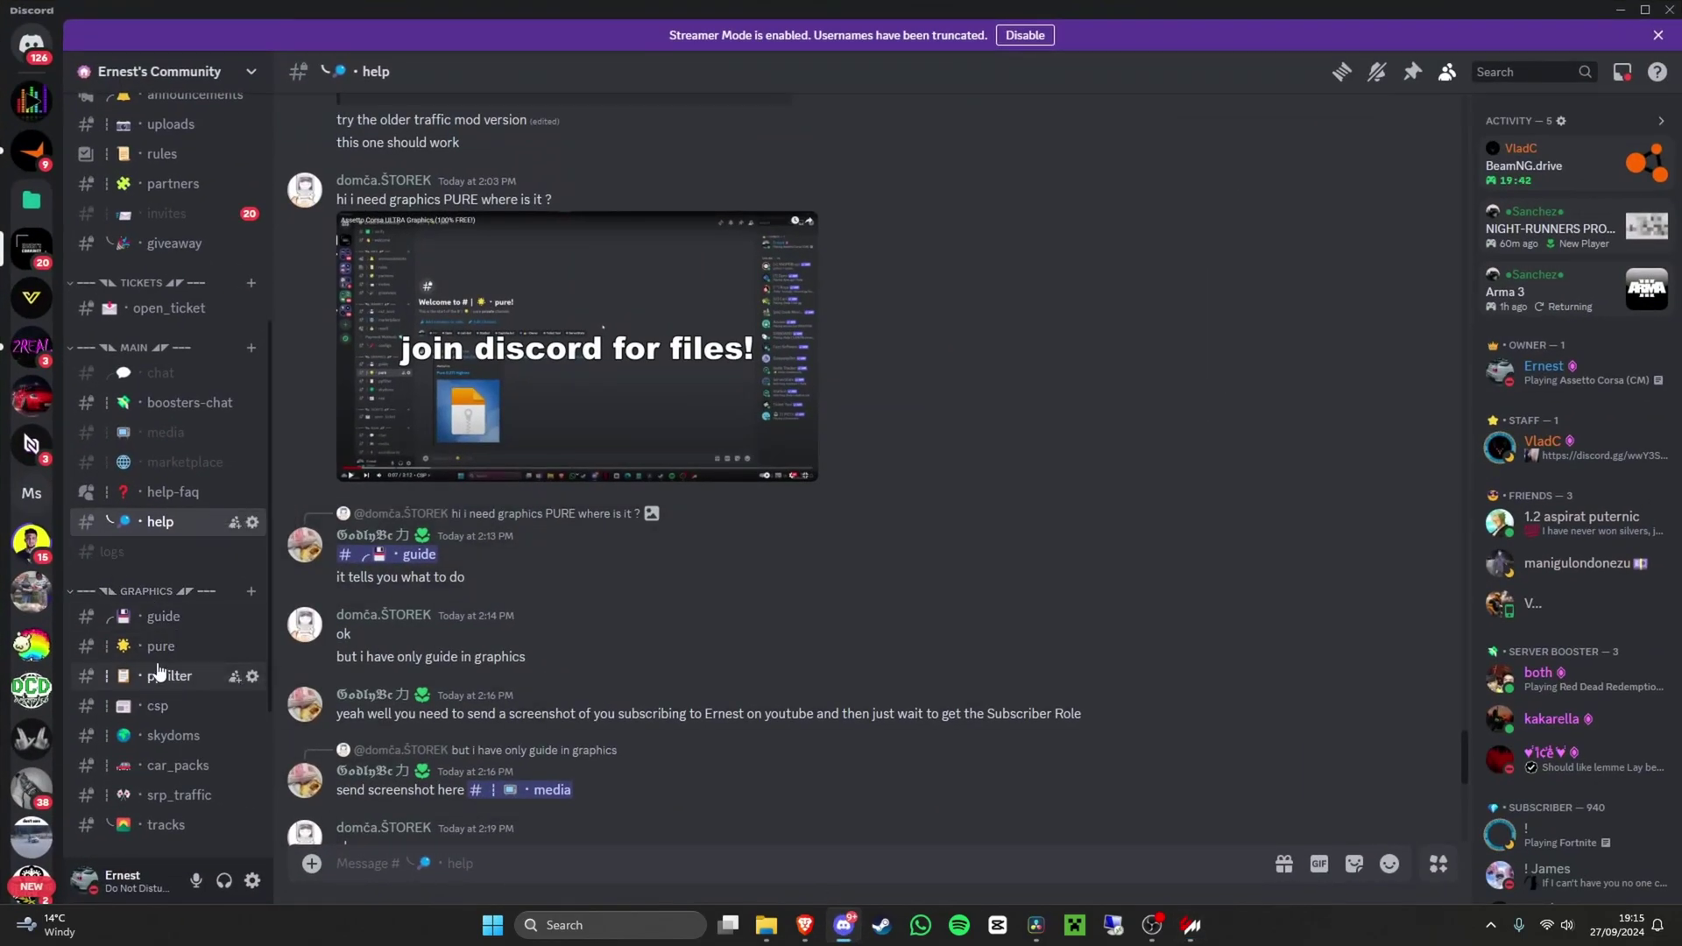
{"action": "scroll", "coordinate": [153, 657], "scroll_direction": "down", "scroll_amount": 3}
{"action": "left_click", "coordinate": [158, 441]}
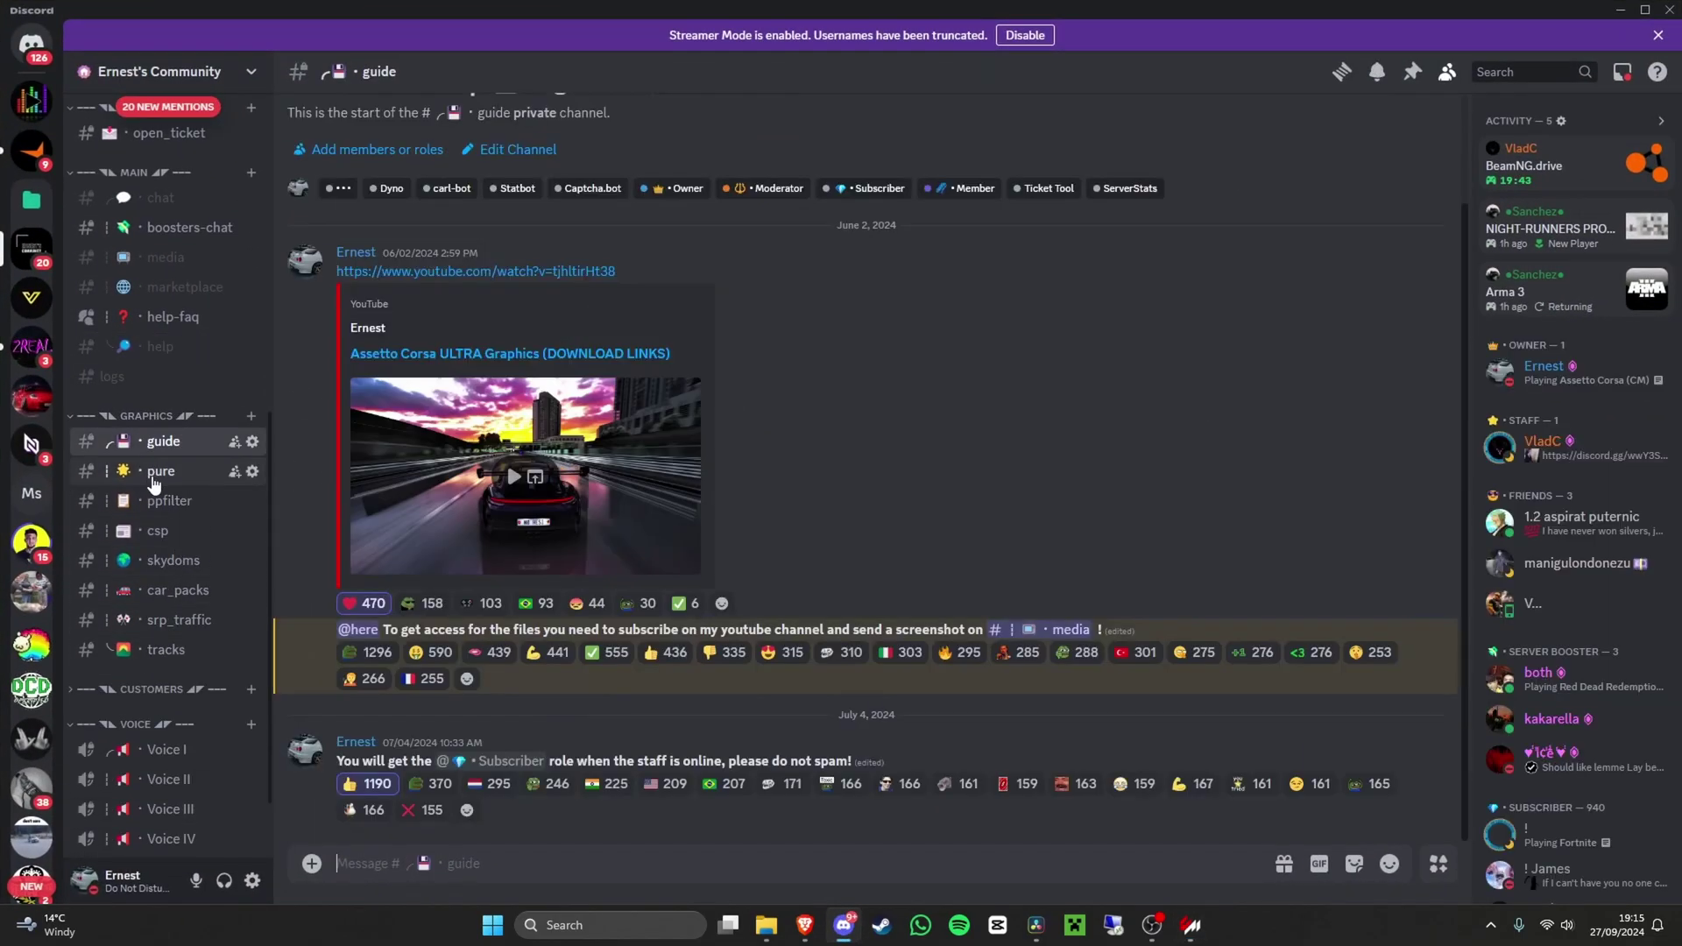
- View the pure and ppfilter channels and open the Maiven Public PP Filter download link
{"action": "left_click", "coordinate": [160, 470]}
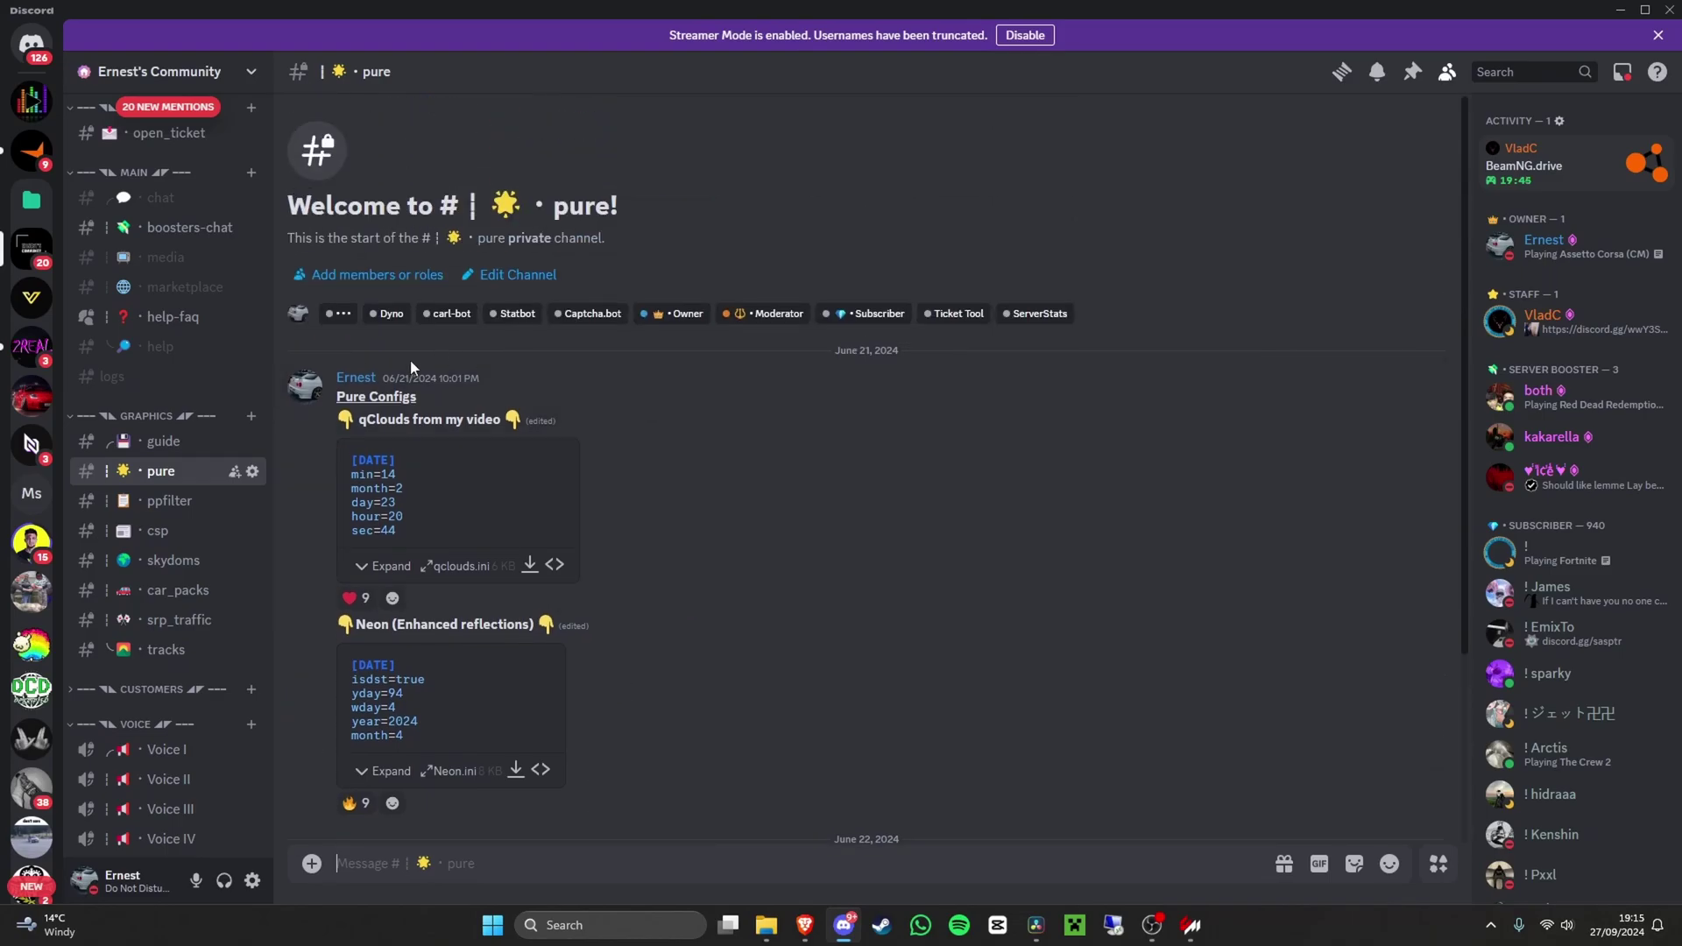
{"action": "left_click", "coordinate": [169, 500]}
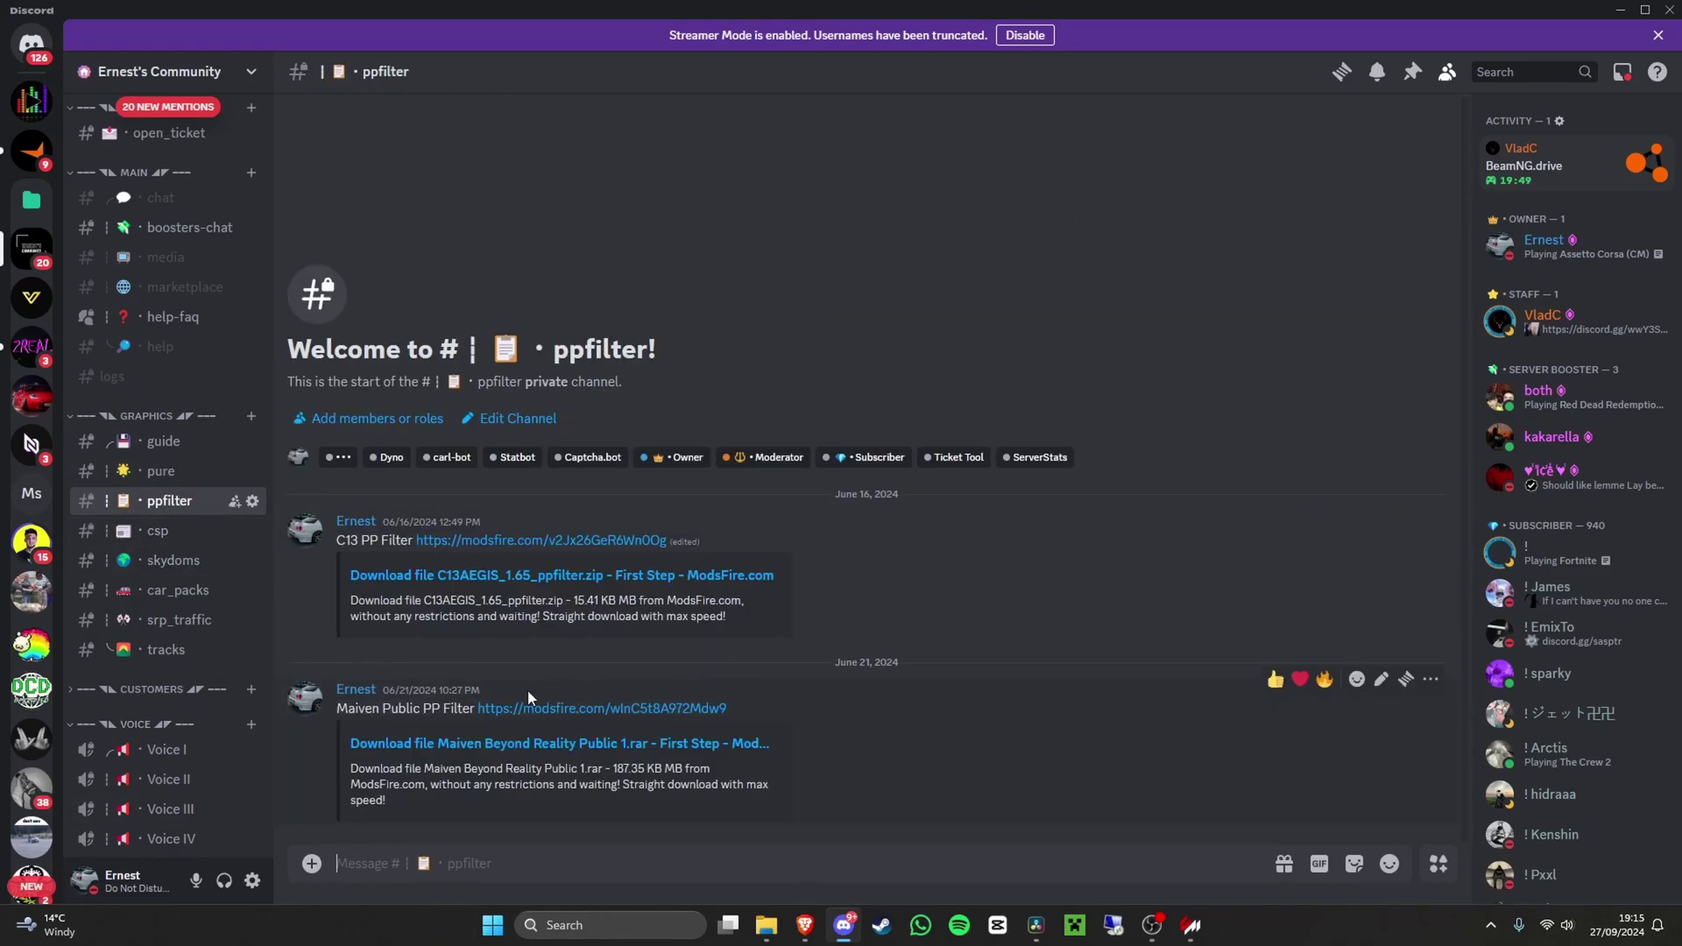
{"action": "left_click_drag", "start_coordinate": [339, 714], "coordinate": [473, 716]}
{"action": "left_click", "coordinate": [737, 774]}
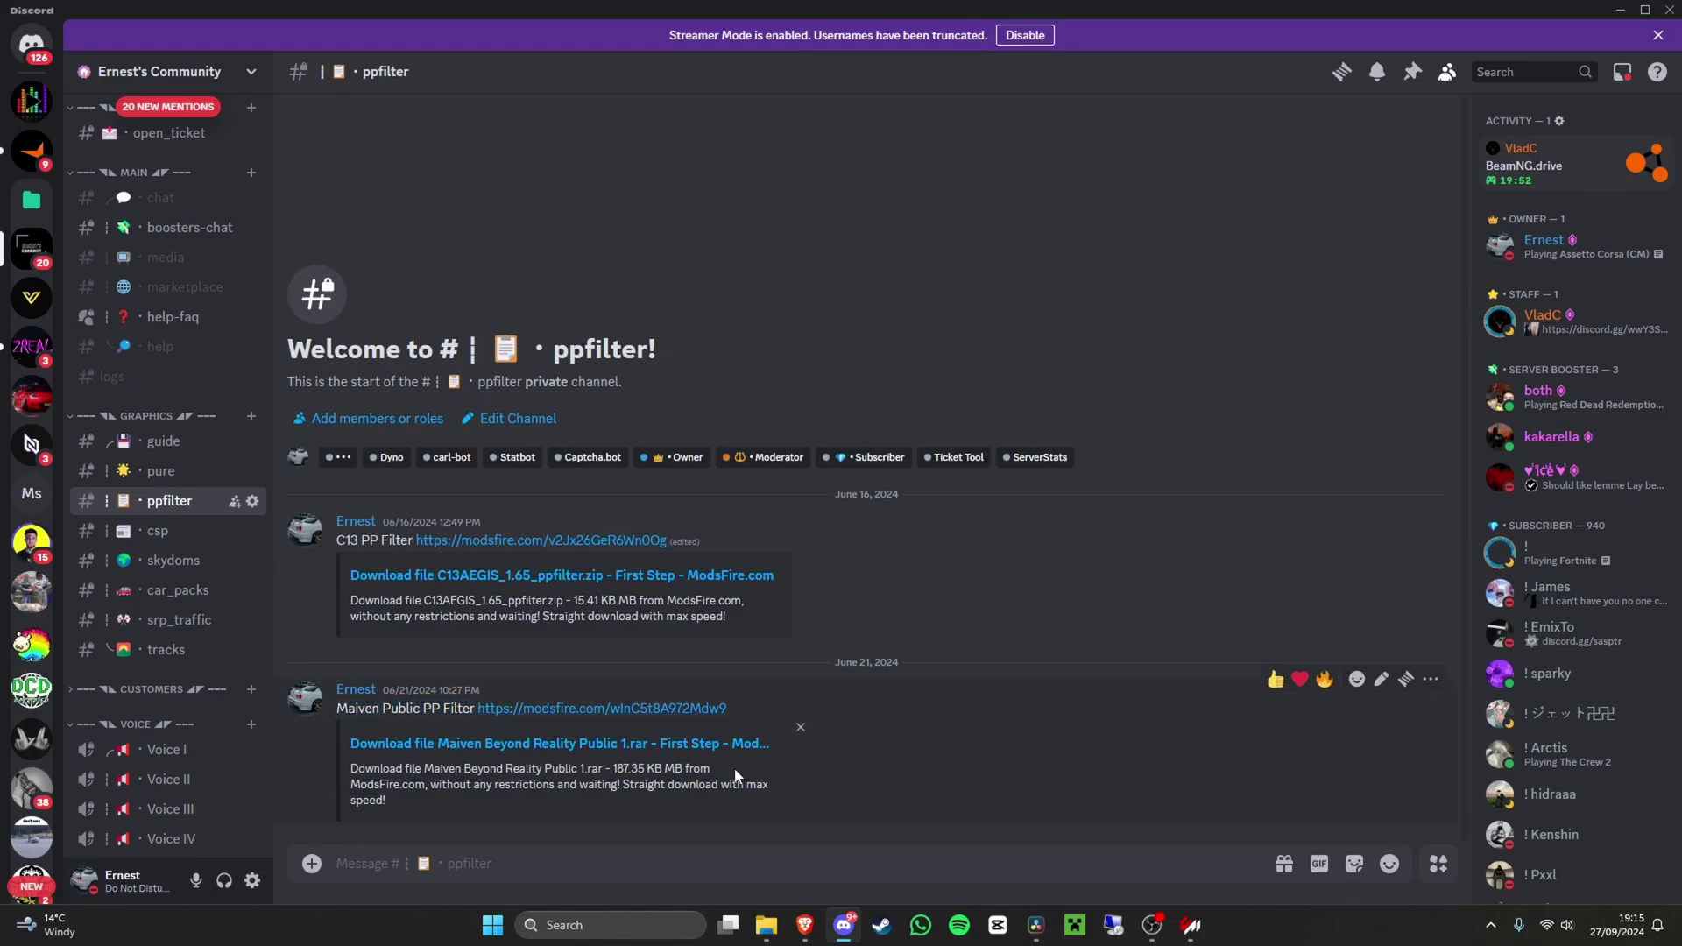
{"action": "left_click", "coordinate": [649, 715]}
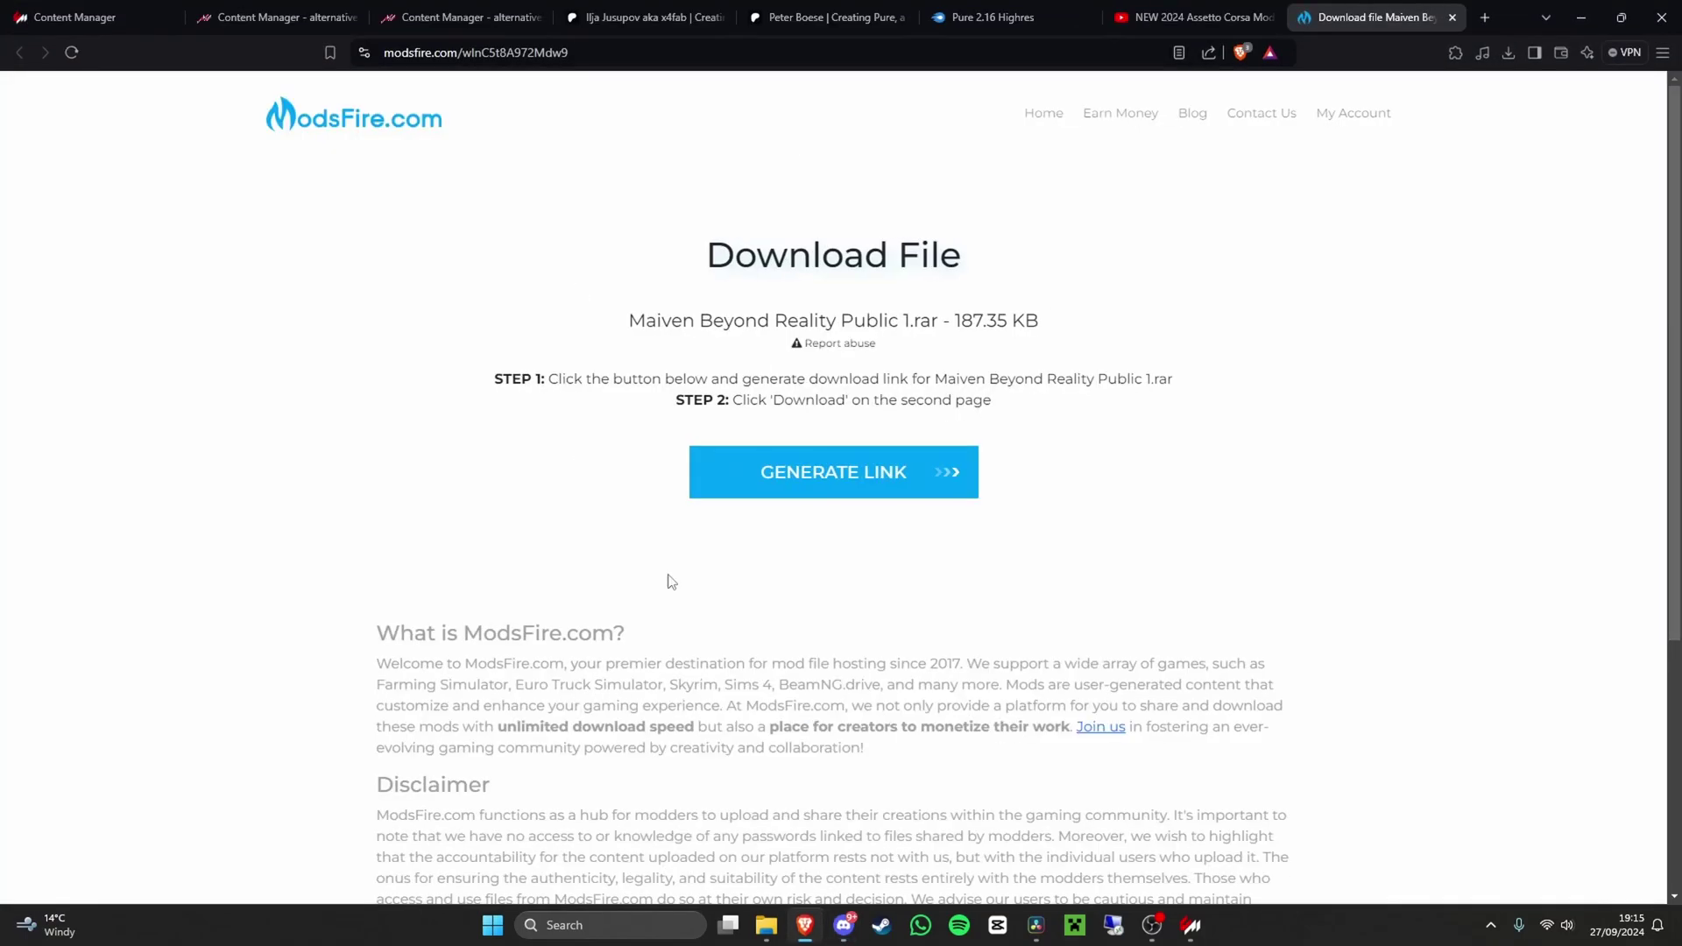
- Generate the ModsFire download and save Maiven Beyond Reality Public 1 (1).rar in Downloads
{"action": "left_click", "coordinate": [833, 478]}
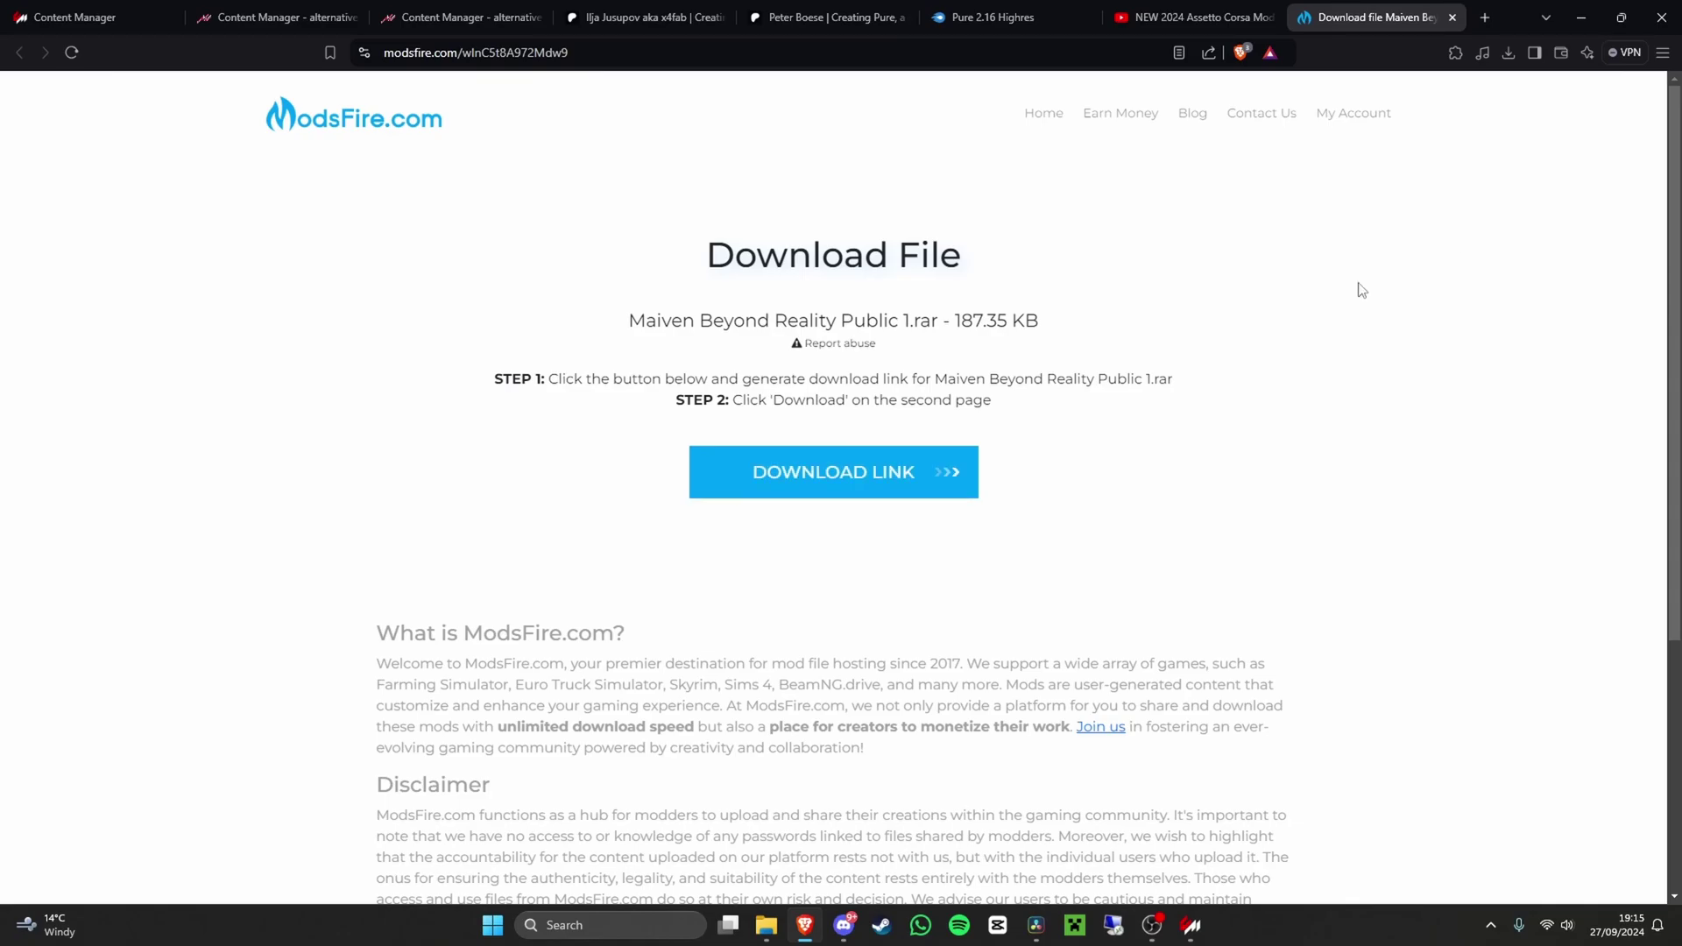
{"action": "left_click", "coordinate": [855, 488]}
{"action": "left_click", "coordinate": [802, 519]}
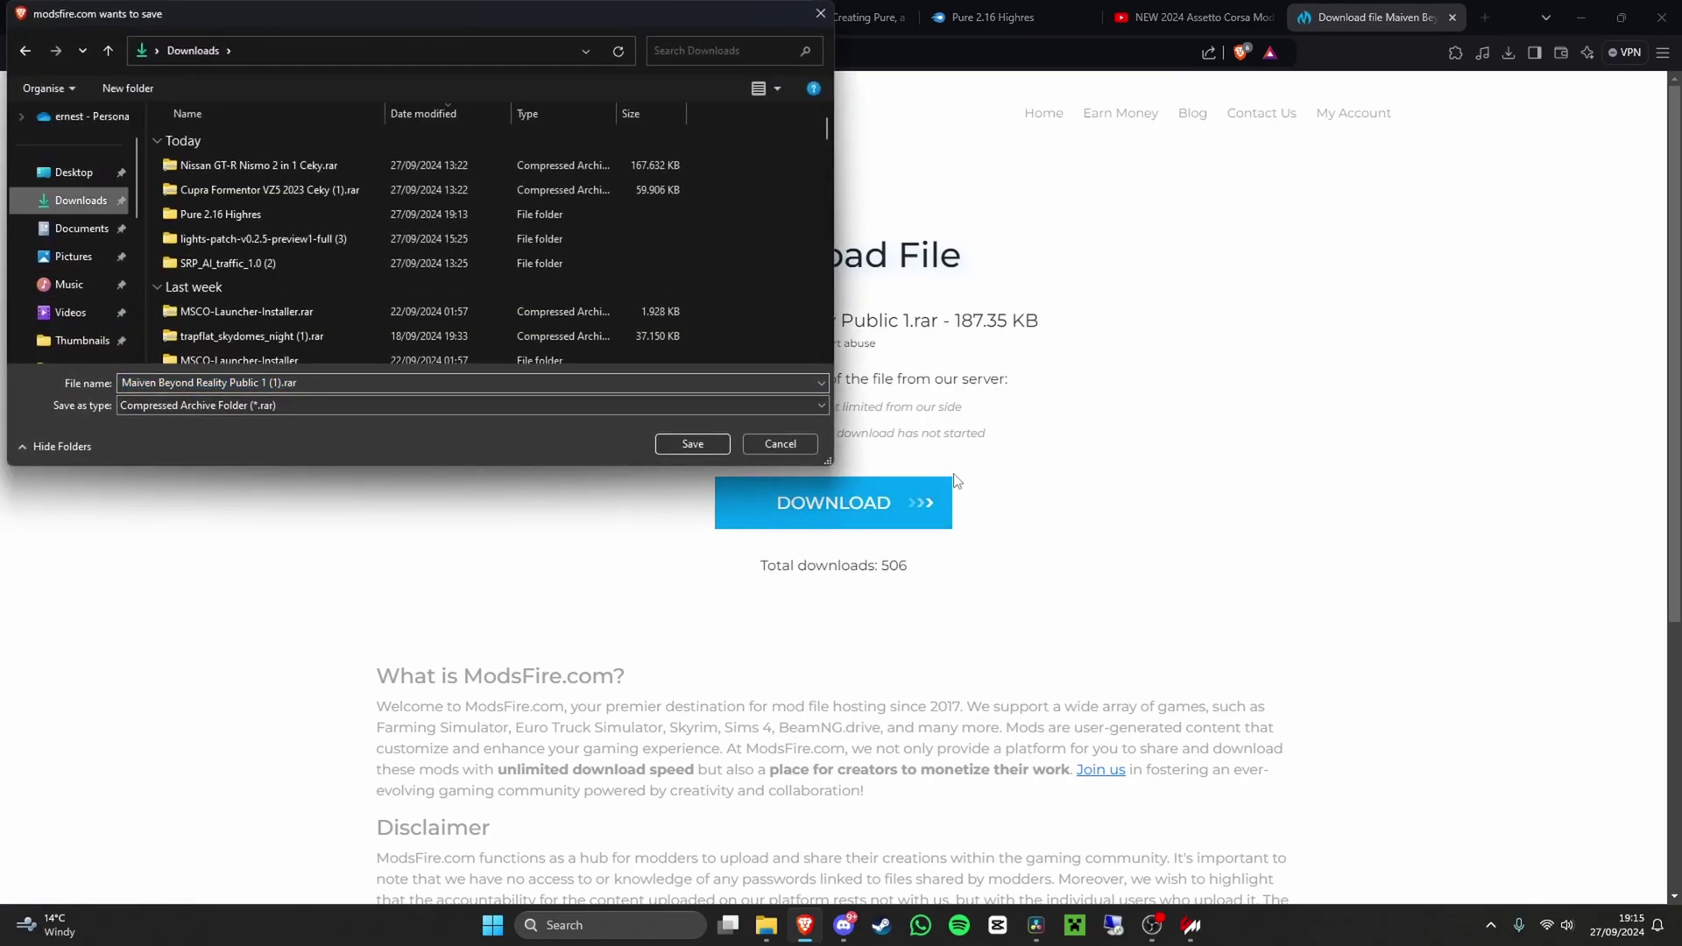
{"action": "left_click", "coordinate": [692, 443]}
{"action": "left_click", "coordinate": [1581, 18]}
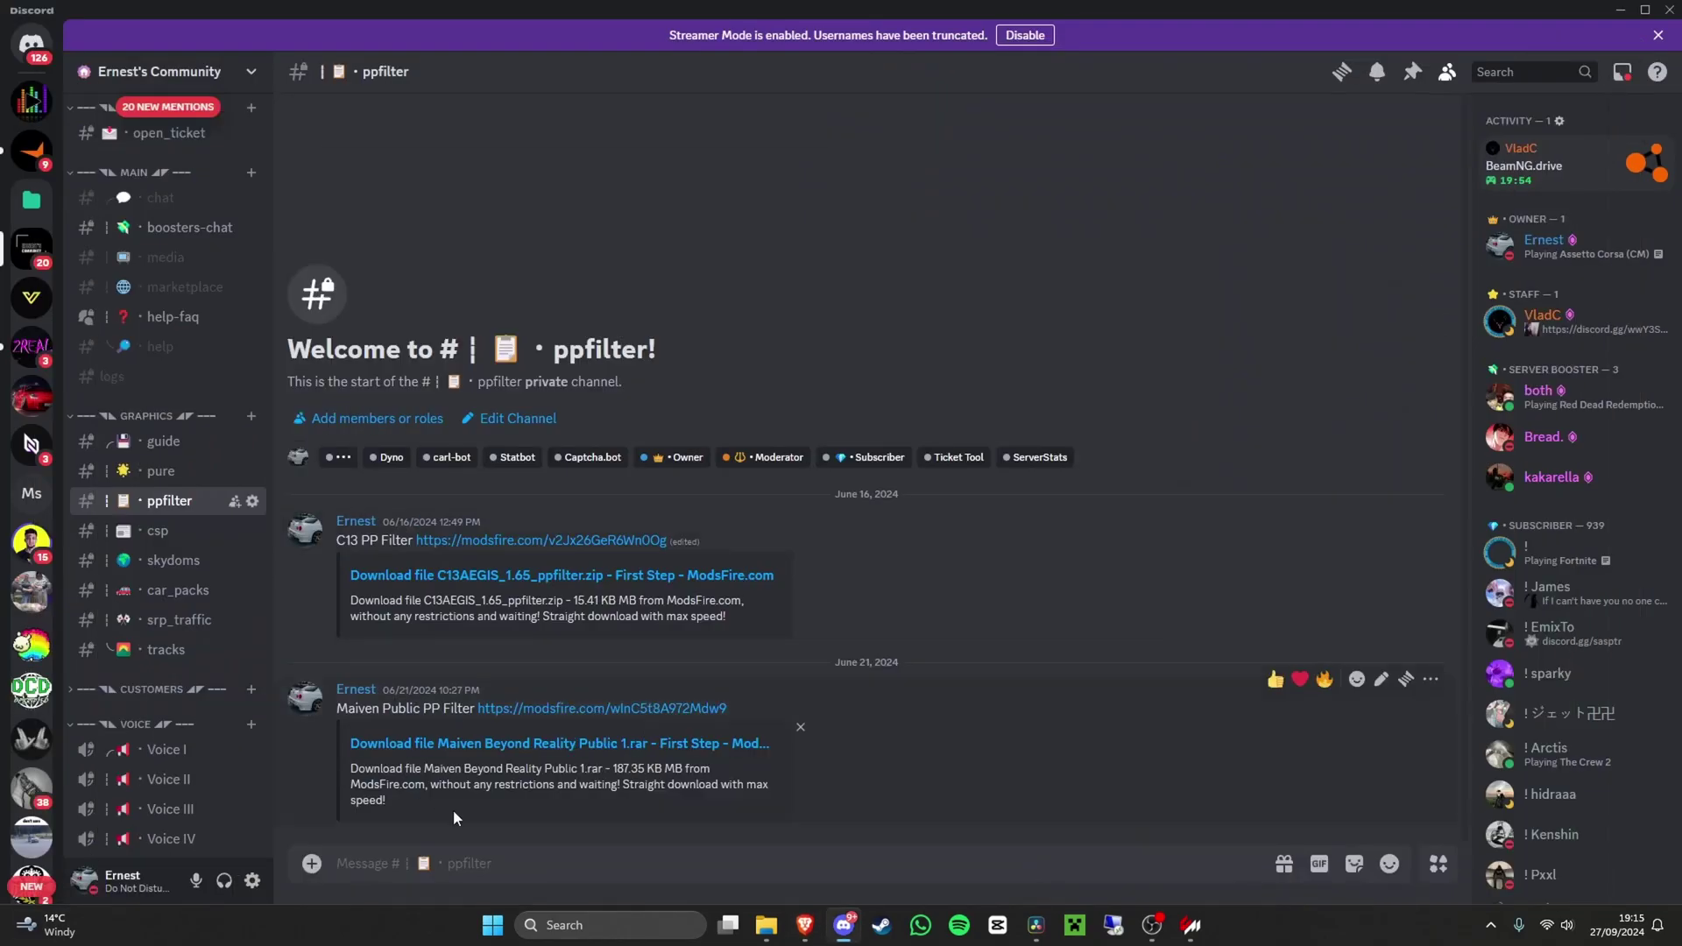
{"action": "left_click_drag", "start_coordinate": [338, 709], "coordinate": [457, 711]}
{"action": "left_click", "coordinate": [457, 712]}
{"action": "left_click_drag", "start_coordinate": [340, 709], "coordinate": [444, 711]}
{"action": "left_click", "coordinate": [471, 629]}
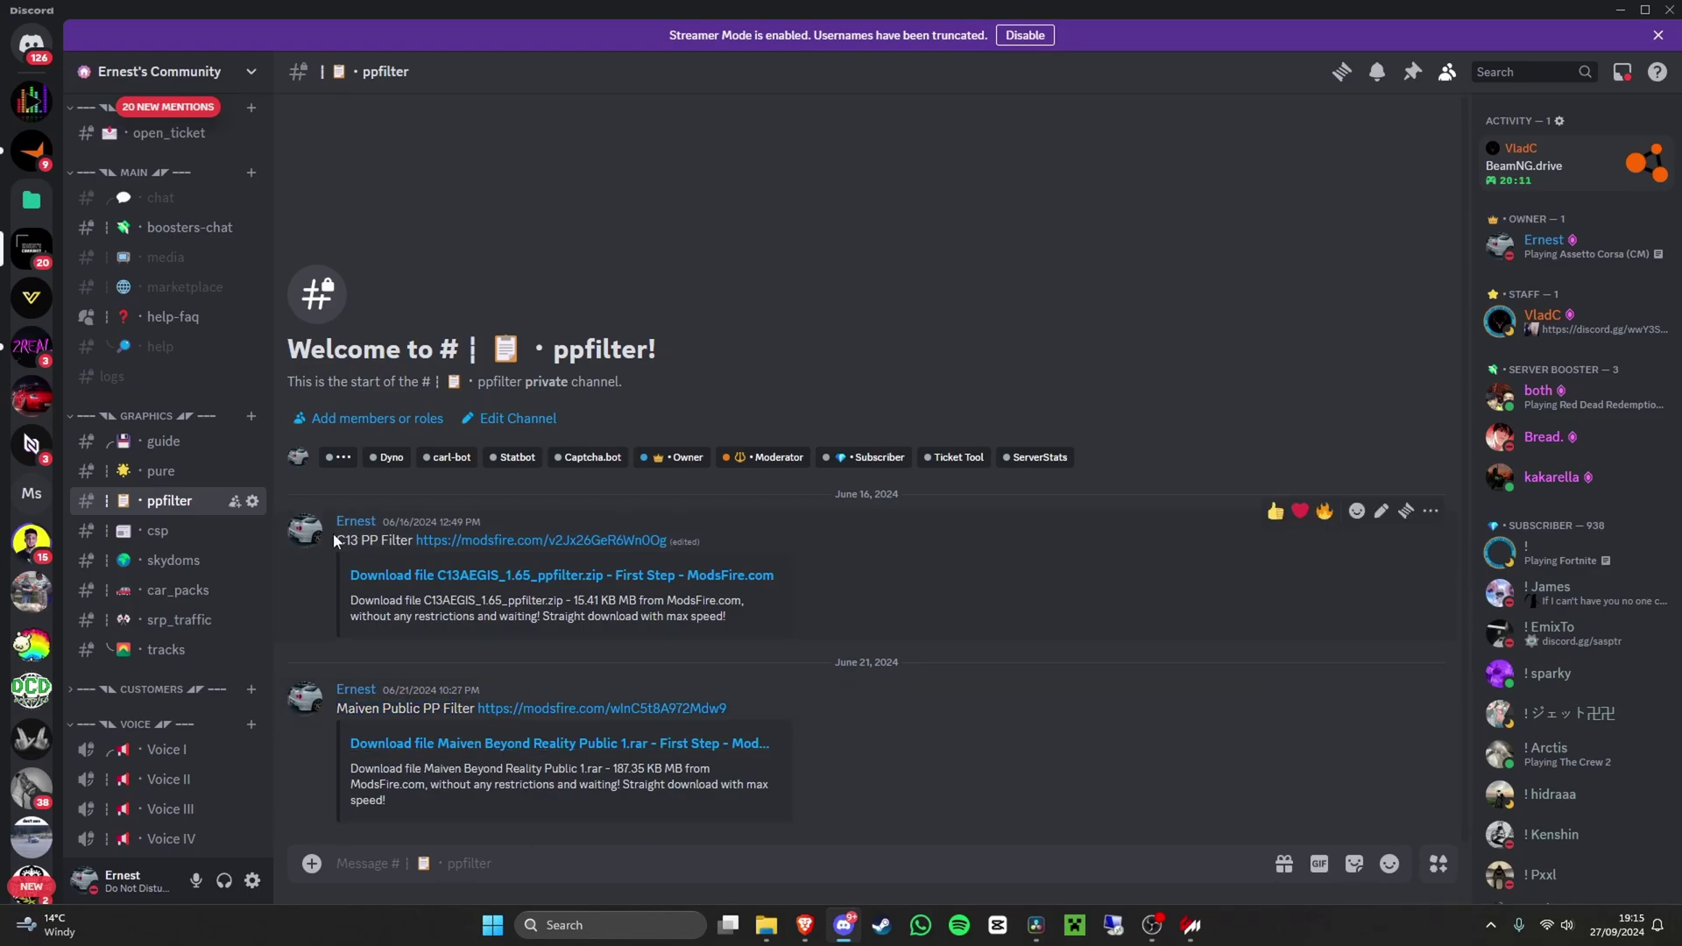
{"action": "left_click_drag", "start_coordinate": [337, 540], "coordinate": [357, 541]}
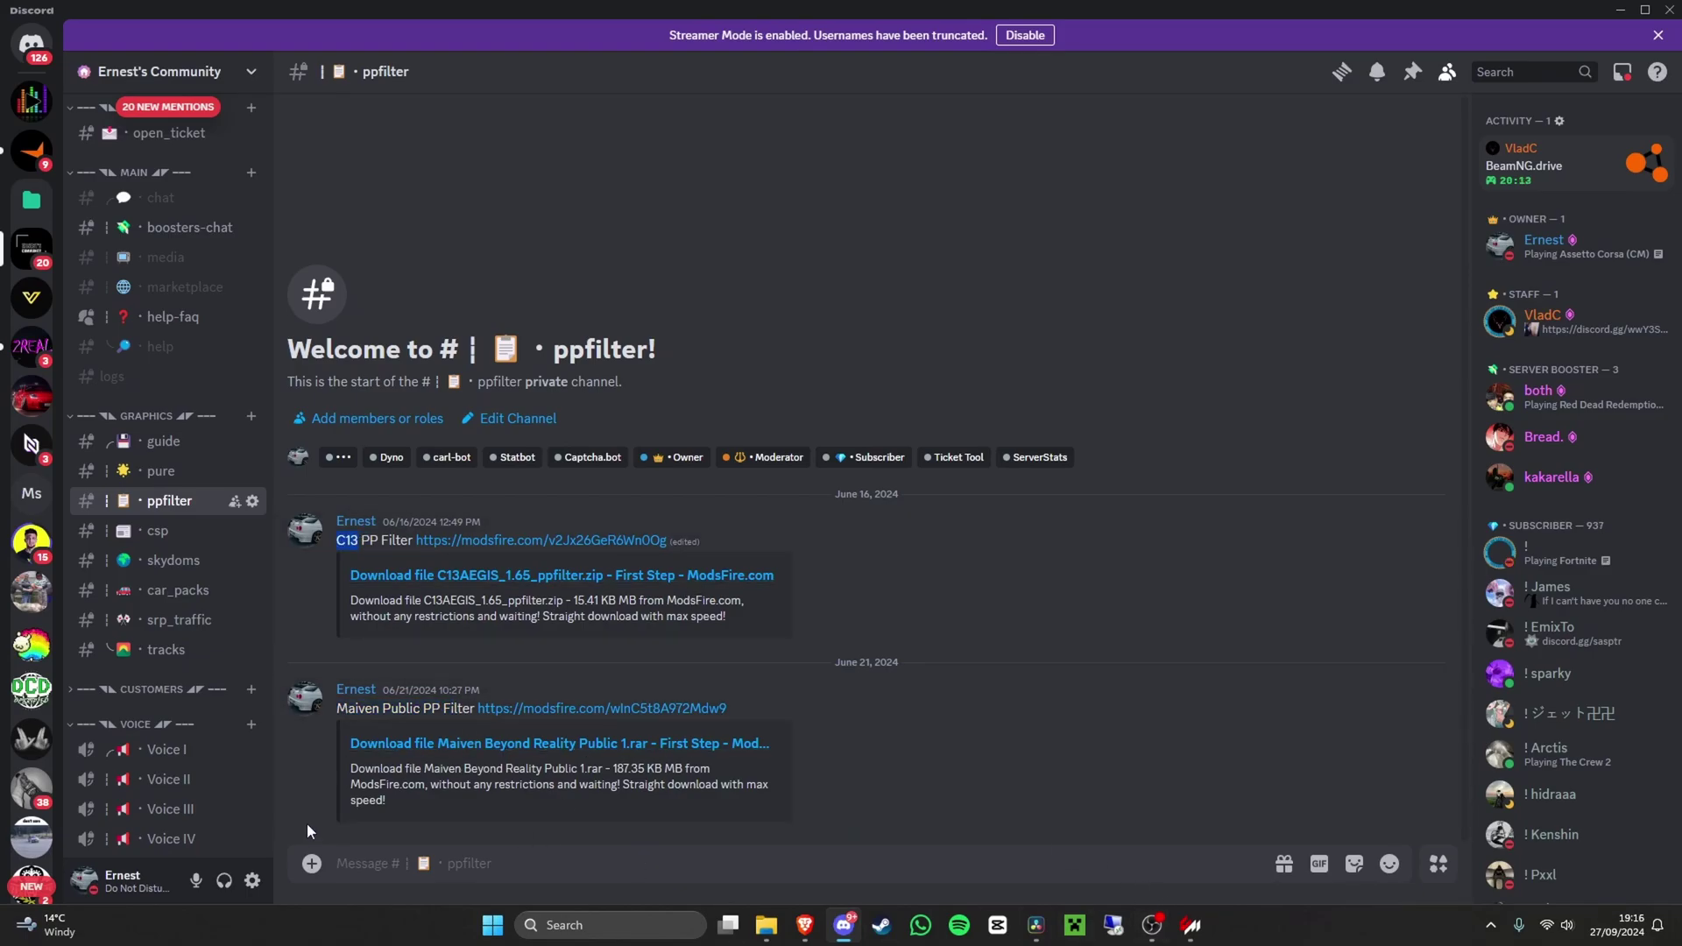
{"action": "left_click_drag", "start_coordinate": [340, 709], "coordinate": [442, 718]}
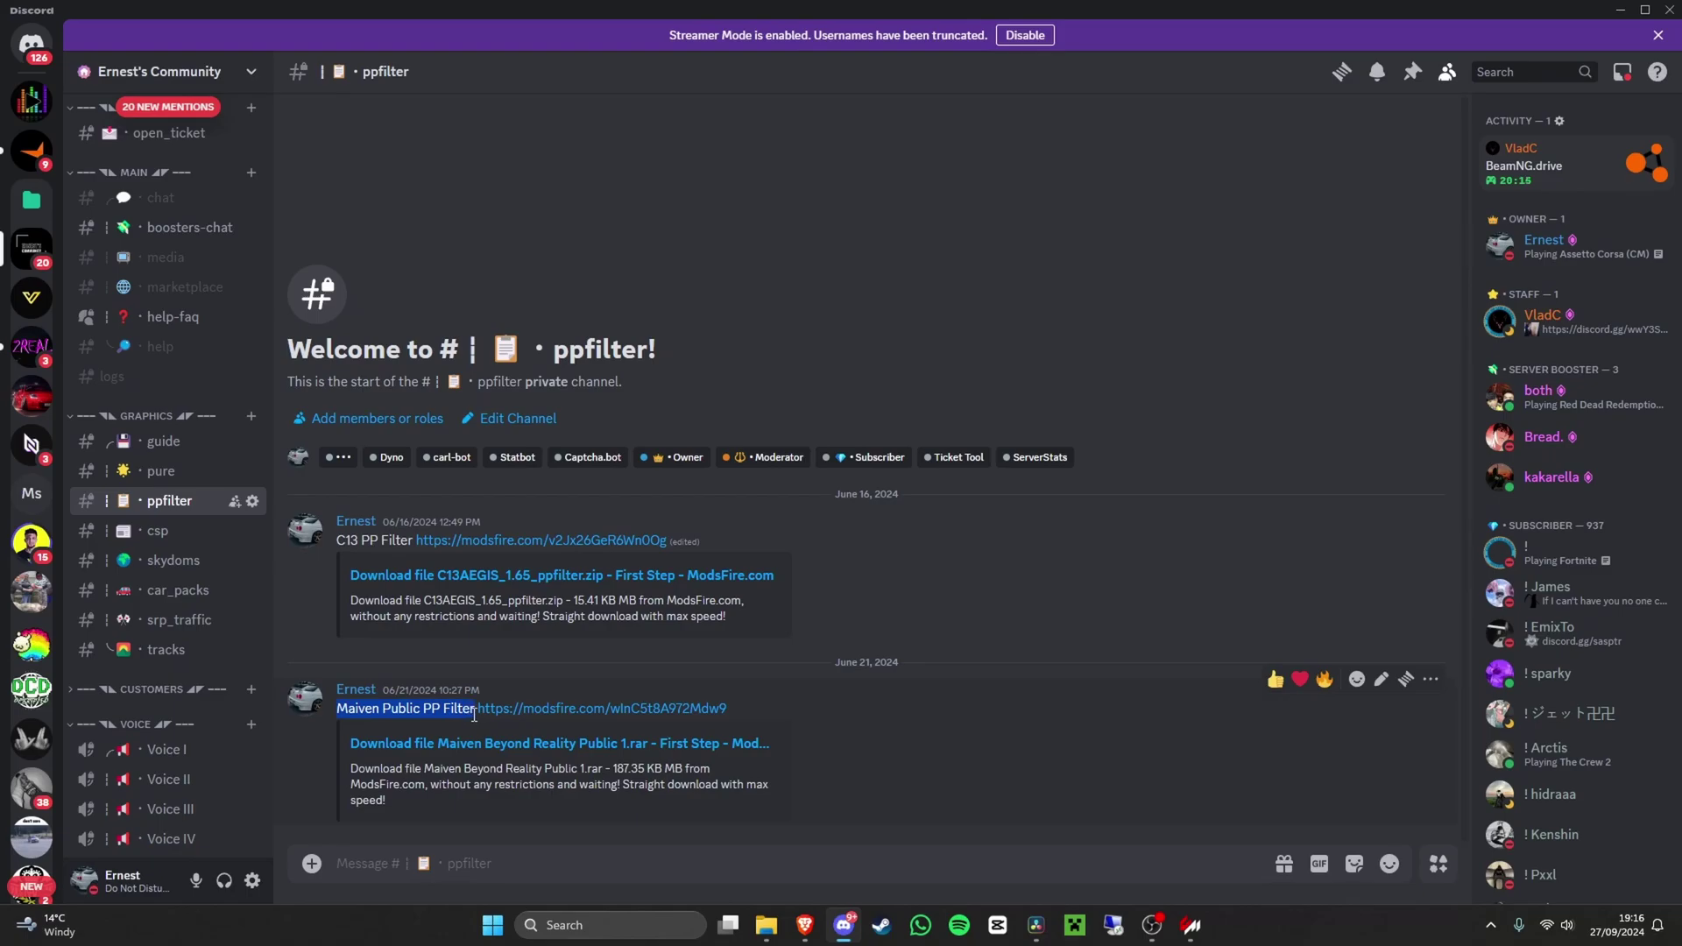
{"action": "left_click", "coordinate": [474, 715]}
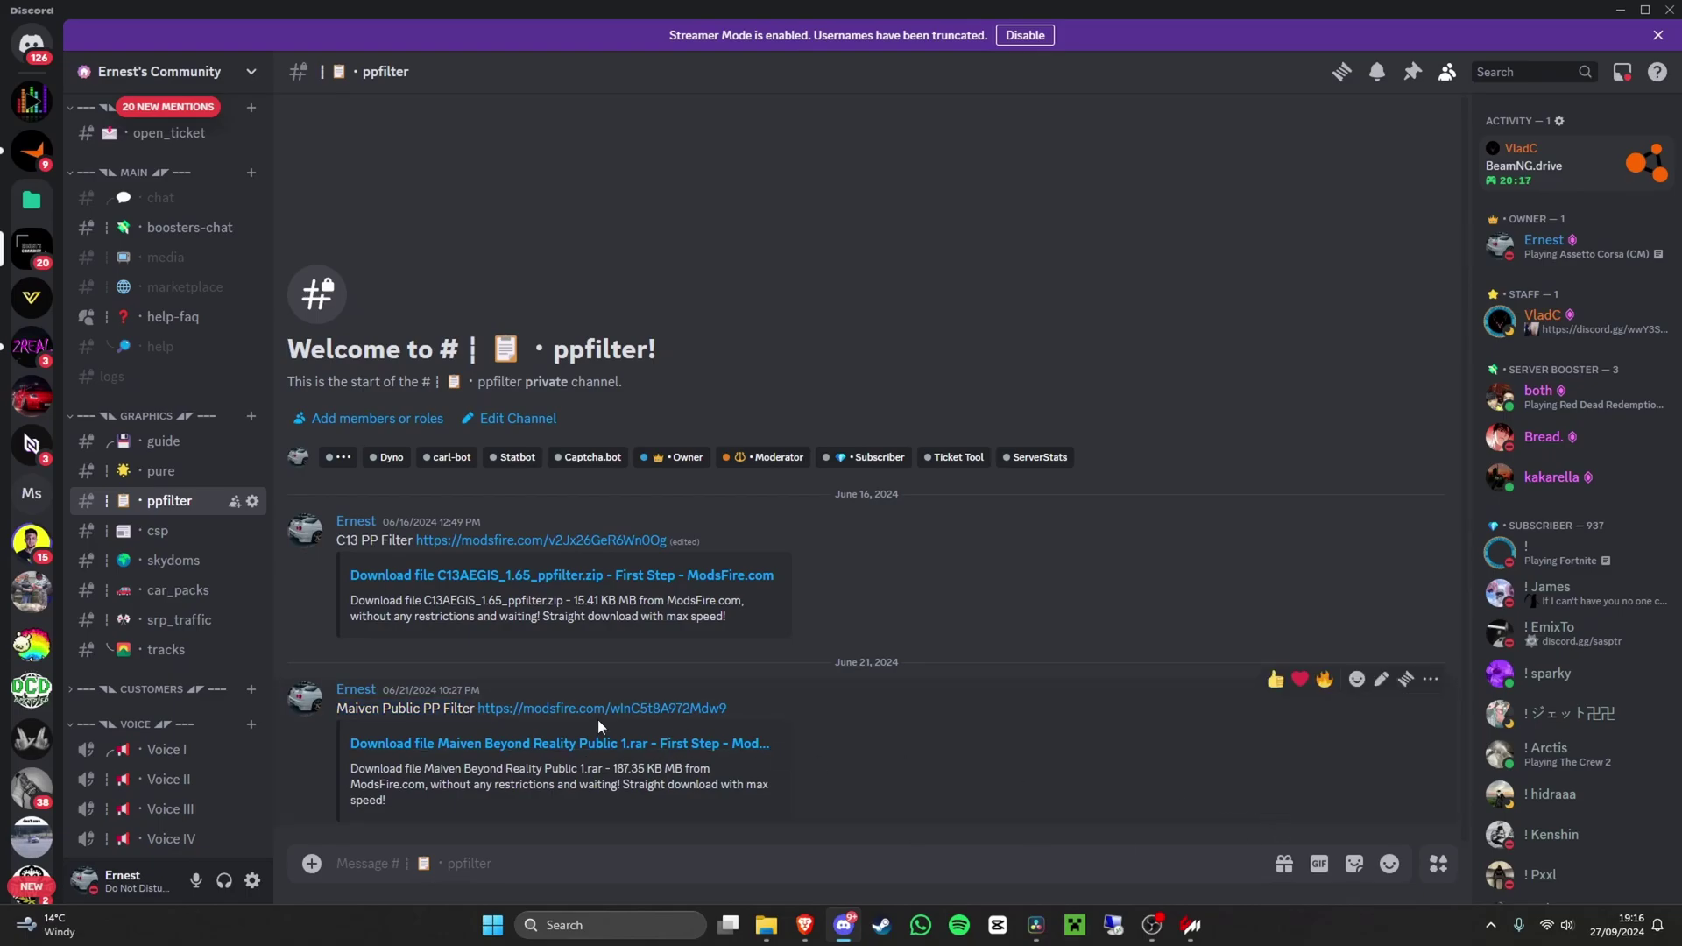
- Extract the Maiven Beyond Reality Public 1 (1).rar archive into its own folder in Downloads
{"action": "left_click", "coordinate": [843, 925]}
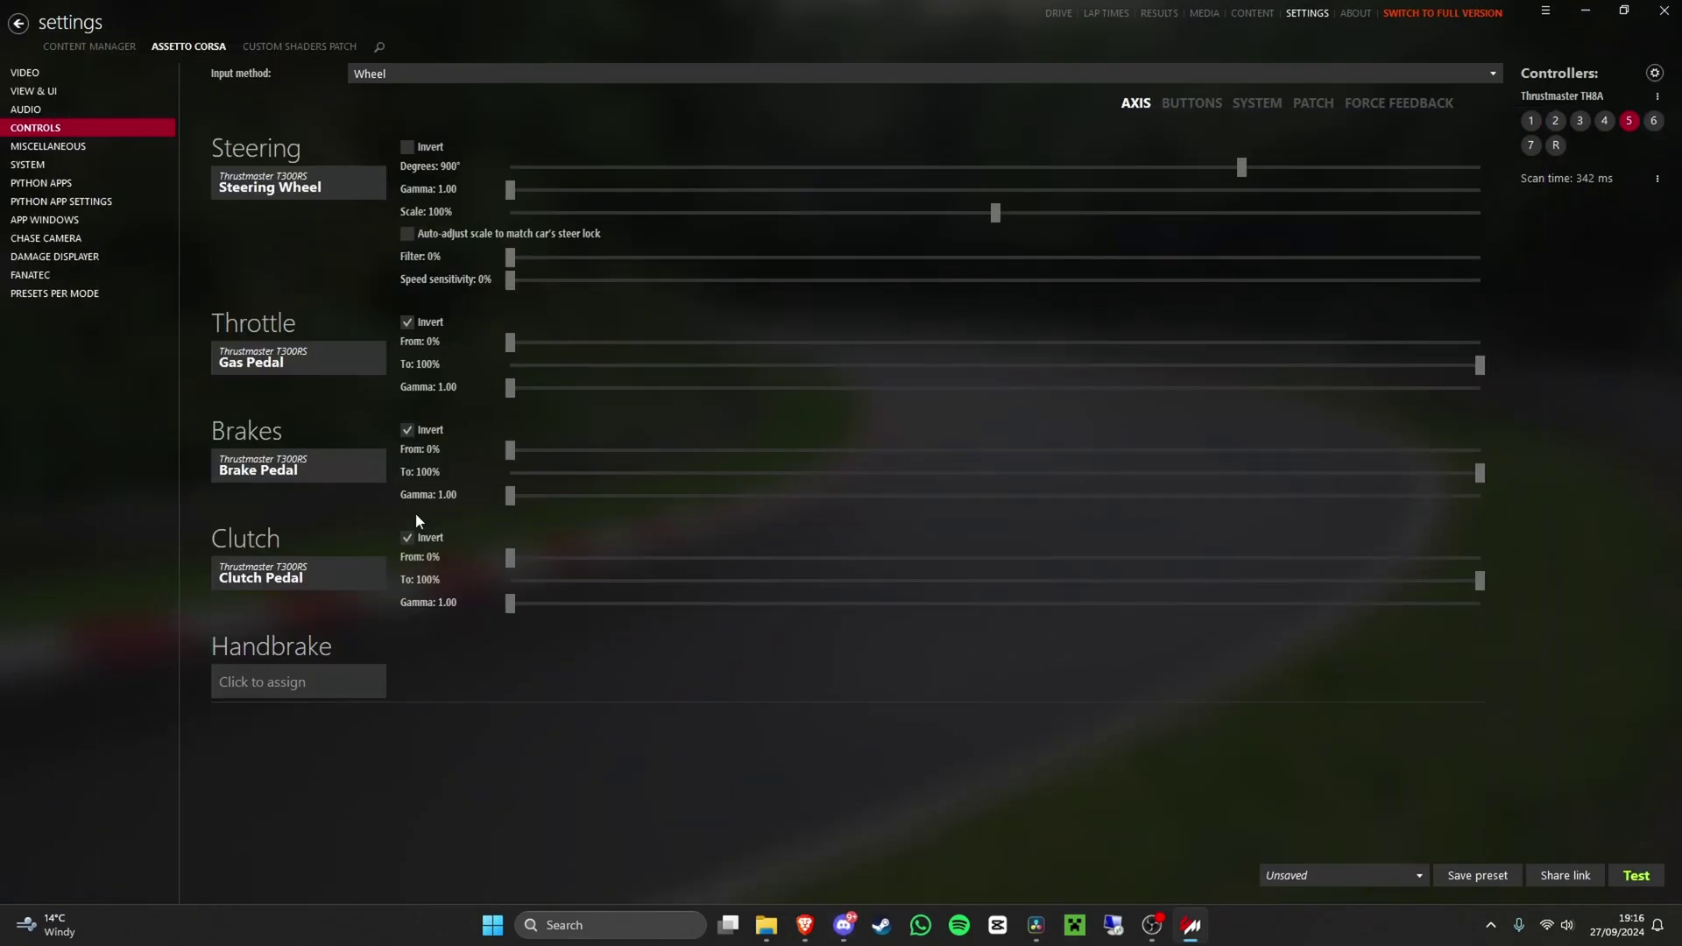
{"action": "mouse_move", "coordinate": [769, 921]}
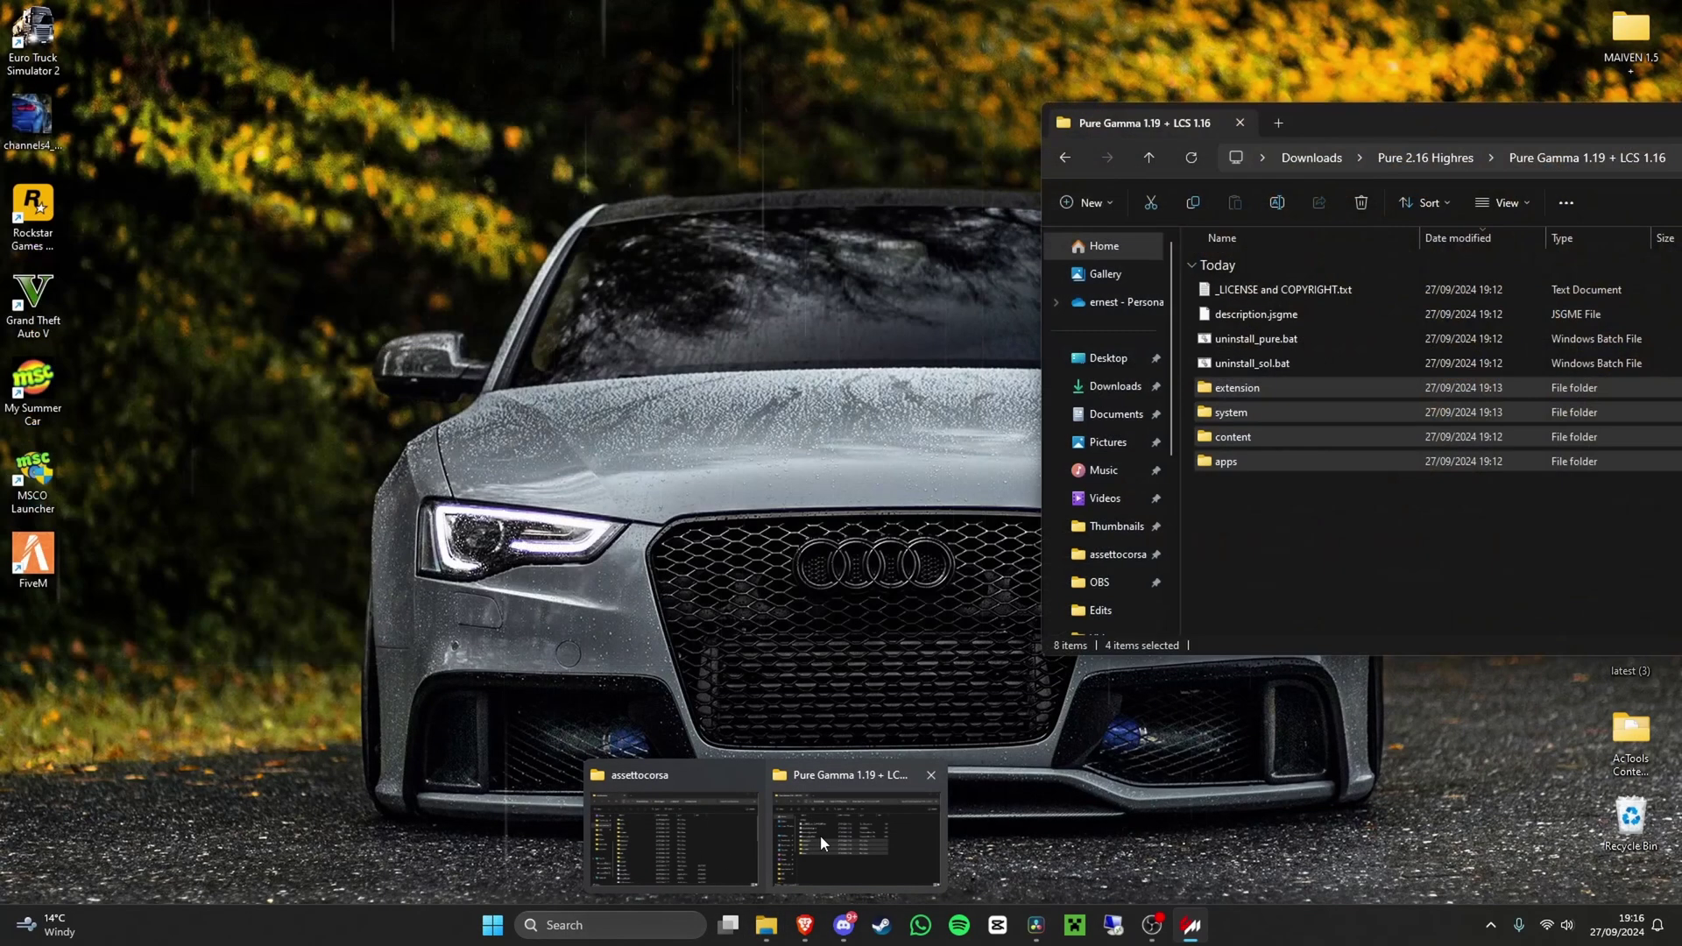
{"action": "left_click", "coordinate": [819, 833]}
{"action": "left_click_drag", "start_coordinate": [1434, 126], "coordinate": [758, 250]}
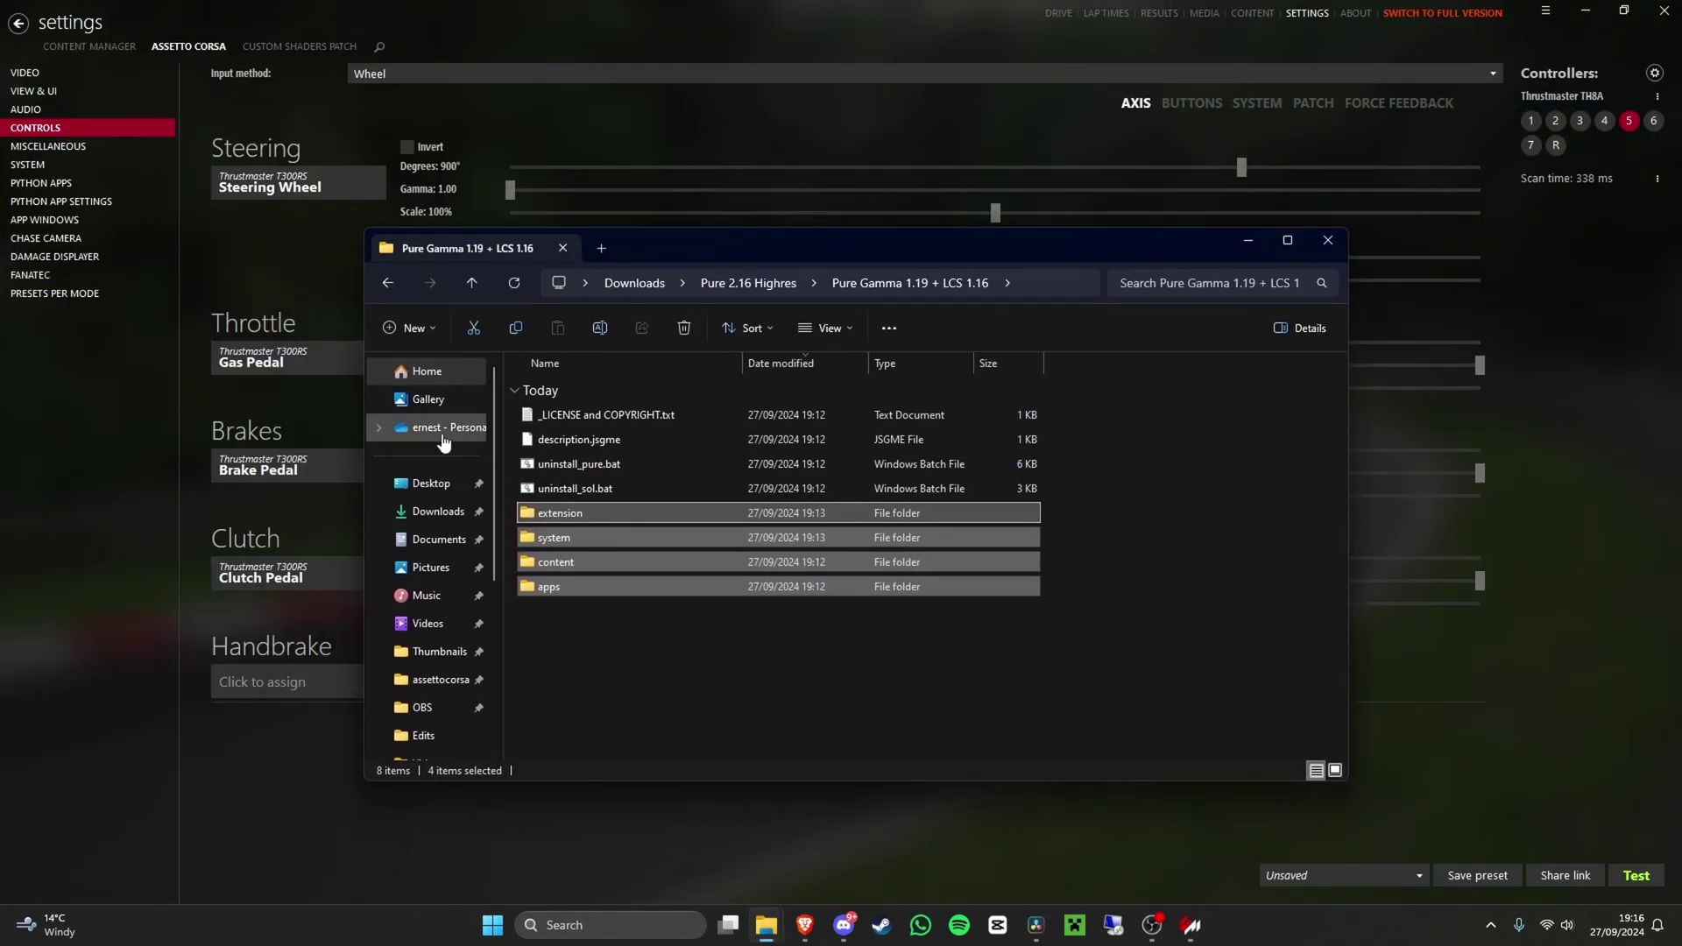
{"action": "left_click", "coordinate": [438, 511]}
{"action": "left_click", "coordinate": [570, 418]}
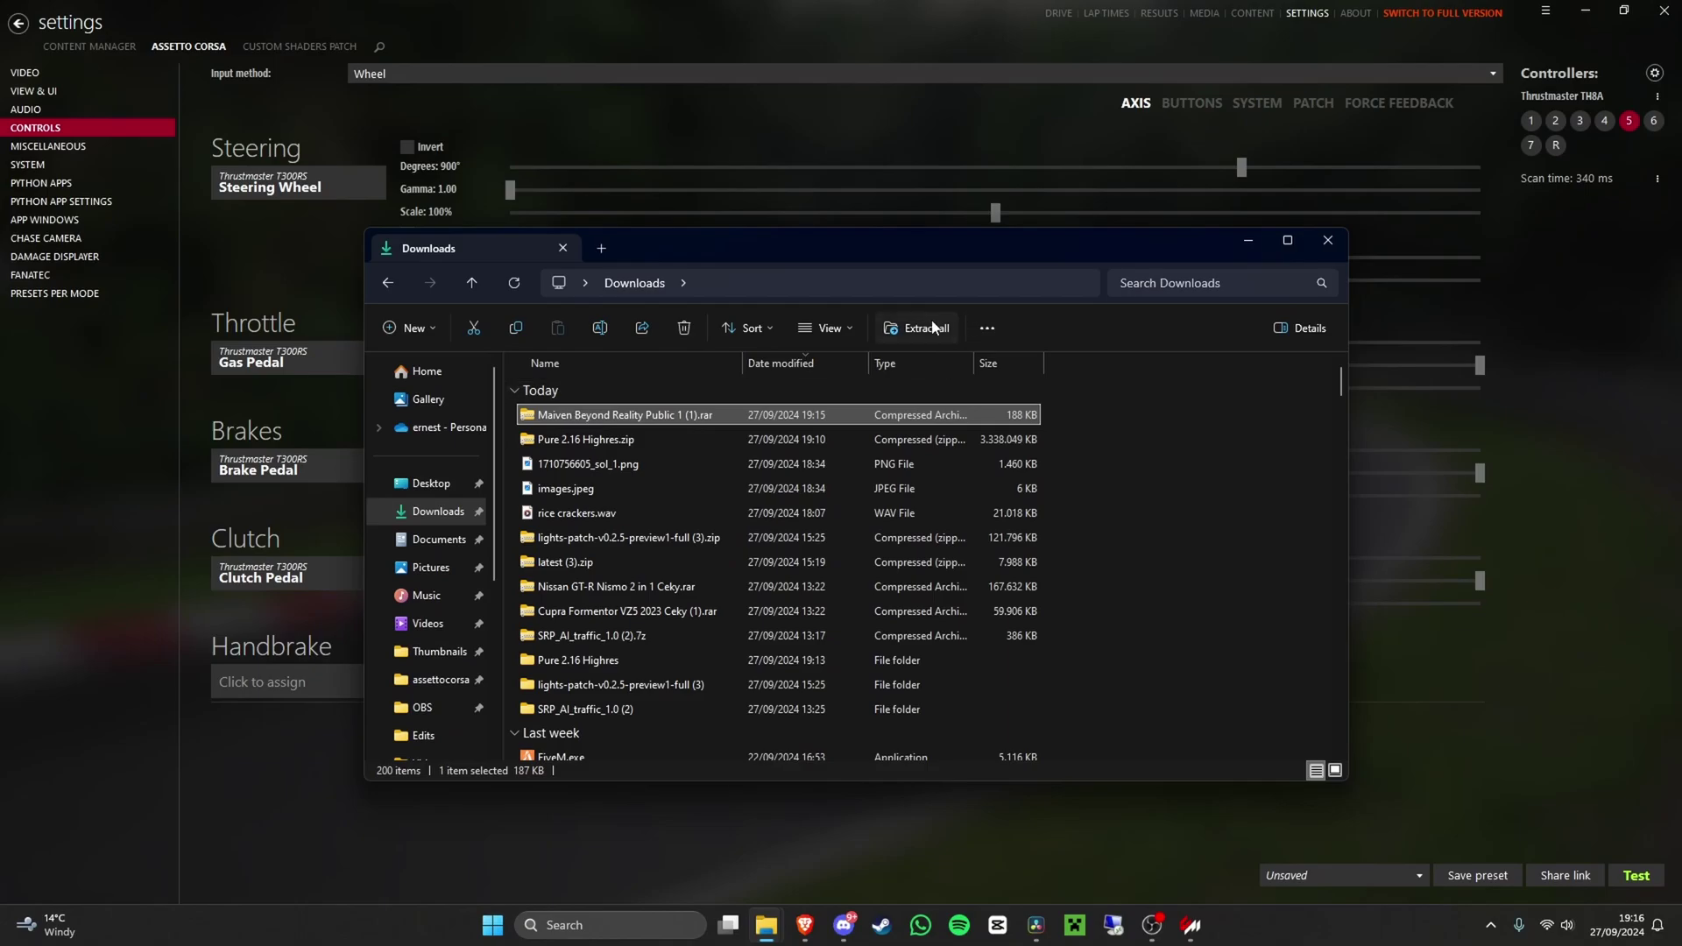
{"action": "left_click", "coordinate": [893, 328]}
{"action": "left_click", "coordinate": [1000, 630]}
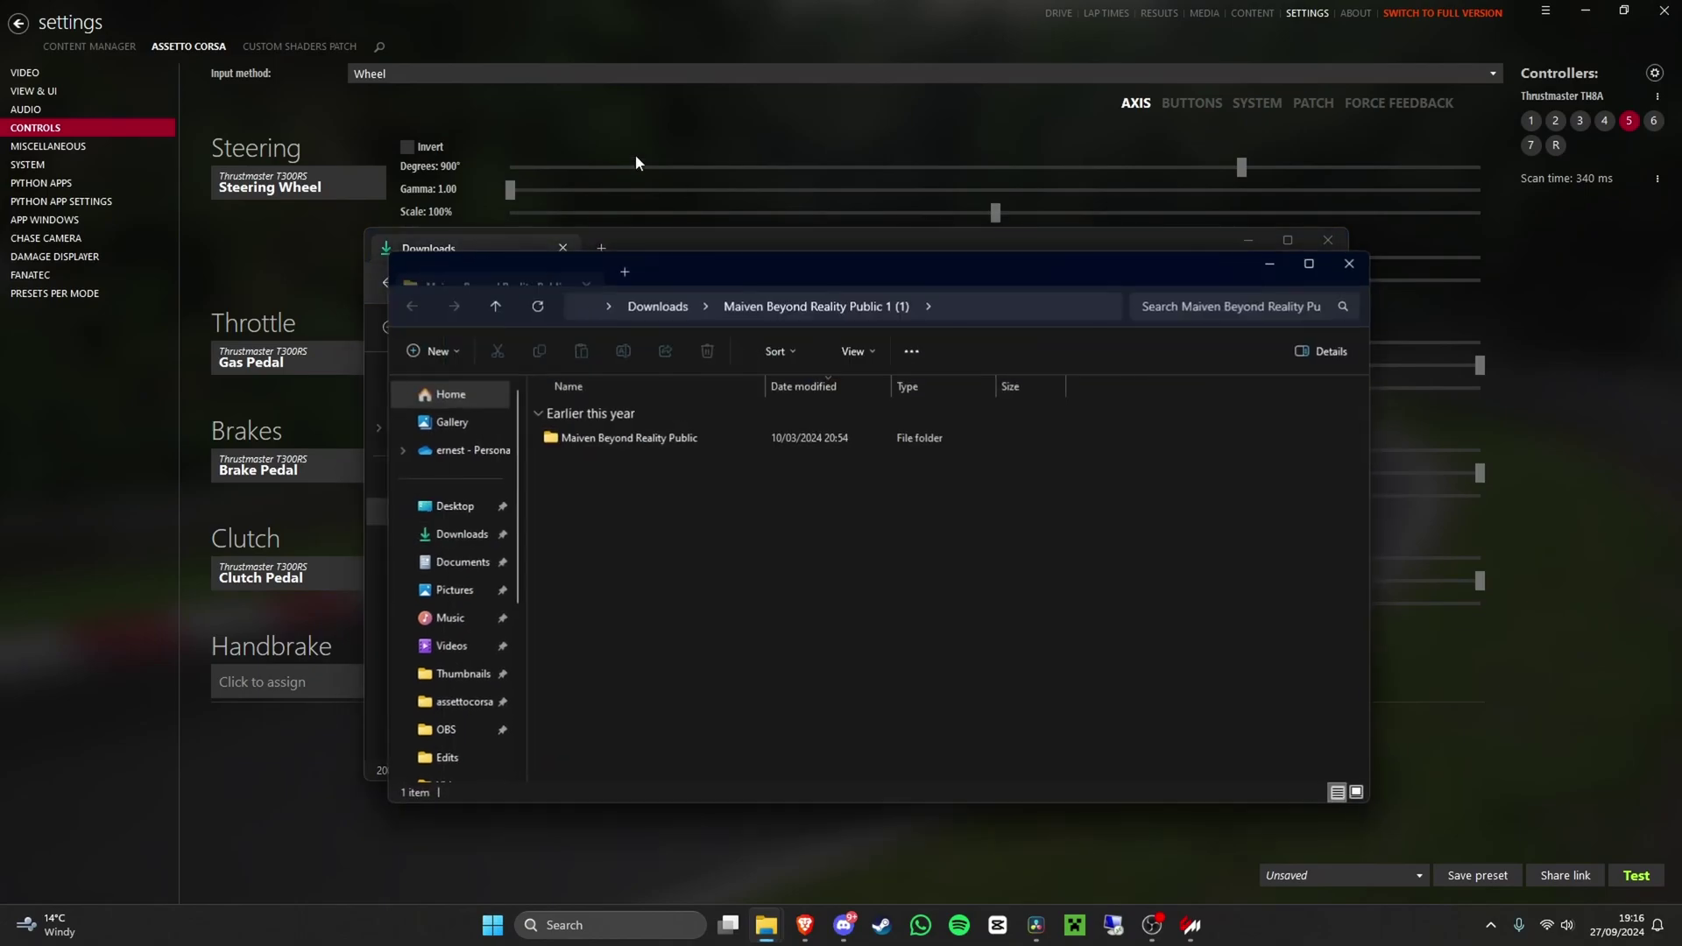
- Run install_Maivengraphics.bat from the extracted Maiven Beyond Reality folder, allowing it past the SmartScreen block
{"action": "double_click", "coordinate": [613, 440]}
{"action": "double_click", "coordinate": [613, 486]}
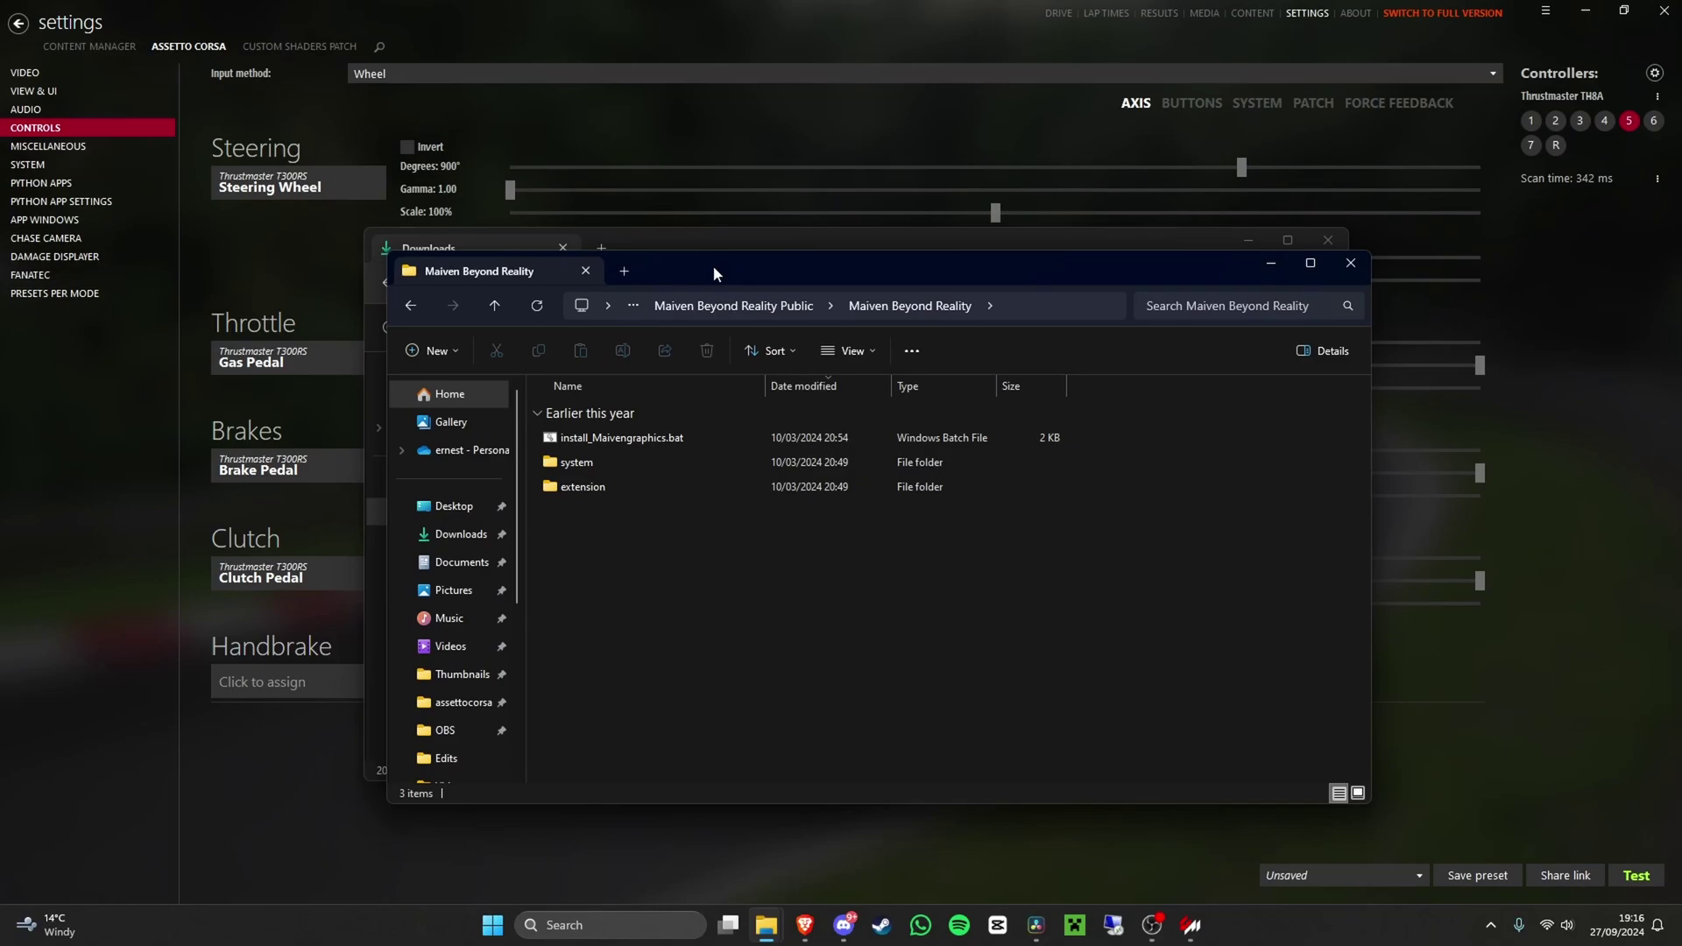
{"action": "left_click_drag", "start_coordinate": [712, 264], "coordinate": [797, 174]}
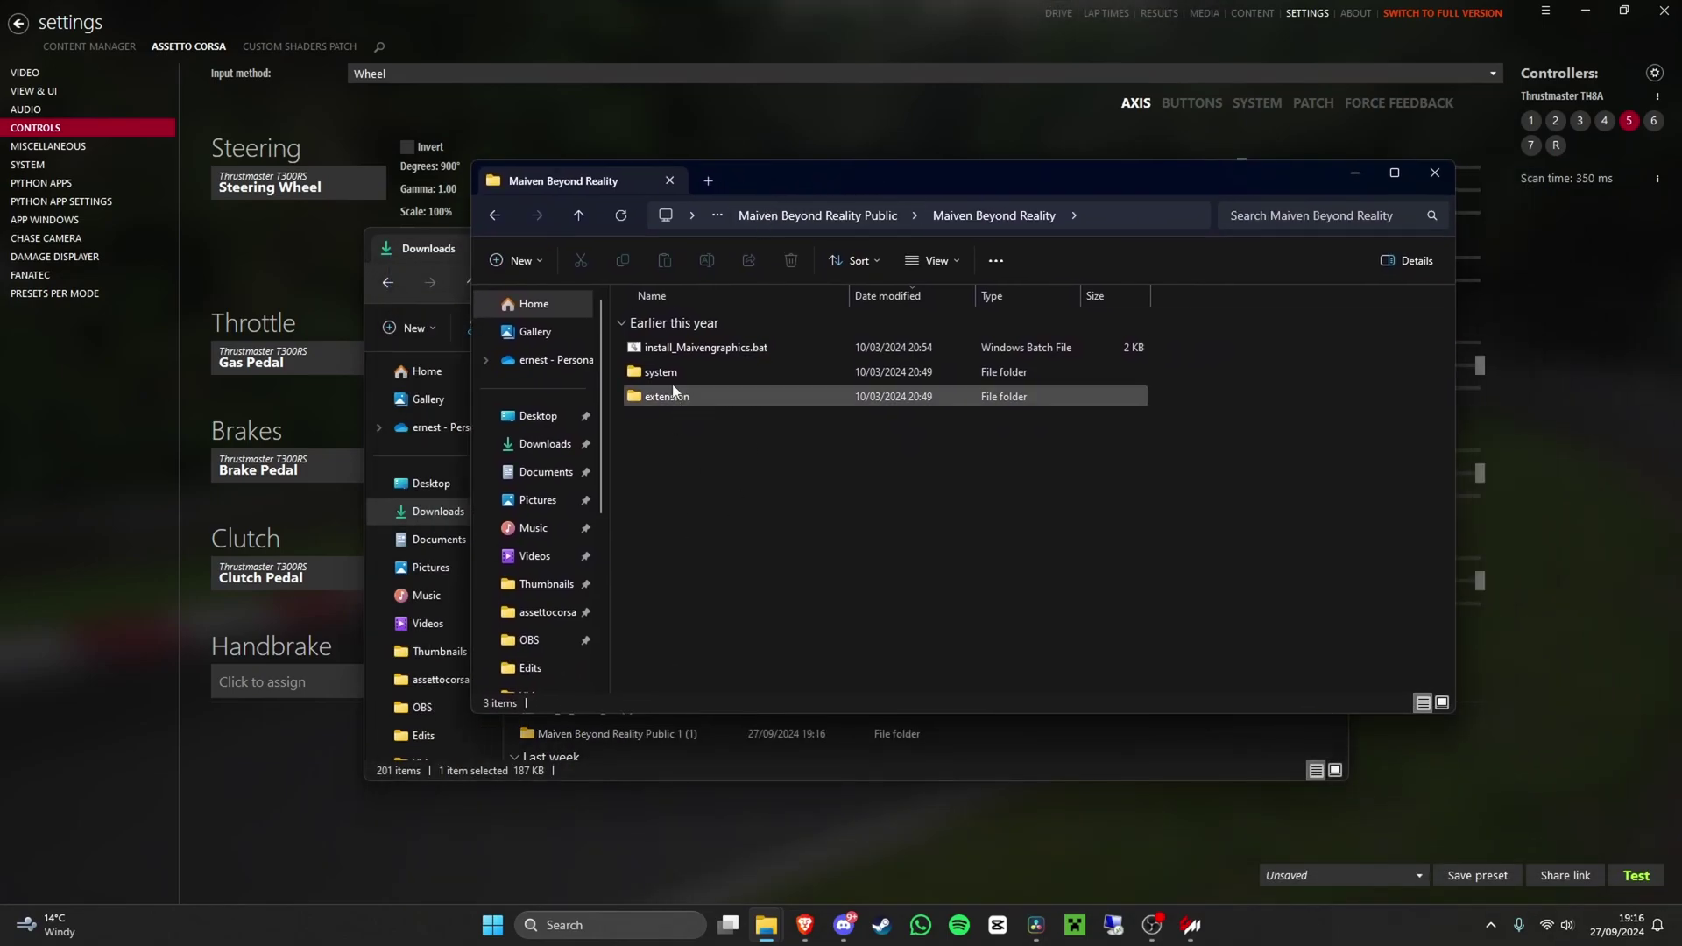
{"action": "left_click_drag", "start_coordinate": [672, 388], "coordinate": [718, 522]}
{"action": "left_click", "coordinate": [719, 522]}
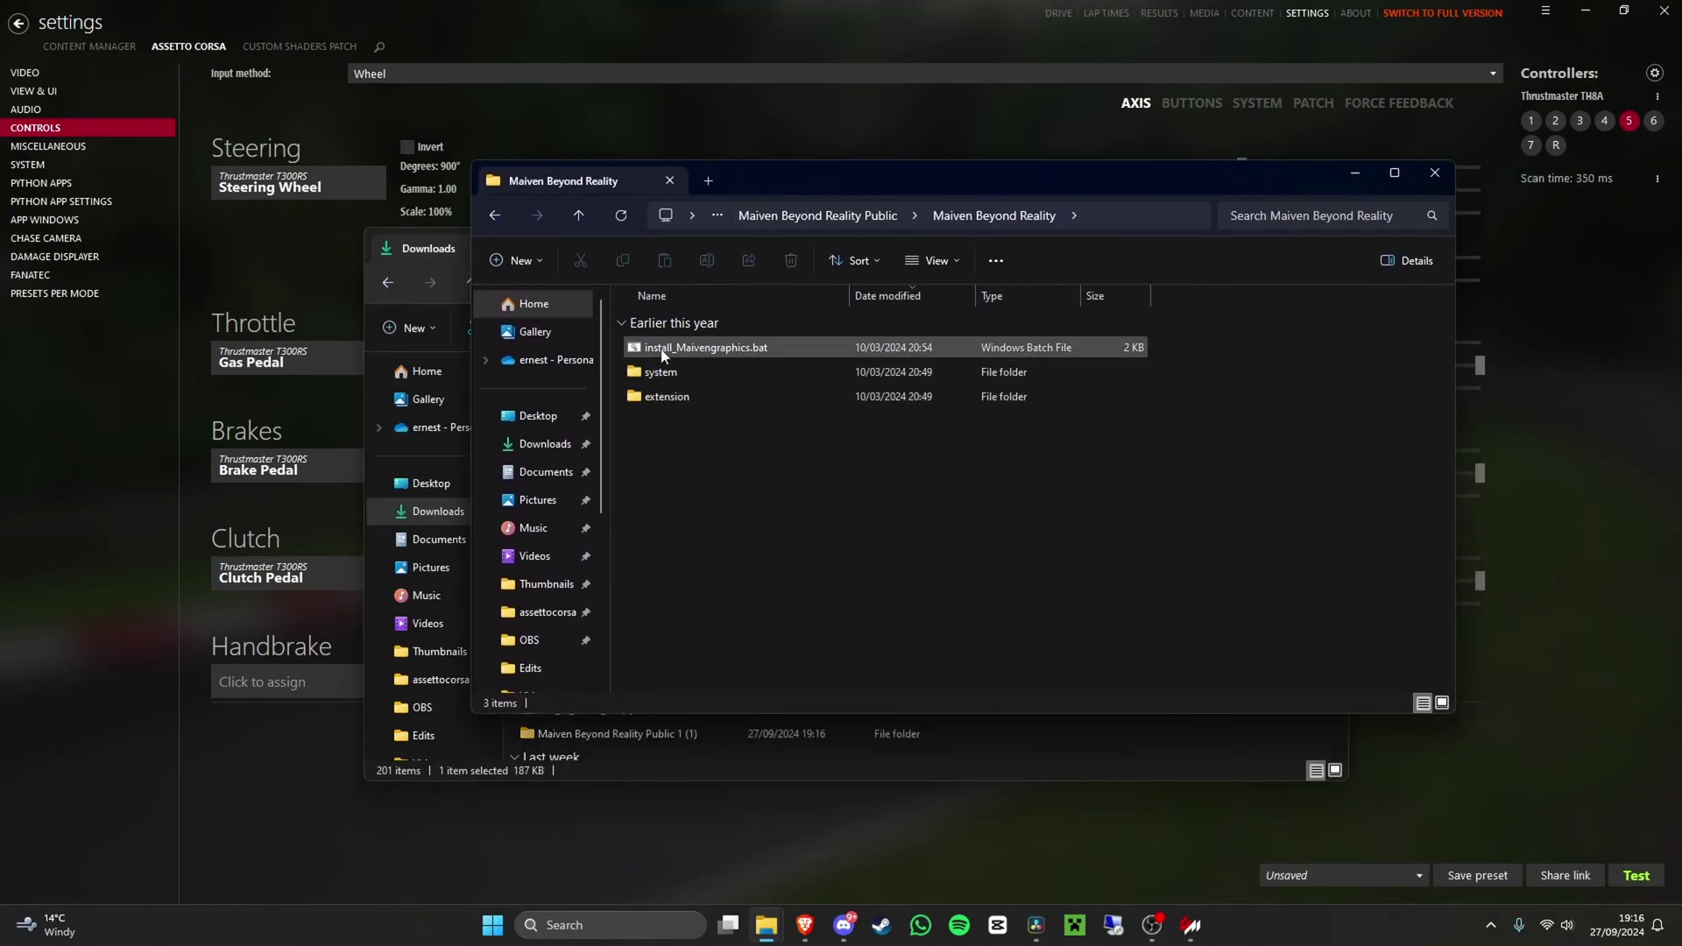
{"action": "double_click", "coordinate": [704, 348]}
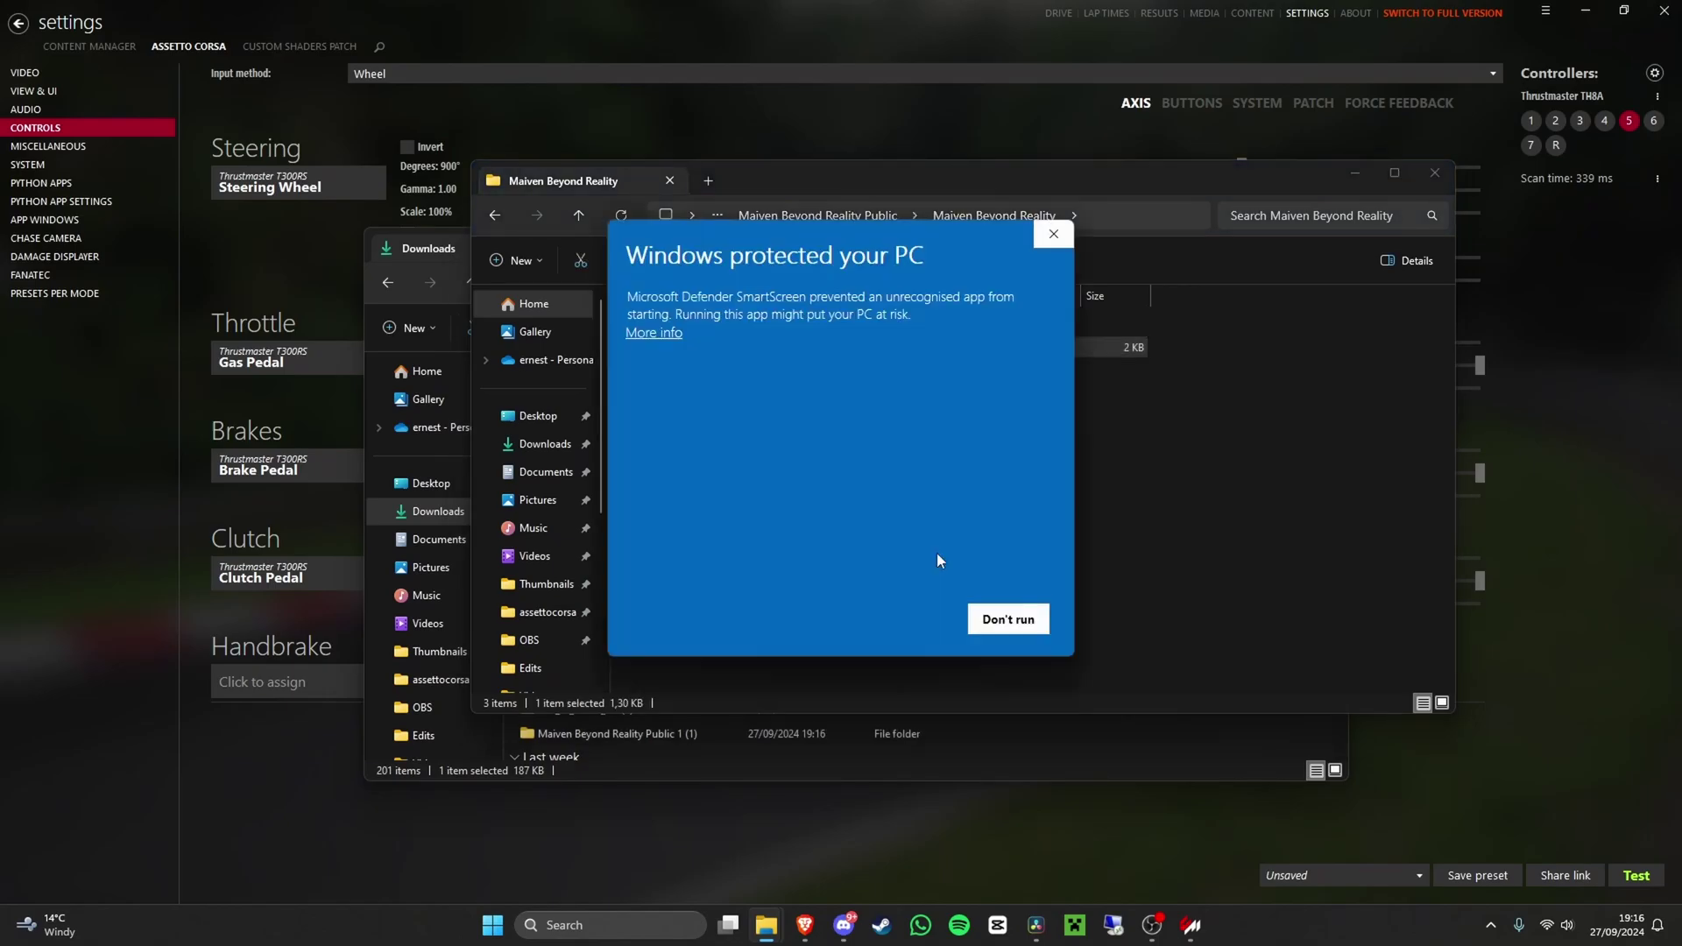
{"action": "left_click", "coordinate": [653, 332]}
{"action": "left_click", "coordinate": [902, 619]}
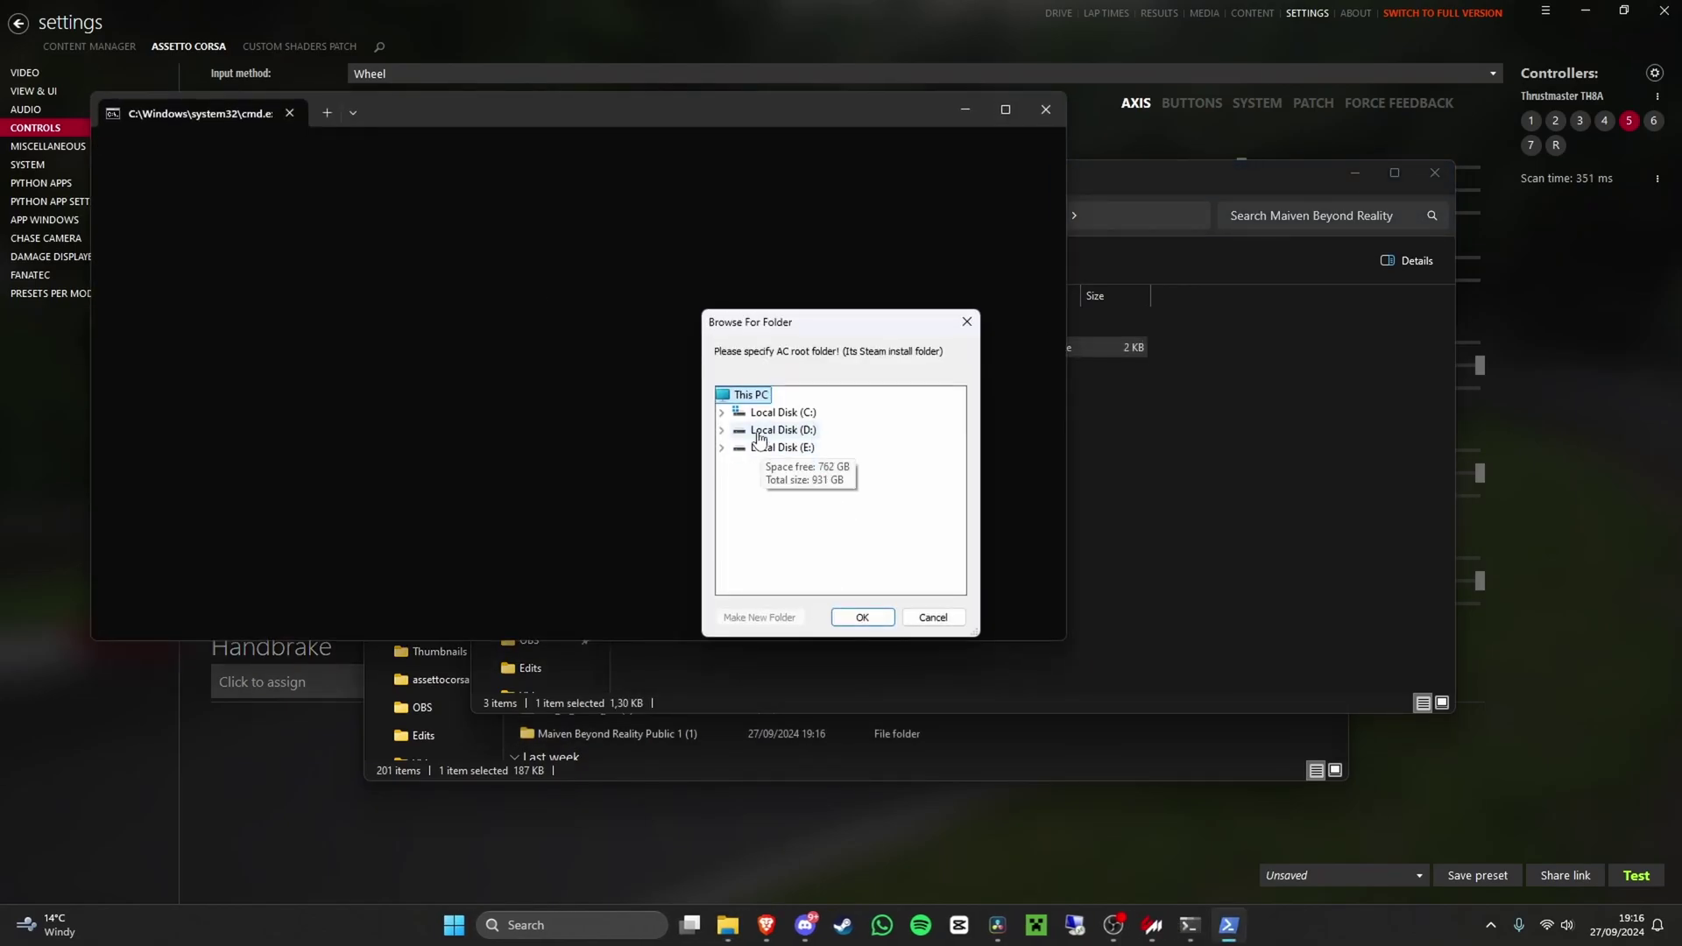
- Install the Maiven graphics into D:\SteamLibrary\steamapps\common\assettocorsa, then close the installer and the leftover folder windows
{"action": "left_click", "coordinate": [722, 429]}
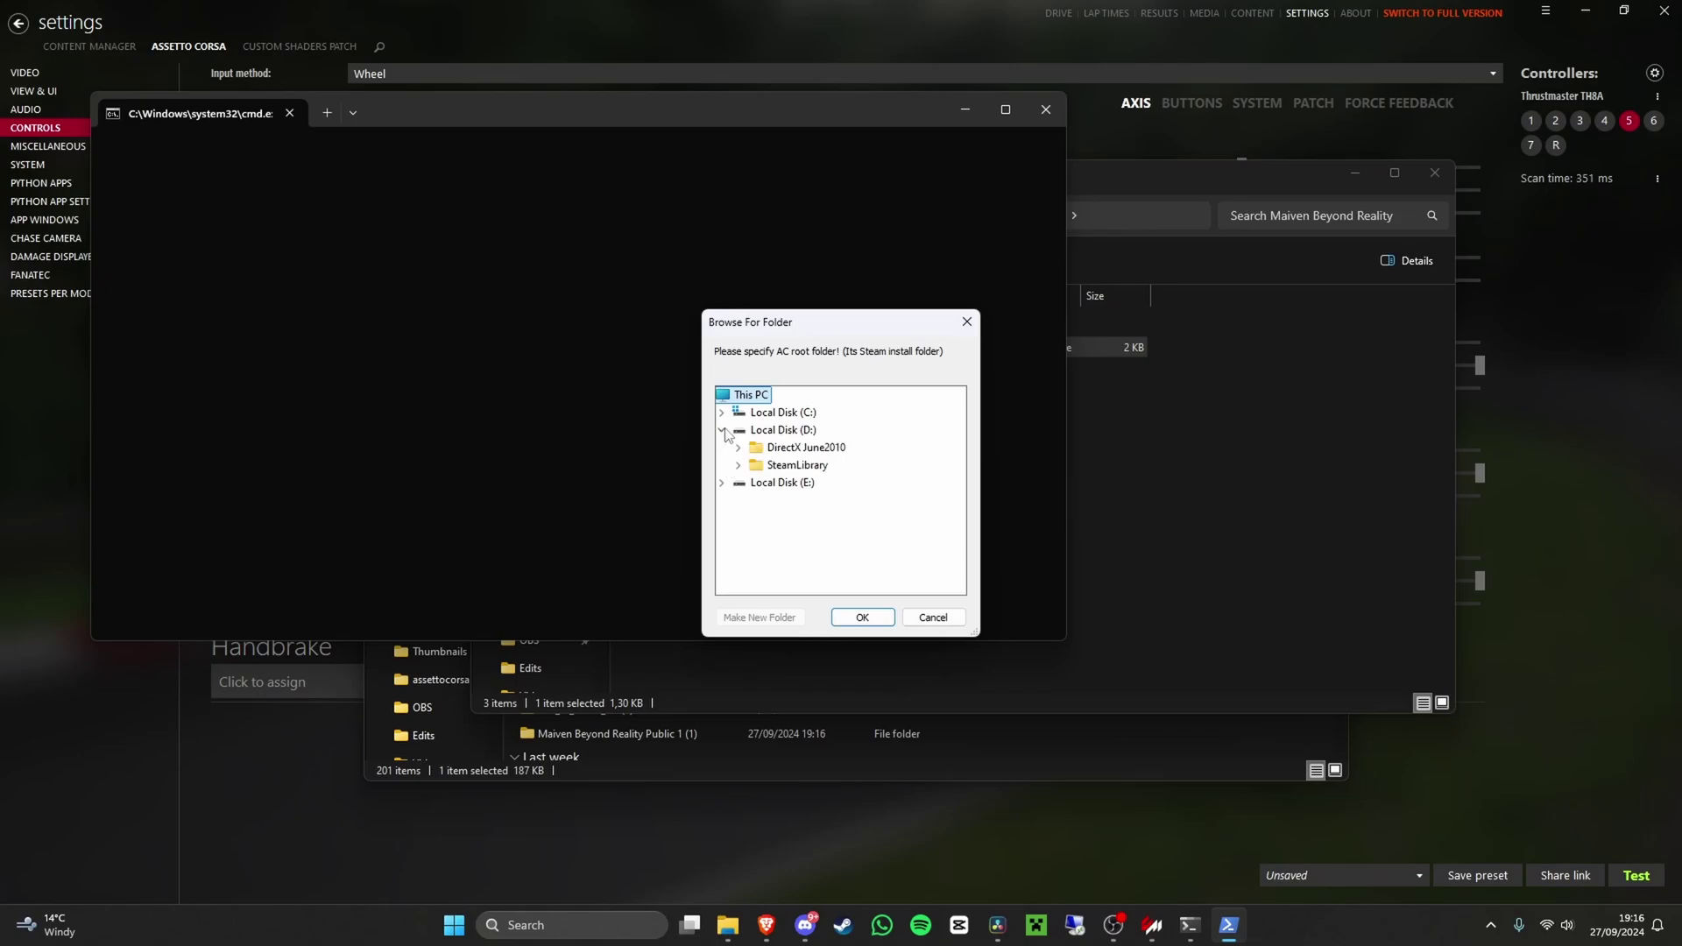
{"action": "left_click", "coordinate": [790, 466]}
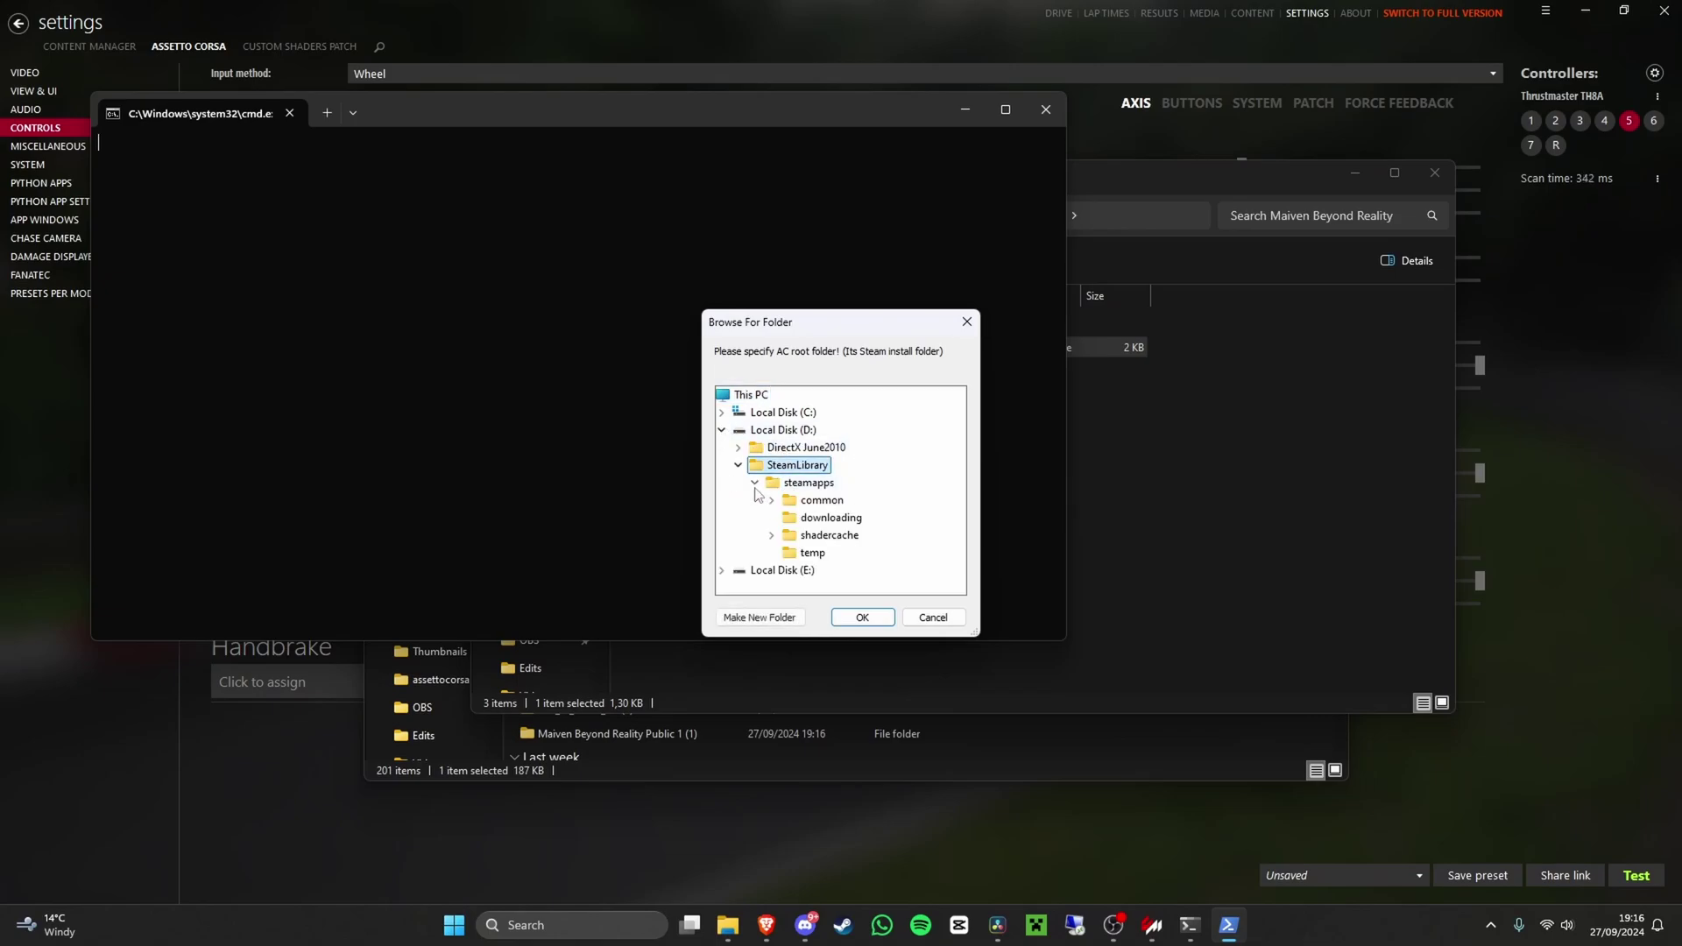
{"action": "double_click", "coordinate": [820, 504]}
{"action": "left_click", "coordinate": [841, 518]}
{"action": "left_click", "coordinate": [862, 617]}
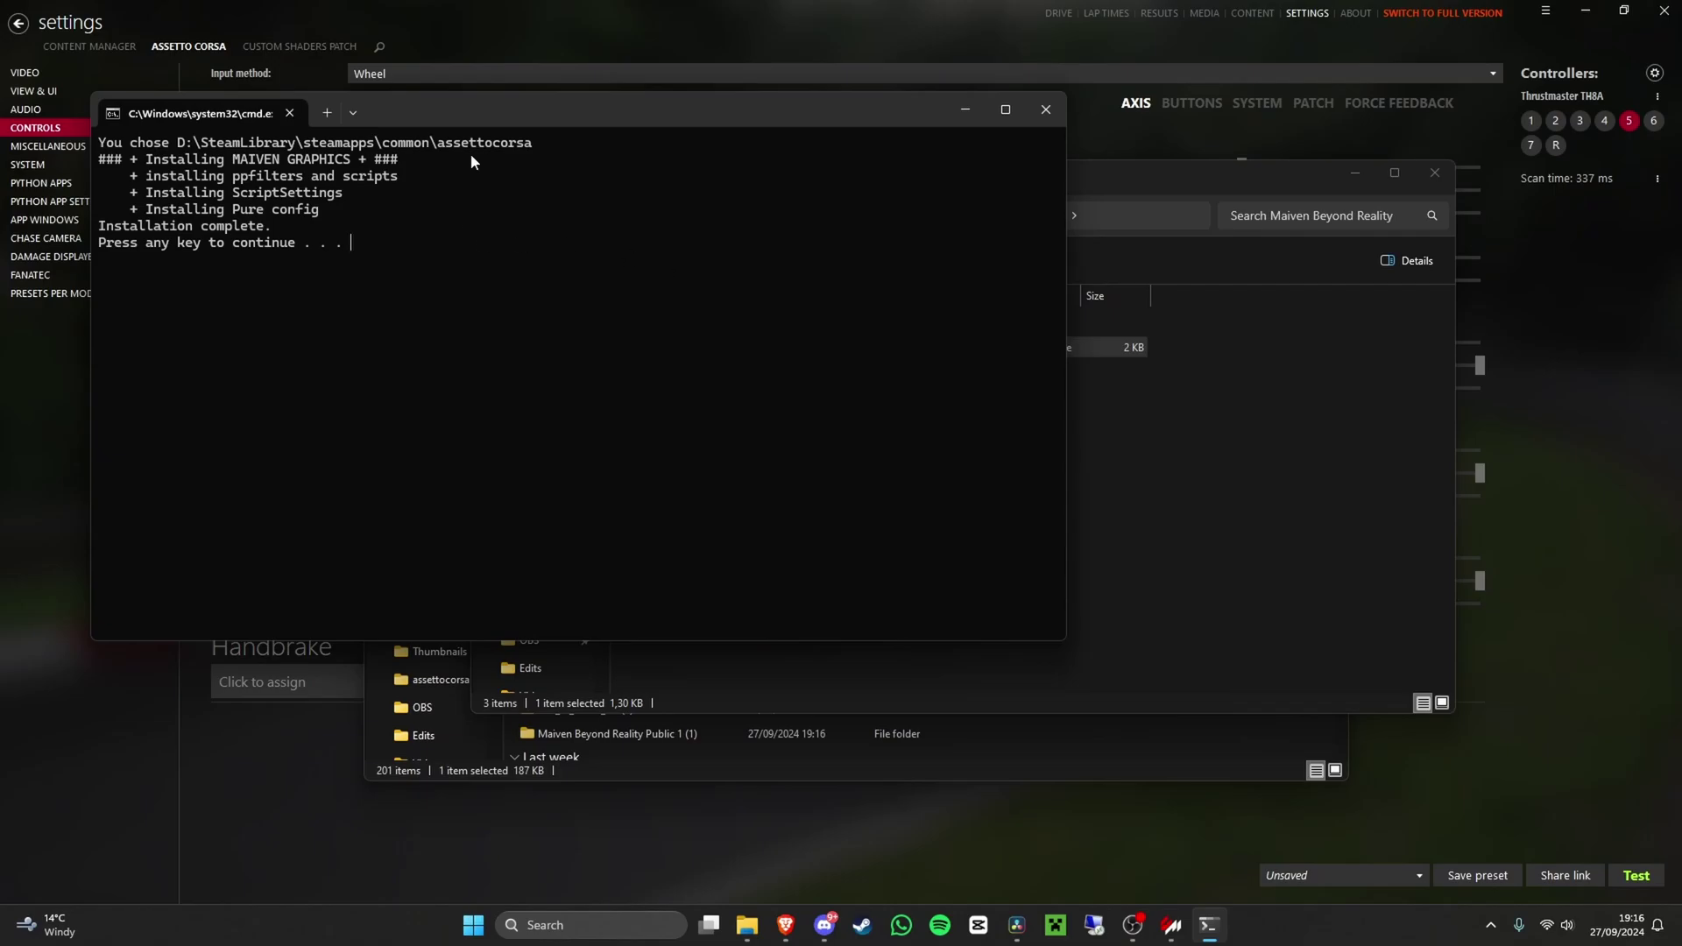
{"action": "left_click_drag", "start_coordinate": [476, 116], "coordinate": [760, 189]}
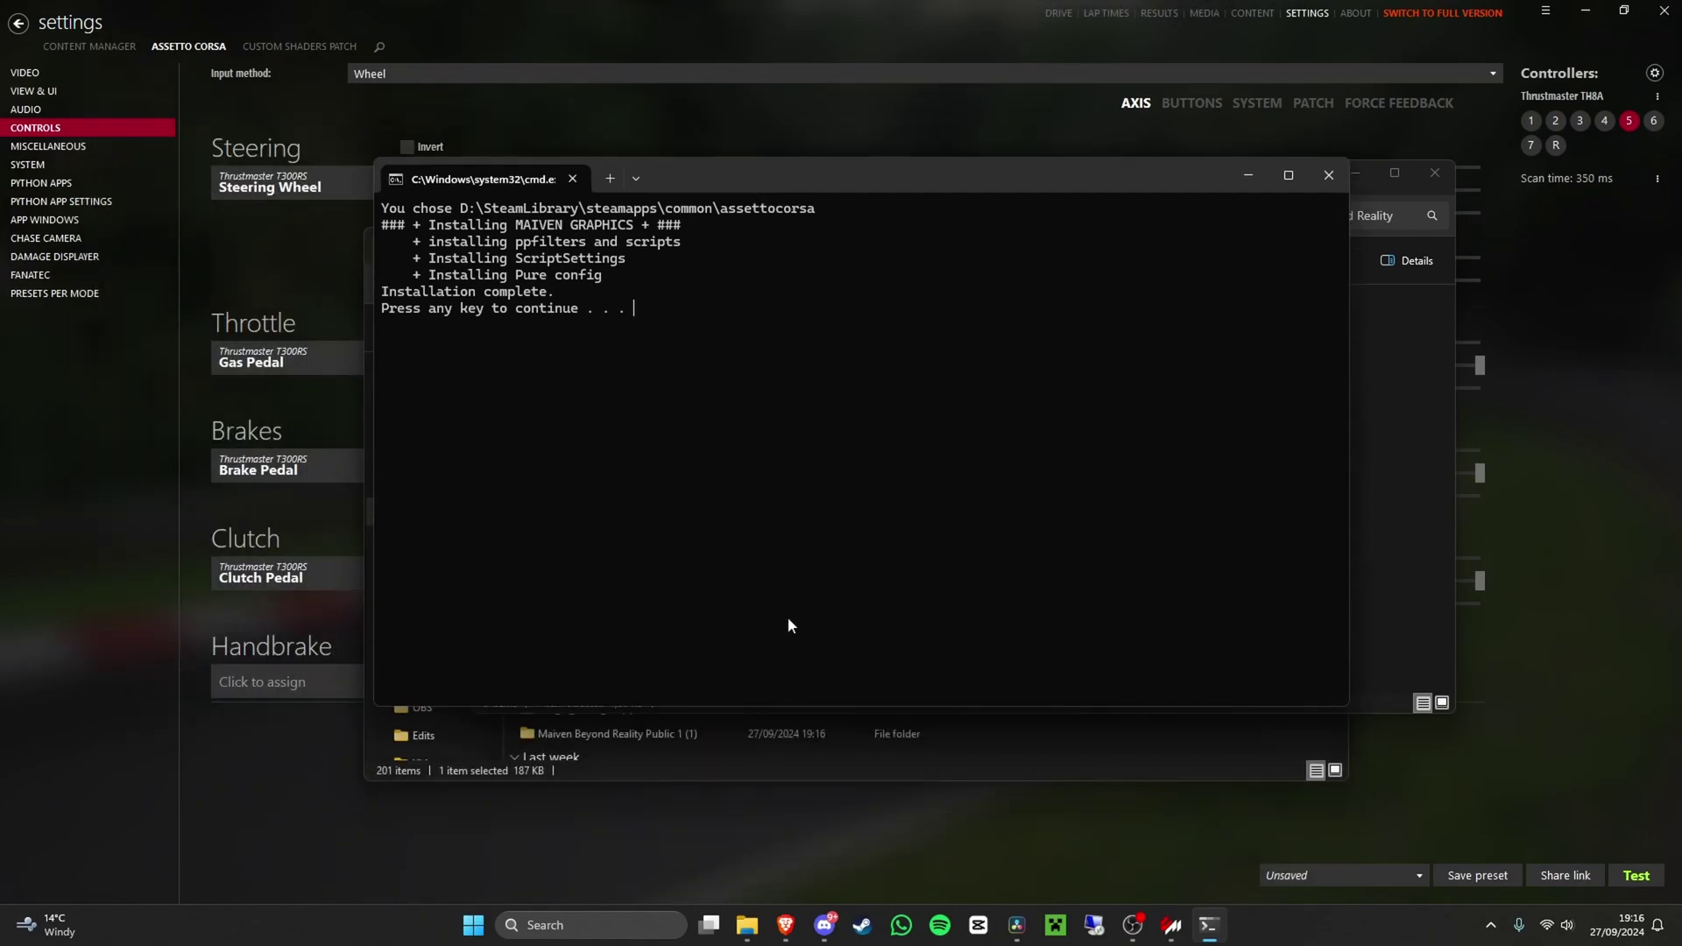
{"action": "key", "text": "Return"}
{"action": "left_click", "coordinate": [1434, 172]}
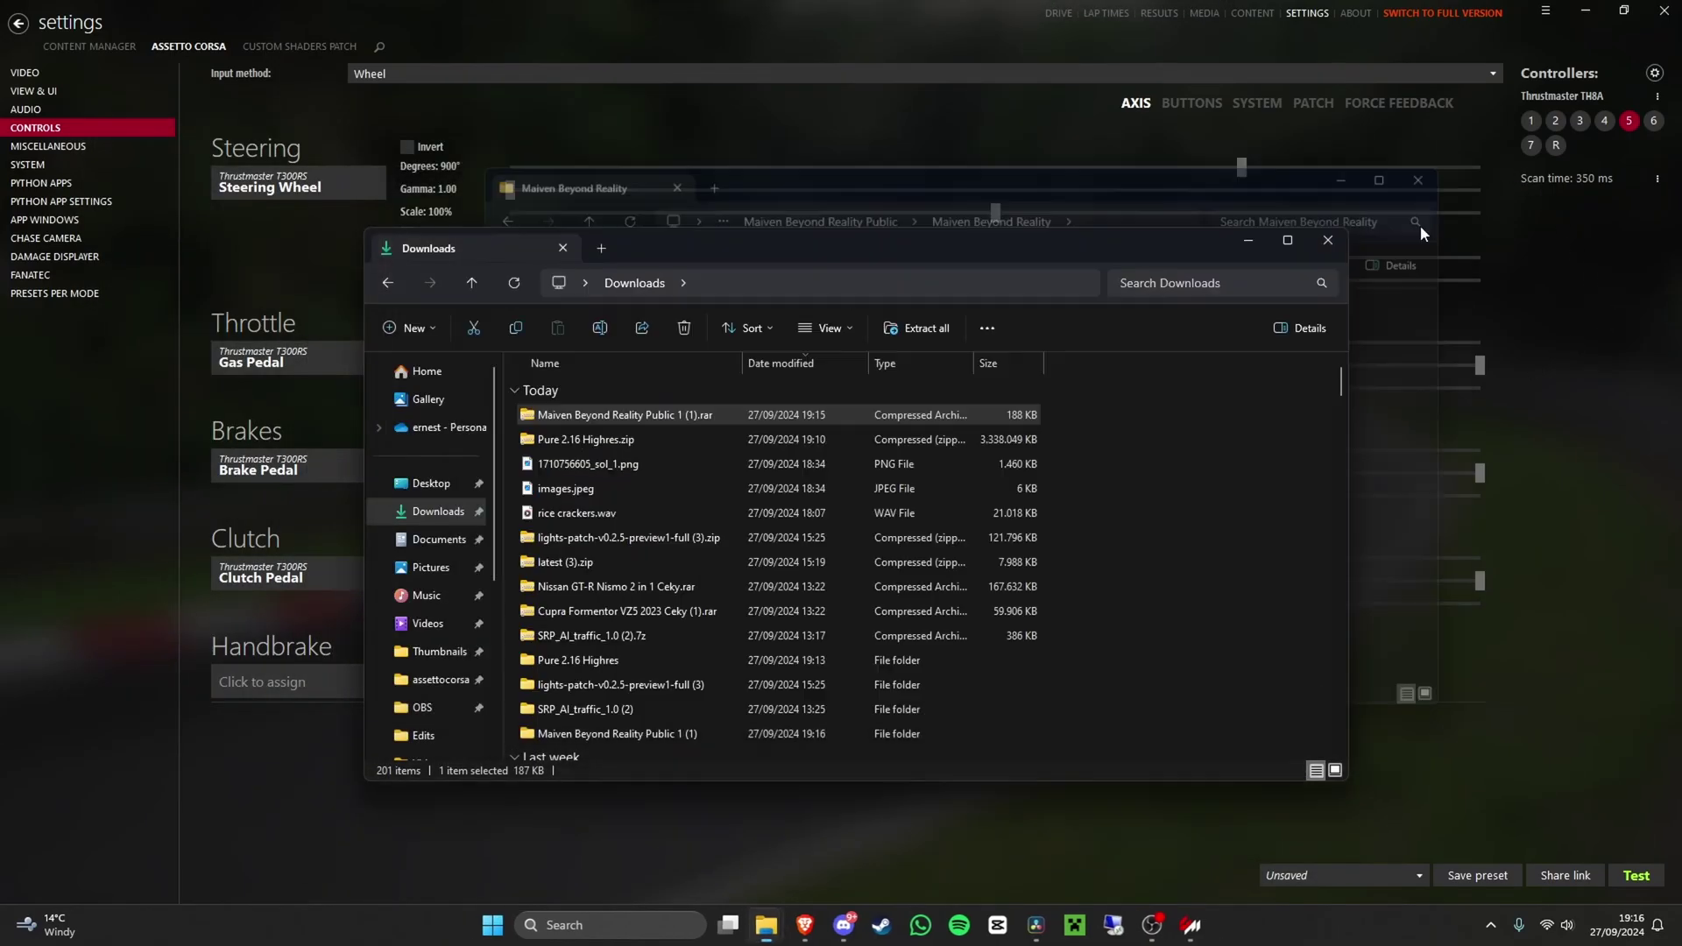
{"action": "left_click", "coordinate": [1335, 247]}
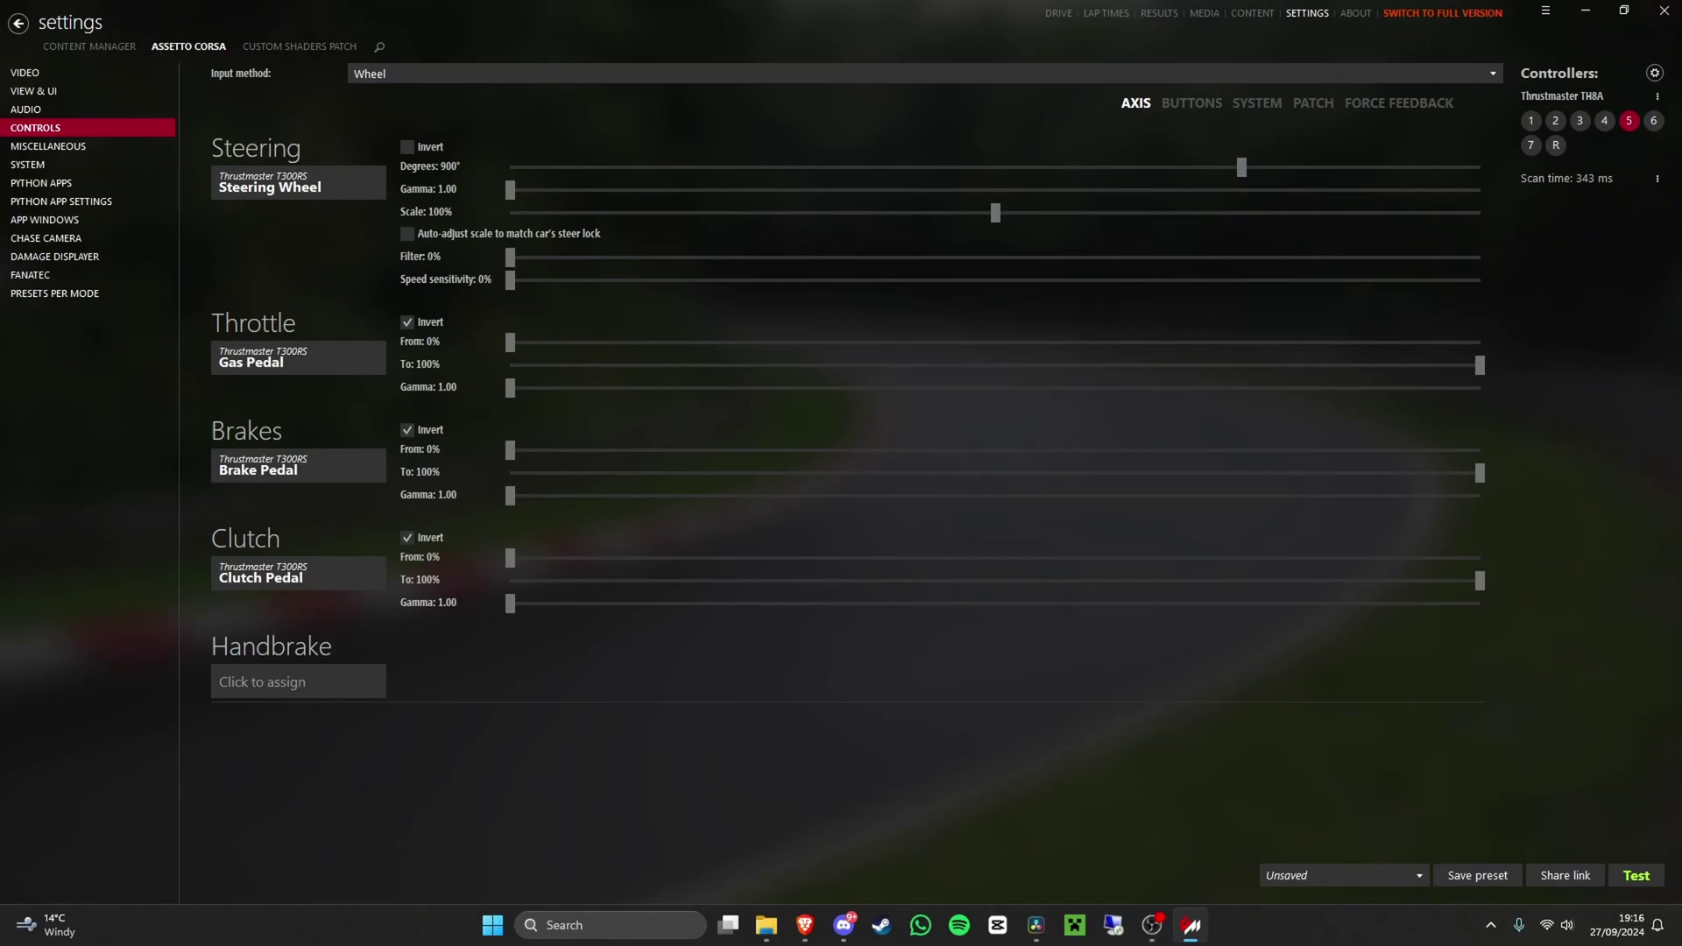
- Choose maiven 1.5+ as the post-processing filter in Content Manager's Assetto Corsa video settings
{"action": "left_click", "coordinate": [1190, 925]}
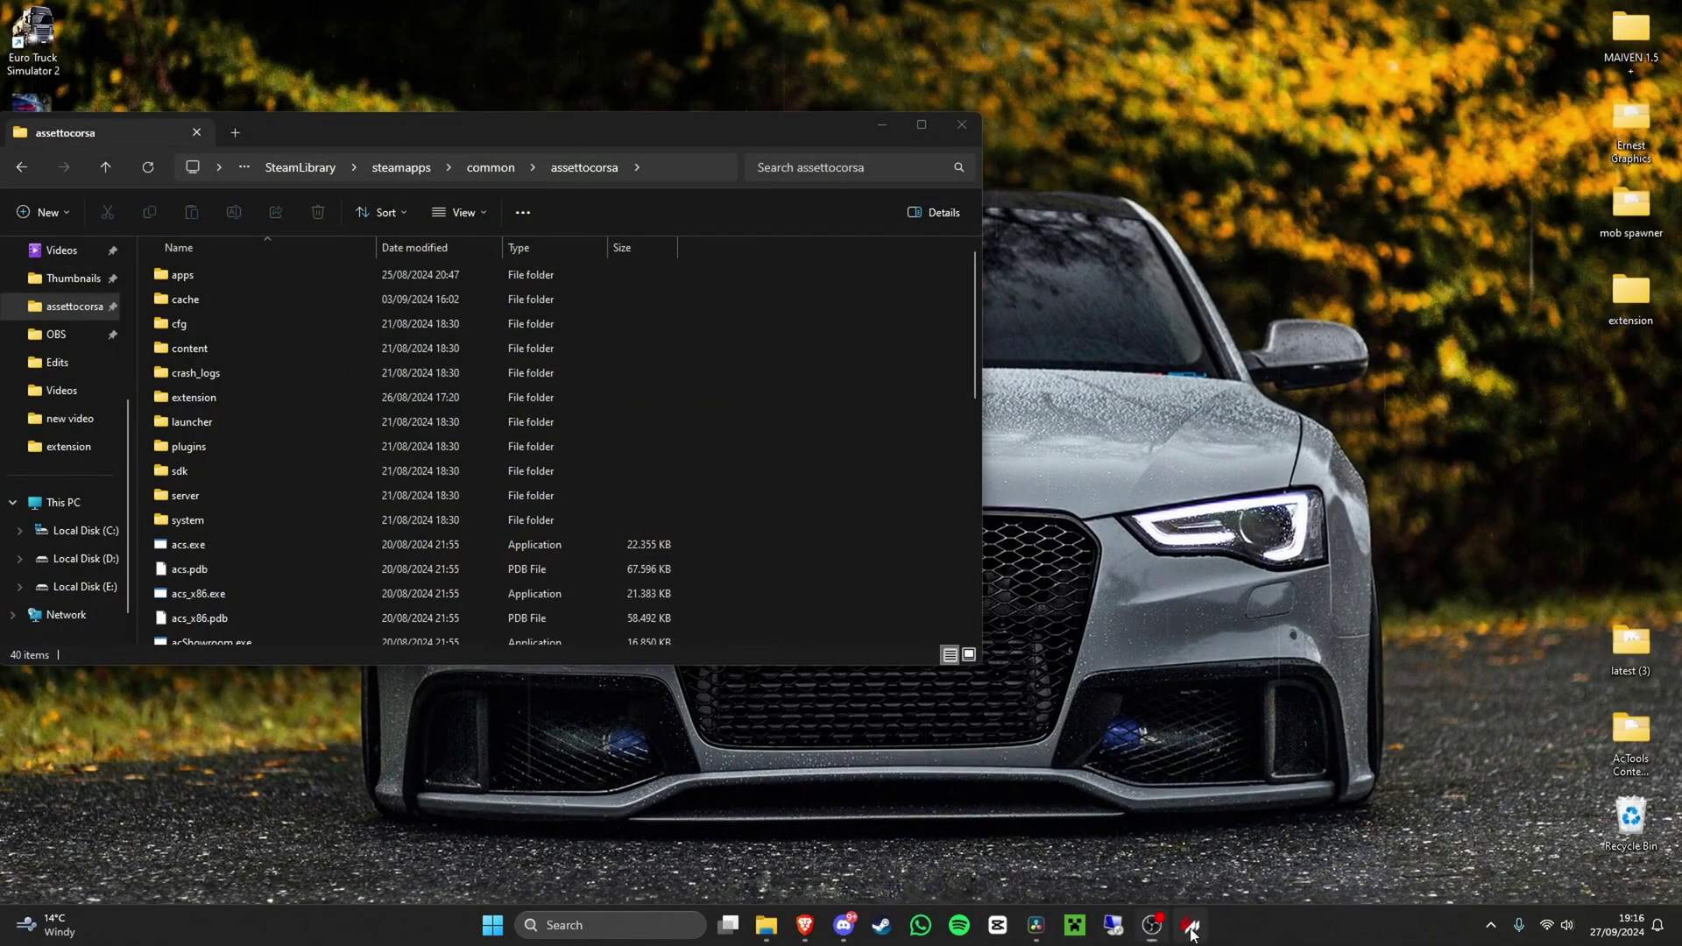
{"action": "left_click", "coordinate": [1190, 925]}
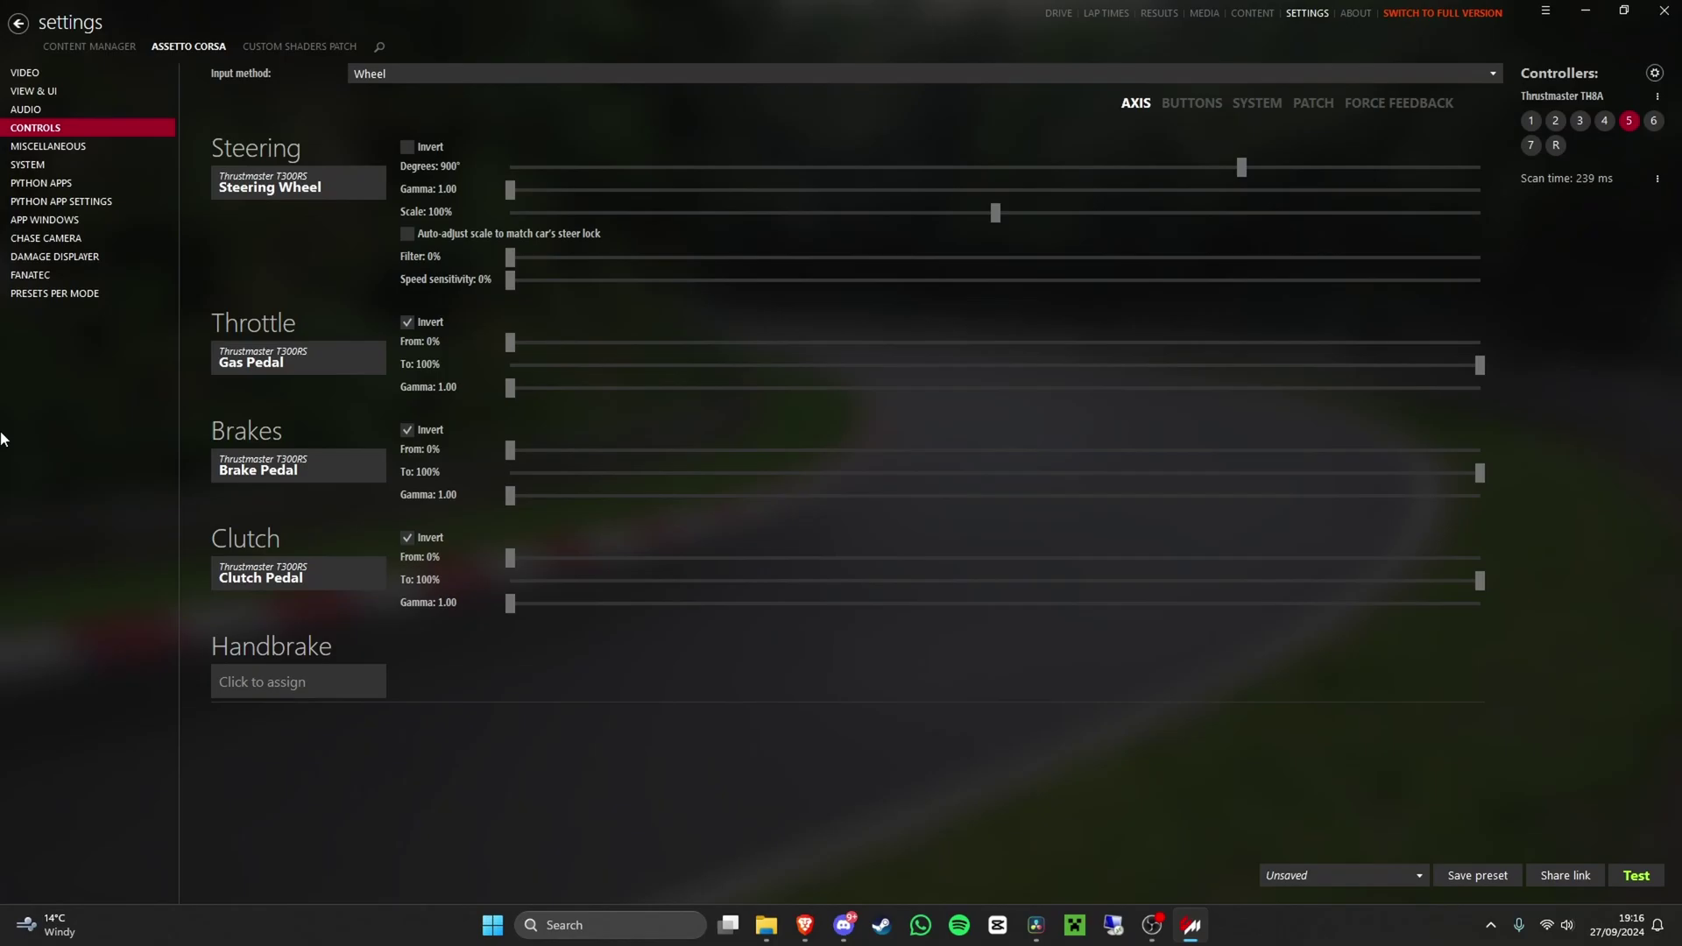
{"action": "left_click", "coordinate": [45, 76]}
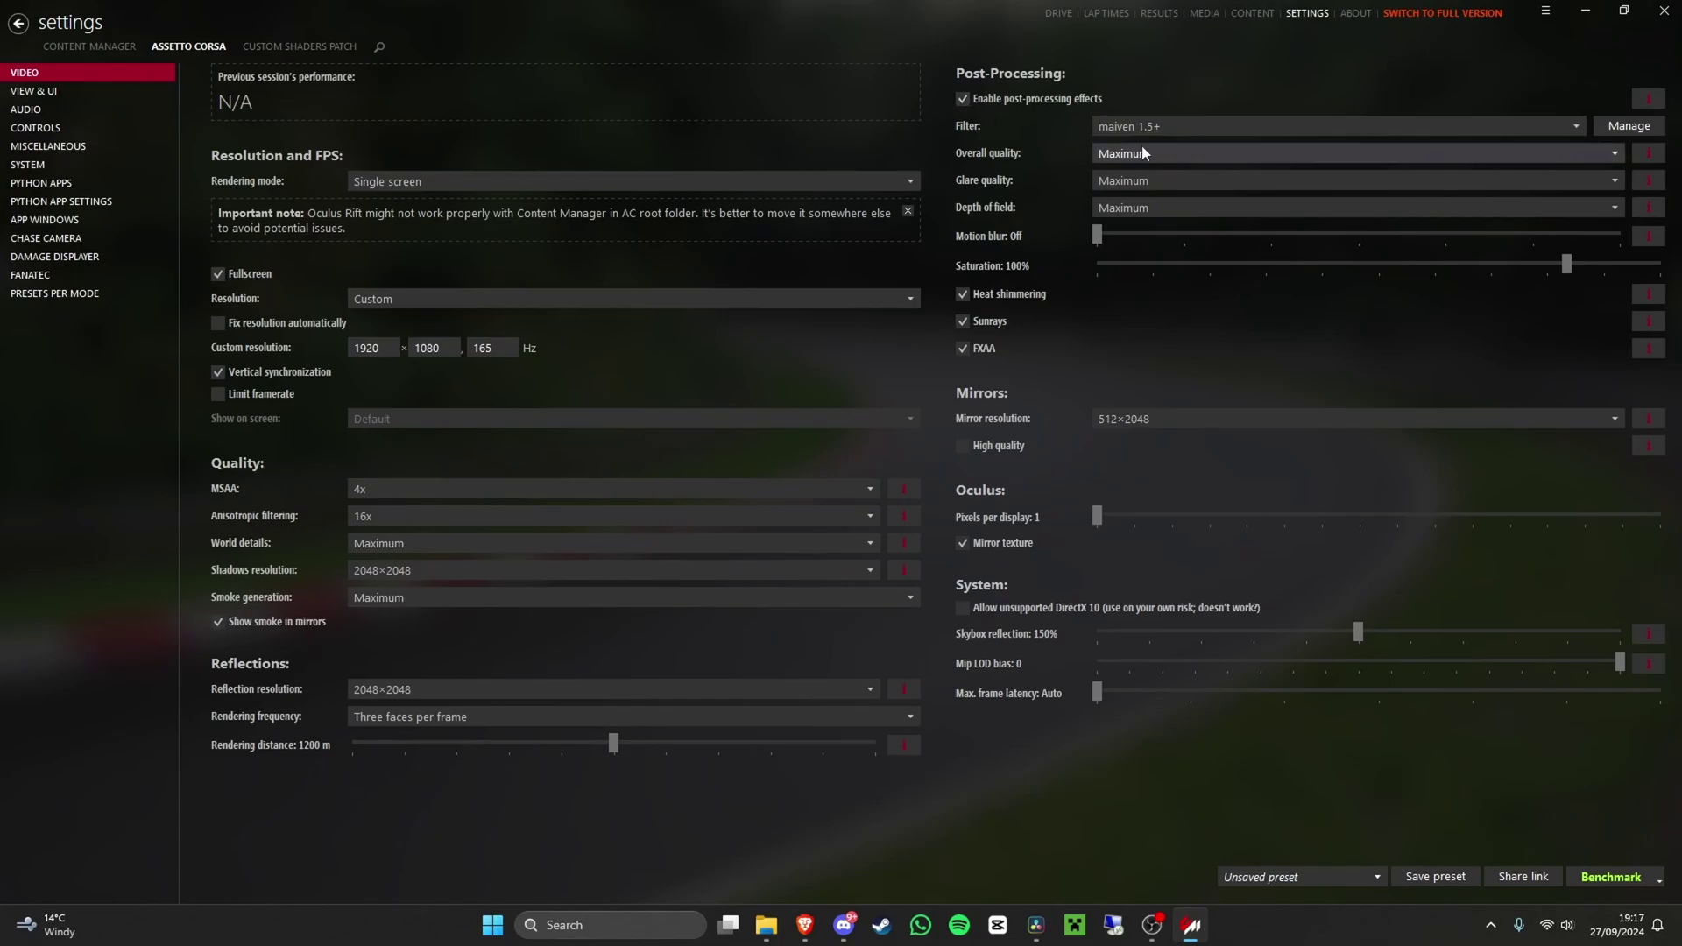
{"action": "left_click", "coordinate": [1270, 127]}
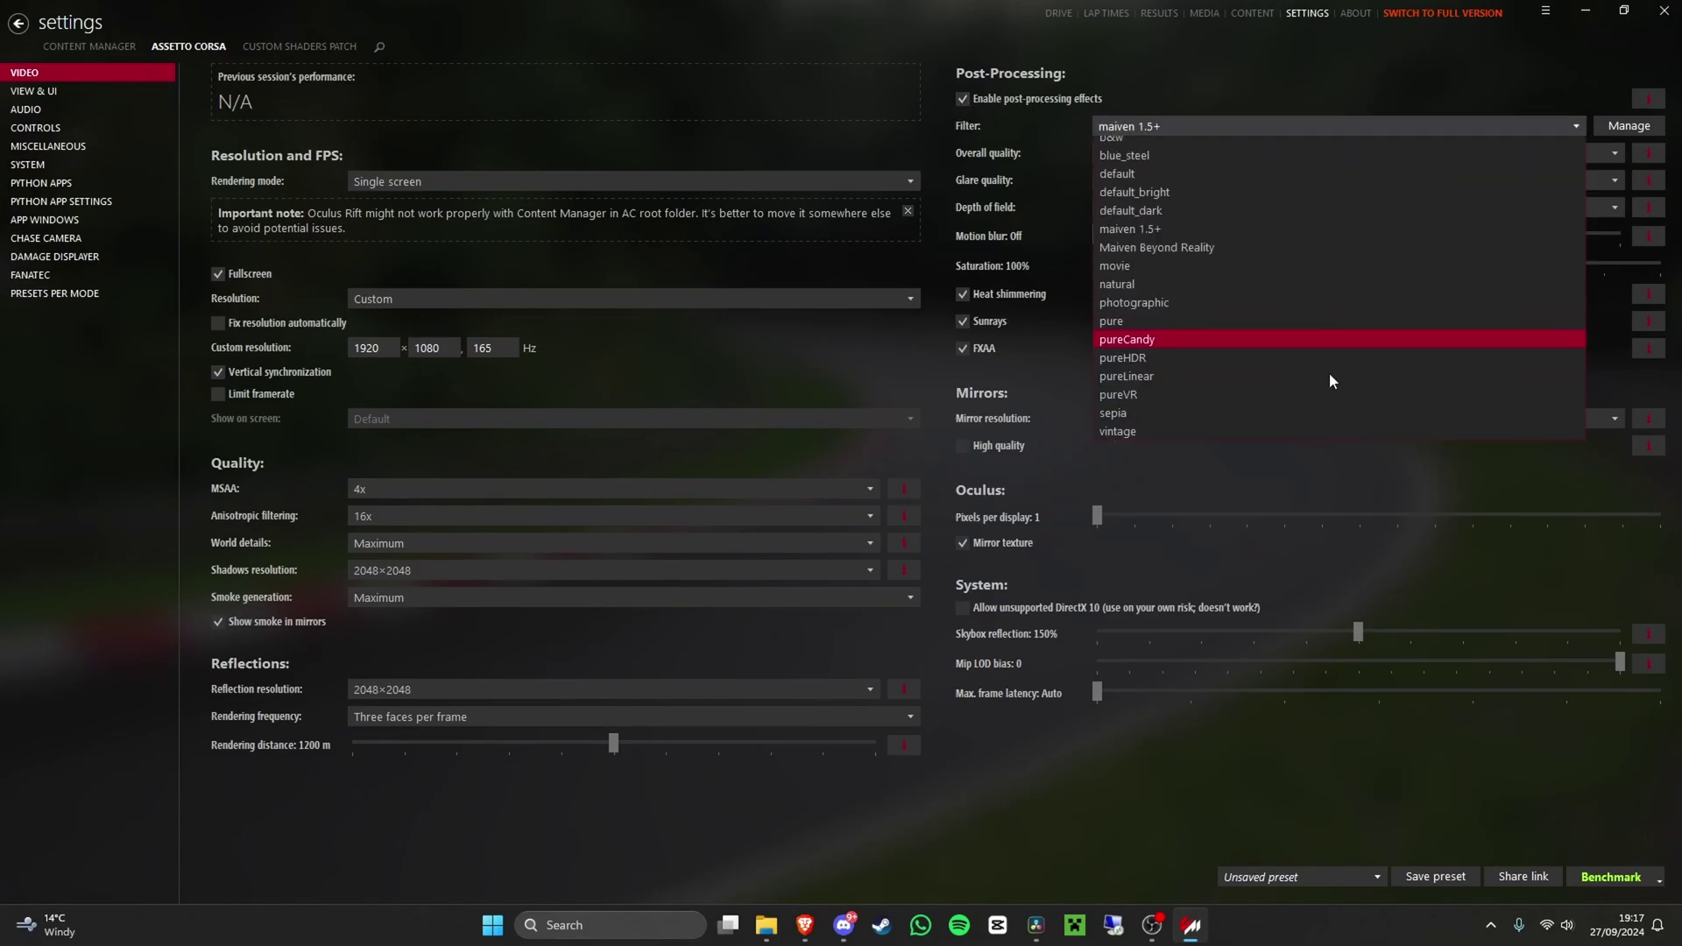
{"action": "left_click", "coordinate": [1129, 239]}
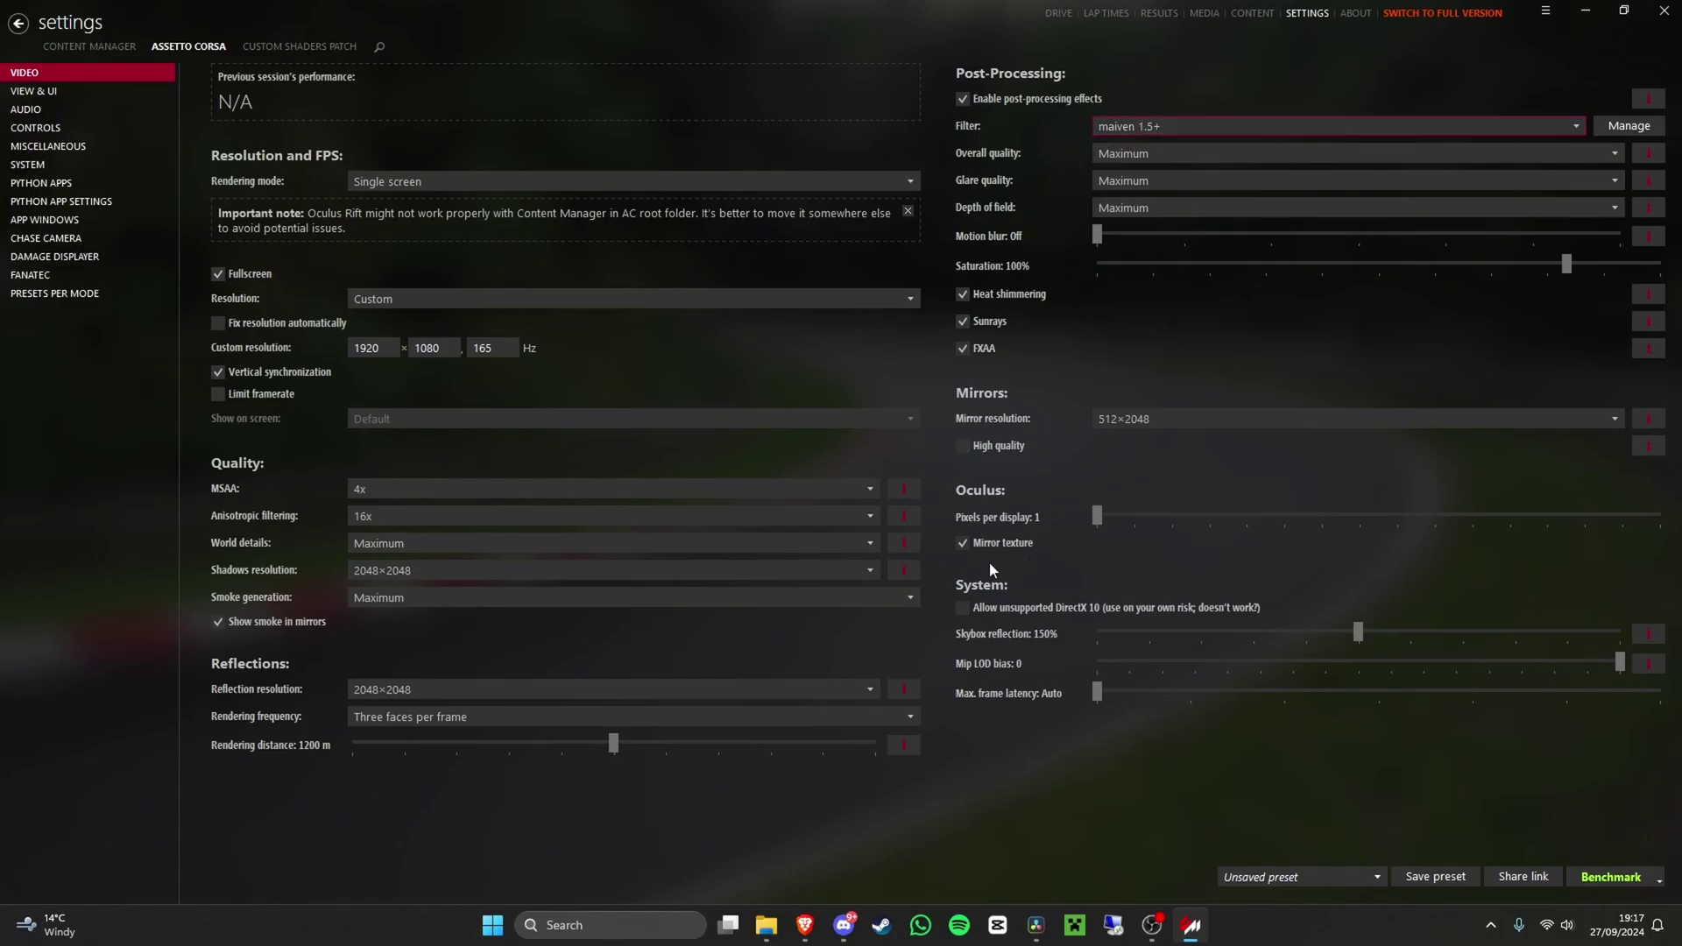
- Check the MSAA, anisotropic filtering and world details options in the video quality settings
{"action": "left_click", "coordinate": [387, 487]}
{"action": "left_click", "coordinate": [372, 494]}
{"action": "left_click", "coordinate": [372, 516]}
{"action": "left_click", "coordinate": [377, 610]}
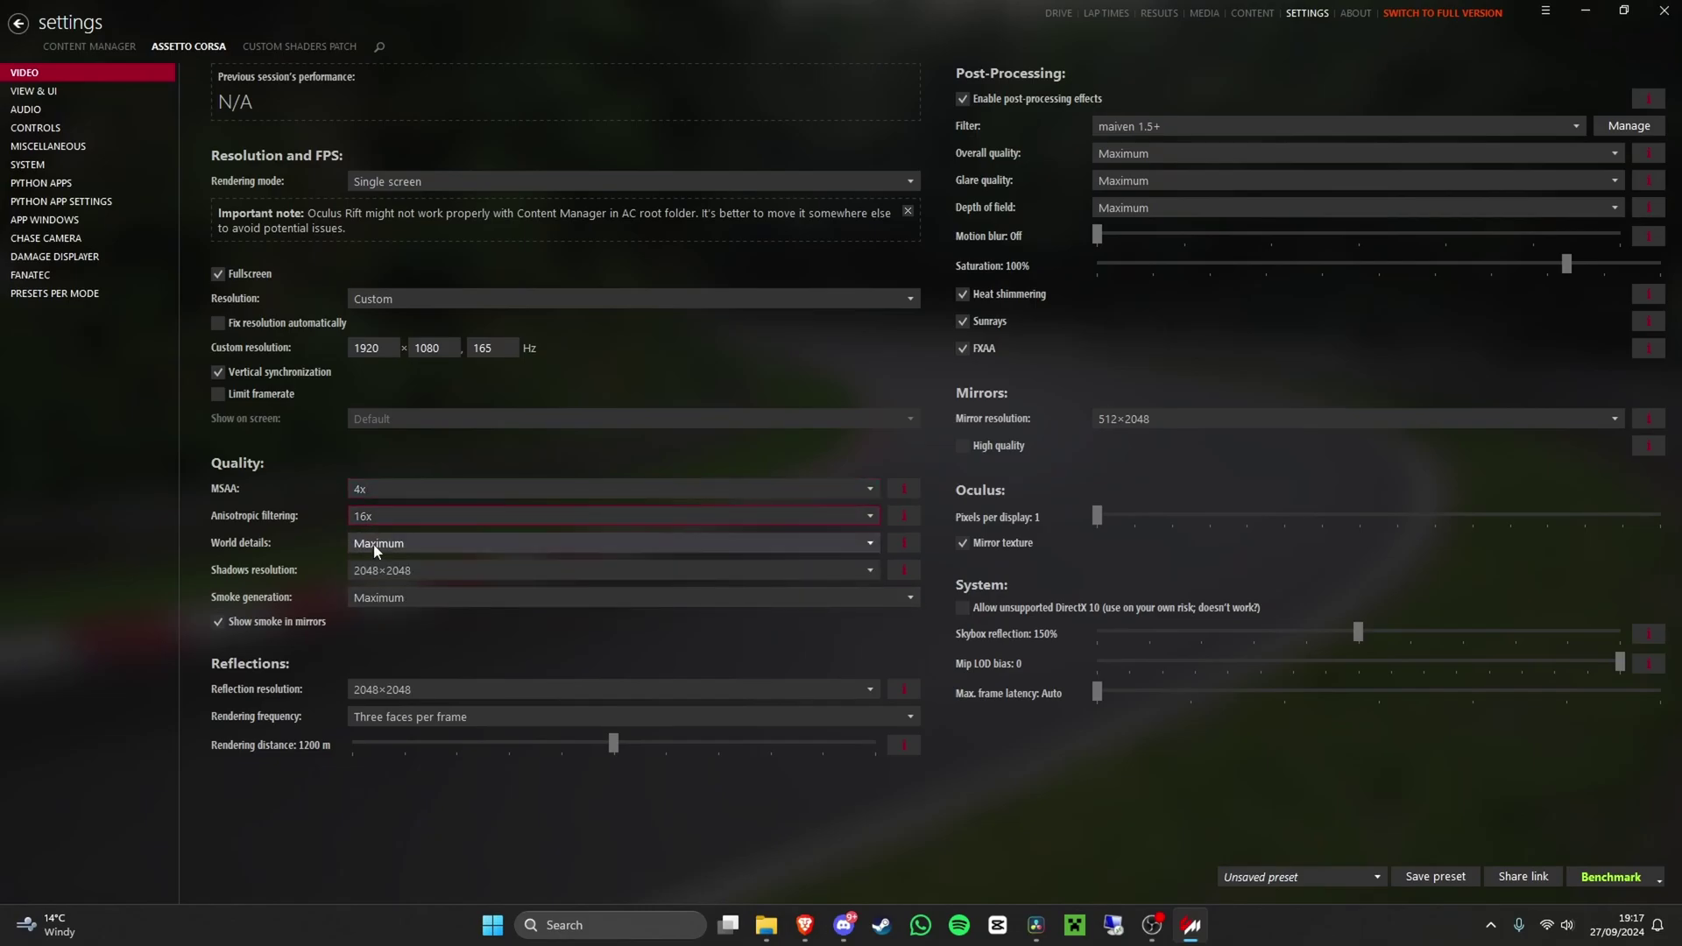
{"action": "left_click", "coordinate": [372, 543]}
{"action": "left_click", "coordinate": [371, 543]}
- Switch to Discord and open the csp channel in the graphics section
{"action": "left_click", "coordinate": [843, 924]}
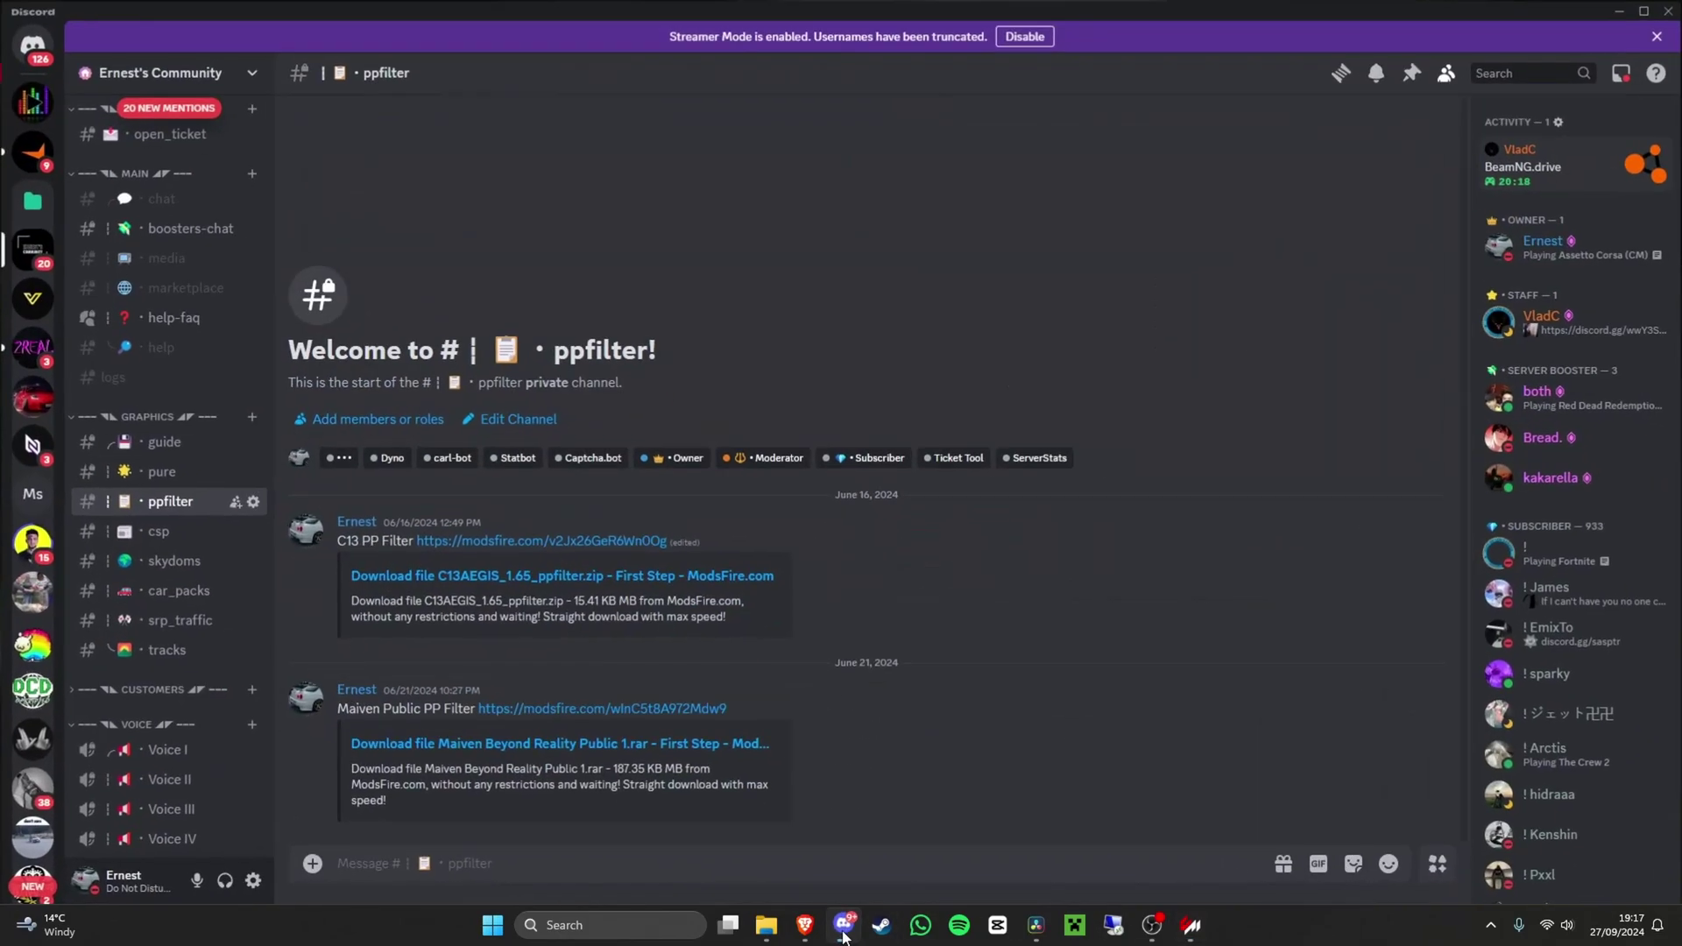
{"action": "left_click", "coordinate": [158, 542]}
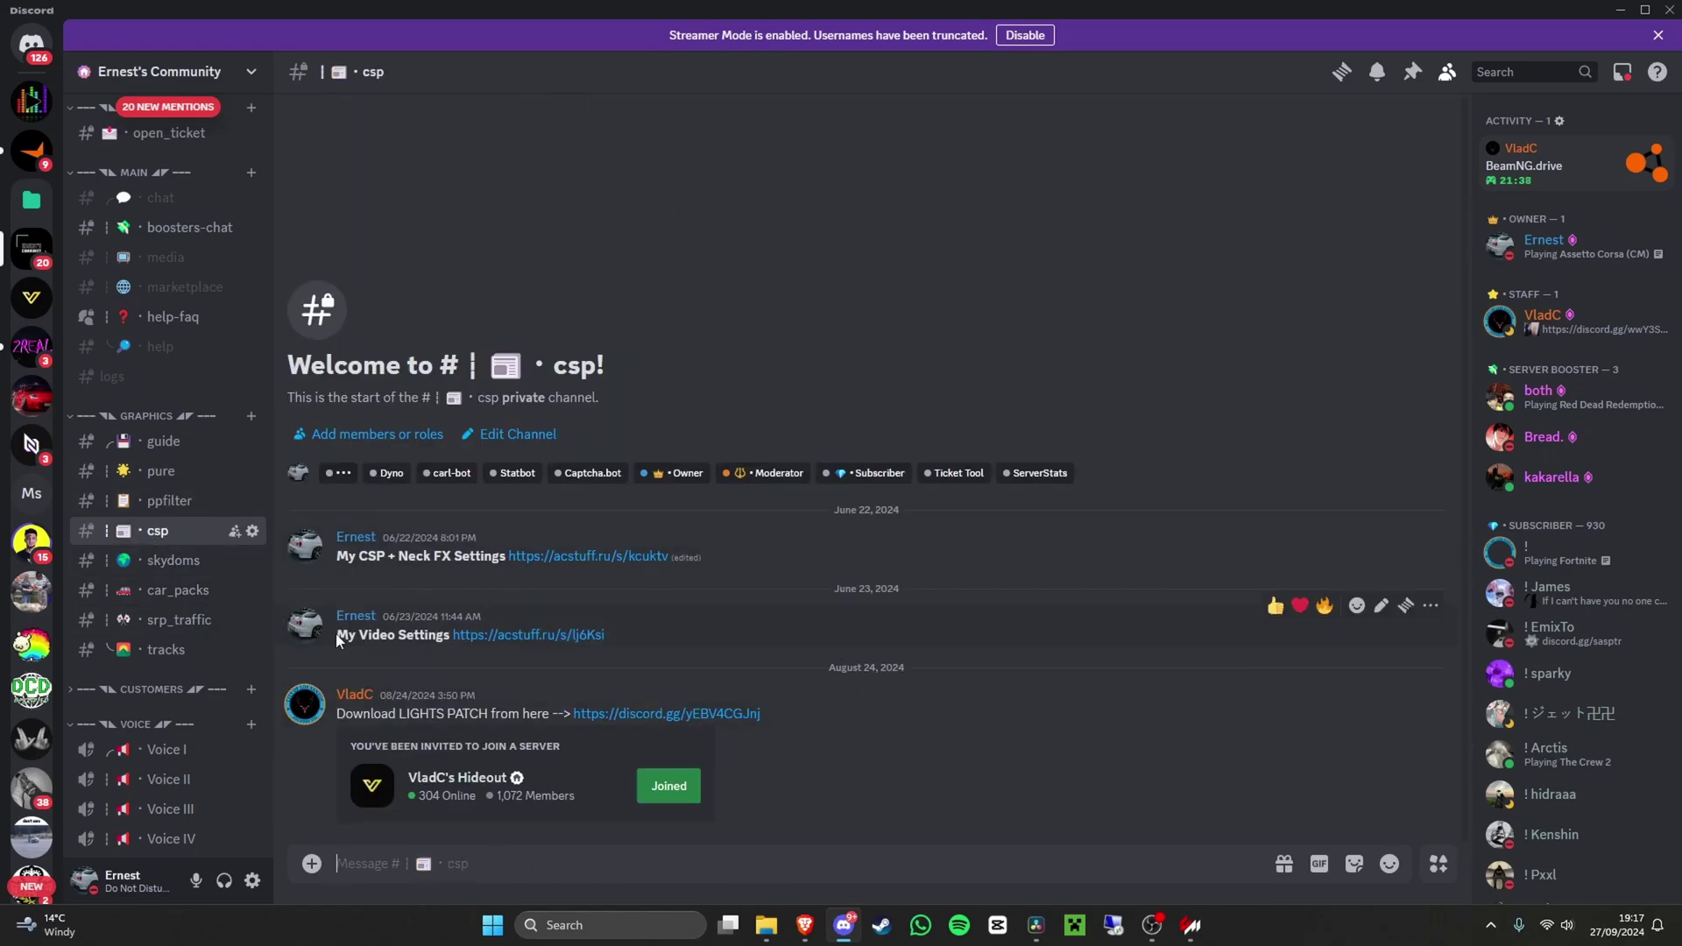
- Open the My Video Settings link in the csp channel, then apply and save its preset in Content Manager
{"action": "left_click_drag", "start_coordinate": [337, 640], "coordinate": [429, 640]}
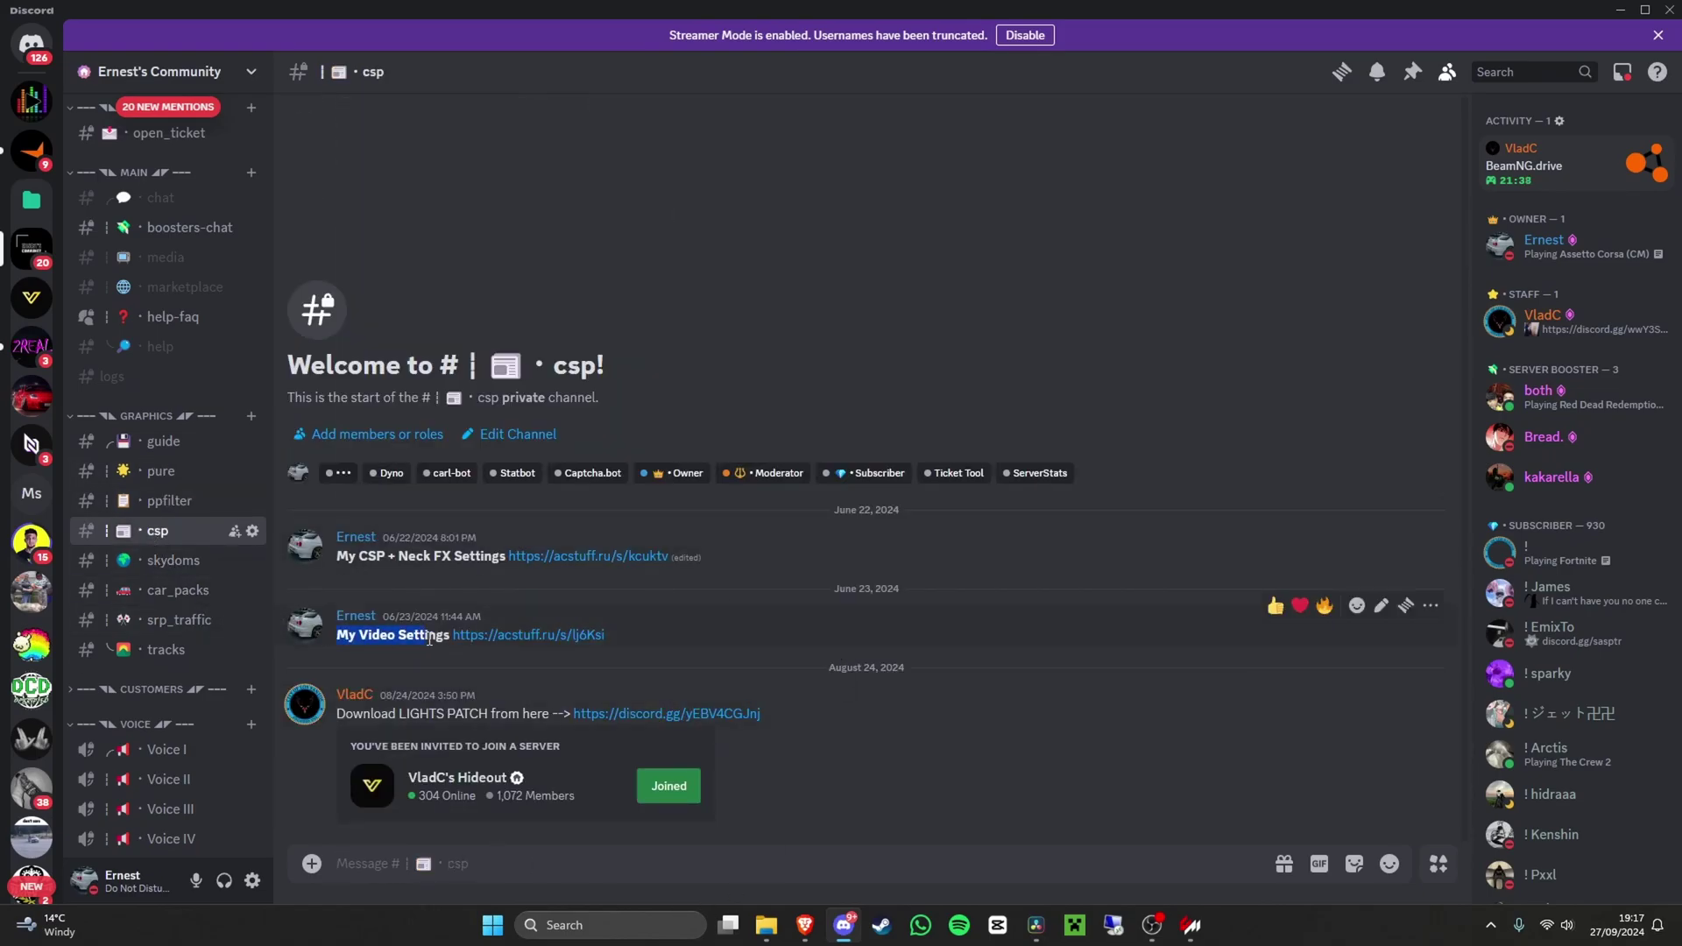
{"action": "left_click", "coordinate": [554, 635]}
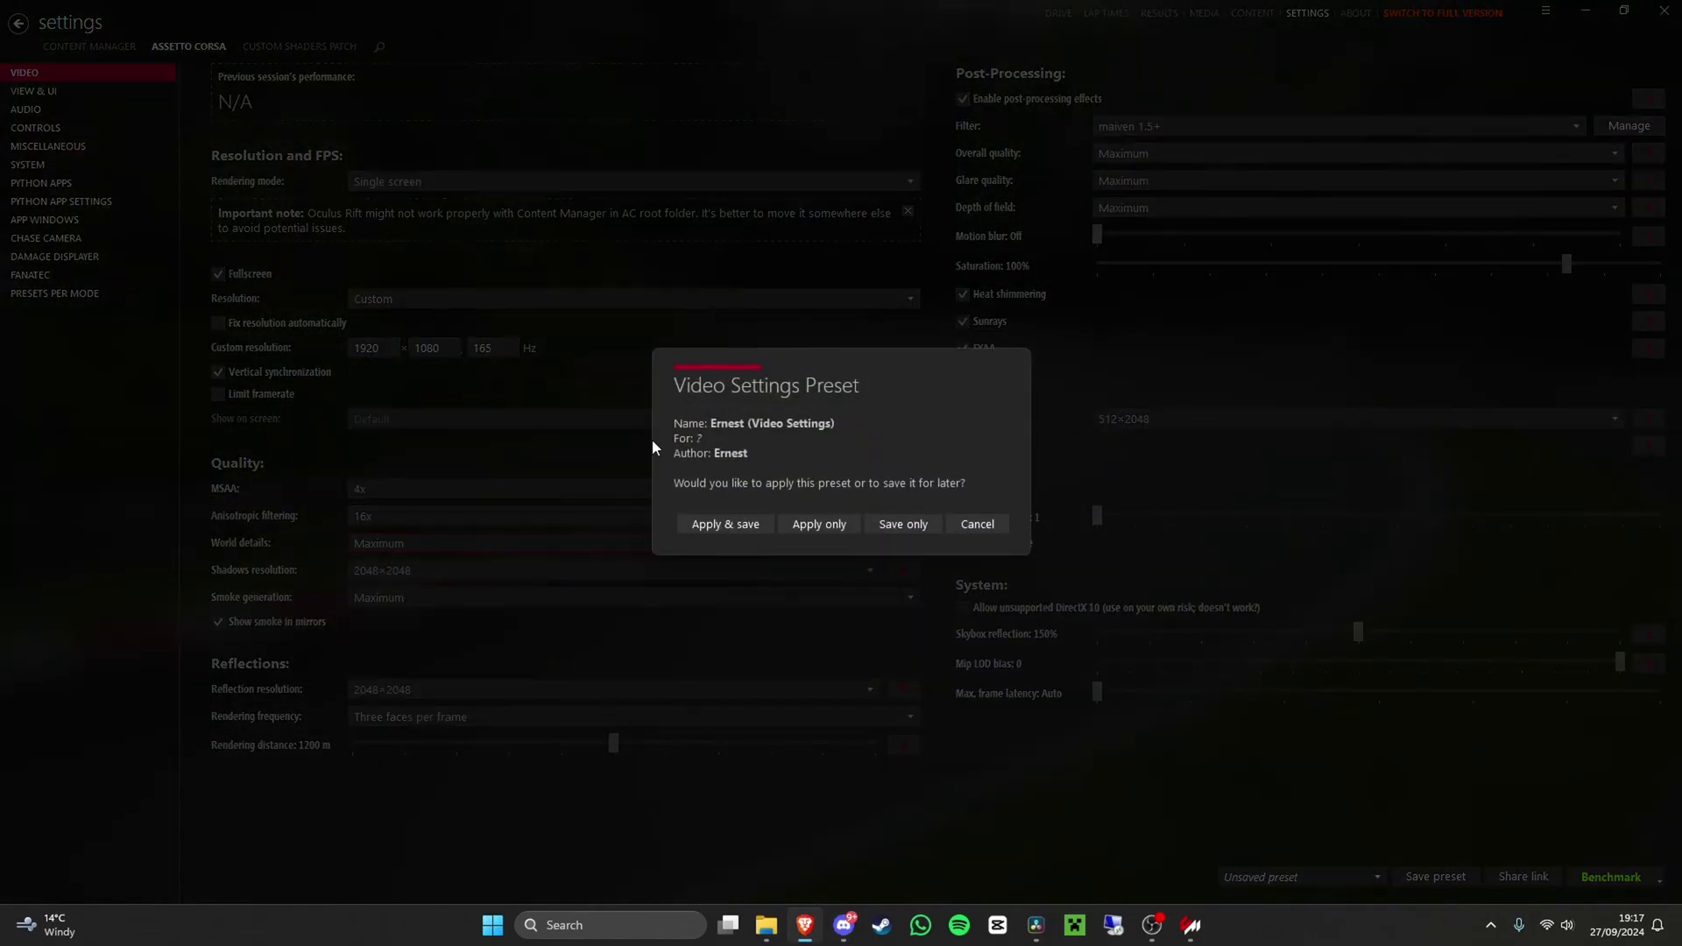
{"action": "left_click", "coordinate": [720, 523]}
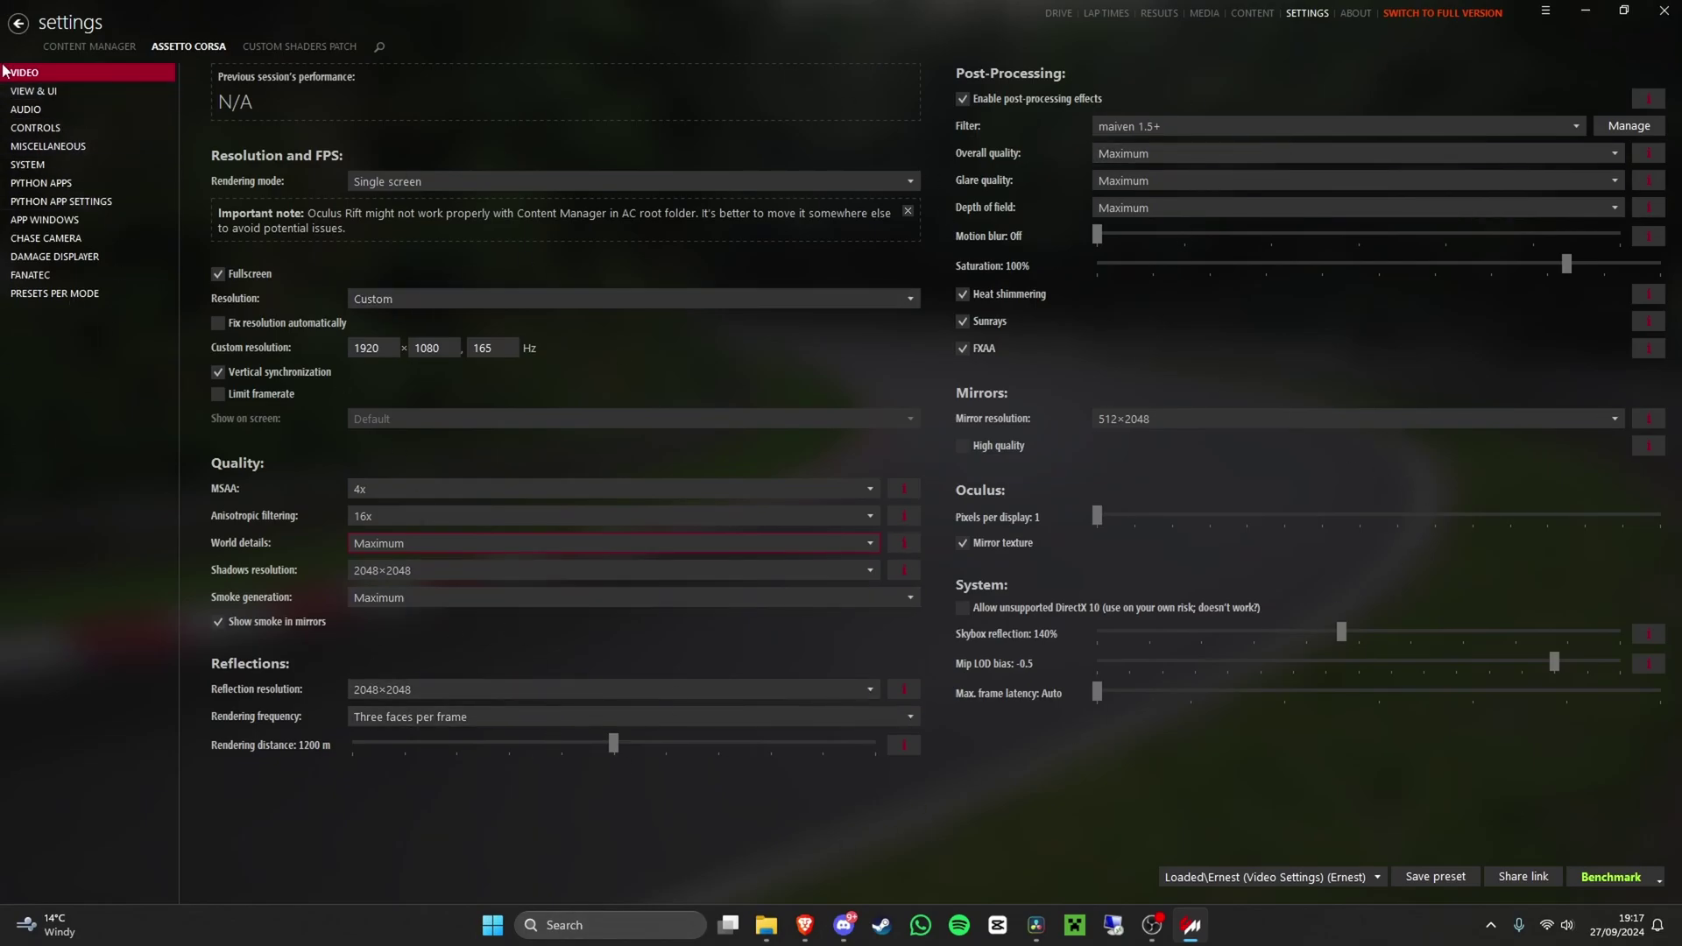
- Check the Assetto Corsa controls and the Custom Shaders Patch Weather FX settings, then go back to the quick drive setup
{"action": "left_click", "coordinate": [22, 91]}
{"action": "left_click", "coordinate": [39, 128]}
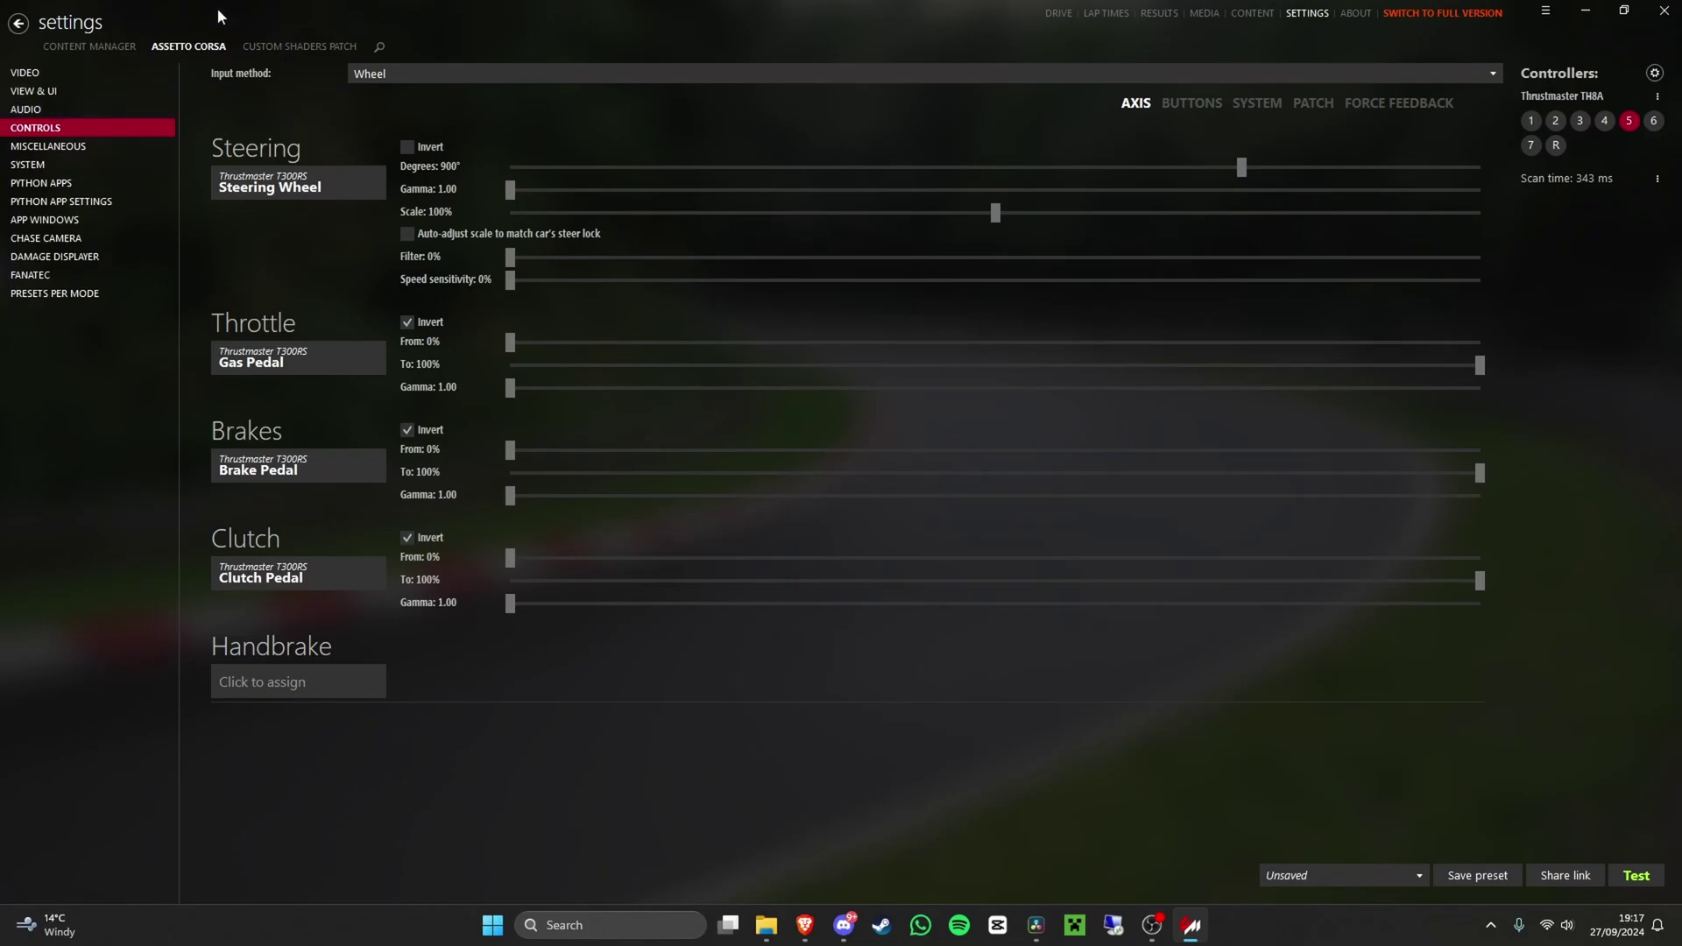
{"action": "left_click", "coordinate": [280, 45]}
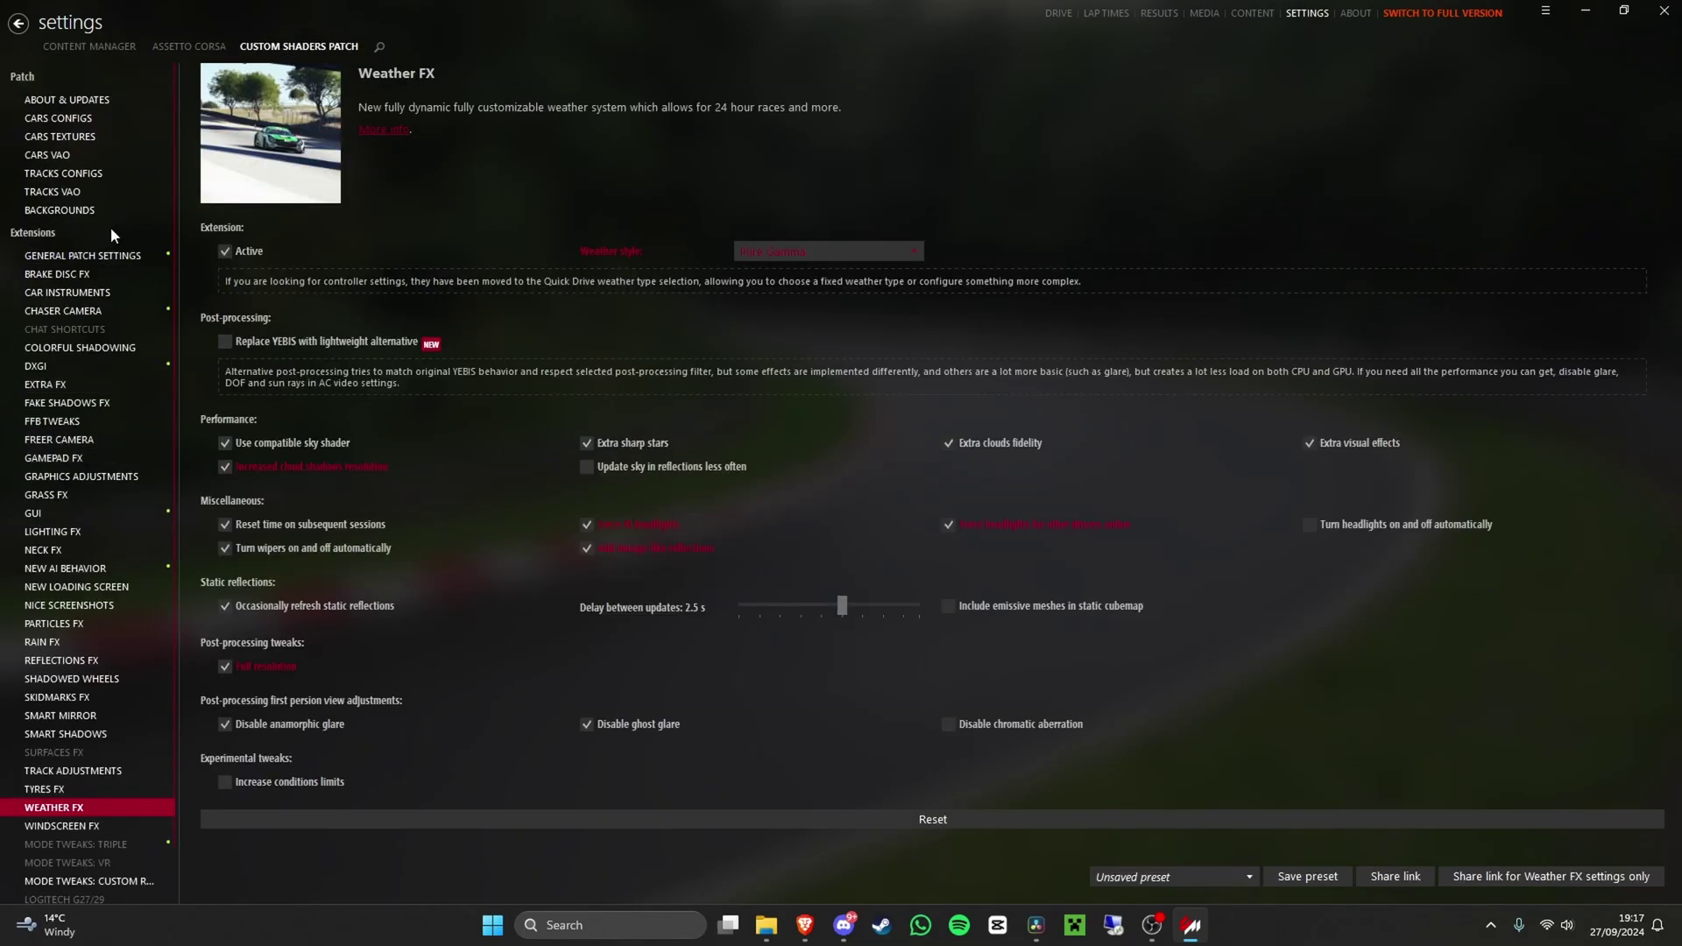
{"action": "left_click", "coordinate": [16, 29]}
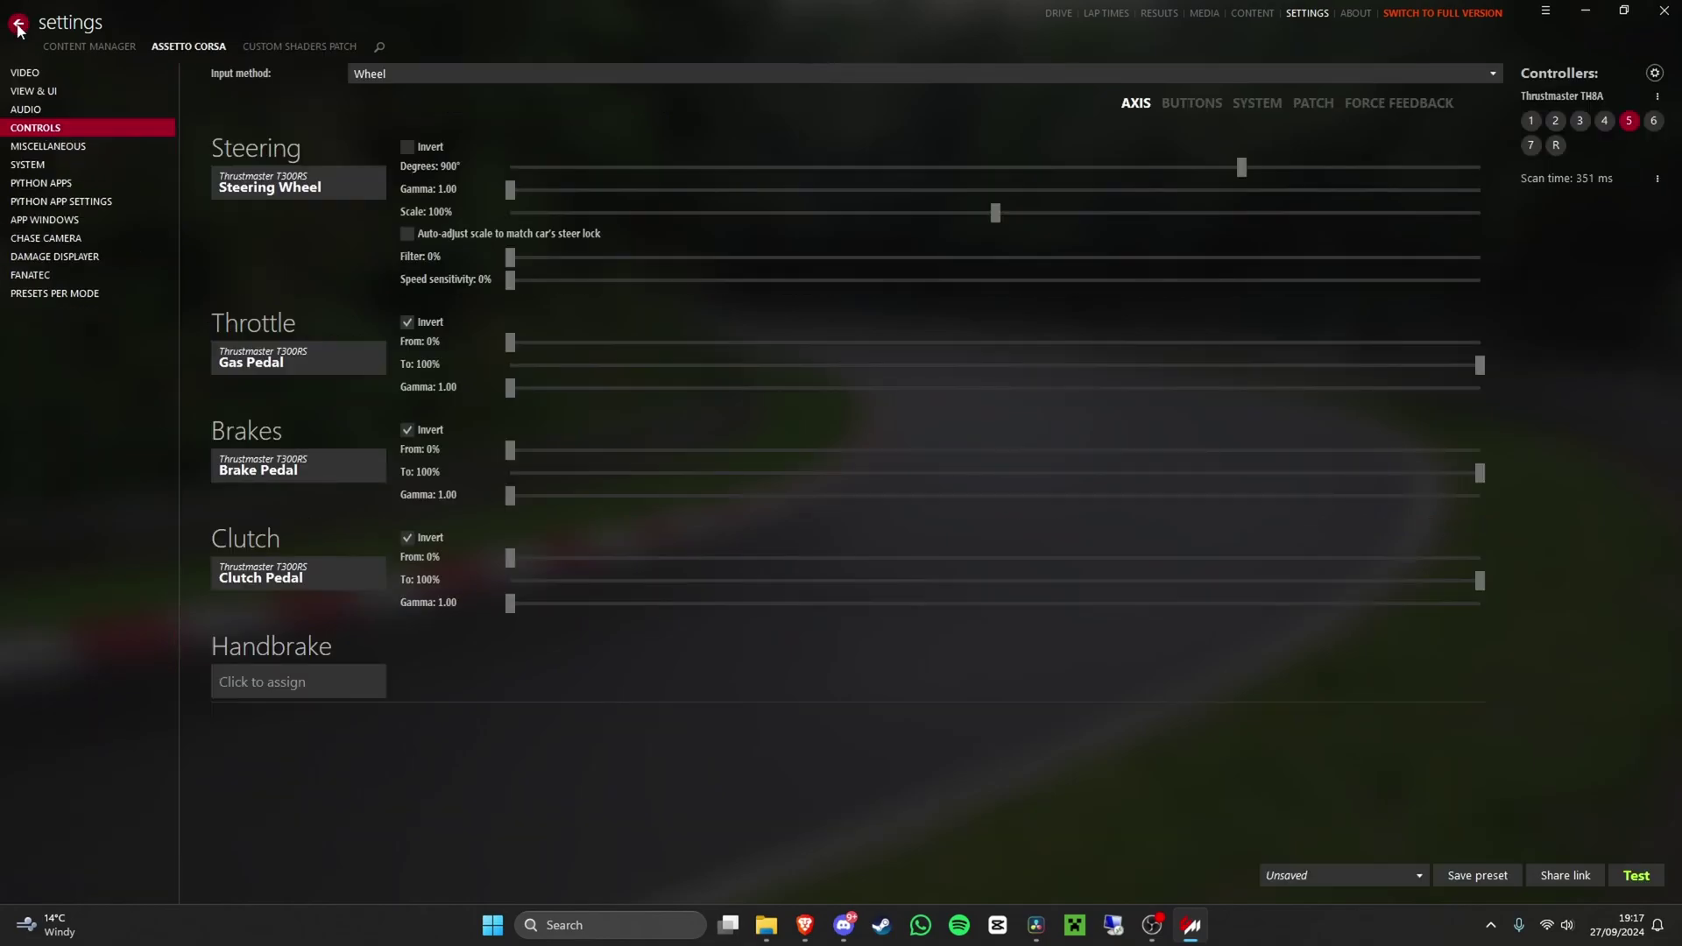
{"action": "left_click", "coordinate": [15, 29]}
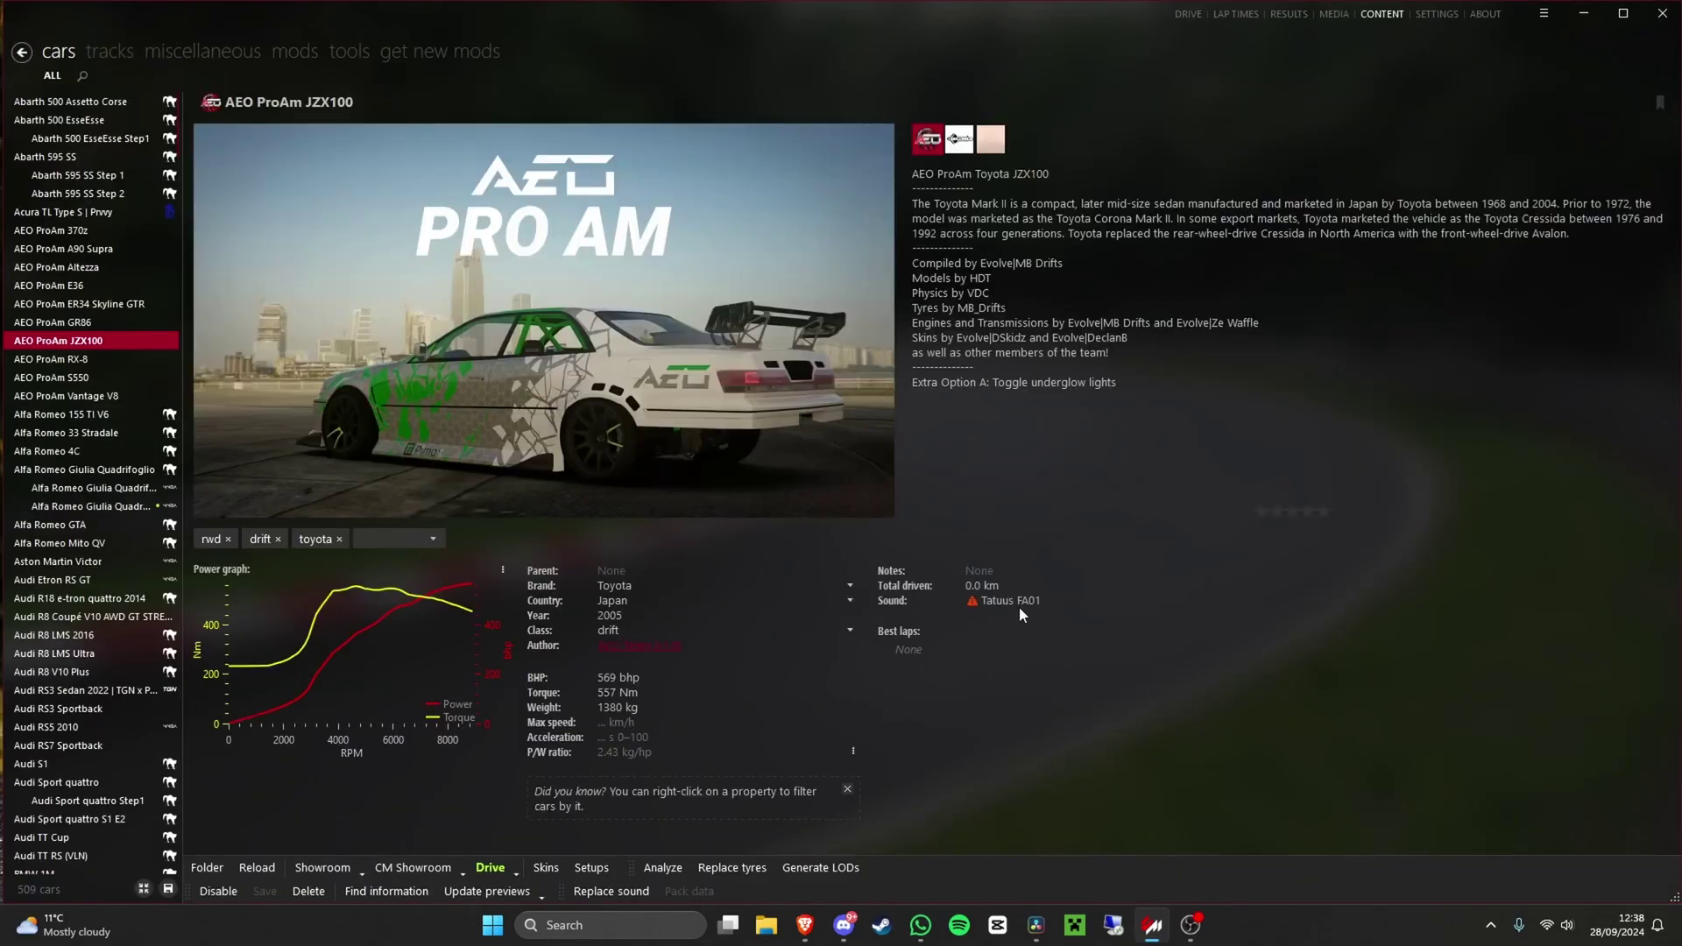
{"action": "left_click", "coordinate": [21, 52]}
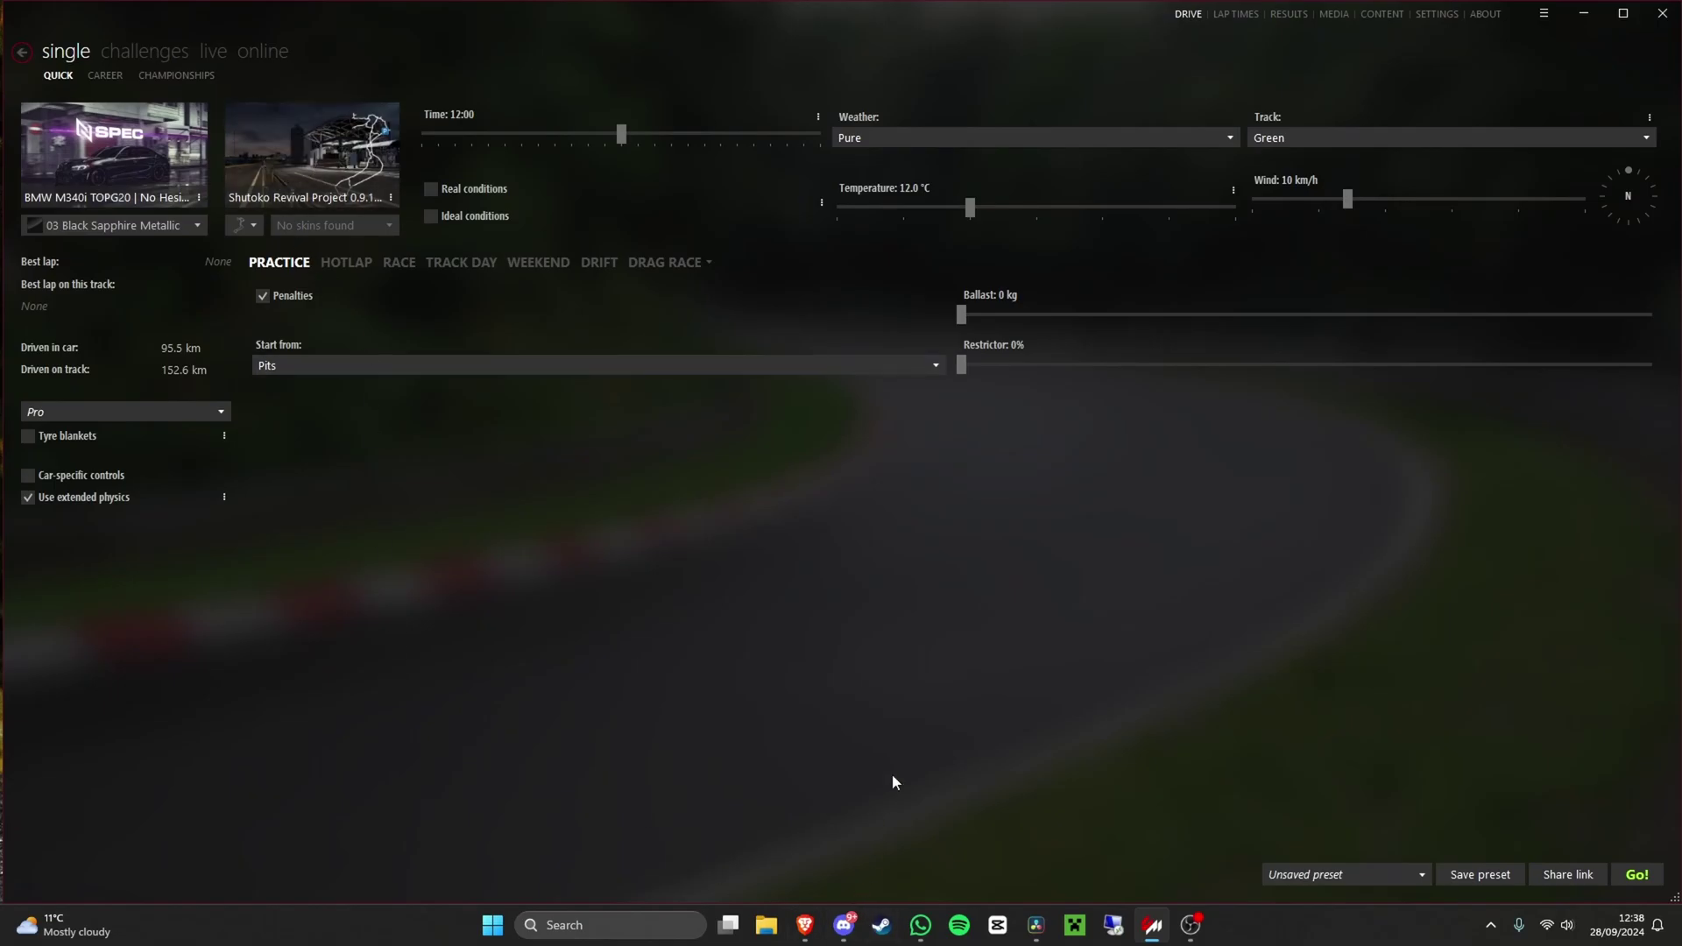
- Switch to the browser, view the Shutoko Revival Project downloads, and show the downloaded WDT_StreetPack_11 (1).zip in its folder
{"action": "left_click", "coordinate": [804, 924]}
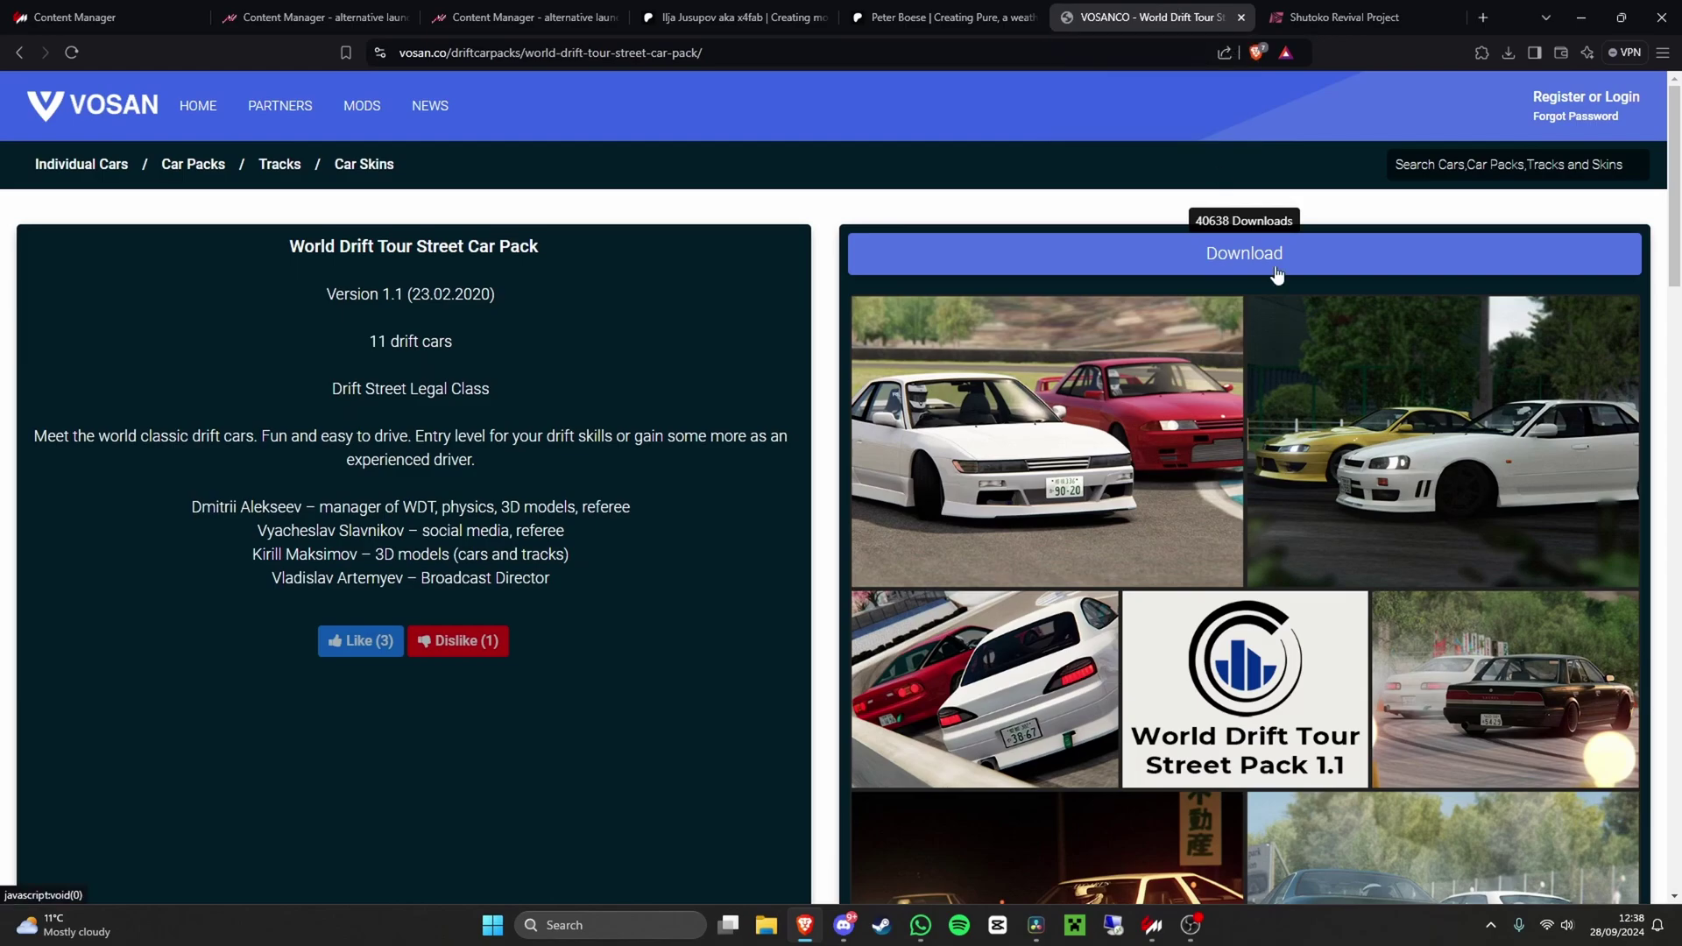
{"action": "left_click", "coordinate": [1326, 15]}
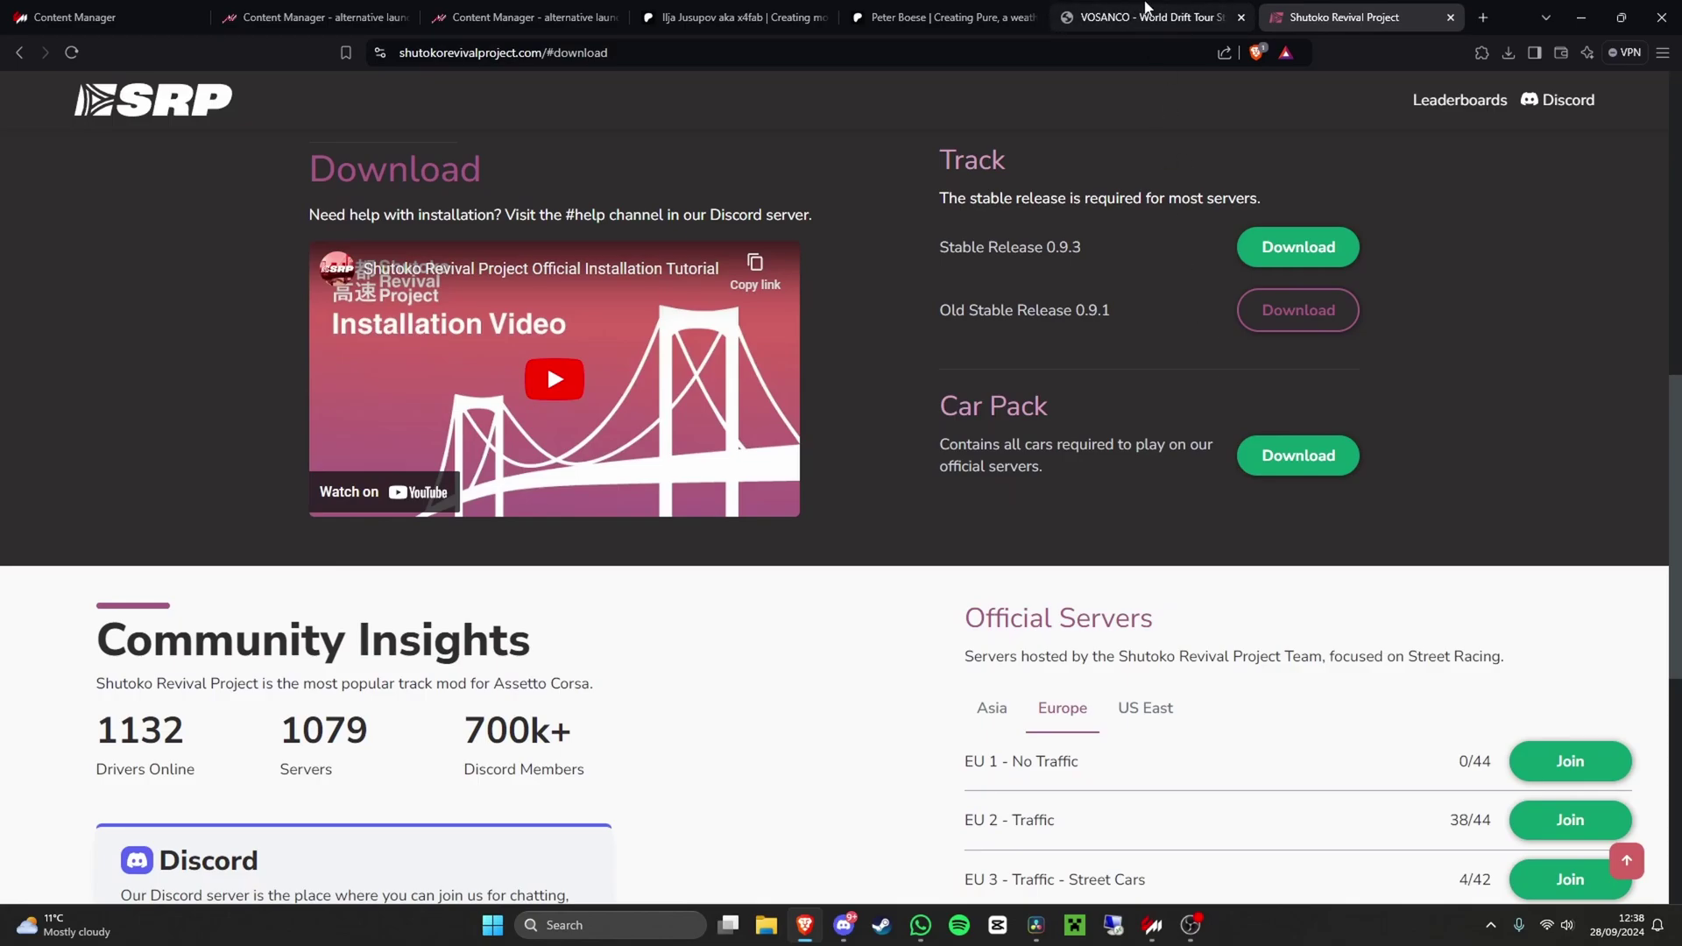
{"action": "key", "text": "ctrl+shift+Tab"}
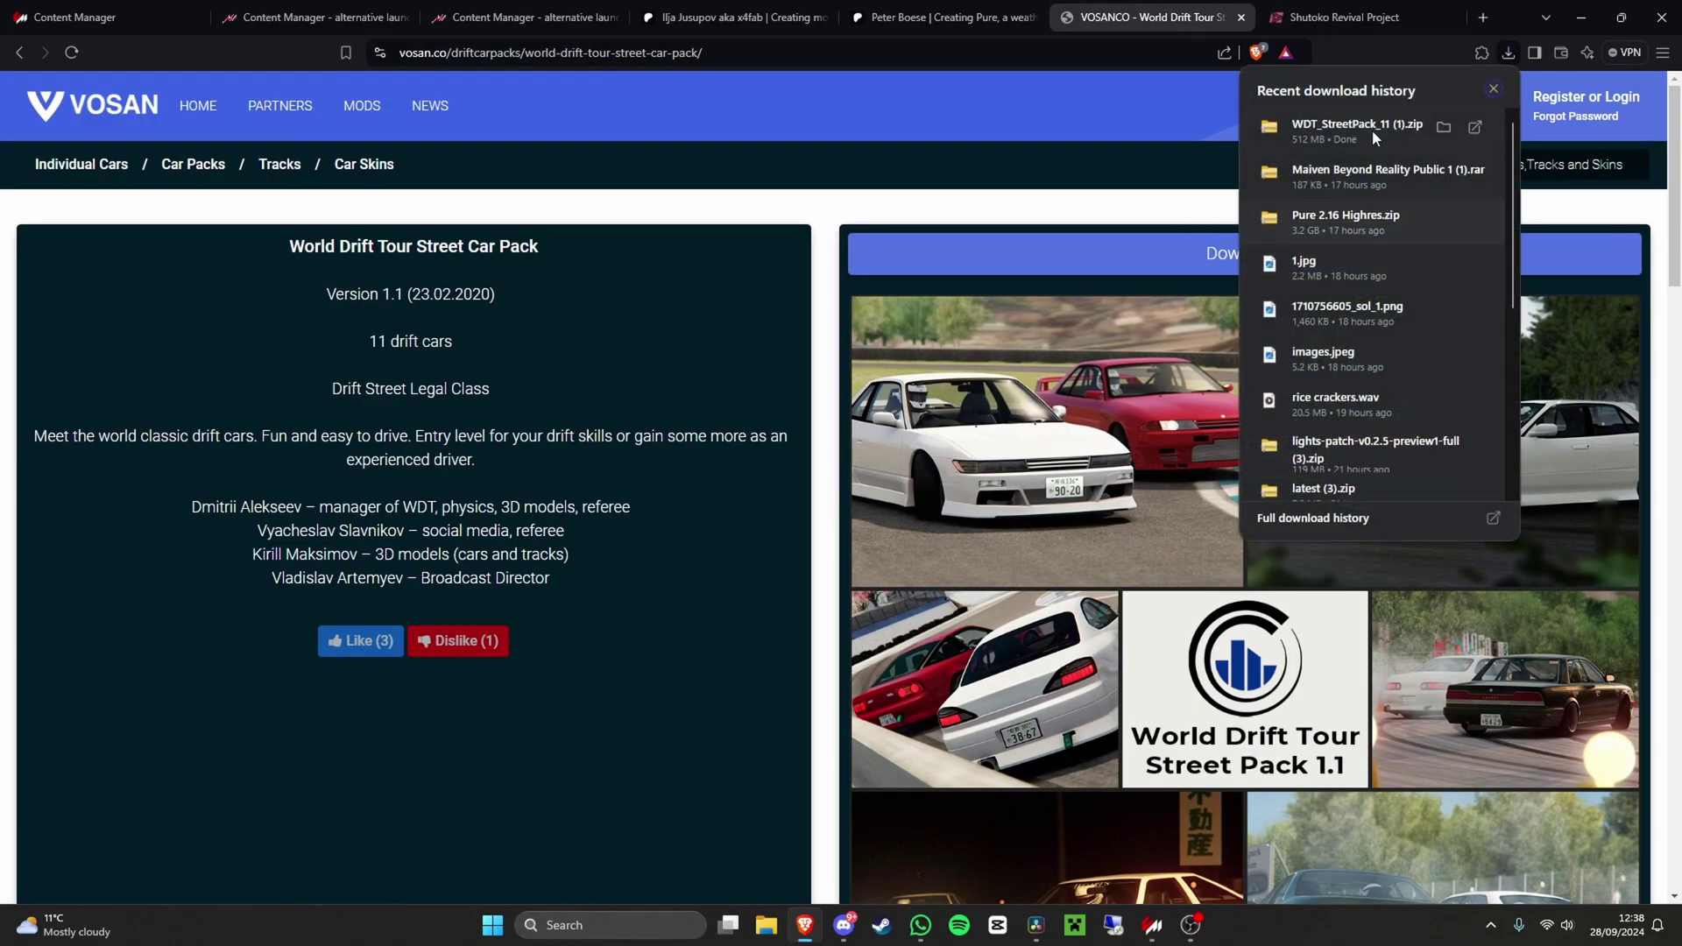
{"action": "left_click", "coordinate": [1444, 128]}
{"action": "left_click", "coordinate": [1581, 18]}
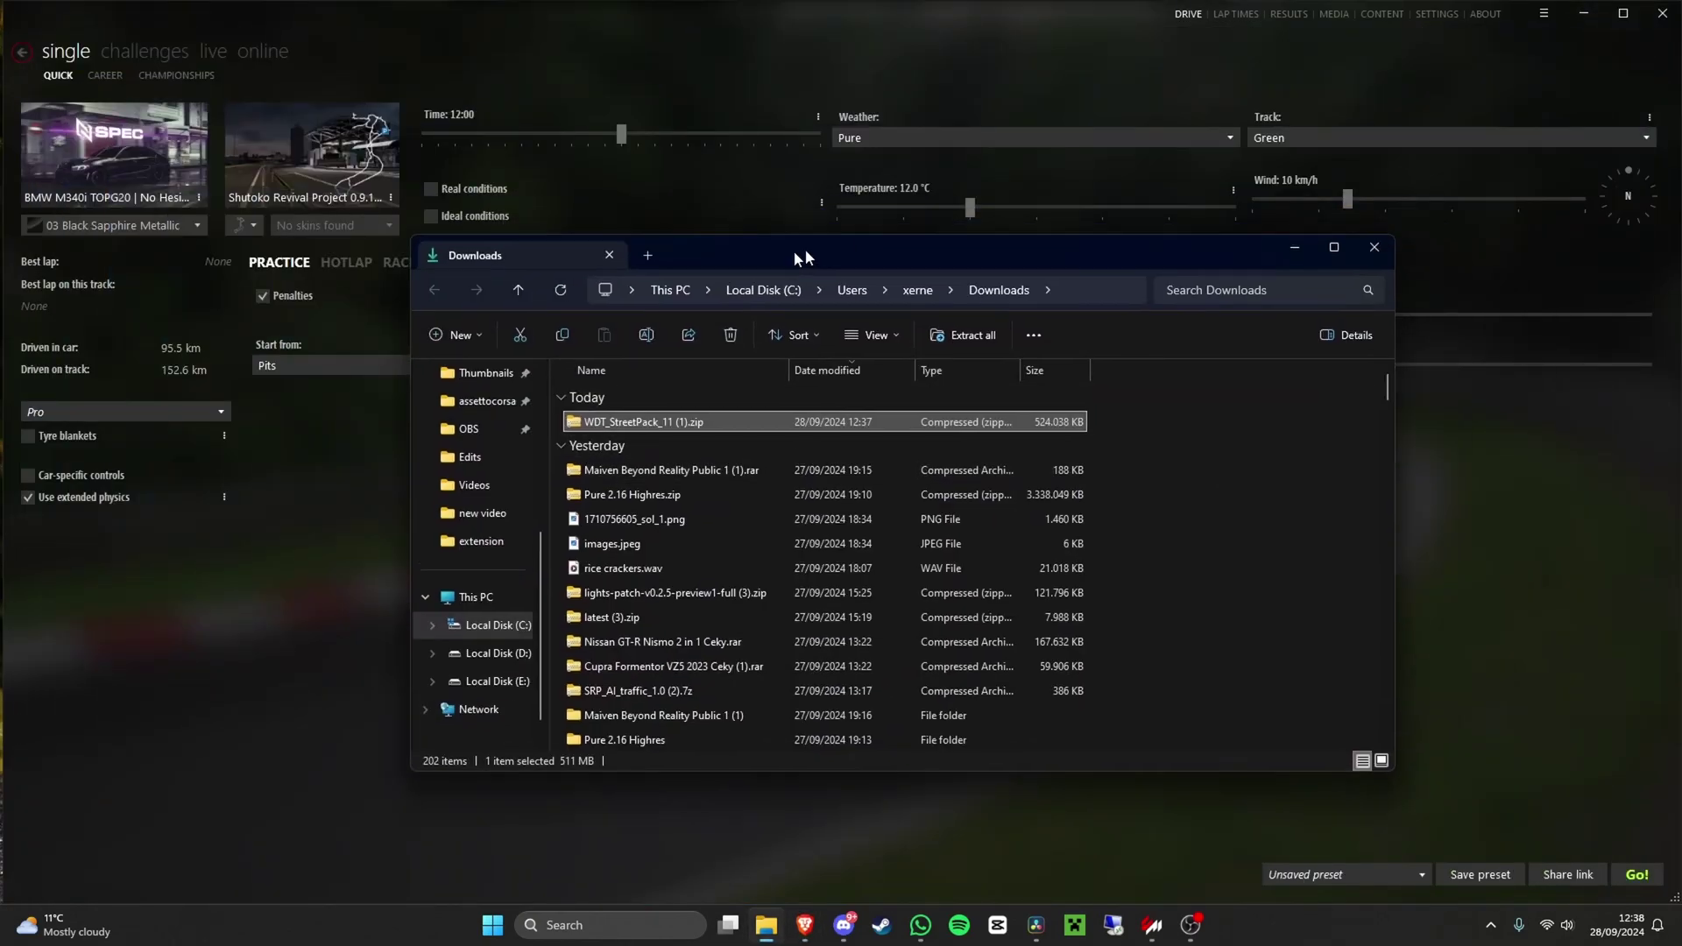
- Load WDT_StreetPack_11 (1).zip from the Downloads folder into Content Manager as a mod to install
{"action": "left_click_drag", "start_coordinate": [931, 263], "coordinate": [401, 192]}
{"action": "left_click_drag", "start_coordinate": [186, 344], "coordinate": [1340, 554]}
{"action": "left_click_drag", "start_coordinate": [1543, 23], "coordinate": [1543, 24]}
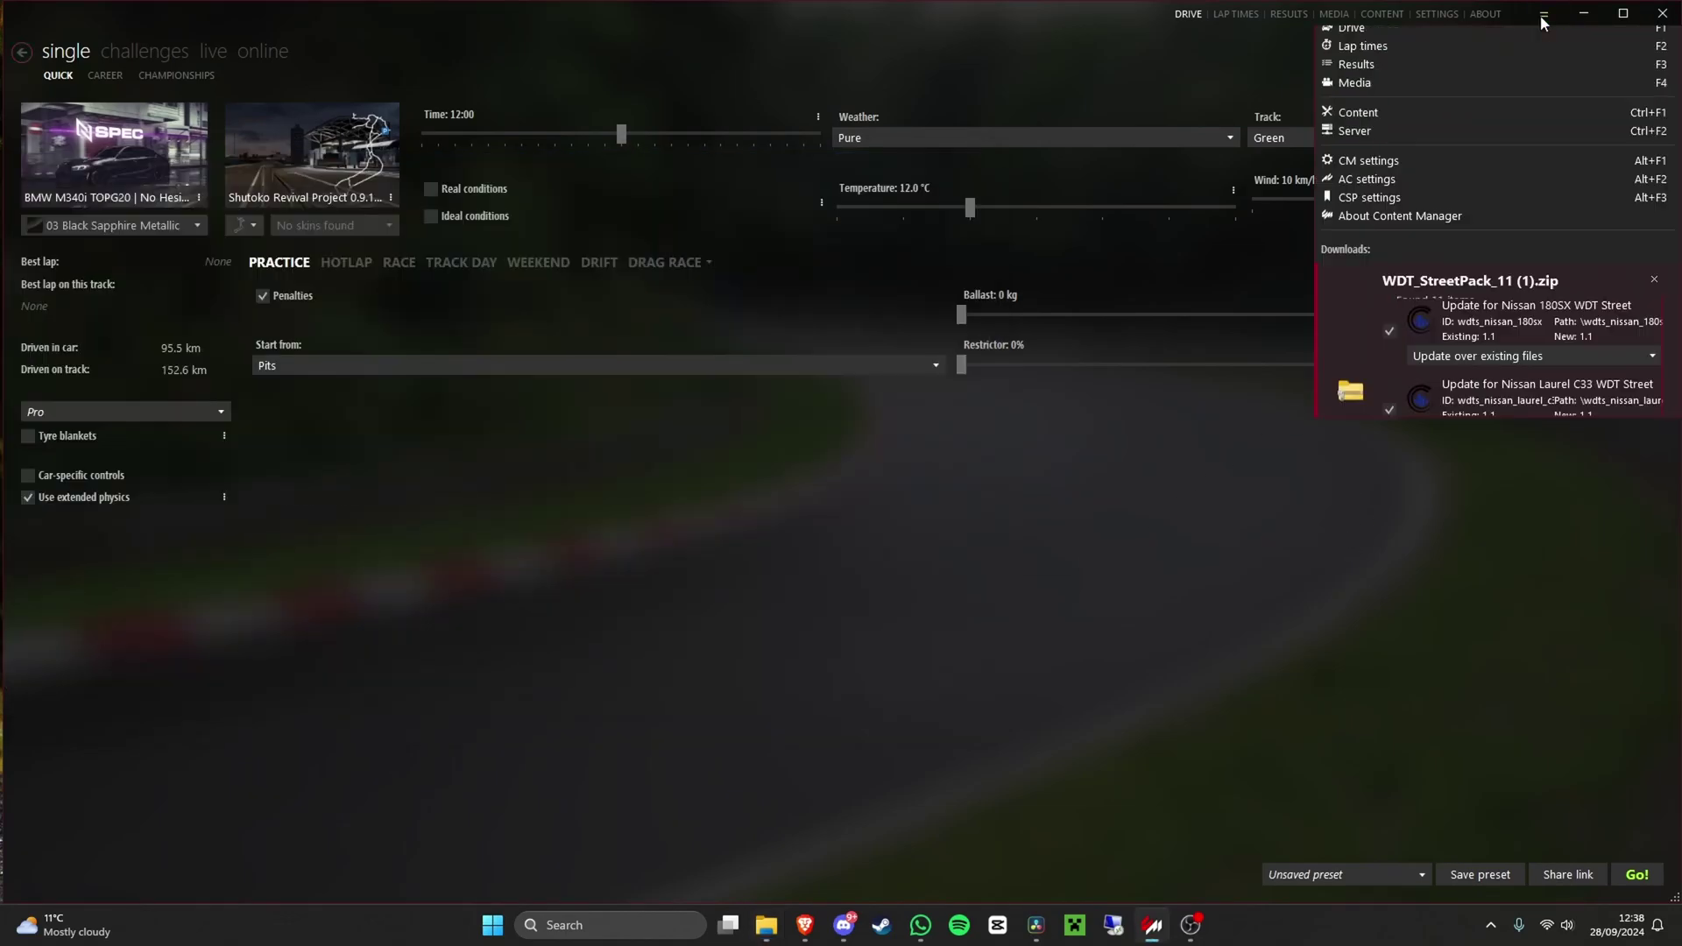
- Review the cars and installation options offered for WDT_StreetPack_11 (1).zip in the downloads list
{"action": "left_click", "coordinate": [1163, 638]}
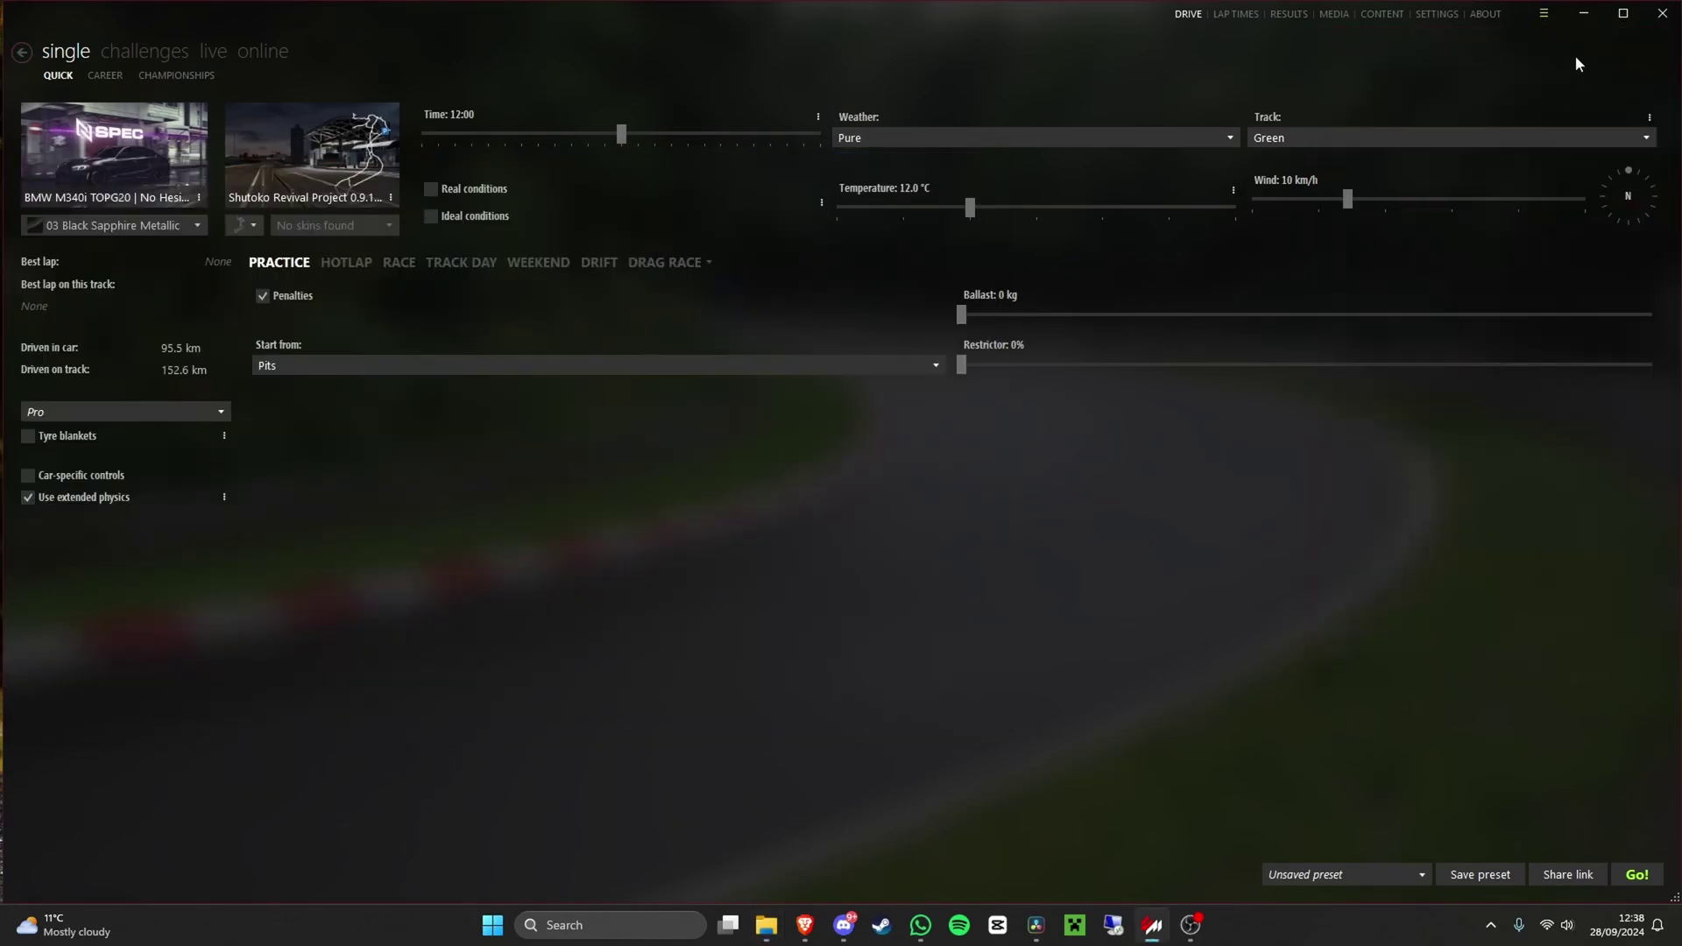
{"action": "left_click", "coordinate": [1546, 19]}
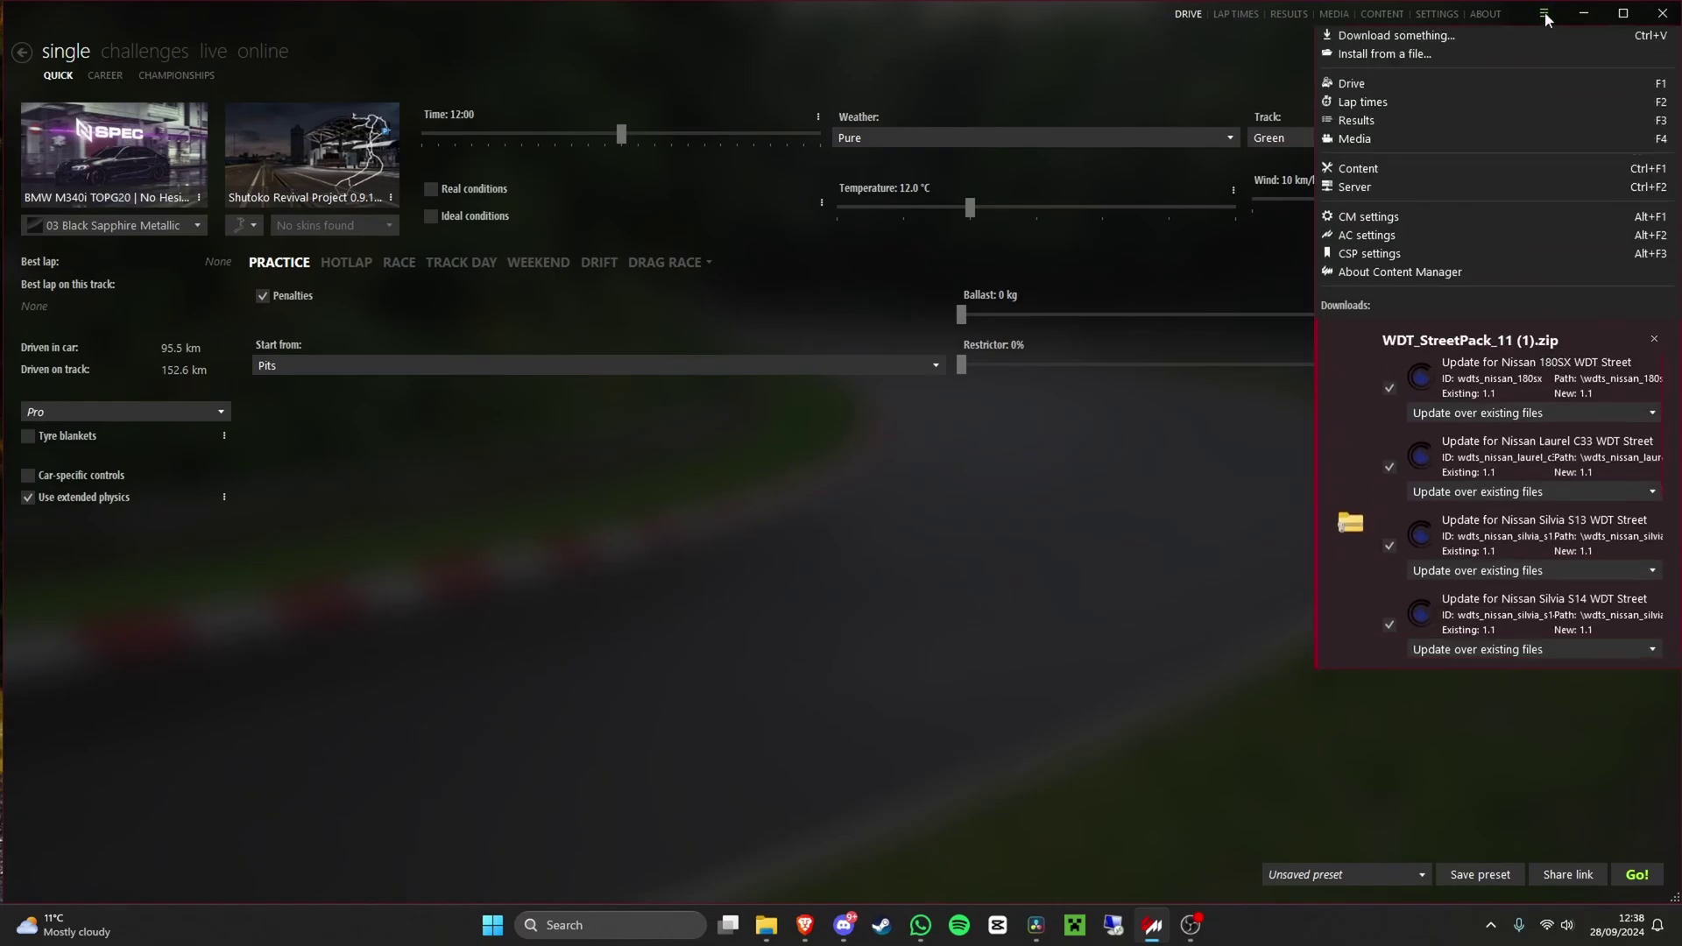
{"action": "scroll", "coordinate": [1485, 628], "scroll_direction": "down", "scroll_amount": 2}
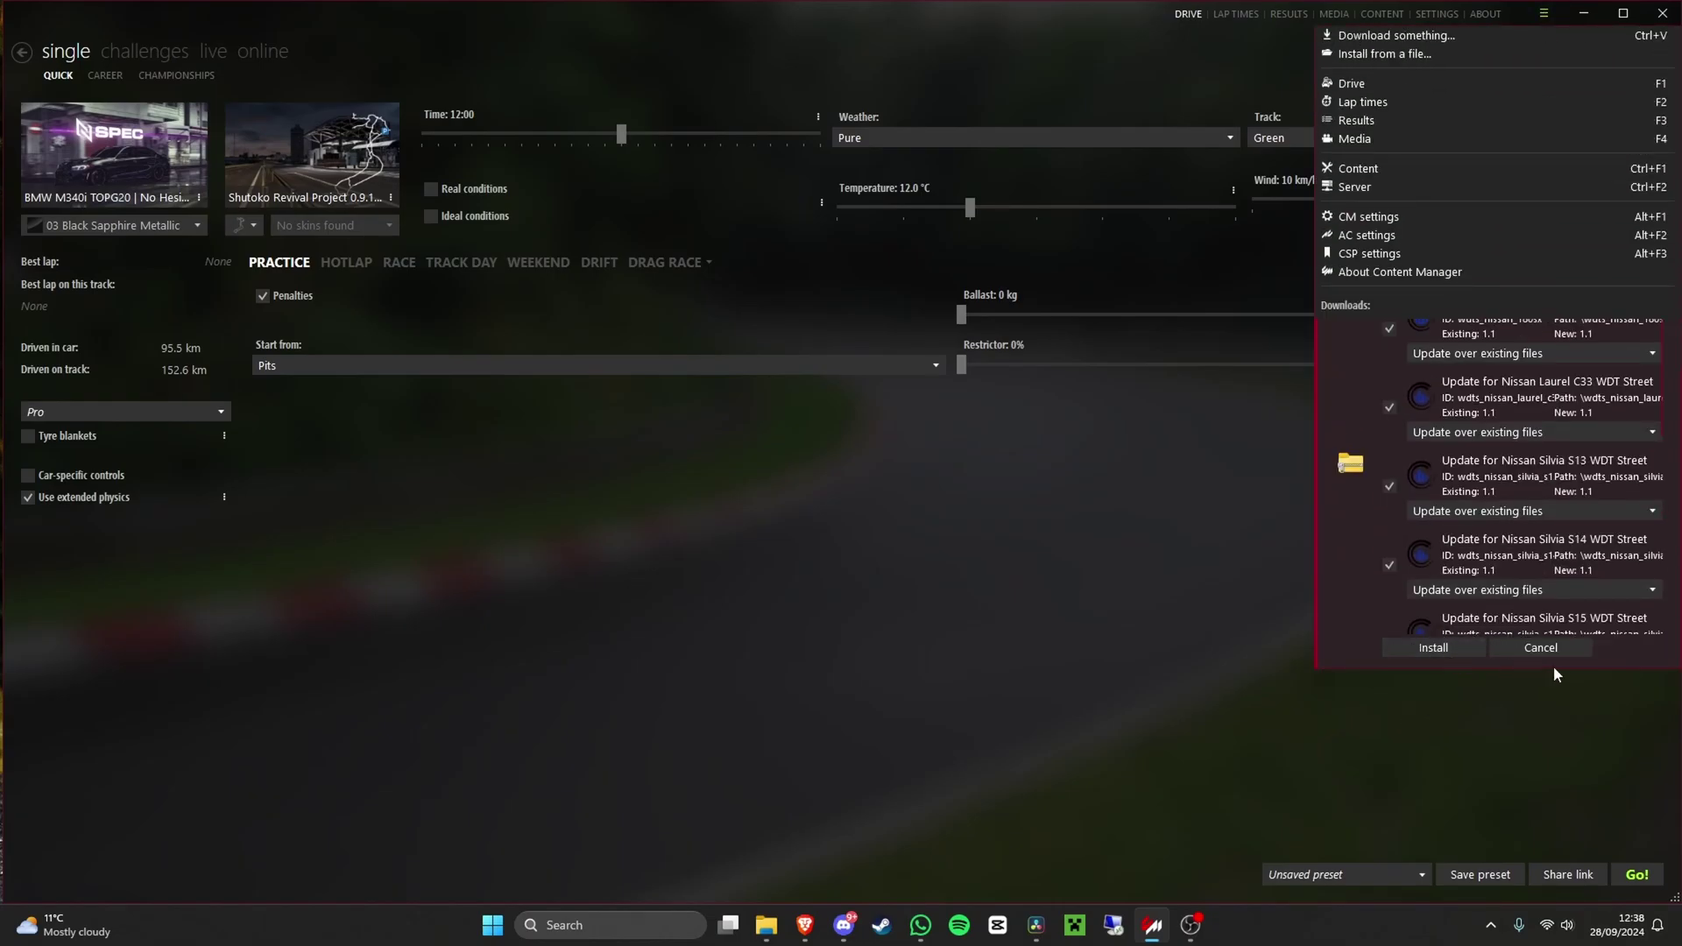
{"action": "scroll", "coordinate": [1561, 641], "scroll_direction": "up", "scroll_amount": 2}
{"action": "scroll", "coordinate": [1455, 394], "scroll_direction": "down", "scroll_amount": 2}
{"action": "scroll", "coordinate": [1489, 543], "scroll_direction": "up", "scroll_amount": 2}
{"action": "scroll", "coordinate": [1464, 557], "scroll_direction": "down", "scroll_amount": 2}
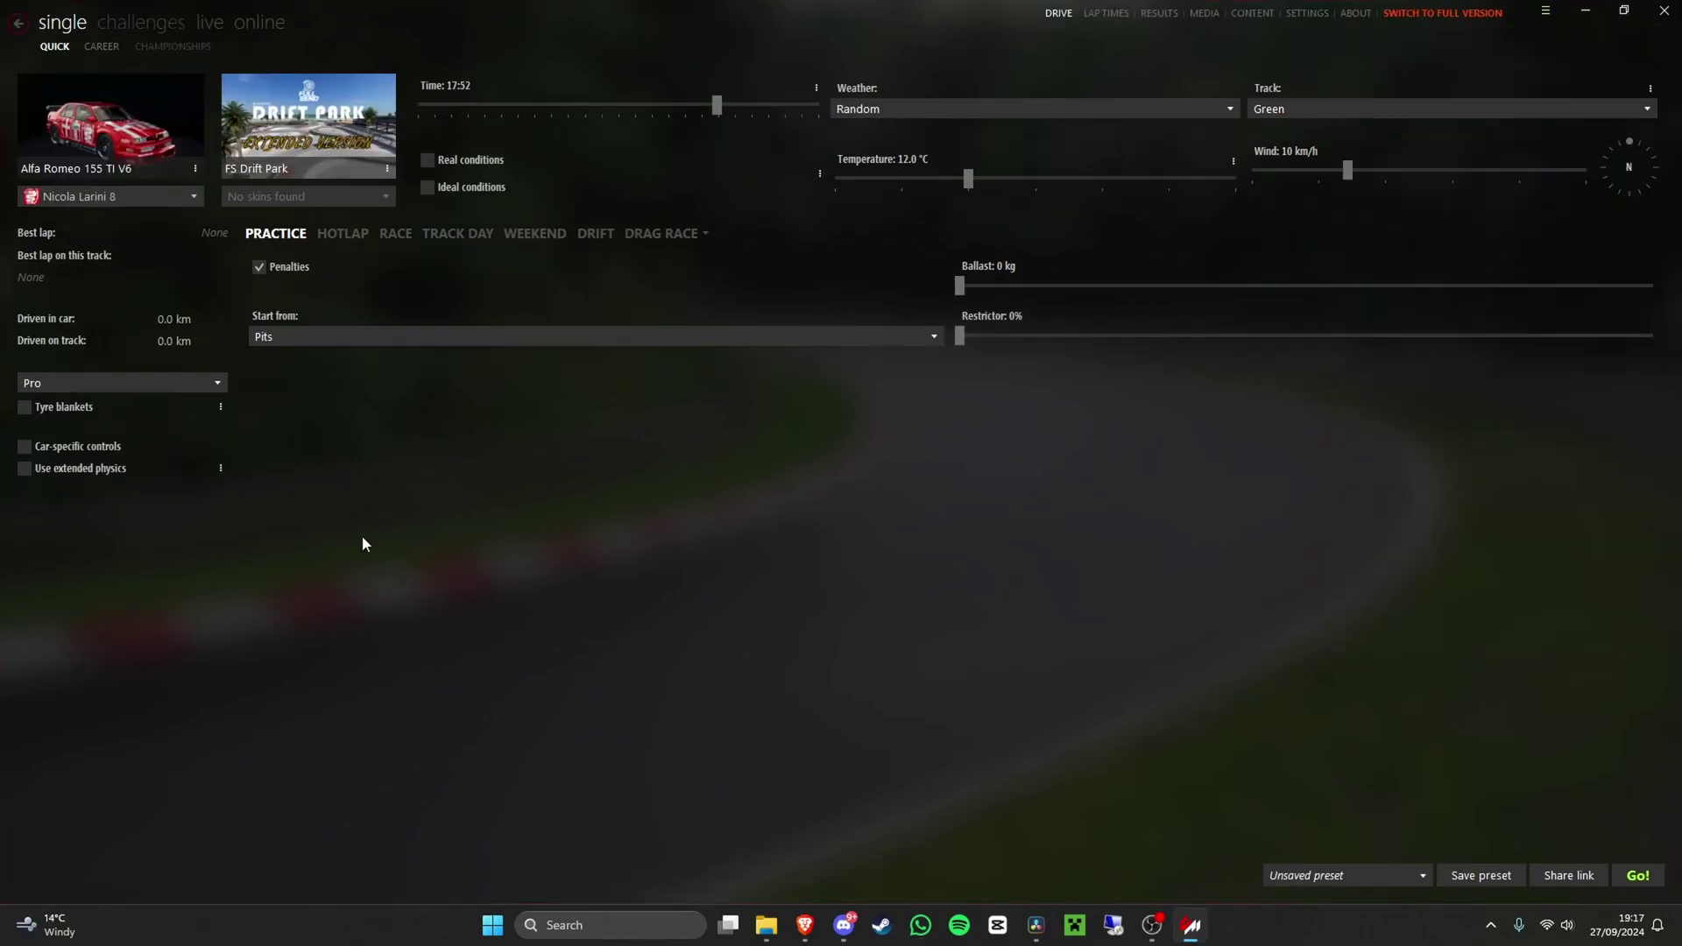
- Open the car selection for the quick drive and examine several BMW models, including the M135i F20 and M2 variants
{"action": "left_click", "coordinate": [86, 124]}
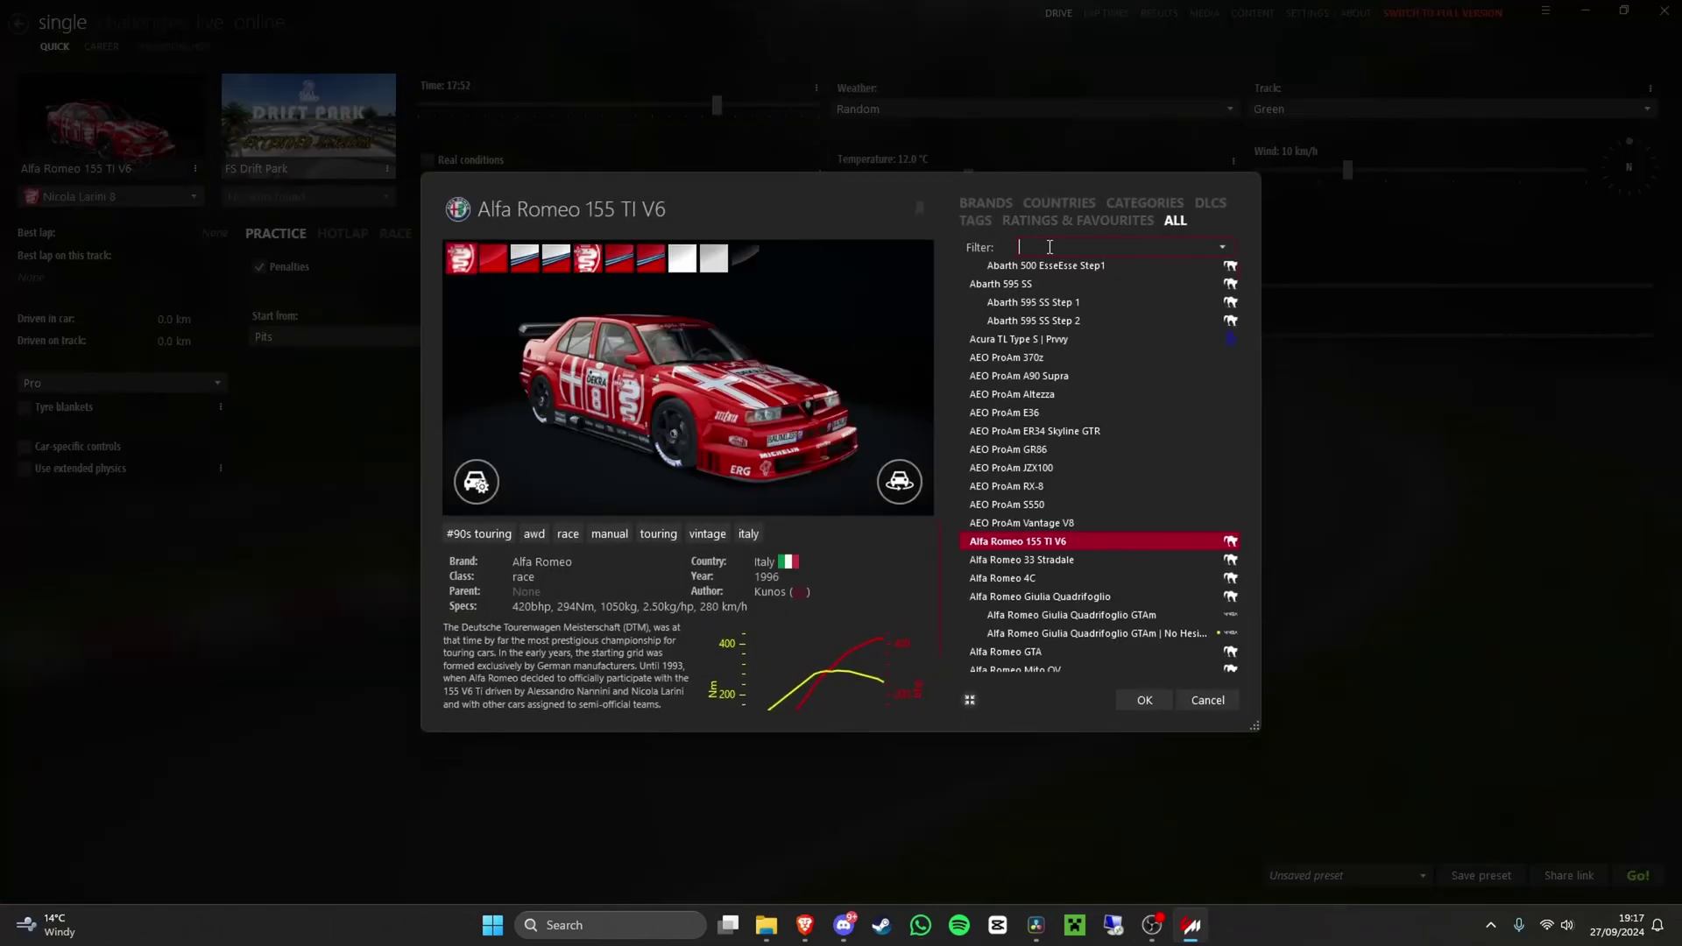
{"action": "scroll", "coordinate": [1081, 552], "scroll_direction": "down", "scroll_amount": 10}
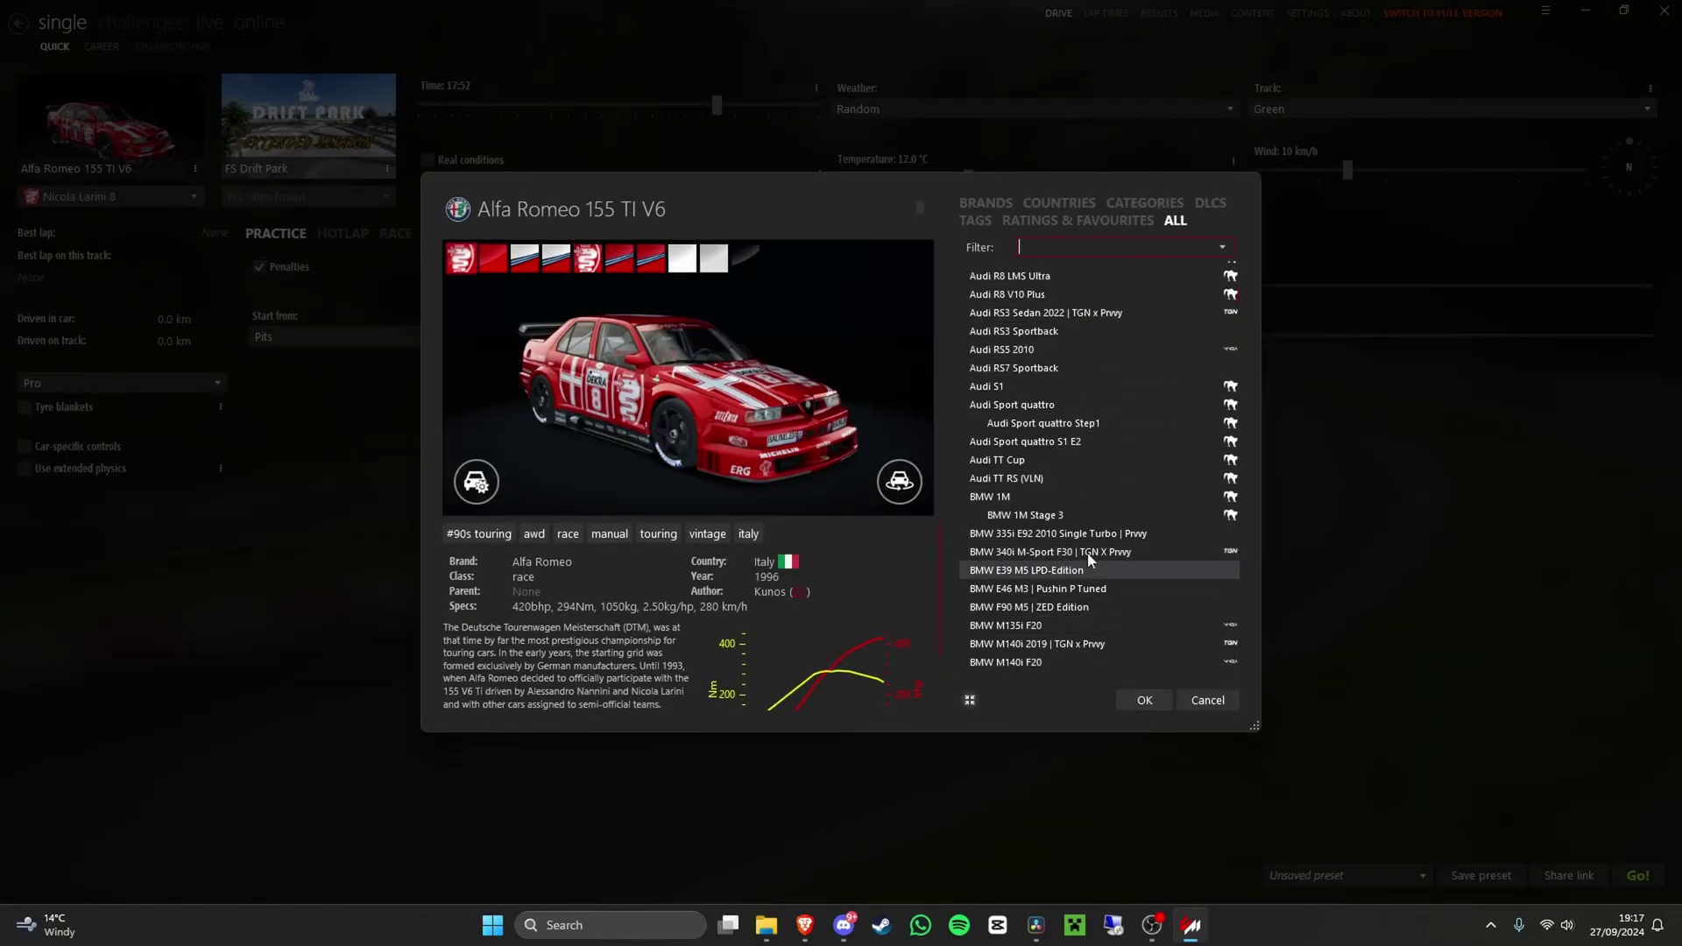
{"action": "left_click", "coordinate": [1051, 554]}
{"action": "scroll", "coordinate": [1051, 552], "scroll_direction": "down", "scroll_amount": 1}
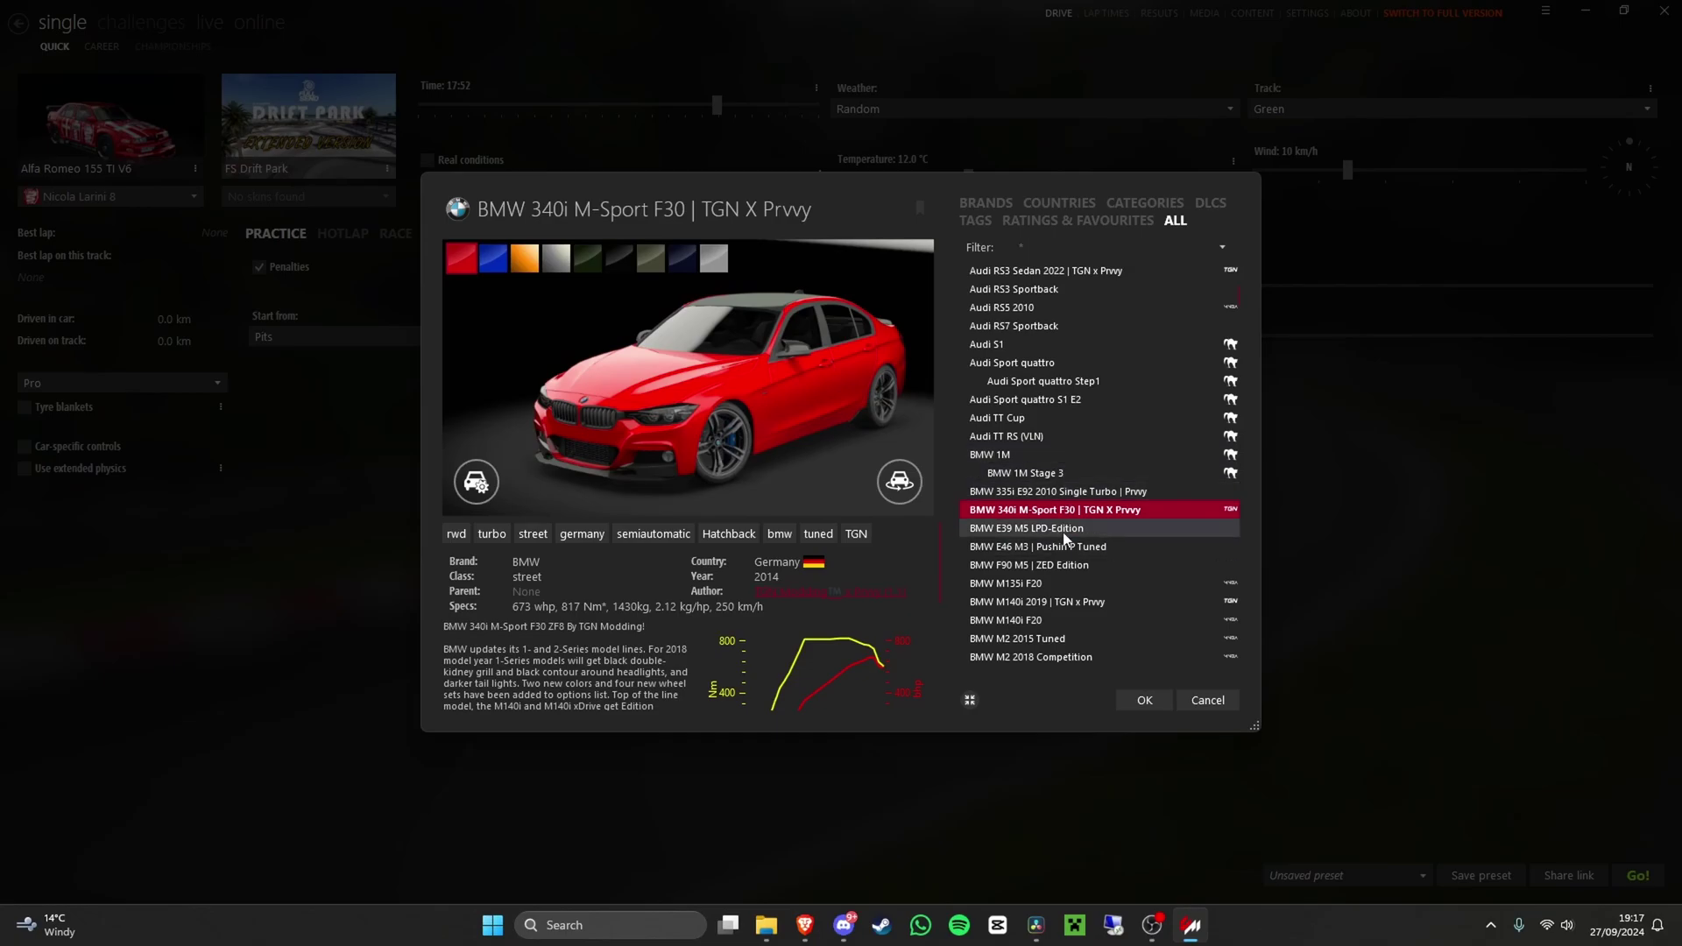
{"action": "left_click", "coordinate": [1051, 527]}
{"action": "left_click", "coordinate": [1051, 491]}
{"action": "scroll", "coordinate": [1052, 495], "scroll_direction": "down", "scroll_amount": 2}
{"action": "left_click", "coordinate": [1051, 501]}
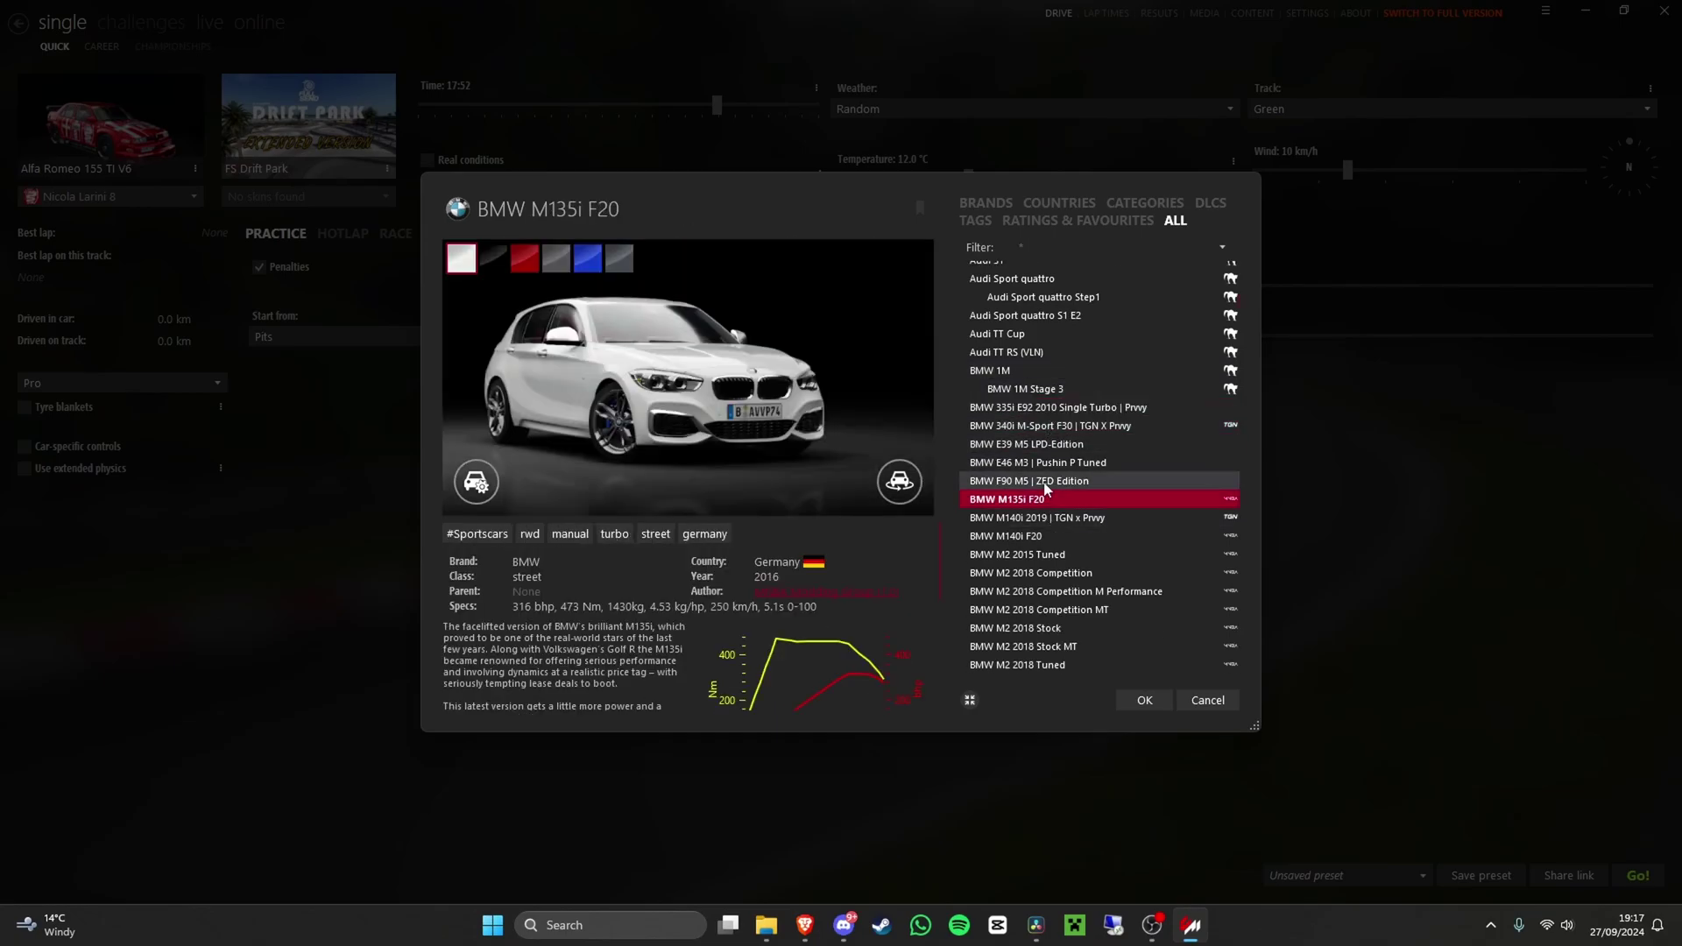
{"action": "left_click", "coordinate": [1039, 480]}
{"action": "left_click", "coordinate": [1039, 464]}
{"action": "left_click", "coordinate": [1046, 555]}
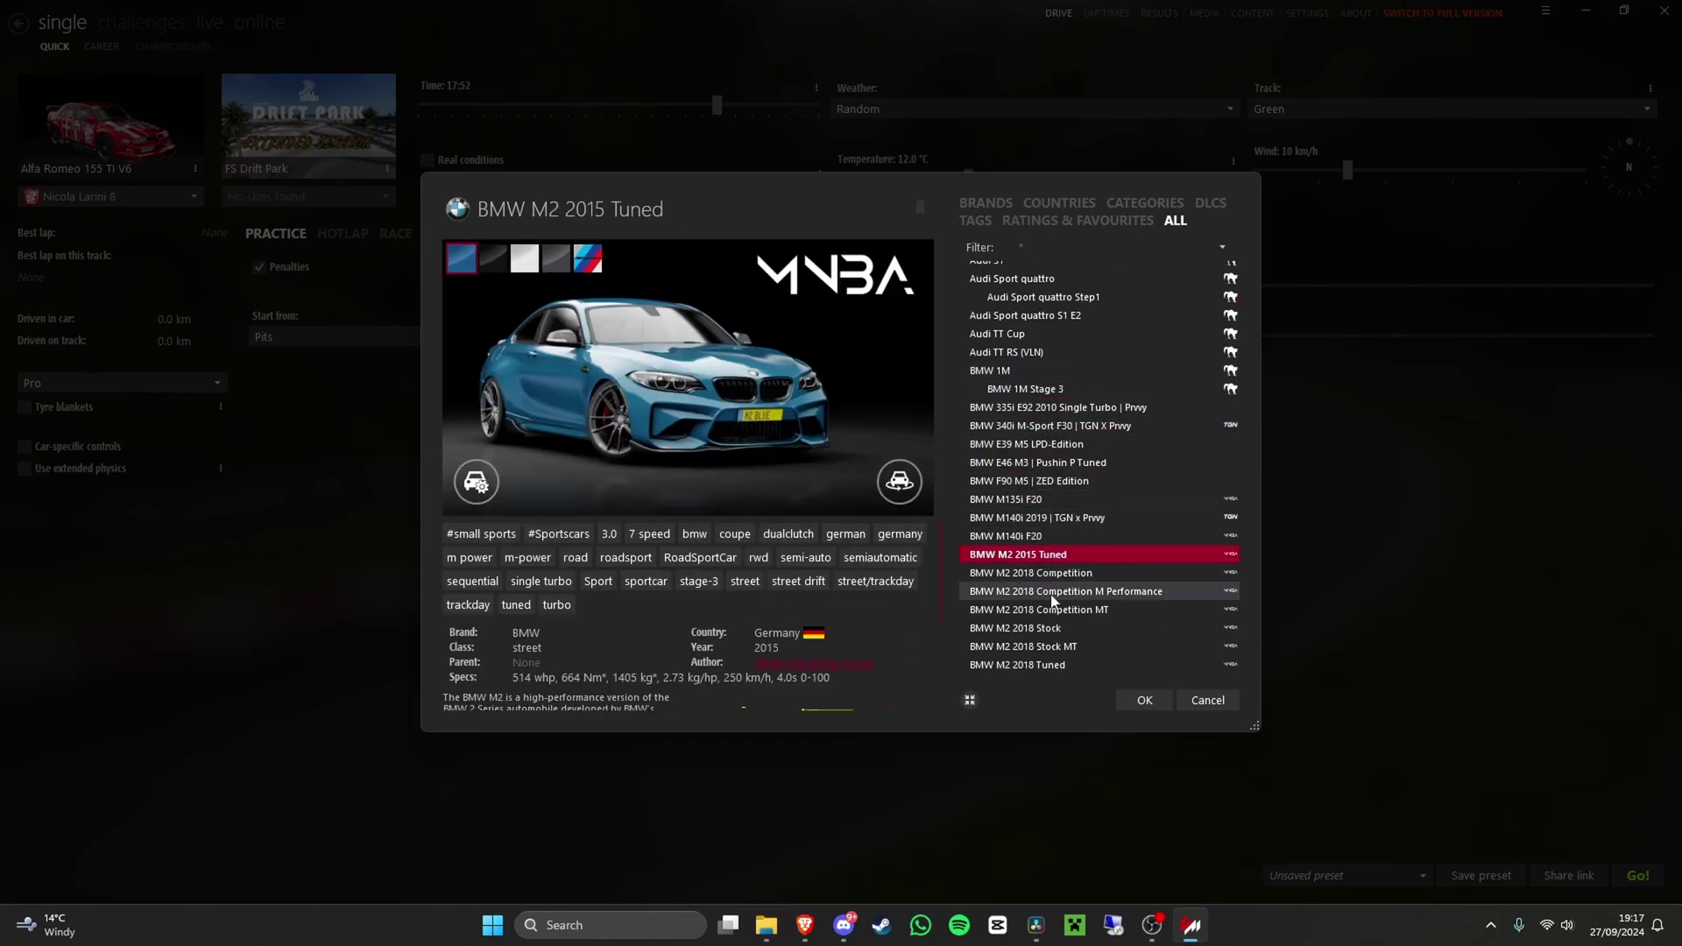
{"action": "scroll", "coordinate": [1059, 583], "scroll_direction": "down", "scroll_amount": 4}
{"action": "left_click", "coordinate": [1060, 571]}
{"action": "left_click", "coordinate": [1056, 588]}
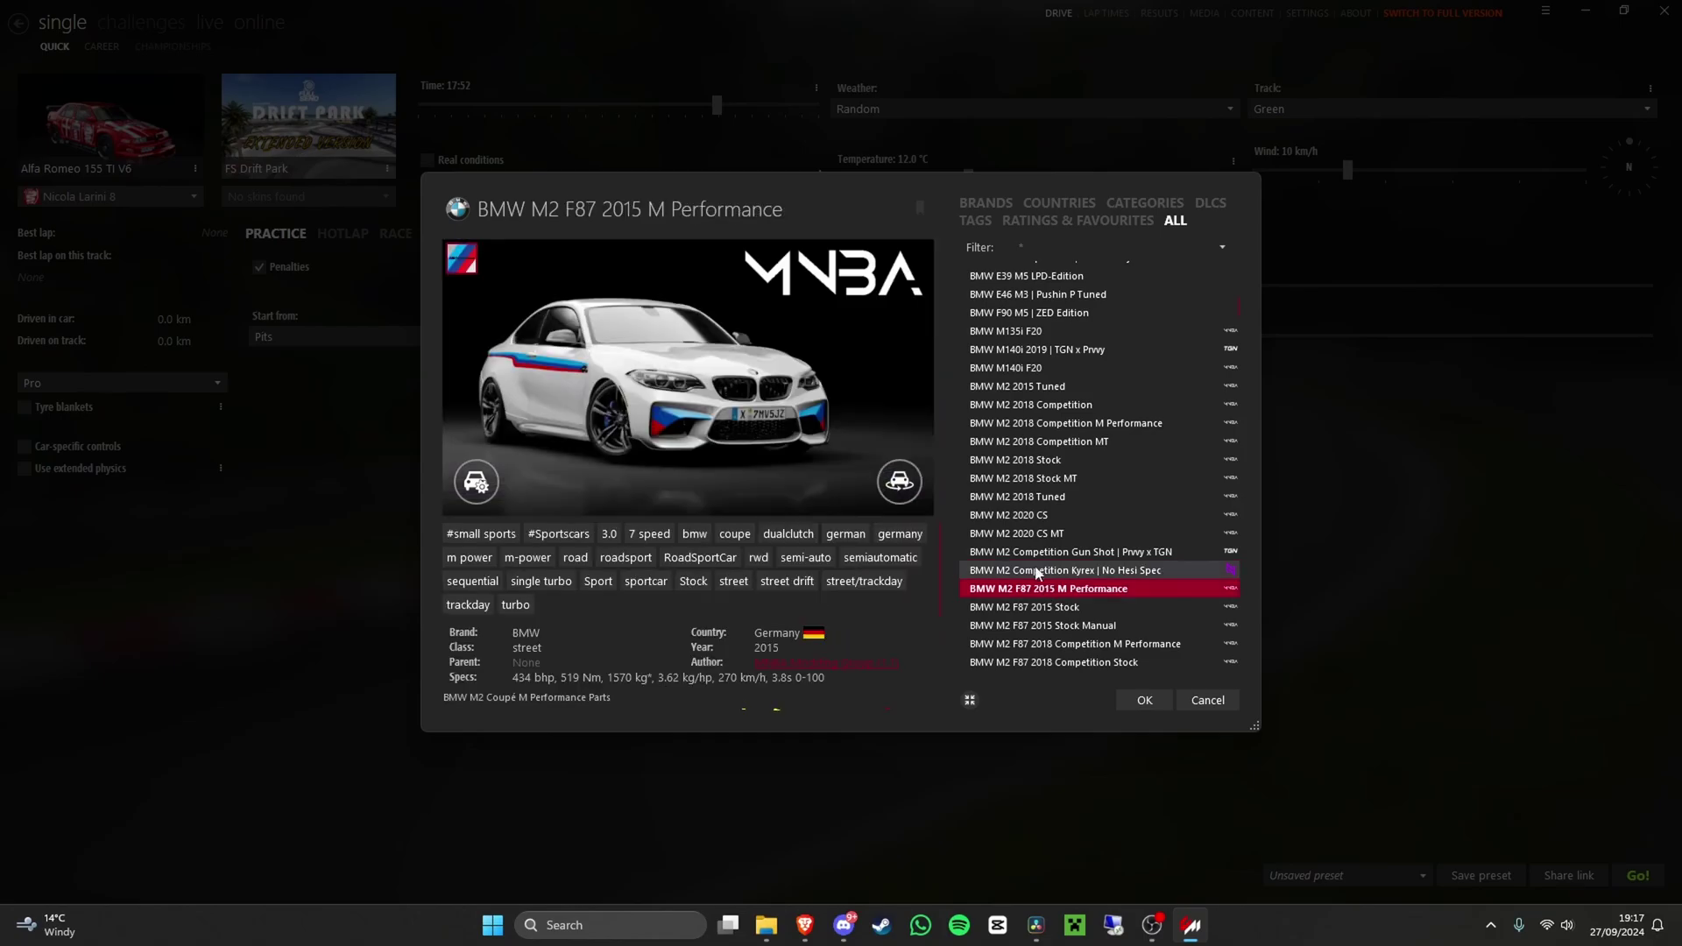
- Choose BMW M340i TOPG20 | No Hesi x ADRO as the car for the practice session
{"action": "scroll", "coordinate": [1052, 578], "scroll_direction": "down", "scroll_amount": 6}
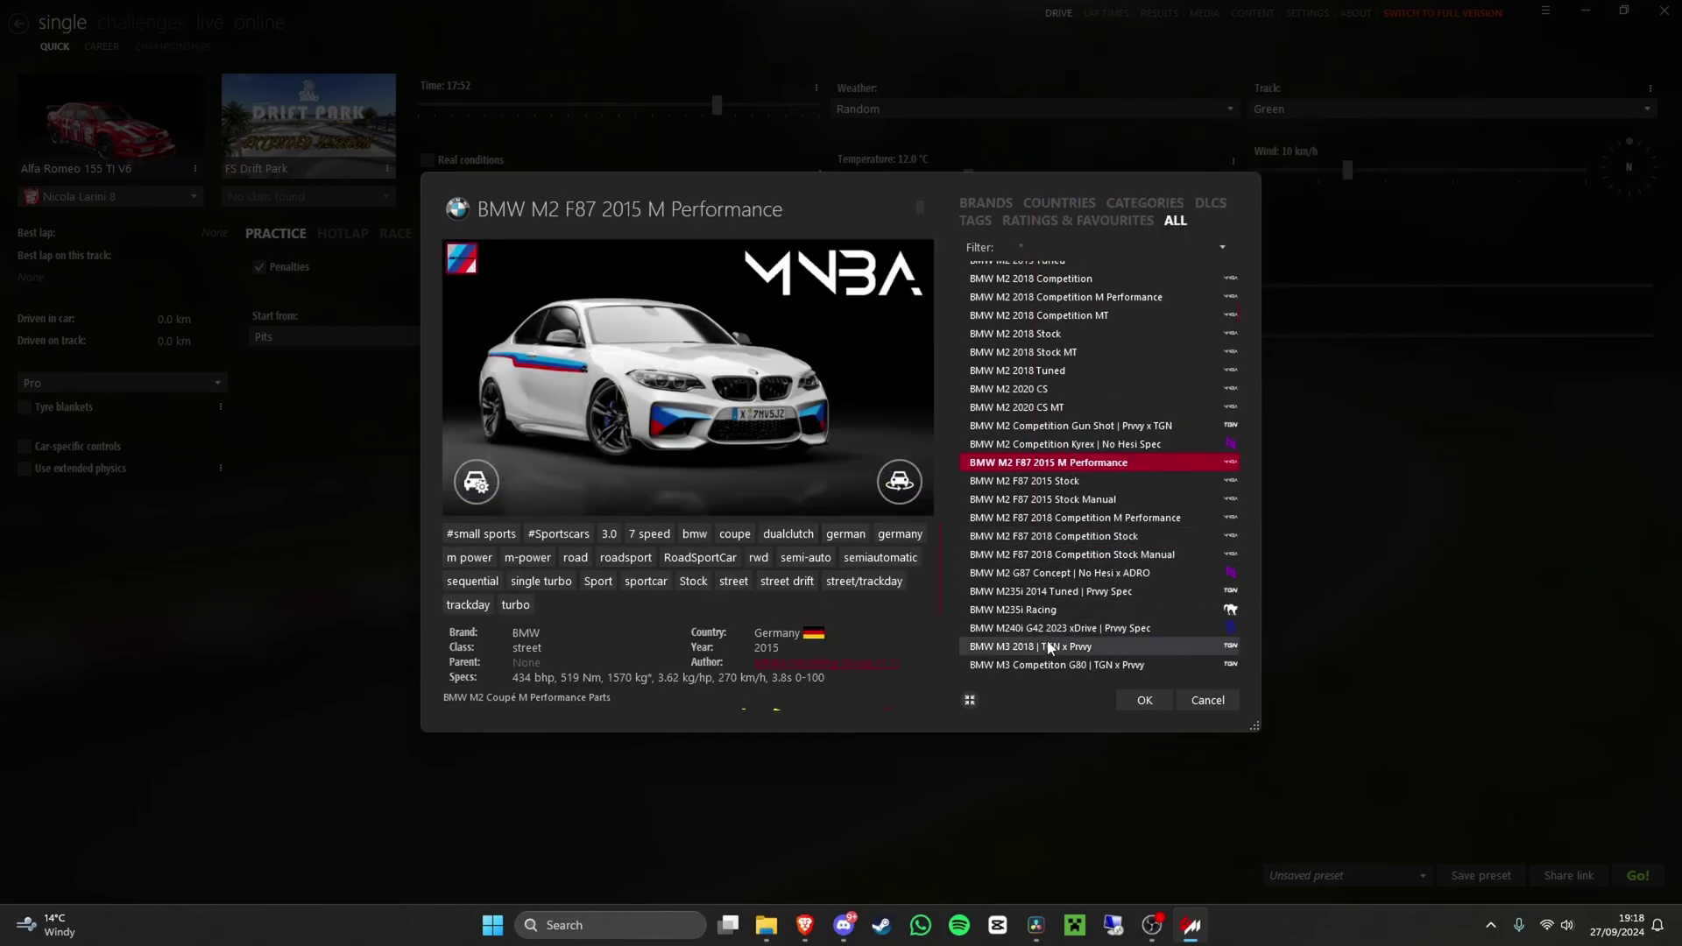
{"action": "scroll", "coordinate": [1099, 526], "scroll_direction": "down", "scroll_amount": 10}
{"action": "scroll", "coordinate": [1108, 592], "scroll_direction": "down", "scroll_amount": 3}
{"action": "scroll", "coordinate": [1108, 591], "scroll_direction": "up", "scroll_amount": 3}
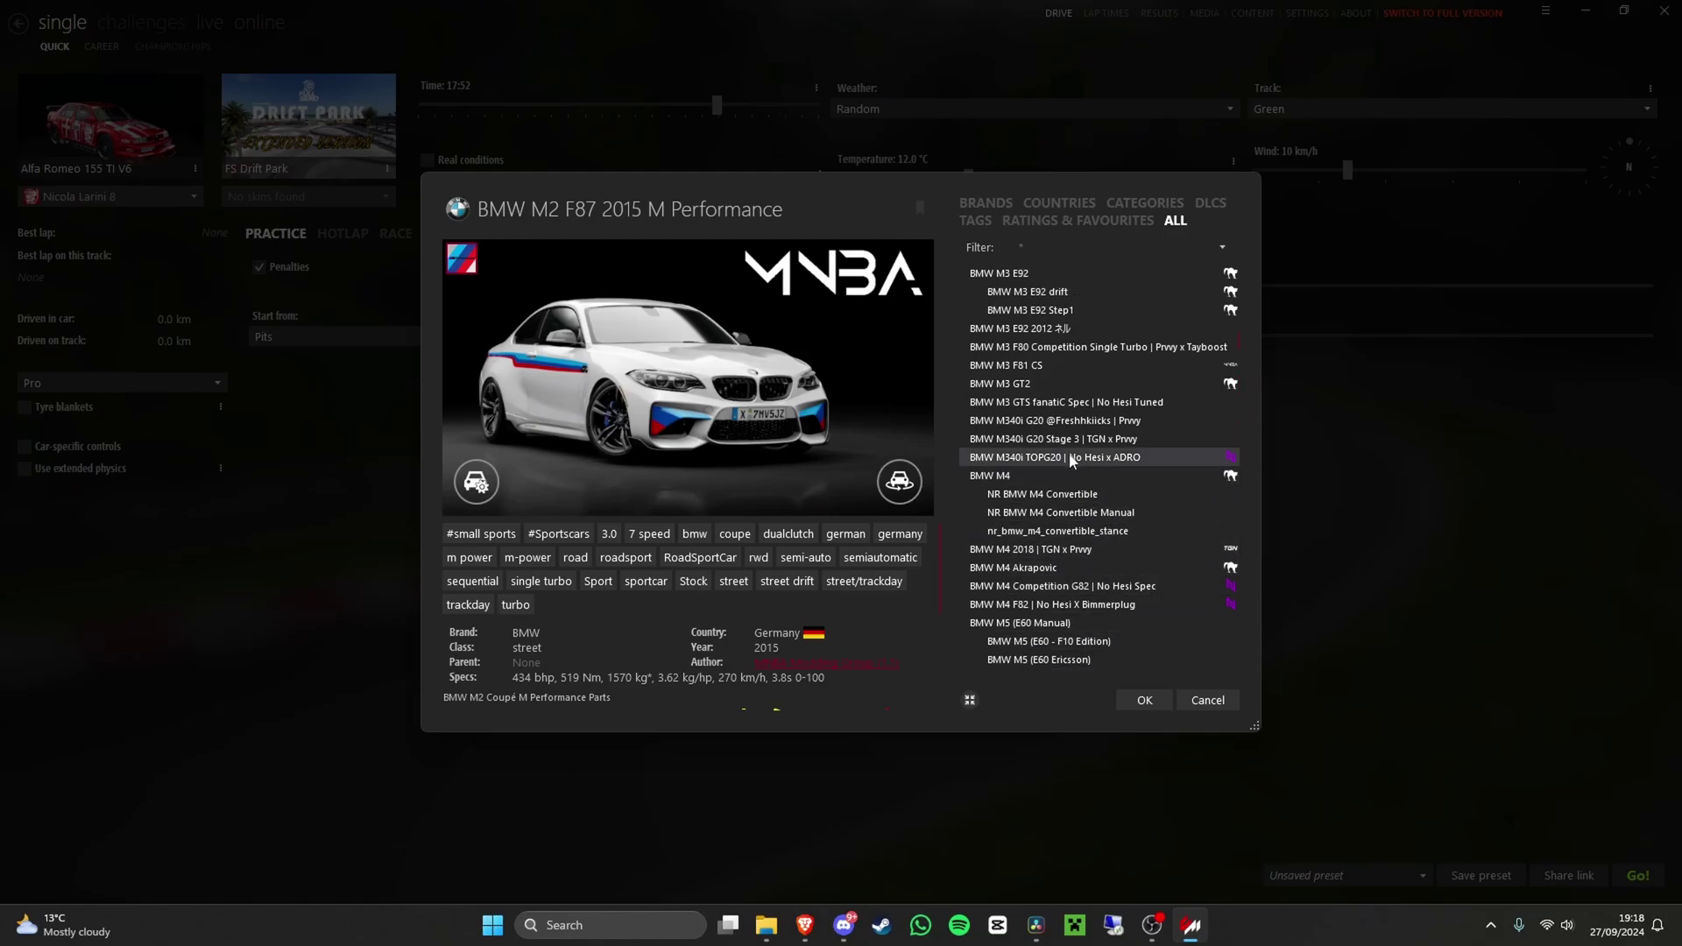
{"action": "left_click", "coordinate": [1069, 456]}
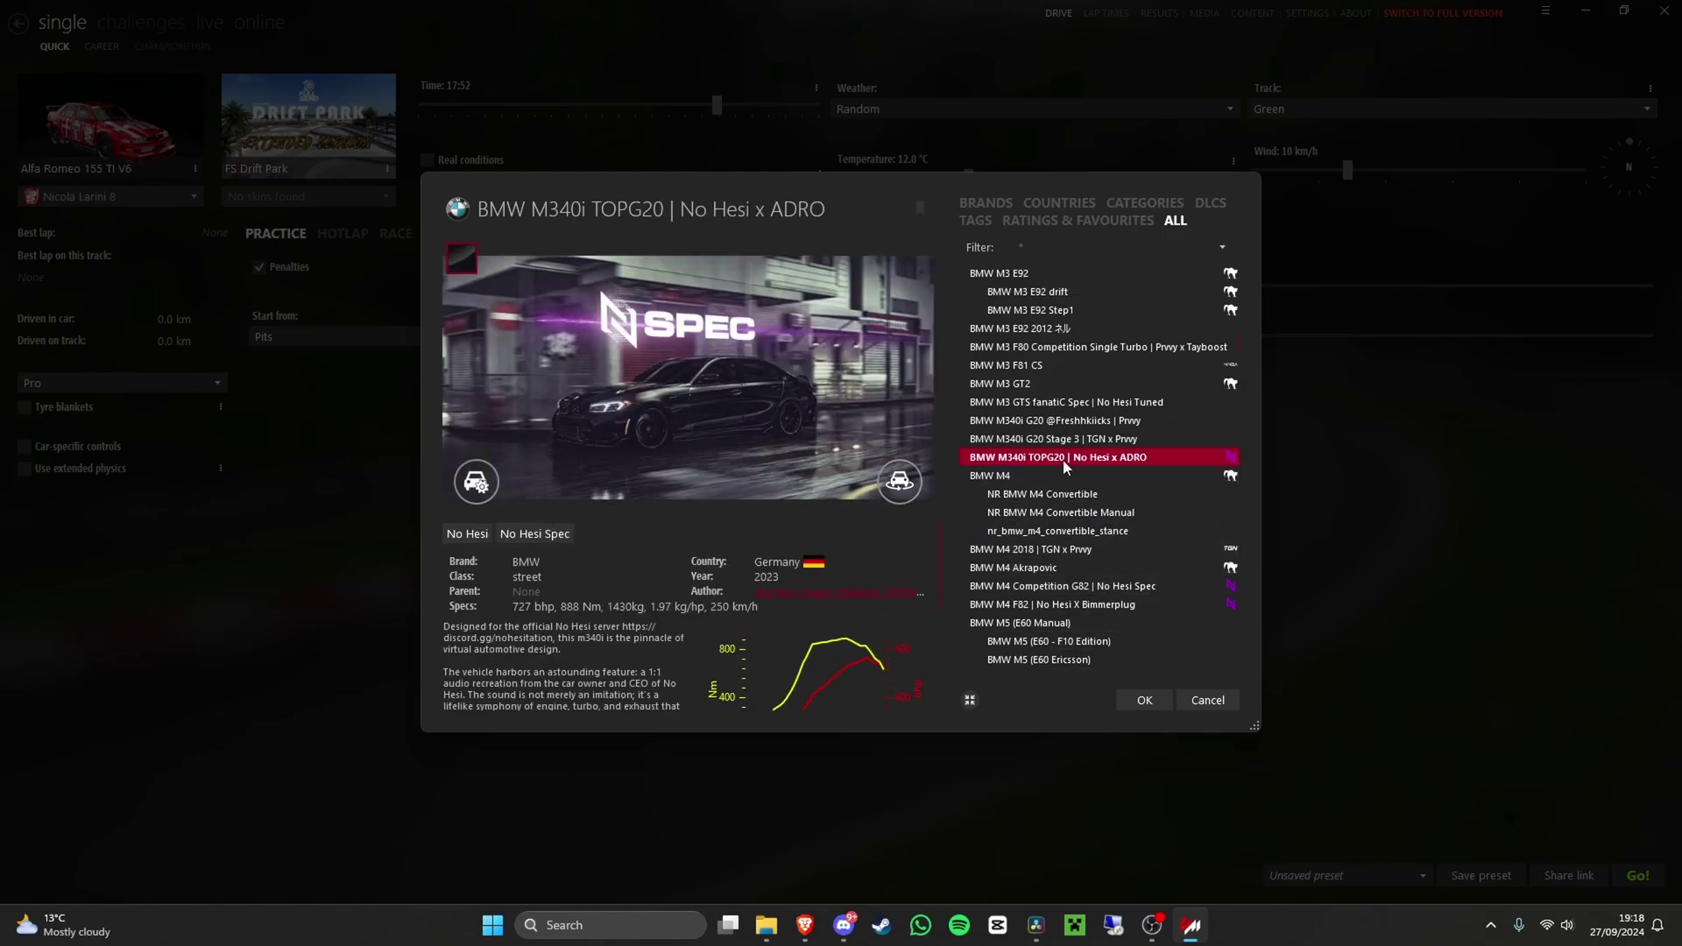
{"action": "double_click", "coordinate": [1065, 457]}
- Filter the tracks by "shut" and choose Shutoko Revival Project 0.9.1 with the Tatsumi PA layout
{"action": "mouse_move", "coordinate": [255, 123]}
{"action": "left_click", "coordinate": [301, 142]}
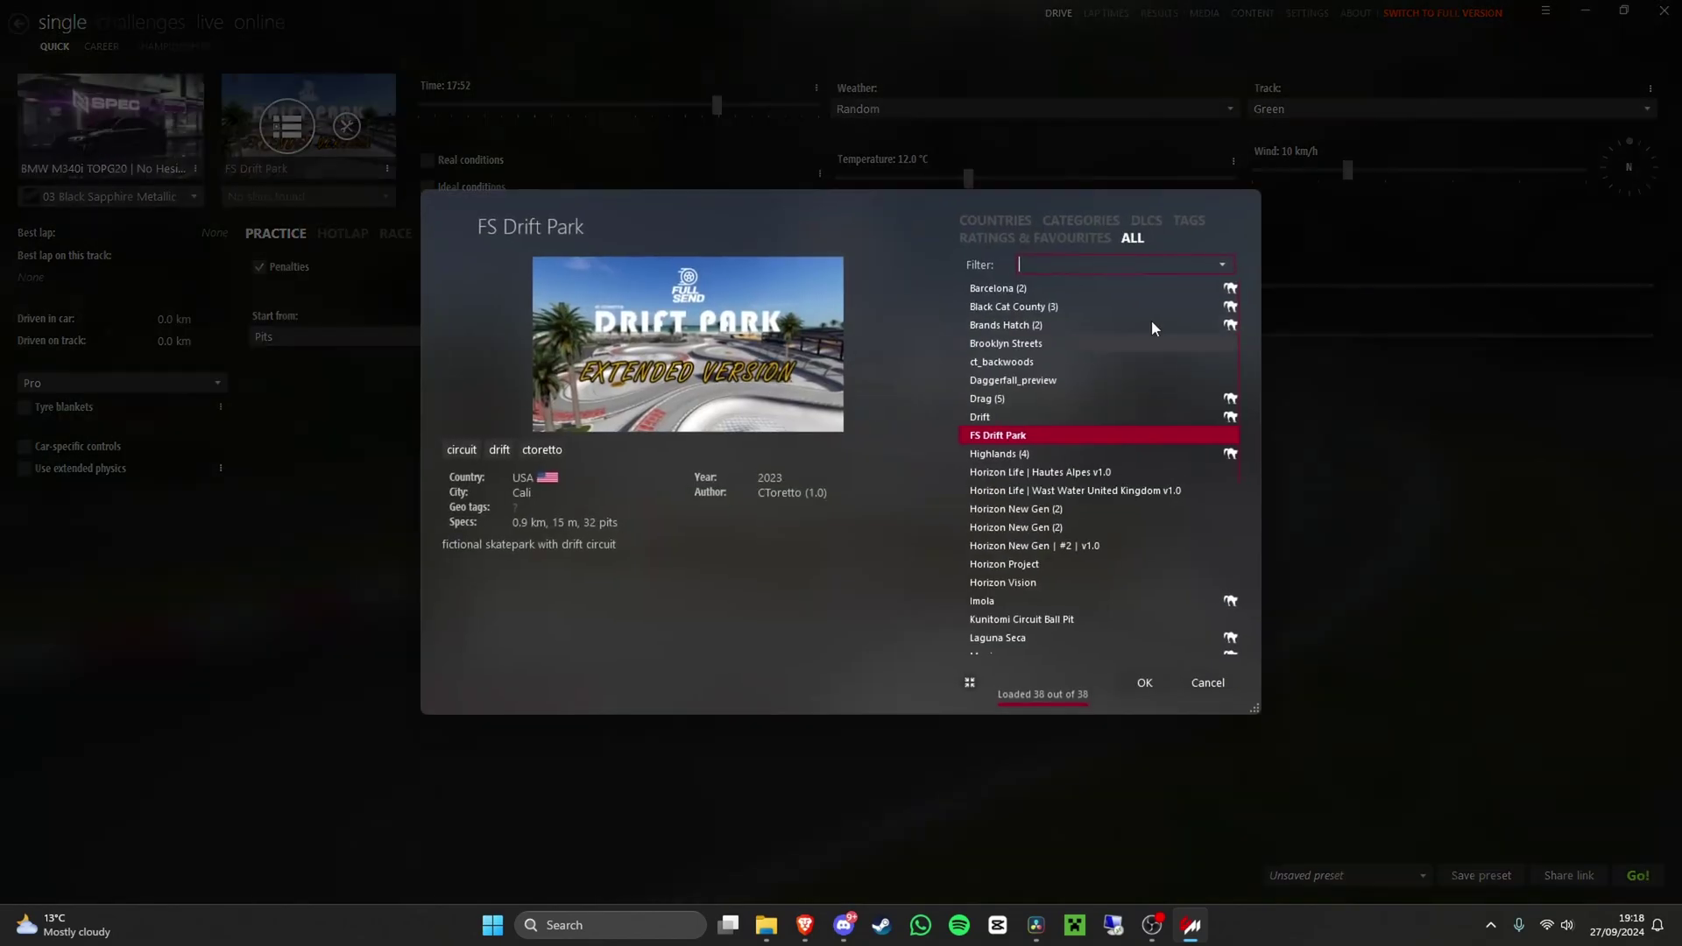
{"action": "left_click", "coordinate": [991, 574]}
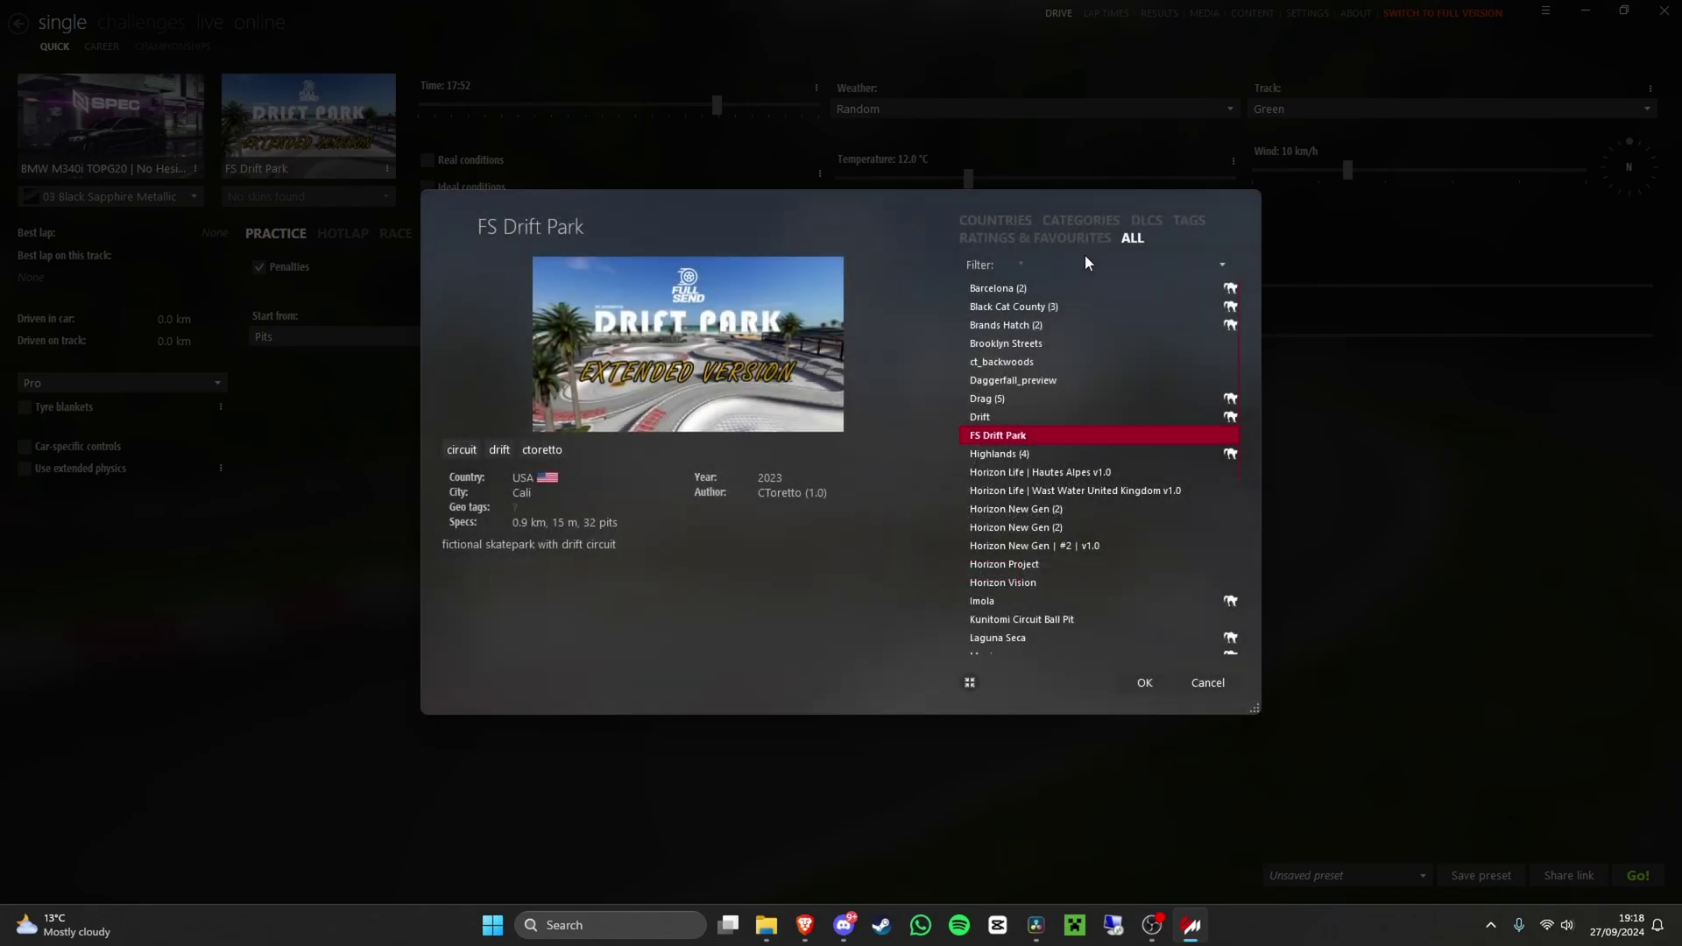
{"action": "type", "text": "shut"}
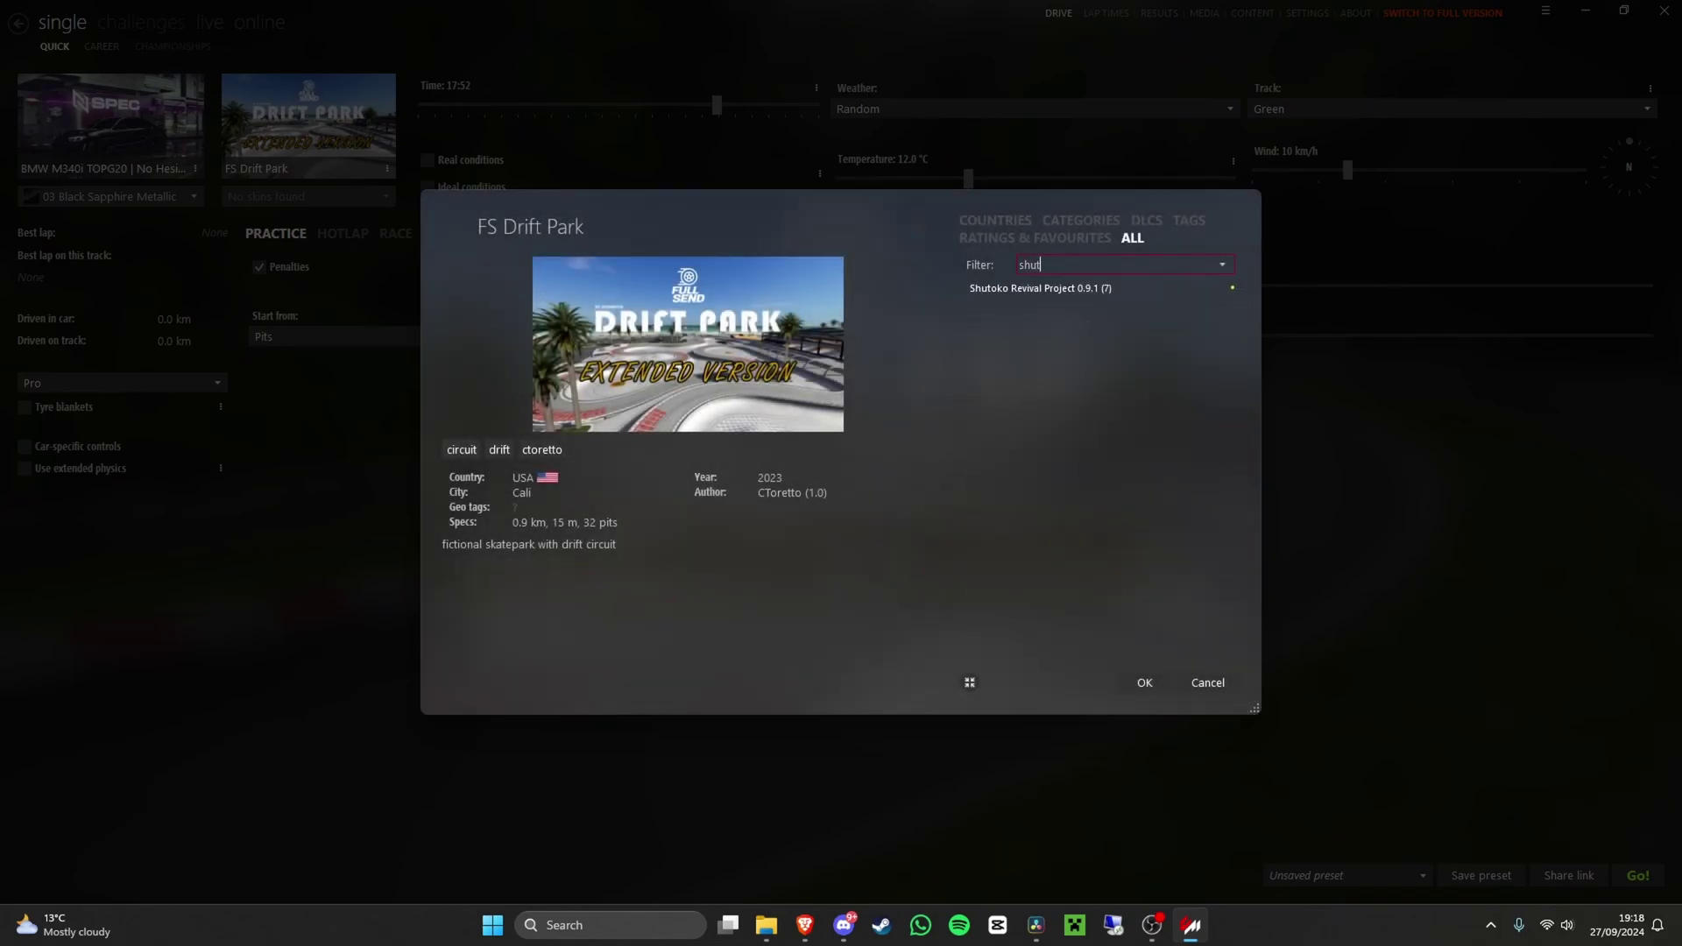
{"action": "left_click", "coordinate": [1042, 295]}
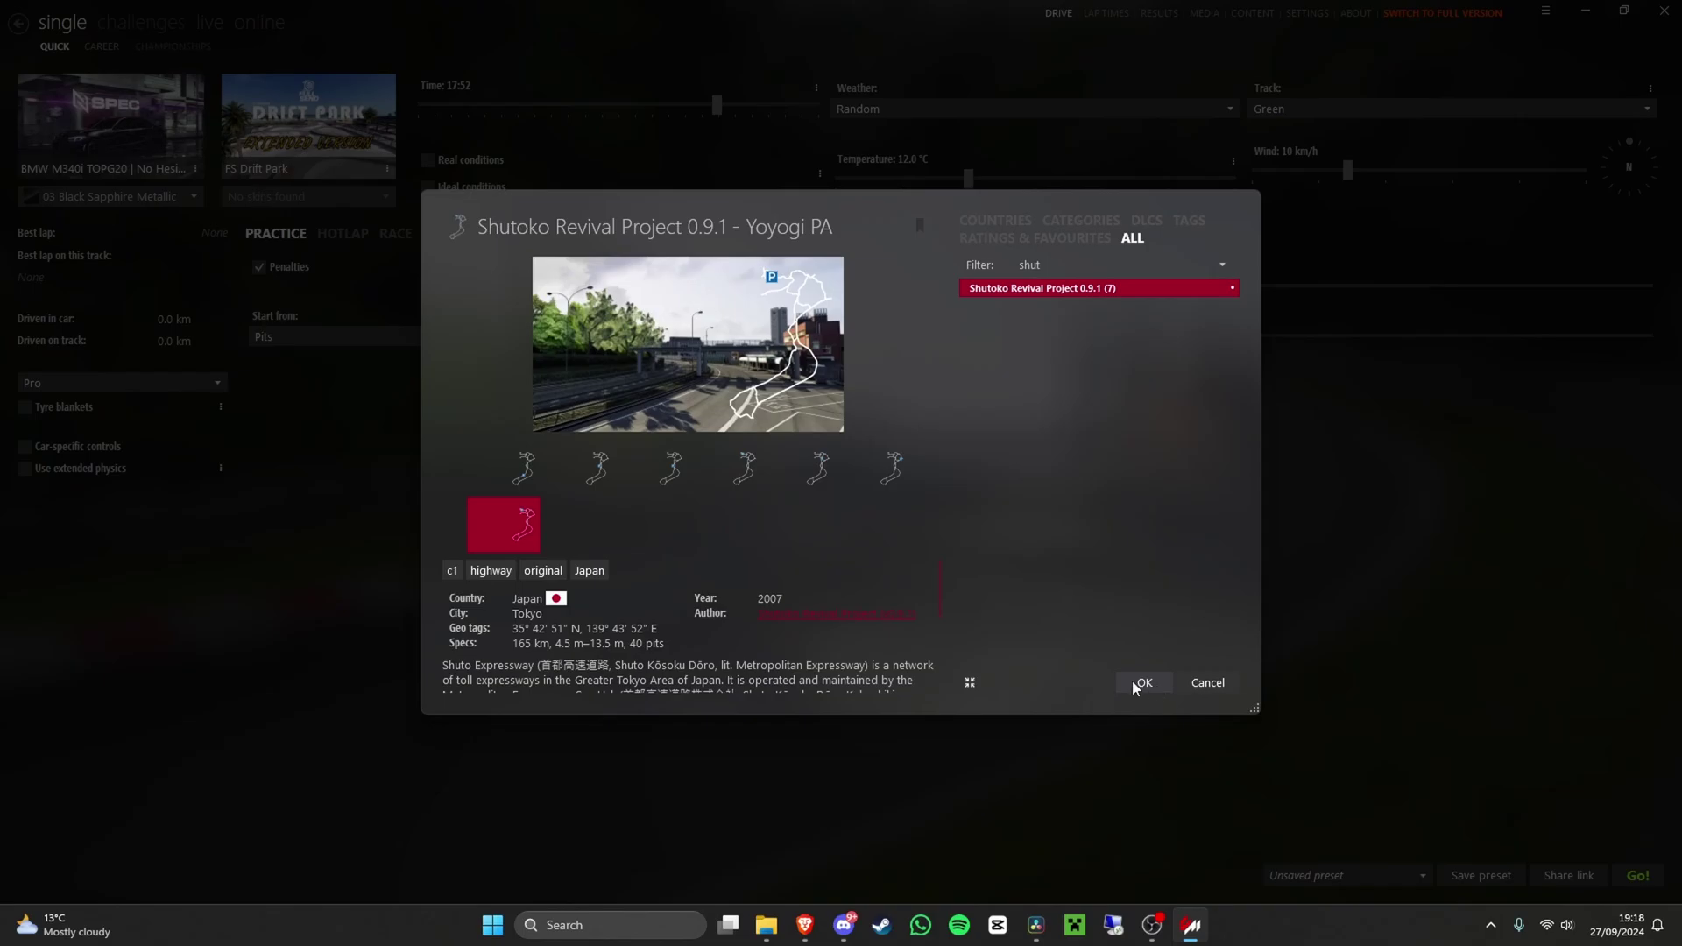
{"action": "left_click", "coordinate": [867, 469]}
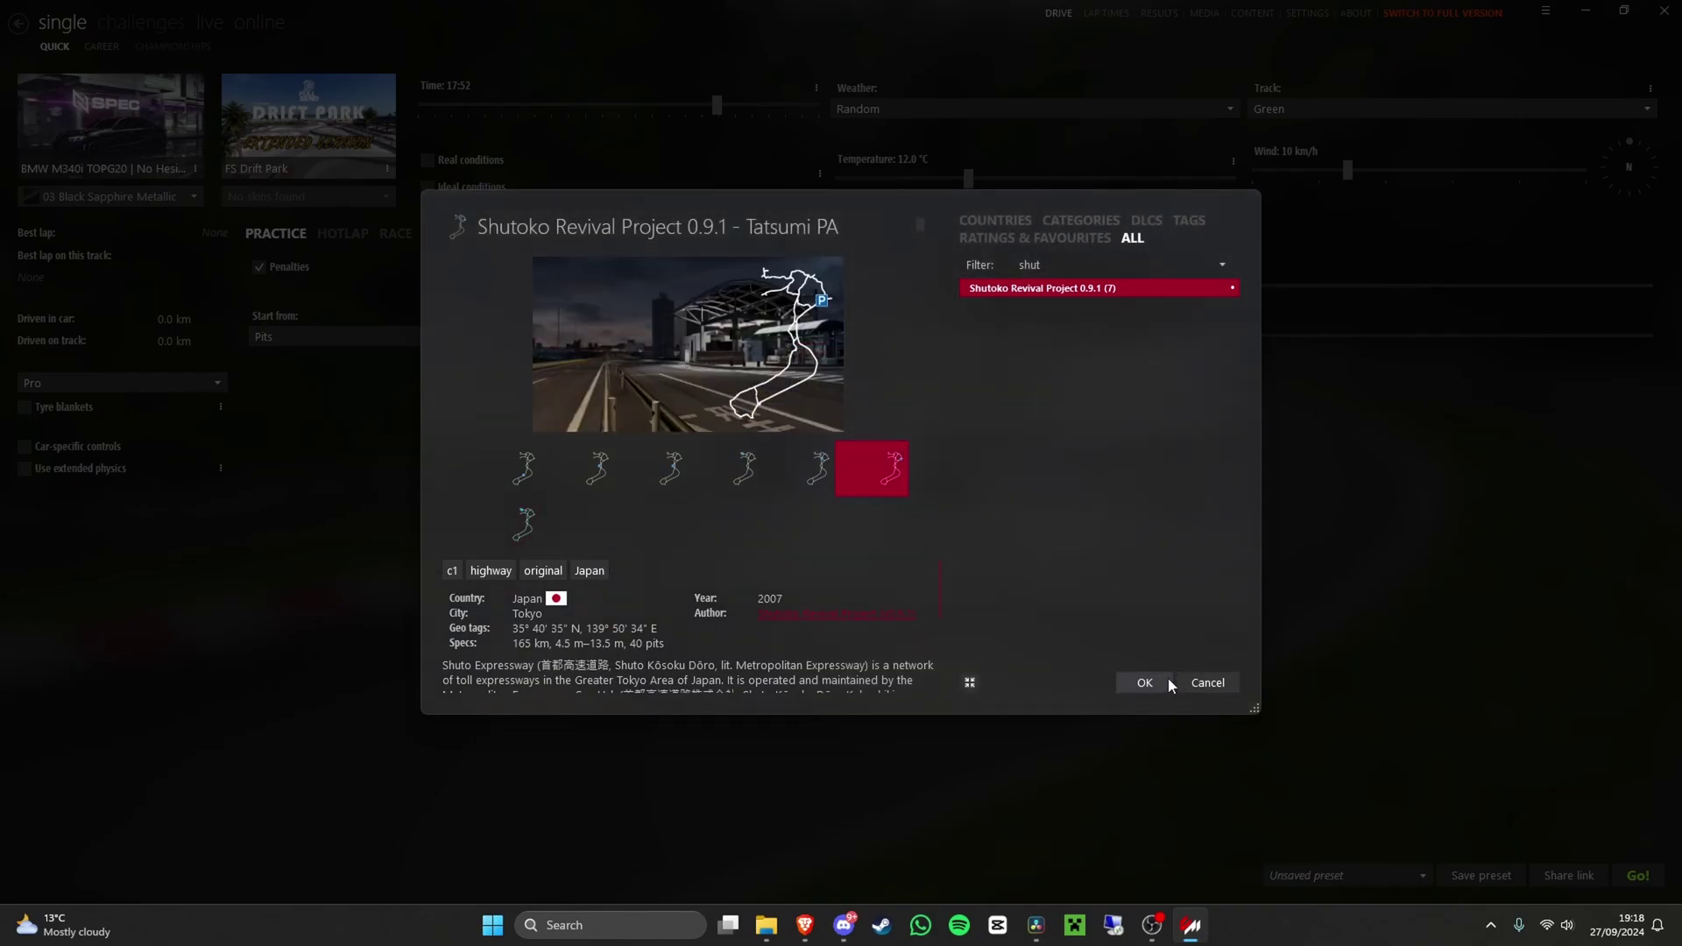
{"action": "left_click", "coordinate": [1145, 682]}
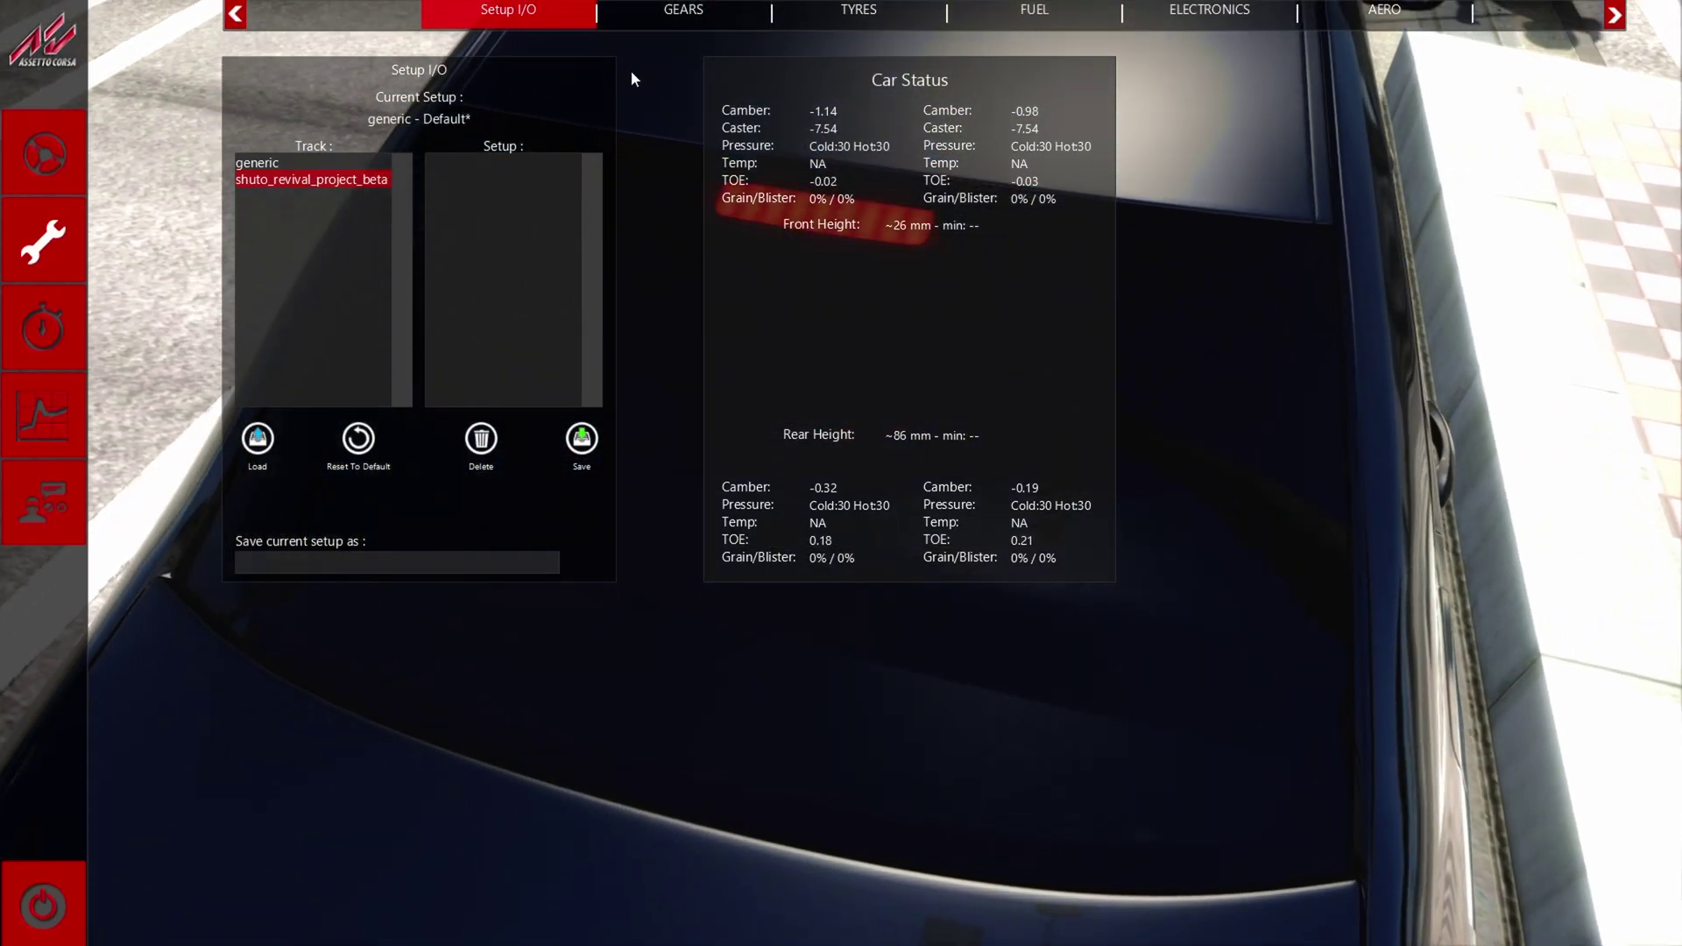
- Look through the gear settings and the Setup I/O page of the car setup in Assetto Corsa
{"action": "left_click", "coordinate": [678, 10]}
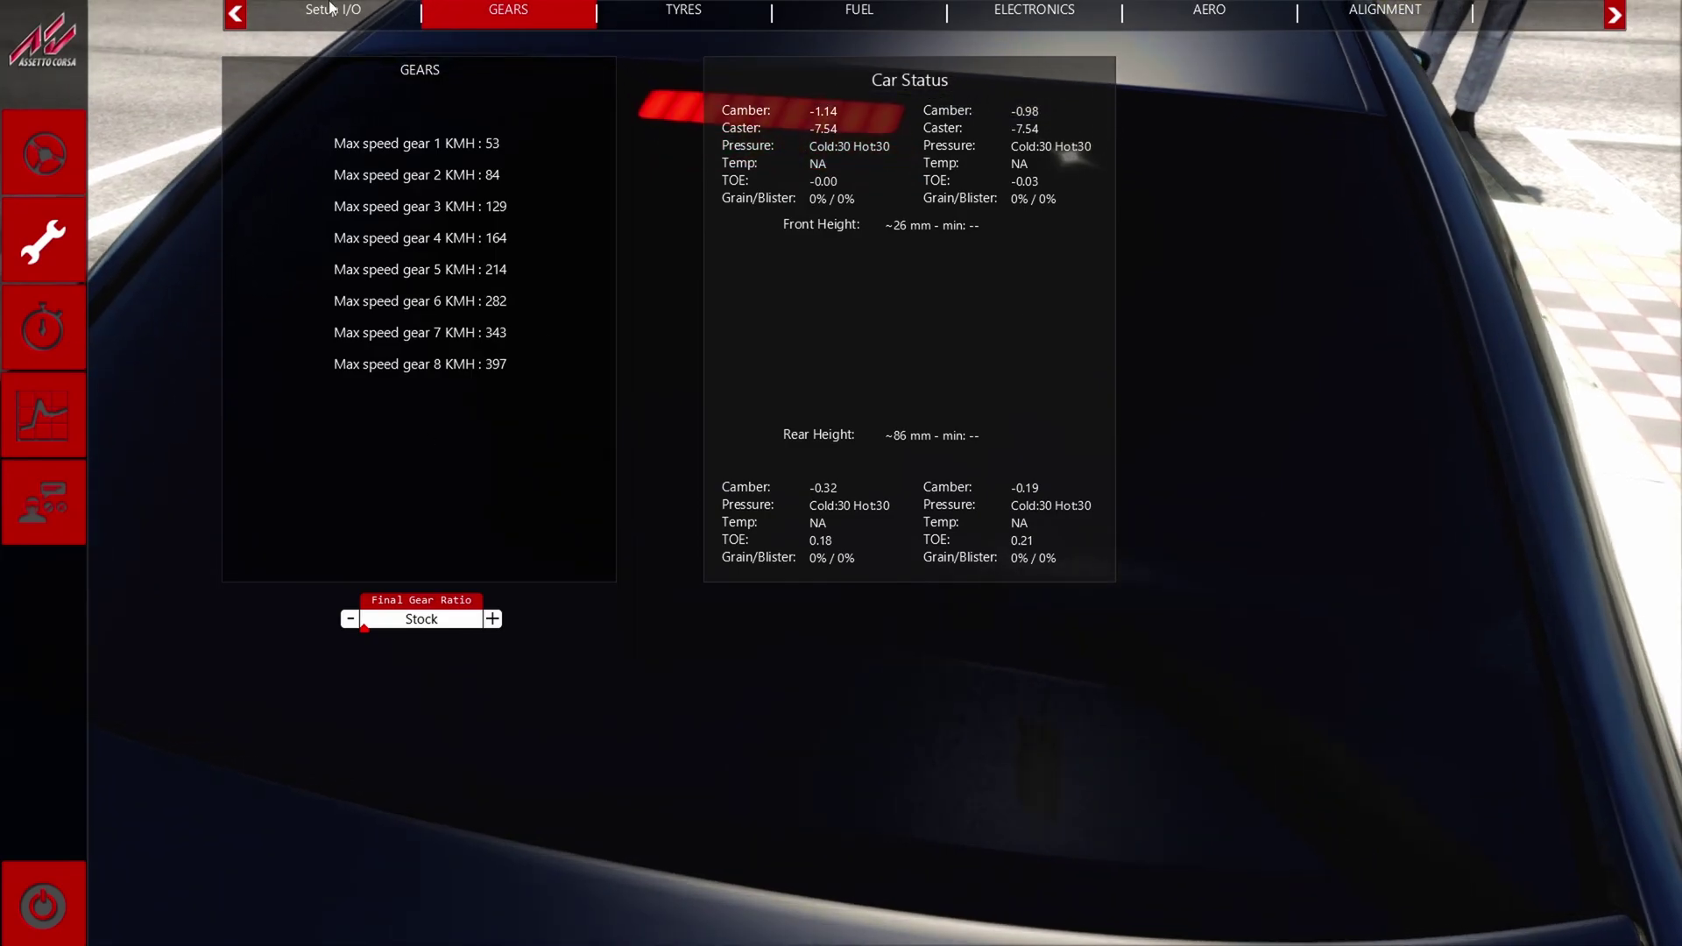
{"action": "left_click", "coordinate": [333, 10]}
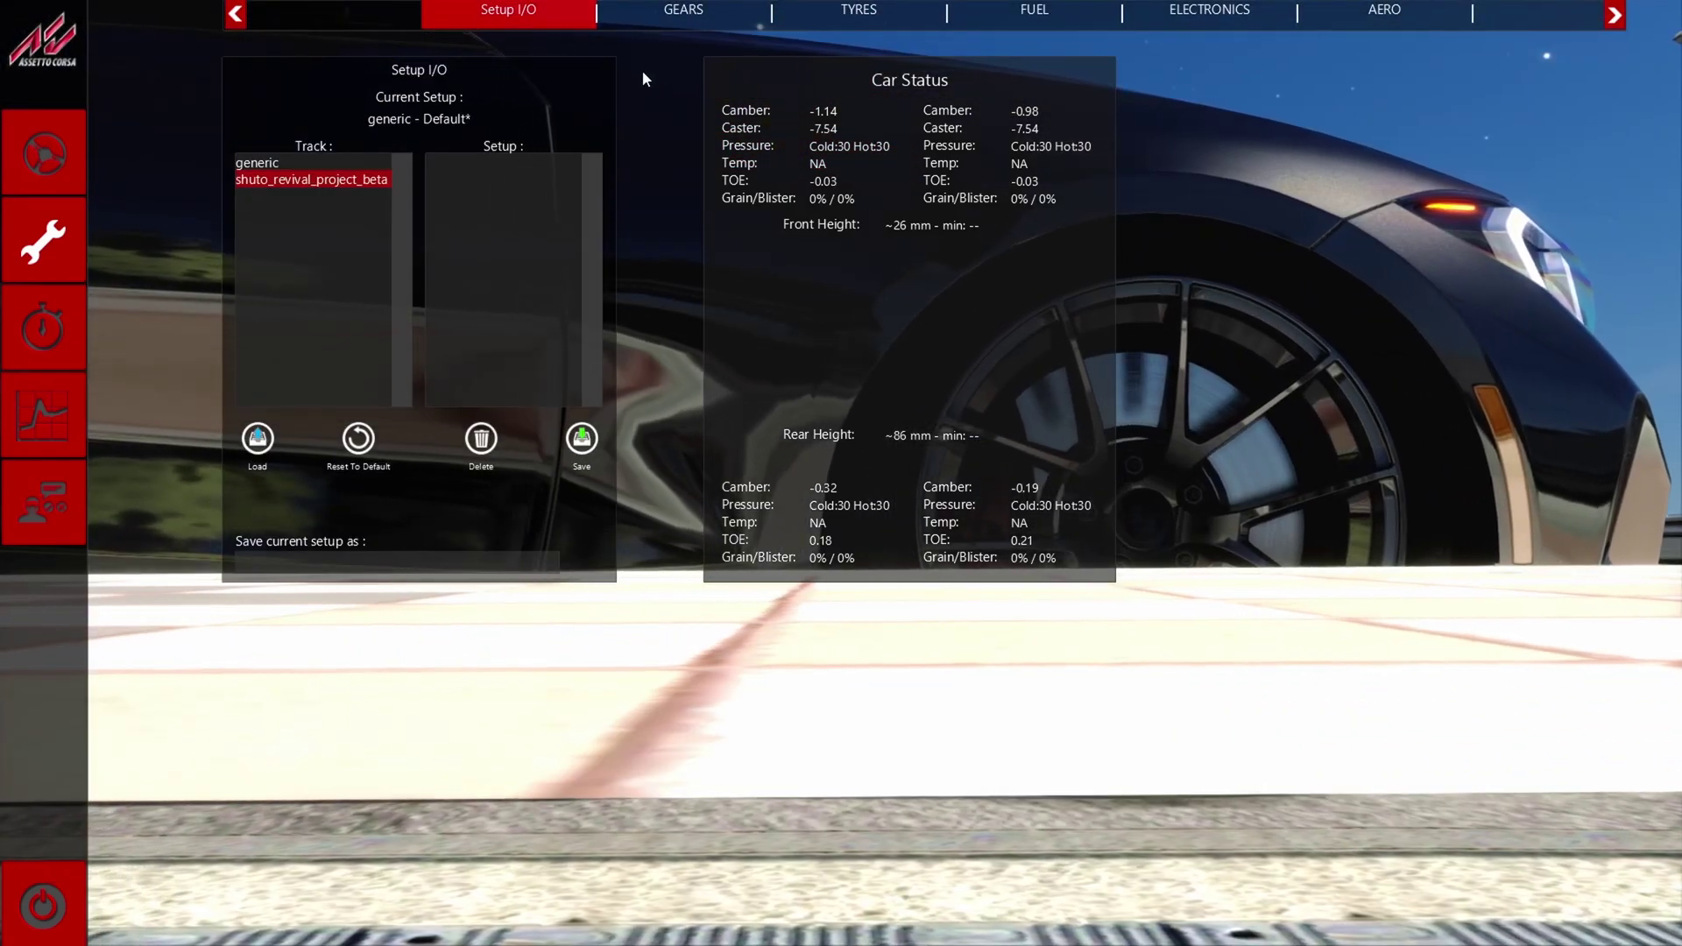
{"action": "left_click", "coordinate": [667, 13]}
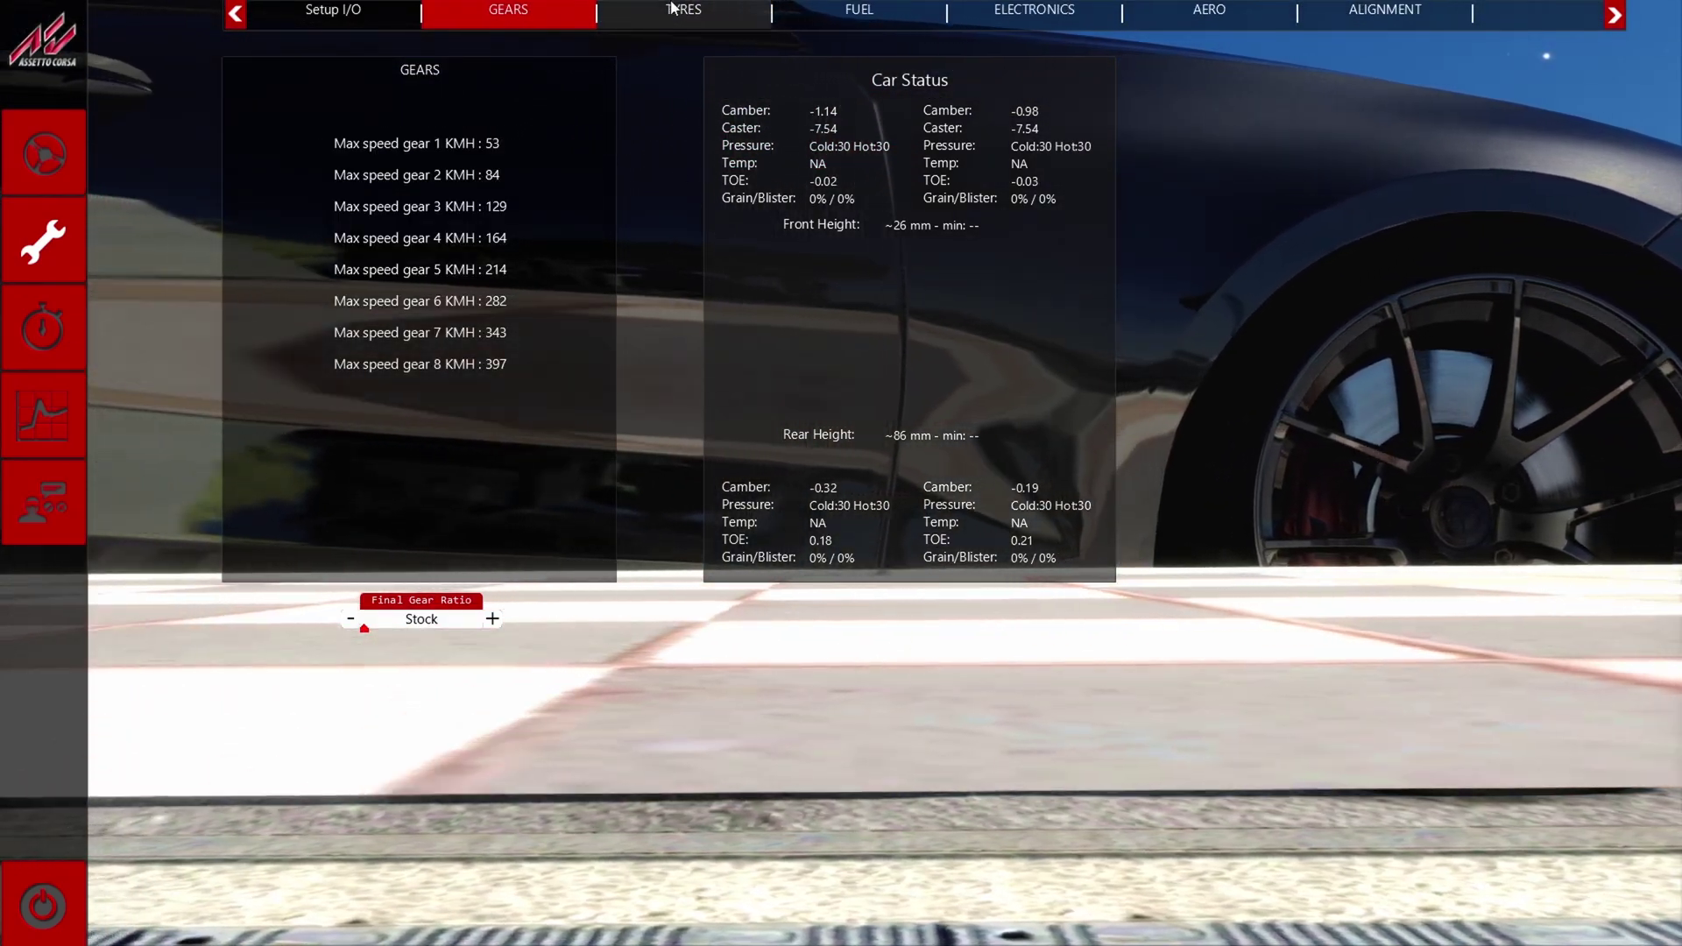
- Open the tyre setup and cycle through the compounds, including Grip (Toyo R888R) and Realistic (Cup 2 R)
{"action": "left_click", "coordinate": [672, 8]}
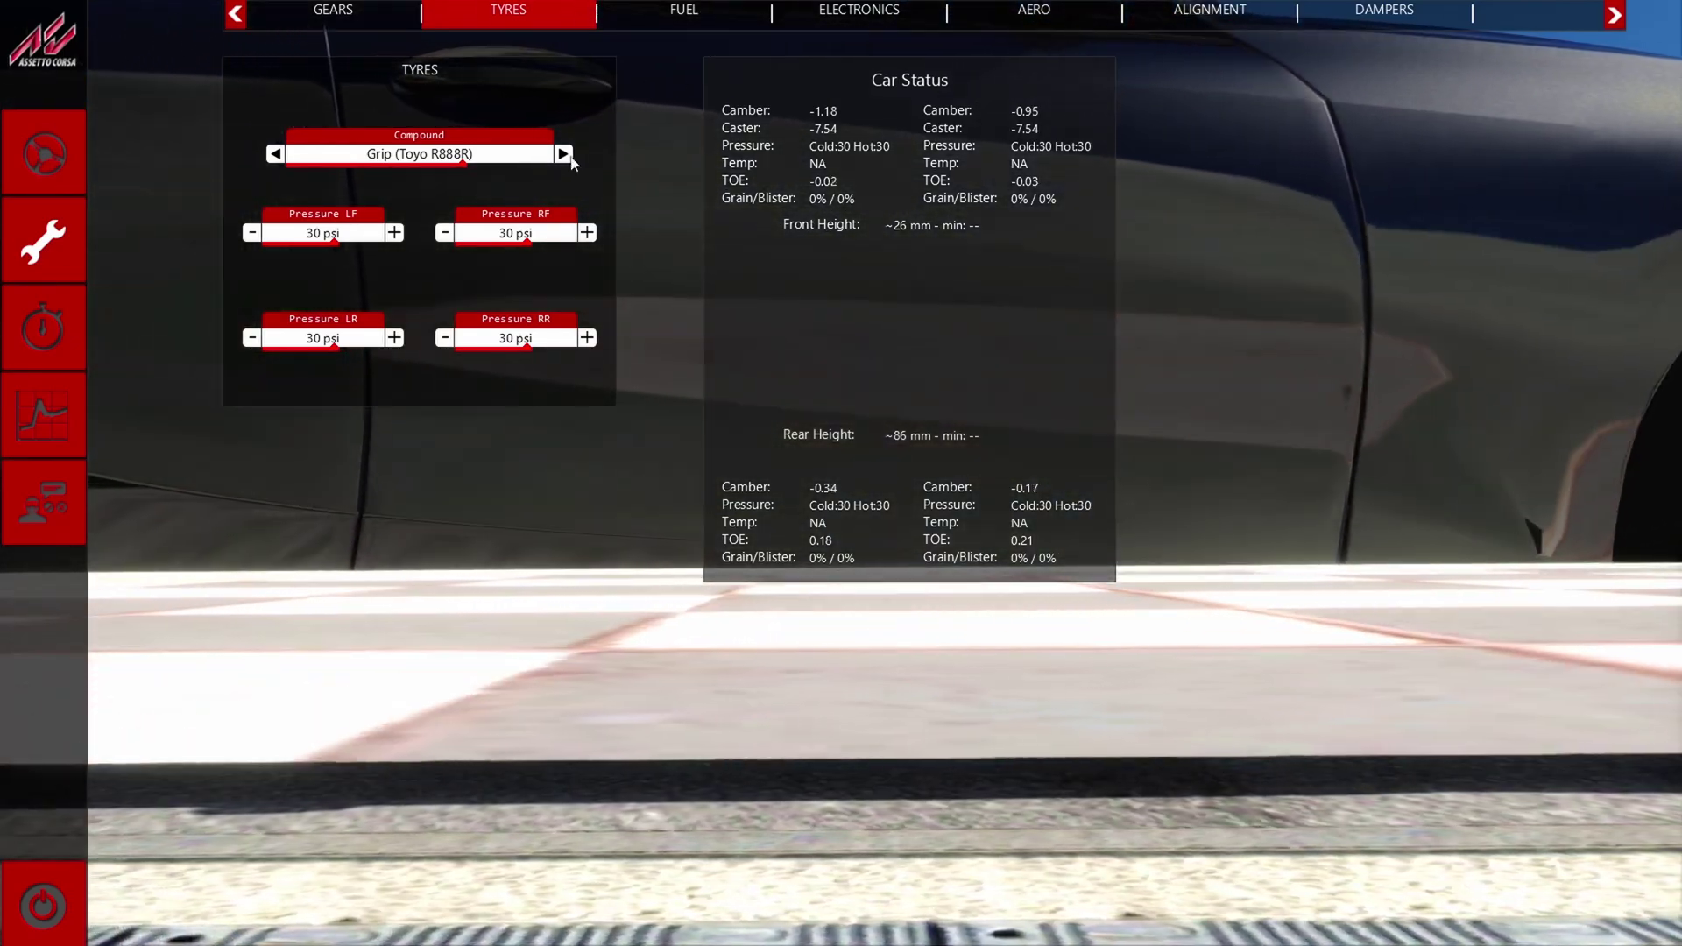
{"action": "left_click", "coordinate": [563, 154]}
{"action": "left_click", "coordinate": [274, 154]}
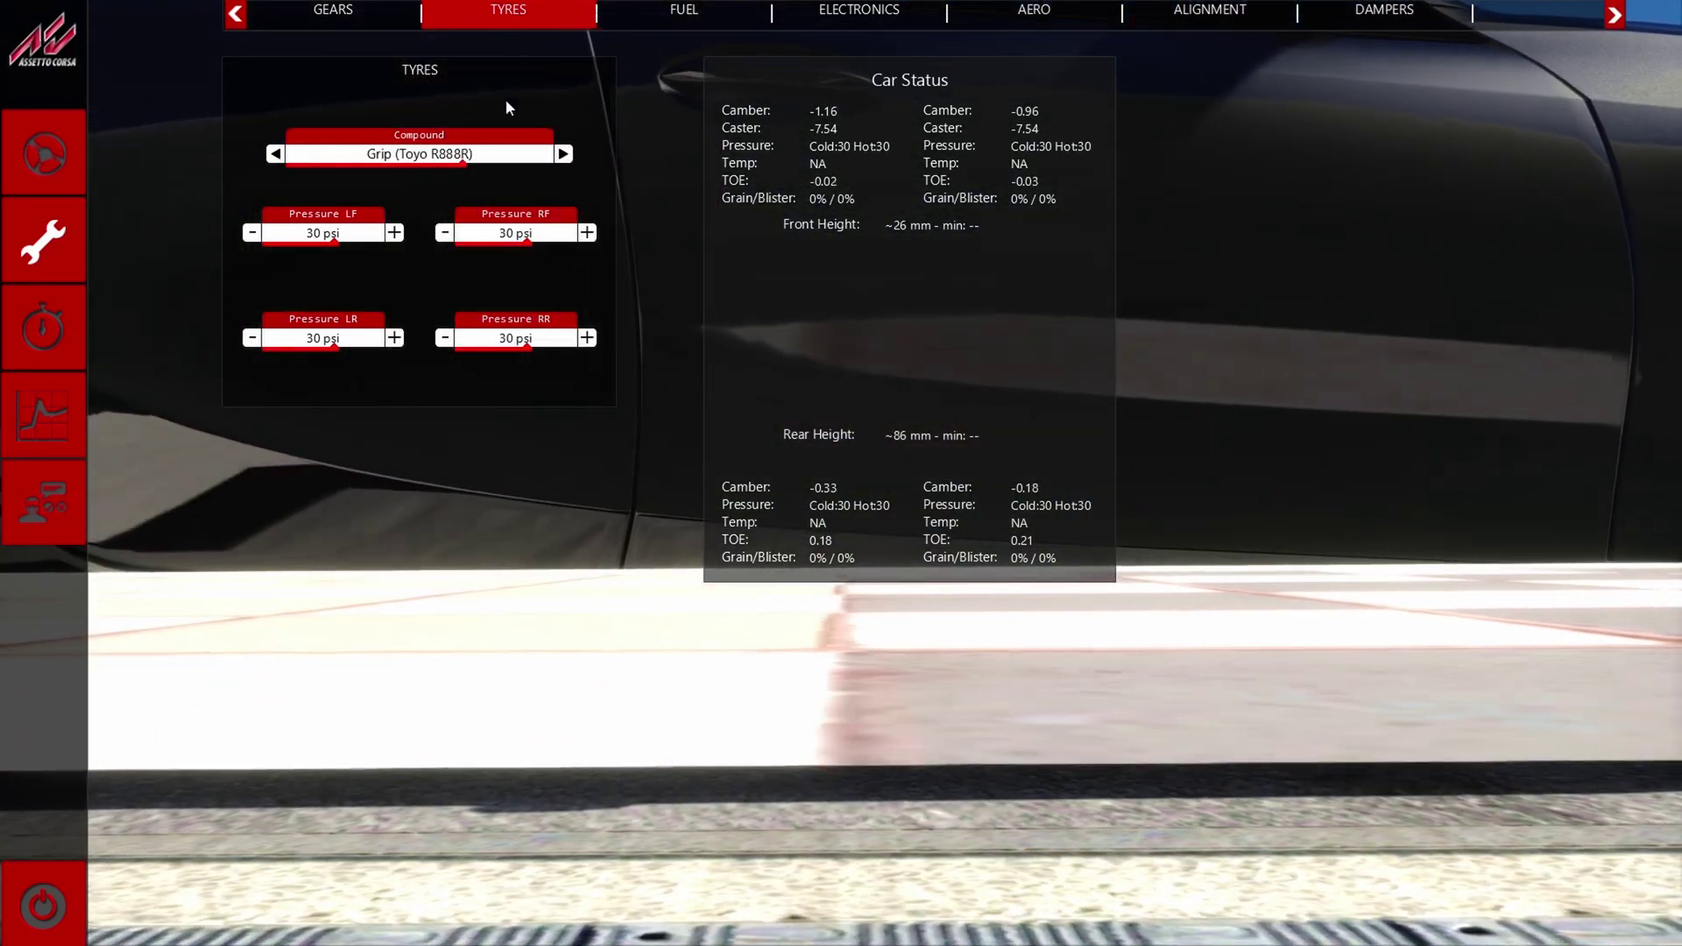
{"action": "left_click", "coordinate": [274, 154]}
{"action": "left_click", "coordinate": [274, 154]}
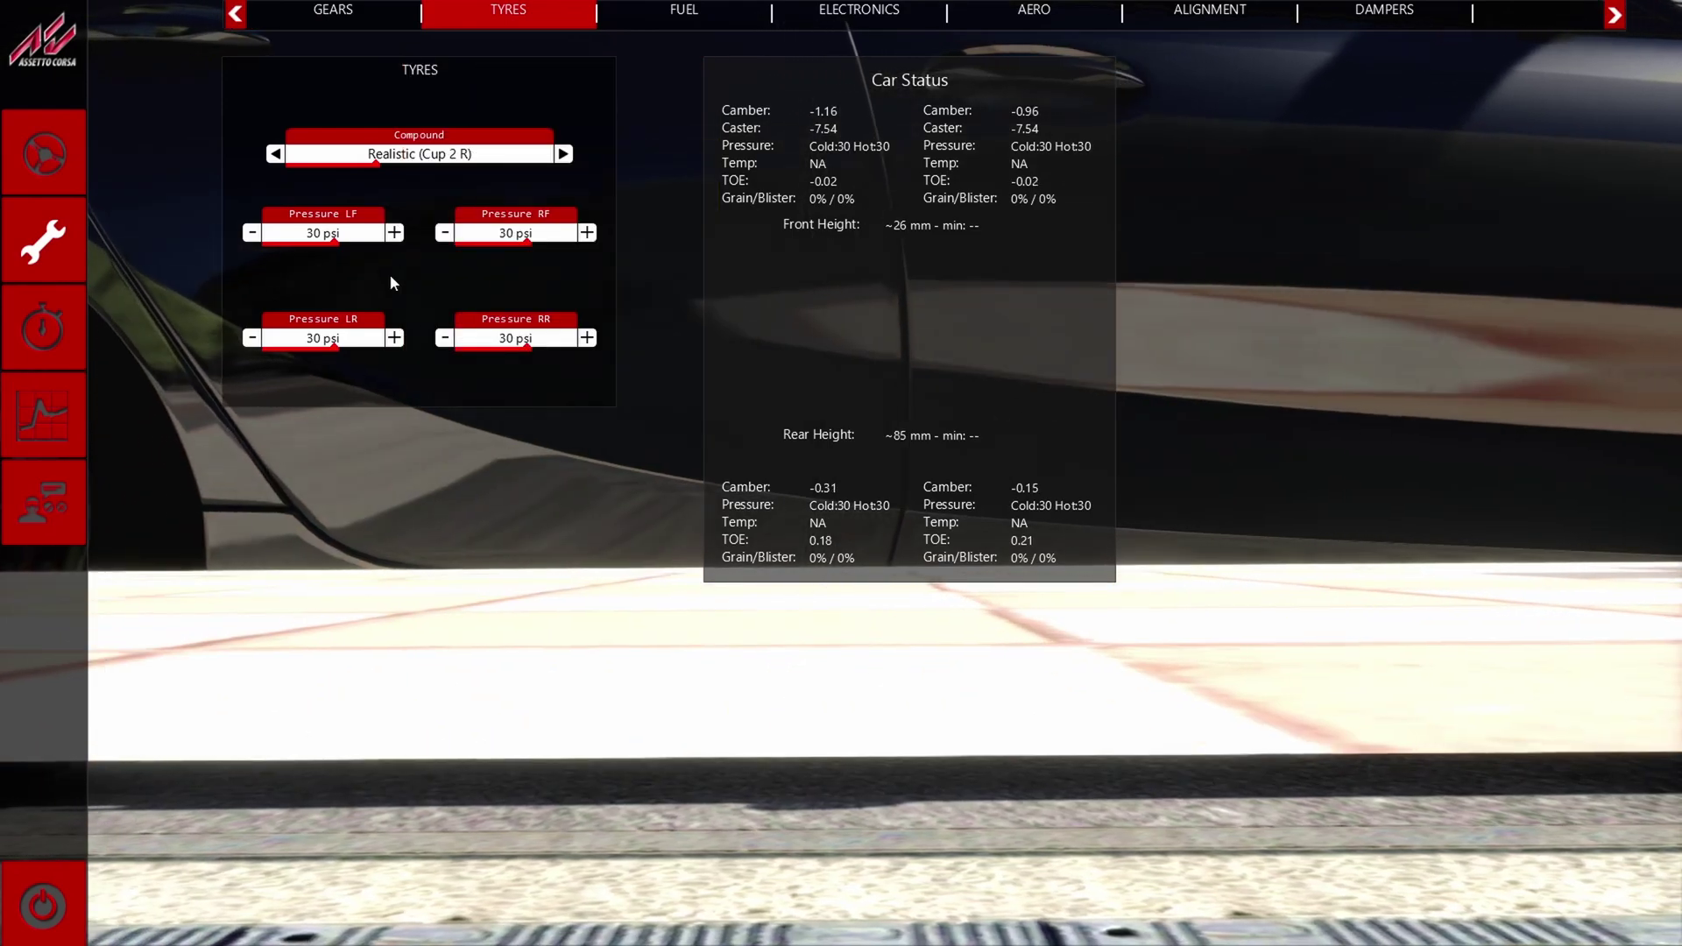
{"action": "left_click", "coordinate": [564, 153]}
- Look through the fuel, electronics, alignment, dampers and drivetrain pages of the car setup
{"action": "left_click", "coordinate": [684, 10]}
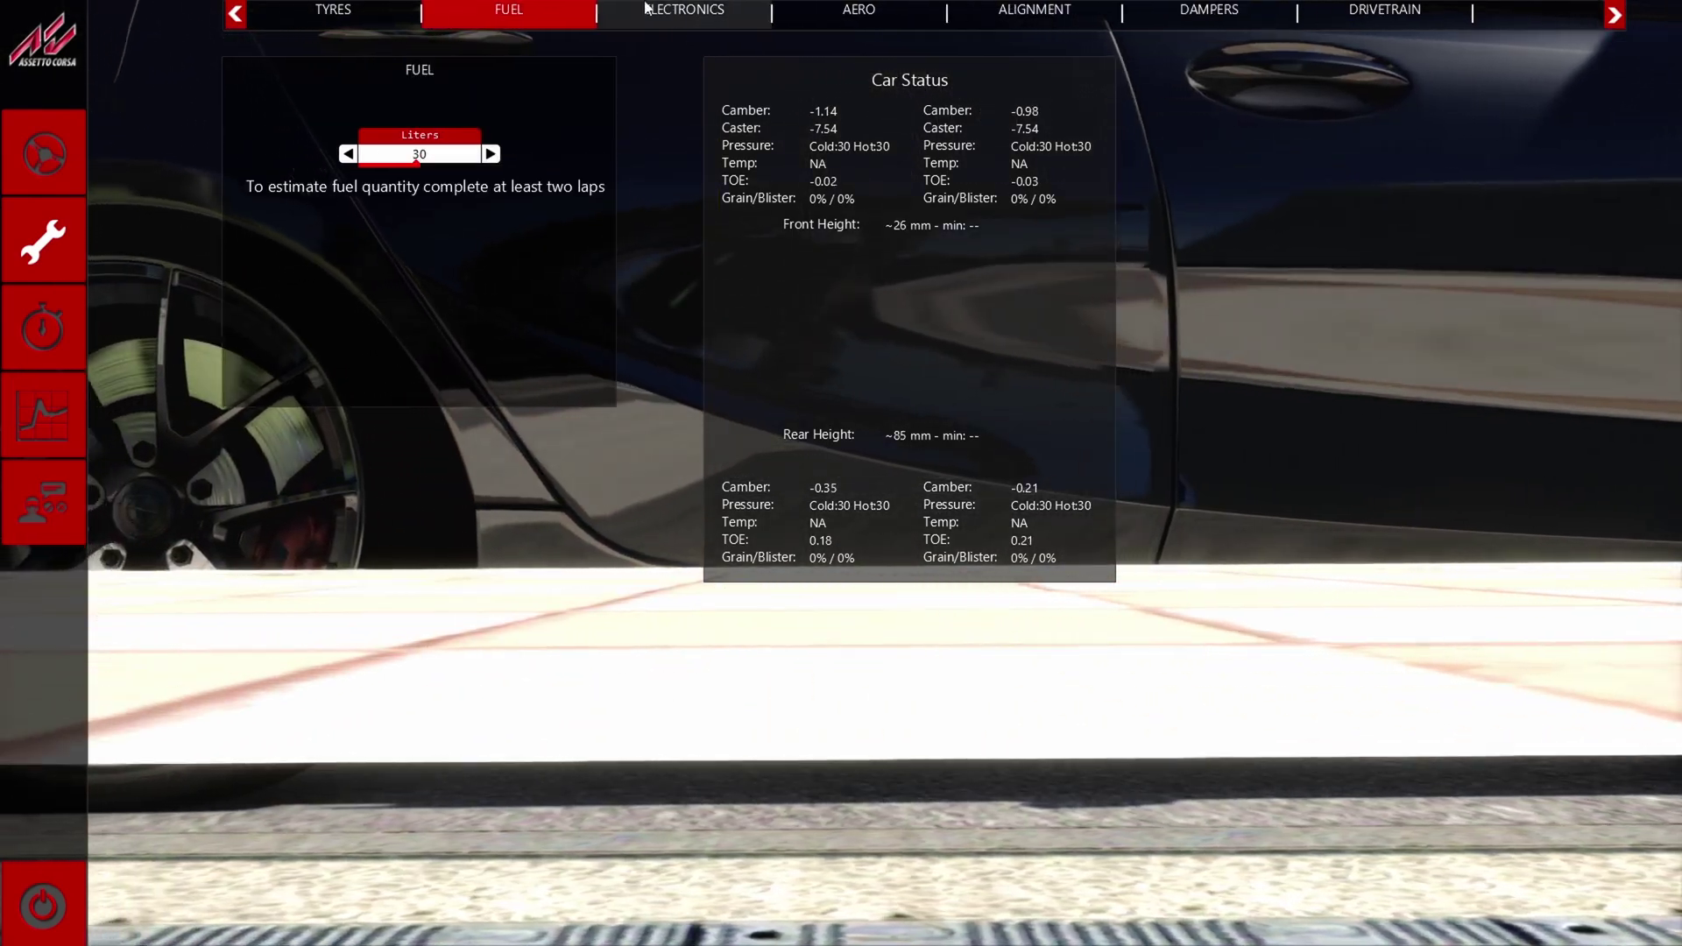
{"action": "left_click", "coordinate": [684, 10]}
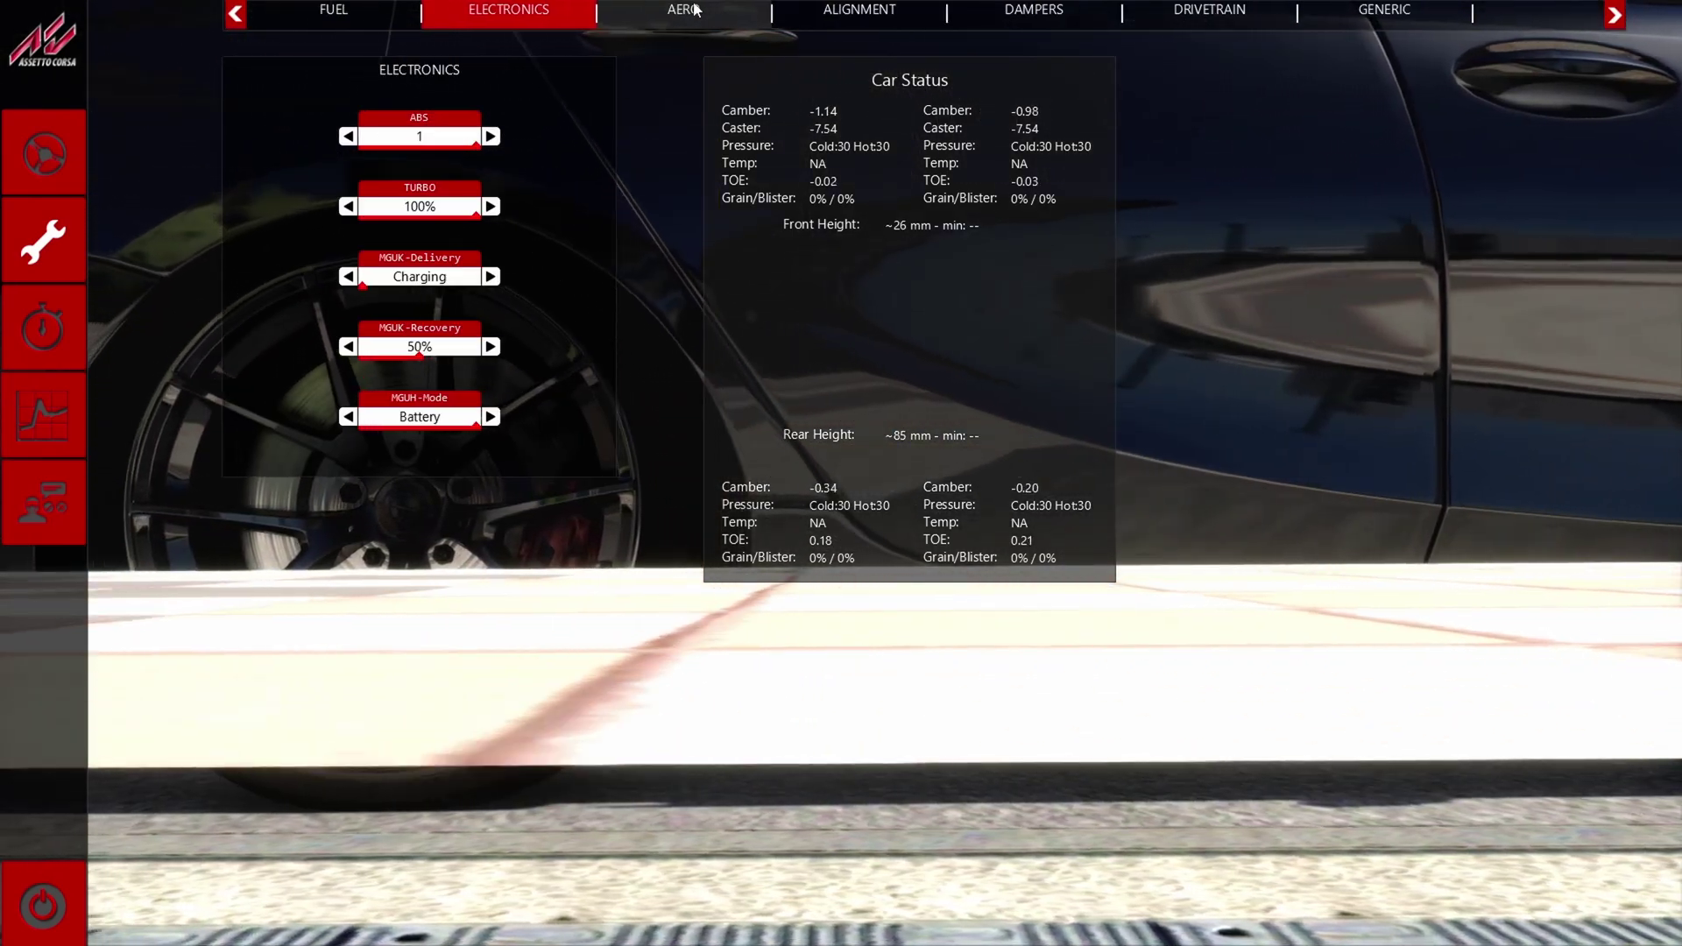
{"action": "left_click", "coordinate": [490, 207]}
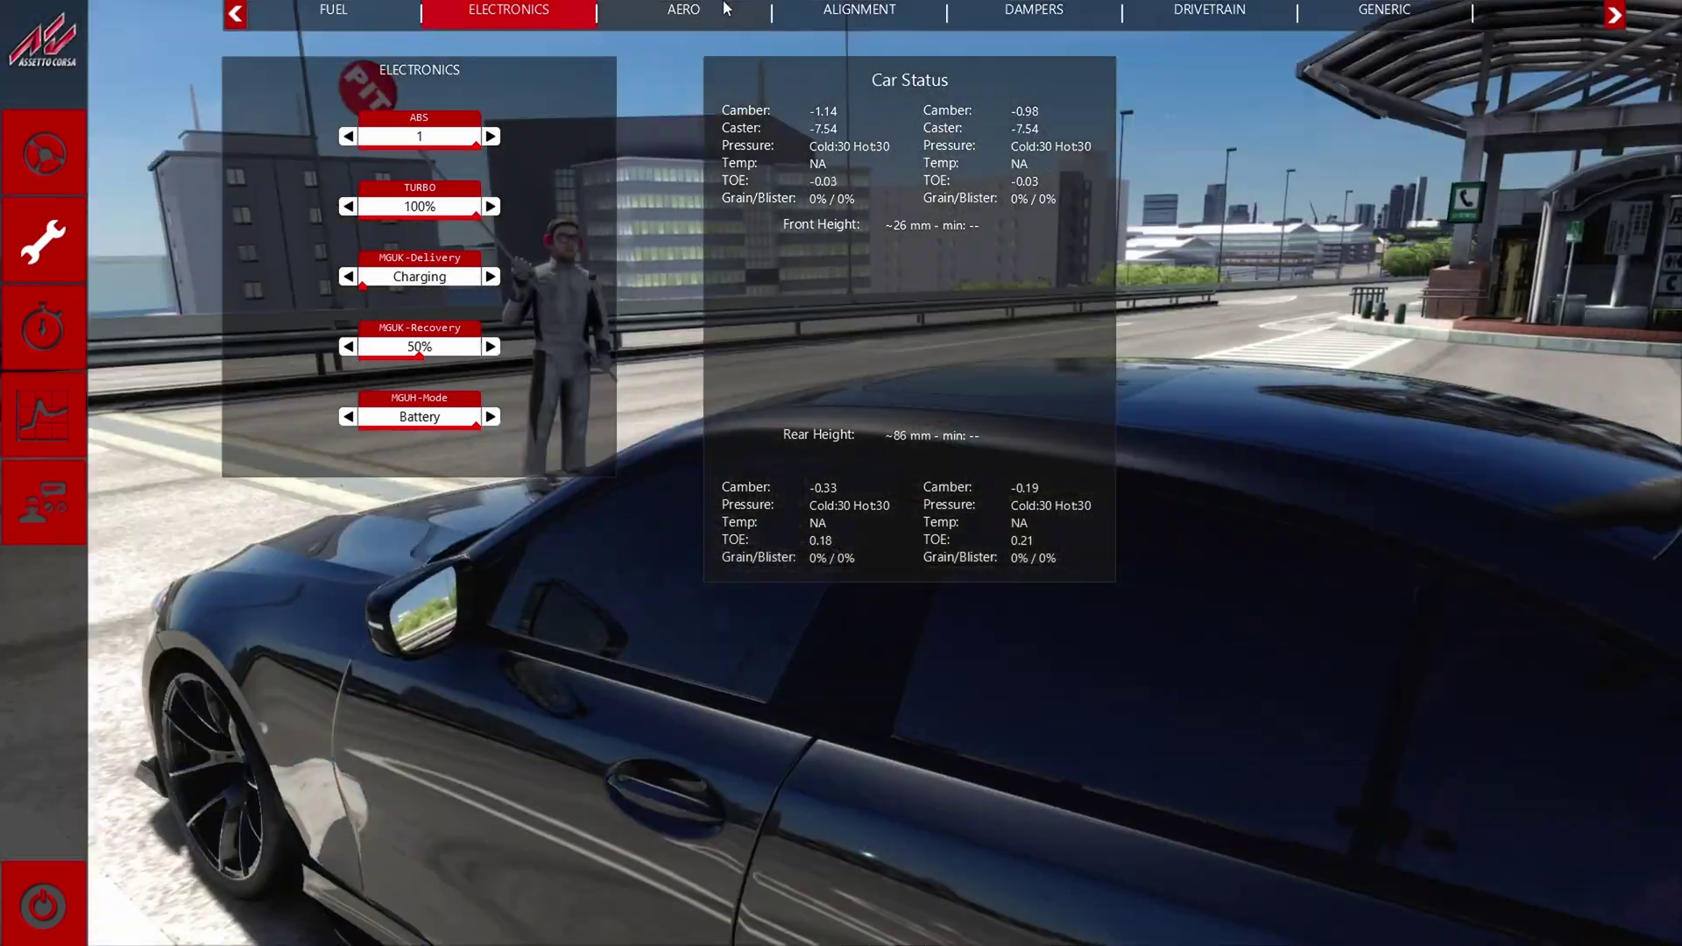
{"action": "left_click", "coordinate": [860, 11]}
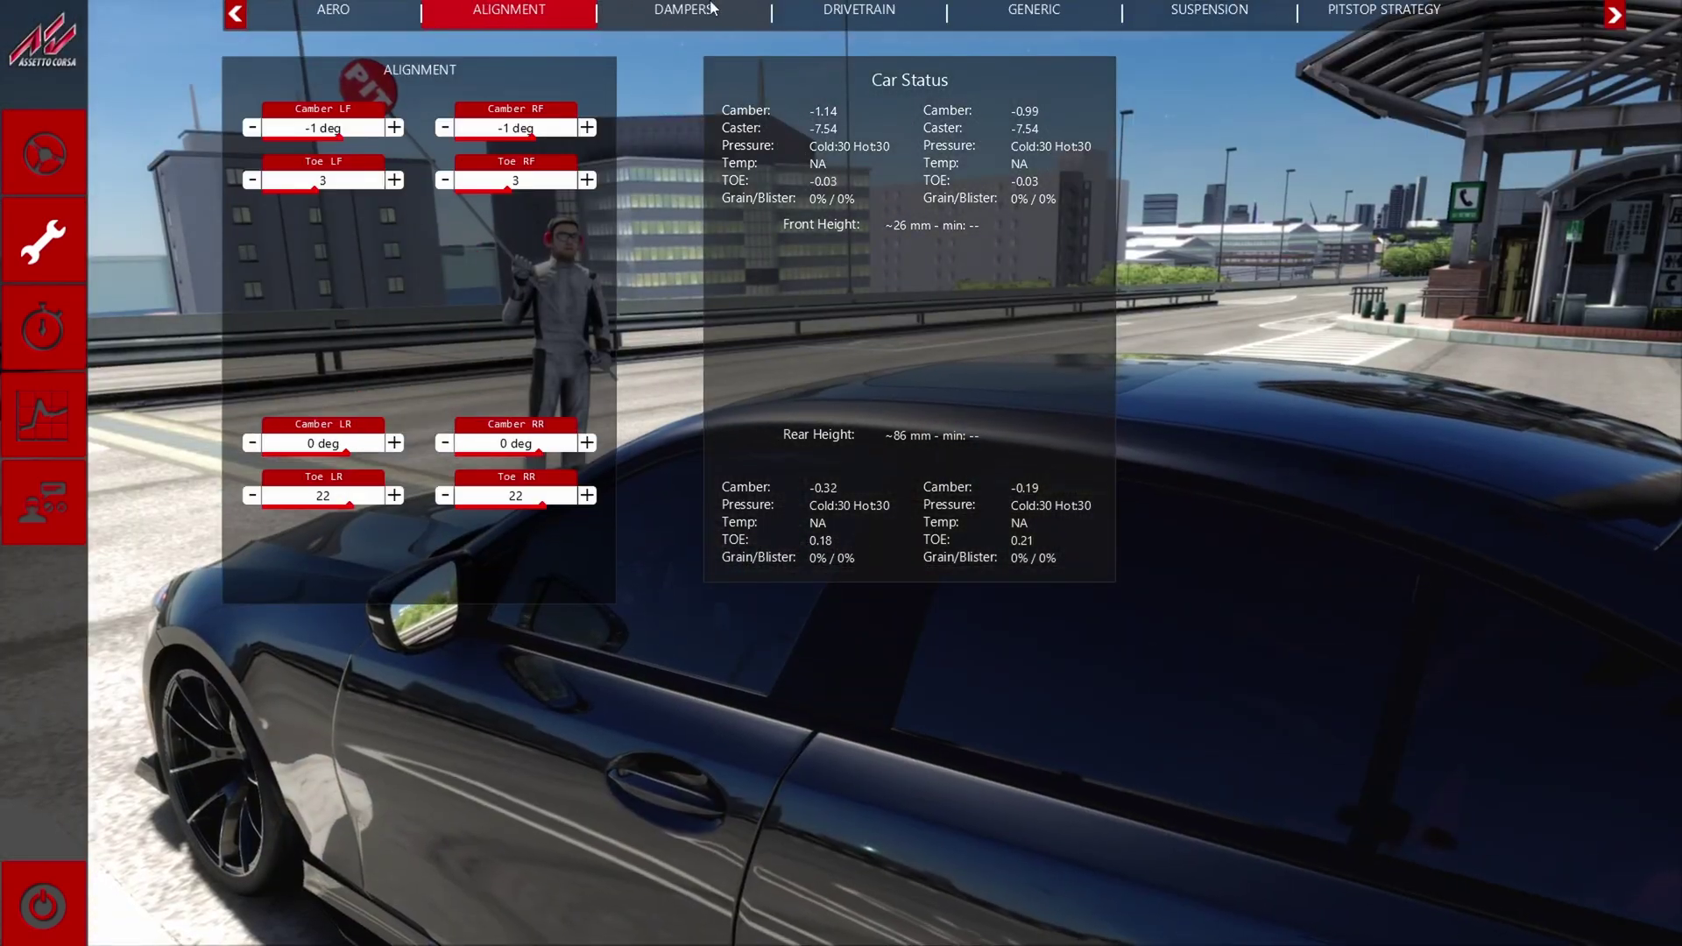
{"action": "left_click", "coordinate": [684, 11]}
{"action": "left_click", "coordinate": [685, 11]}
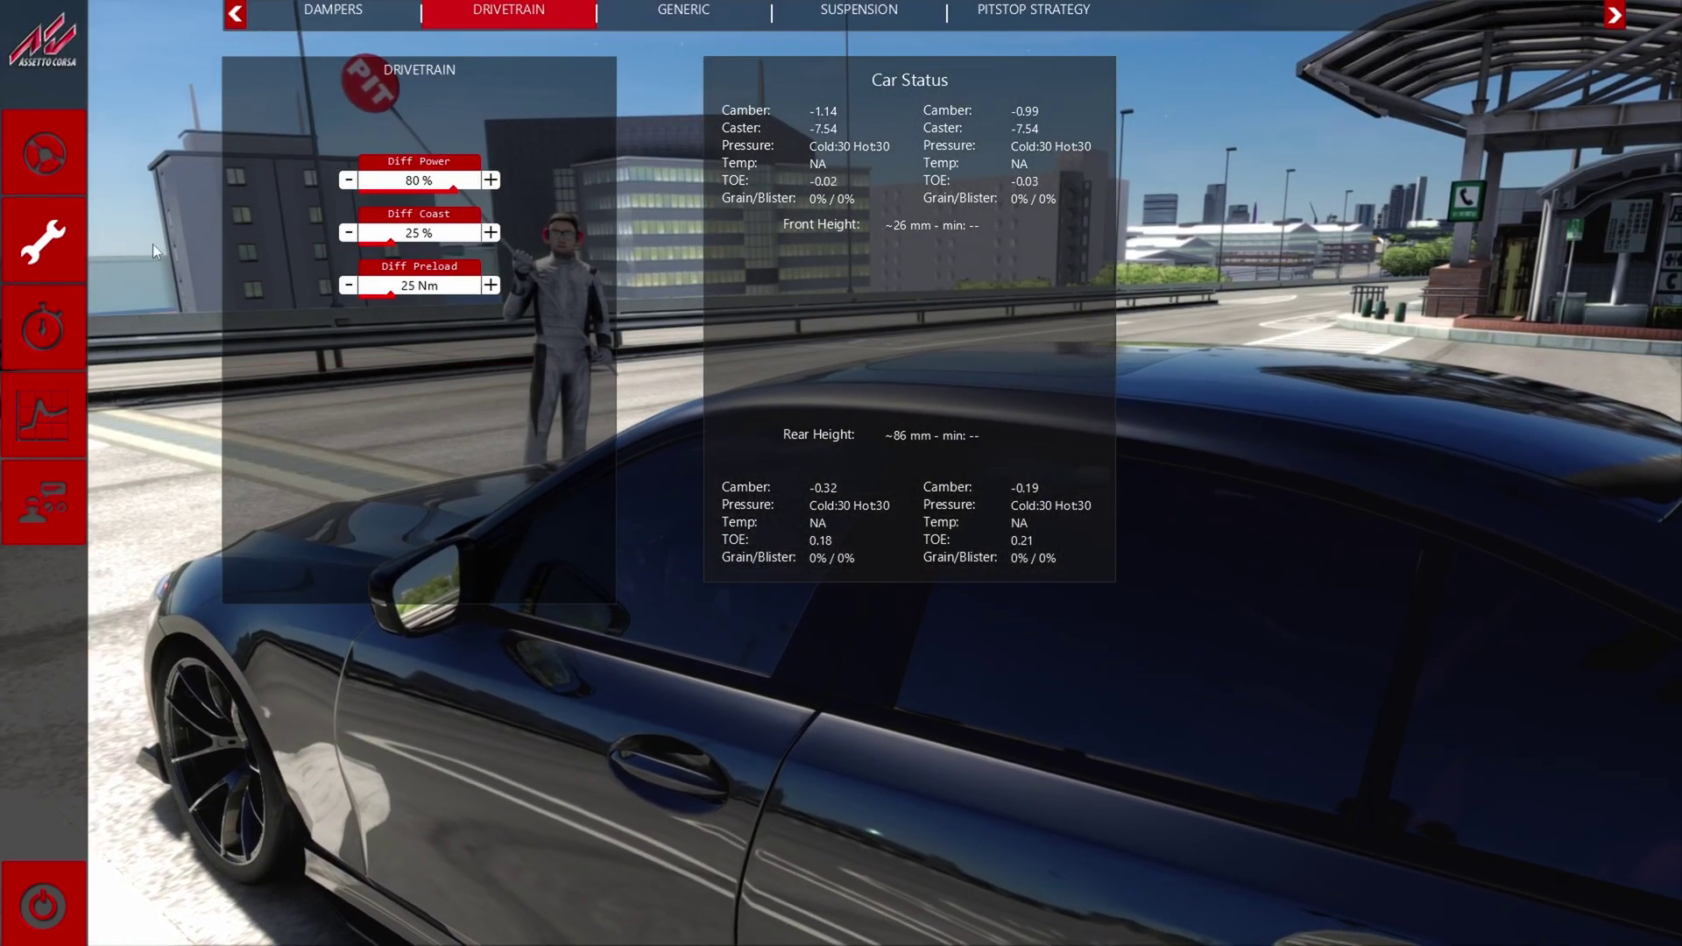
- Start the practice drive, filter the in-game apps by "pure" and open Pure Planner
{"action": "left_click", "coordinate": [48, 156]}
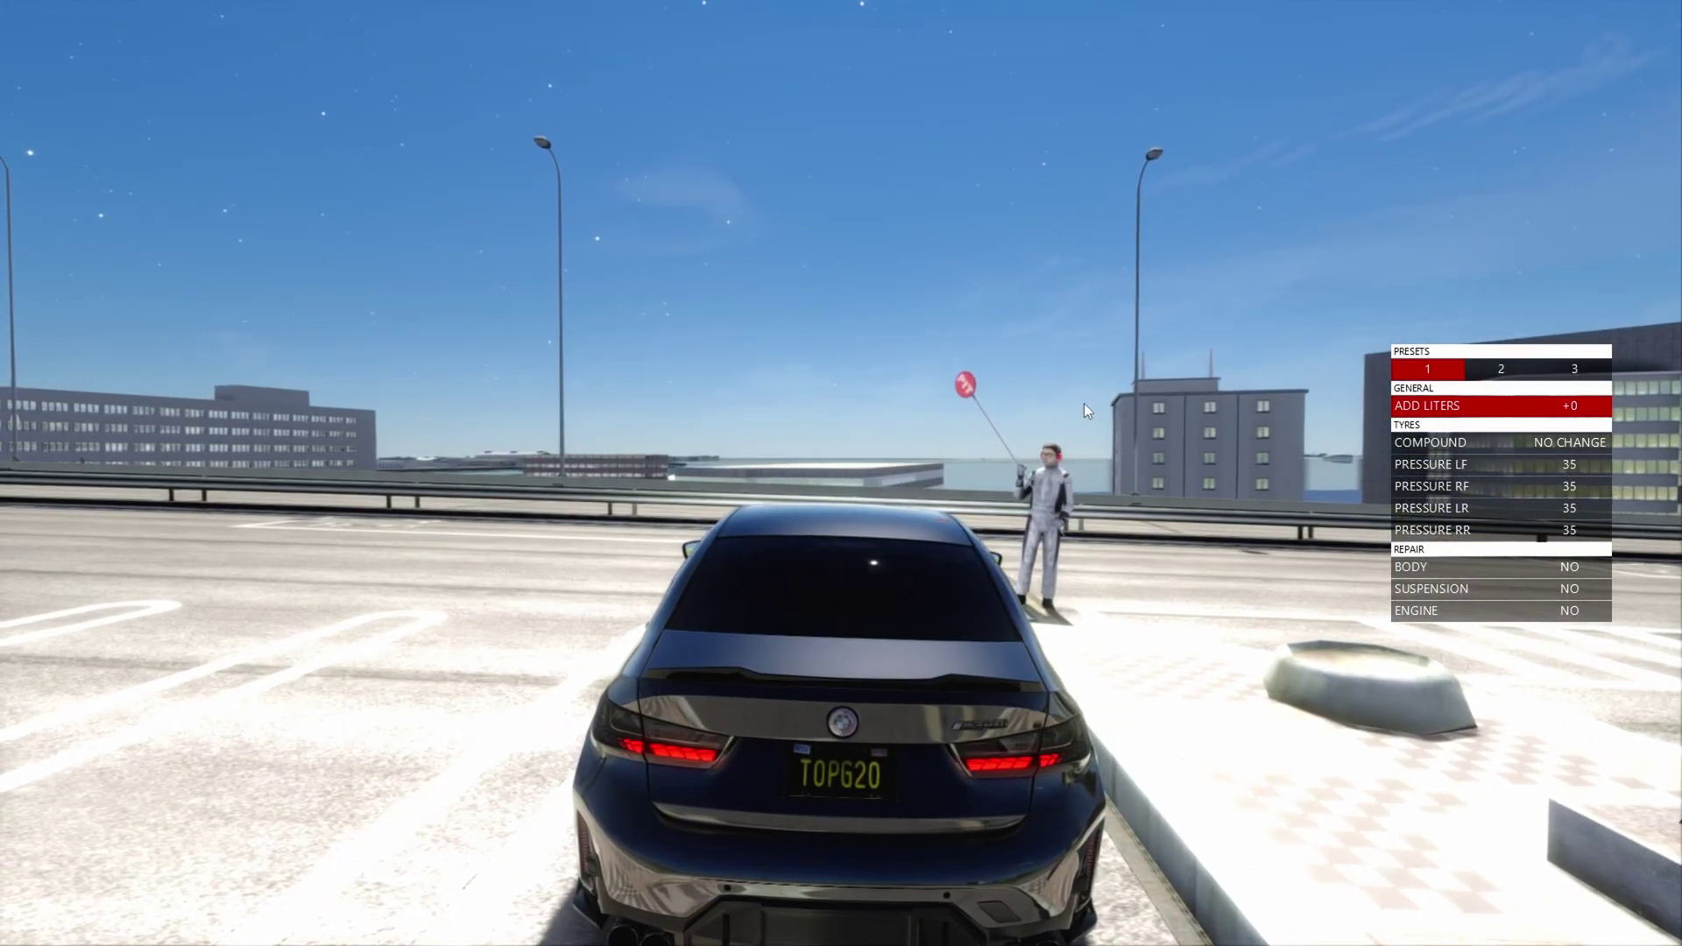
{"action": "mouse_move", "coordinate": [1658, 176]}
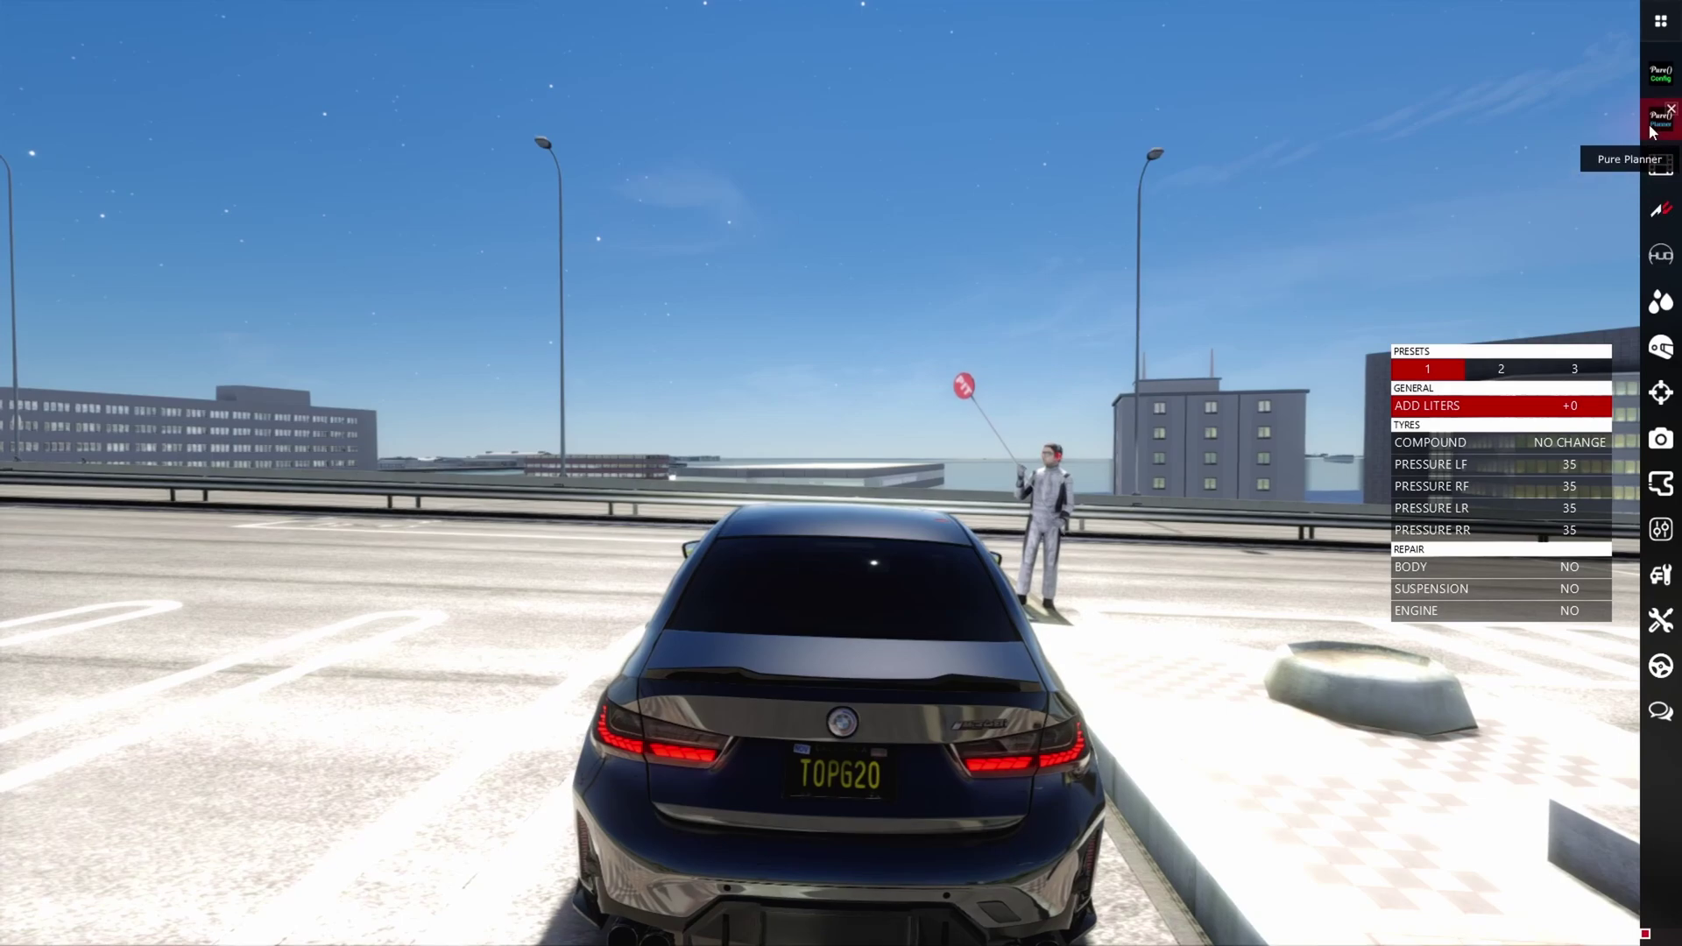
{"action": "left_click", "coordinate": [1653, 127]}
{"action": "left_click", "coordinate": [1653, 127]}
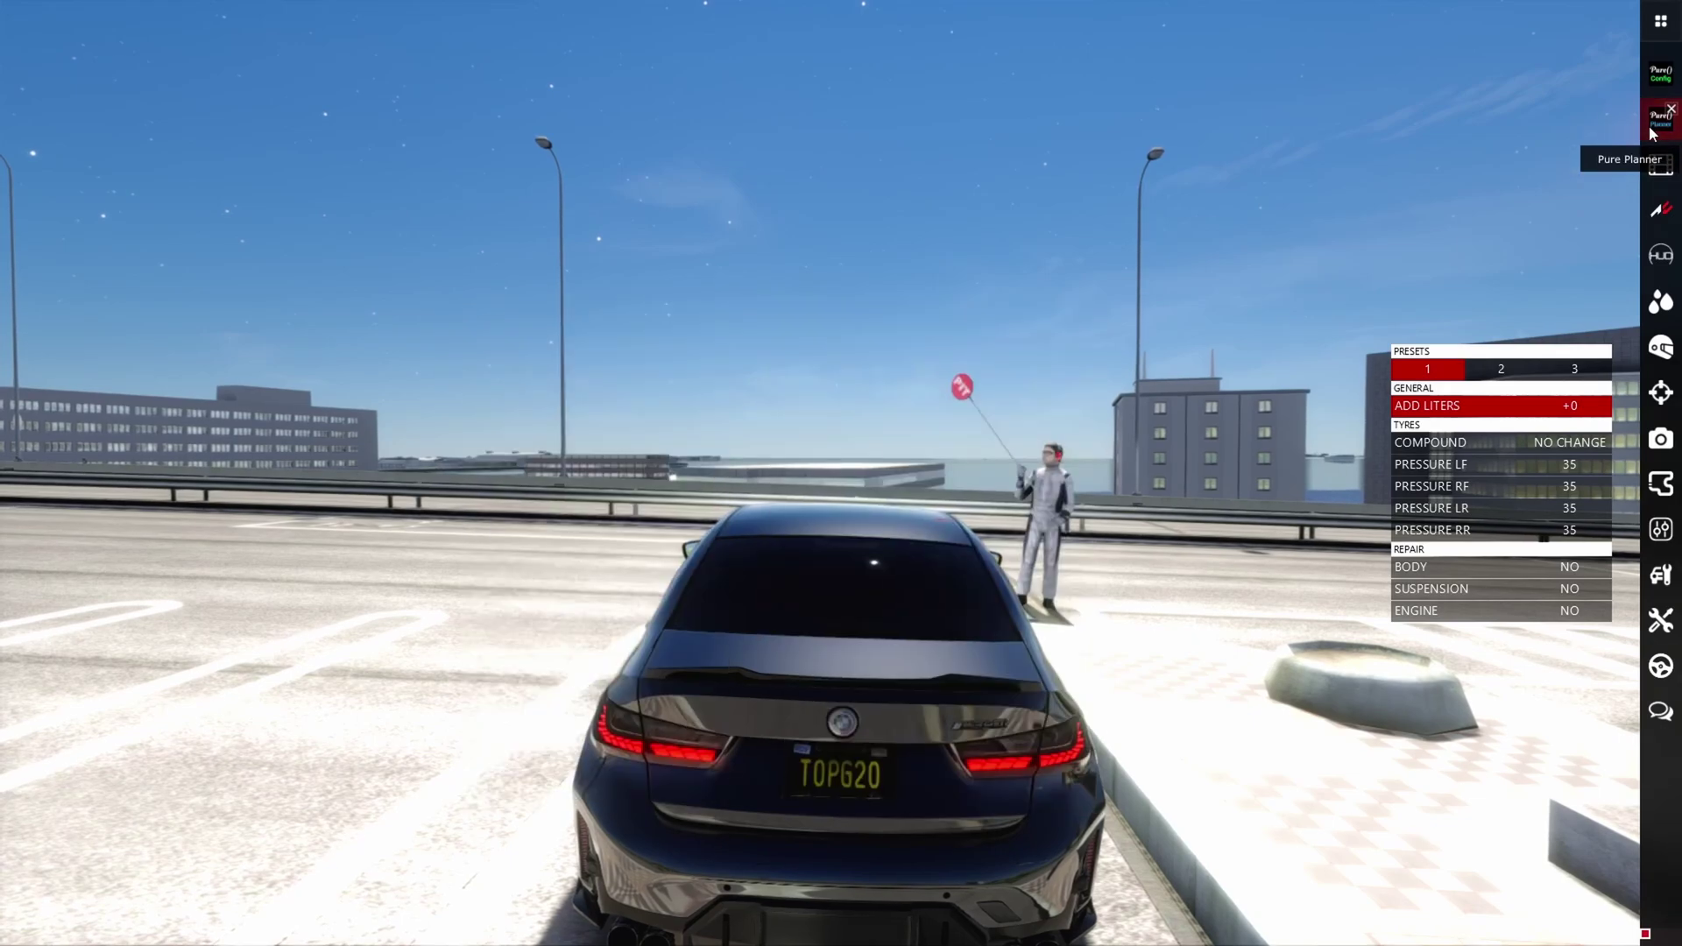
{"action": "left_click", "coordinate": [1662, 24]}
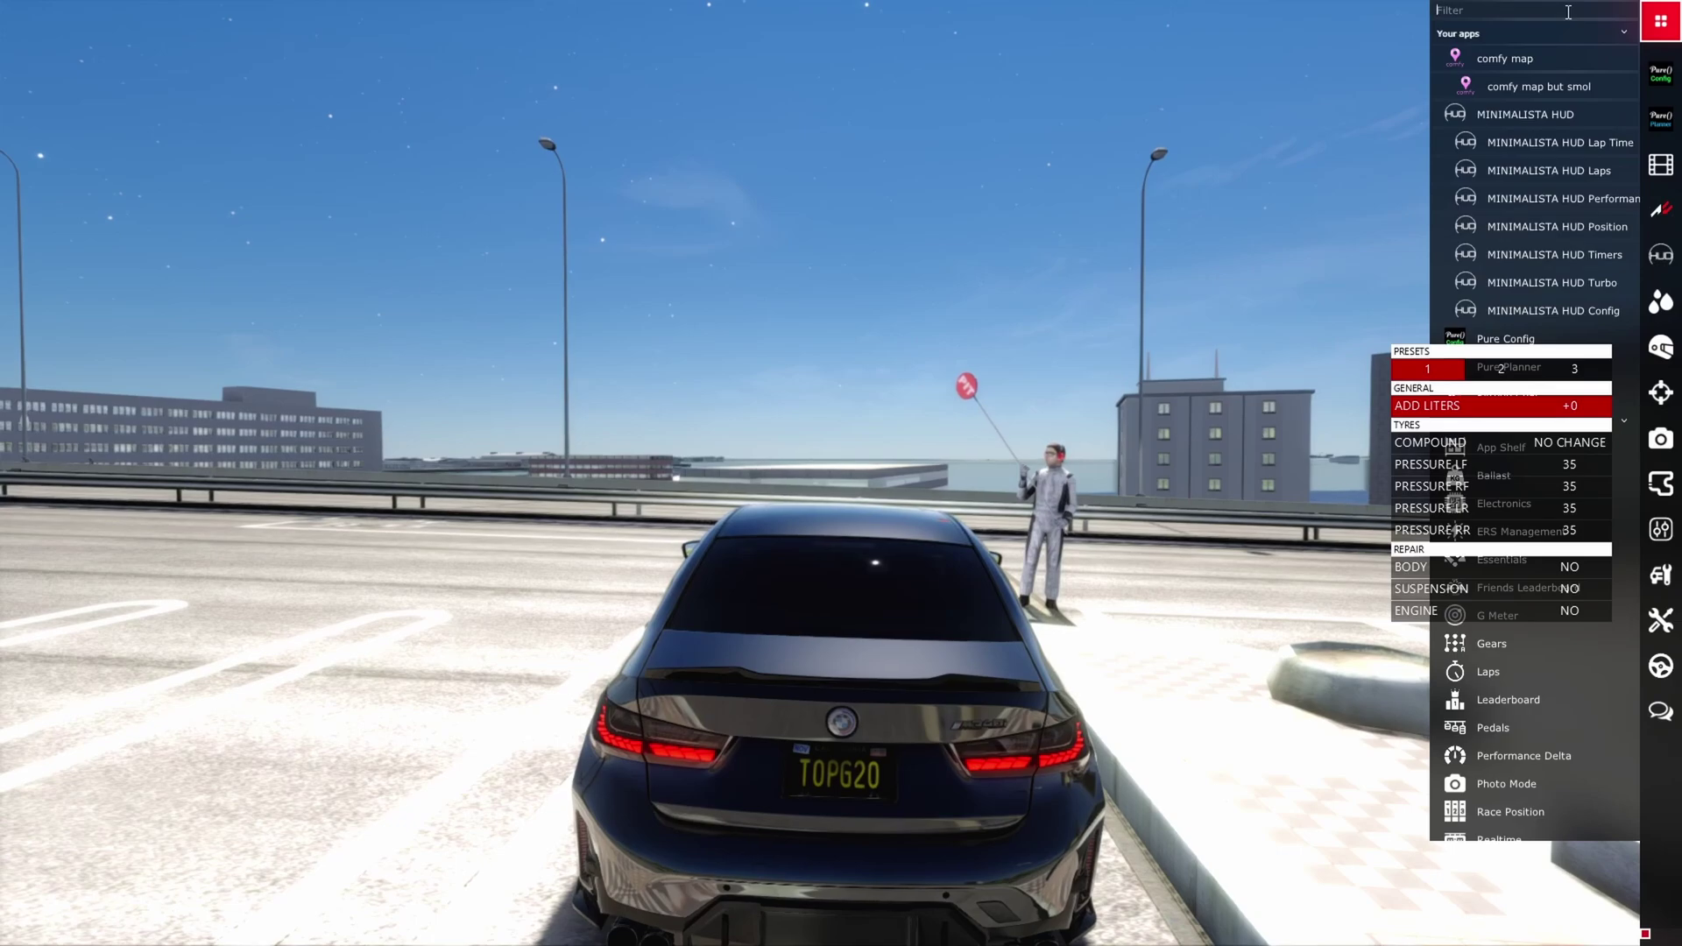
{"action": "type", "text": "pure"}
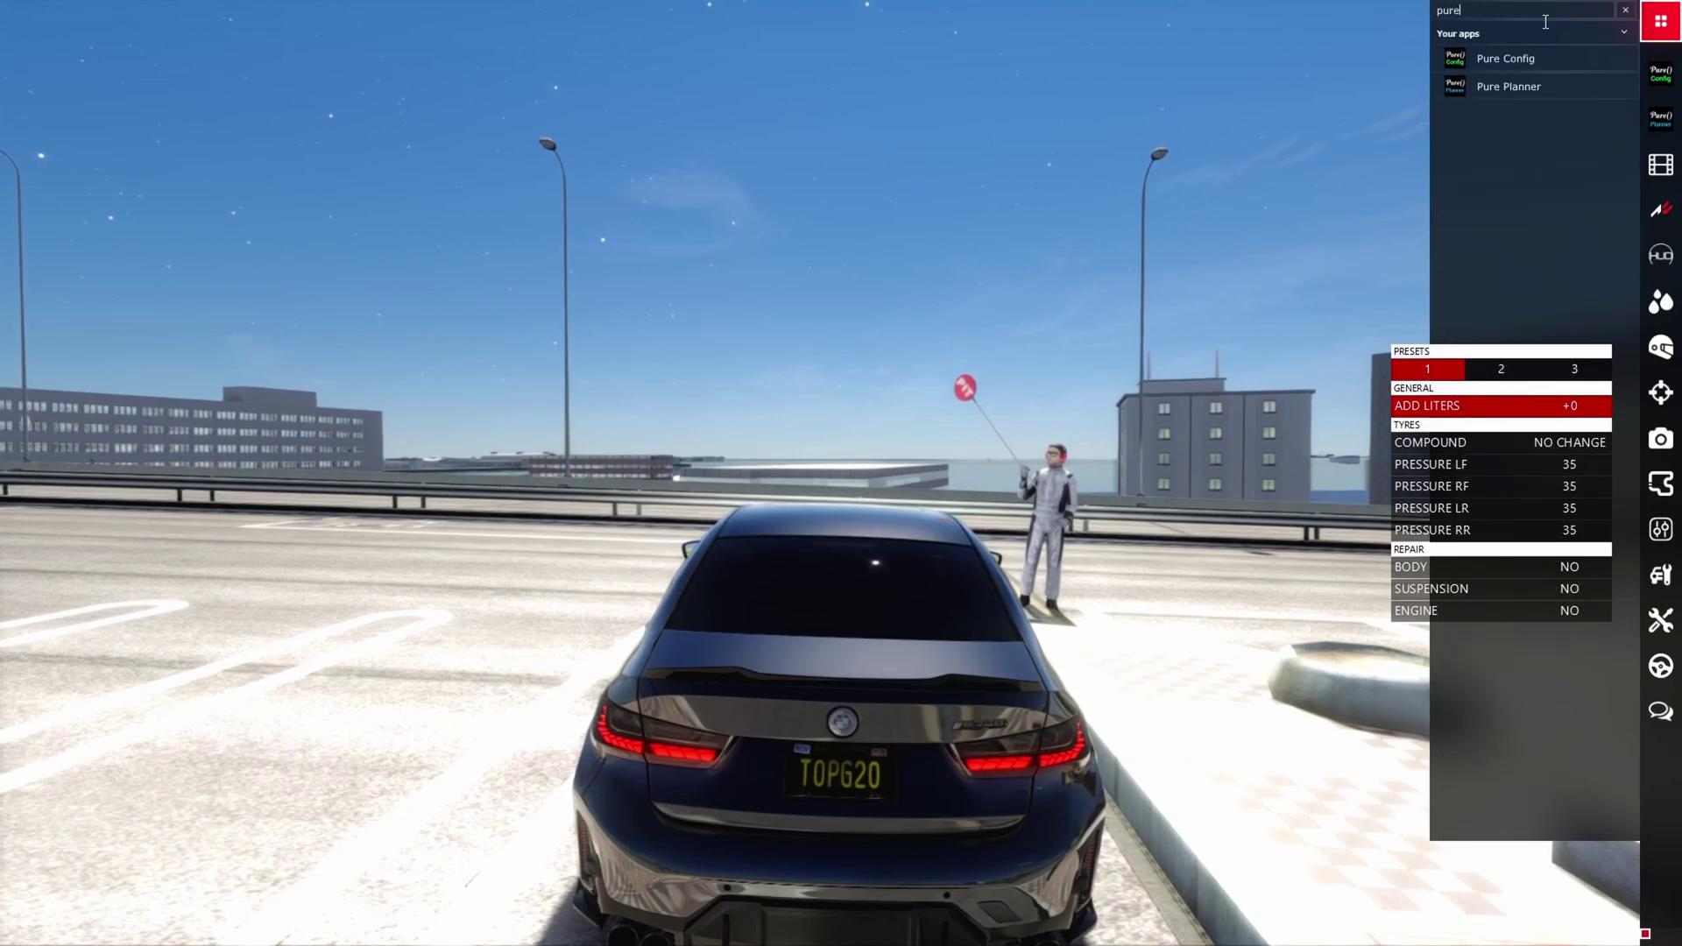
{"action": "left_click", "coordinate": [1504, 87]}
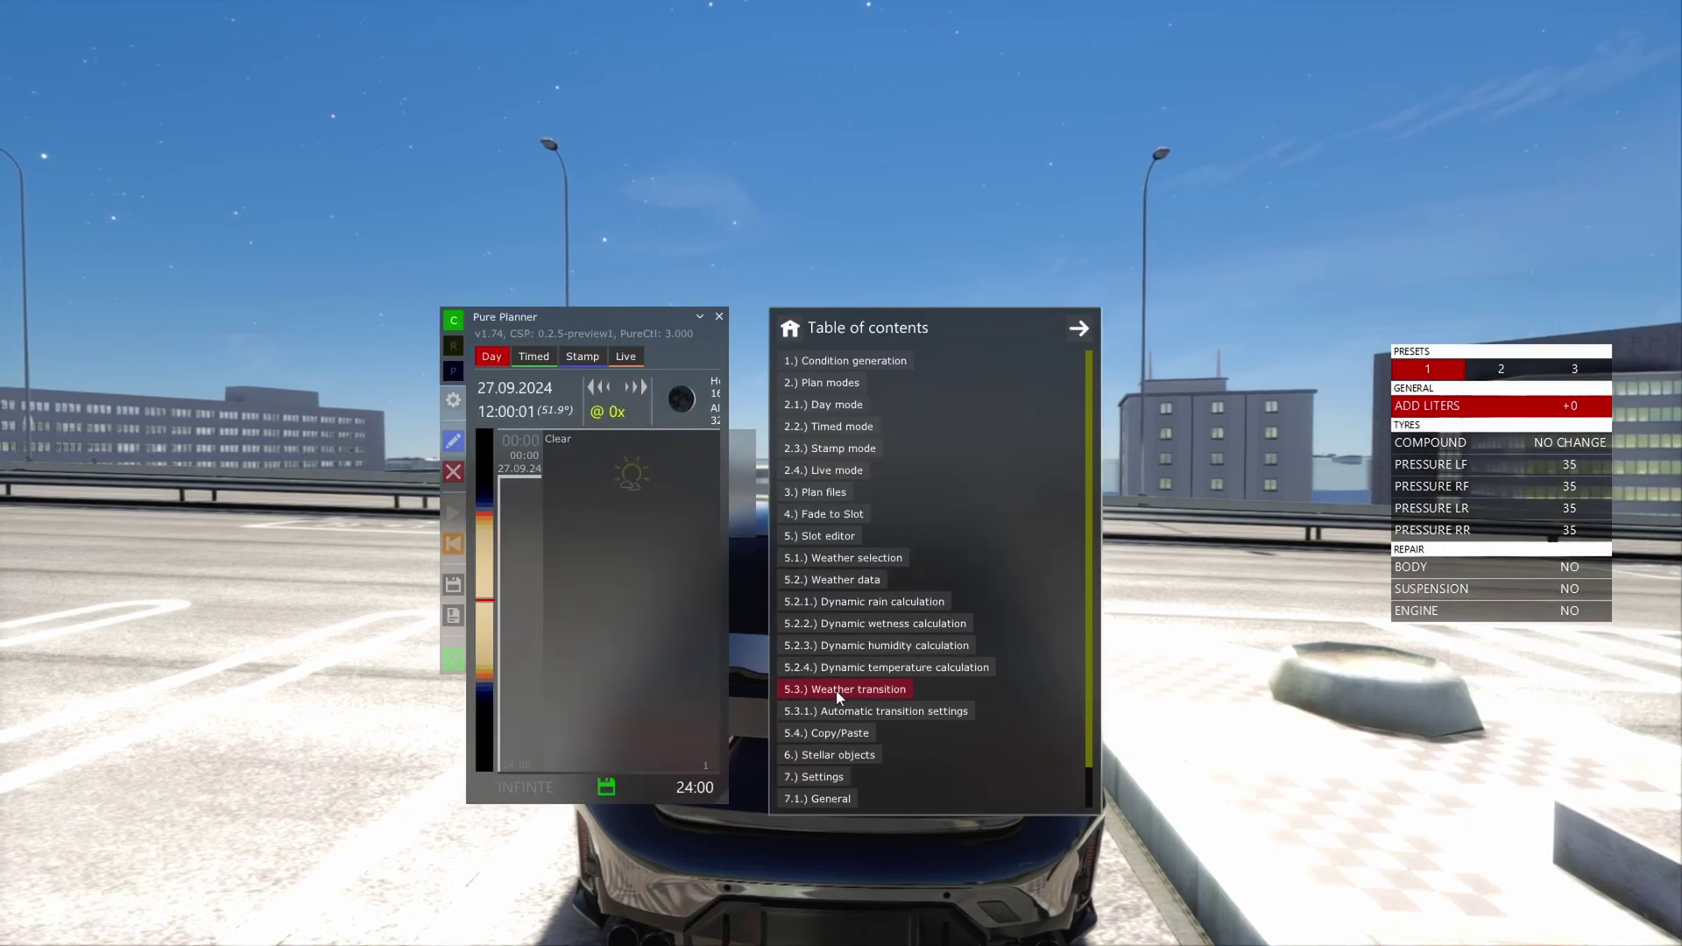
- Move the Pure Planner window clear and set the time of day to about 17:05
{"action": "left_click_drag", "start_coordinate": [581, 322], "coordinate": [726, 306]}
{"action": "left_click_drag", "start_coordinate": [594, 597], "coordinate": [601, 643]}
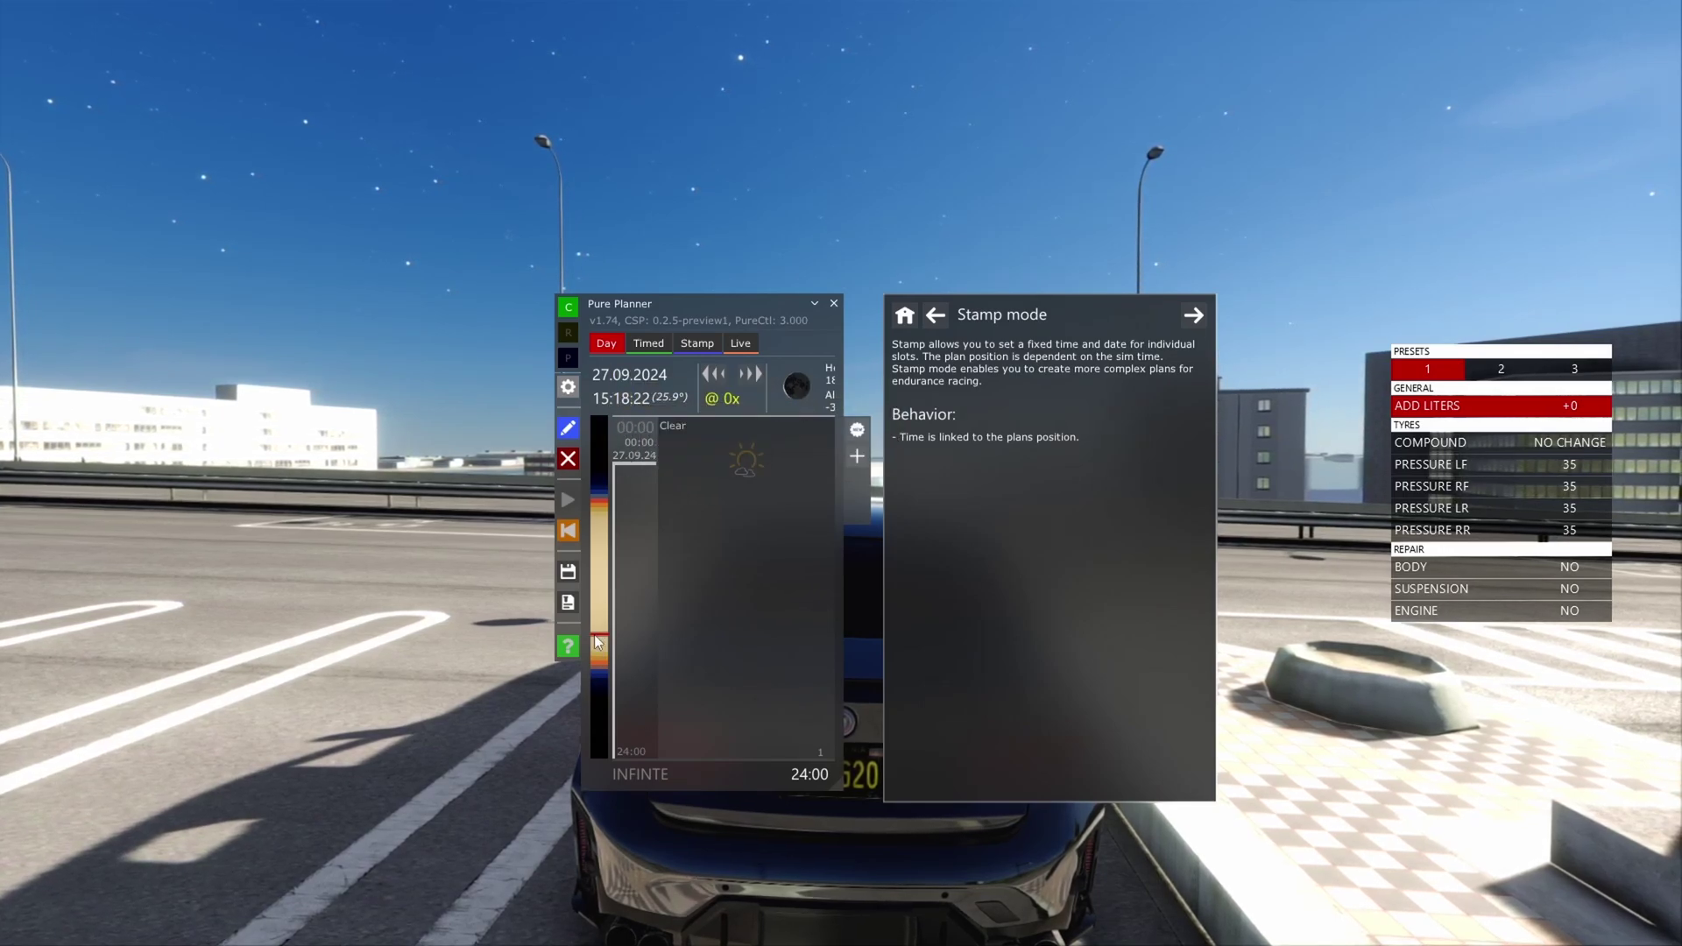
{"action": "left_click_drag", "start_coordinate": [596, 639], "coordinate": [593, 661]}
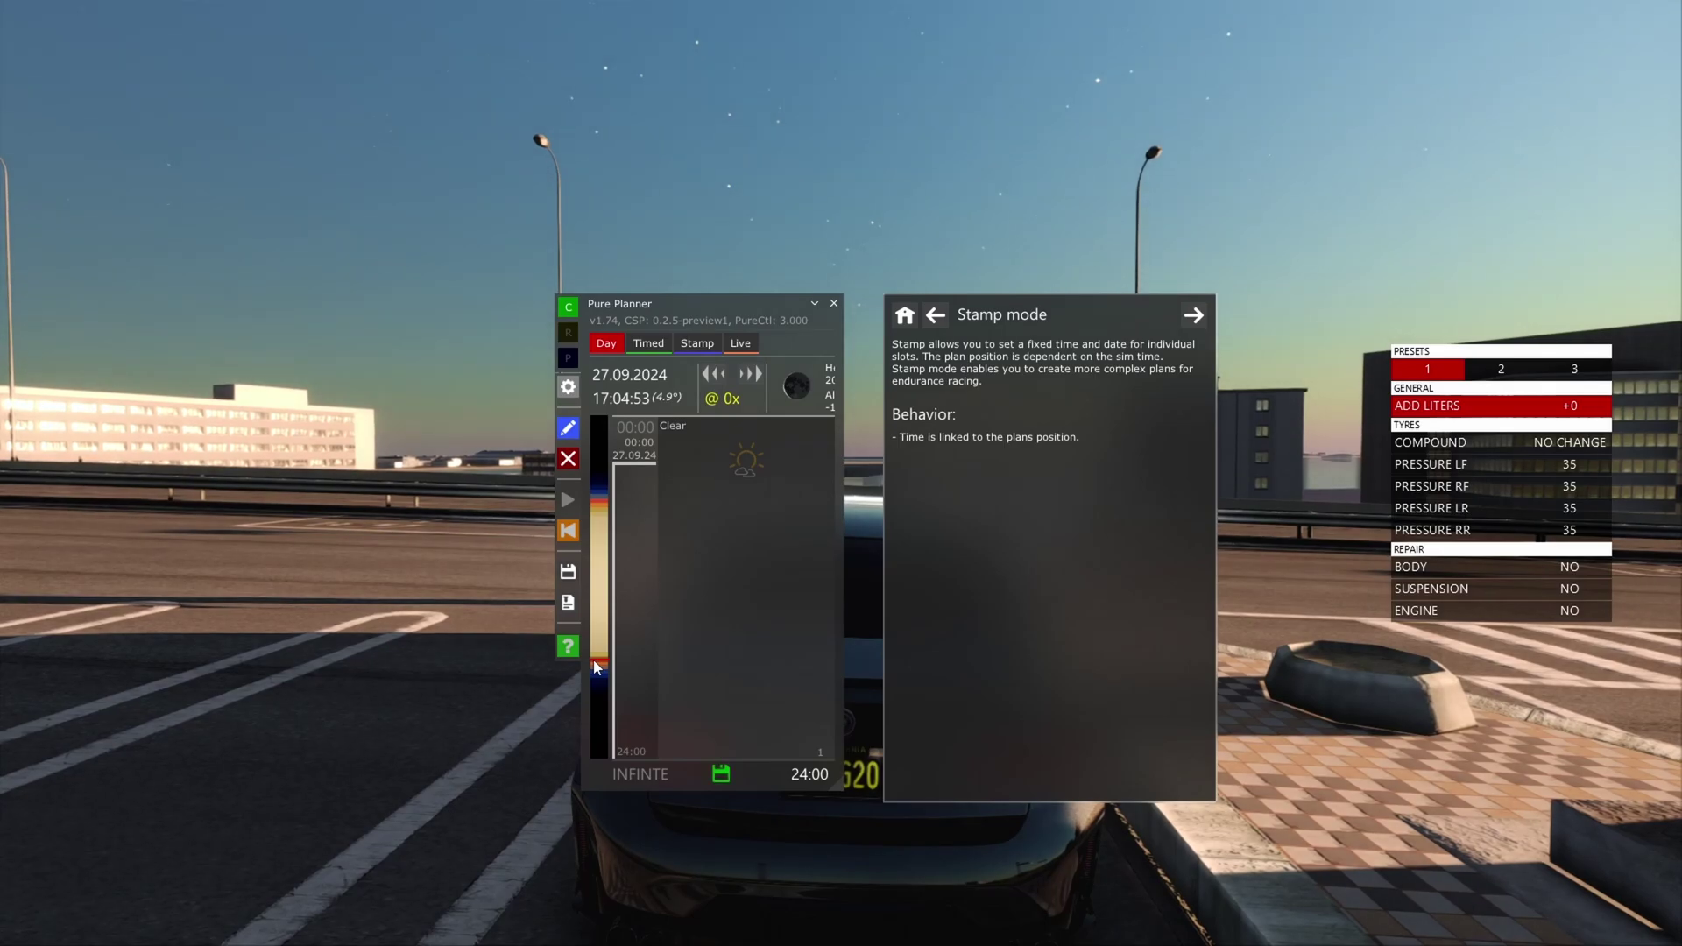
- Open the planner's weather preset settings and set the weather type to Scattered Clouds
{"action": "left_click", "coordinate": [568, 388]}
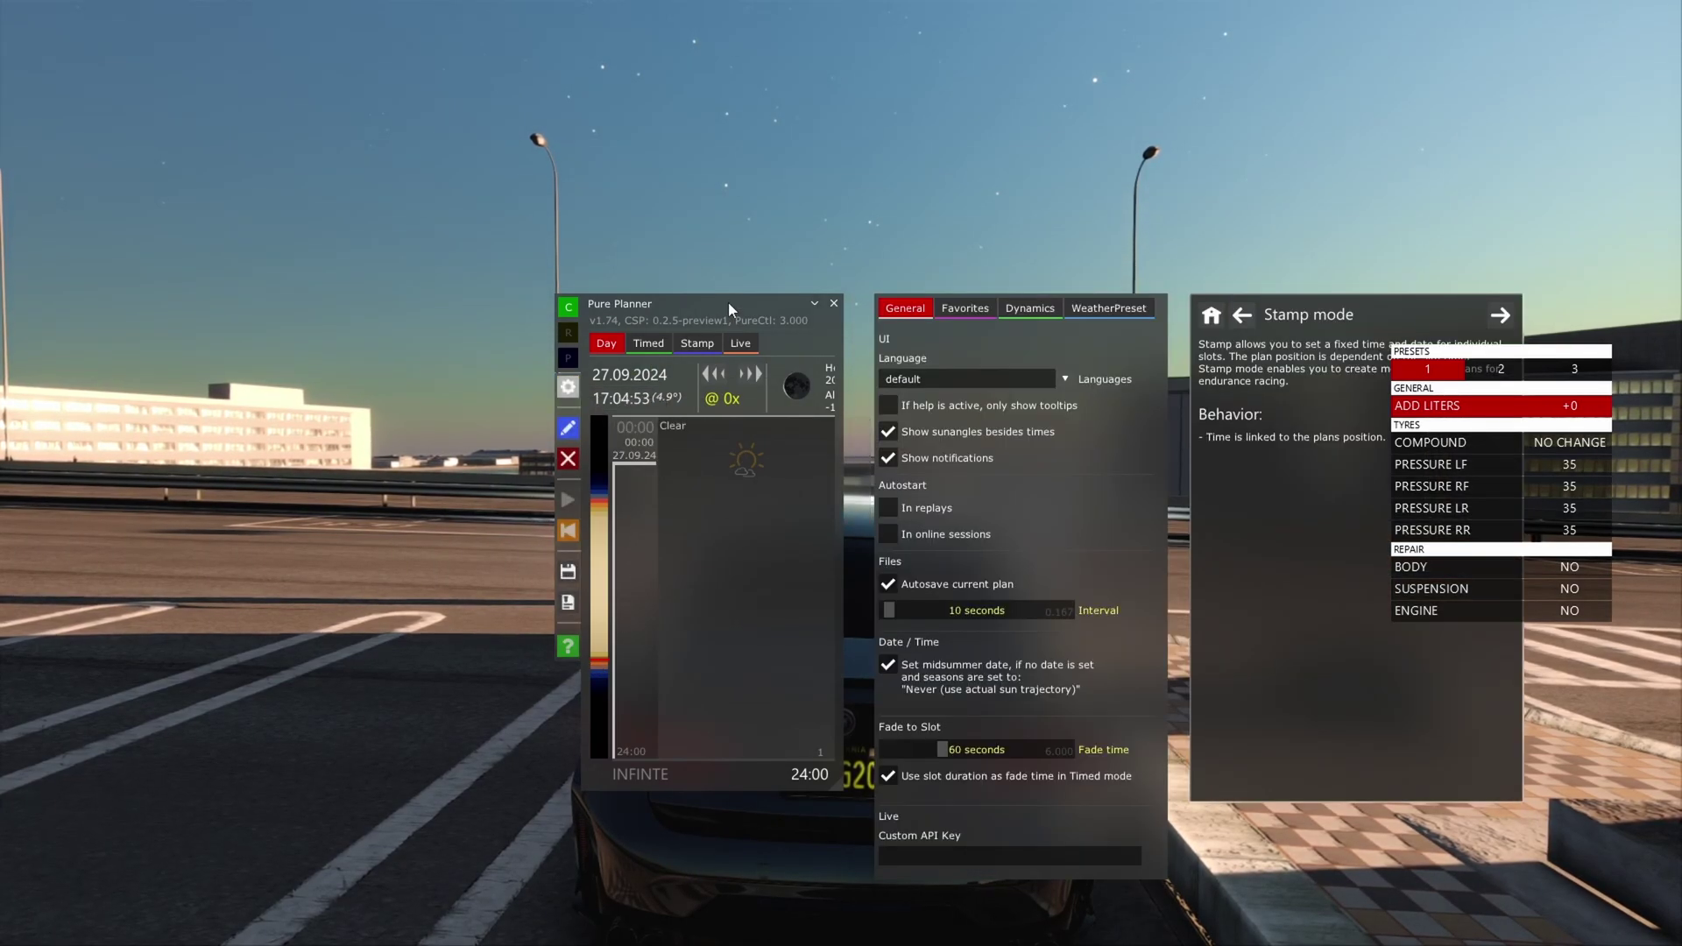
{"action": "left_click_drag", "start_coordinate": [725, 302], "coordinate": [547, 326]}
{"action": "left_click", "coordinate": [948, 333]}
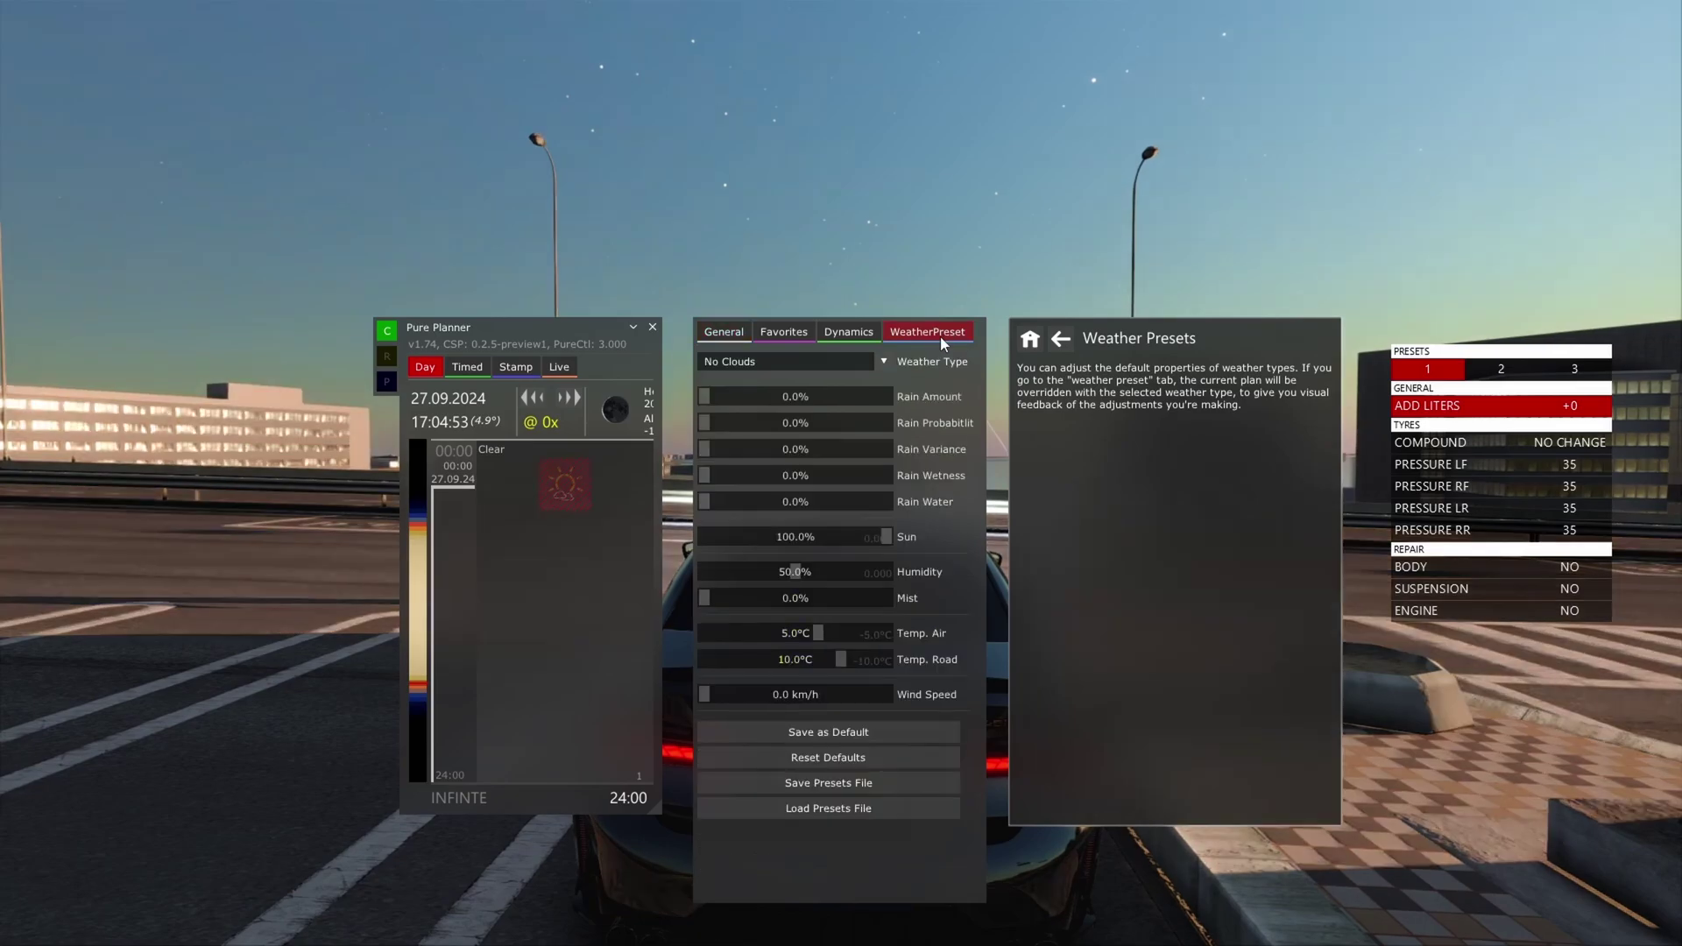
{"action": "left_click", "coordinate": [765, 361]}
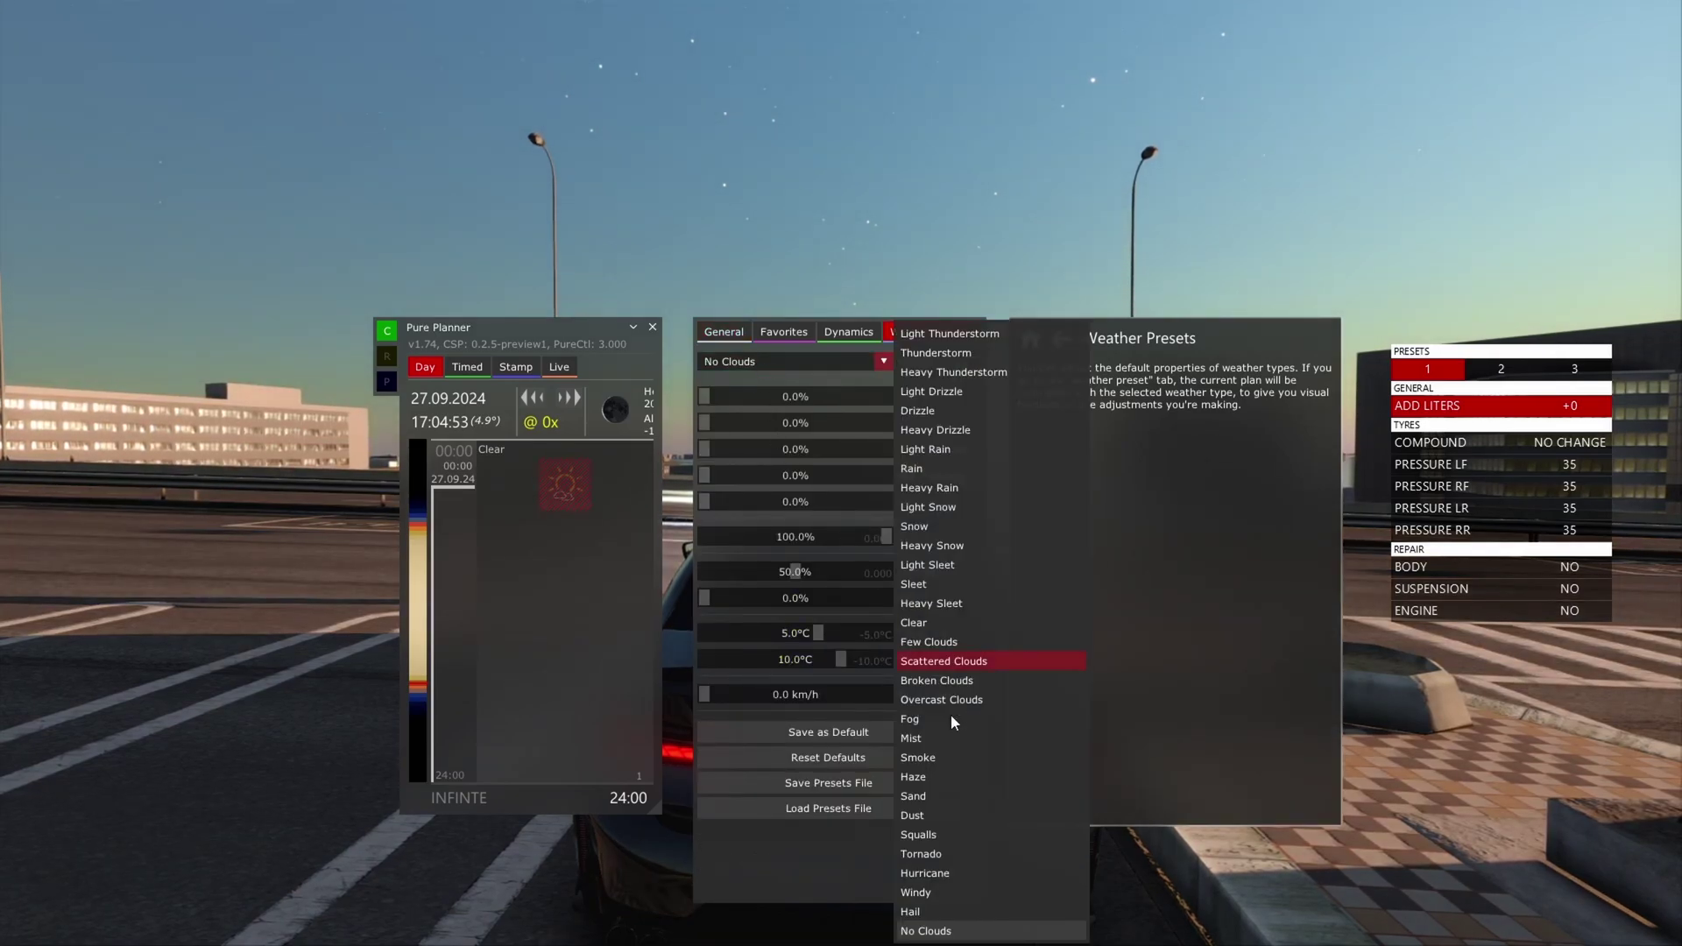
{"action": "left_click", "coordinate": [943, 661]}
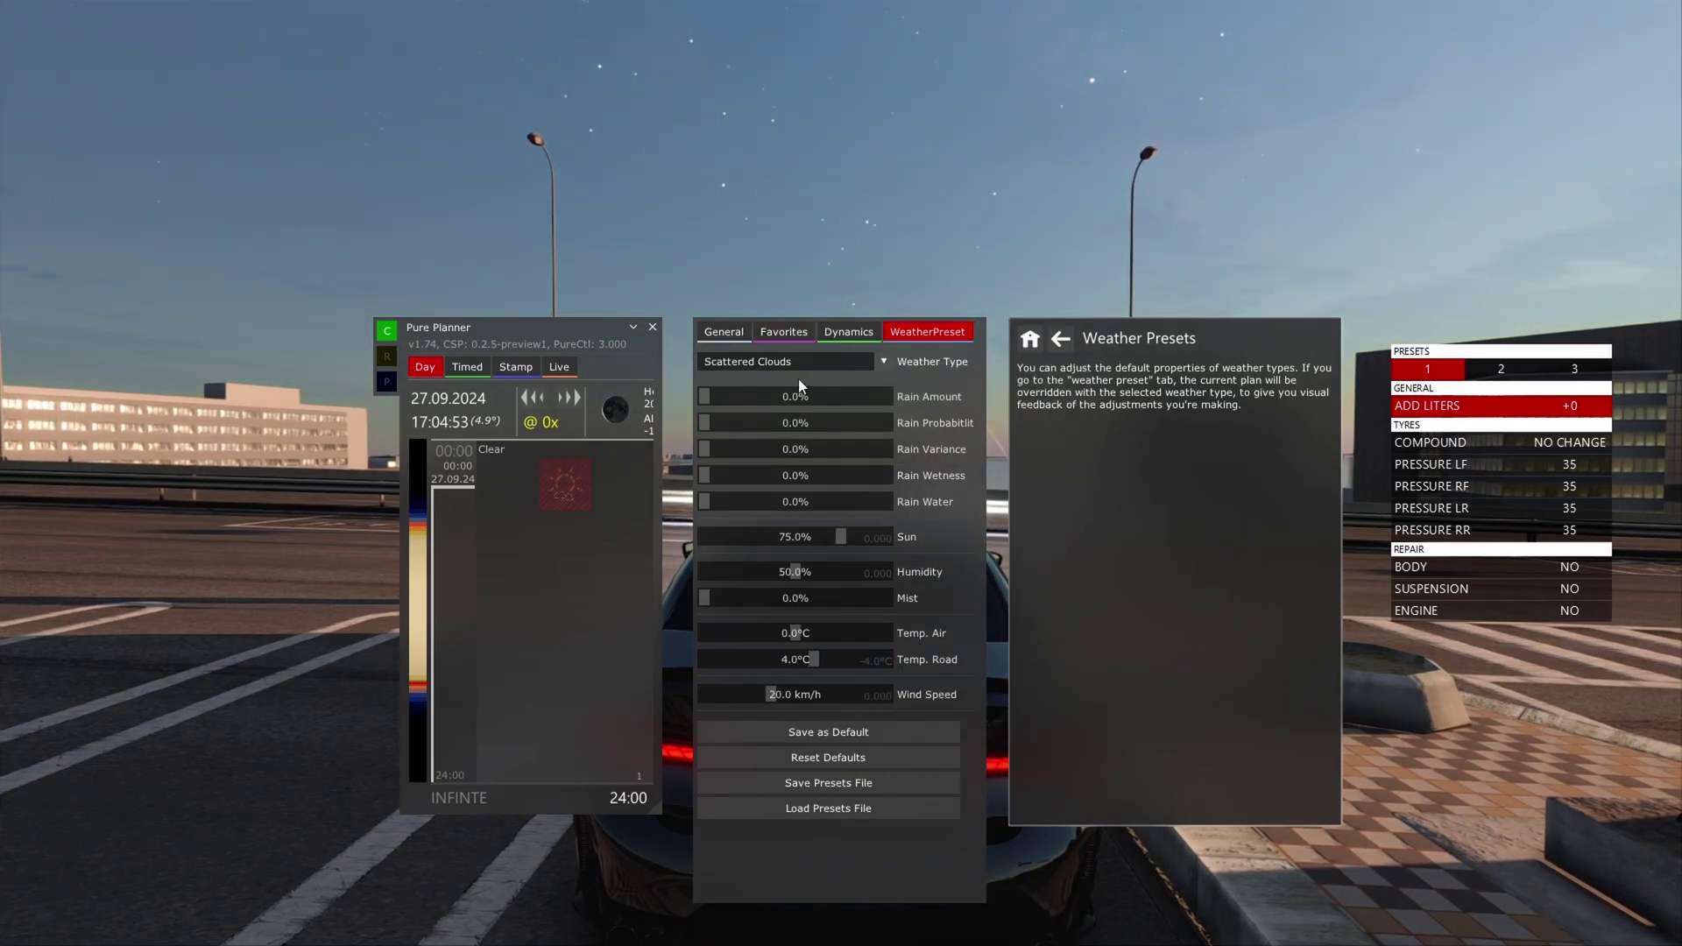
- Change the weather type to Broken Clouds and set the time of day to about 17:23
{"action": "mouse_move", "coordinate": [515, 348]}
{"action": "left_click_drag", "start_coordinate": [513, 343], "coordinate": [534, 371]}
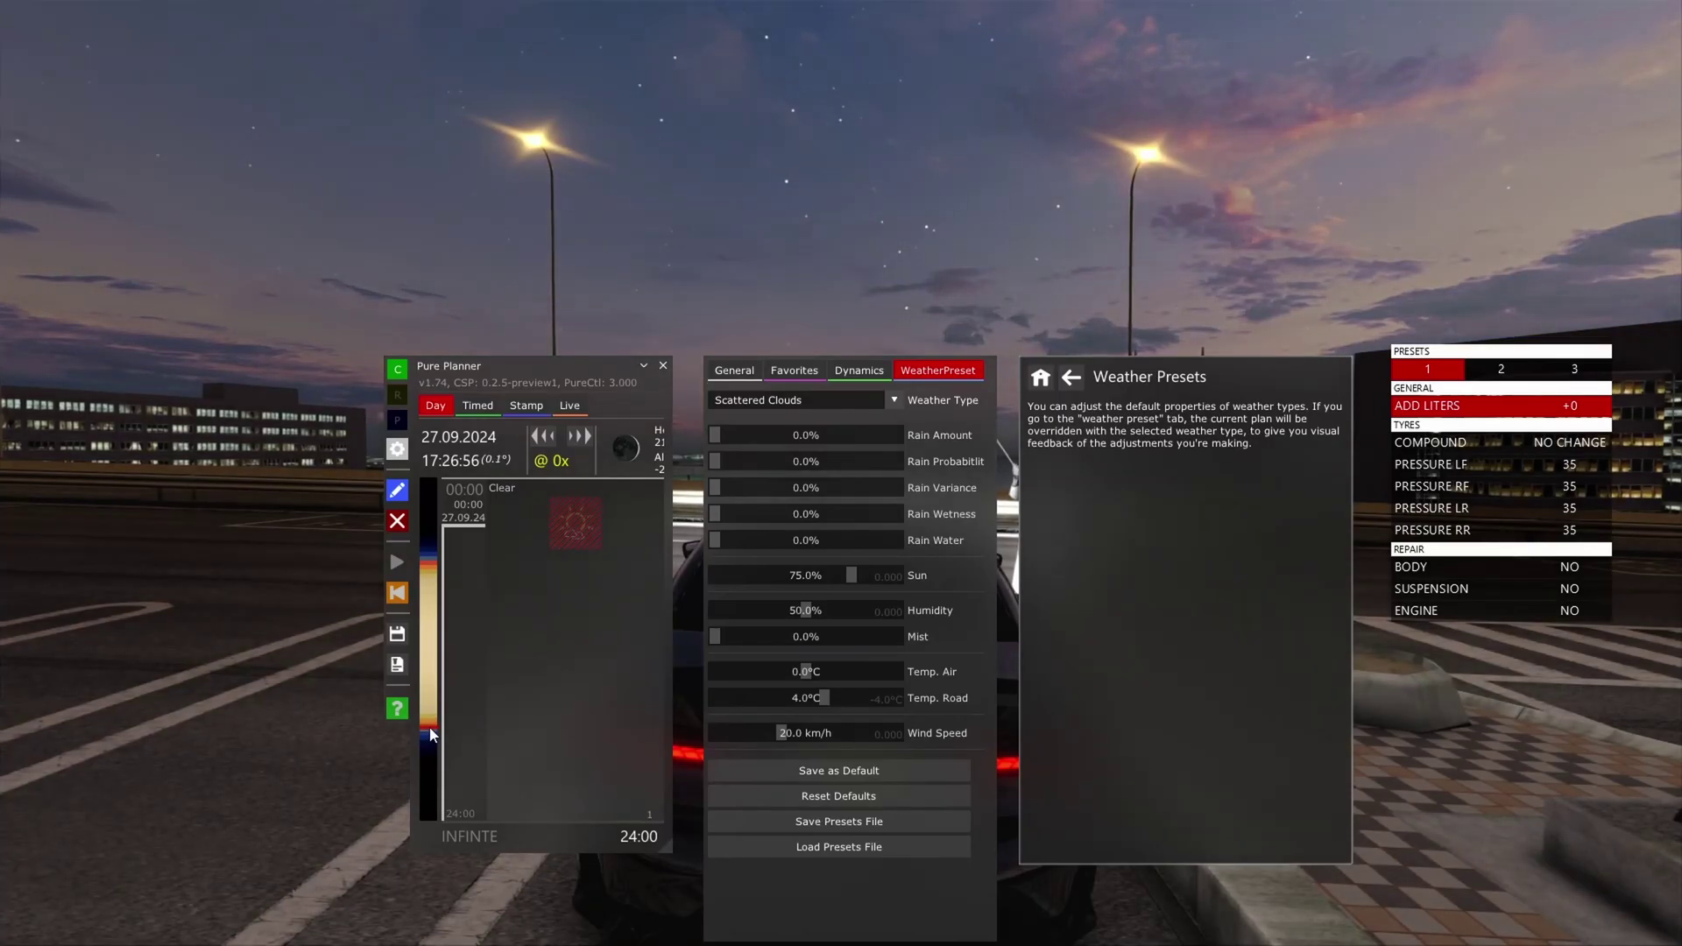
{"action": "left_click", "coordinate": [842, 403]}
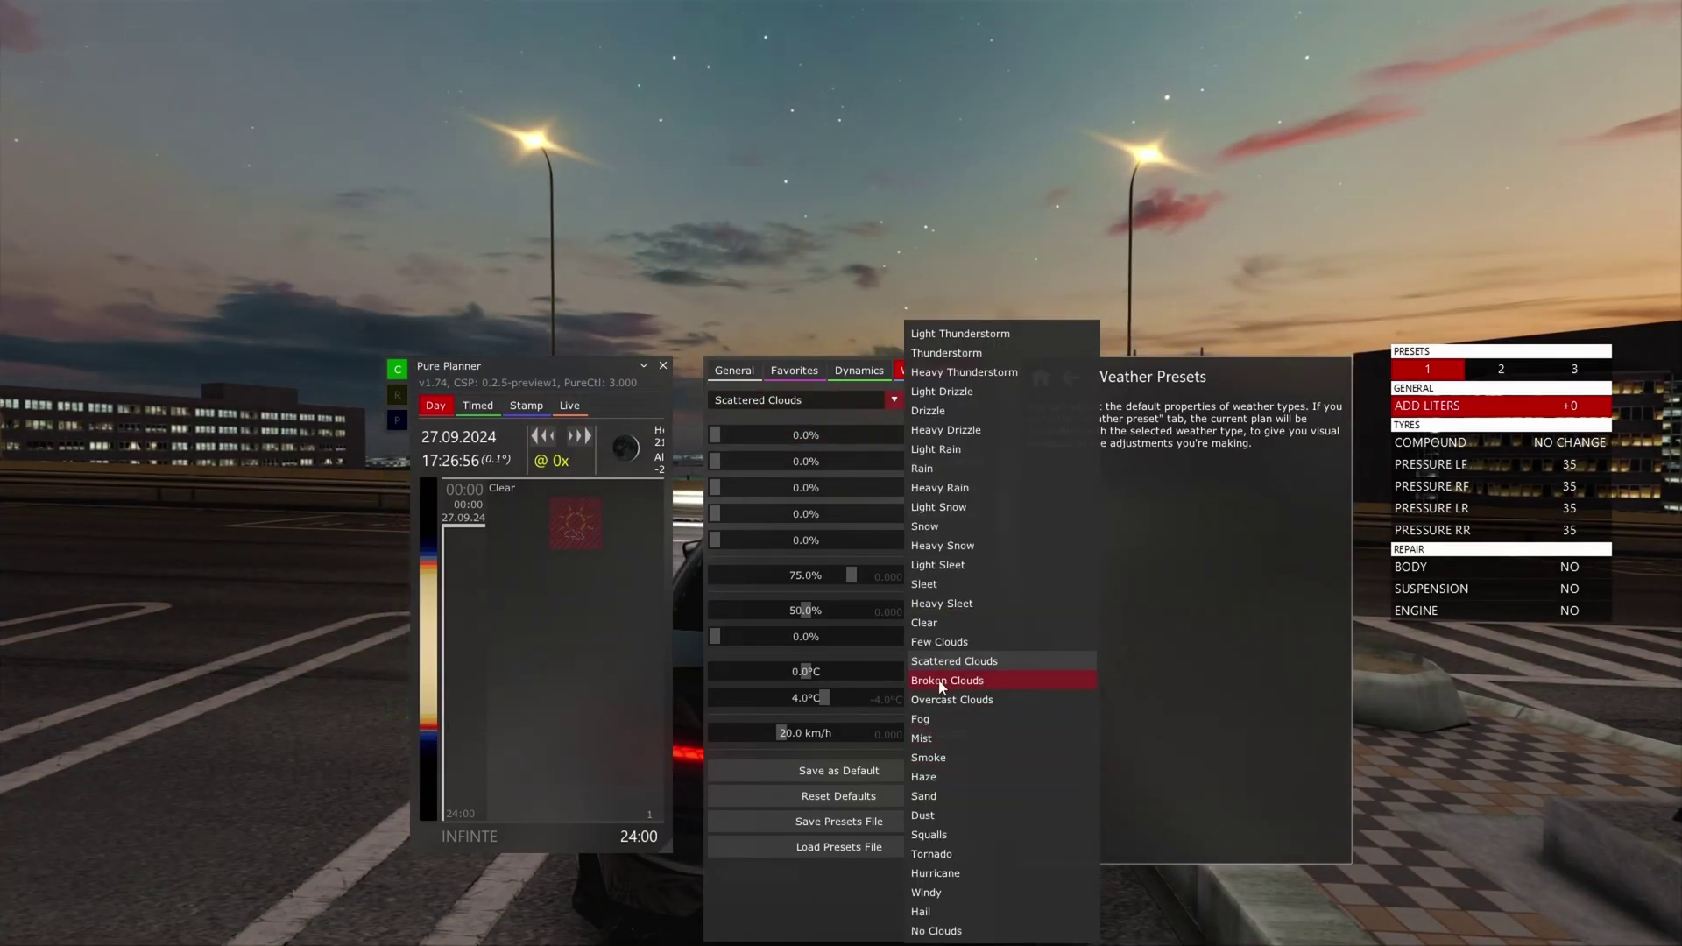
{"action": "left_click", "coordinate": [961, 682]}
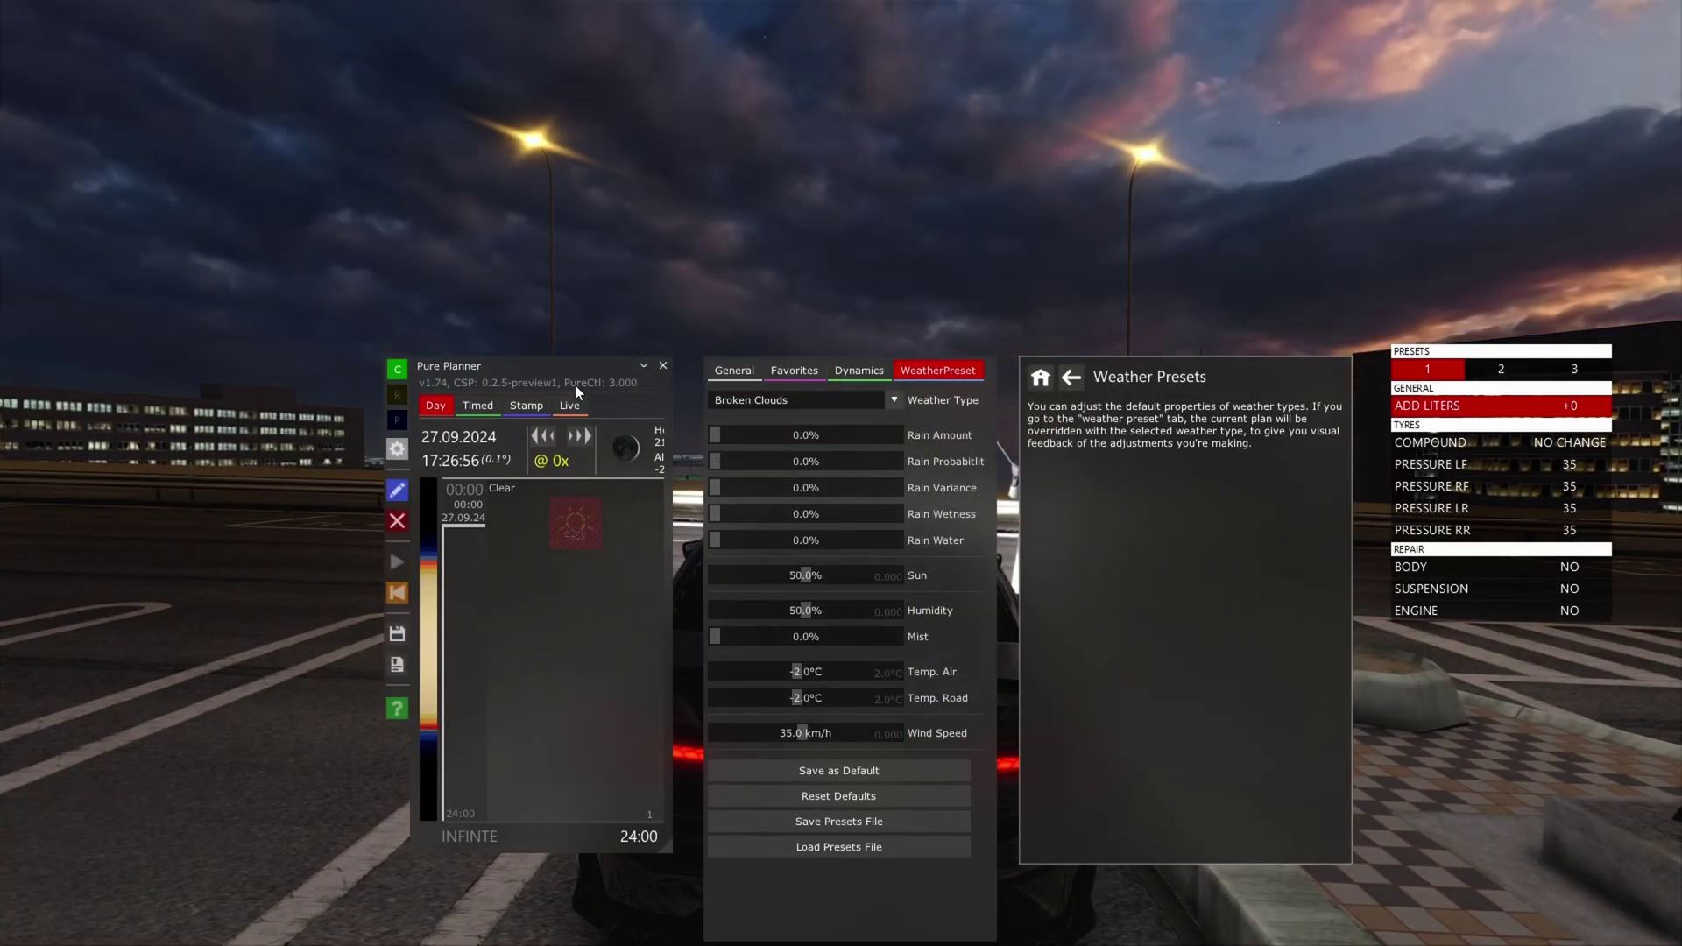
{"action": "left_click_drag", "start_coordinate": [575, 384], "coordinate": [578, 408]}
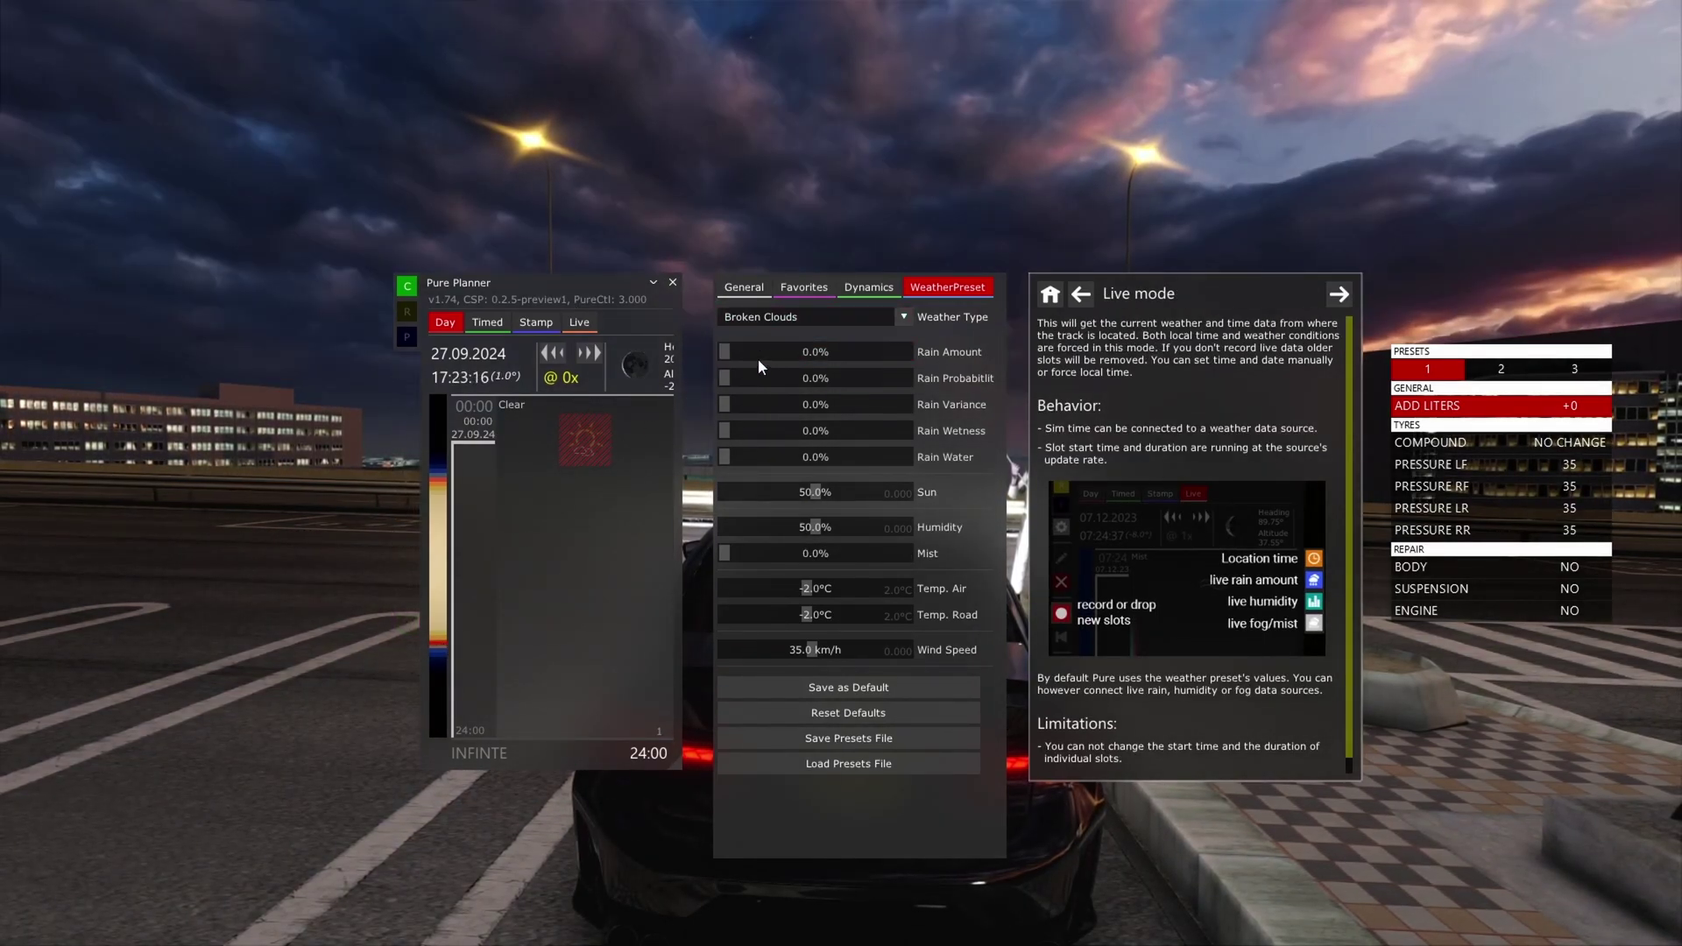
- Set the Broken Clouds rain amount to 9.5%, probability 41.3%, variance 43.7%, wetness and water 100%, and close Pure Planner
{"action": "left_click_drag", "start_coordinate": [775, 348], "coordinate": [911, 433]}
{"action": "left_click_drag", "start_coordinate": [859, 458], "coordinate": [911, 457]}
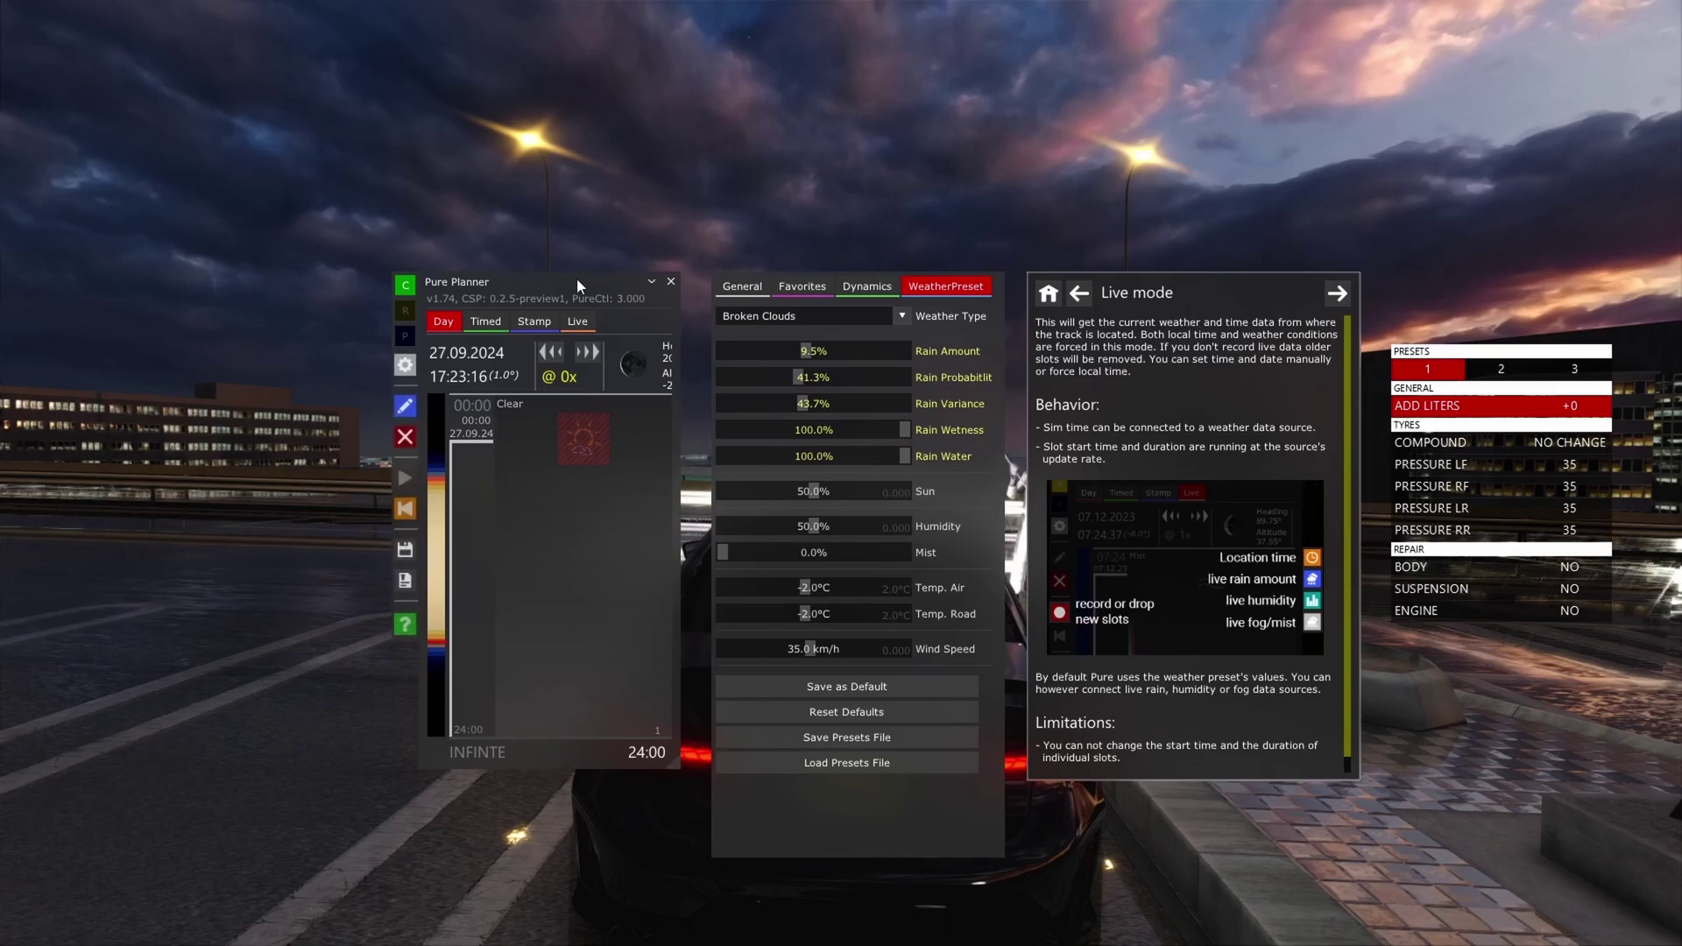
{"action": "mouse_move", "coordinate": [1645, 141]}
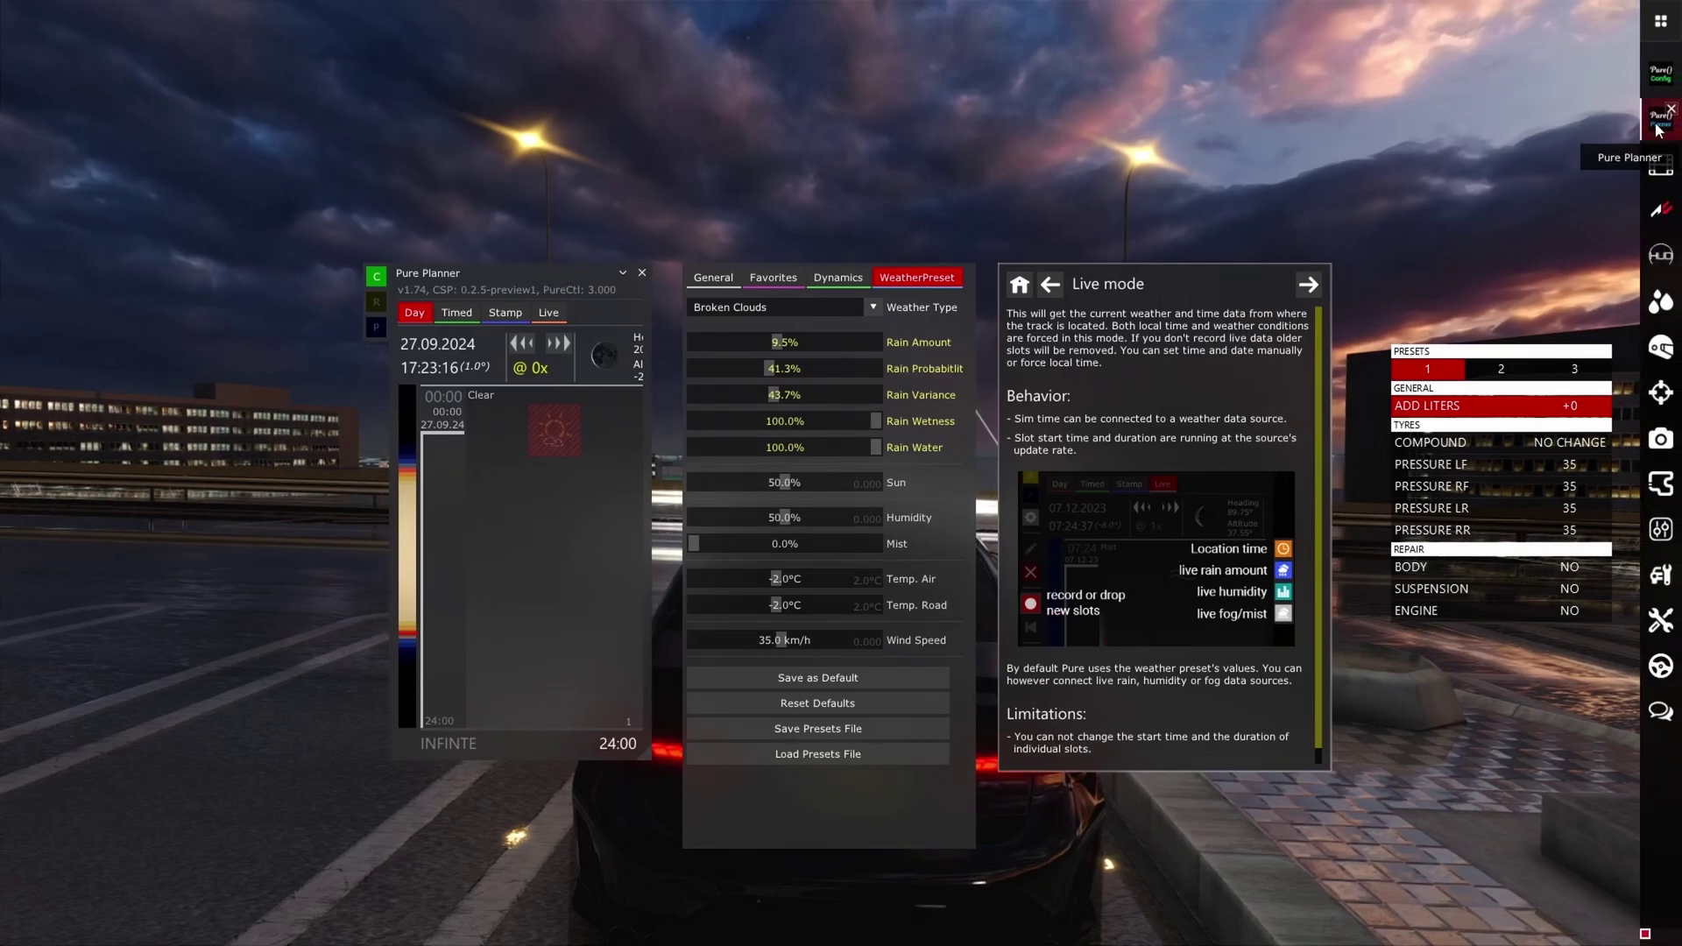
{"action": "left_click", "coordinate": [1657, 131]}
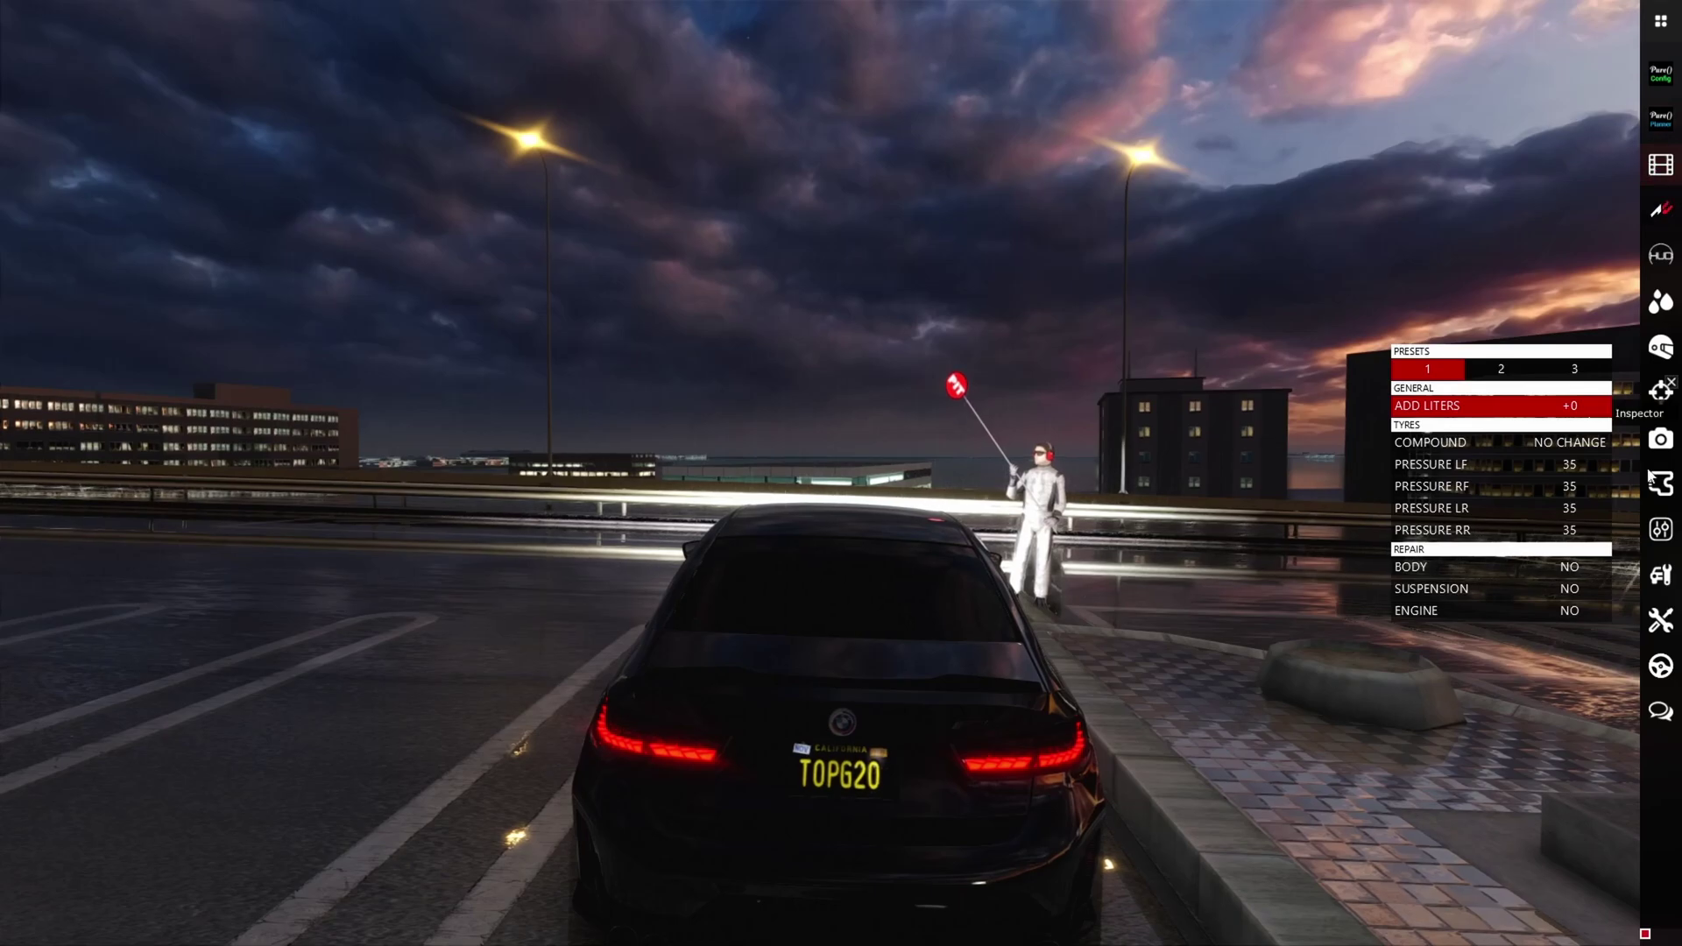
- Filter the in-game apps by "weathe" and open WeatherFX Debug
{"action": "left_click", "coordinate": [1656, 26]}
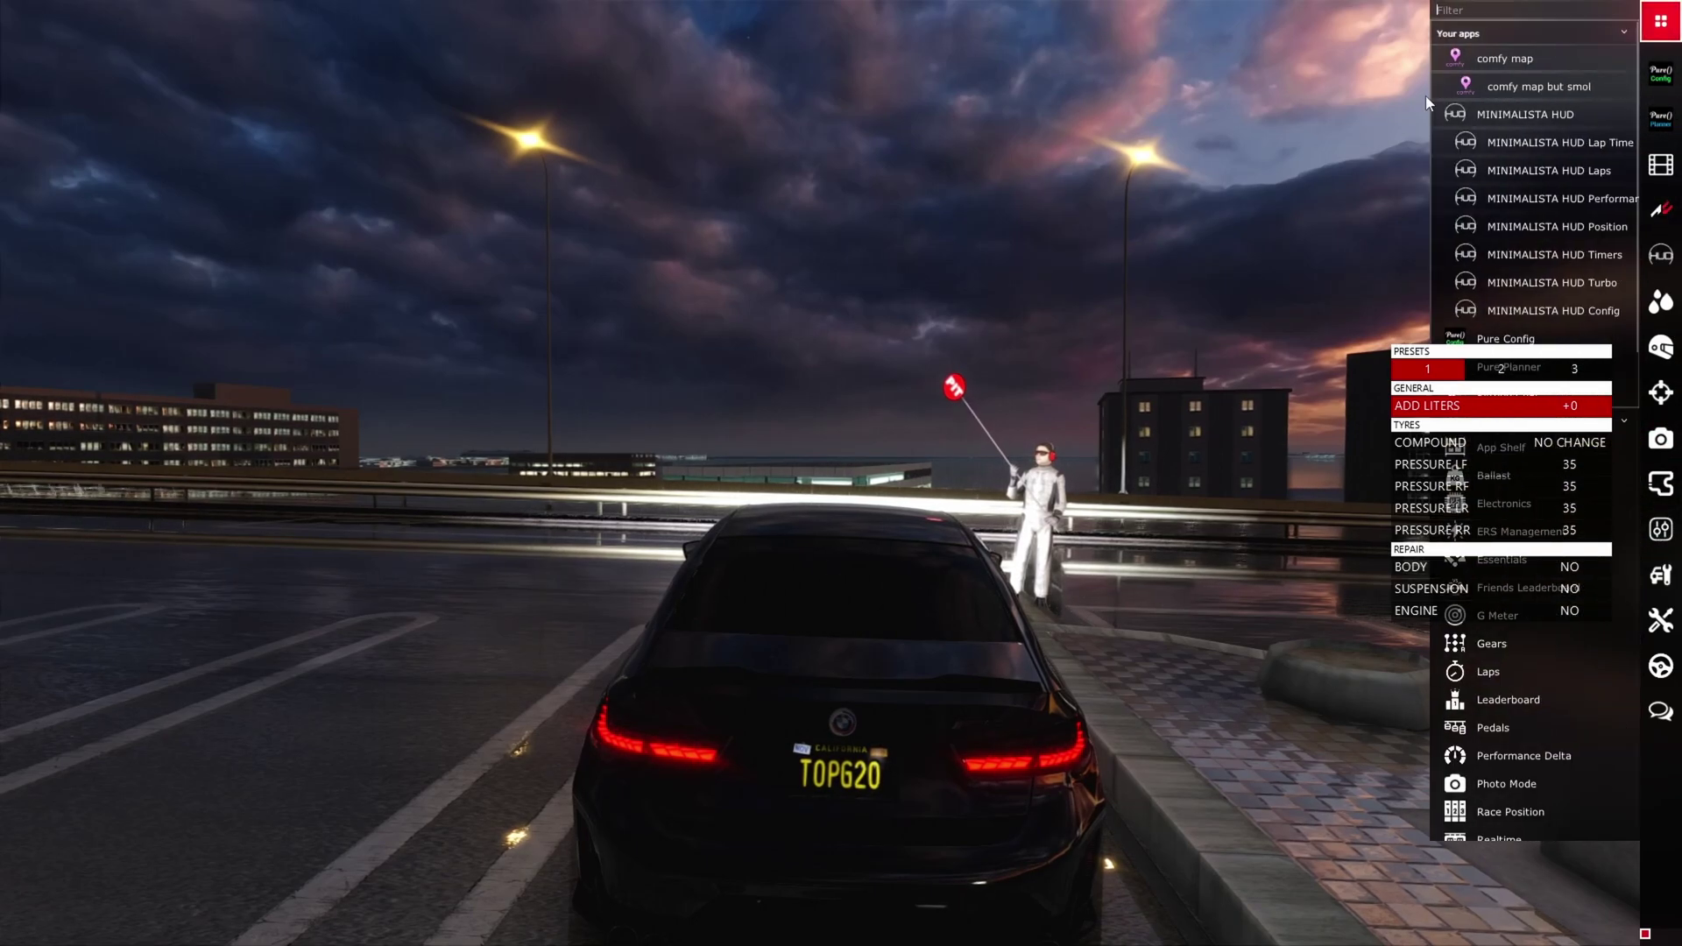
{"action": "type", "text": "weat"}
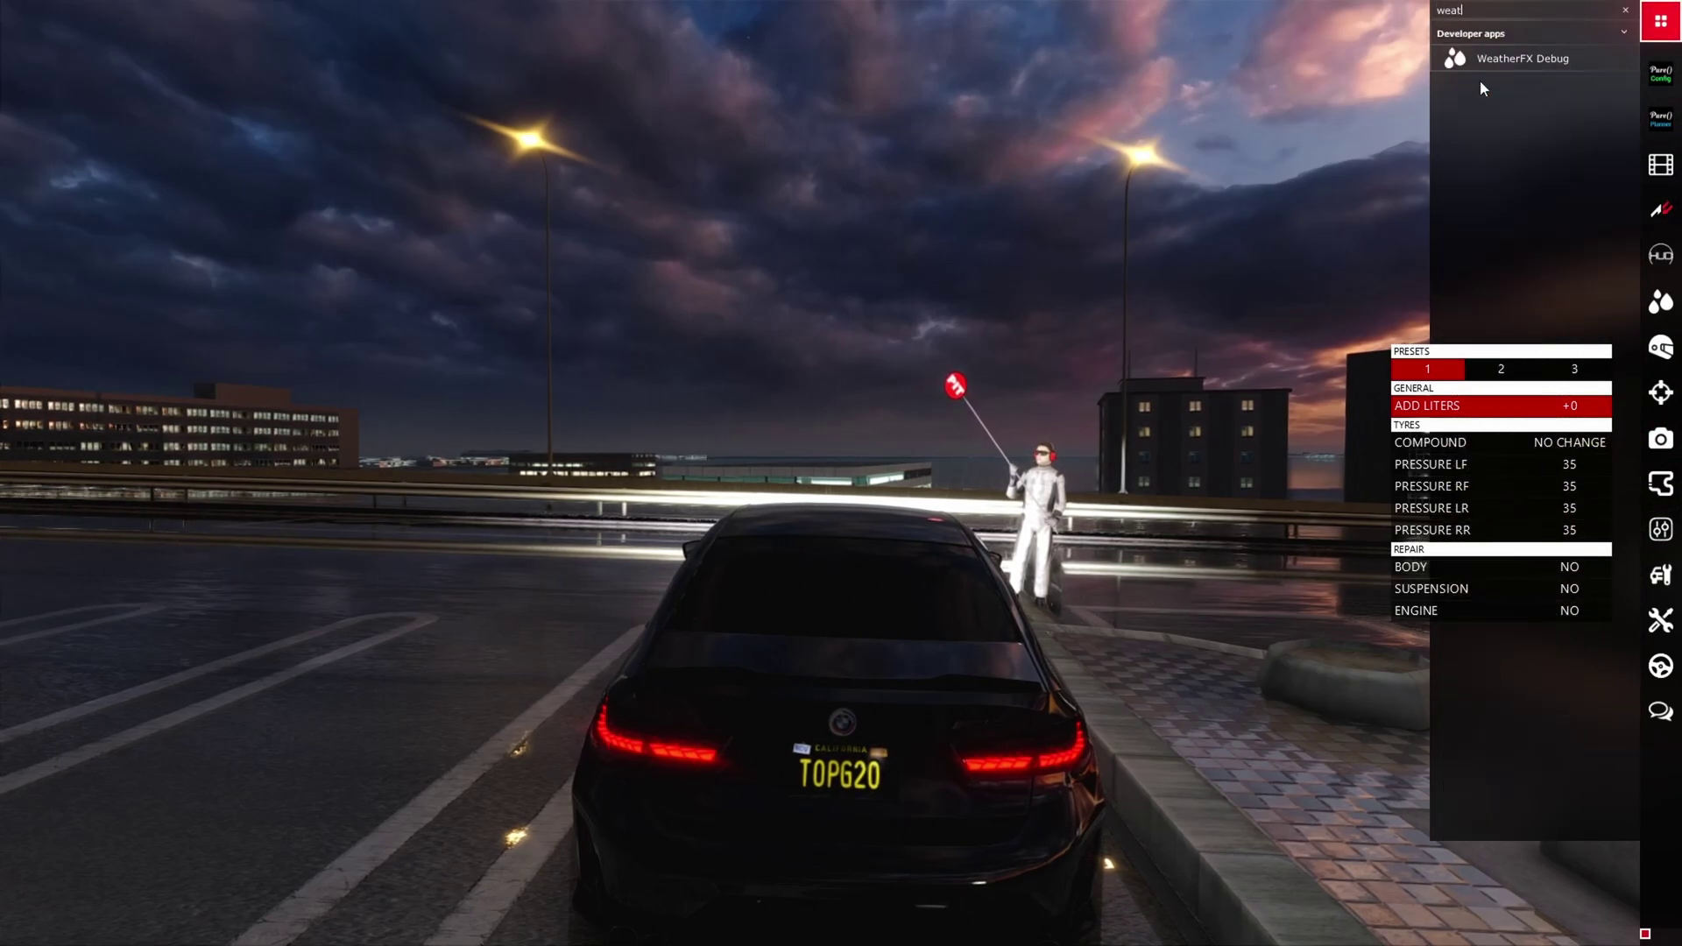
{"action": "key", "text": "BackSpace"}
{"action": "key", "text": "BackSpace"}
{"action": "key", "text": "BackSpace"}
{"action": "key", "text": "BackSpace"}
{"action": "key", "text": "BackSpace"}
{"action": "key", "text": "BackSpace"}
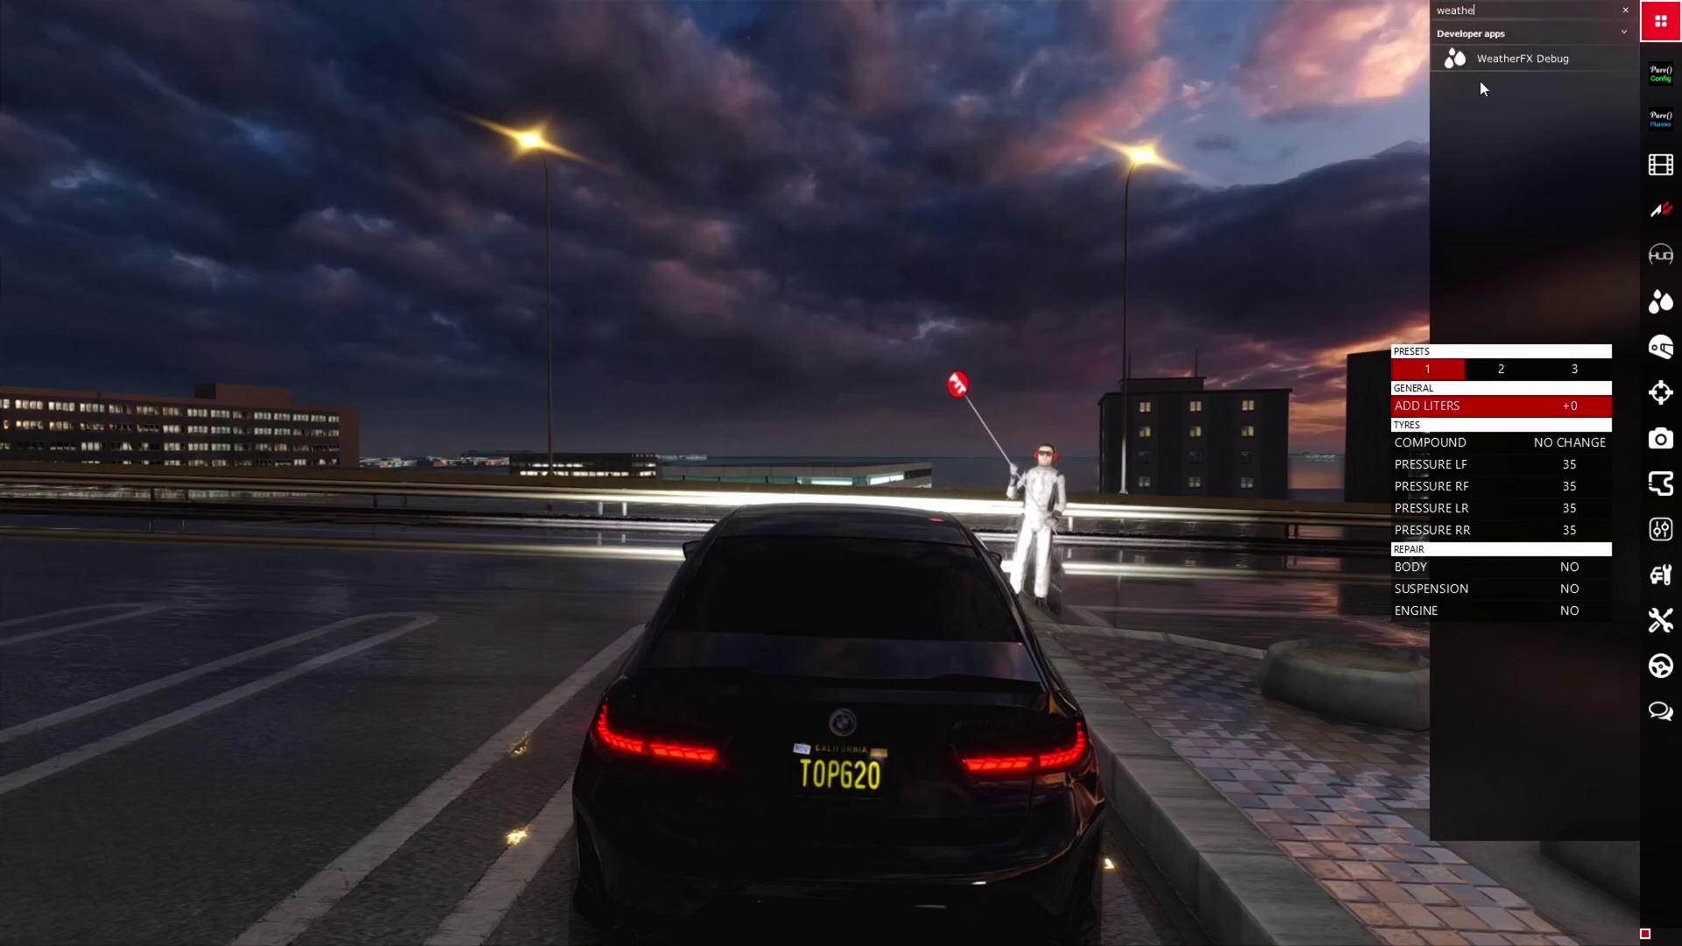
{"action": "left_click", "coordinate": [1542, 63]}
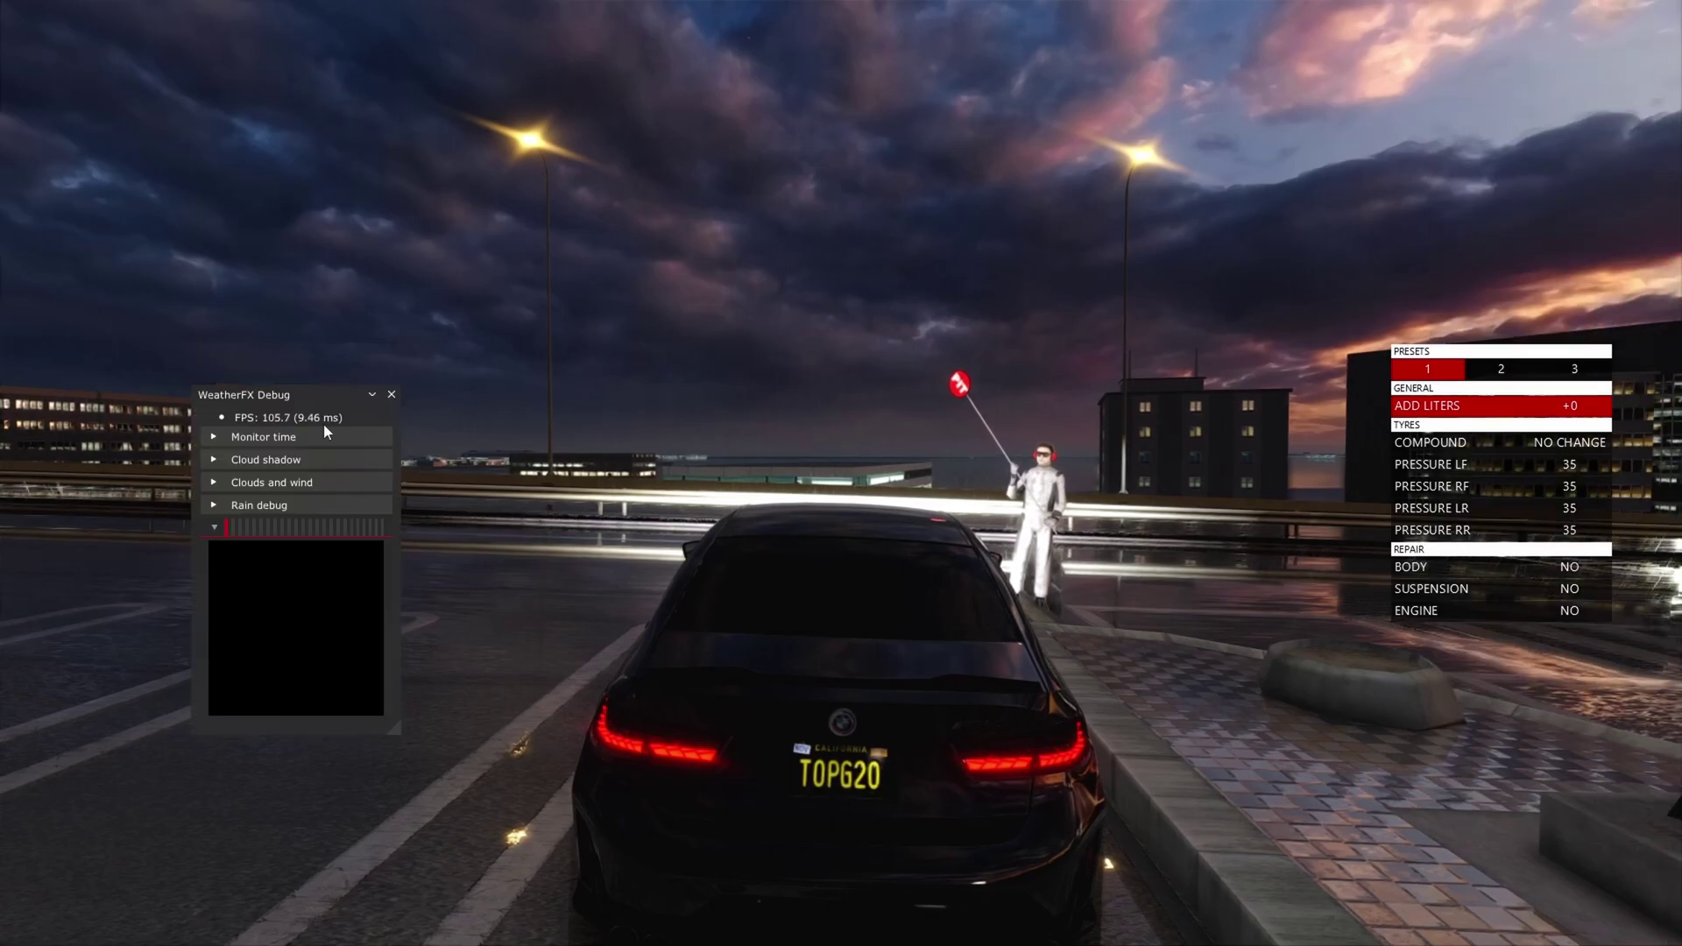
- Enable the thickness override in the rain debug options and close WeatherFX Debug
{"action": "left_click", "coordinate": [256, 506]}
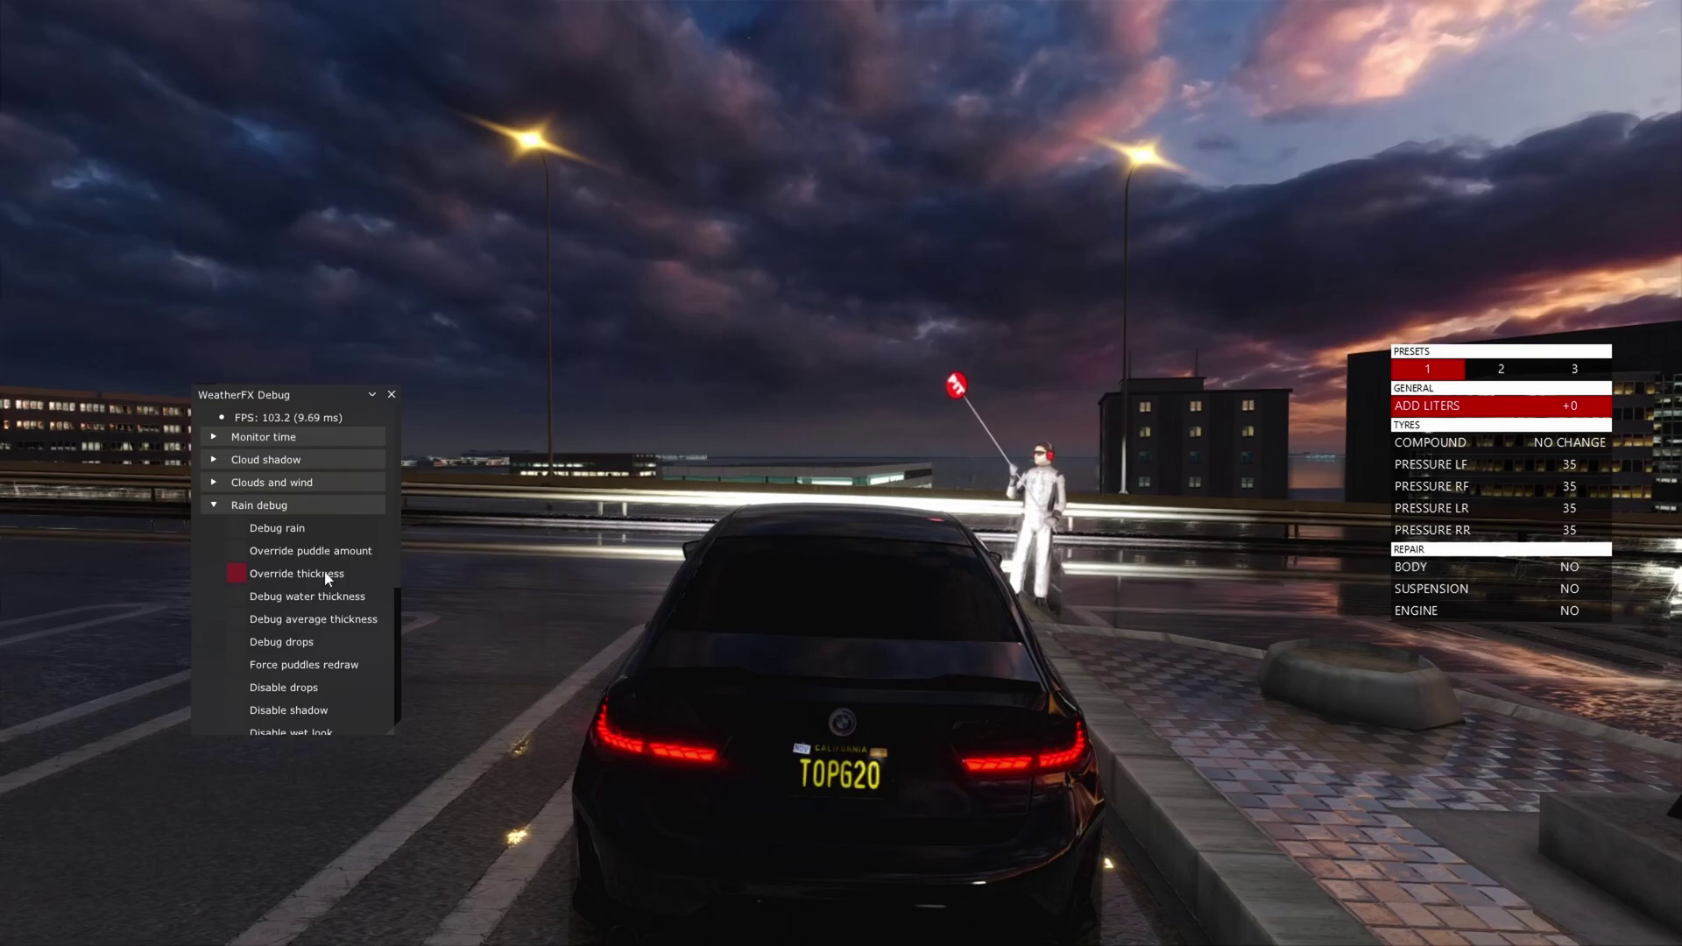
{"action": "left_click", "coordinate": [295, 582]}
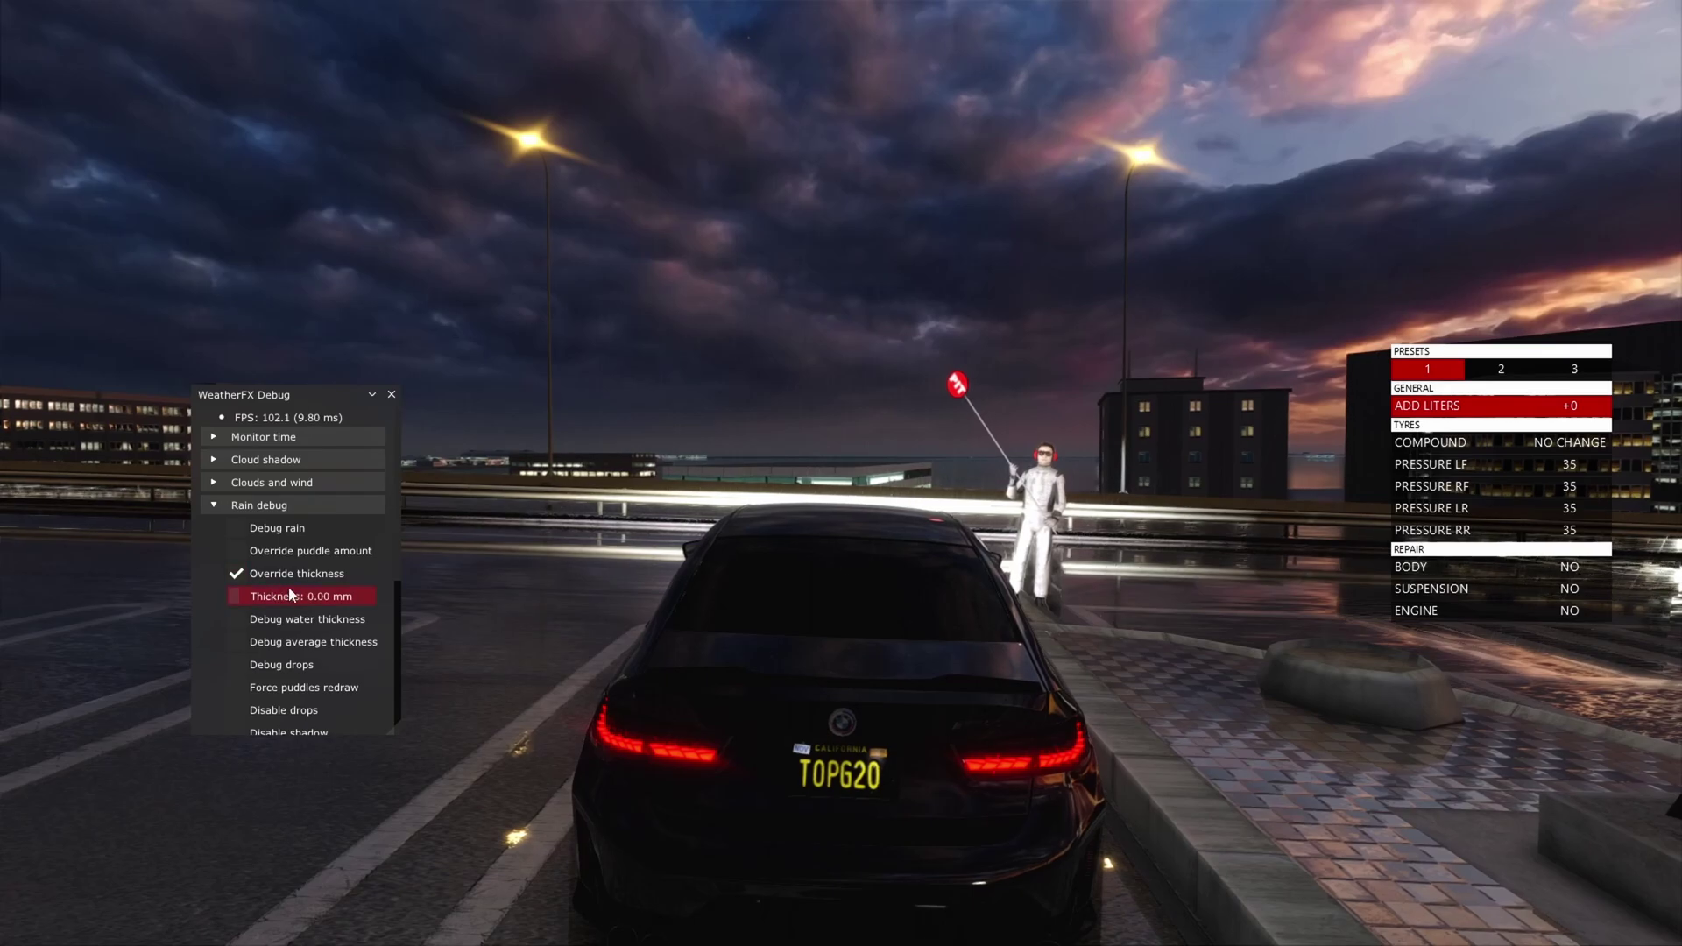
{"action": "left_click", "coordinate": [391, 396]}
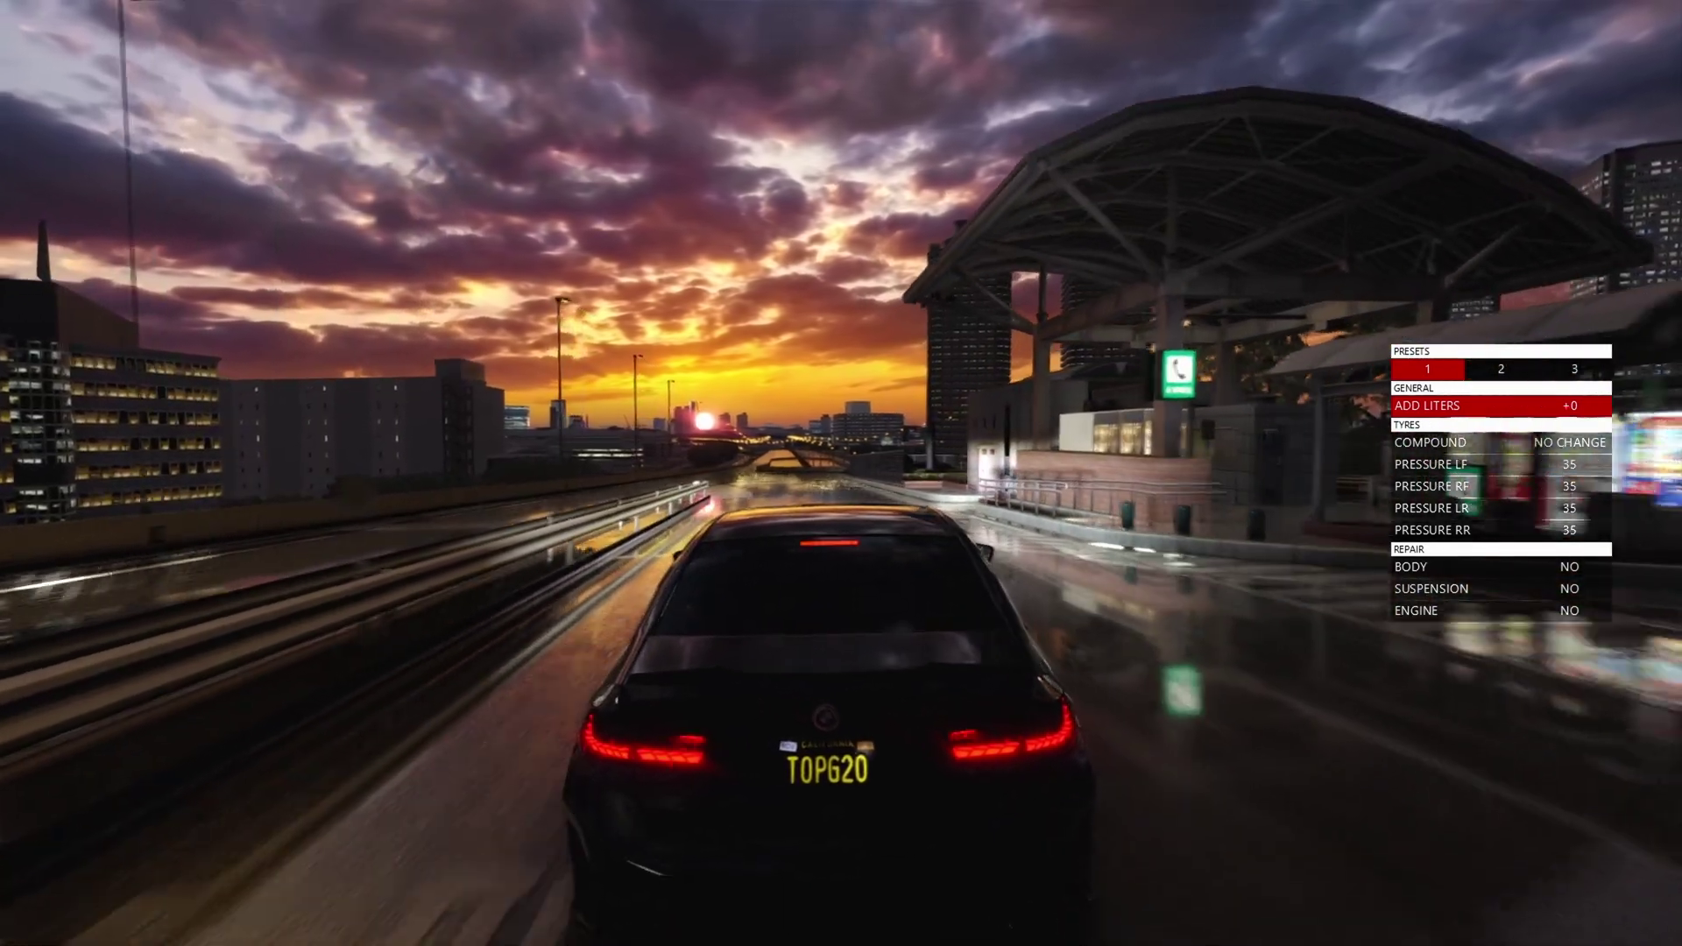
- Open the Objects Inspector and launch its Traffic planner tool
{"action": "mouse_move", "coordinate": [1662, 469]}
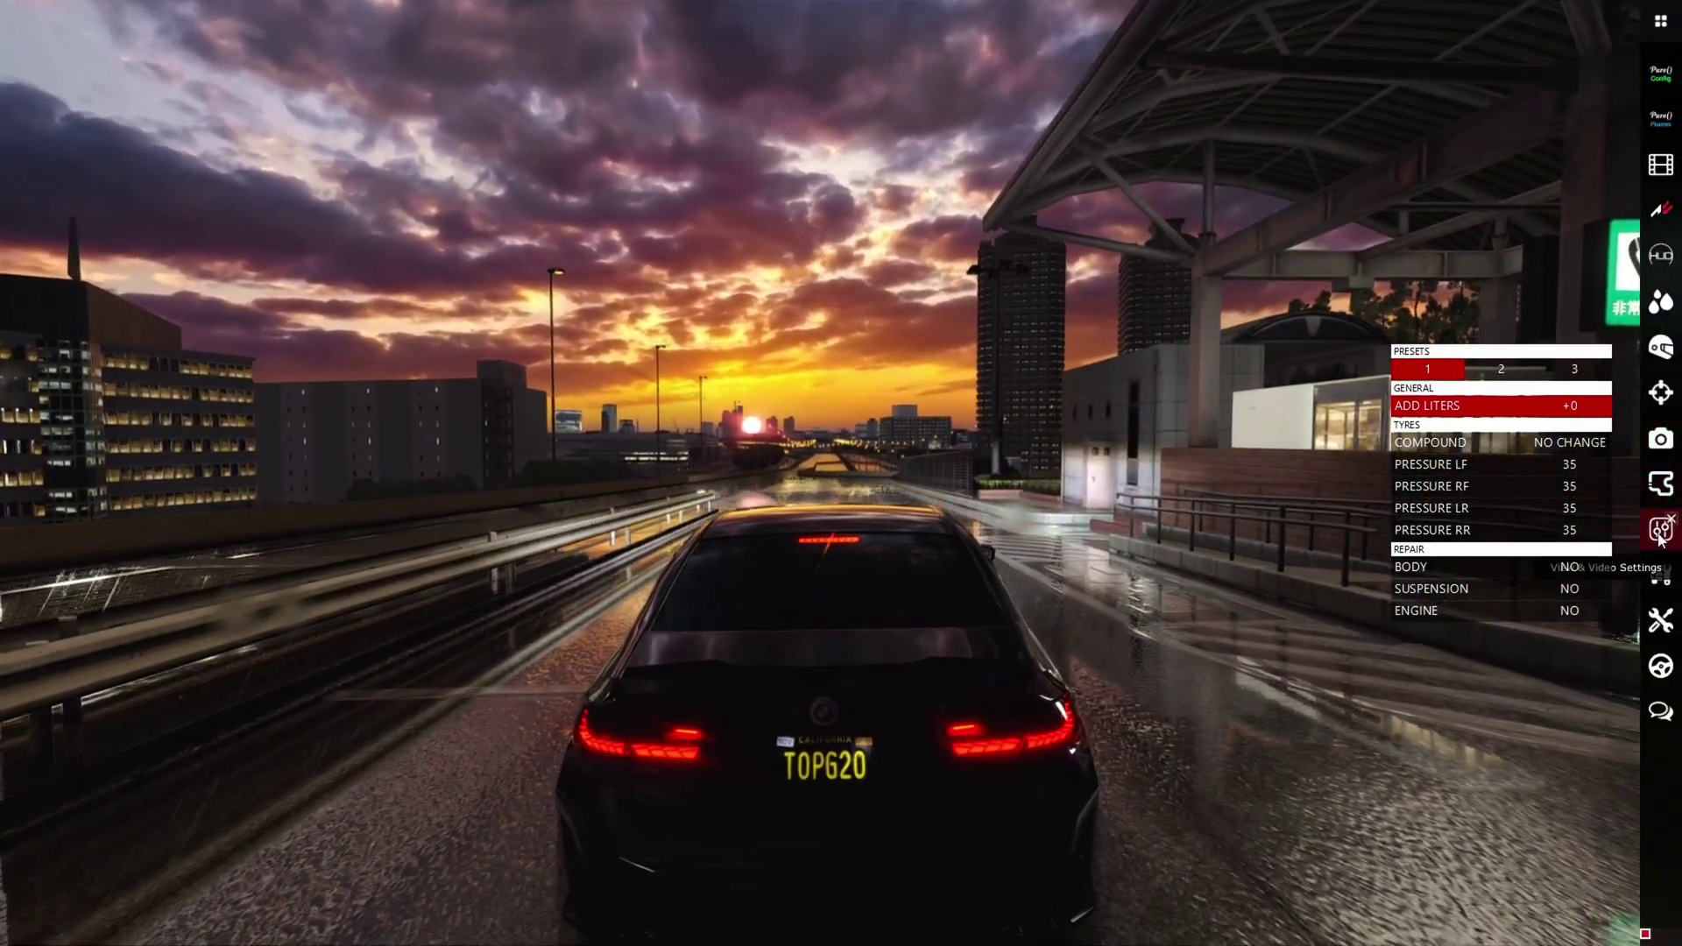
{"action": "left_click", "coordinate": [1656, 401]}
{"action": "left_click", "coordinate": [722, 447]}
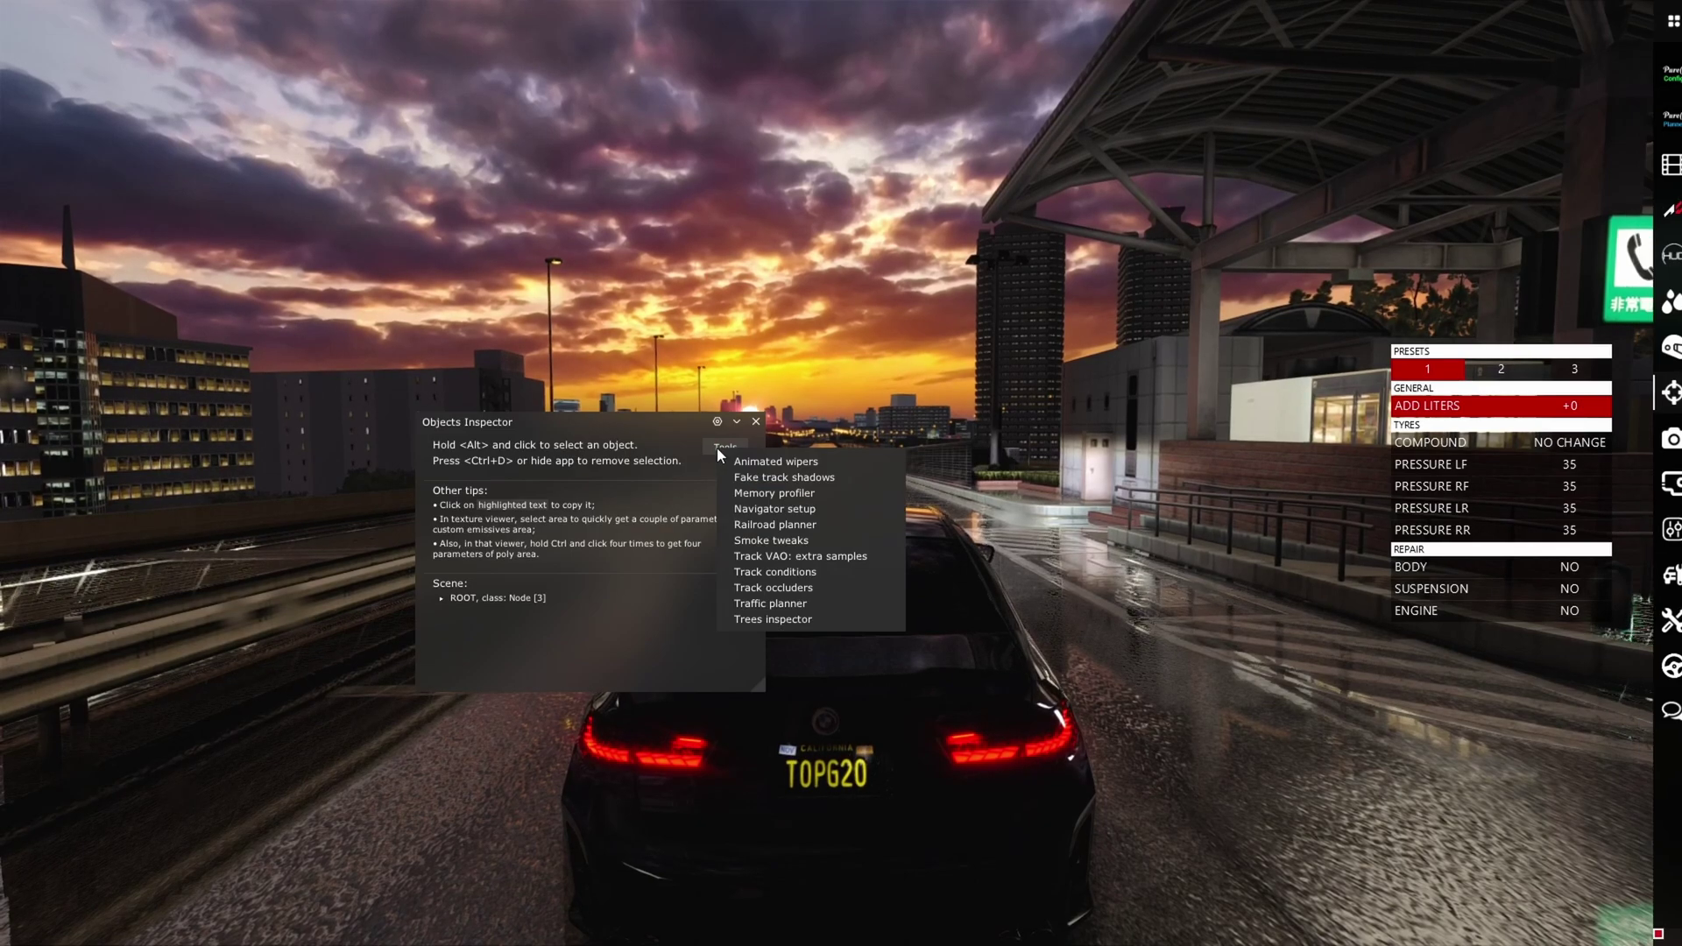
{"action": "left_click", "coordinate": [771, 603]}
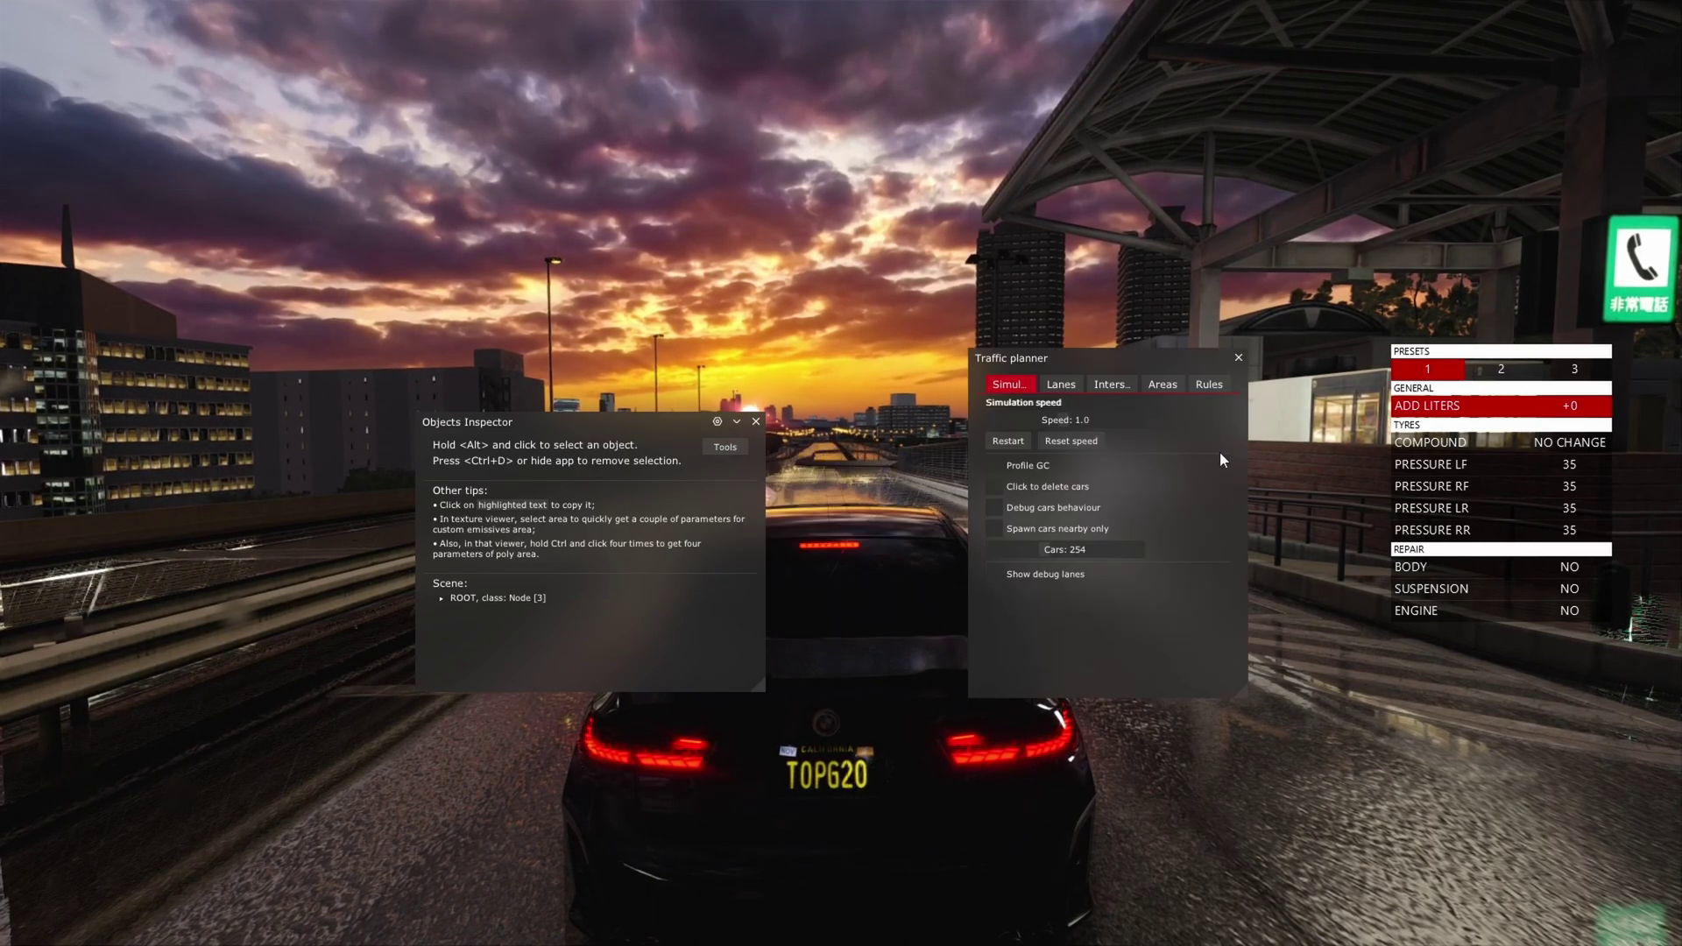
- Rearrange the tool windows, then close the Objects Inspector and the Traffic planner
{"action": "left_click_drag", "start_coordinate": [1125, 362], "coordinate": [1000, 373]}
{"action": "left_click_drag", "start_coordinate": [566, 426], "coordinate": [556, 395]}
{"action": "left_click", "coordinate": [745, 389]}
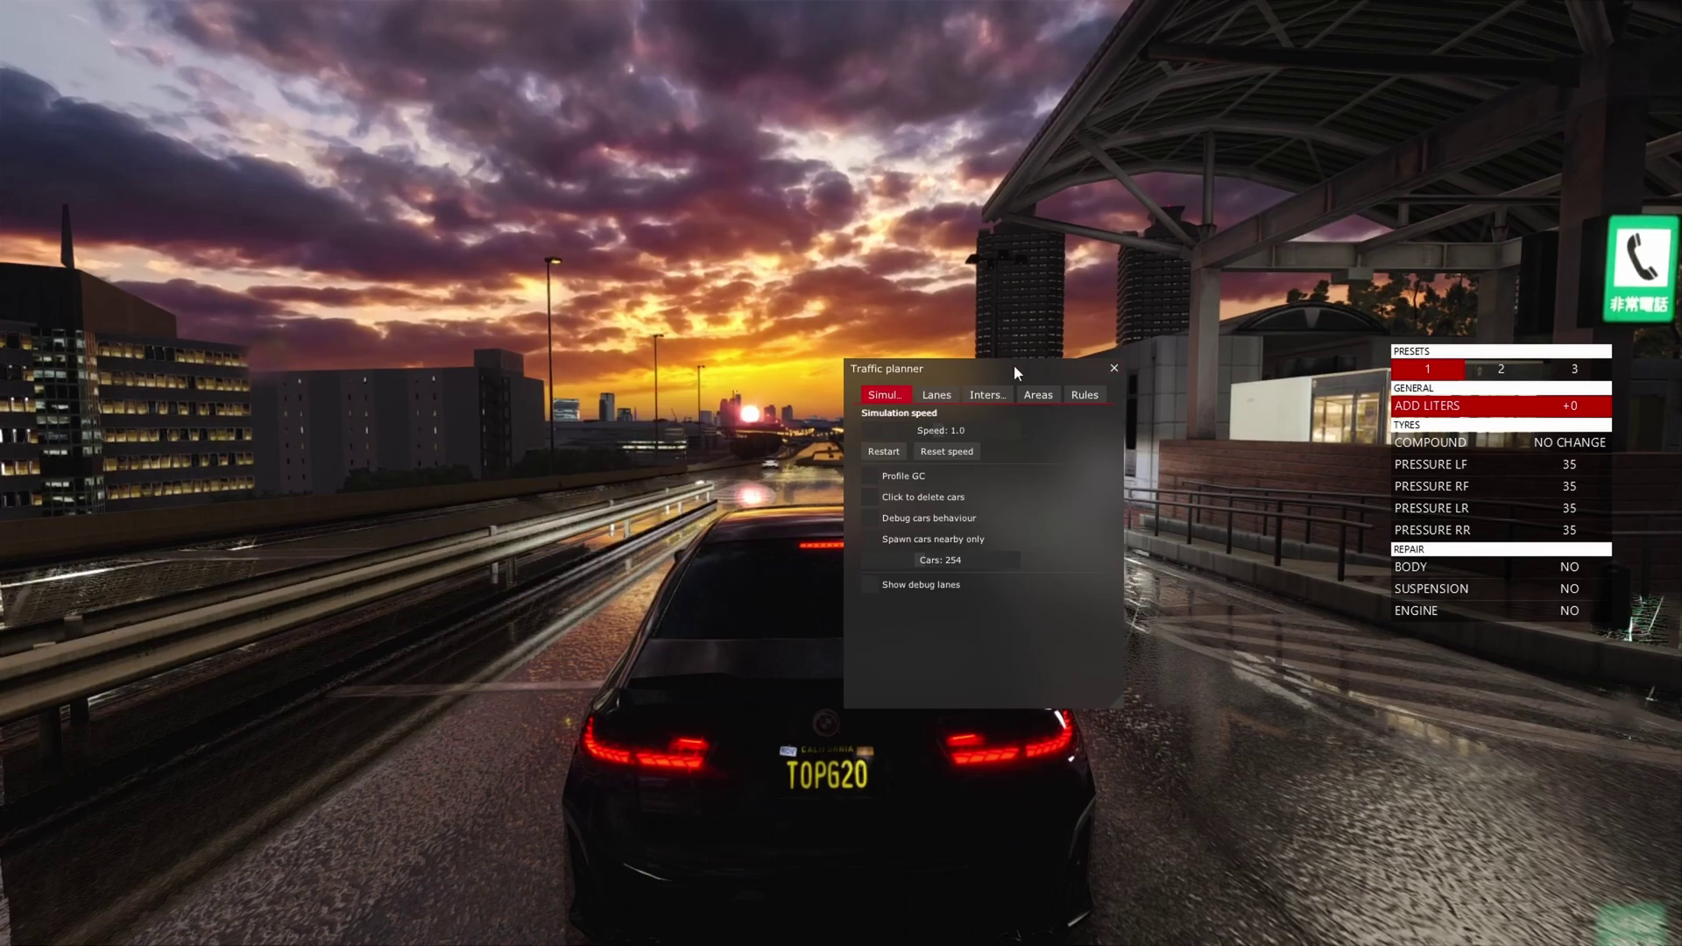
{"action": "left_click_drag", "start_coordinate": [1008, 366], "coordinate": [888, 414]}
{"action": "left_click", "coordinate": [995, 419]}
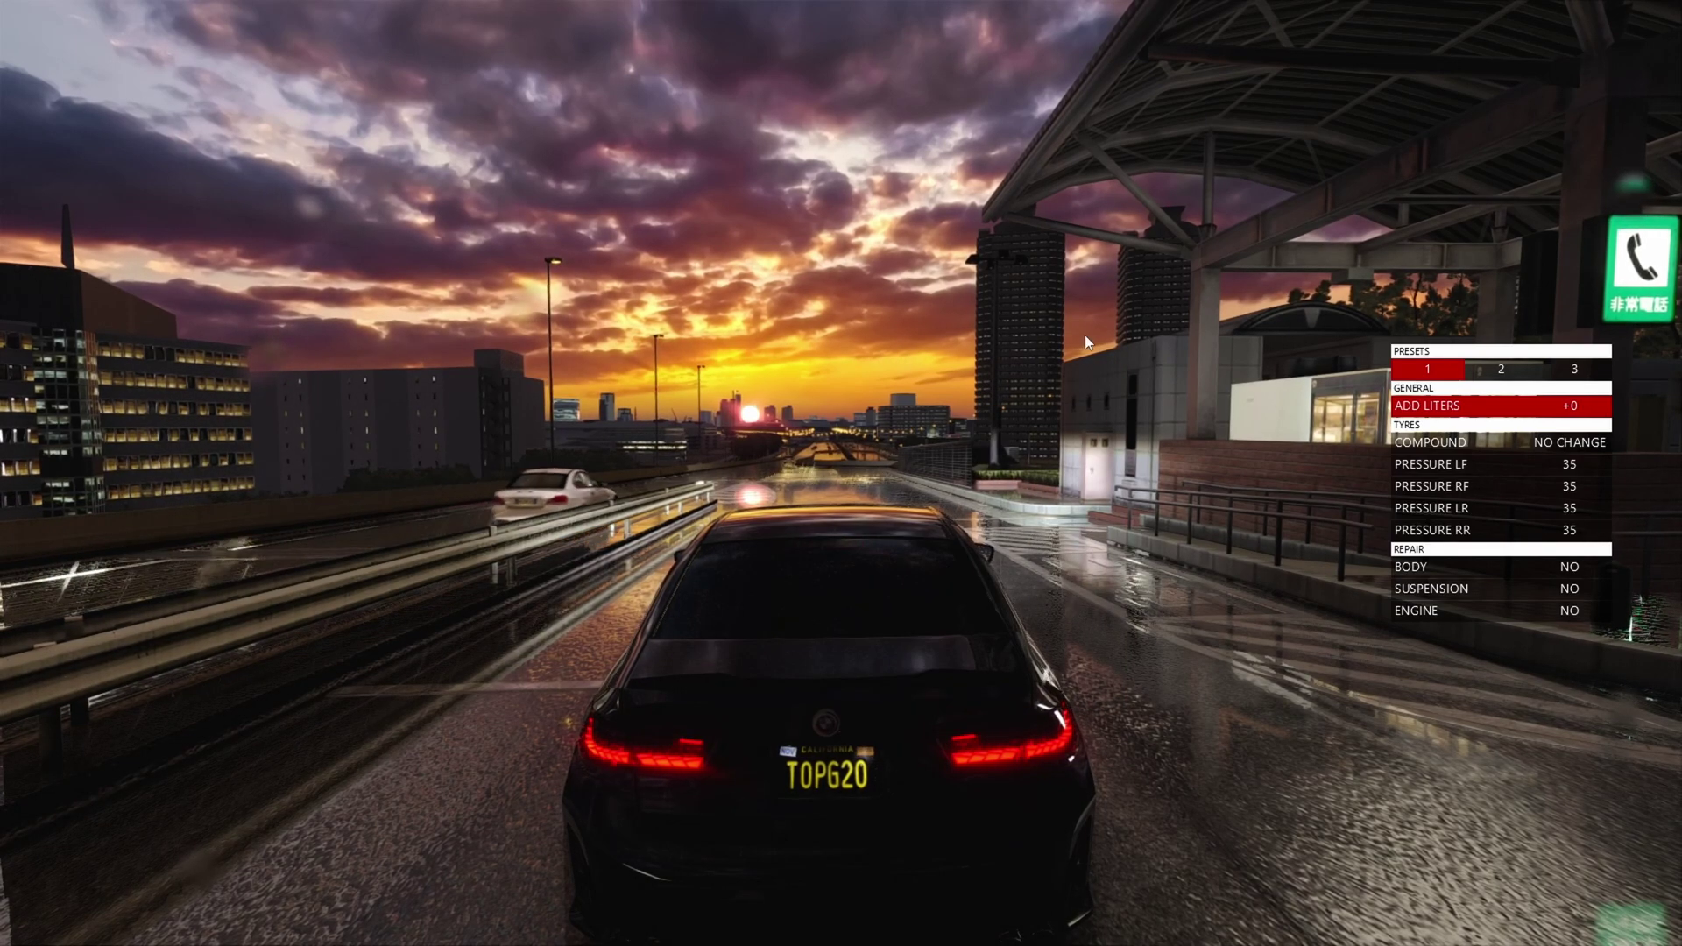